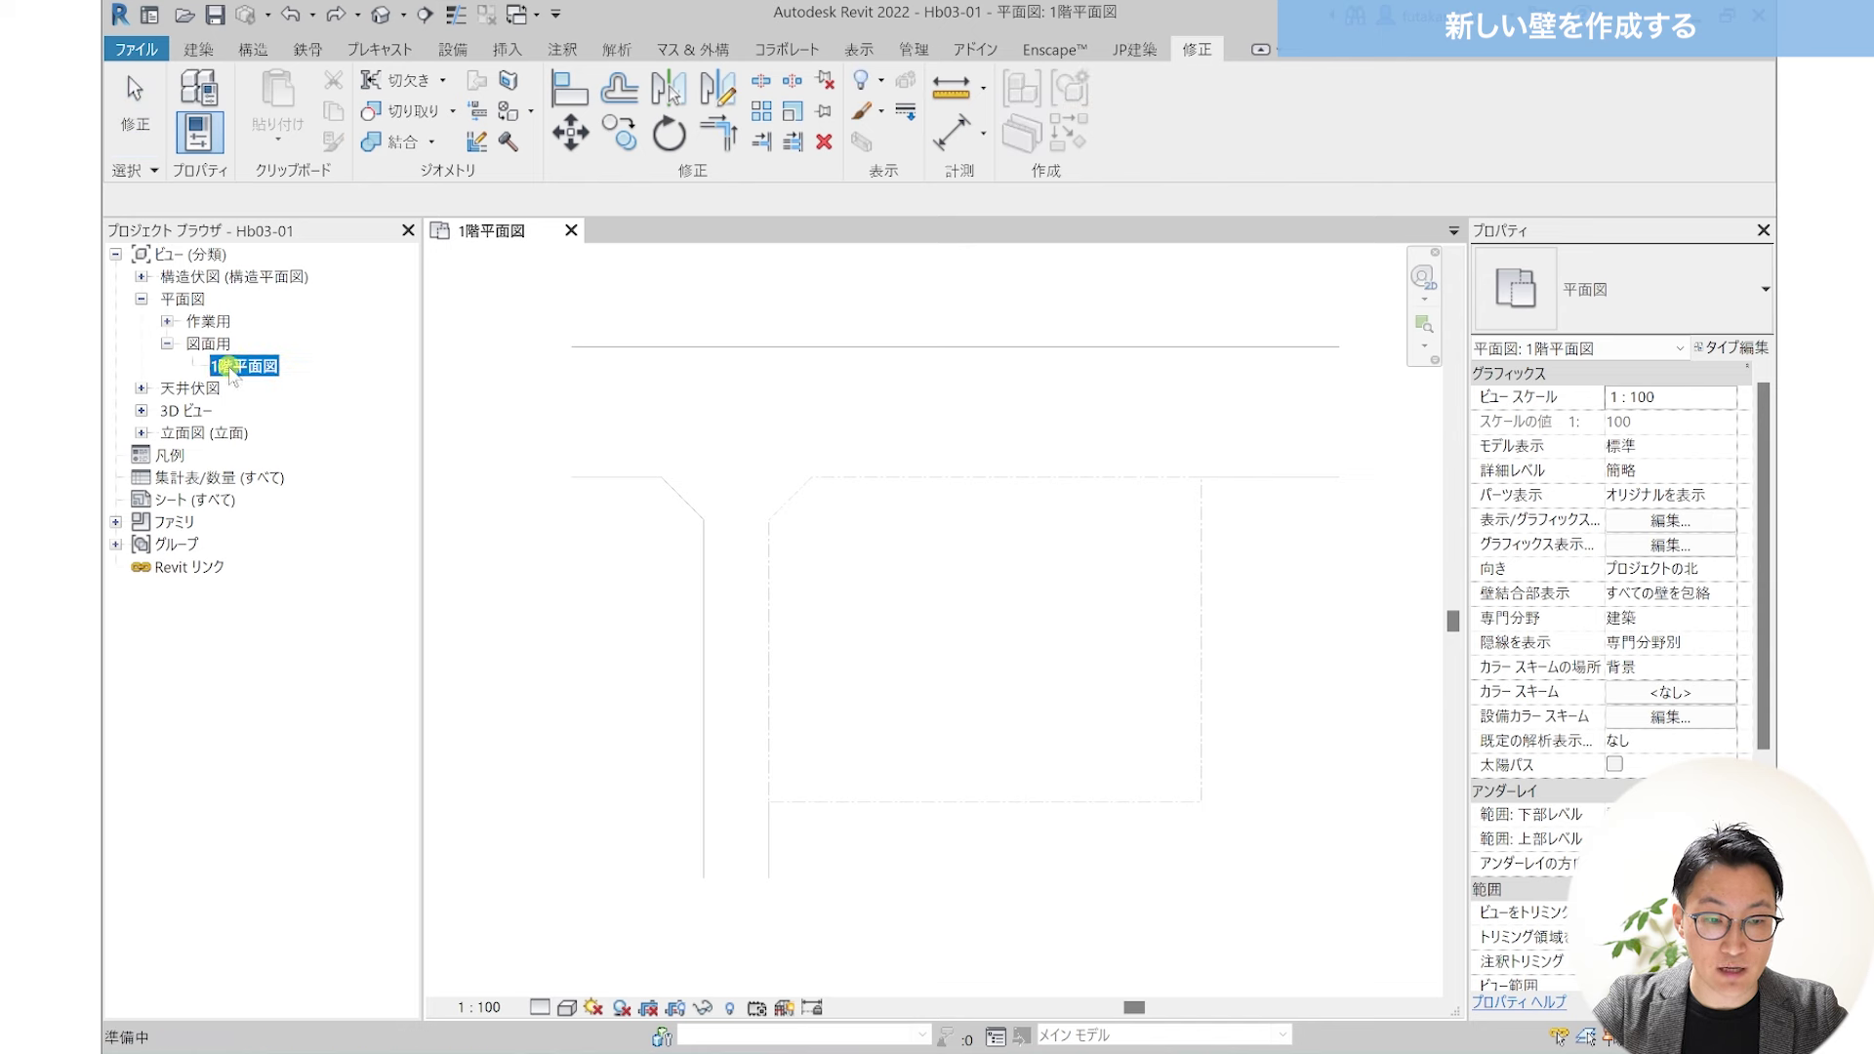
pyautogui.click(495, 323)
pyautogui.click(569, 278)
pyautogui.click(859, 571)
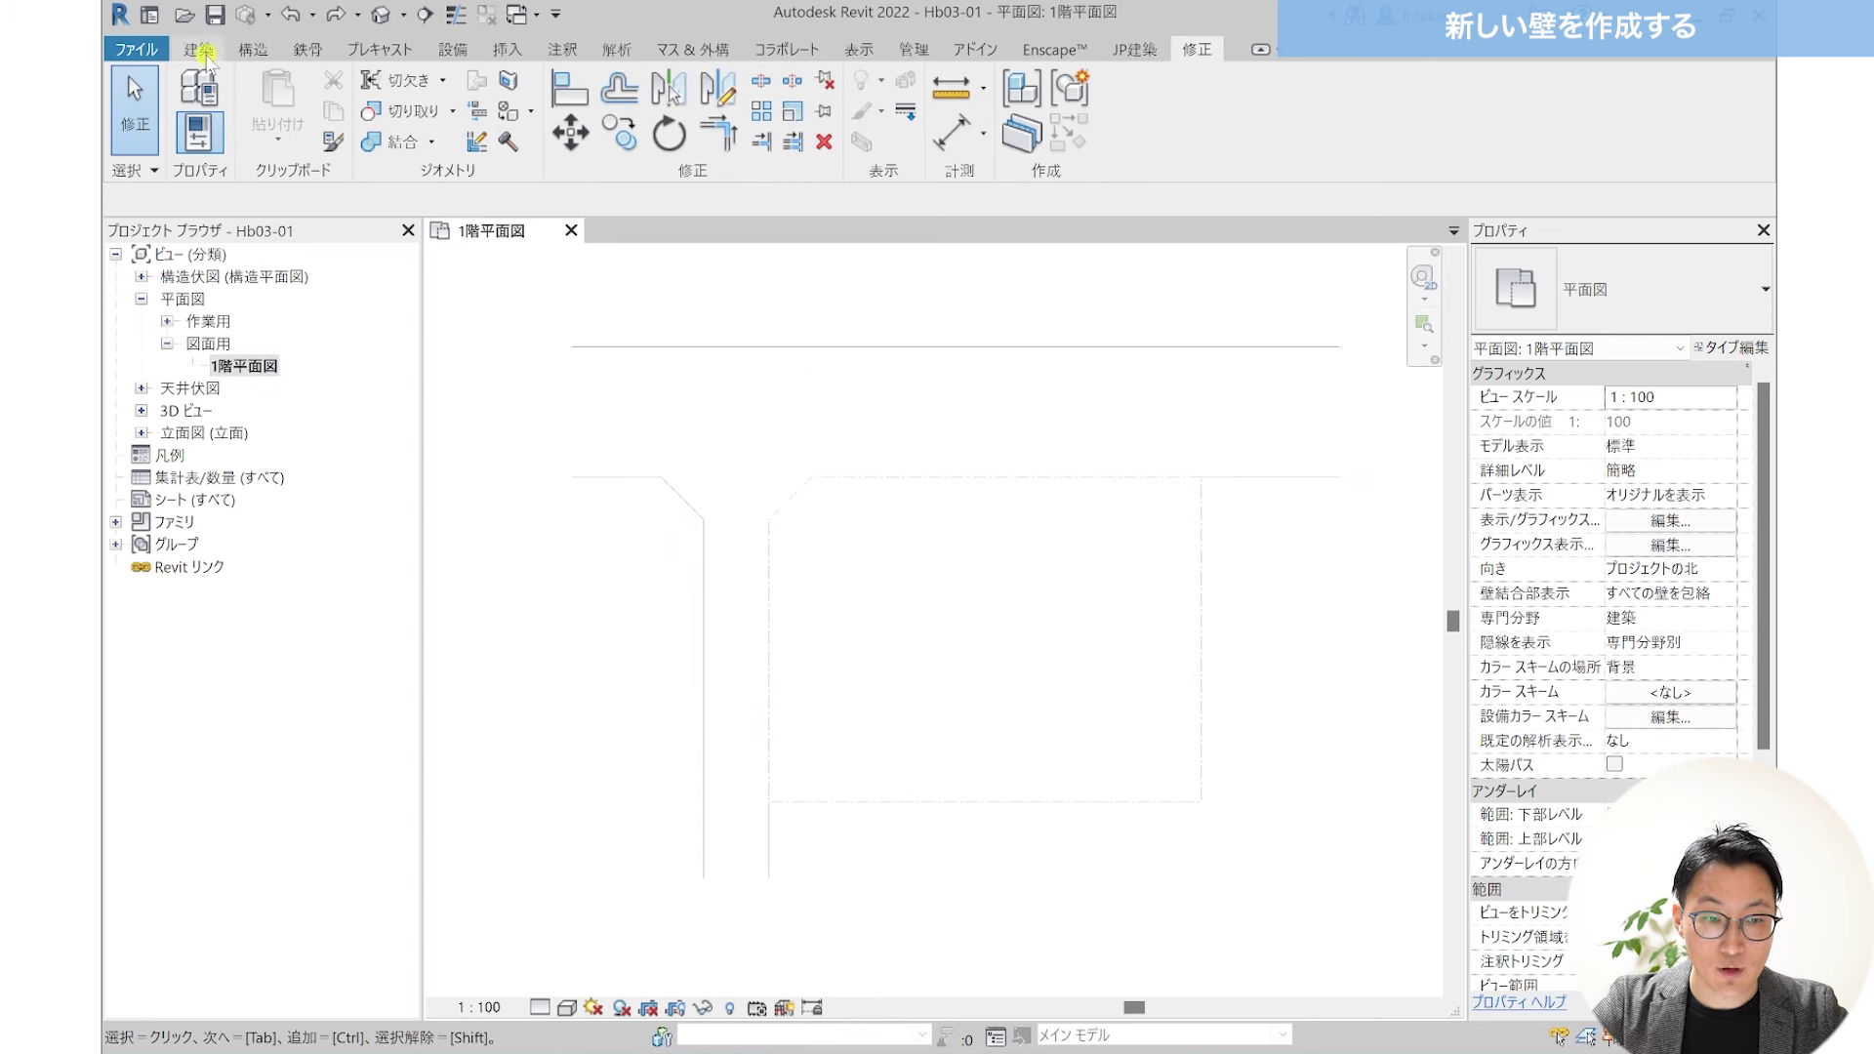
# Step: Start the architectural wall tool (壁 意匠) and choose the type 外壁-メタル スタッド-レンガ in the type properties
pyautogui.click(203, 53)
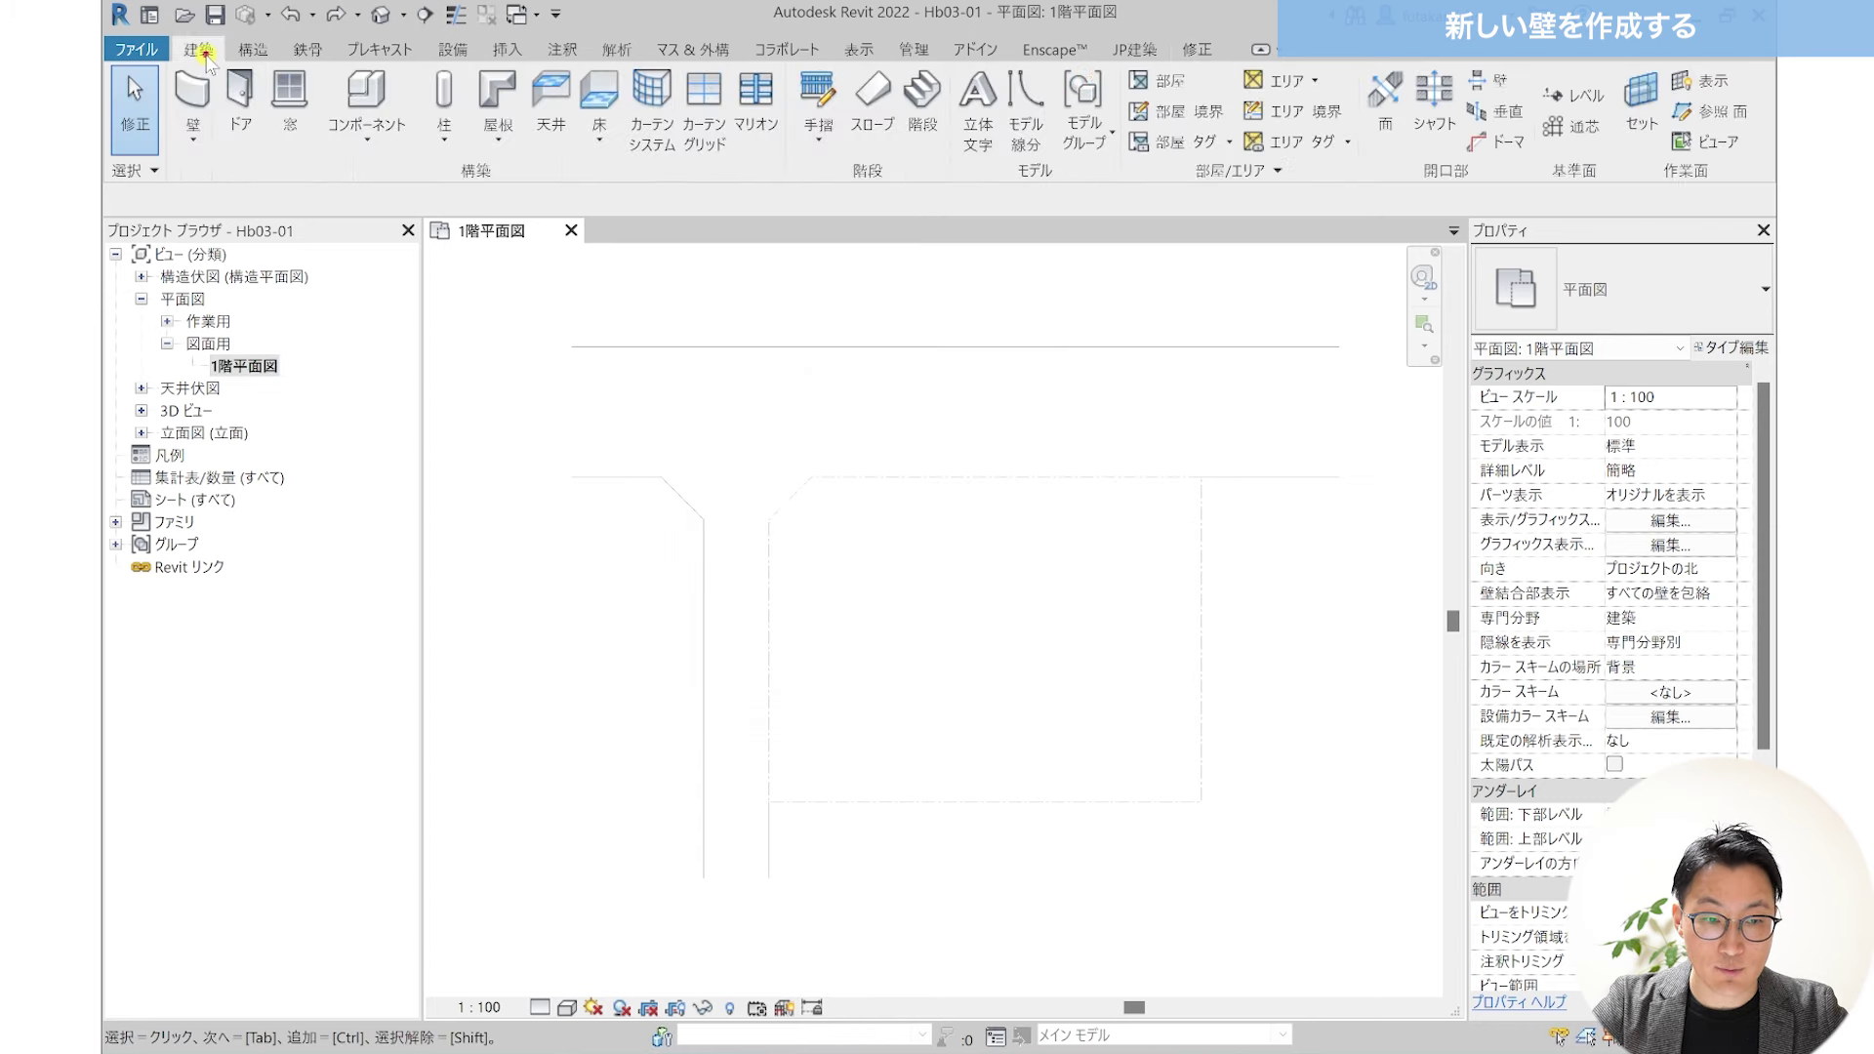
pyautogui.click(196, 135)
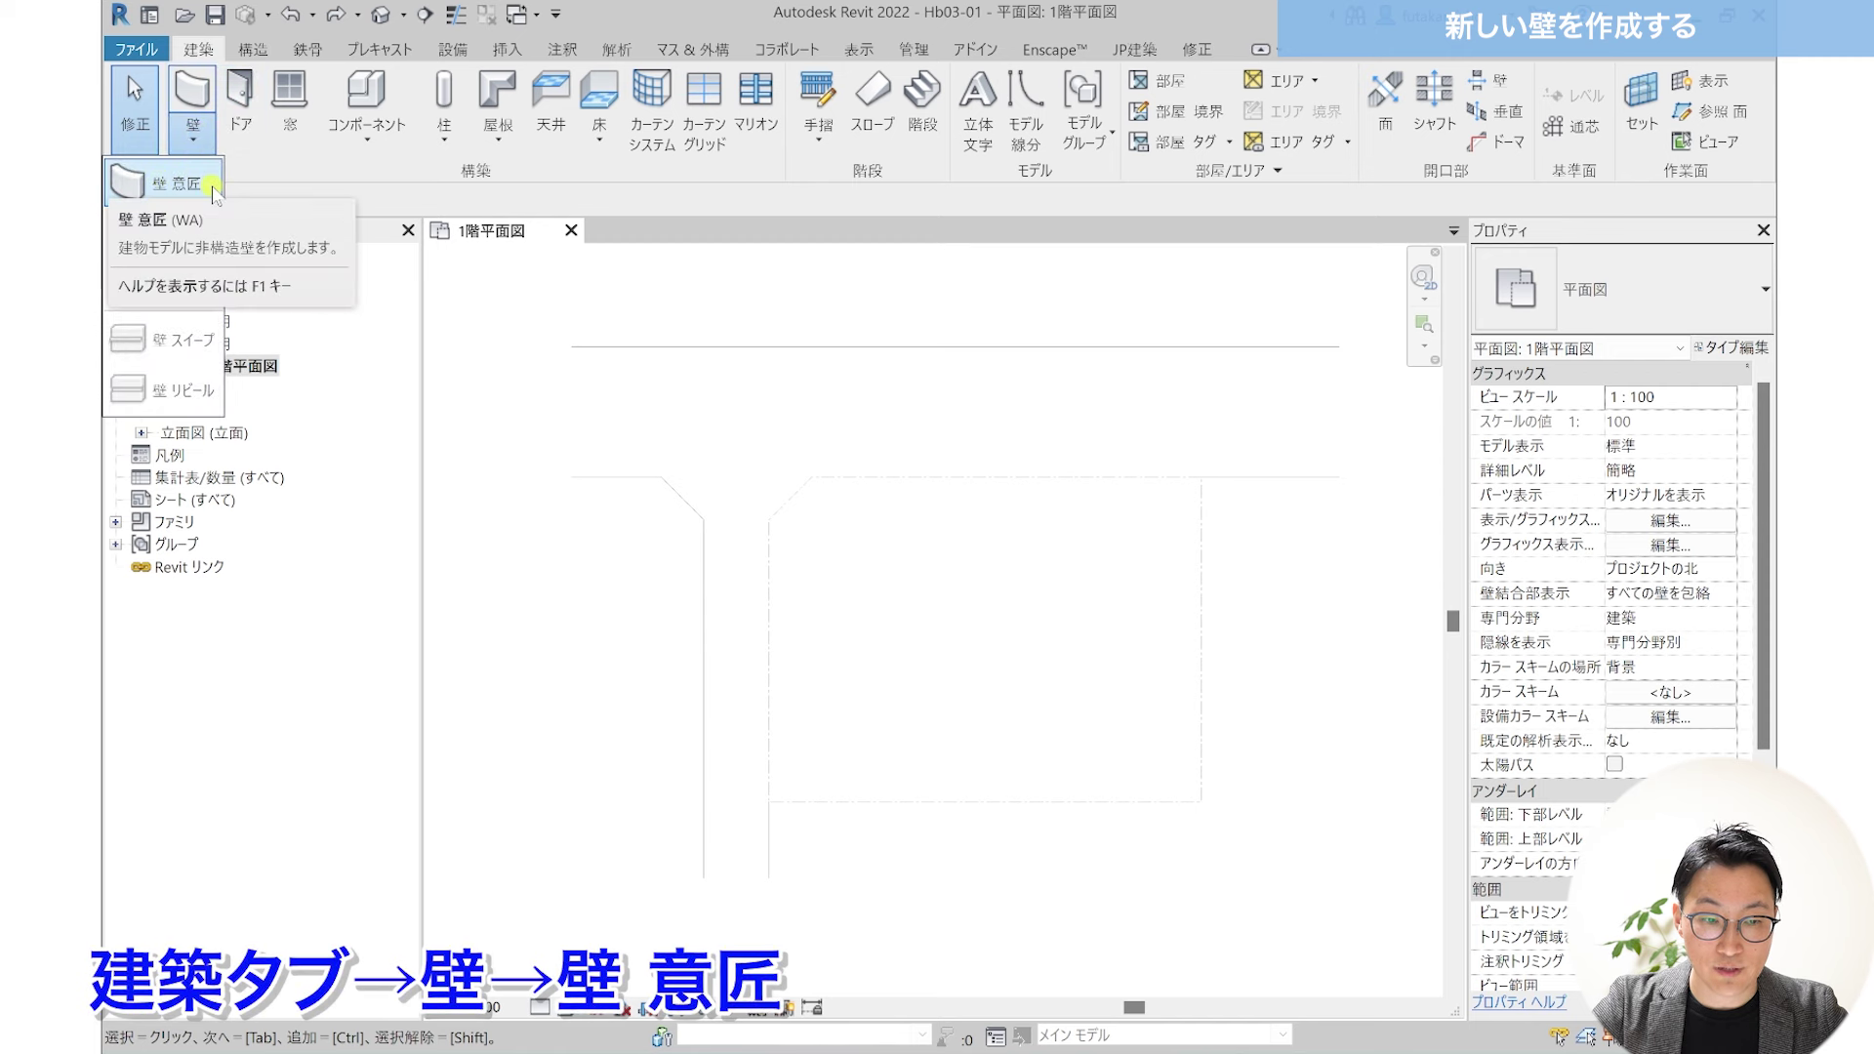
pyautogui.click(213, 191)
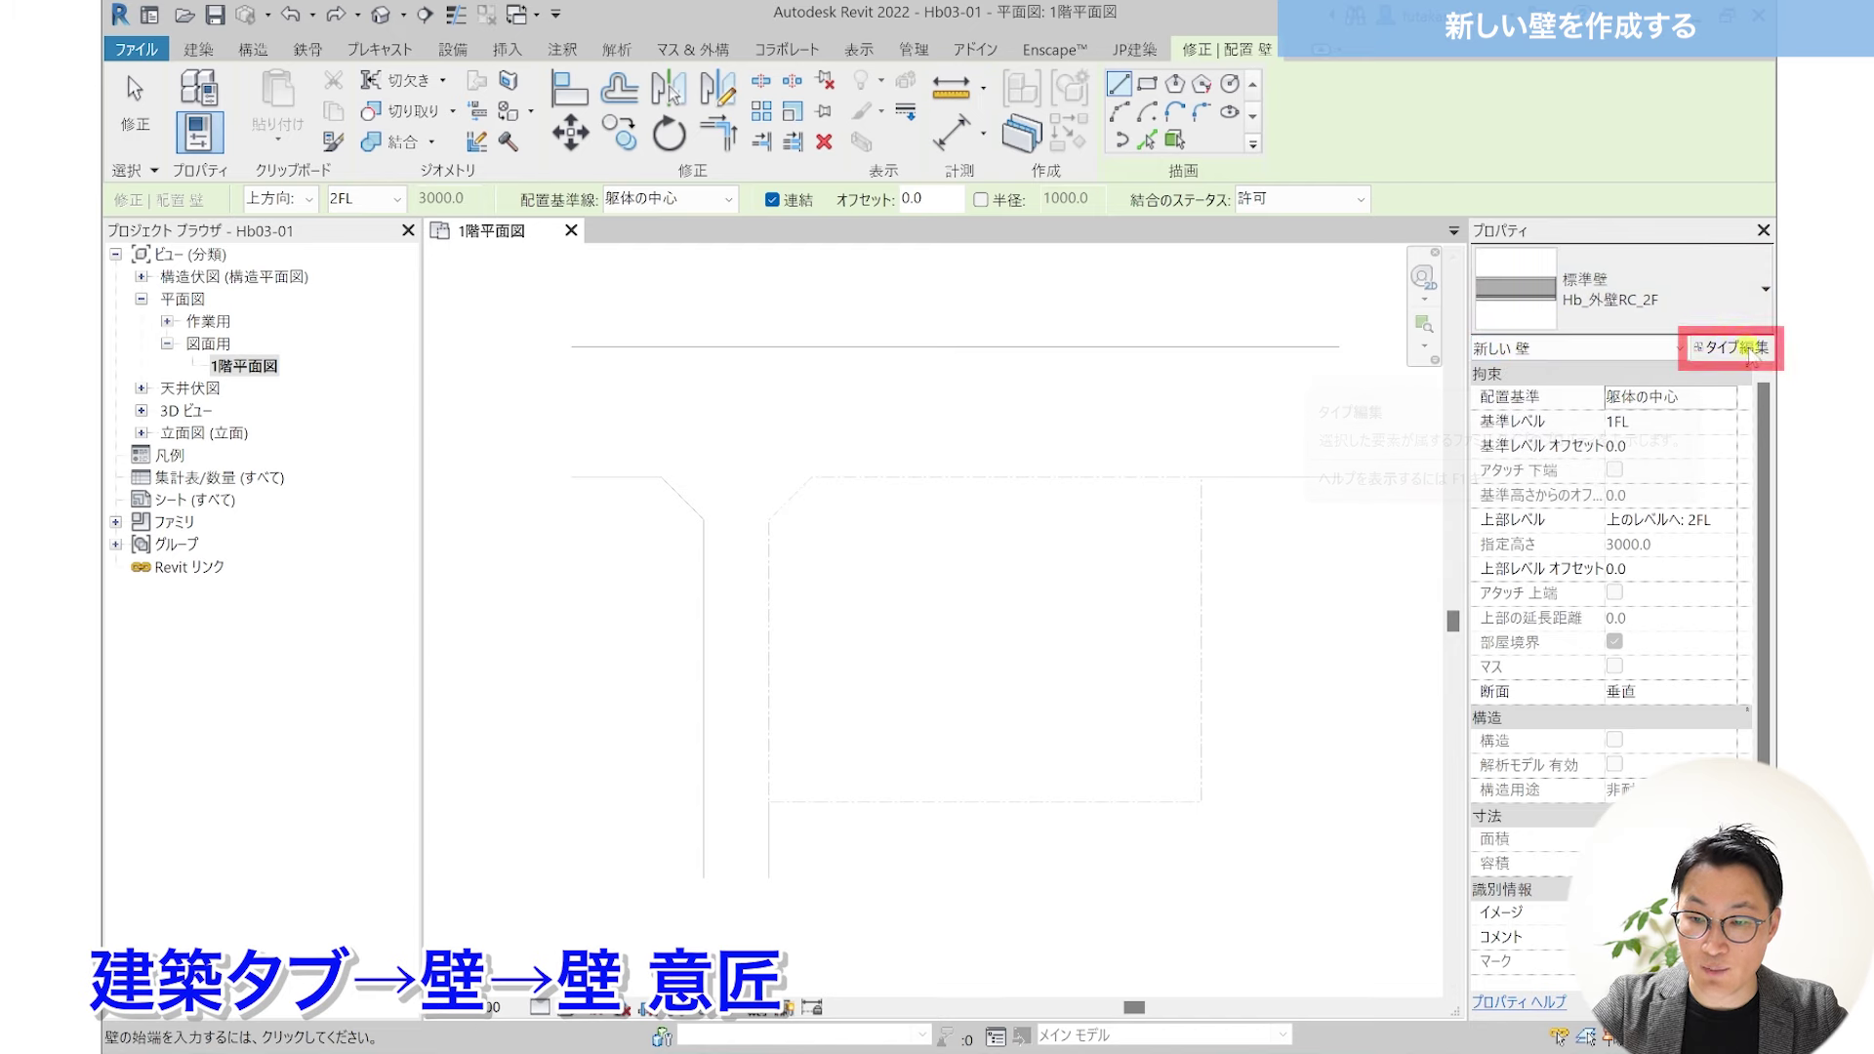
pyautogui.click(1748, 348)
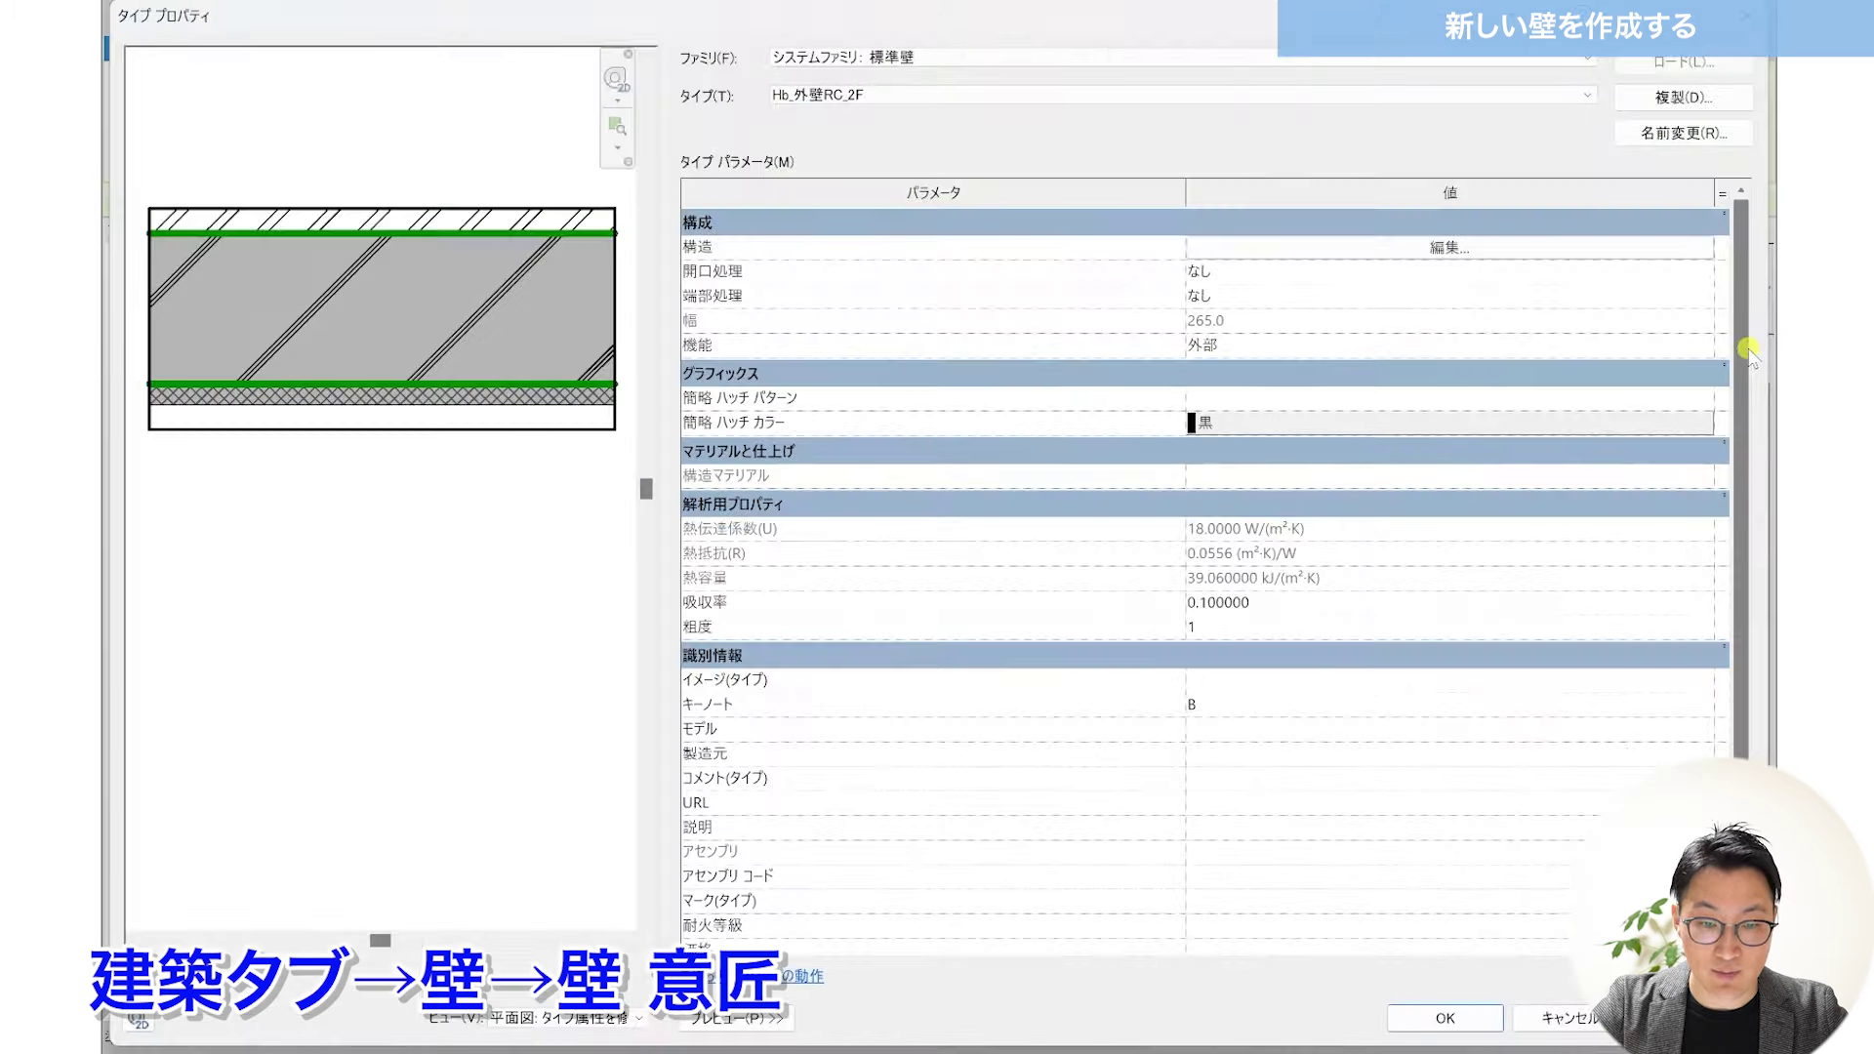
pyautogui.click(935, 98)
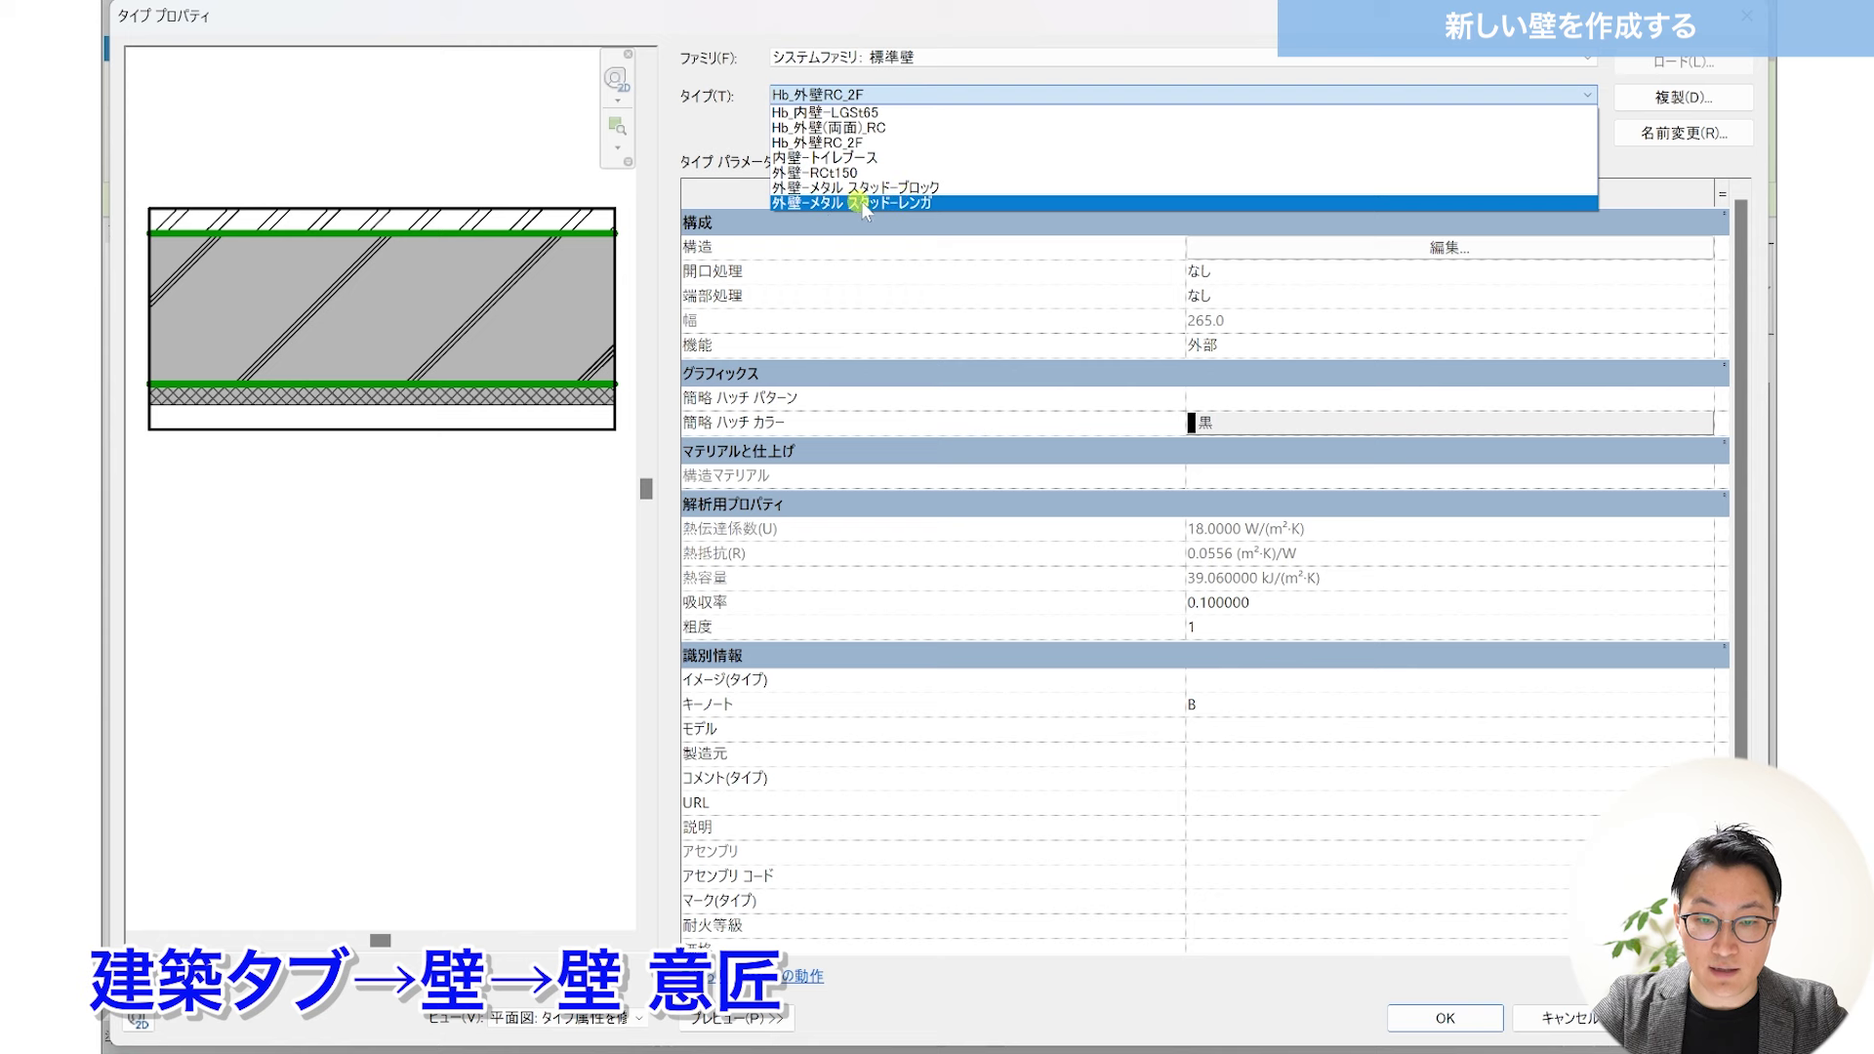
pyautogui.click(939, 203)
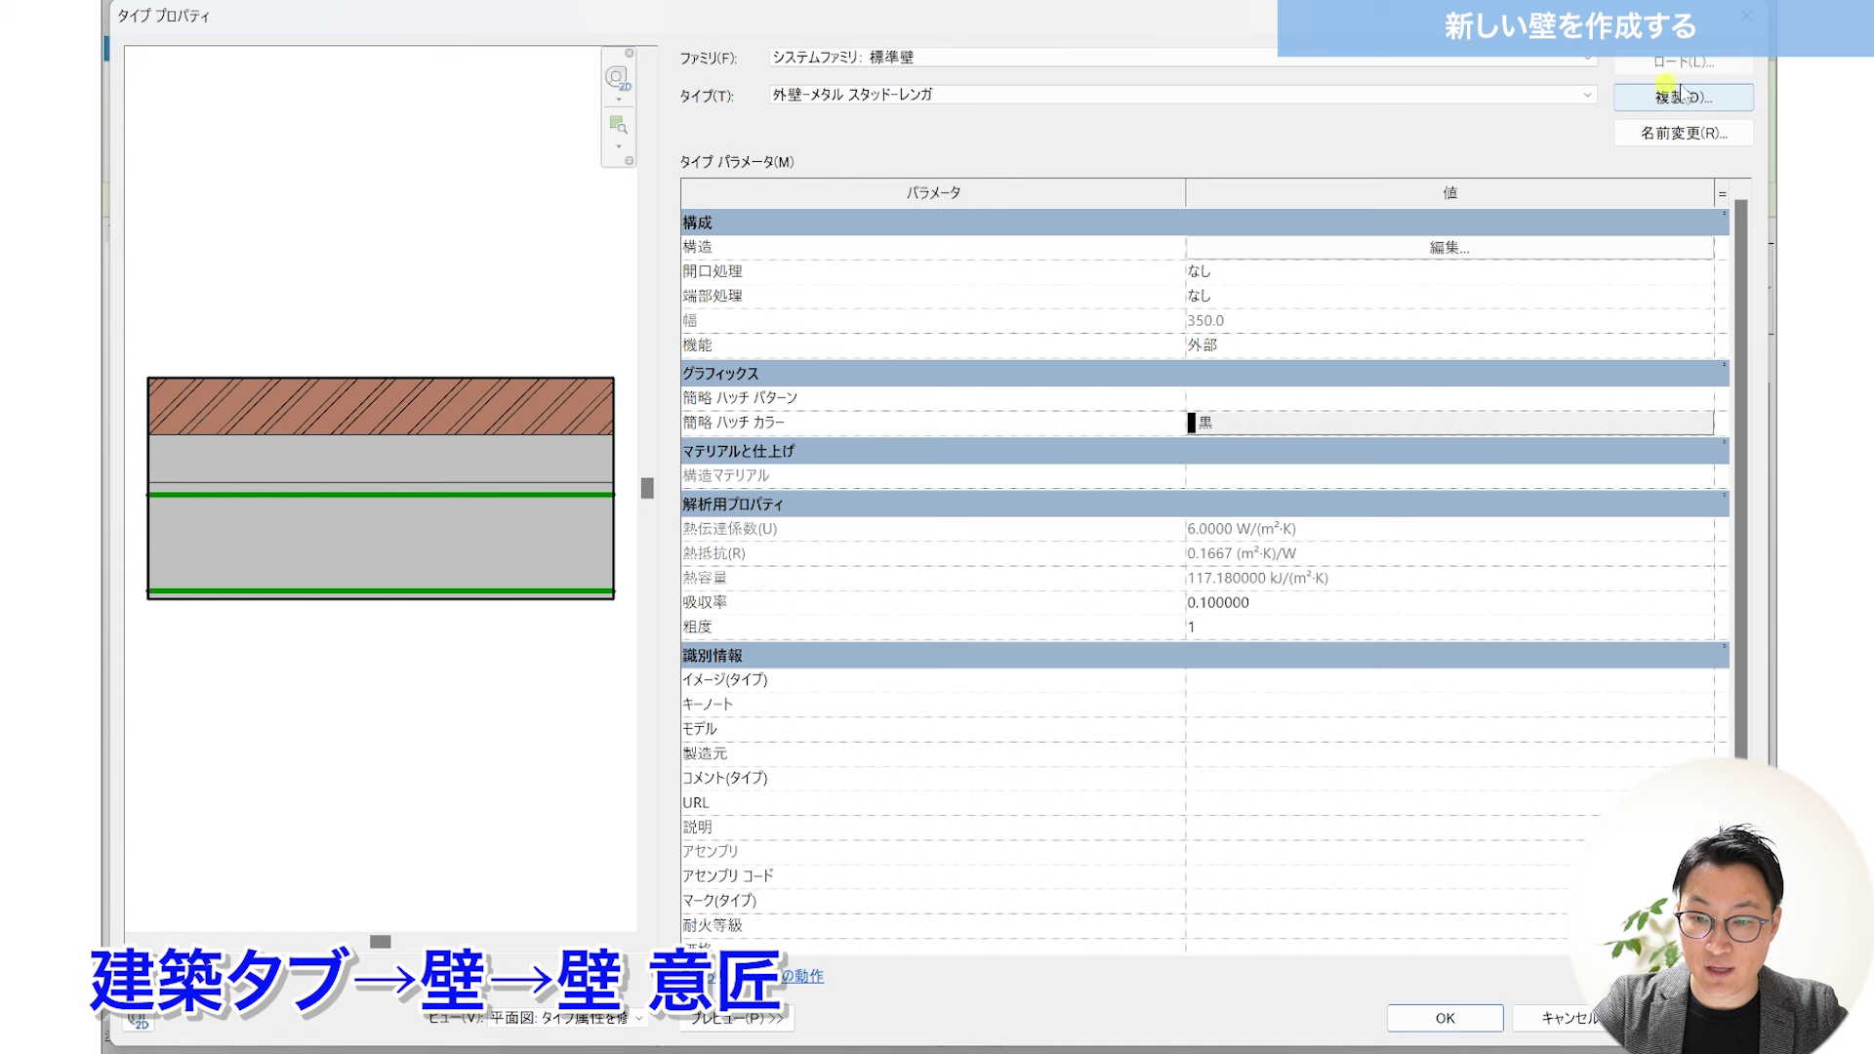
# Step: Duplicate the brick metal-stud wall type under the name Hb_外壁RC_1F
pyautogui.click(1708, 98)
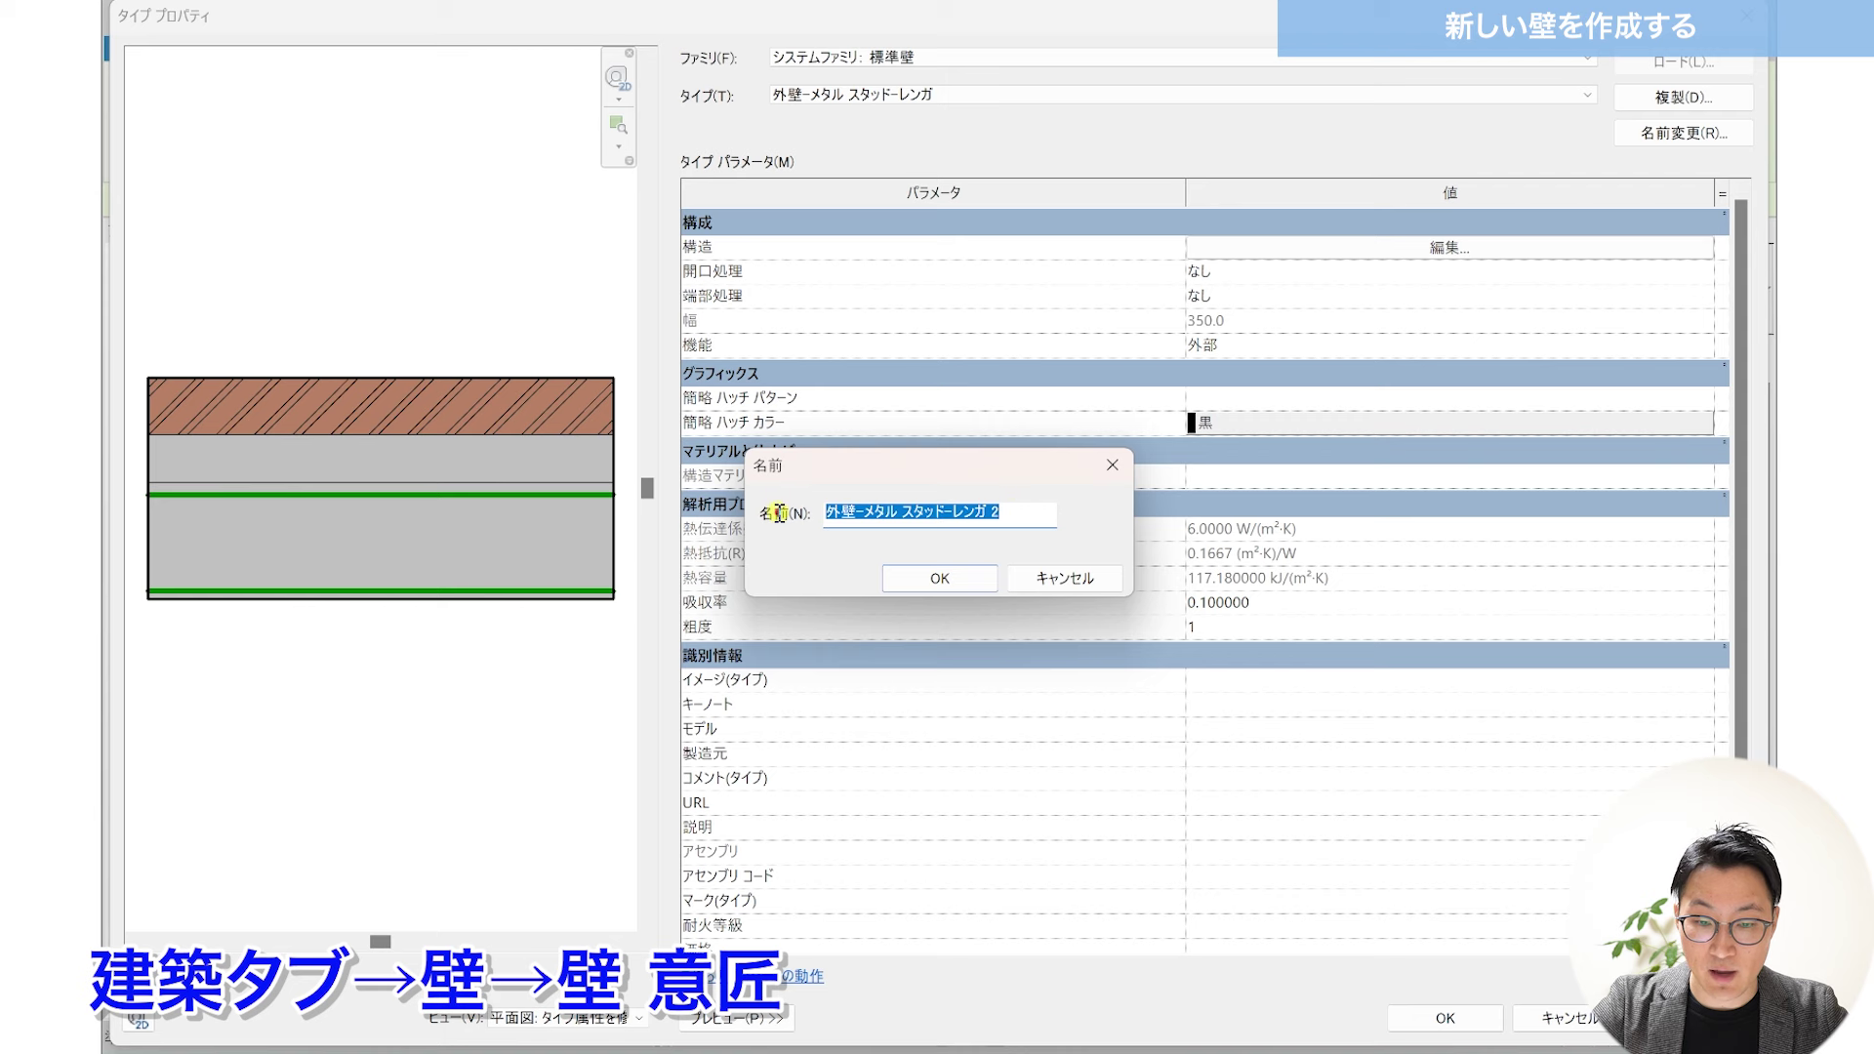
pyautogui.click(958, 578)
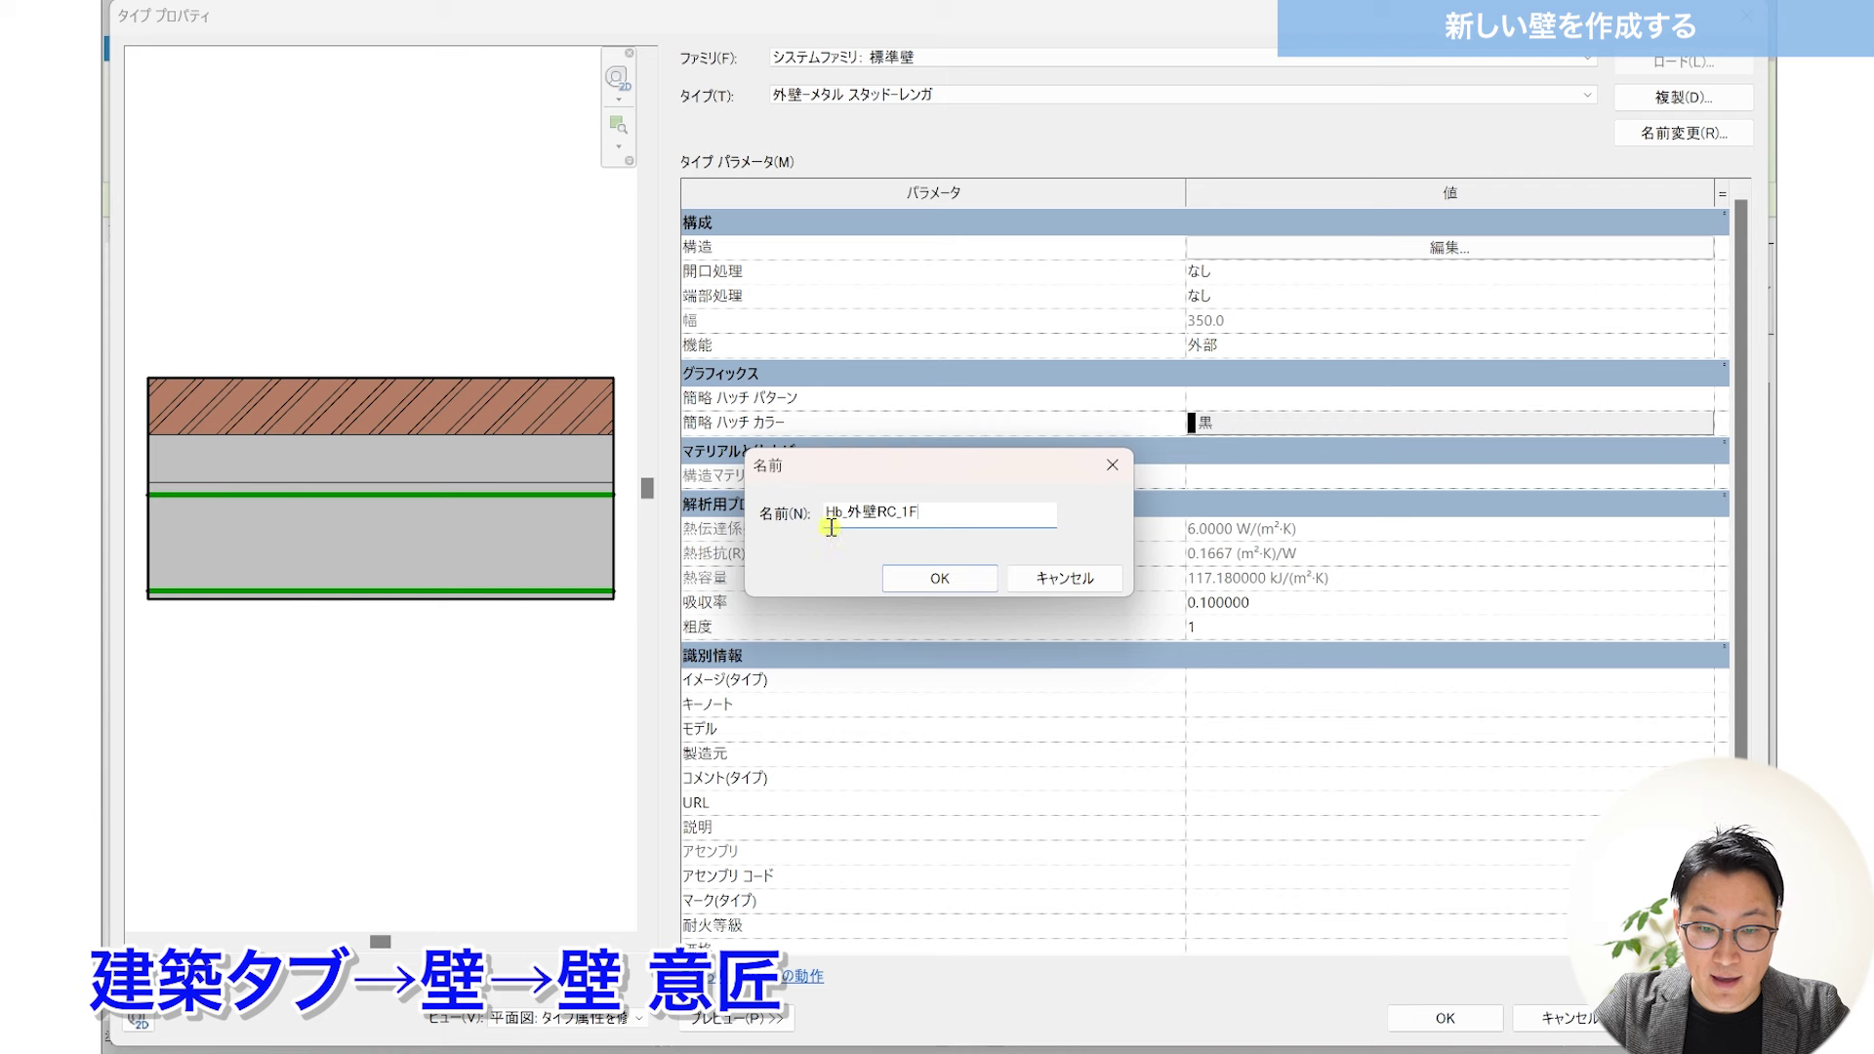
pyautogui.doubleClick(929, 513)
pyautogui.click(970, 511)
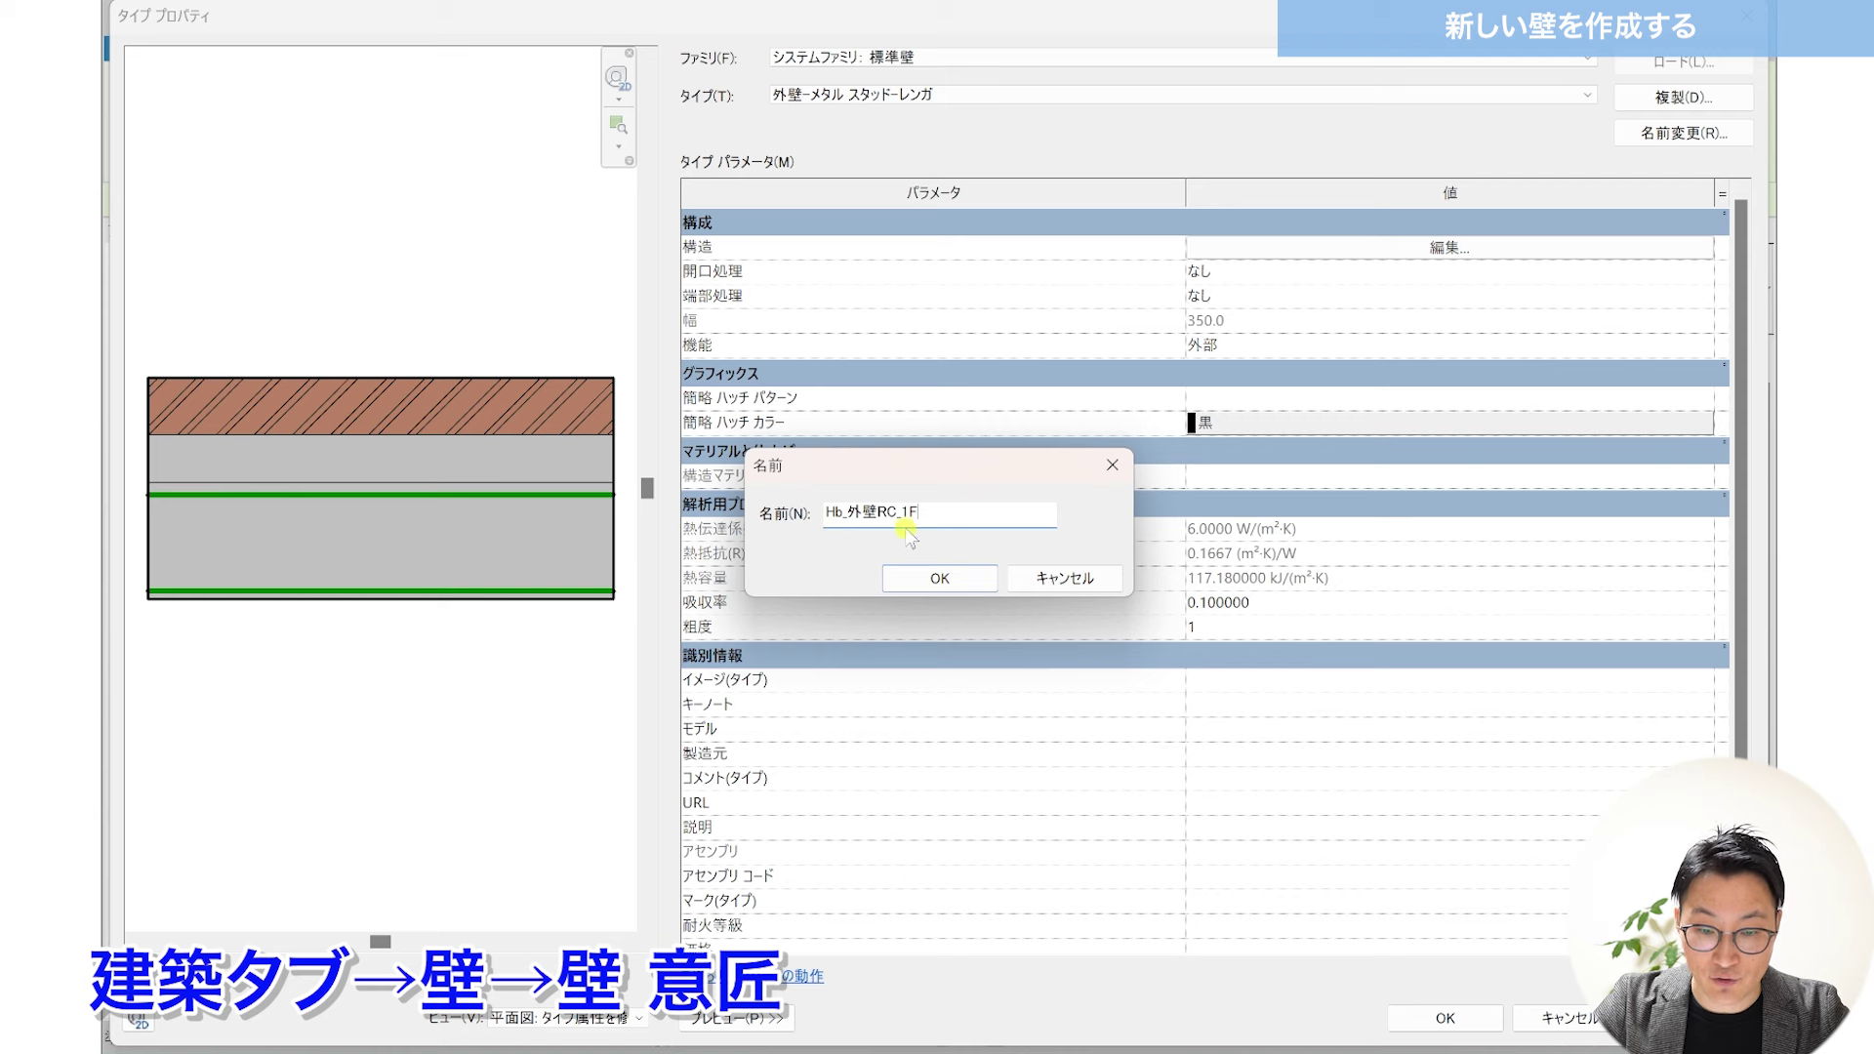
pyautogui.click(939, 578)
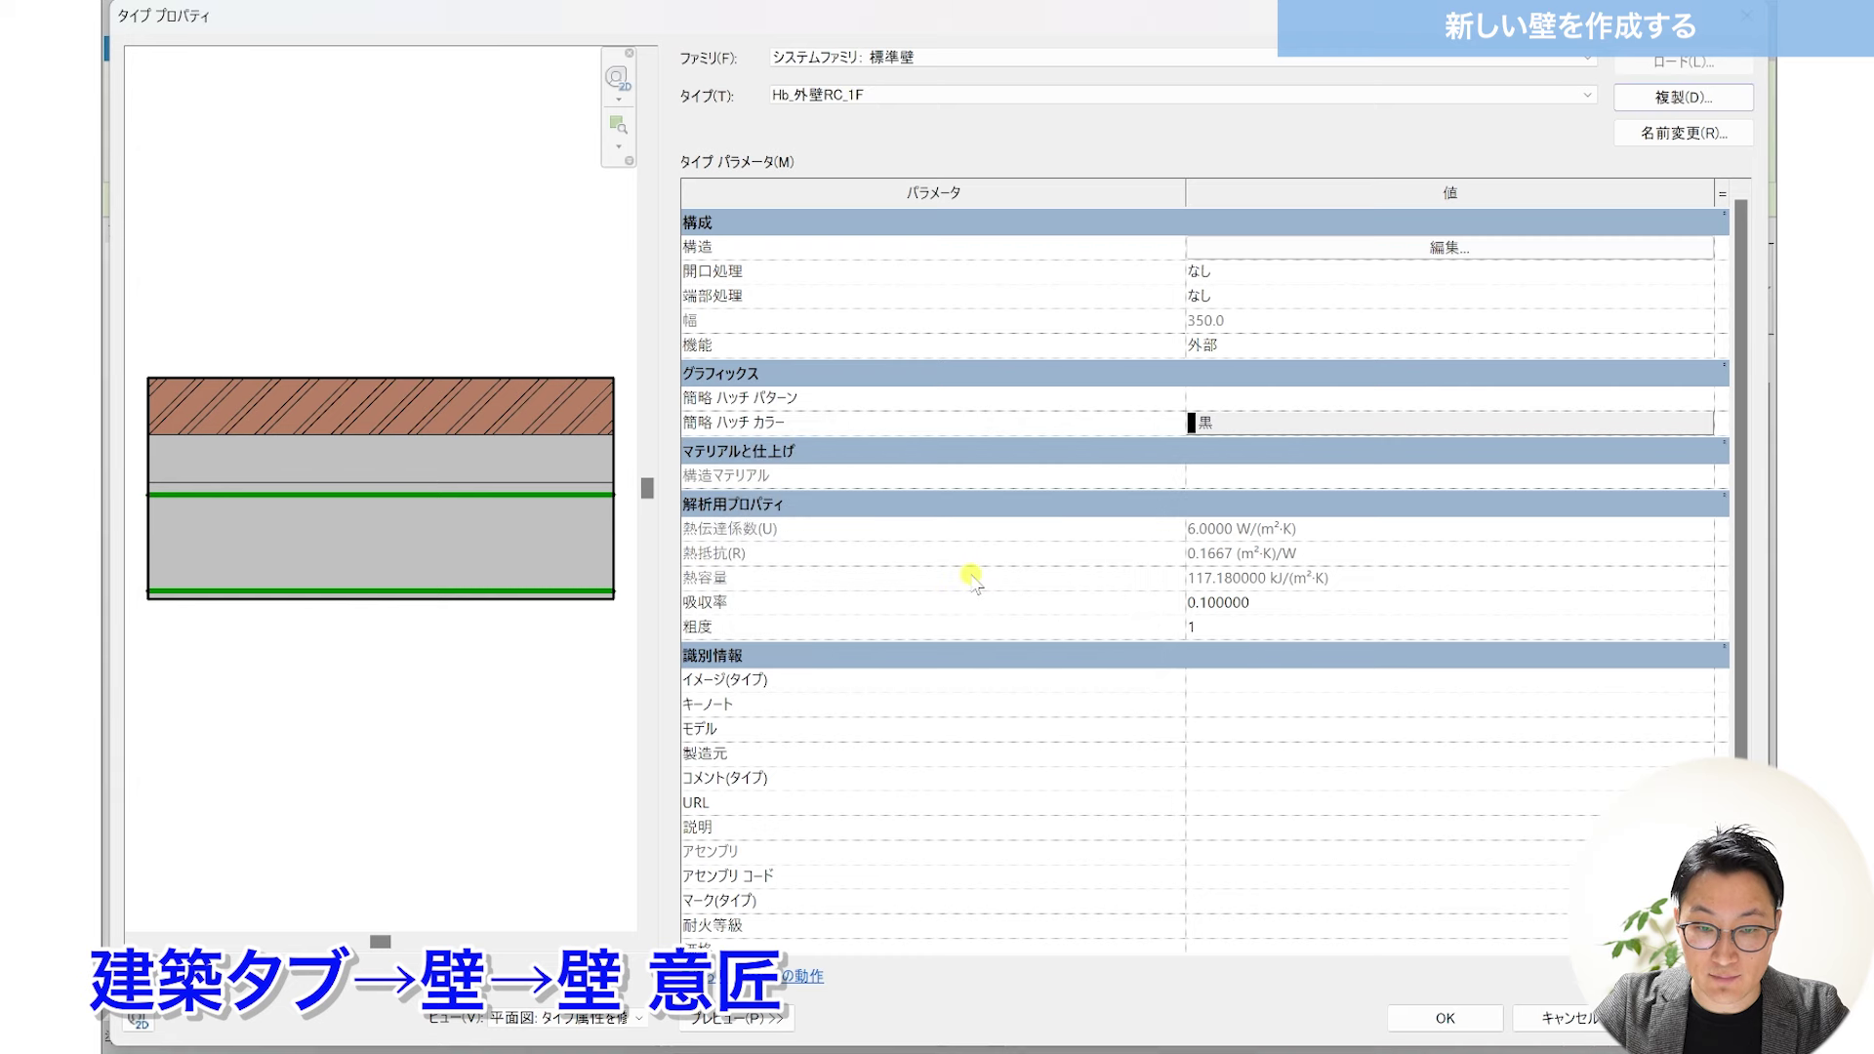
# Step: Choose Hb_外壁RC_1F among the wall types and open its layer structure for editing
pyautogui.click(879, 95)
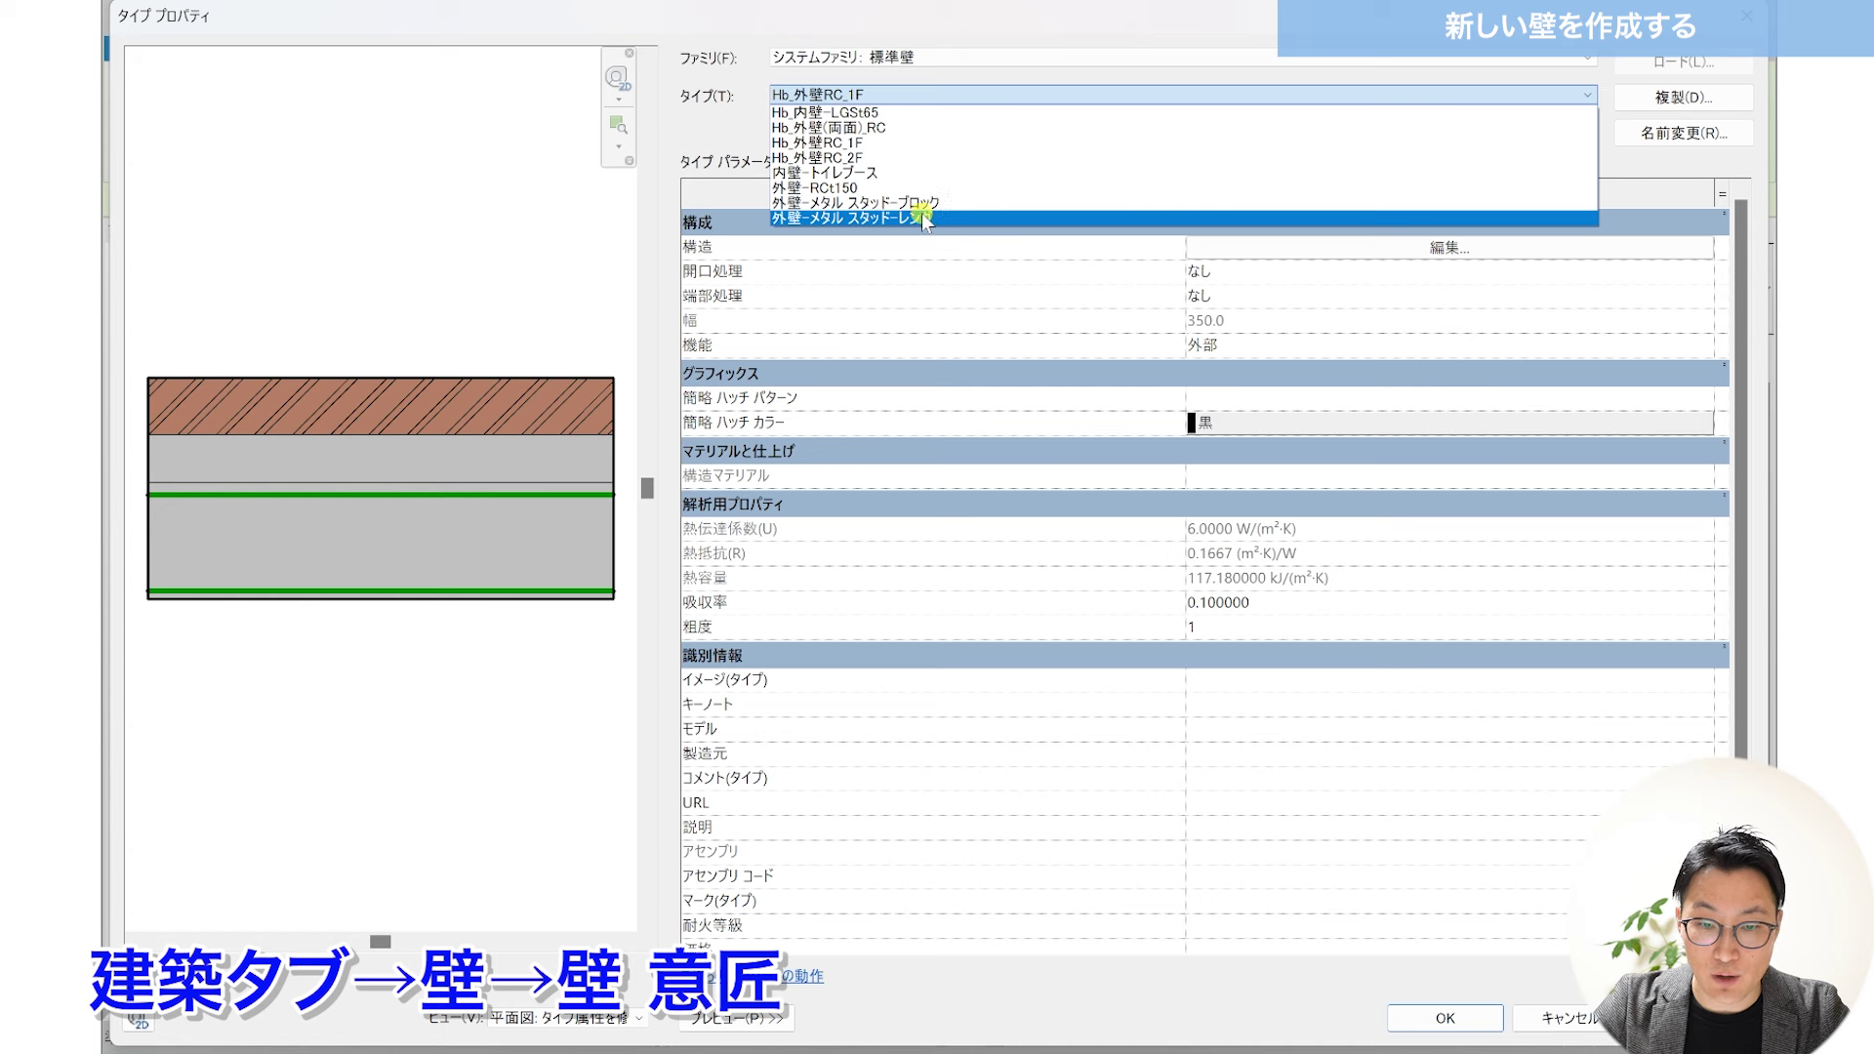
pyautogui.click(895, 143)
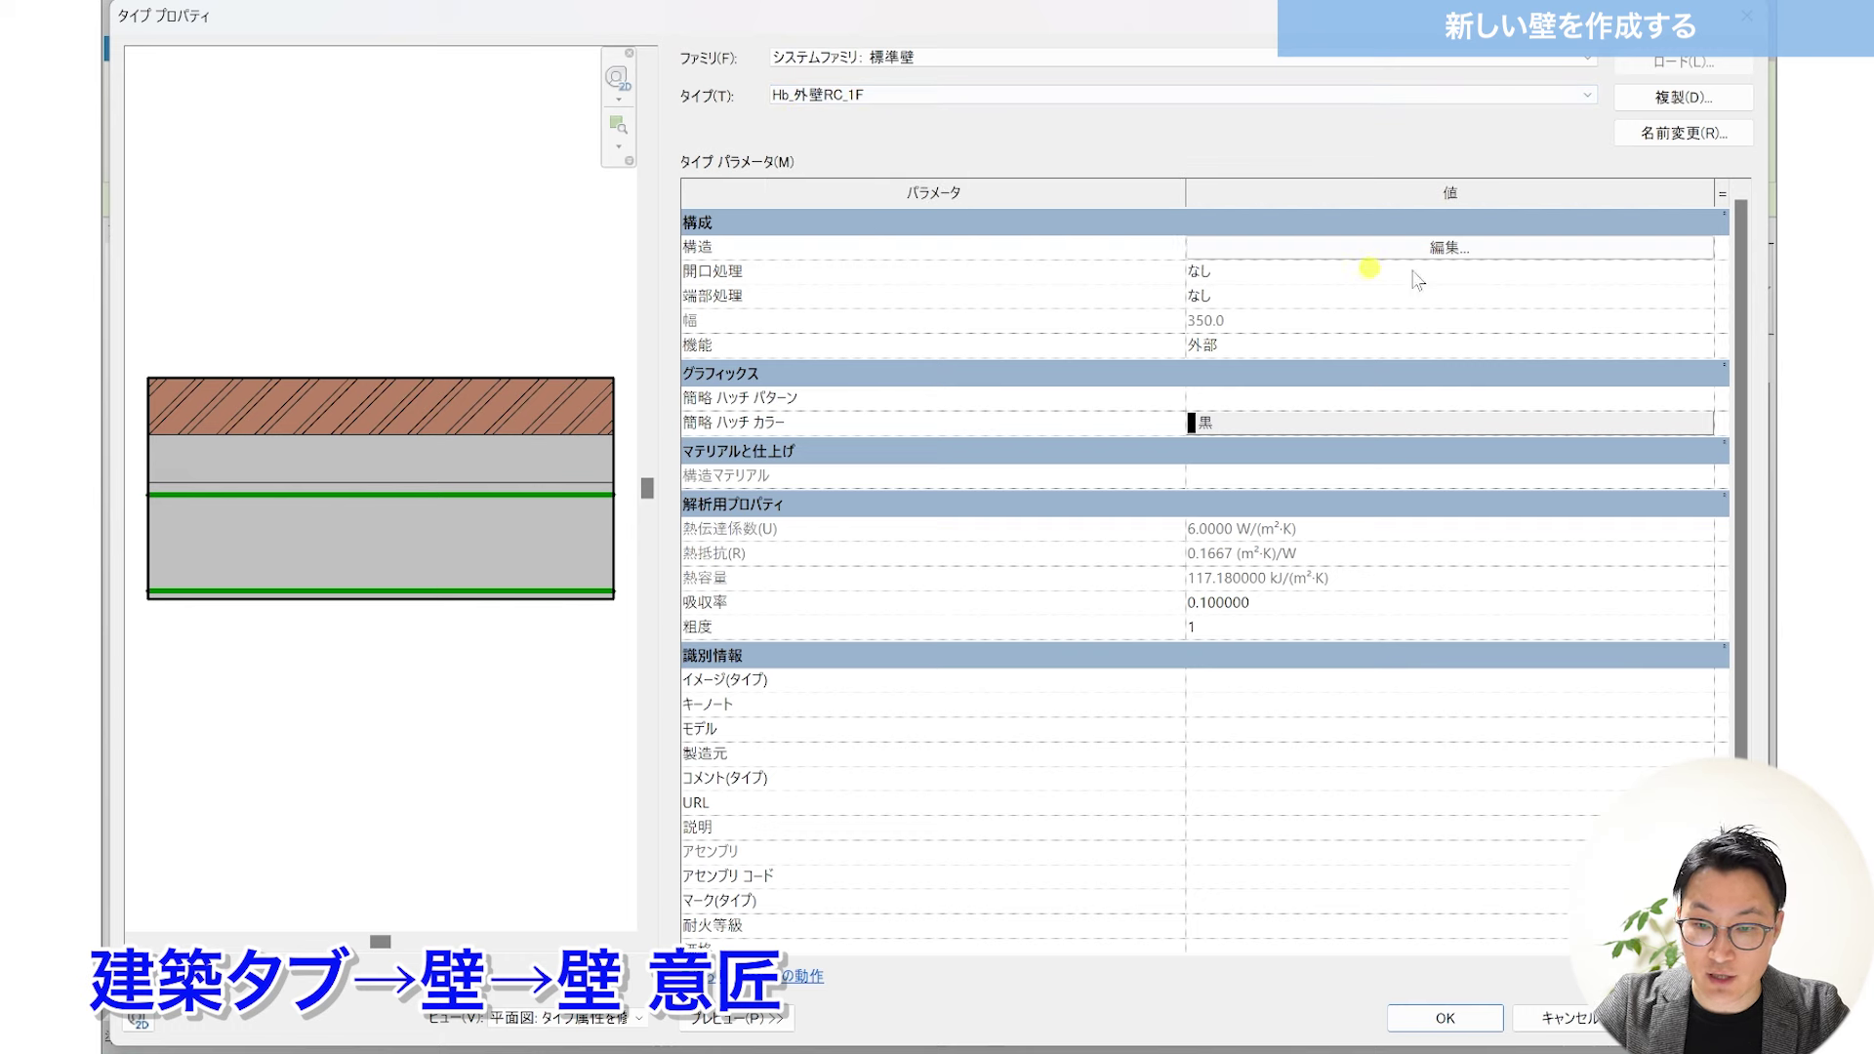
pyautogui.click(1494, 246)
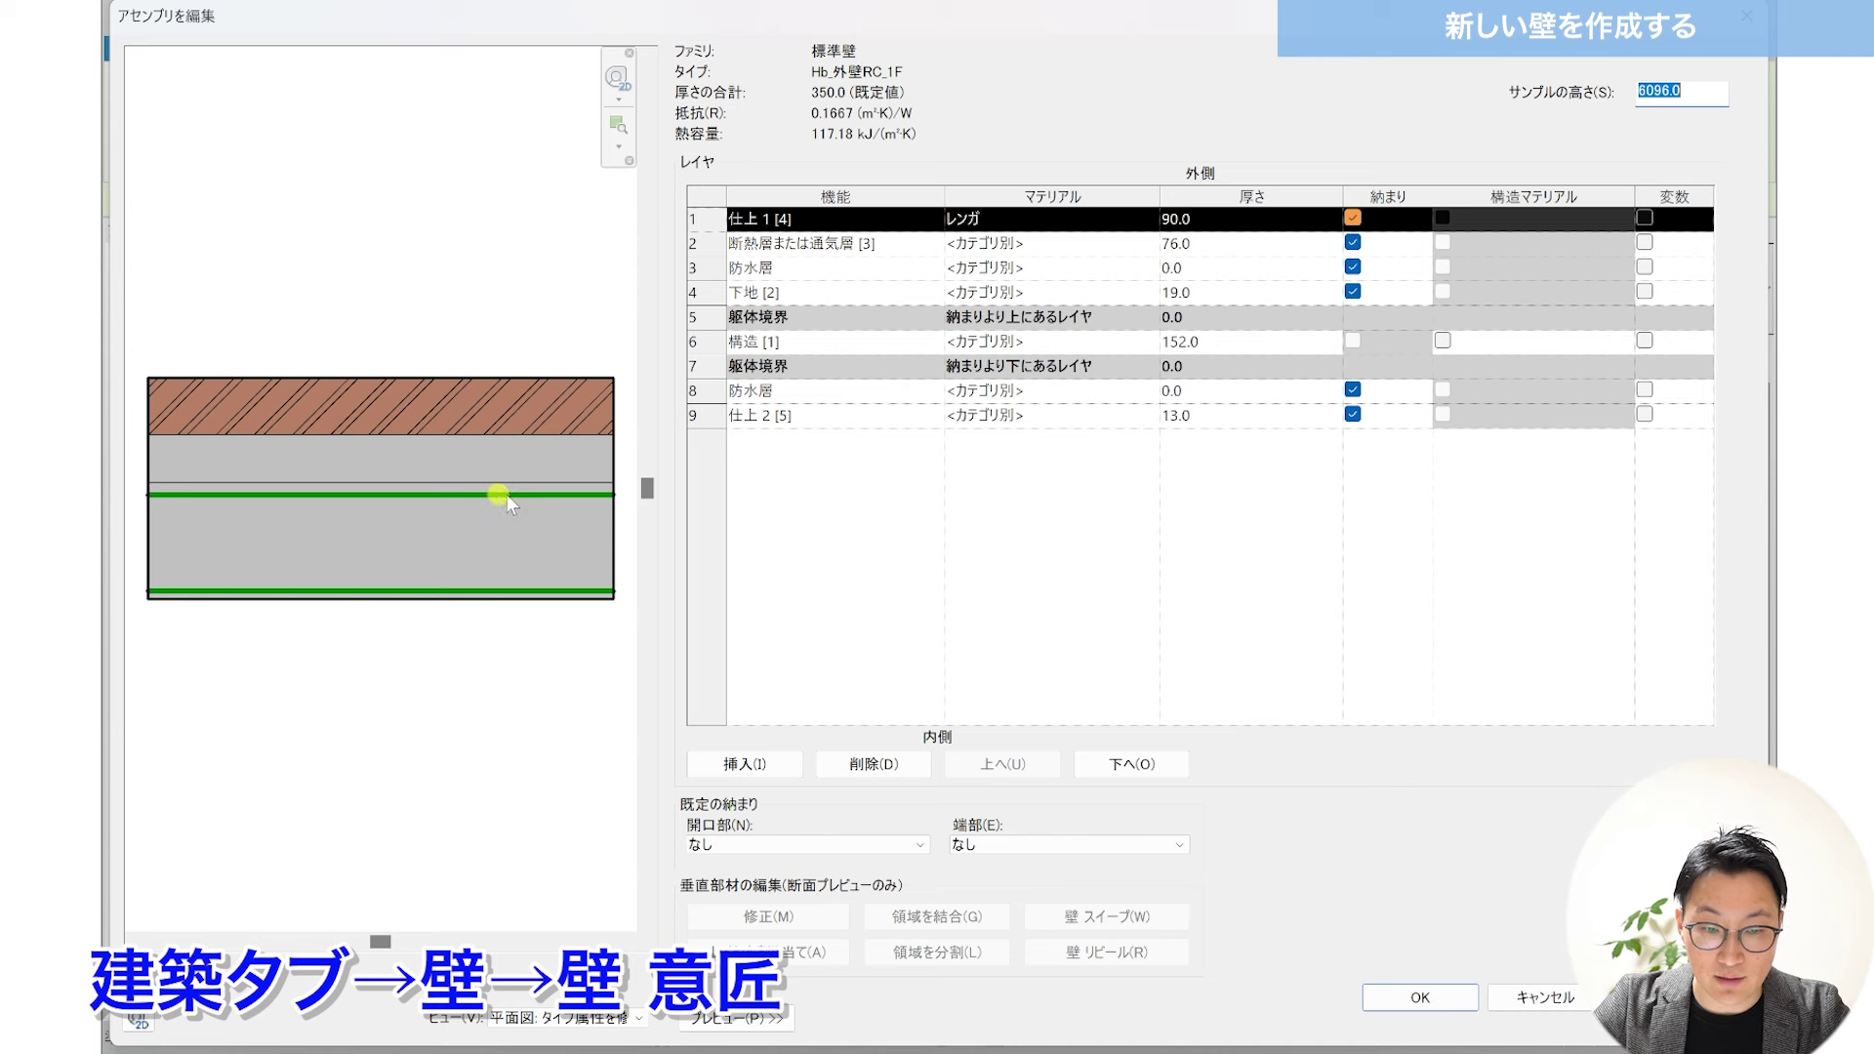
# Step: Examine the two core boundary rows, the 構造 [1] layer and the 下地 [2] layer in the wall assembly
pyautogui.click(695, 316)
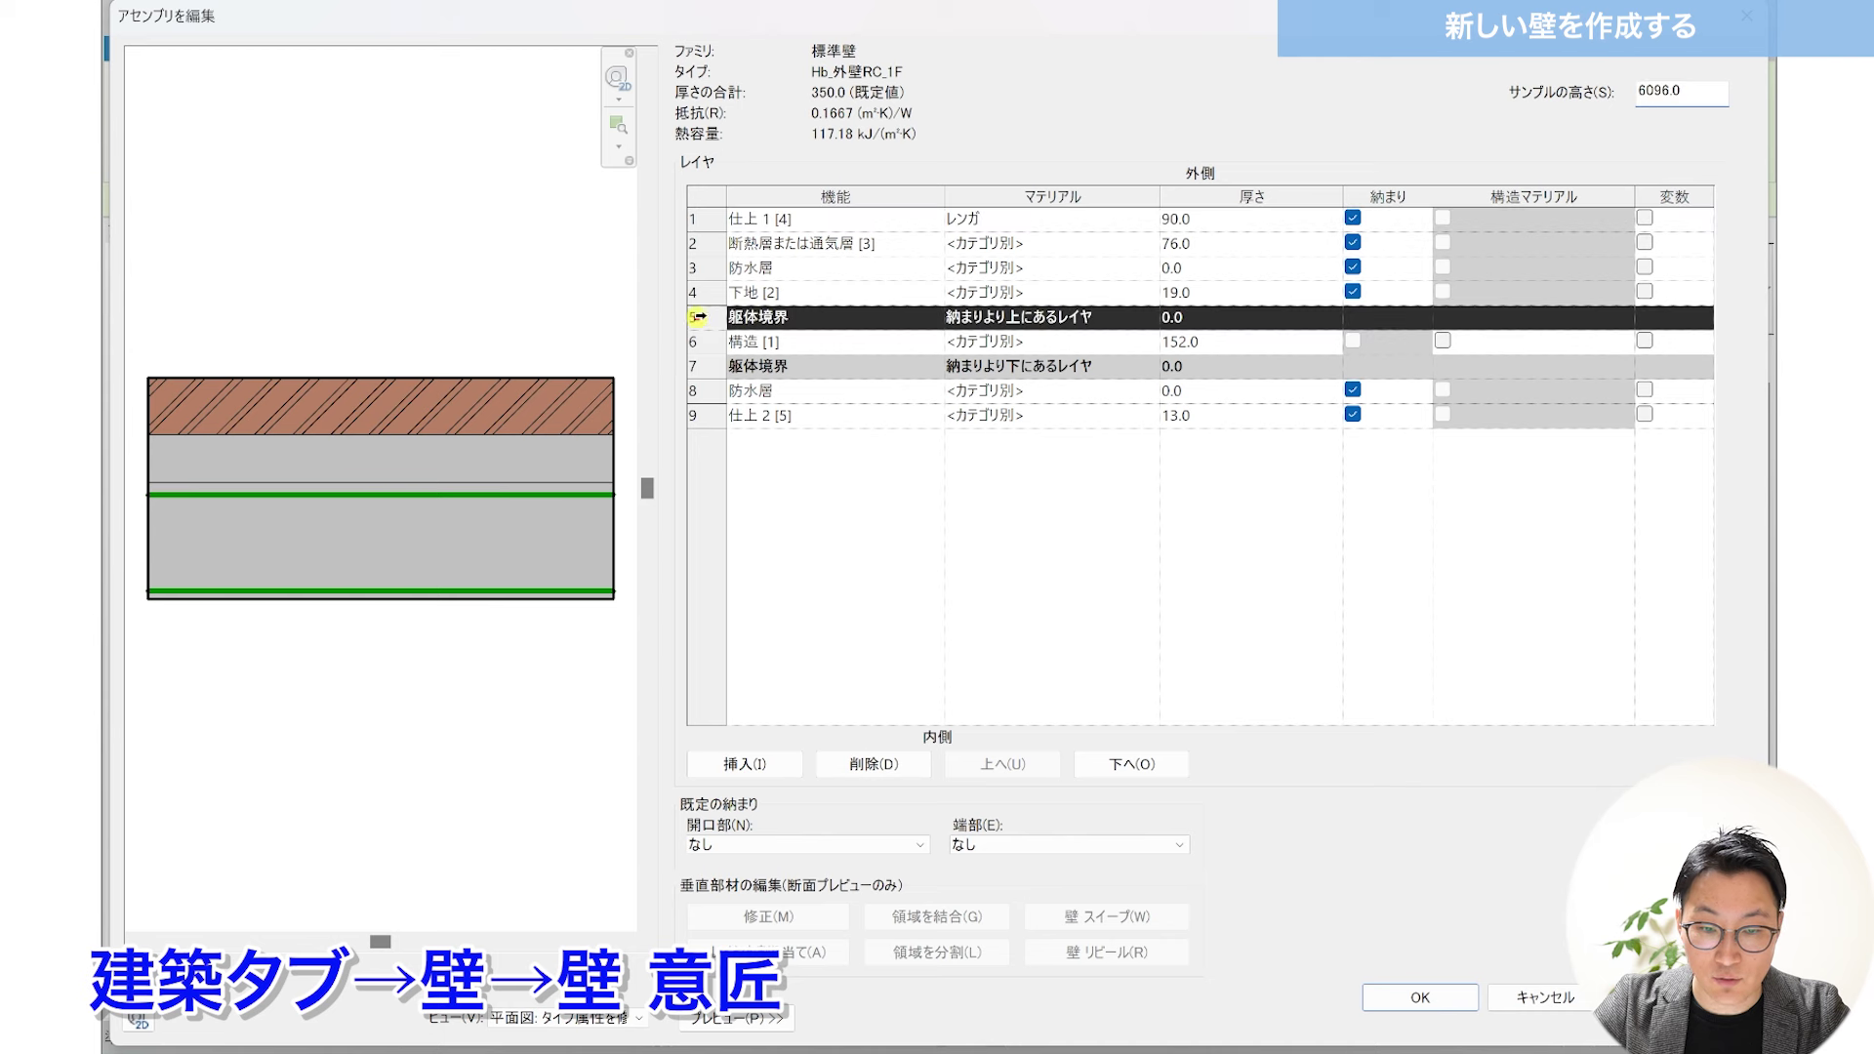
pyautogui.click(696, 343)
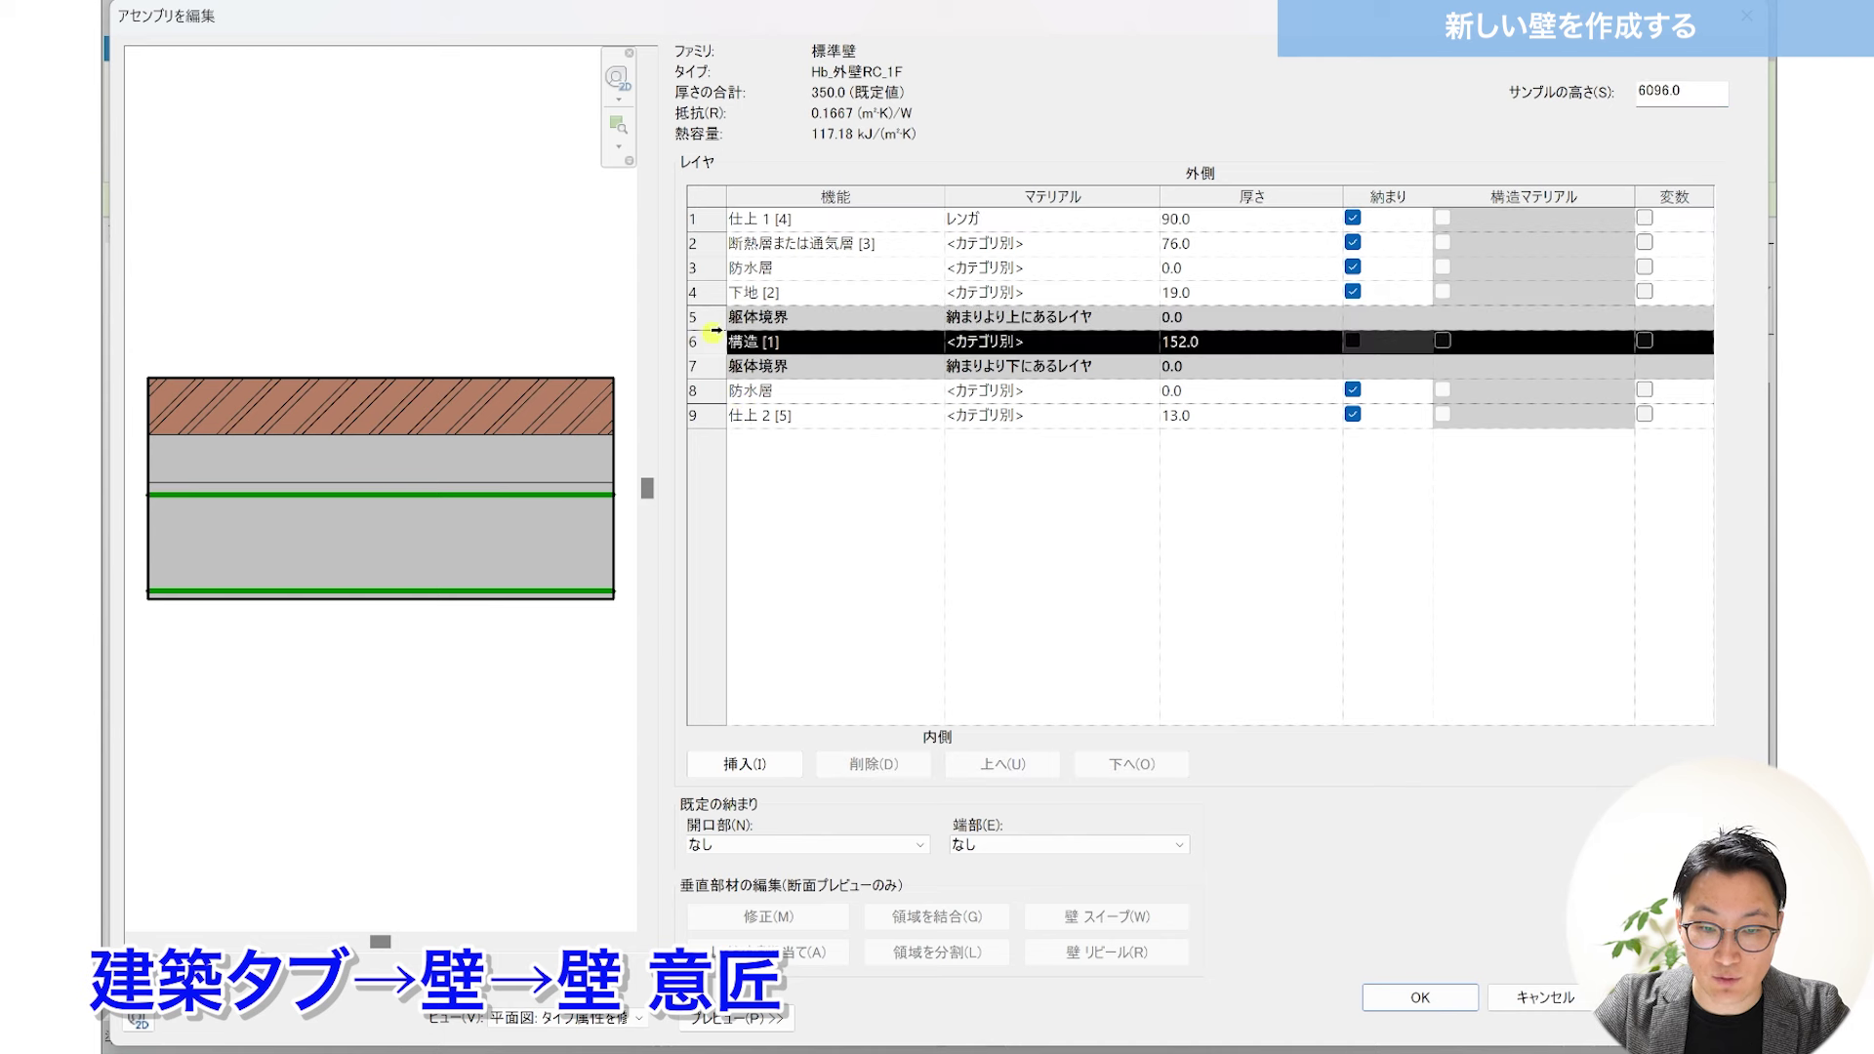
pyautogui.click(707, 296)
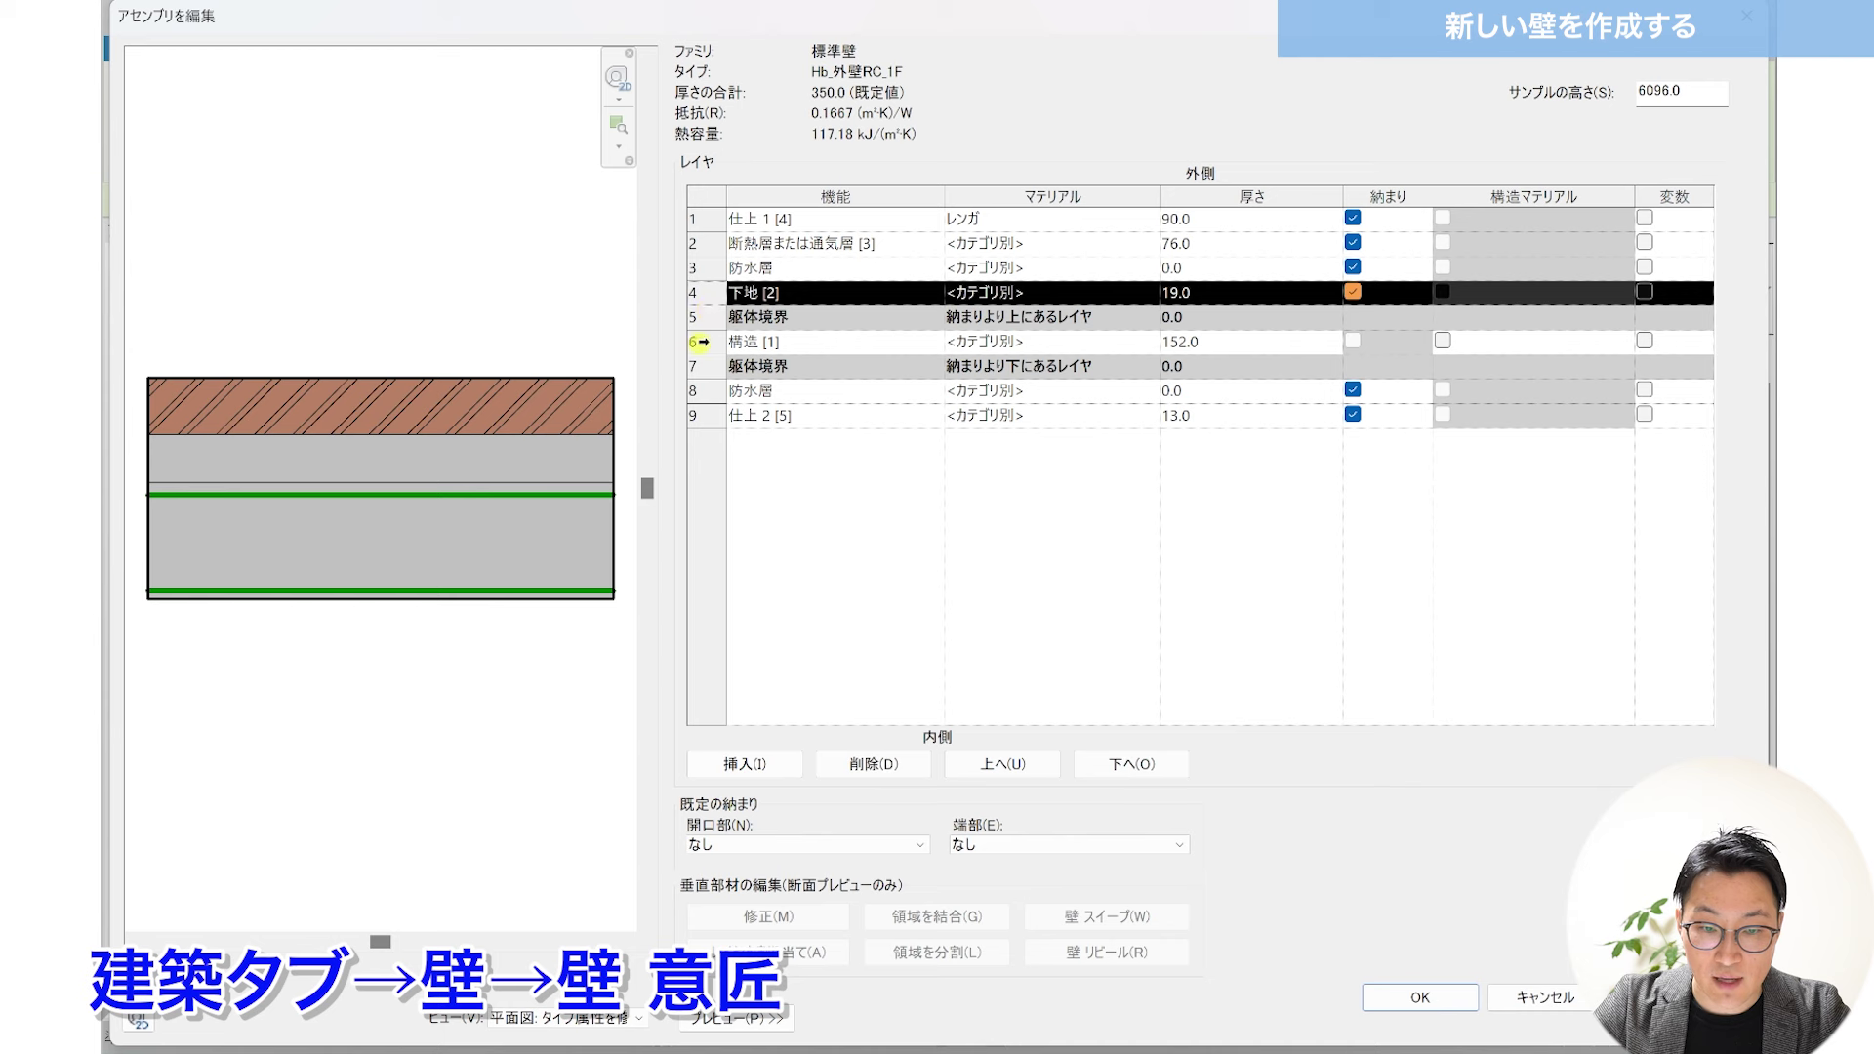
pyautogui.click(699, 343)
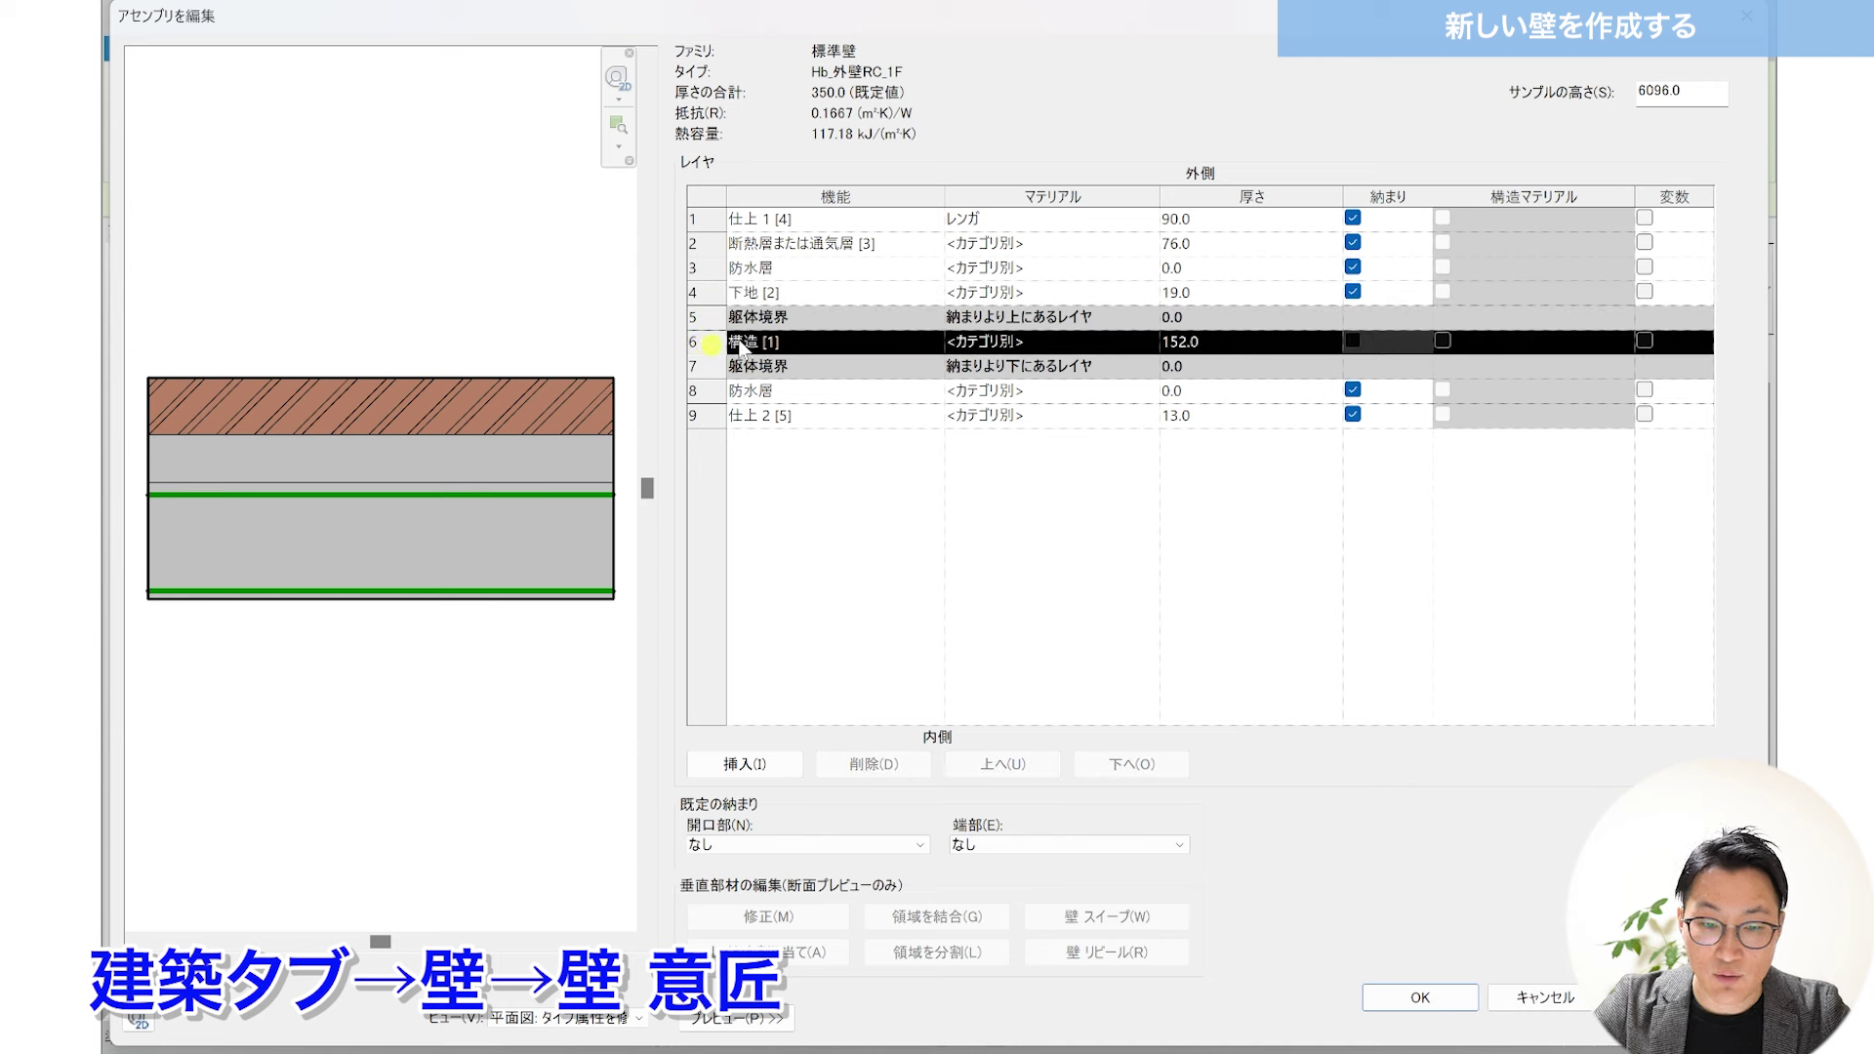
pyautogui.click(703, 316)
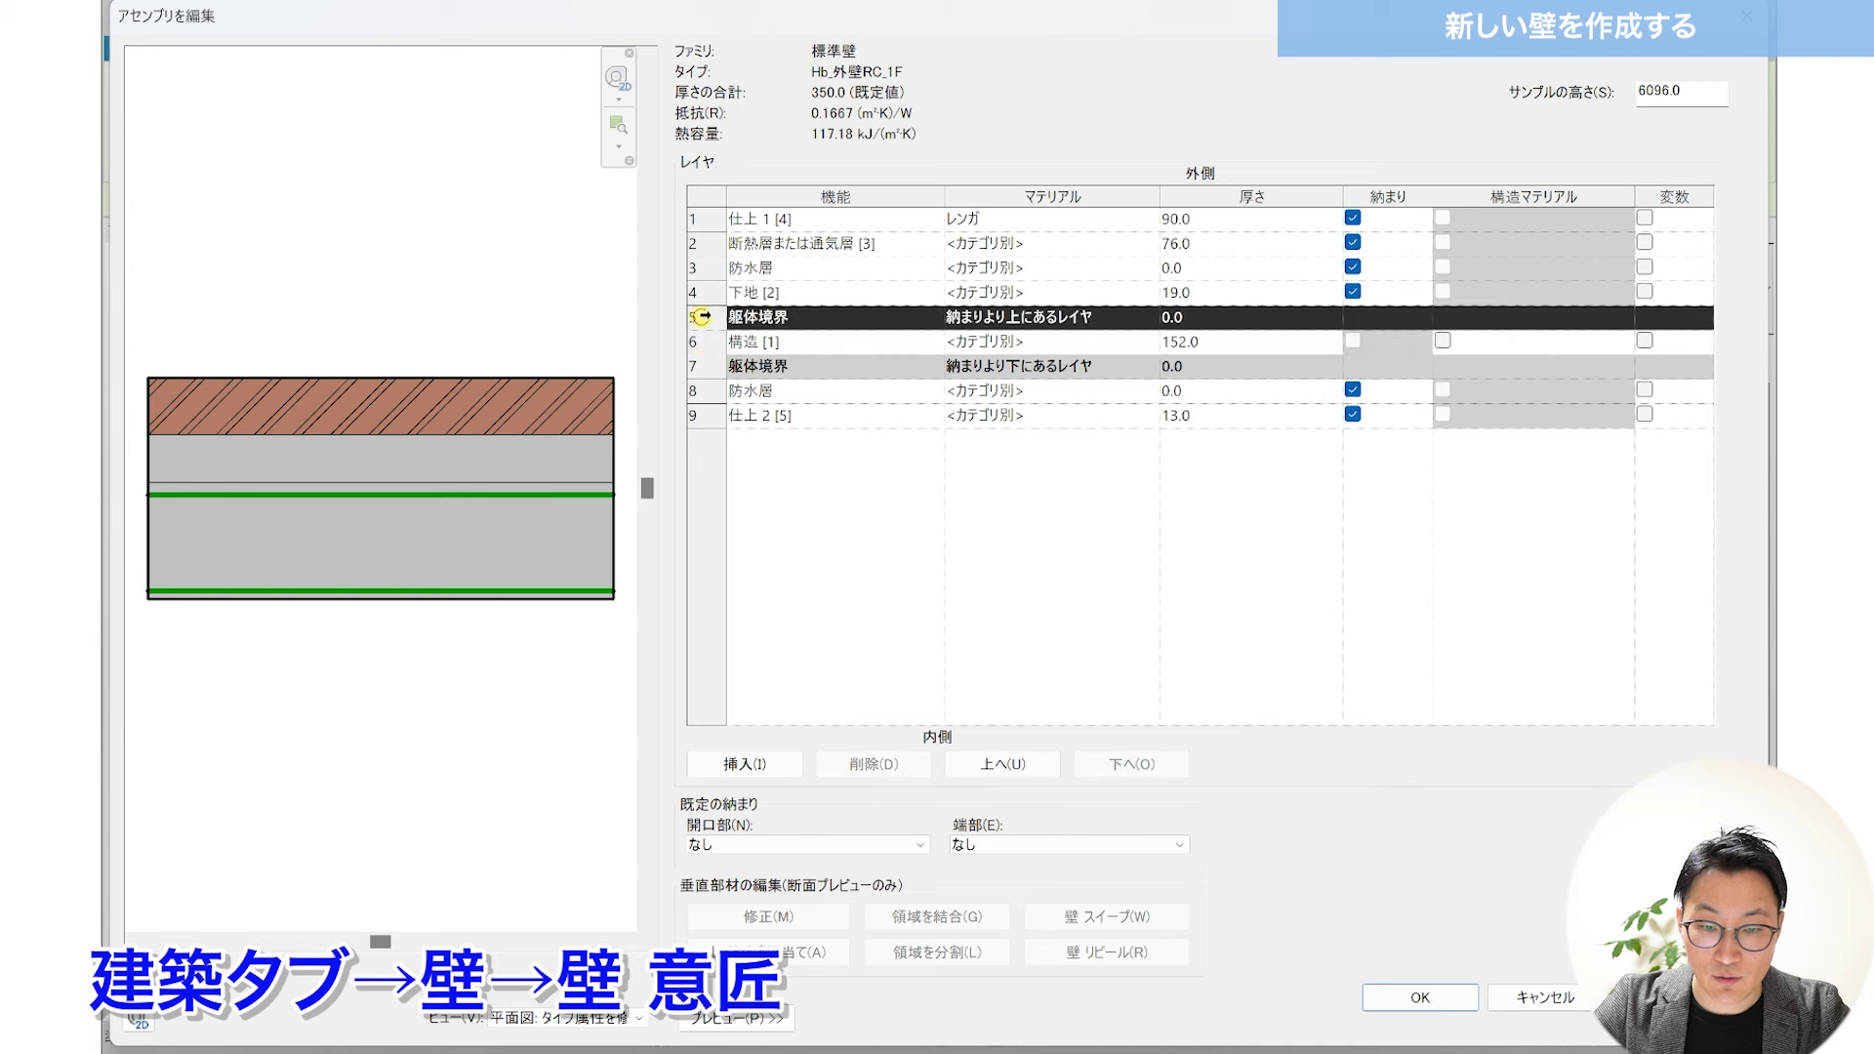
pyautogui.click(693, 367)
pyautogui.click(697, 320)
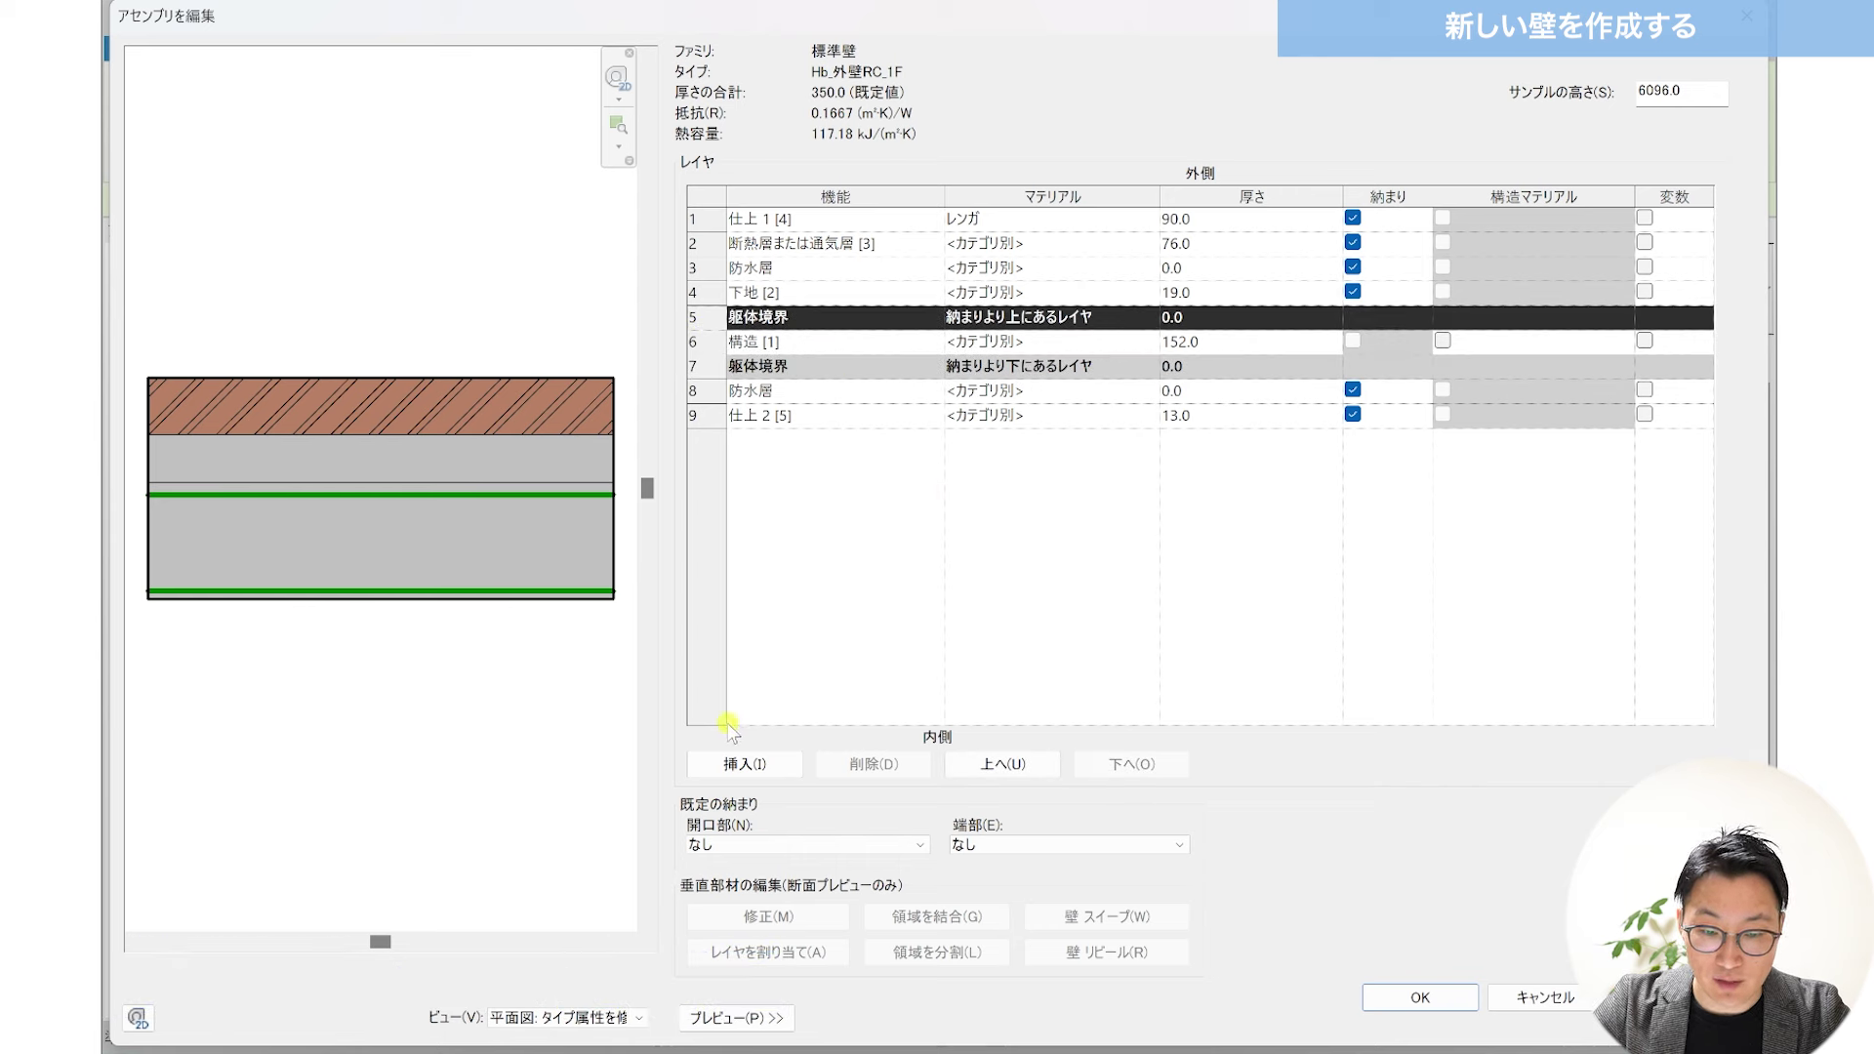
# Step: Hide and restore the assembly preview, then view the wall in section and return to the plan view
pyautogui.click(752, 1017)
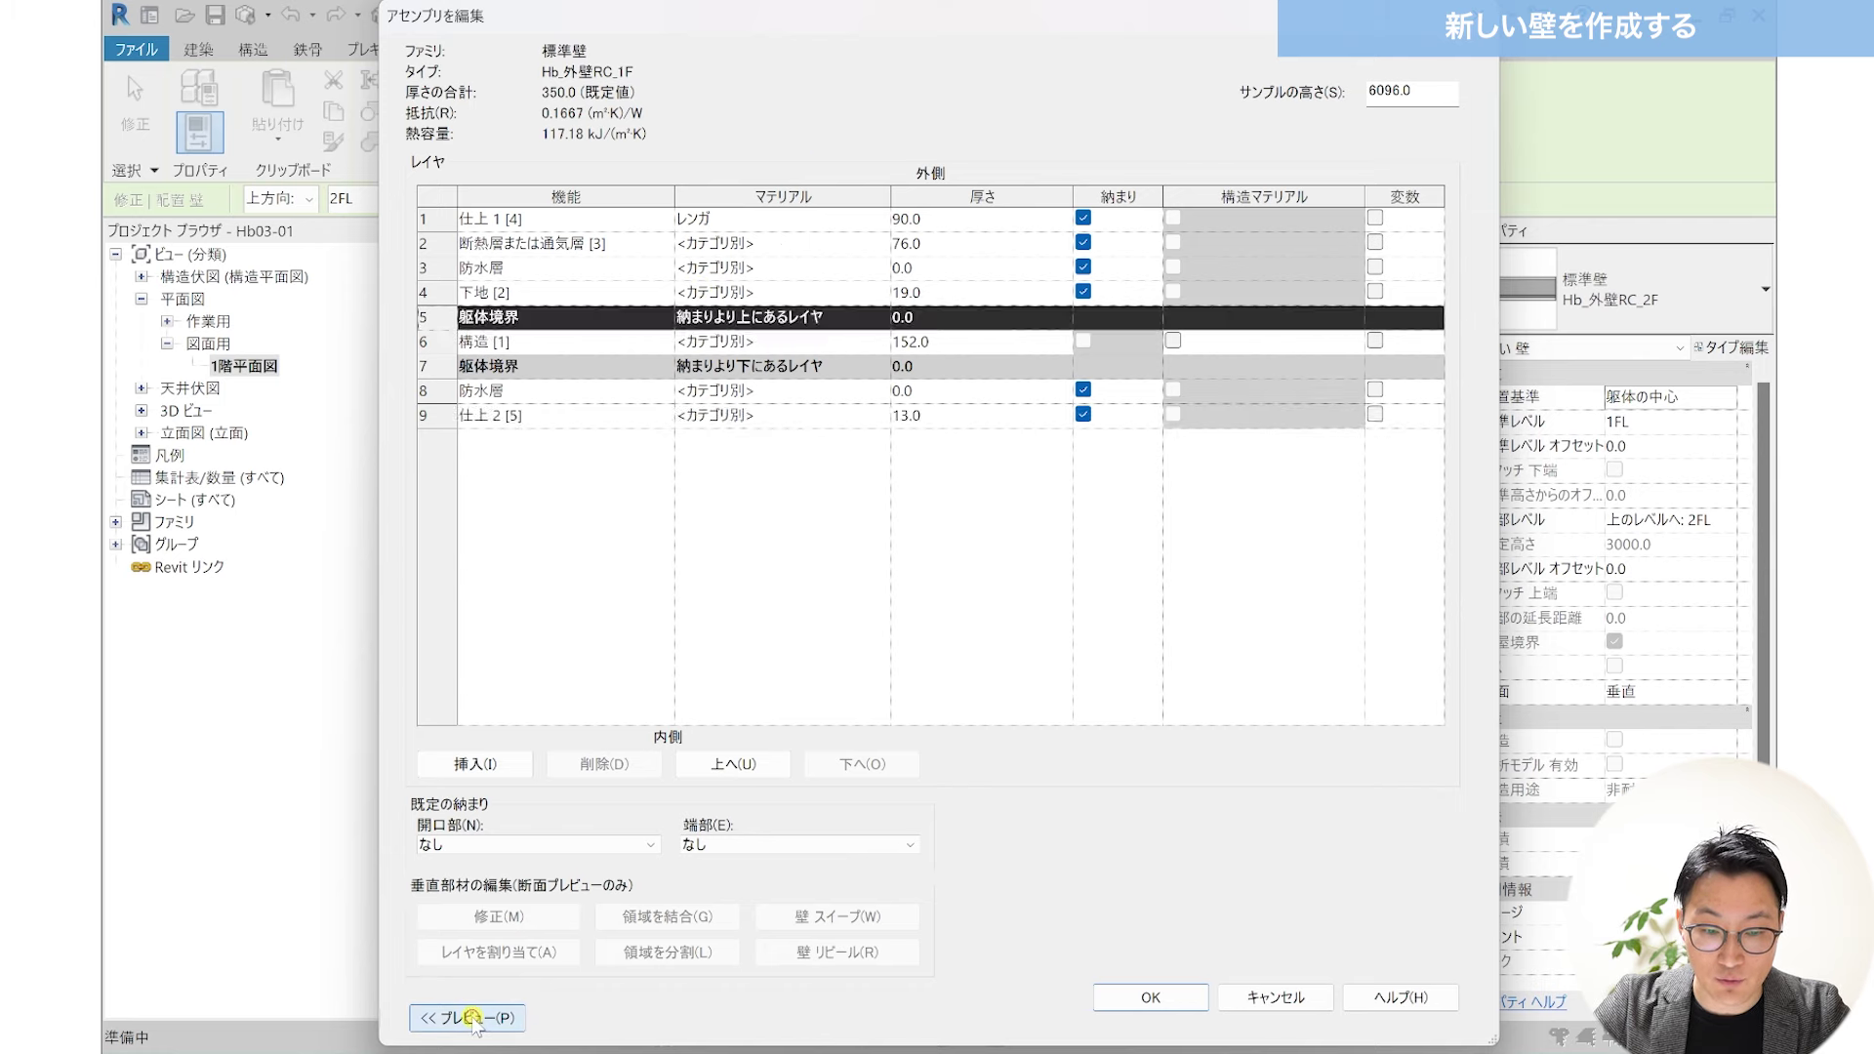
pyautogui.click(470, 1018)
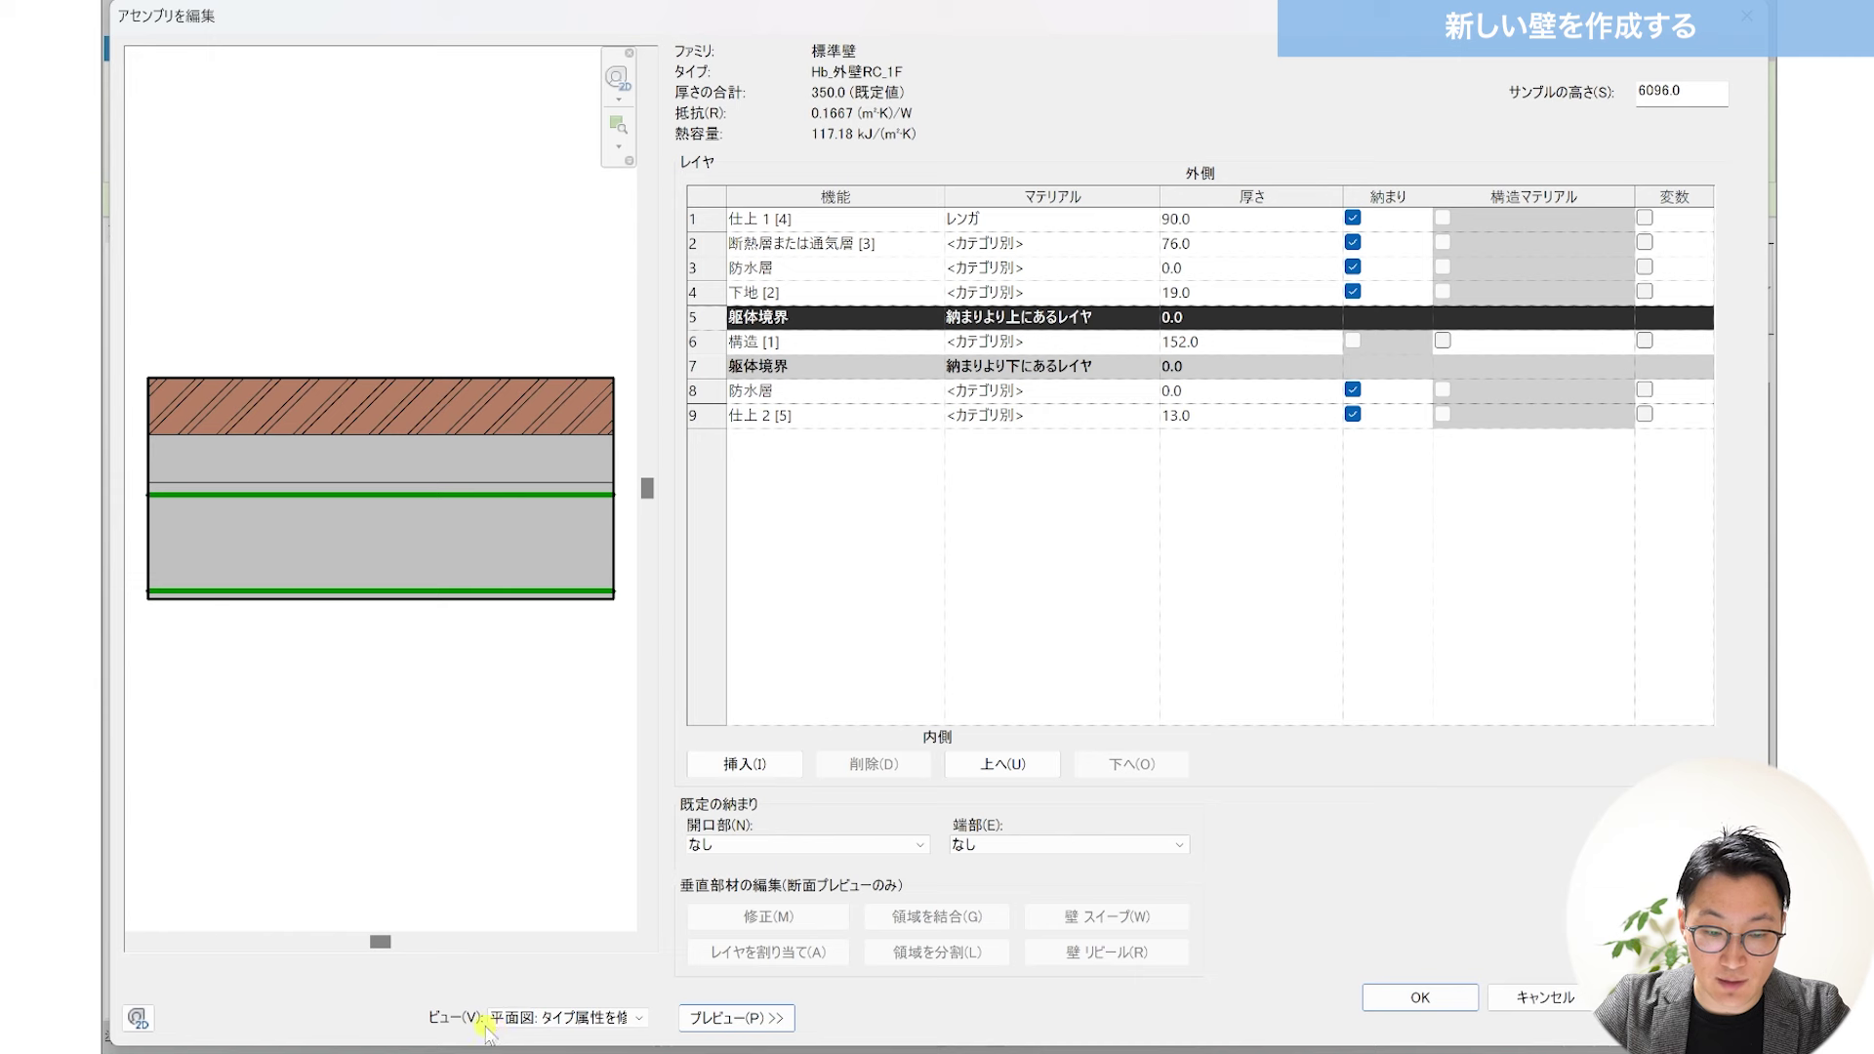
pyautogui.click(633, 1018)
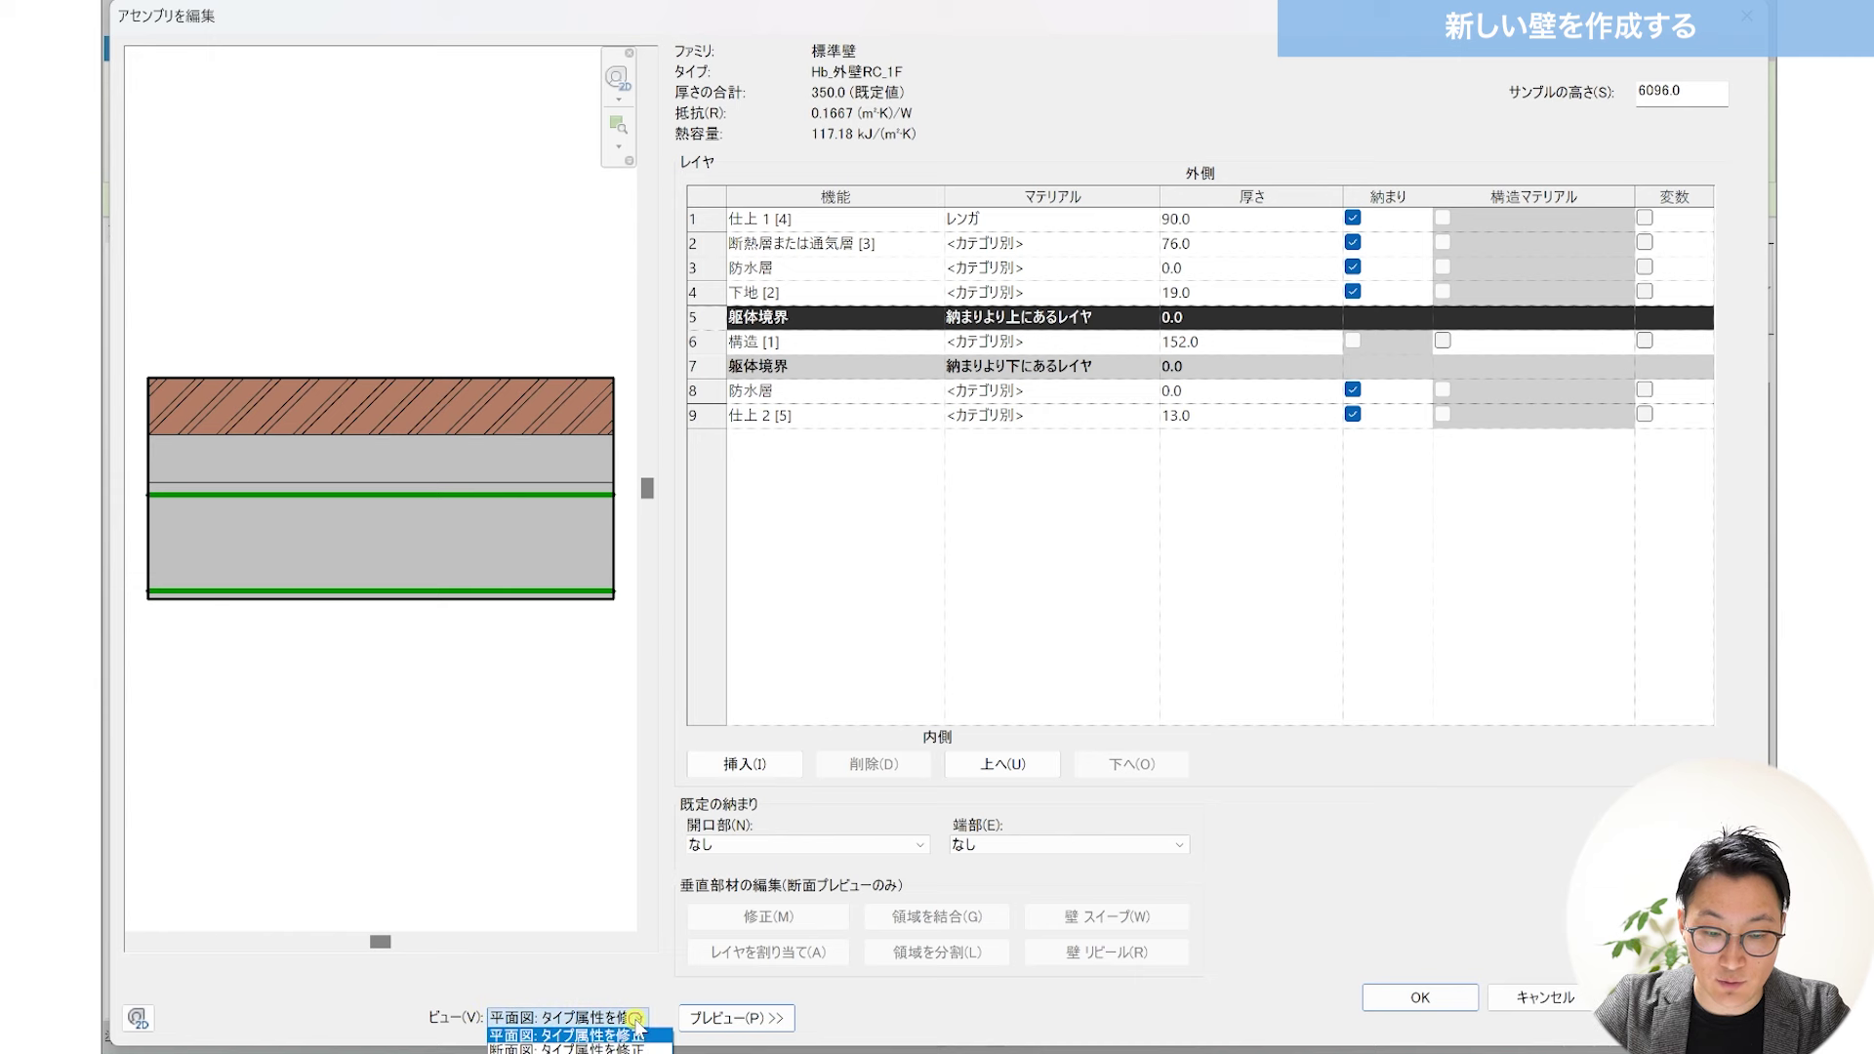
pyautogui.click(597, 1042)
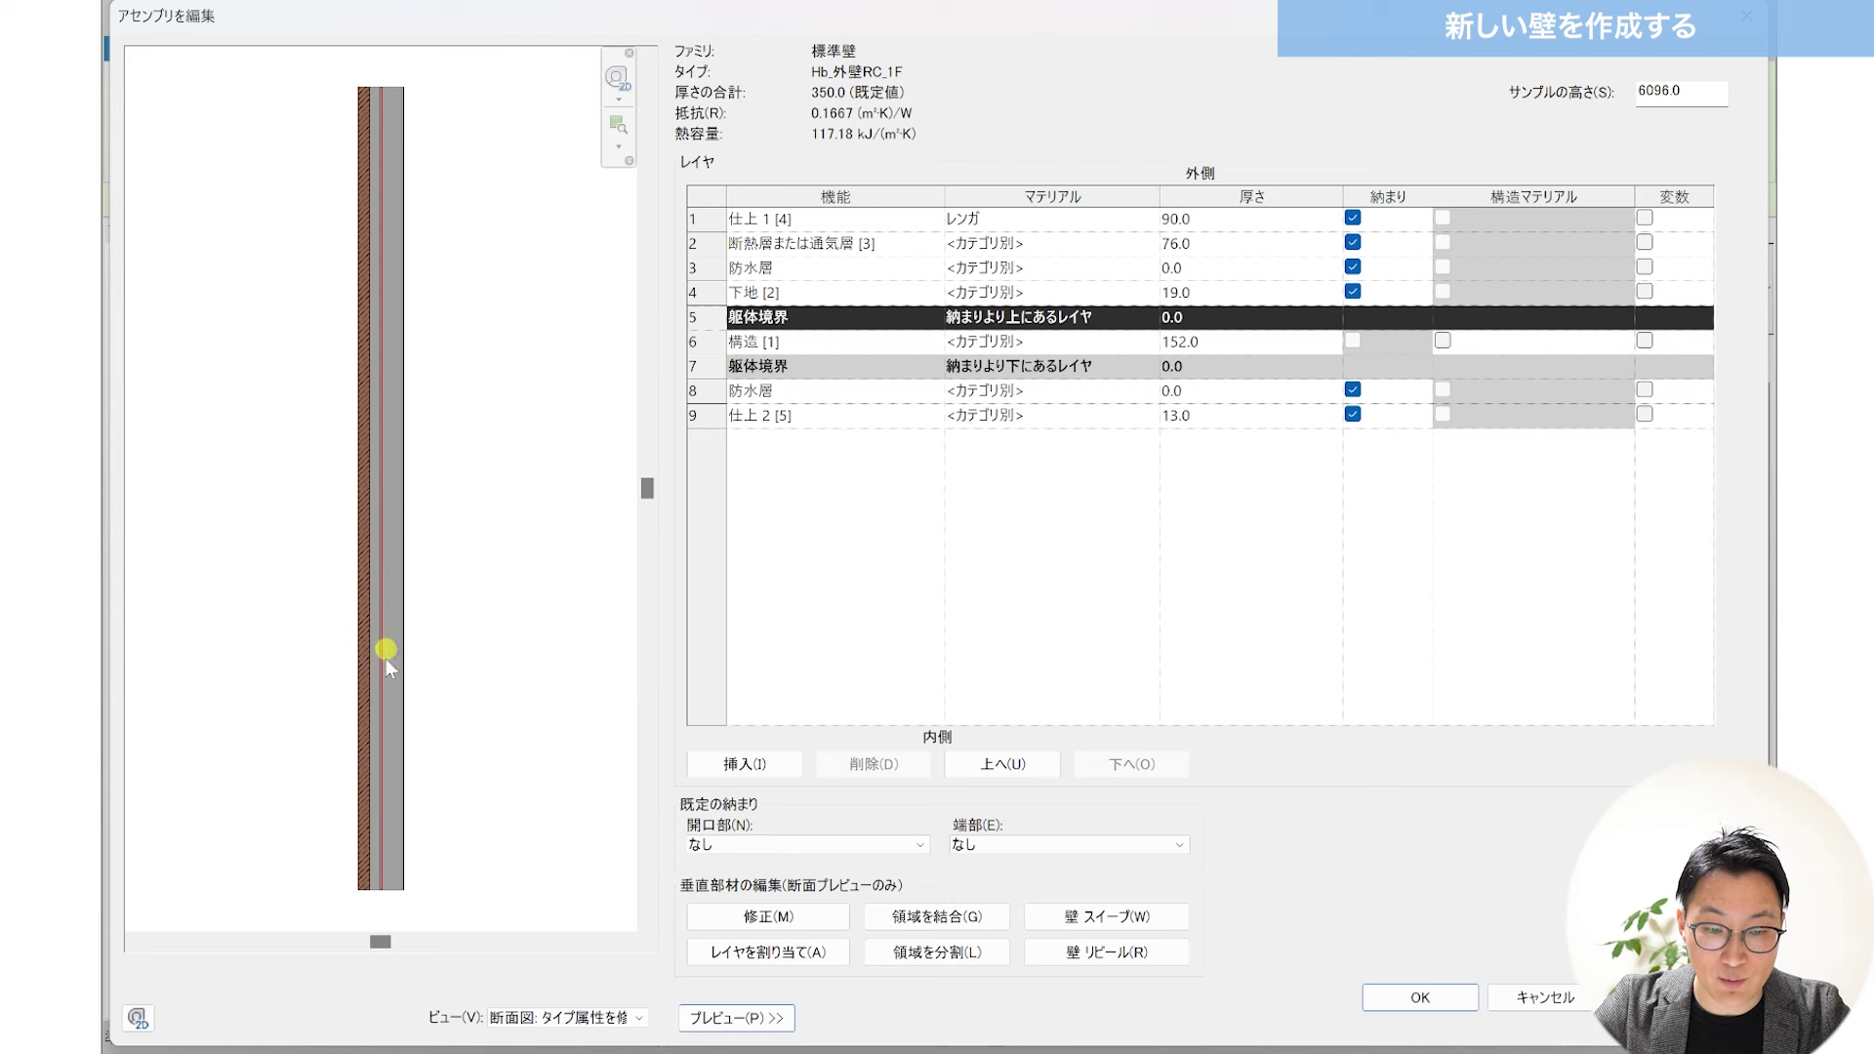
pyautogui.click(629, 1017)
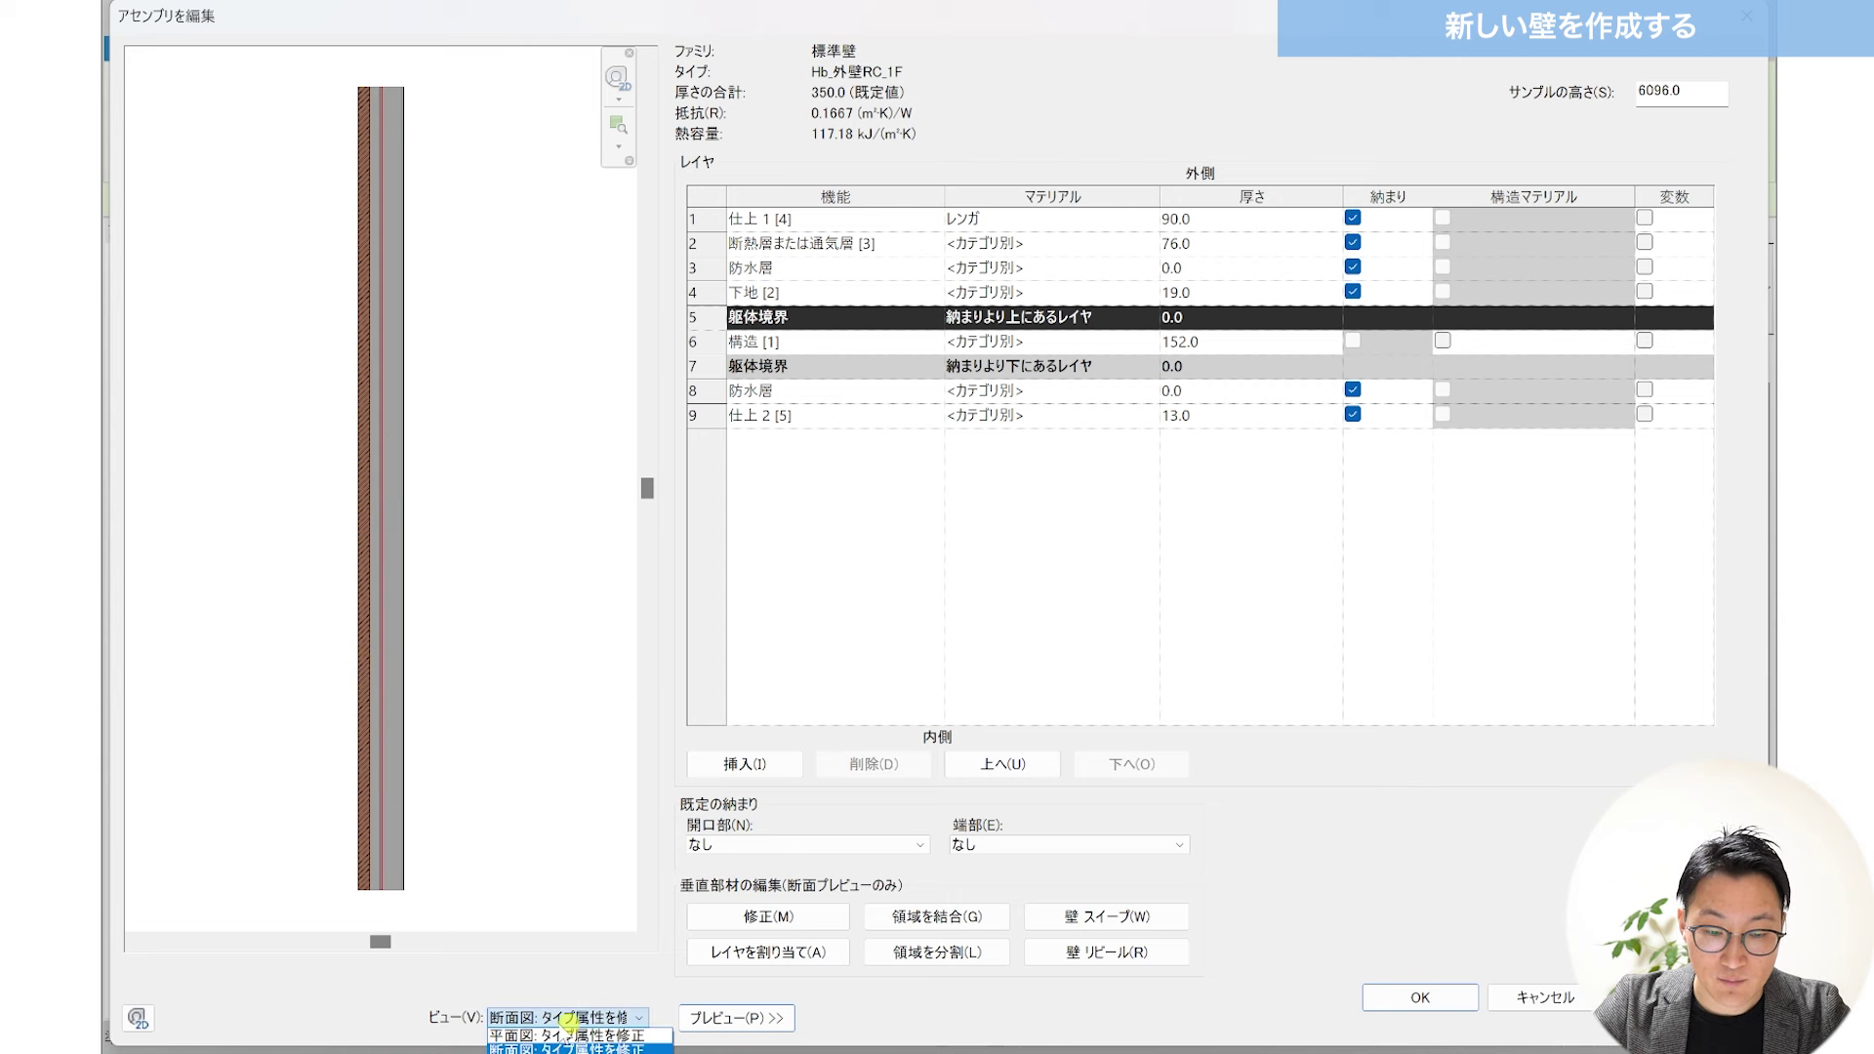
pyautogui.click(532, 1036)
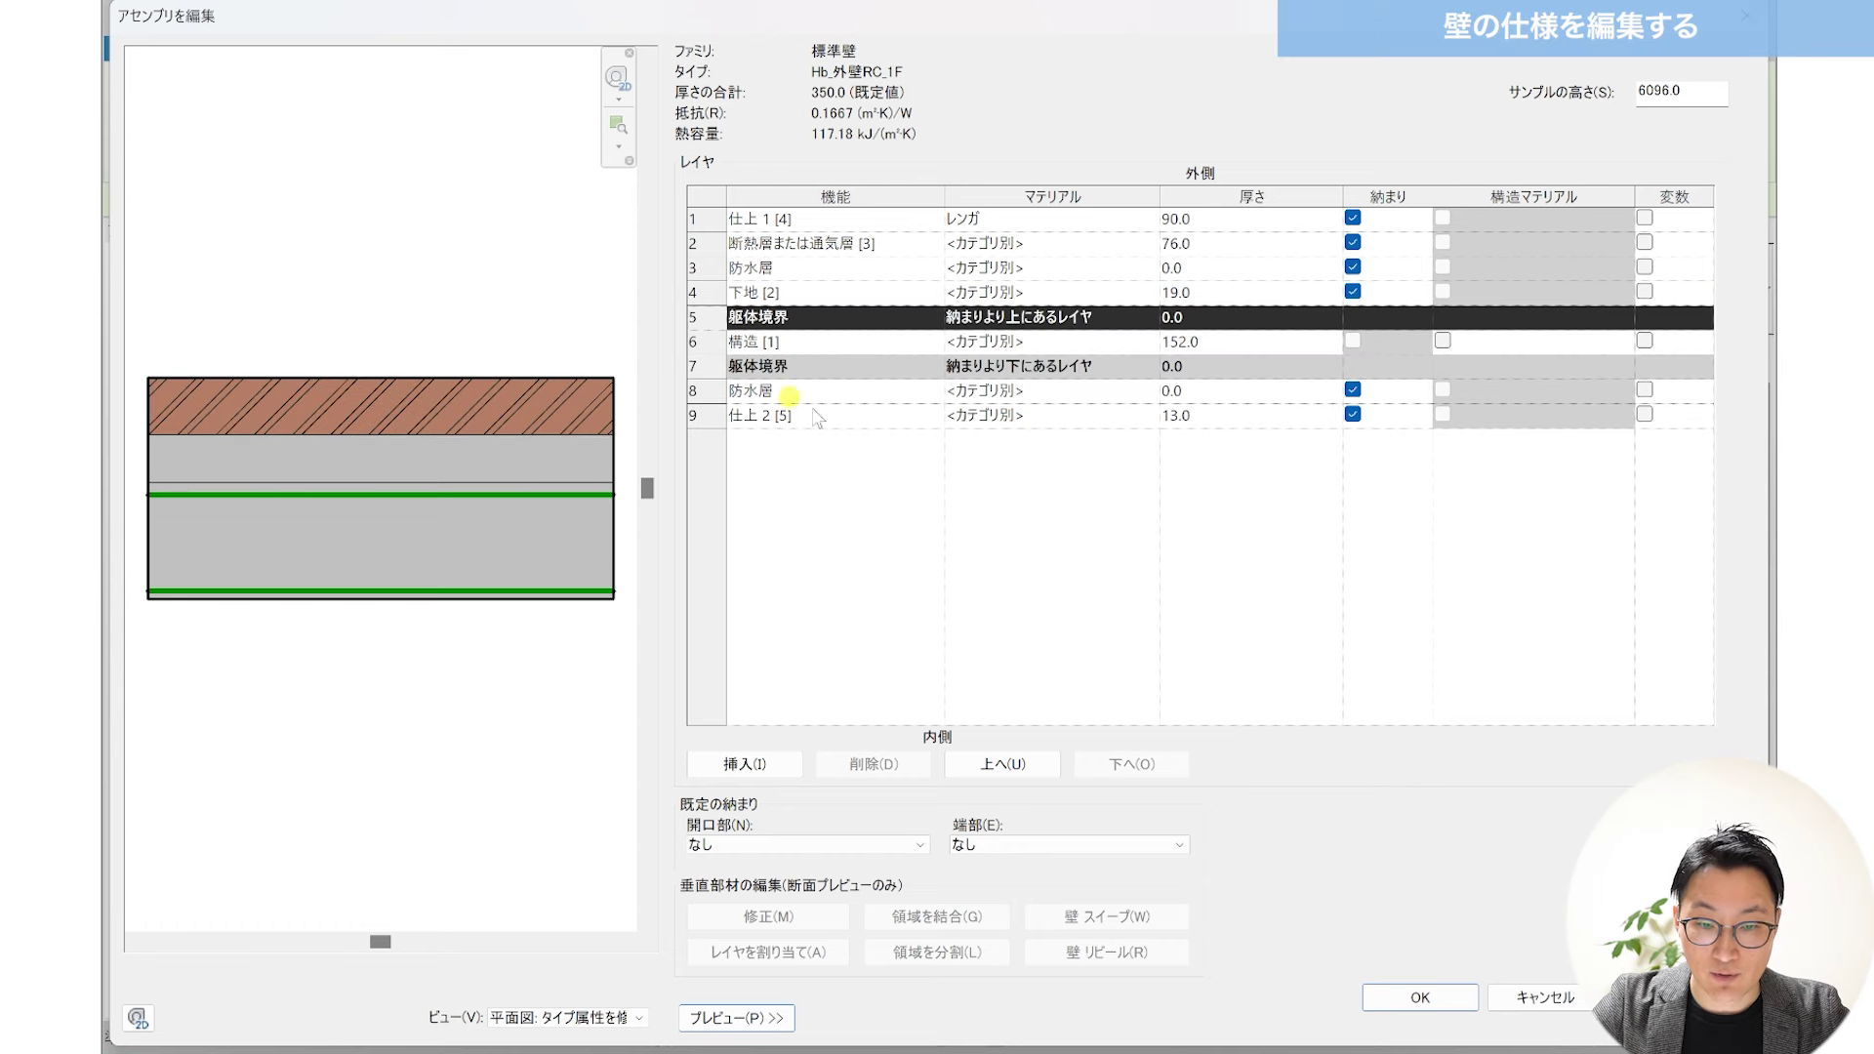
# Step: Delete the 断熱層または通気層 [3], 防水層 and 下地 [2] layers on the exterior side of the core boundary
pyautogui.click(697, 245)
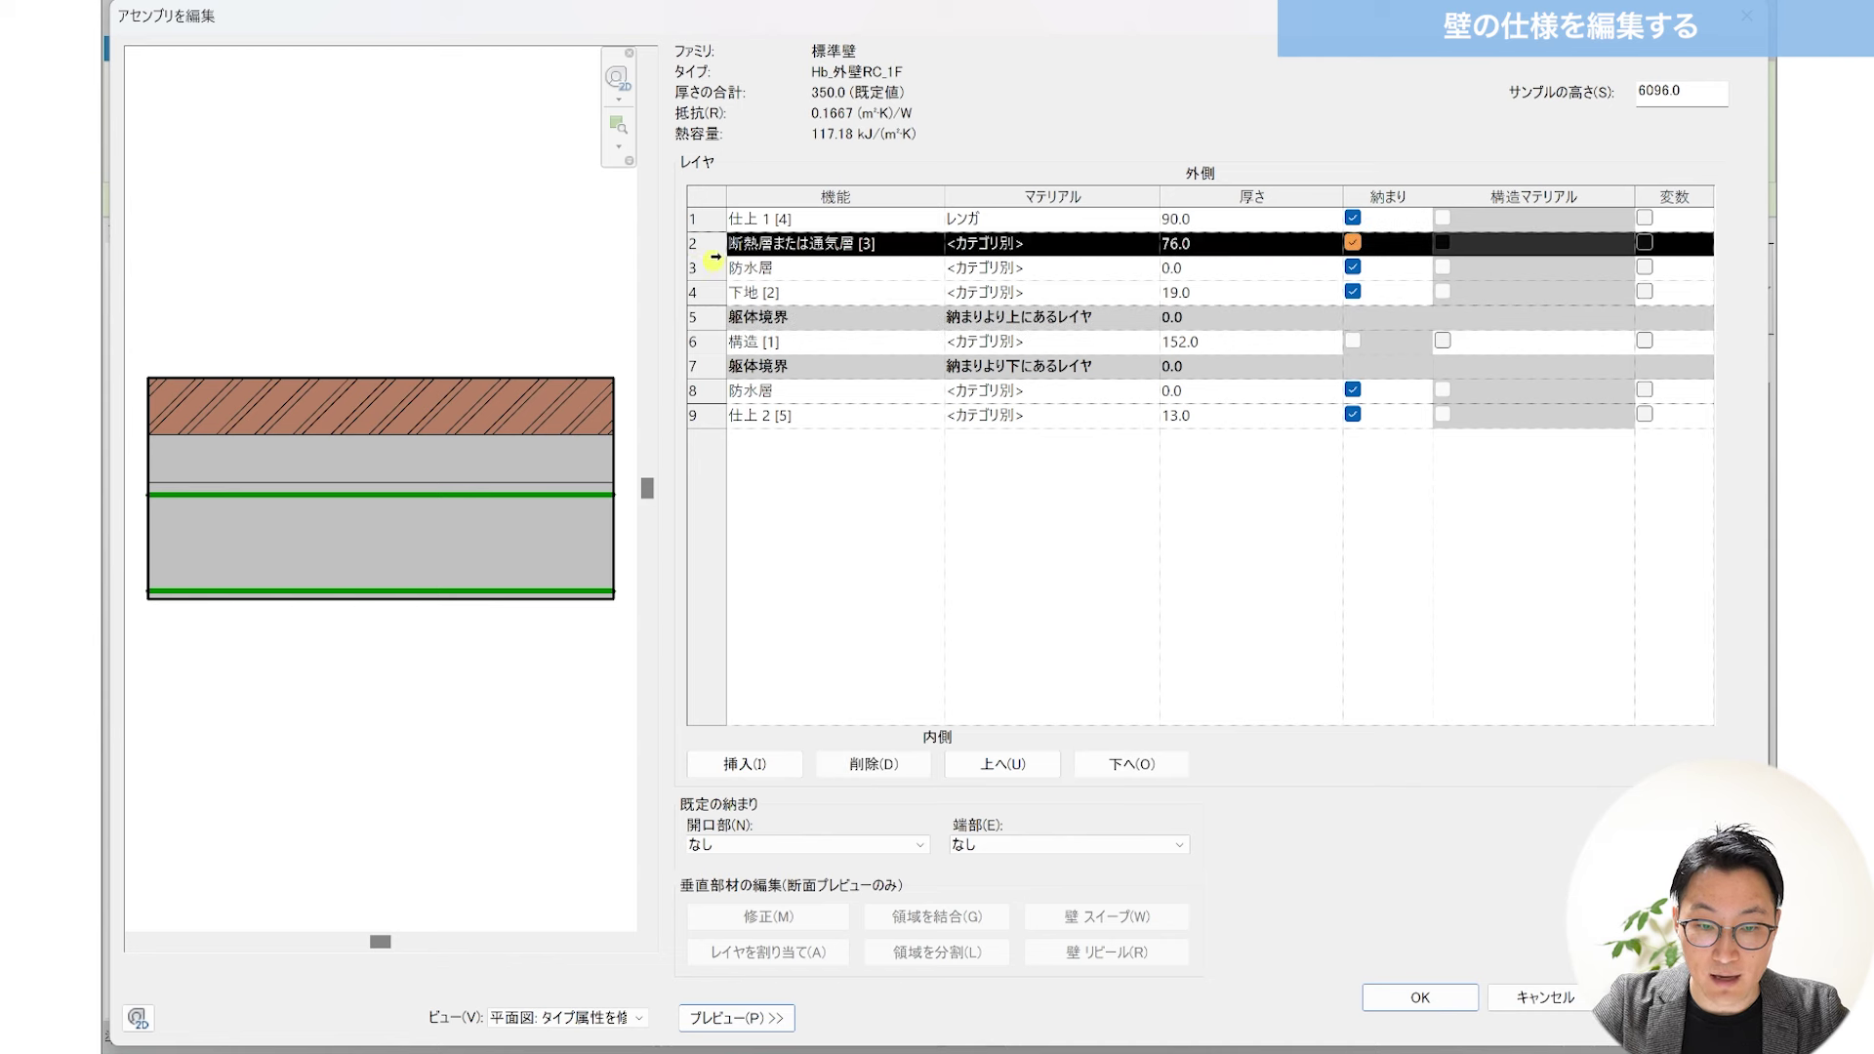
pyautogui.click(707, 268)
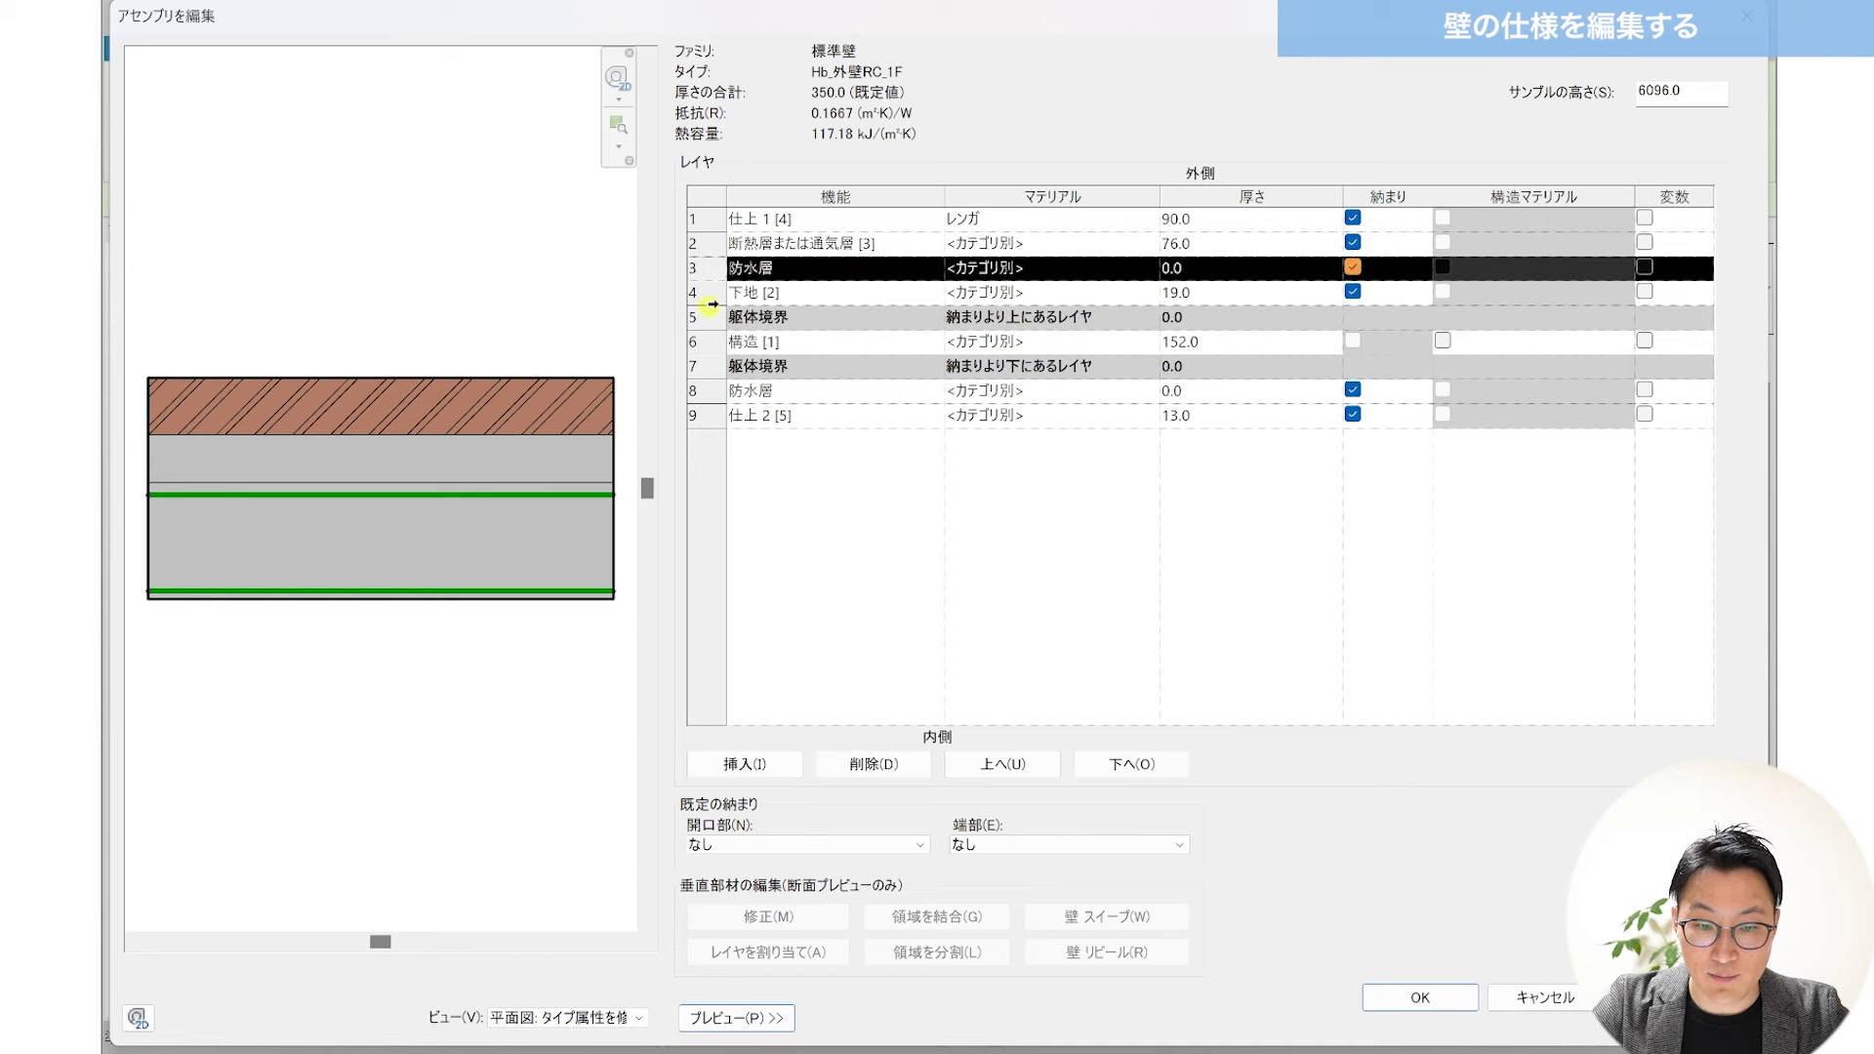
pyautogui.click(707, 294)
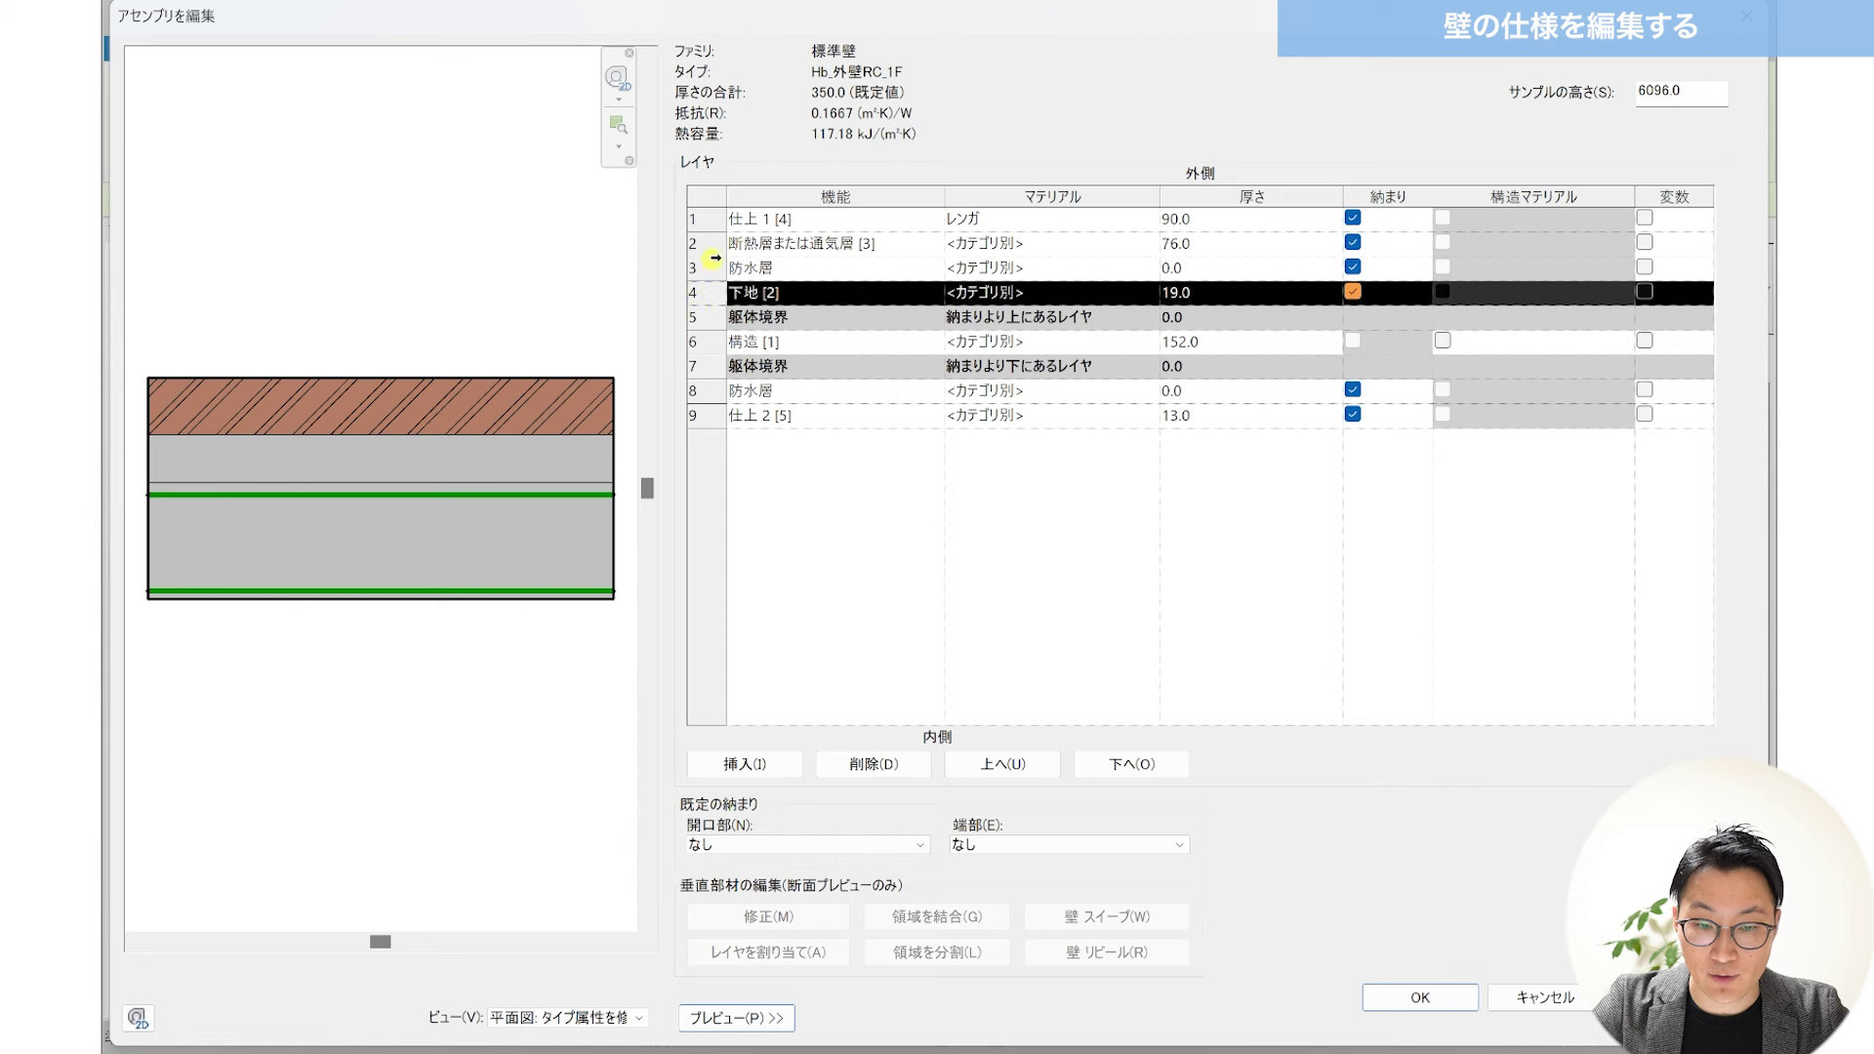
pyautogui.click(712, 251)
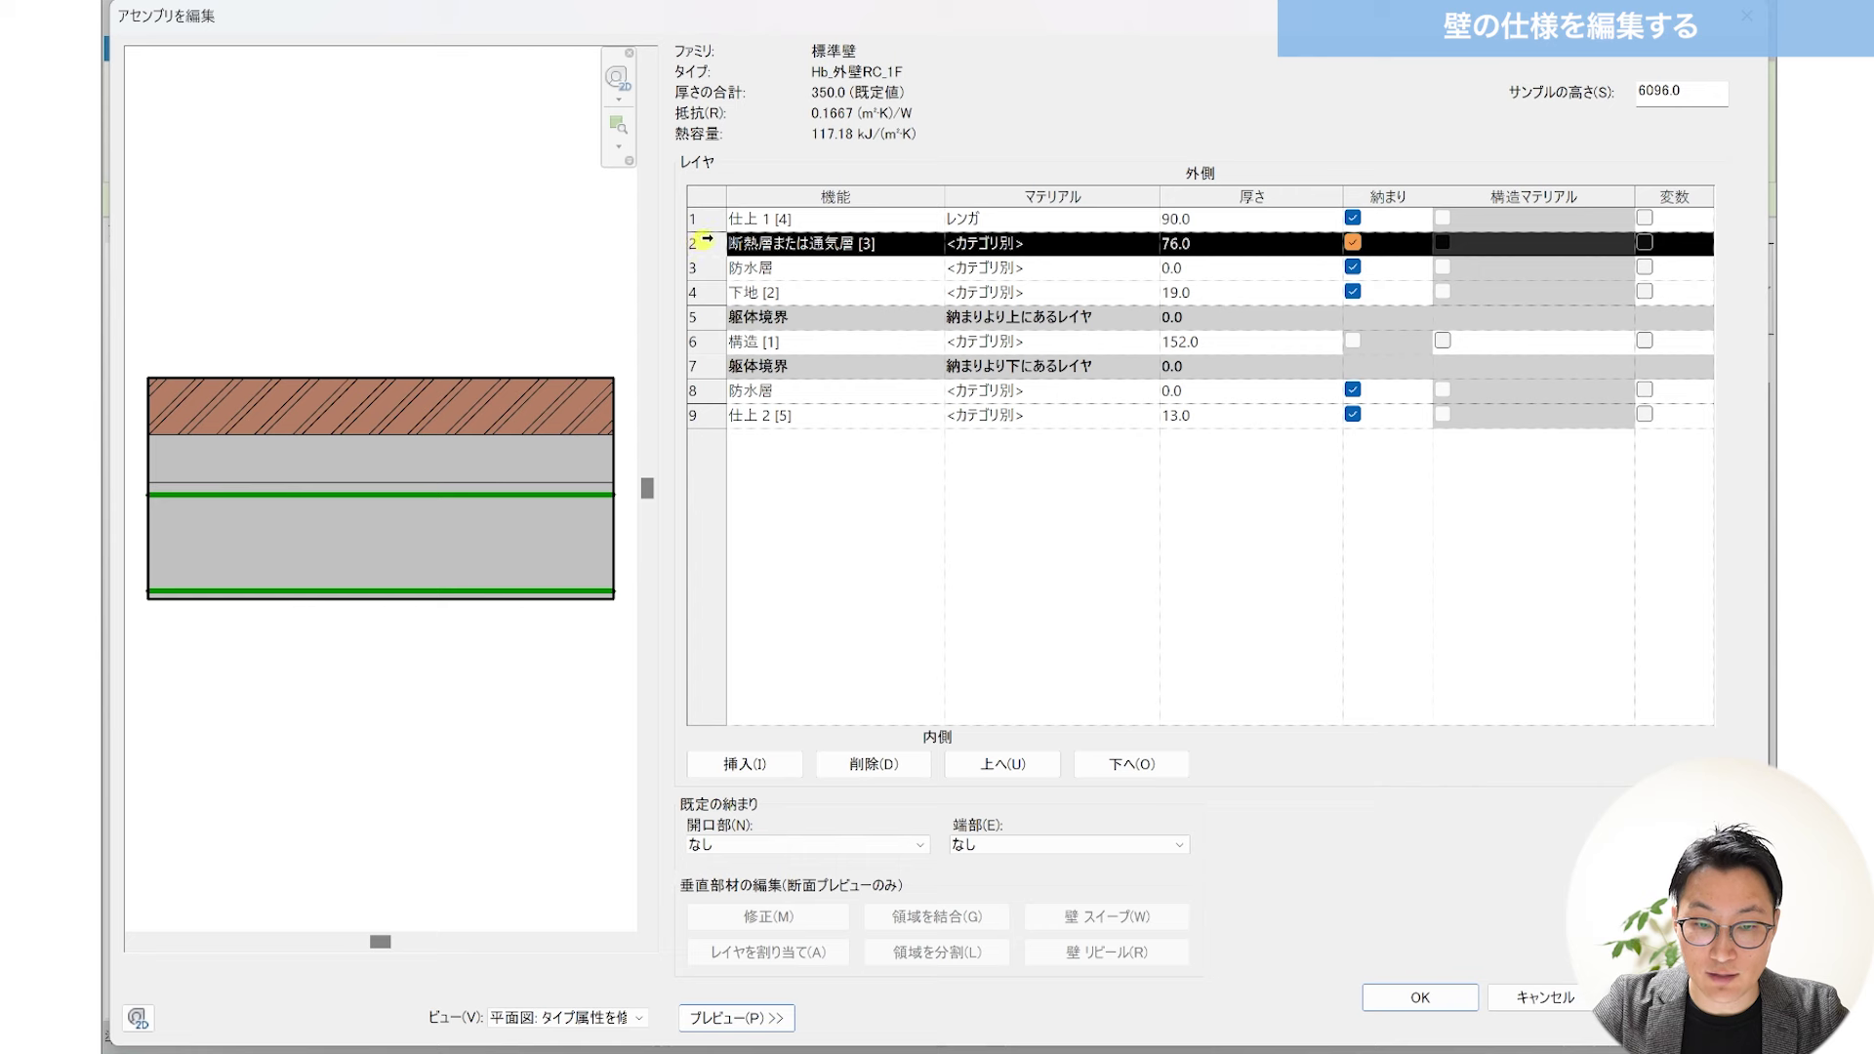
pyautogui.click(900, 765)
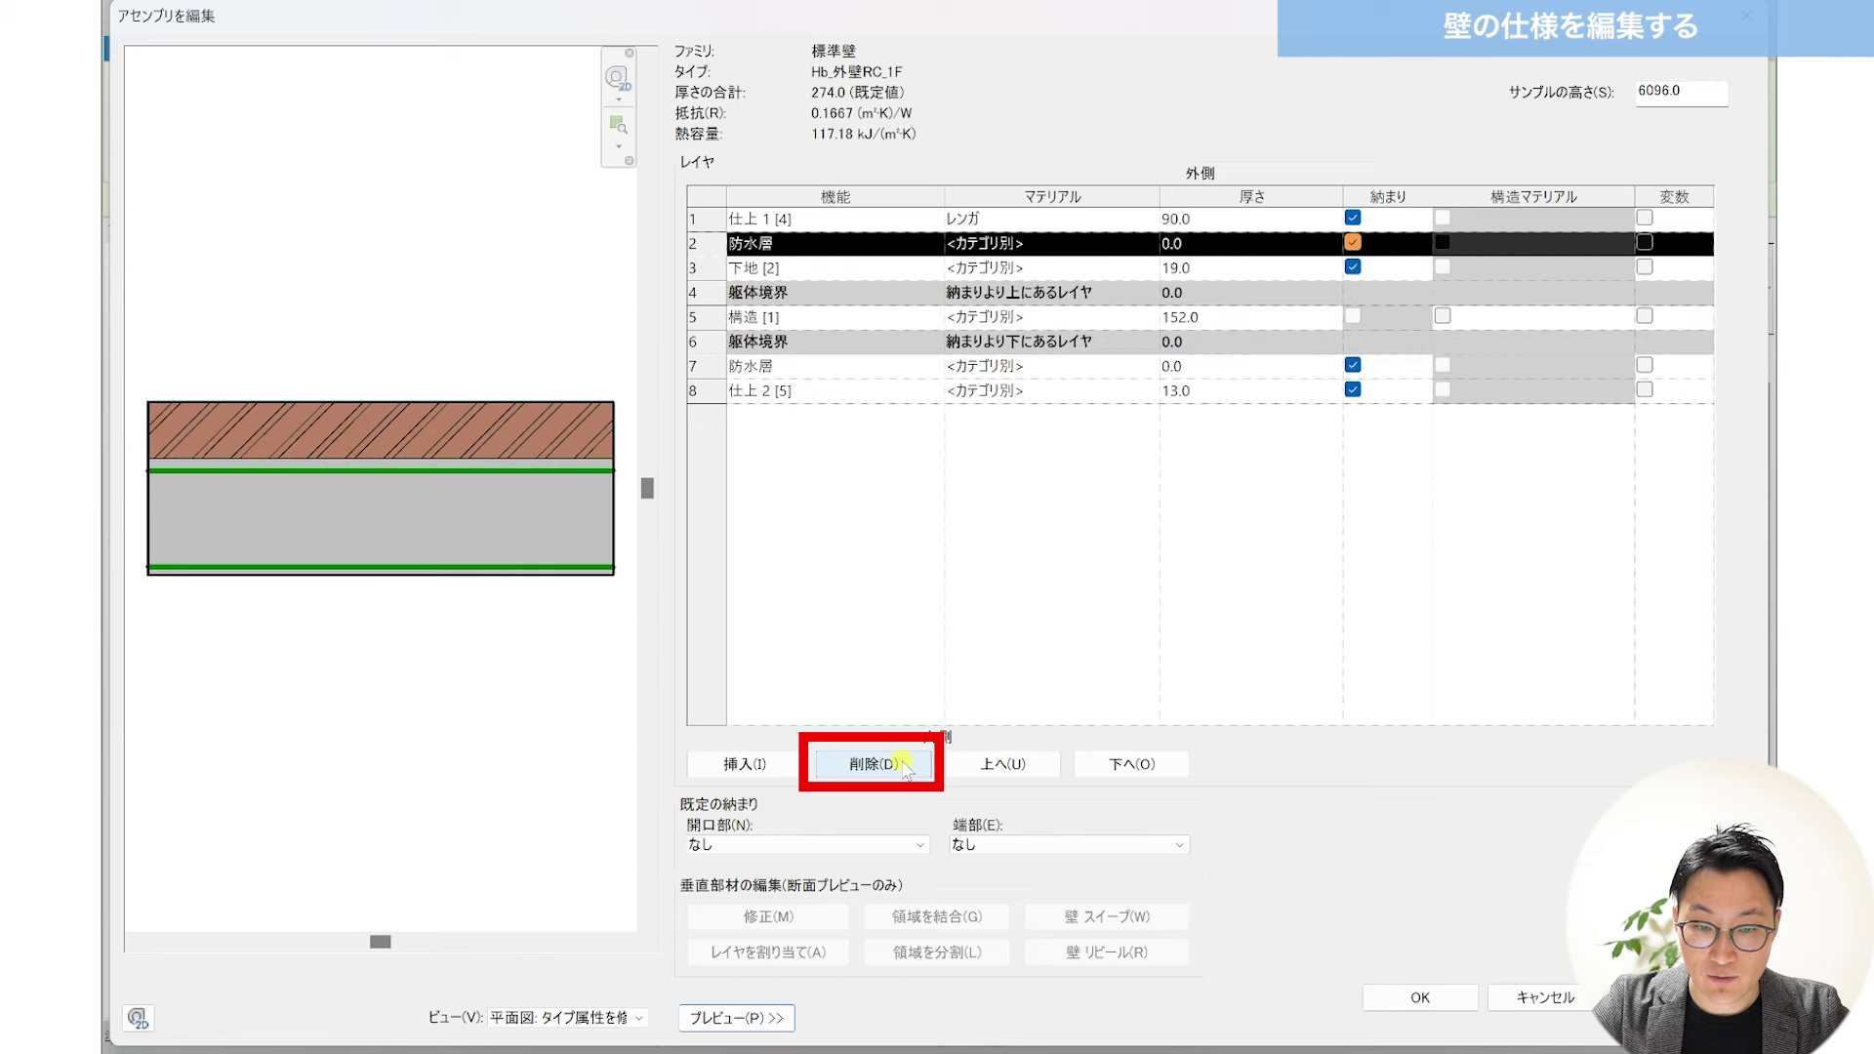
pyautogui.click(900, 764)
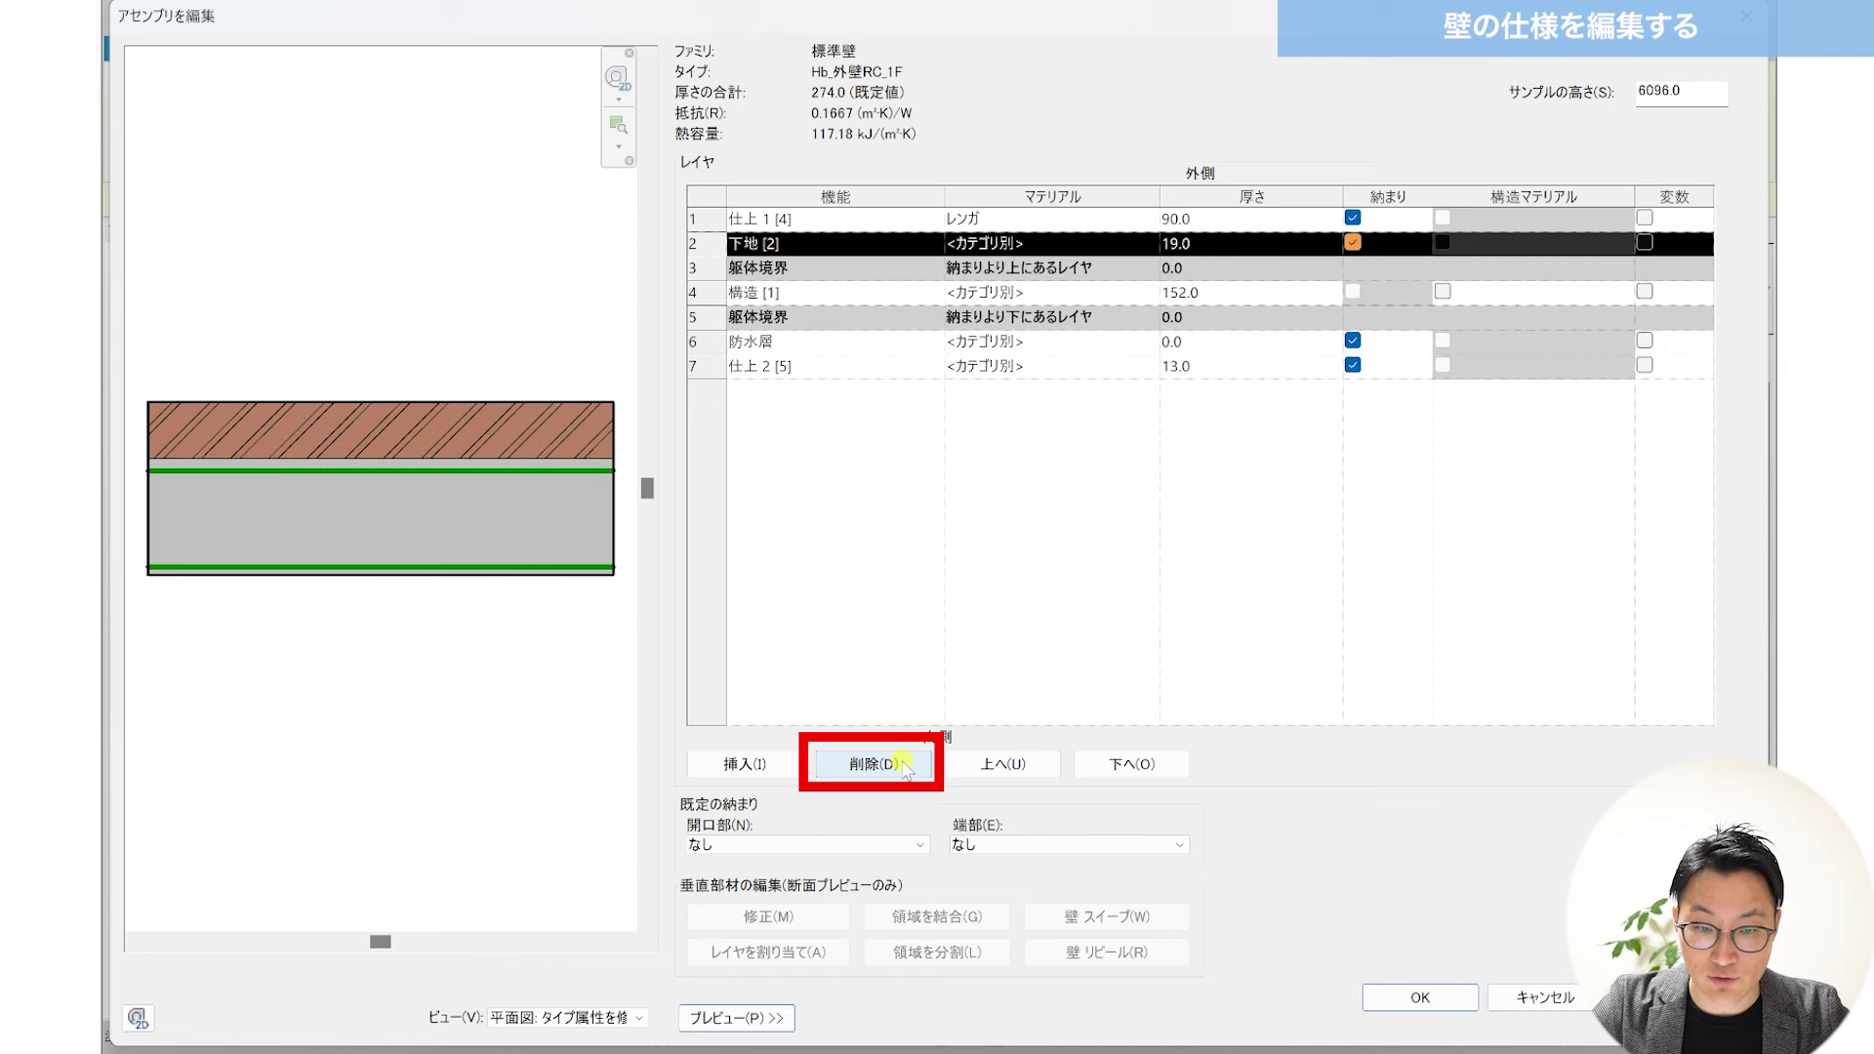
pyautogui.click(902, 765)
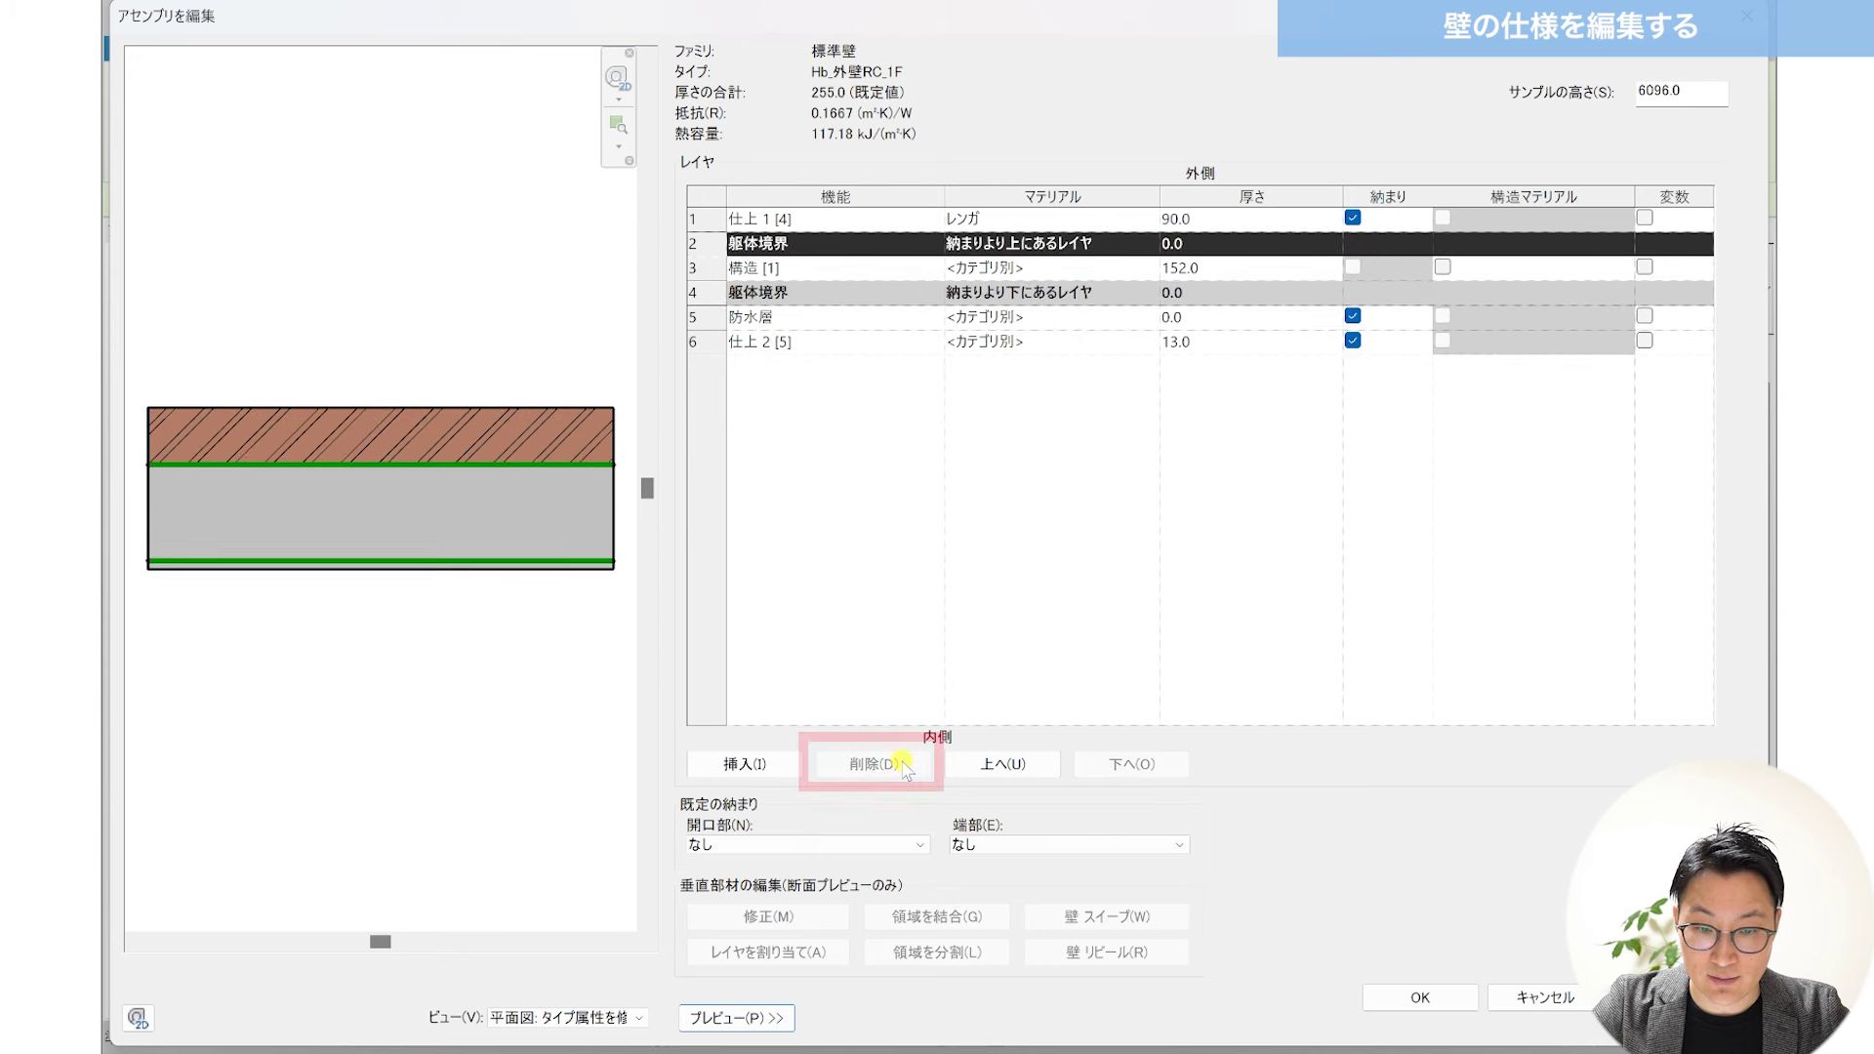
# Step: Change the function of the 防水層 layer on the interior side to 断熱層または通気層 [3]
pyautogui.click(709, 325)
pyautogui.click(918, 318)
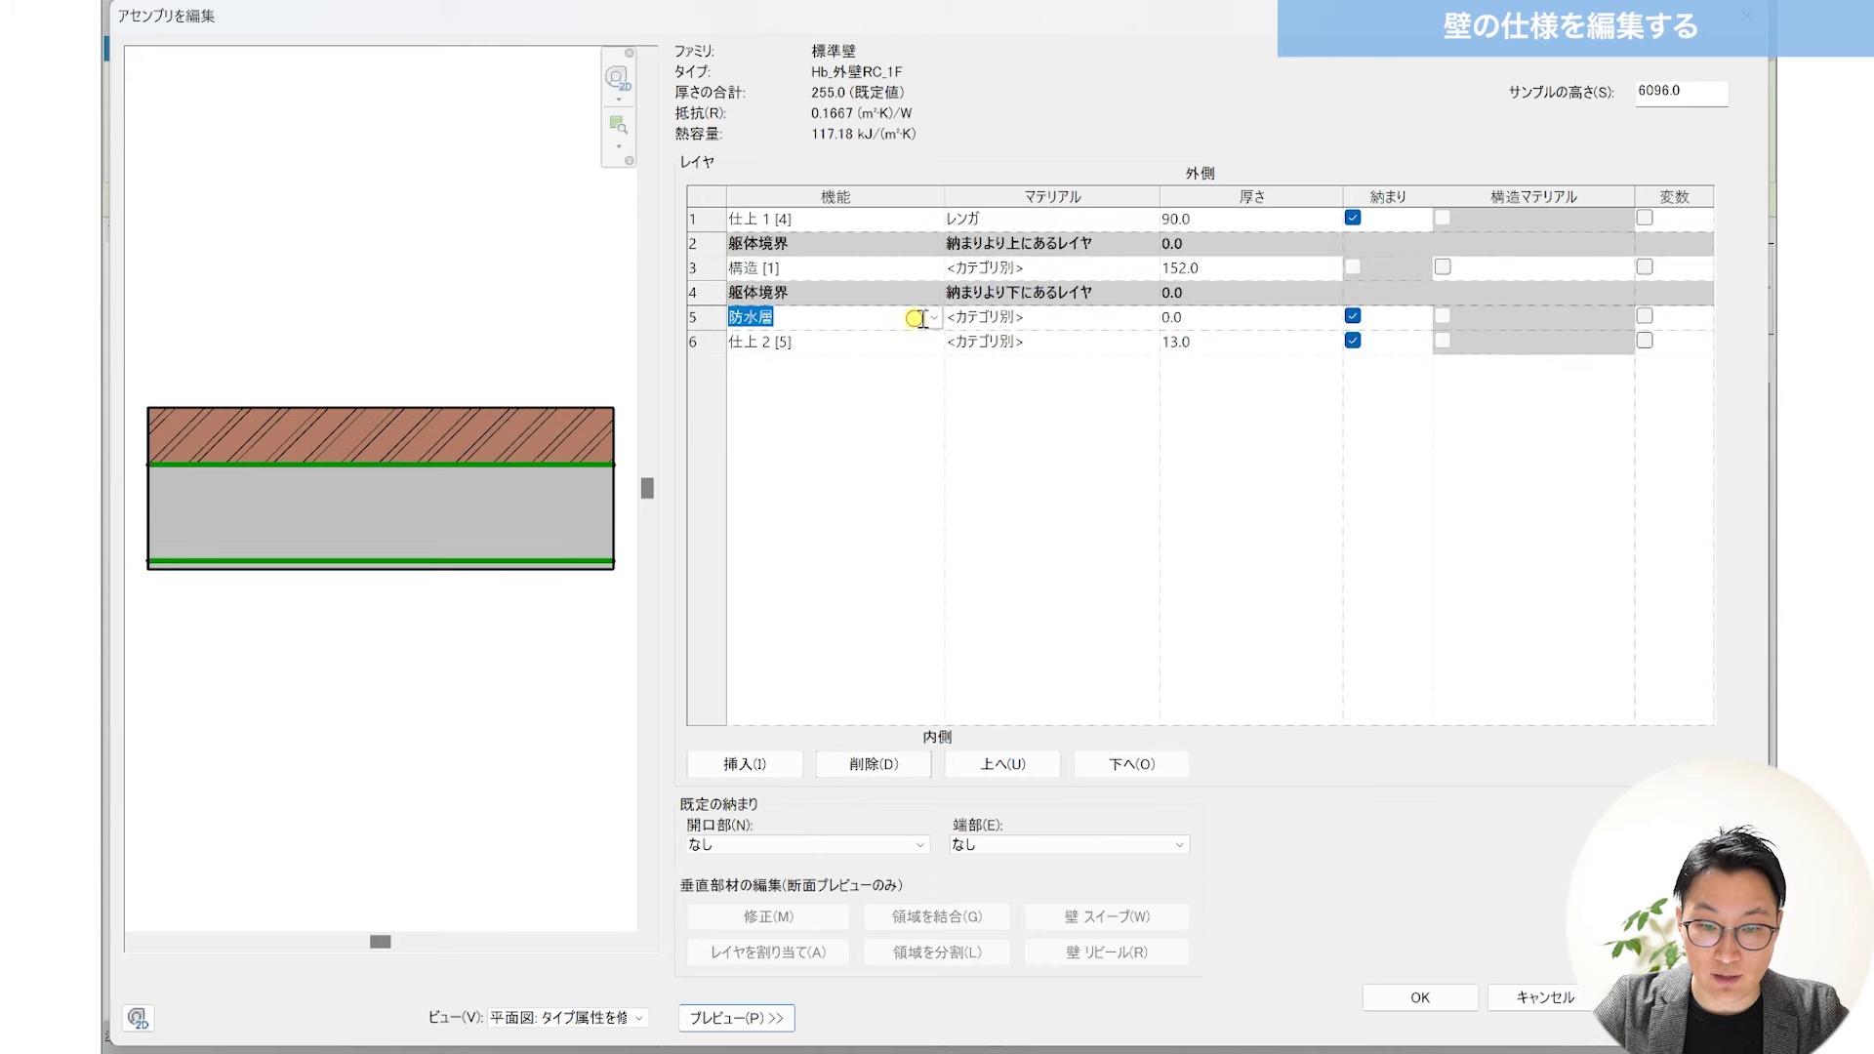
pyautogui.click(933, 319)
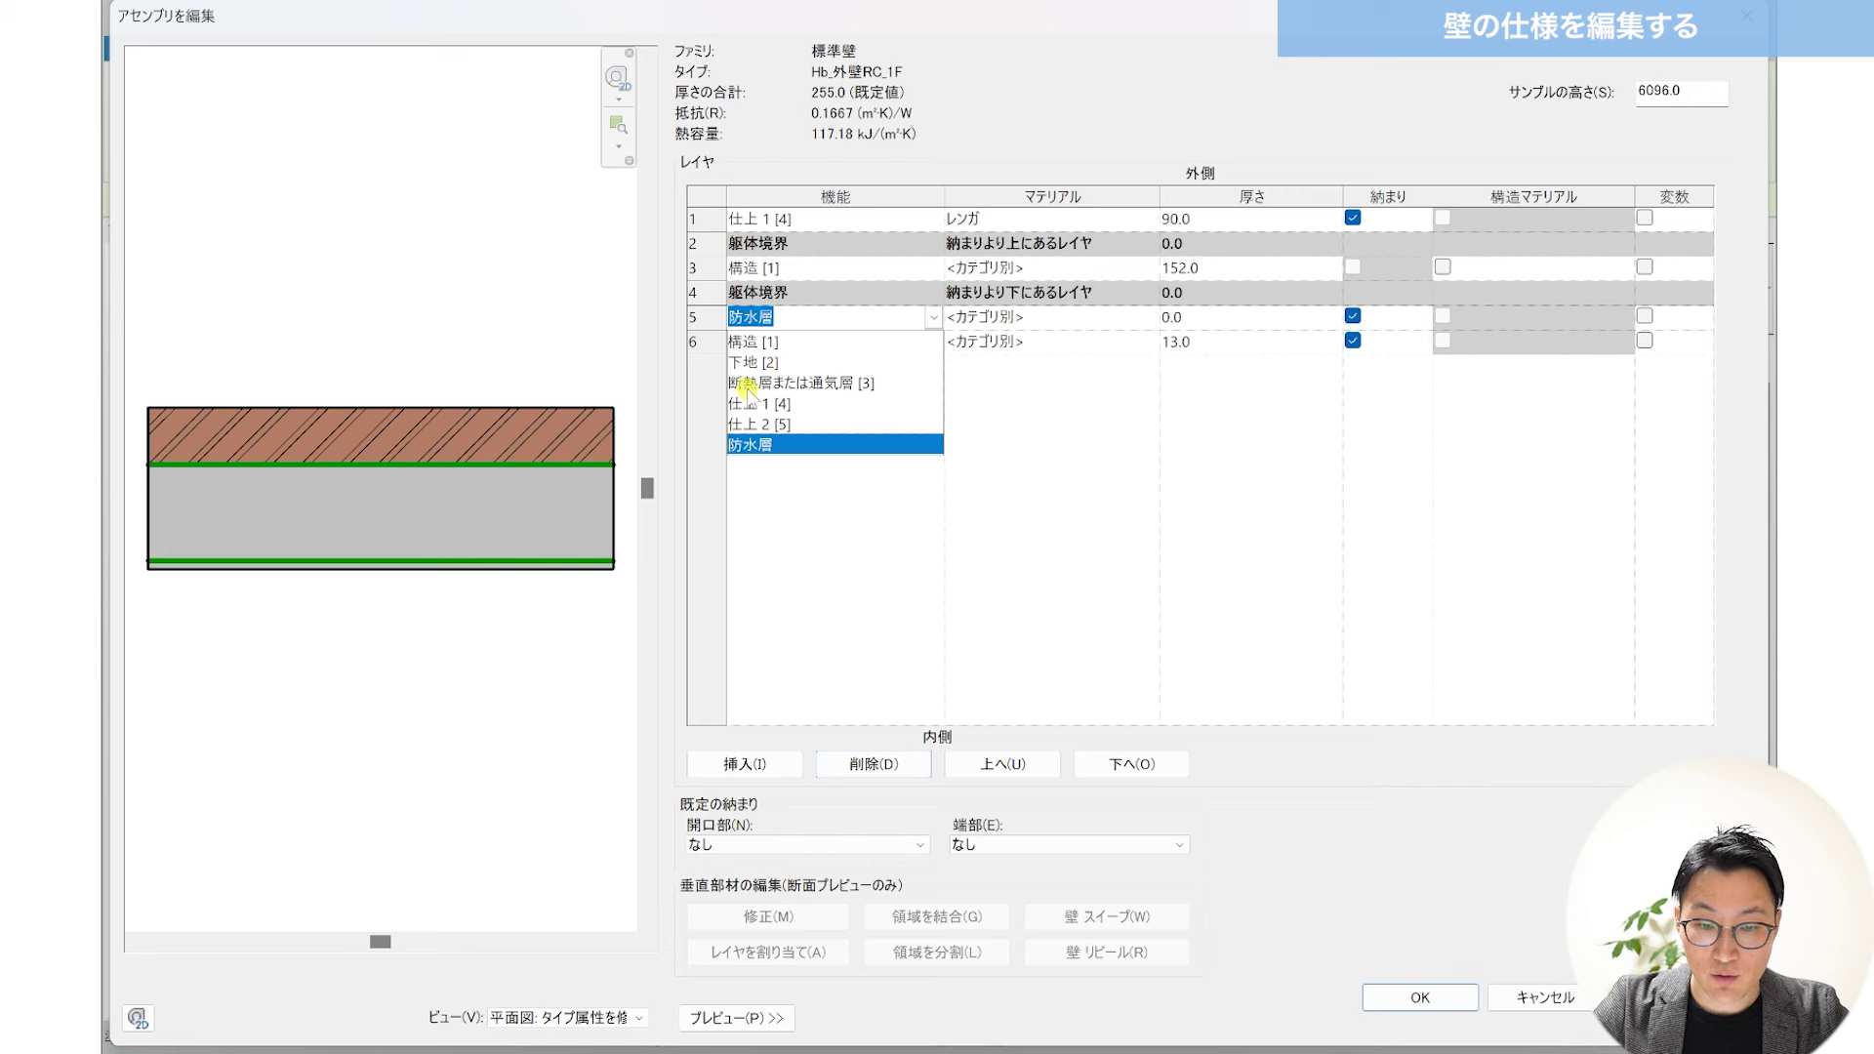
pyautogui.click(849, 384)
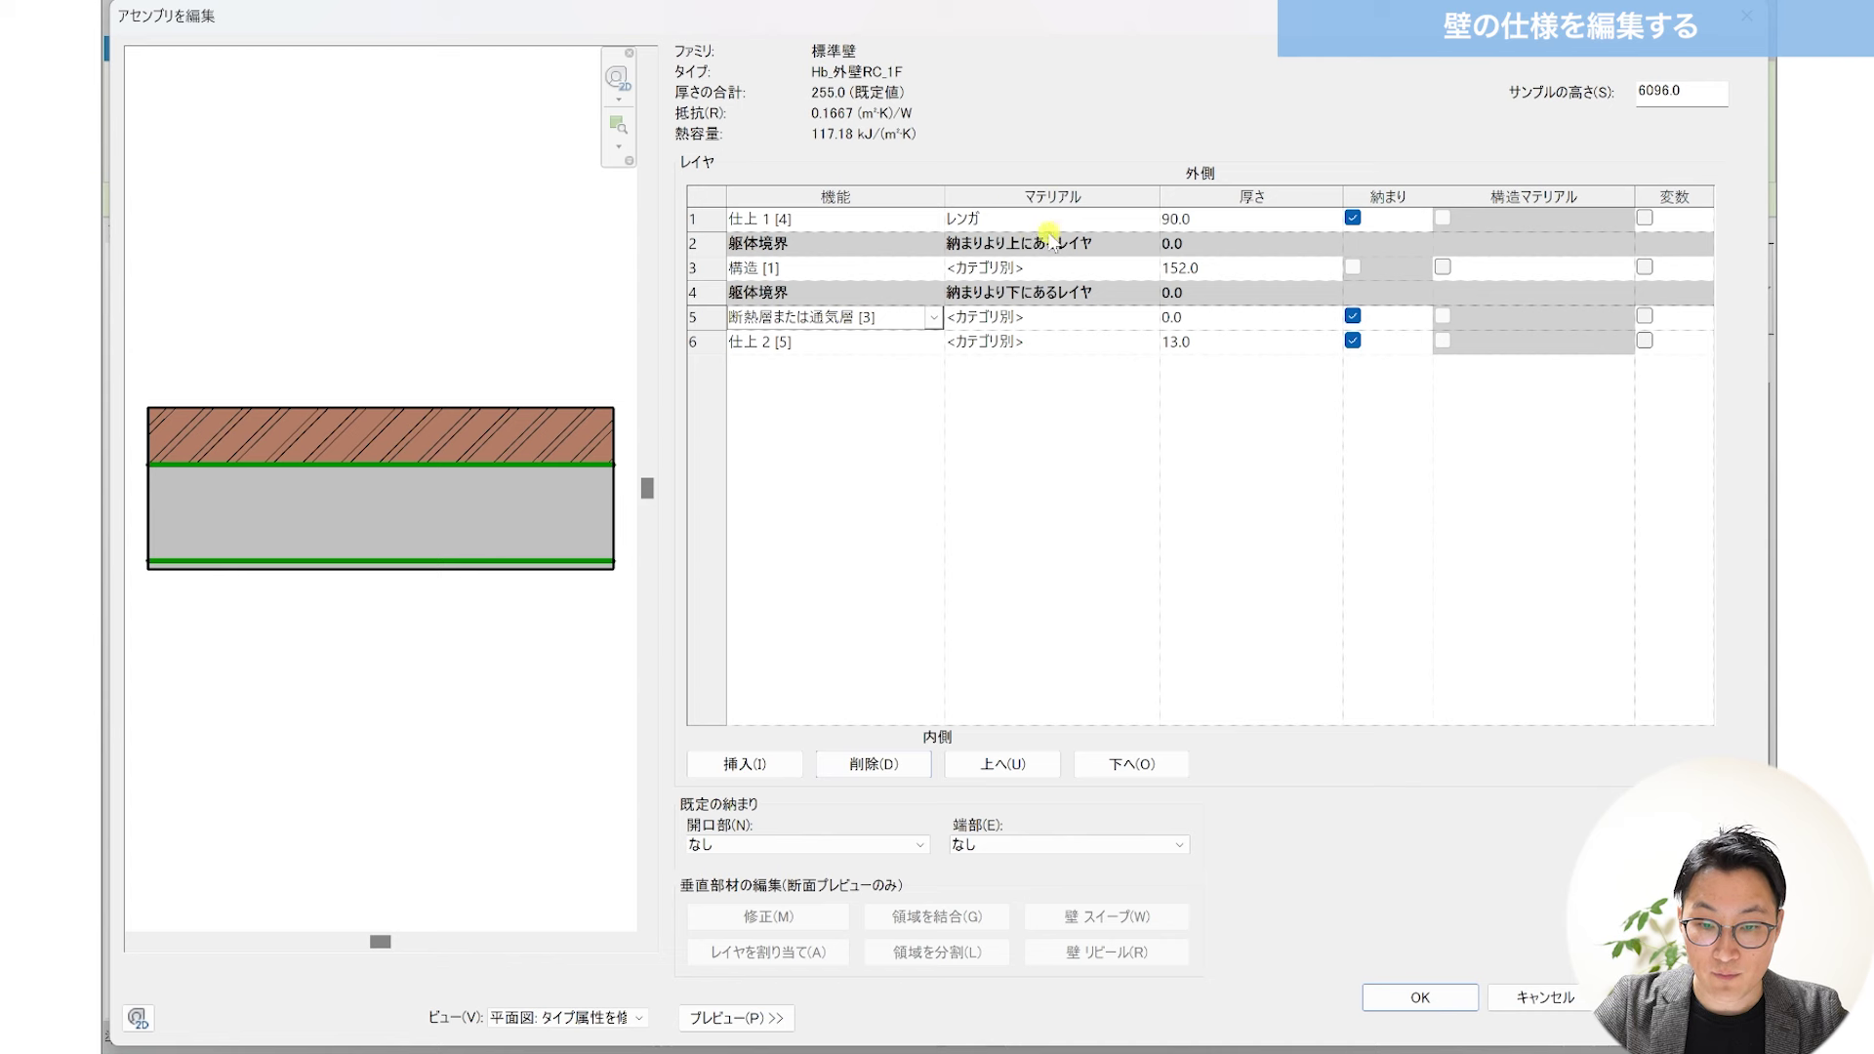
pyautogui.click(701, 268)
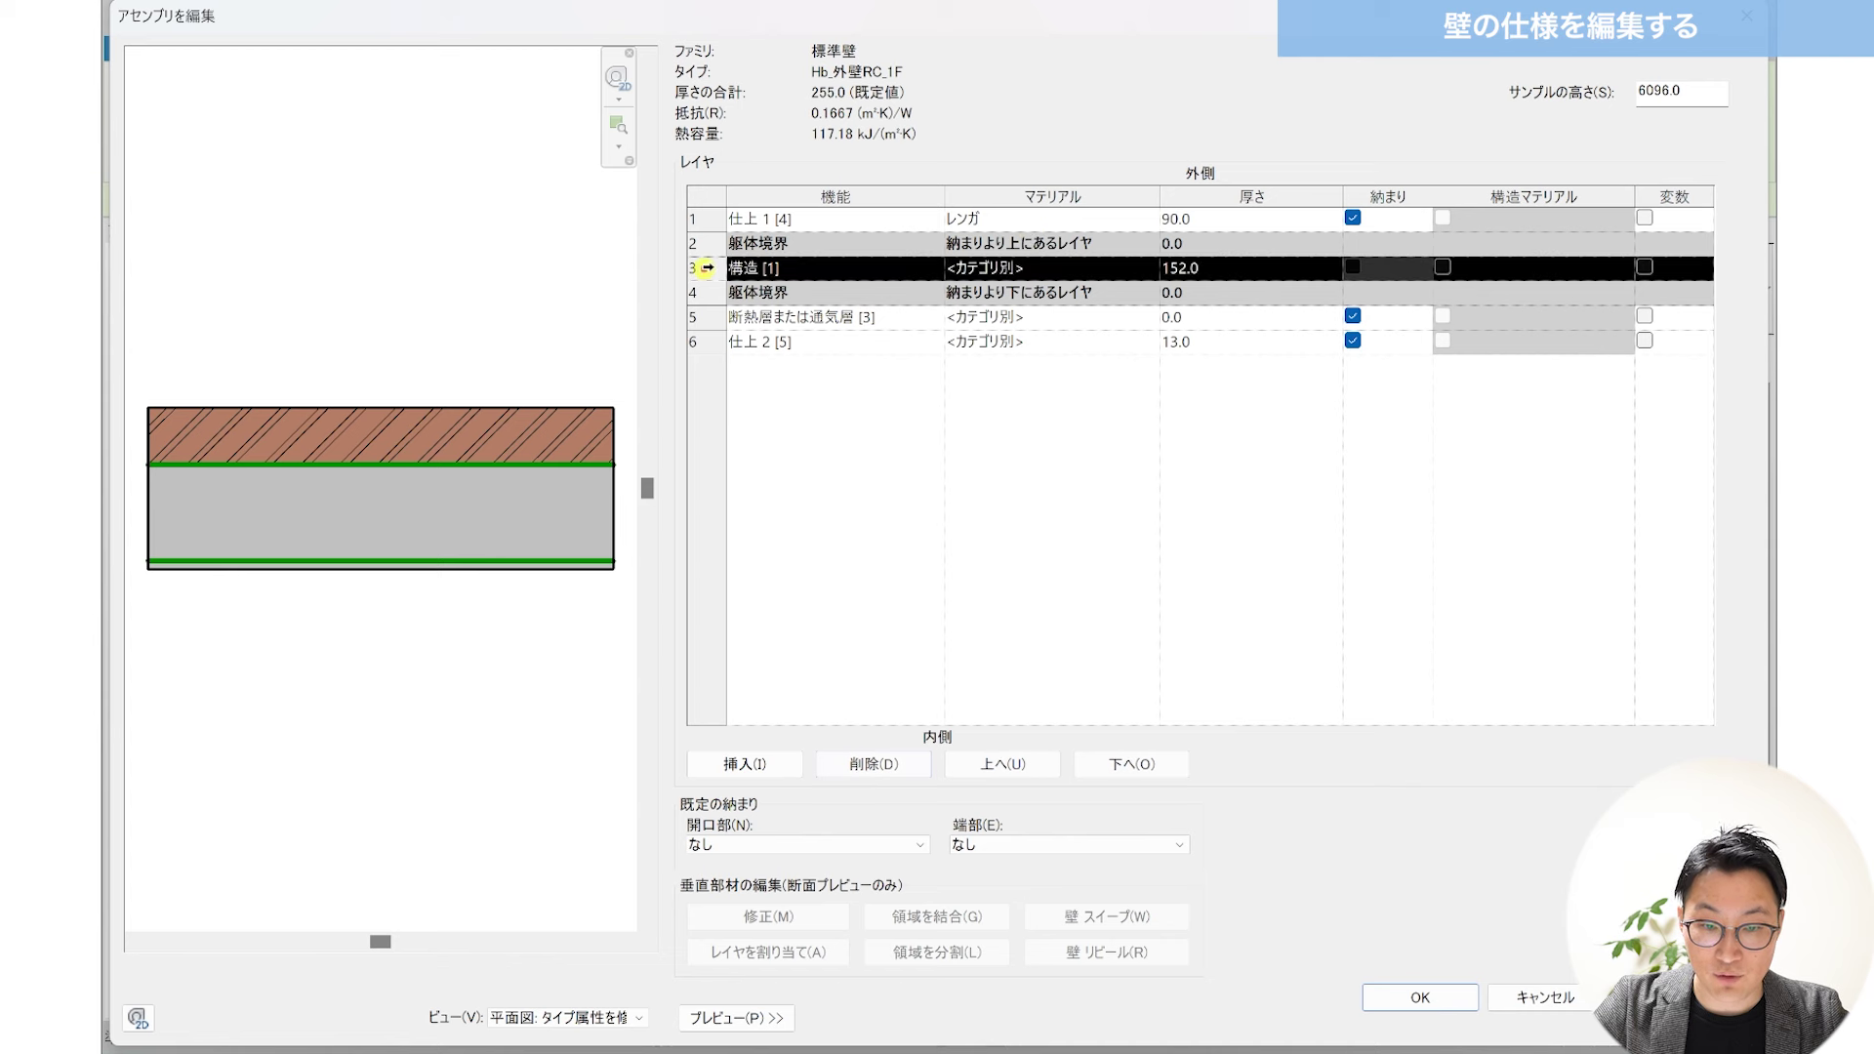
pyautogui.click(703, 247)
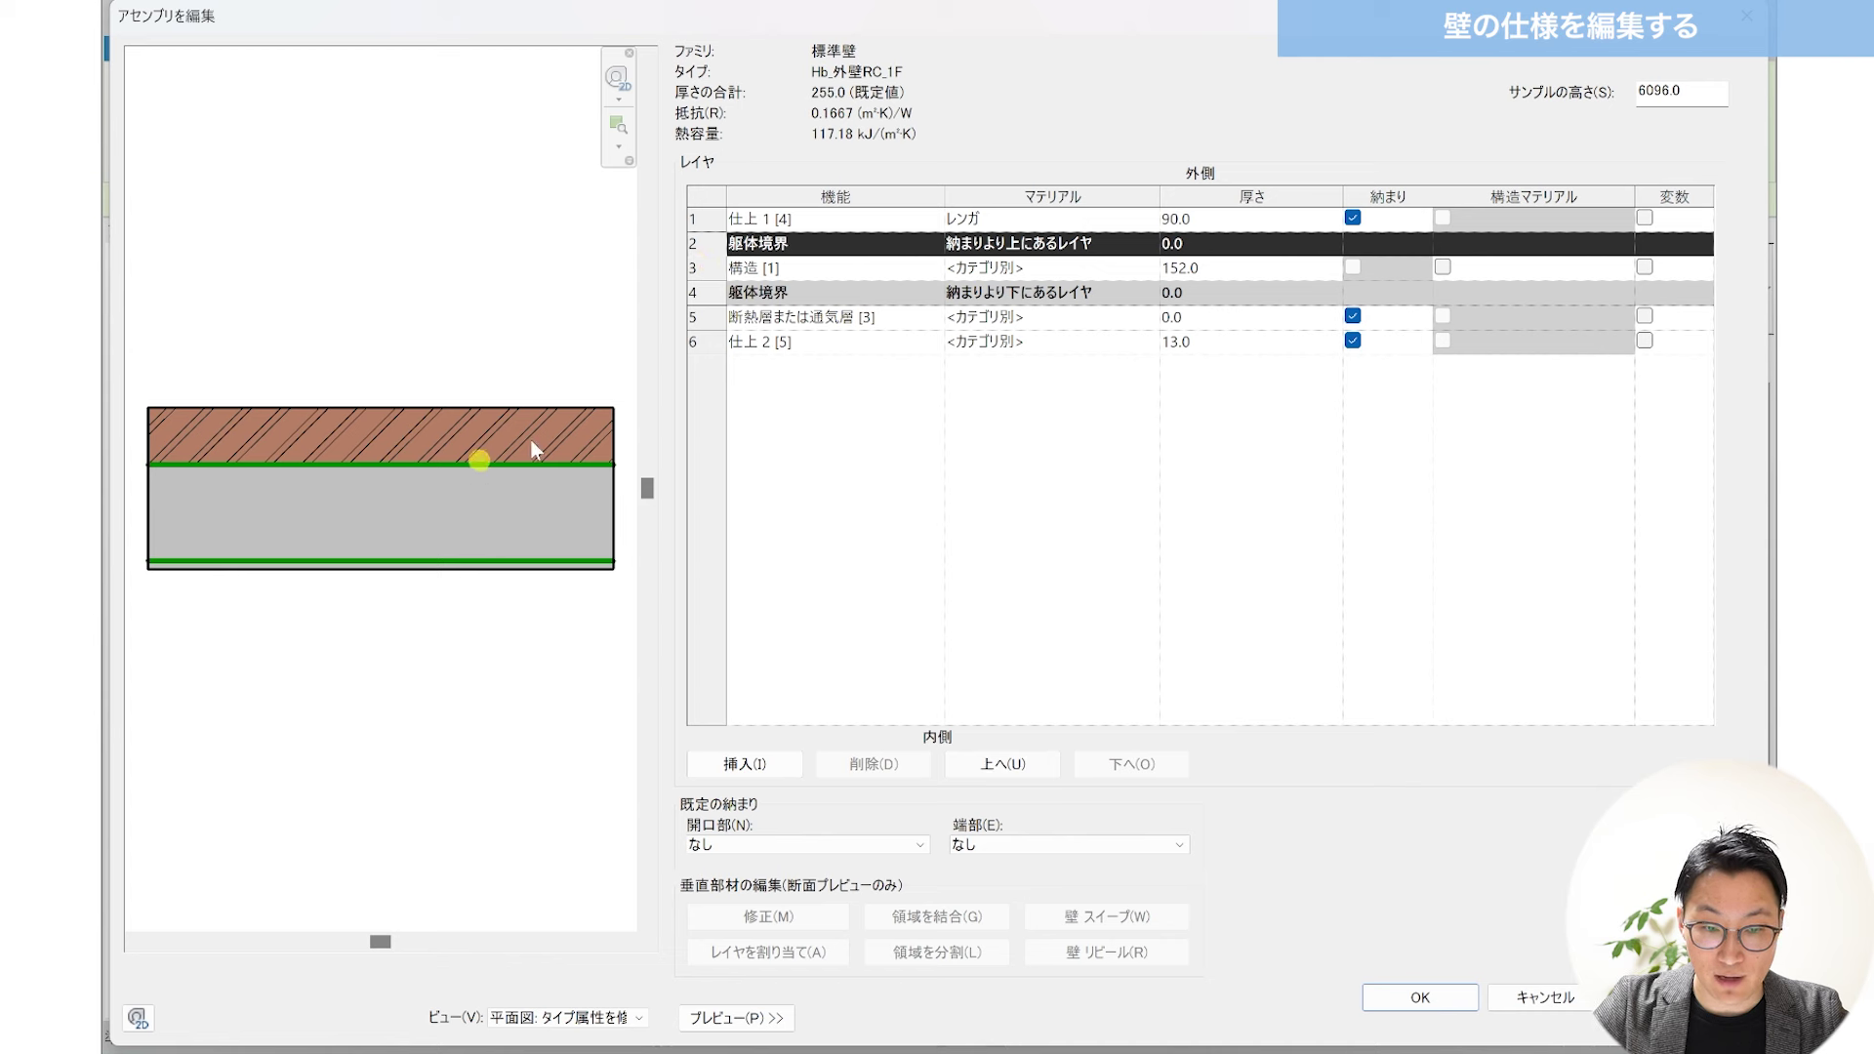
pyautogui.click(703, 296)
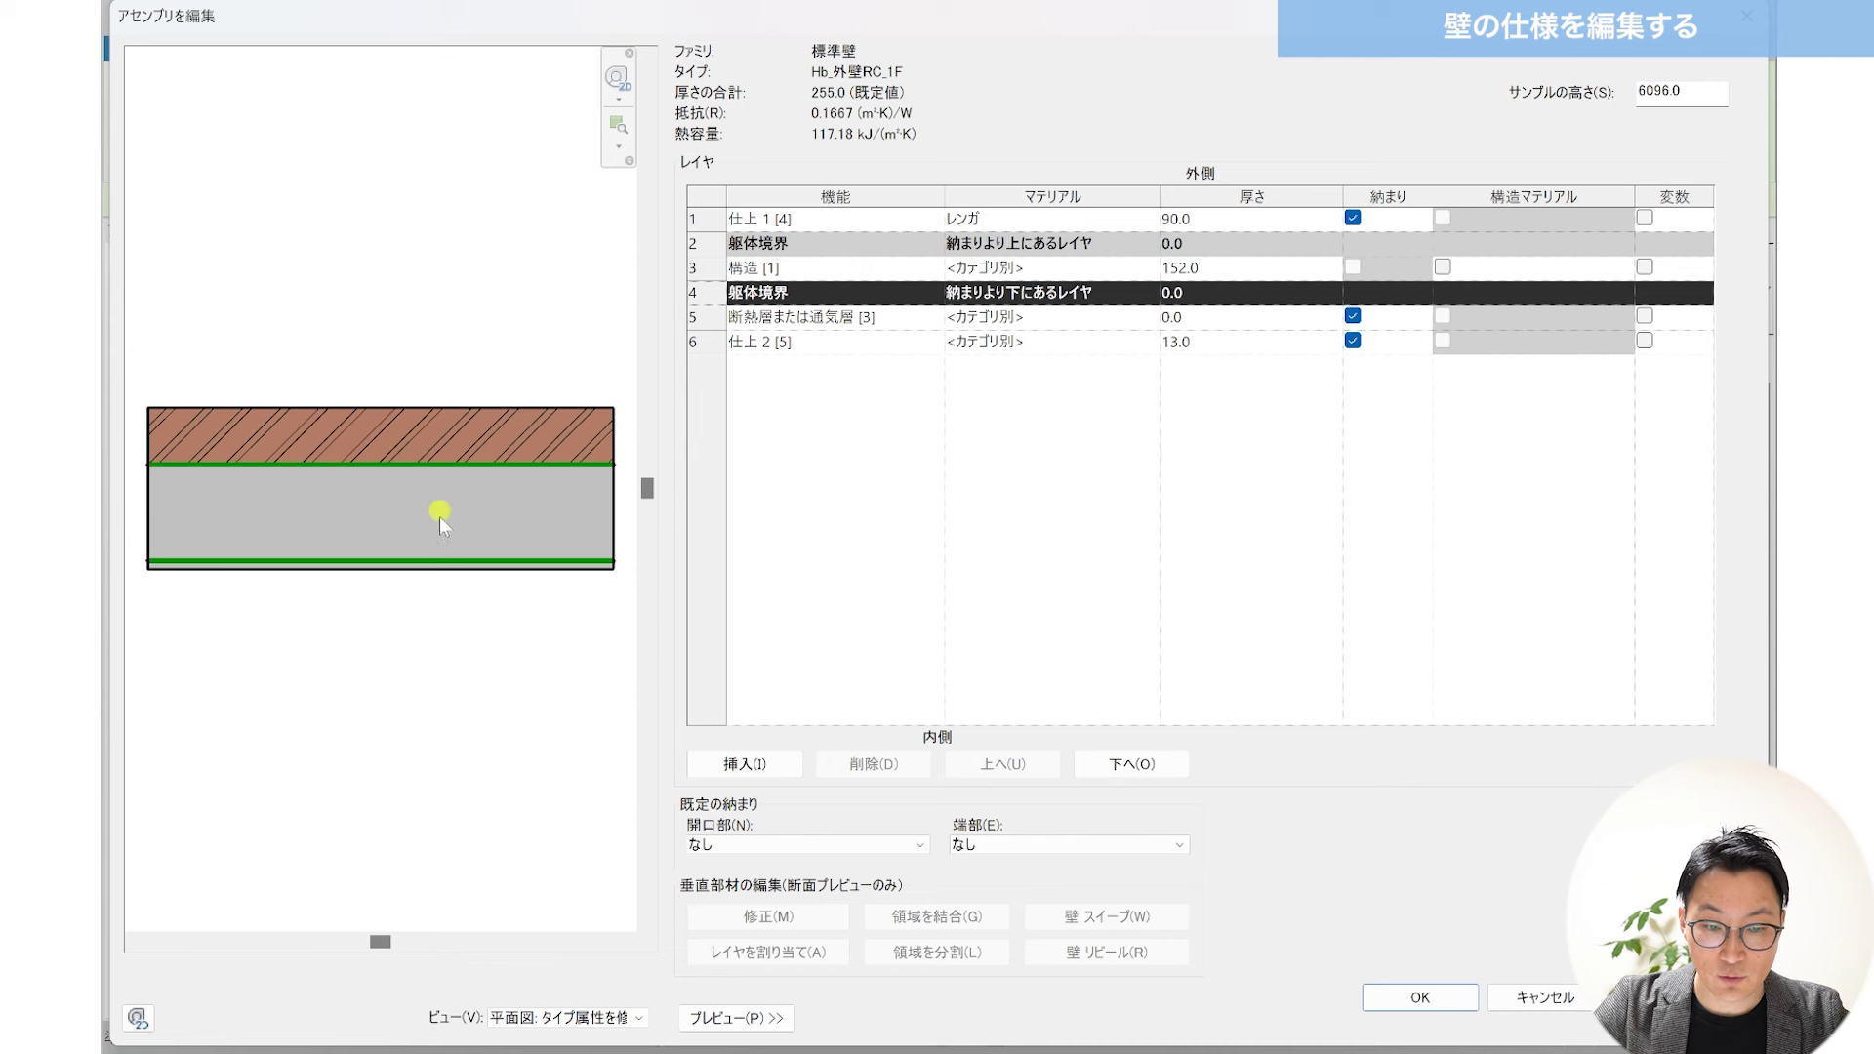
# Step: Assign the Hb_RC material to the 構造 [1] layer between the core boundaries
pyautogui.click(735, 269)
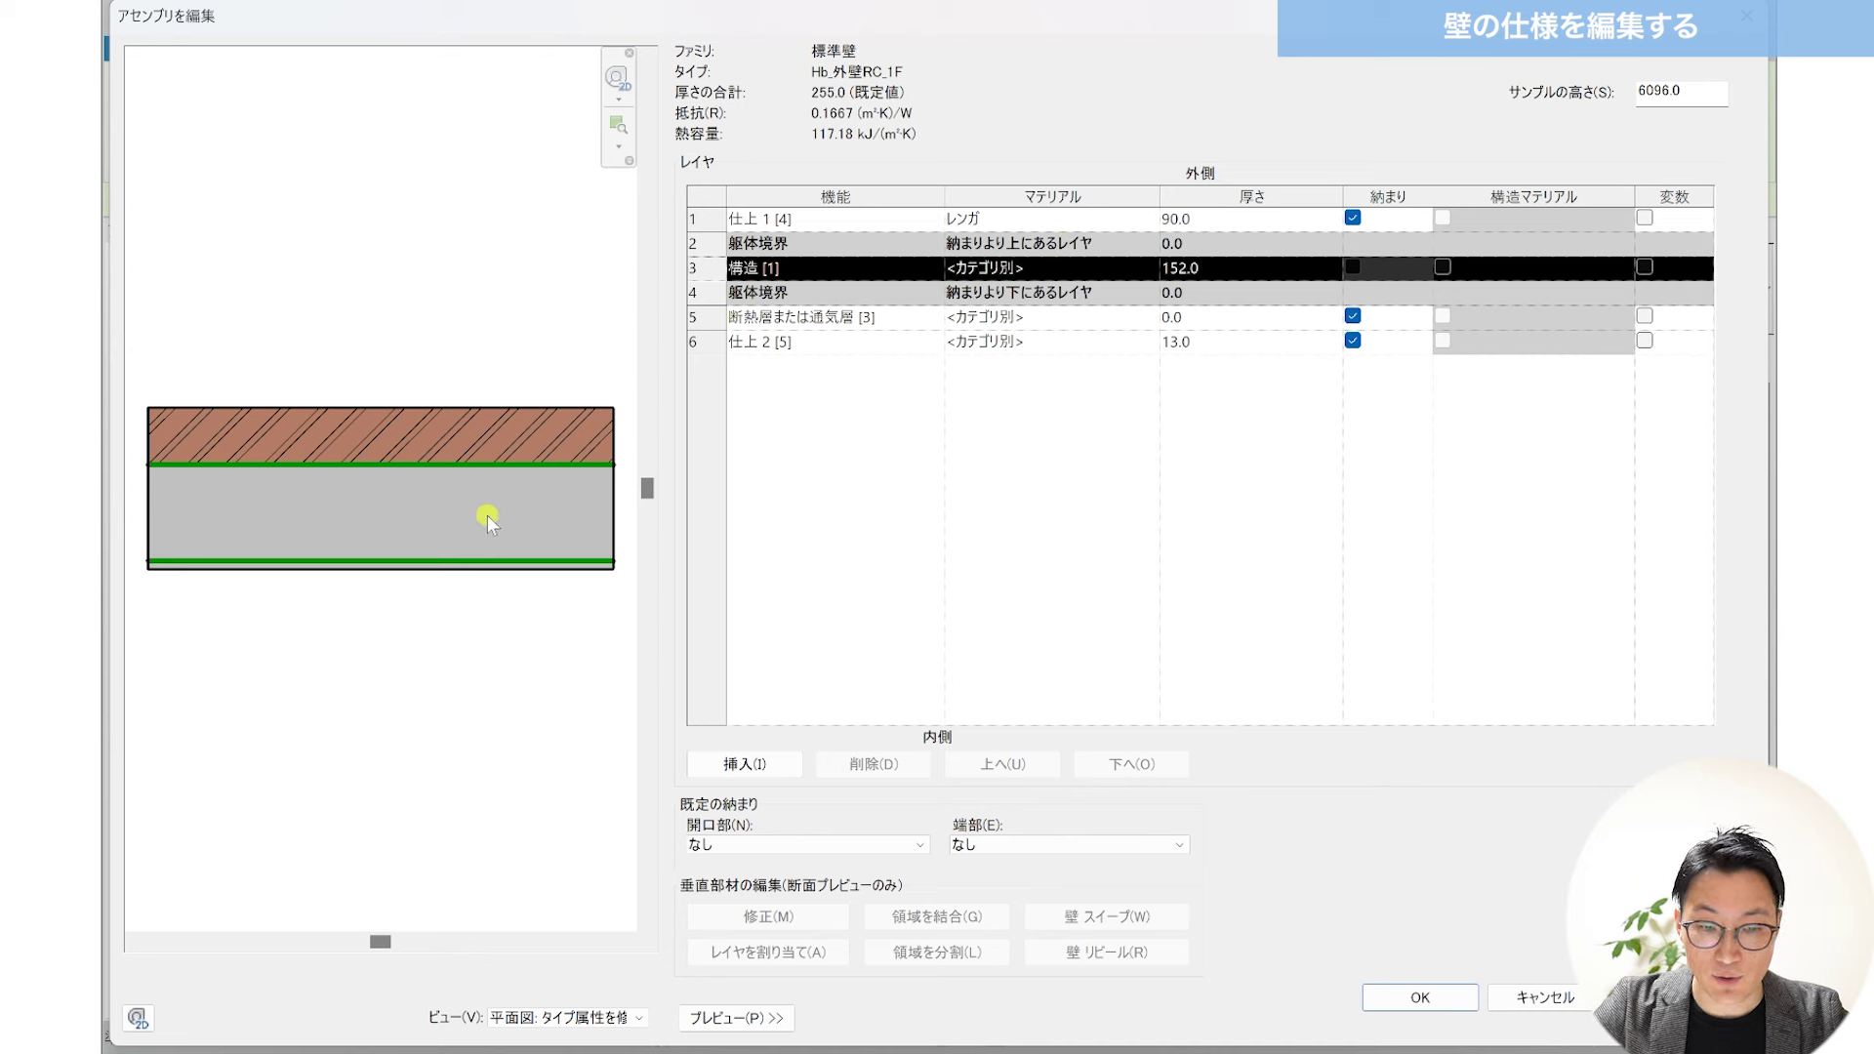
pyautogui.click(1040, 266)
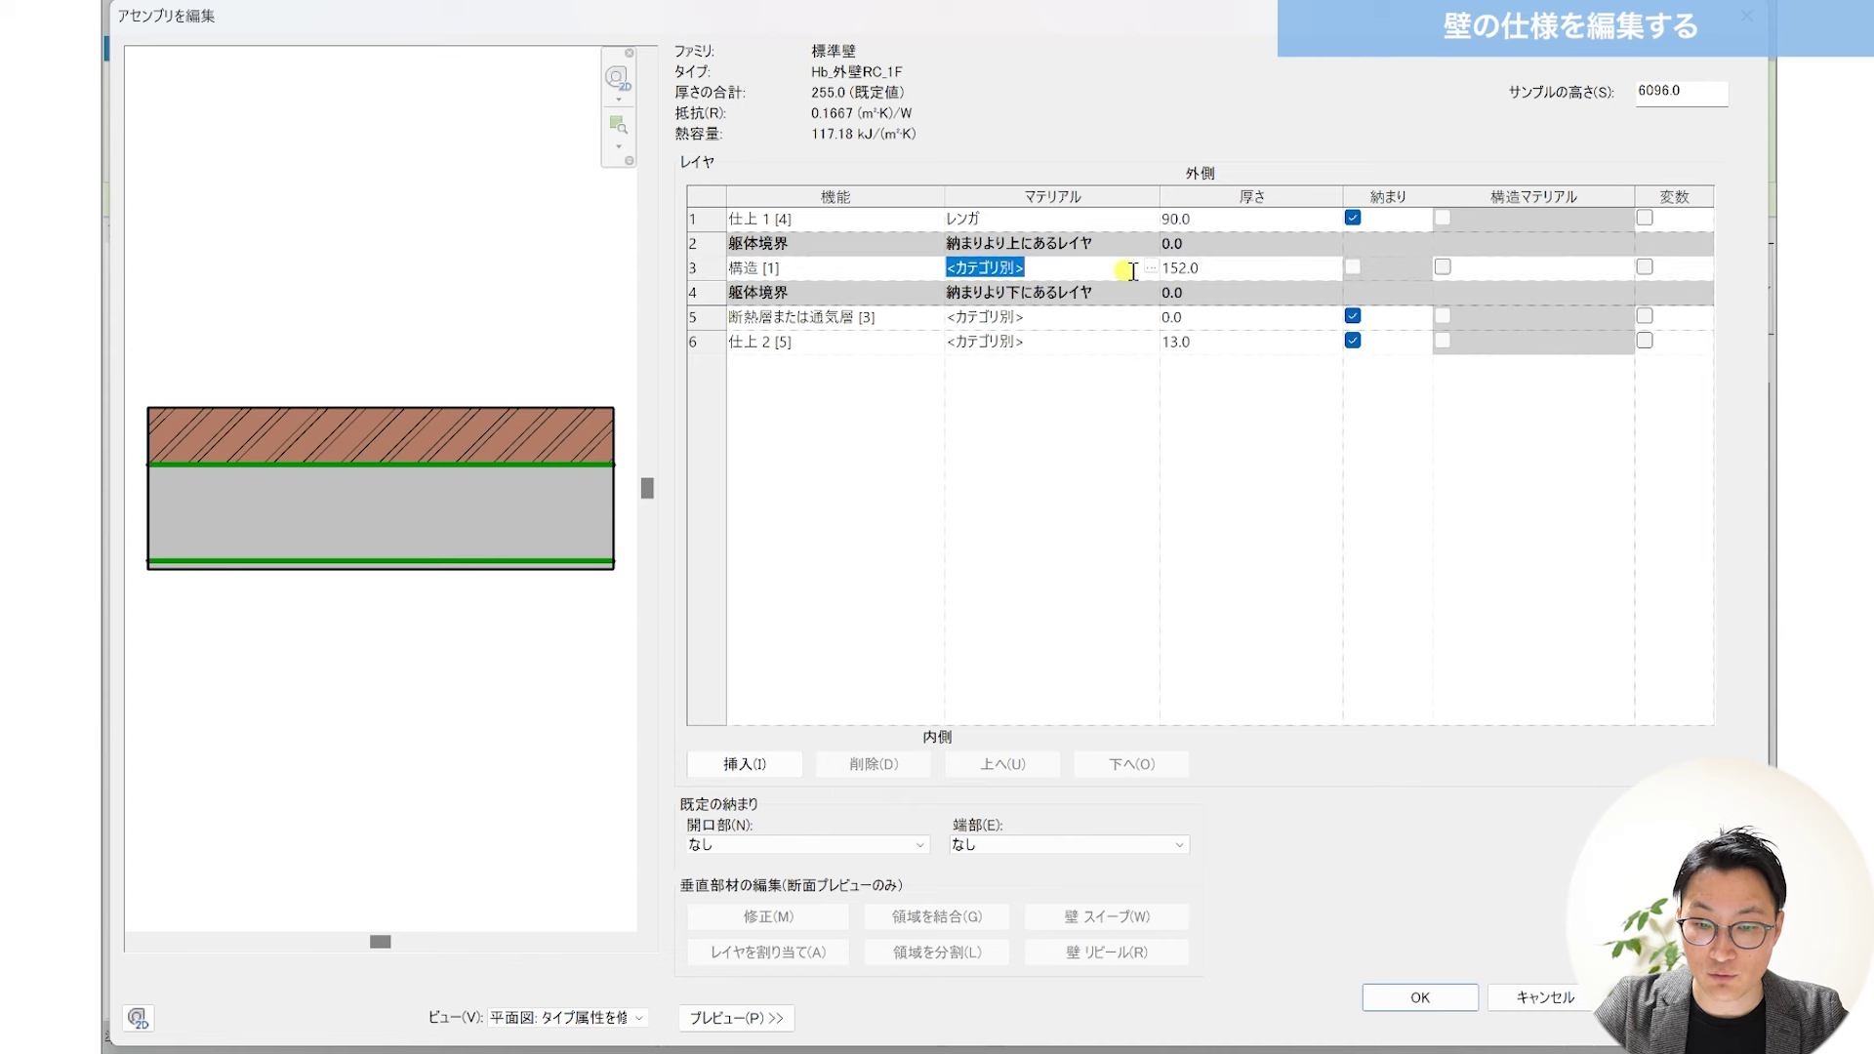
pyautogui.click(1075, 275)
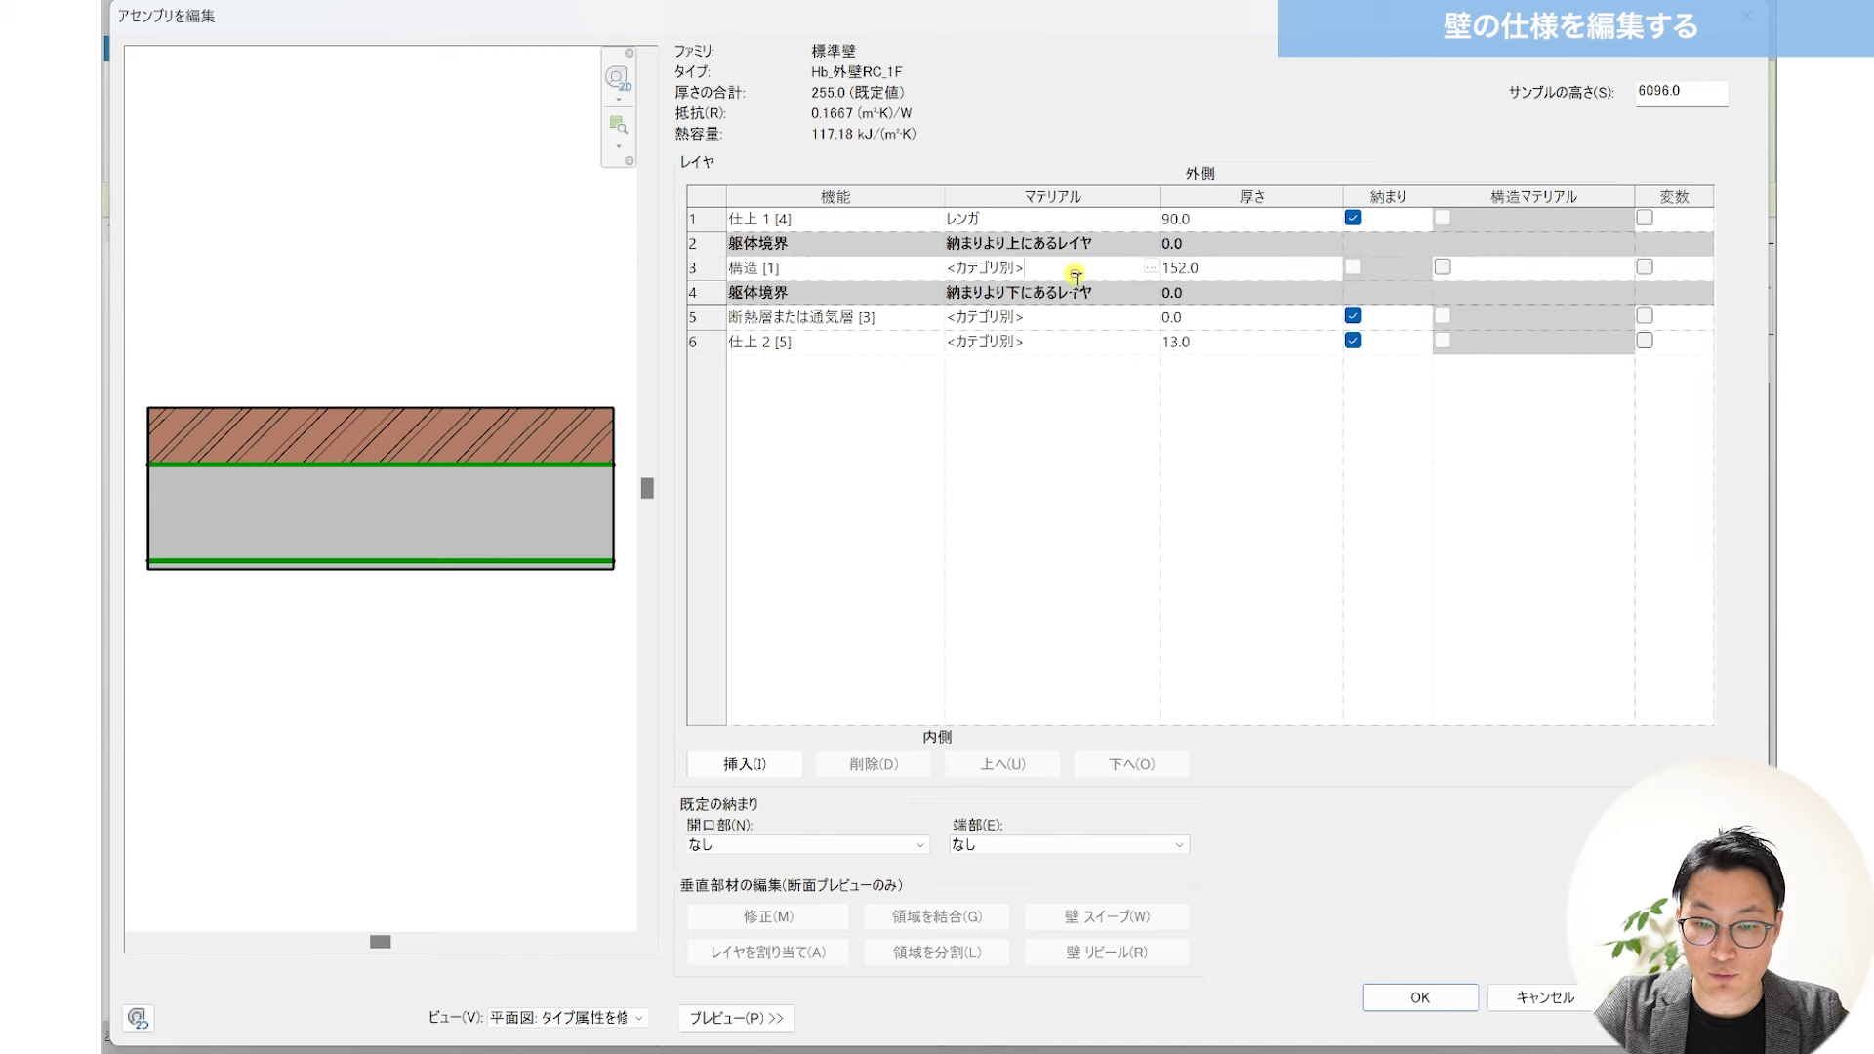
pyautogui.click(1153, 267)
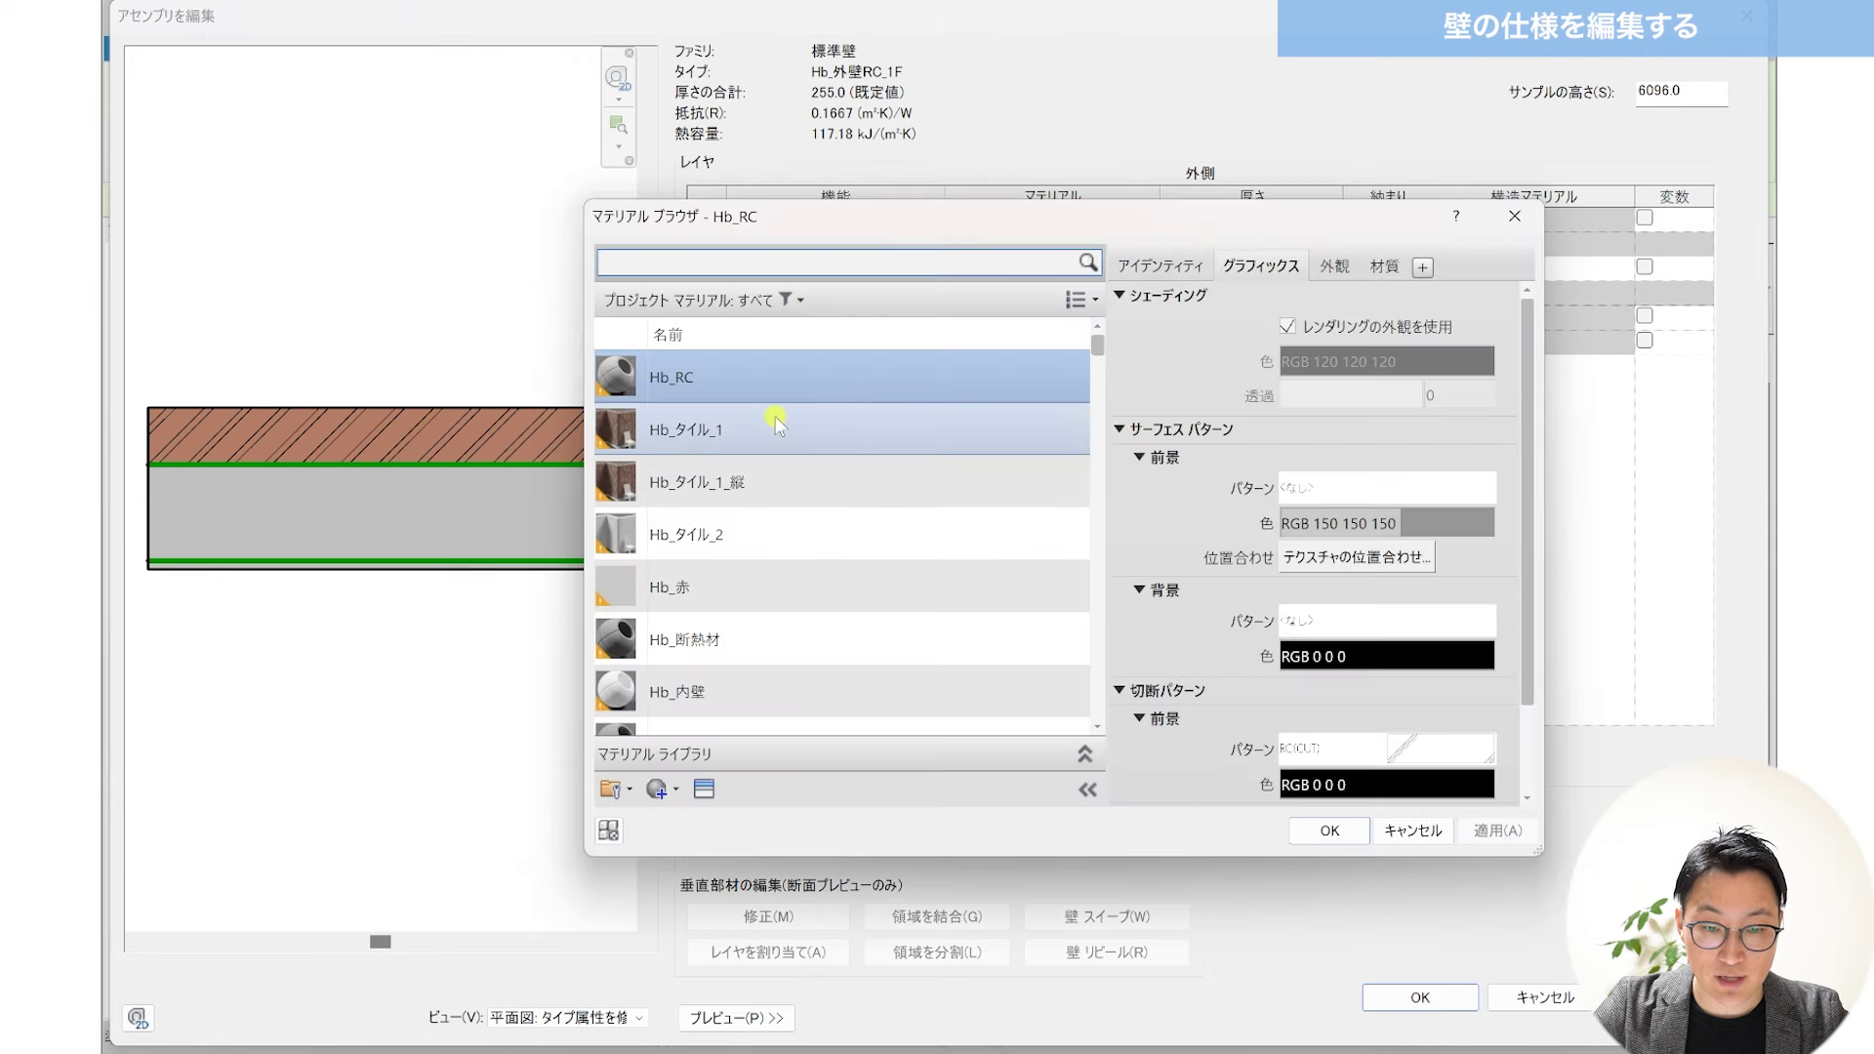
pyautogui.scroll(-2, 773, 625)
pyautogui.scroll(2, 773, 625)
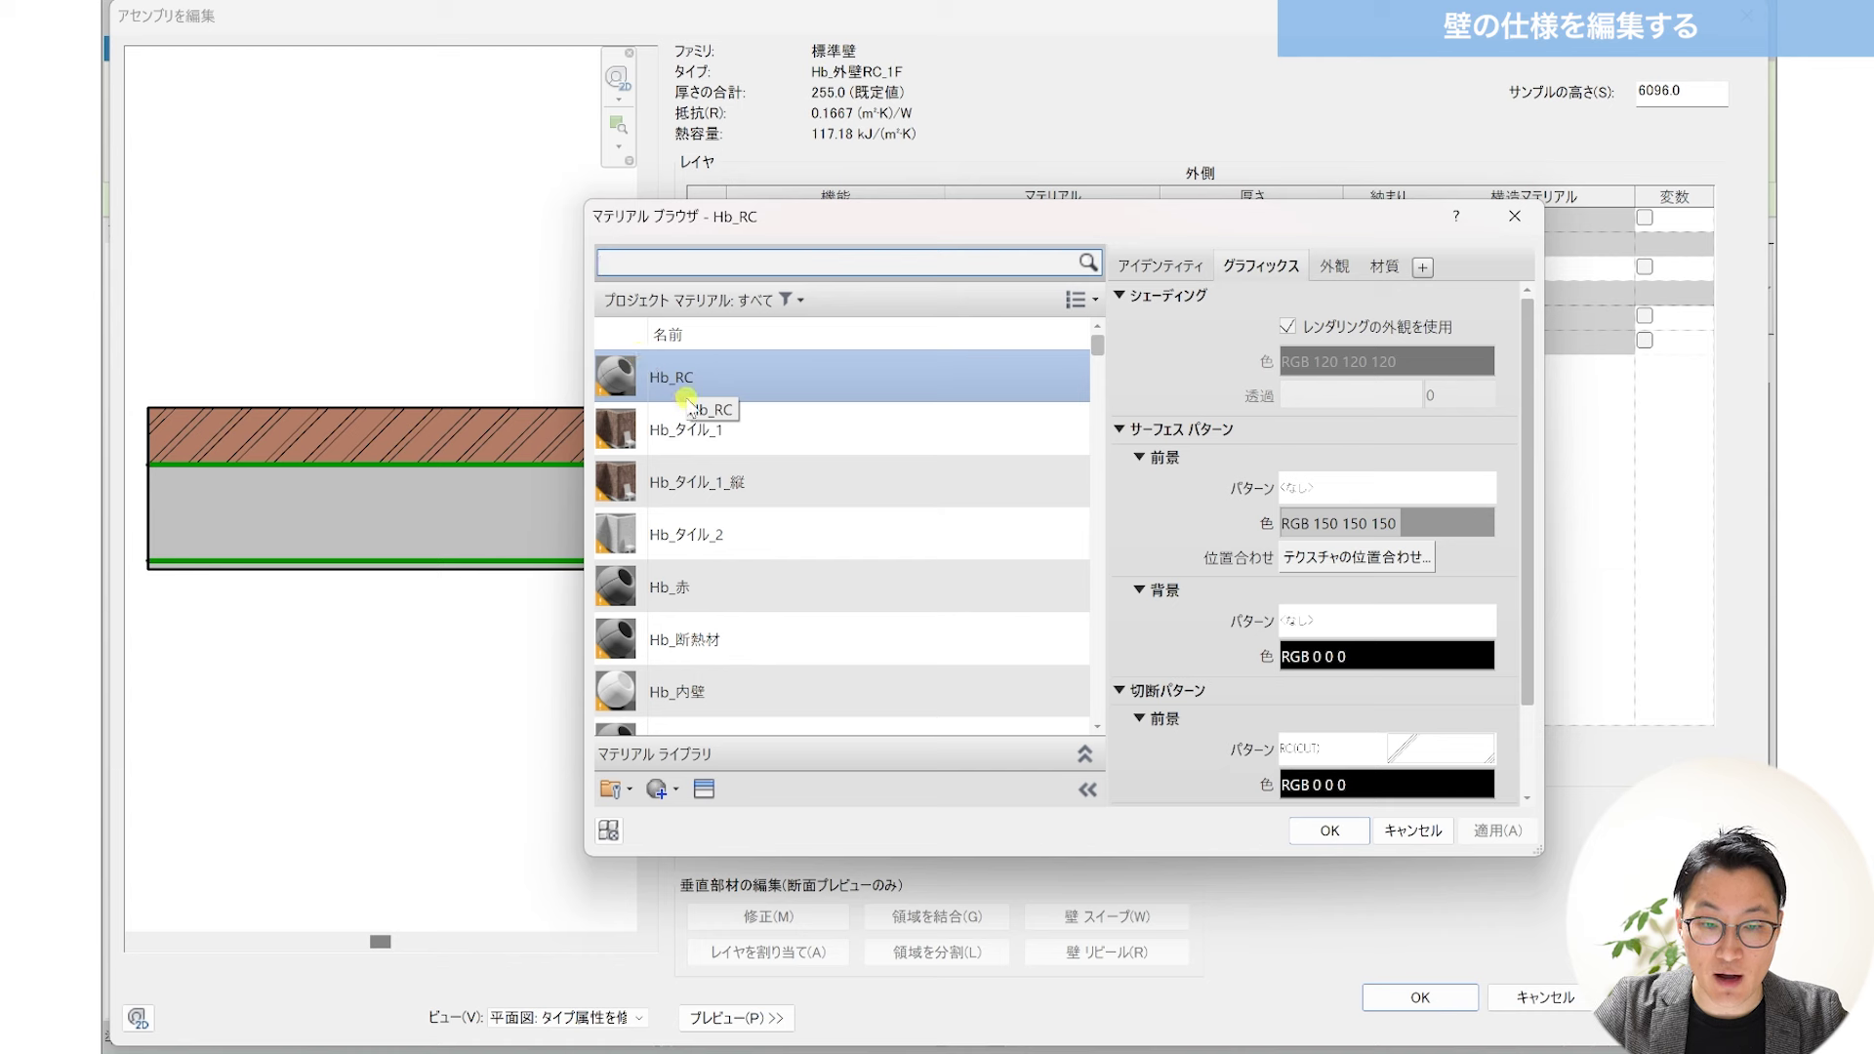
pyautogui.click(758, 392)
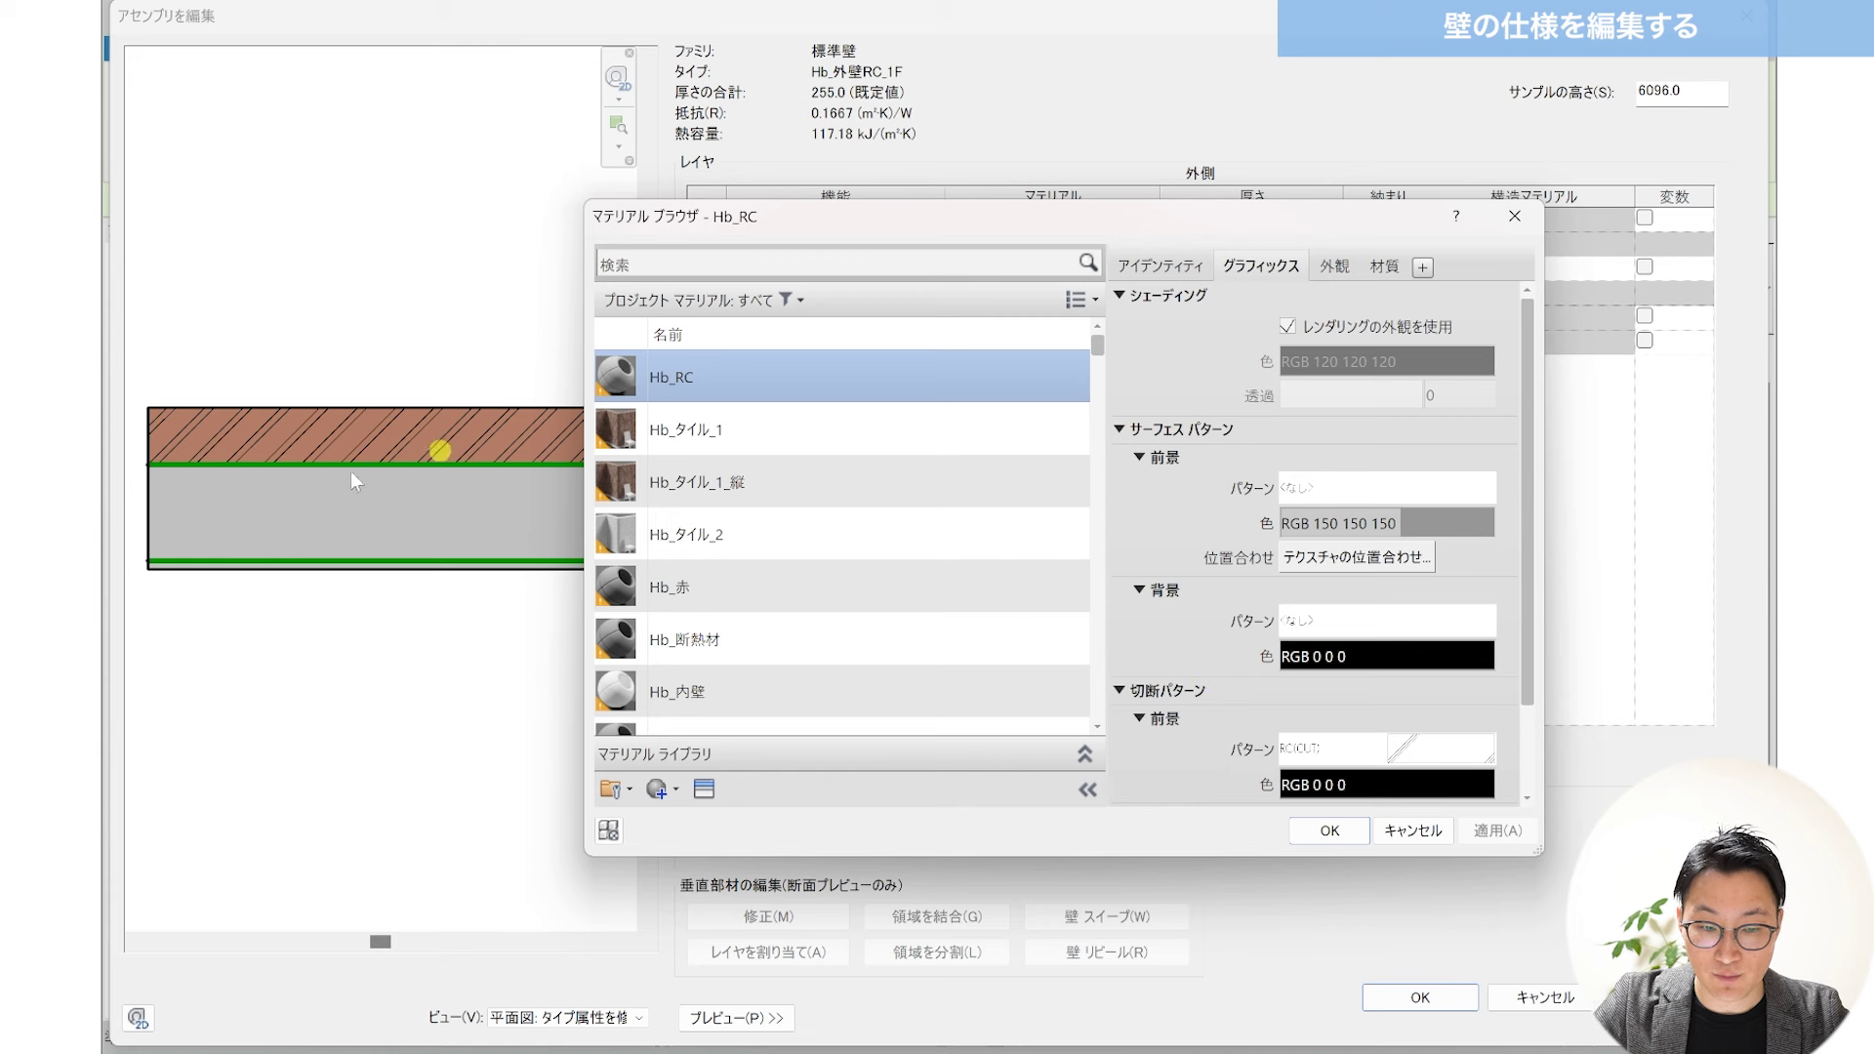
pyautogui.scroll(-1, 839, 684)
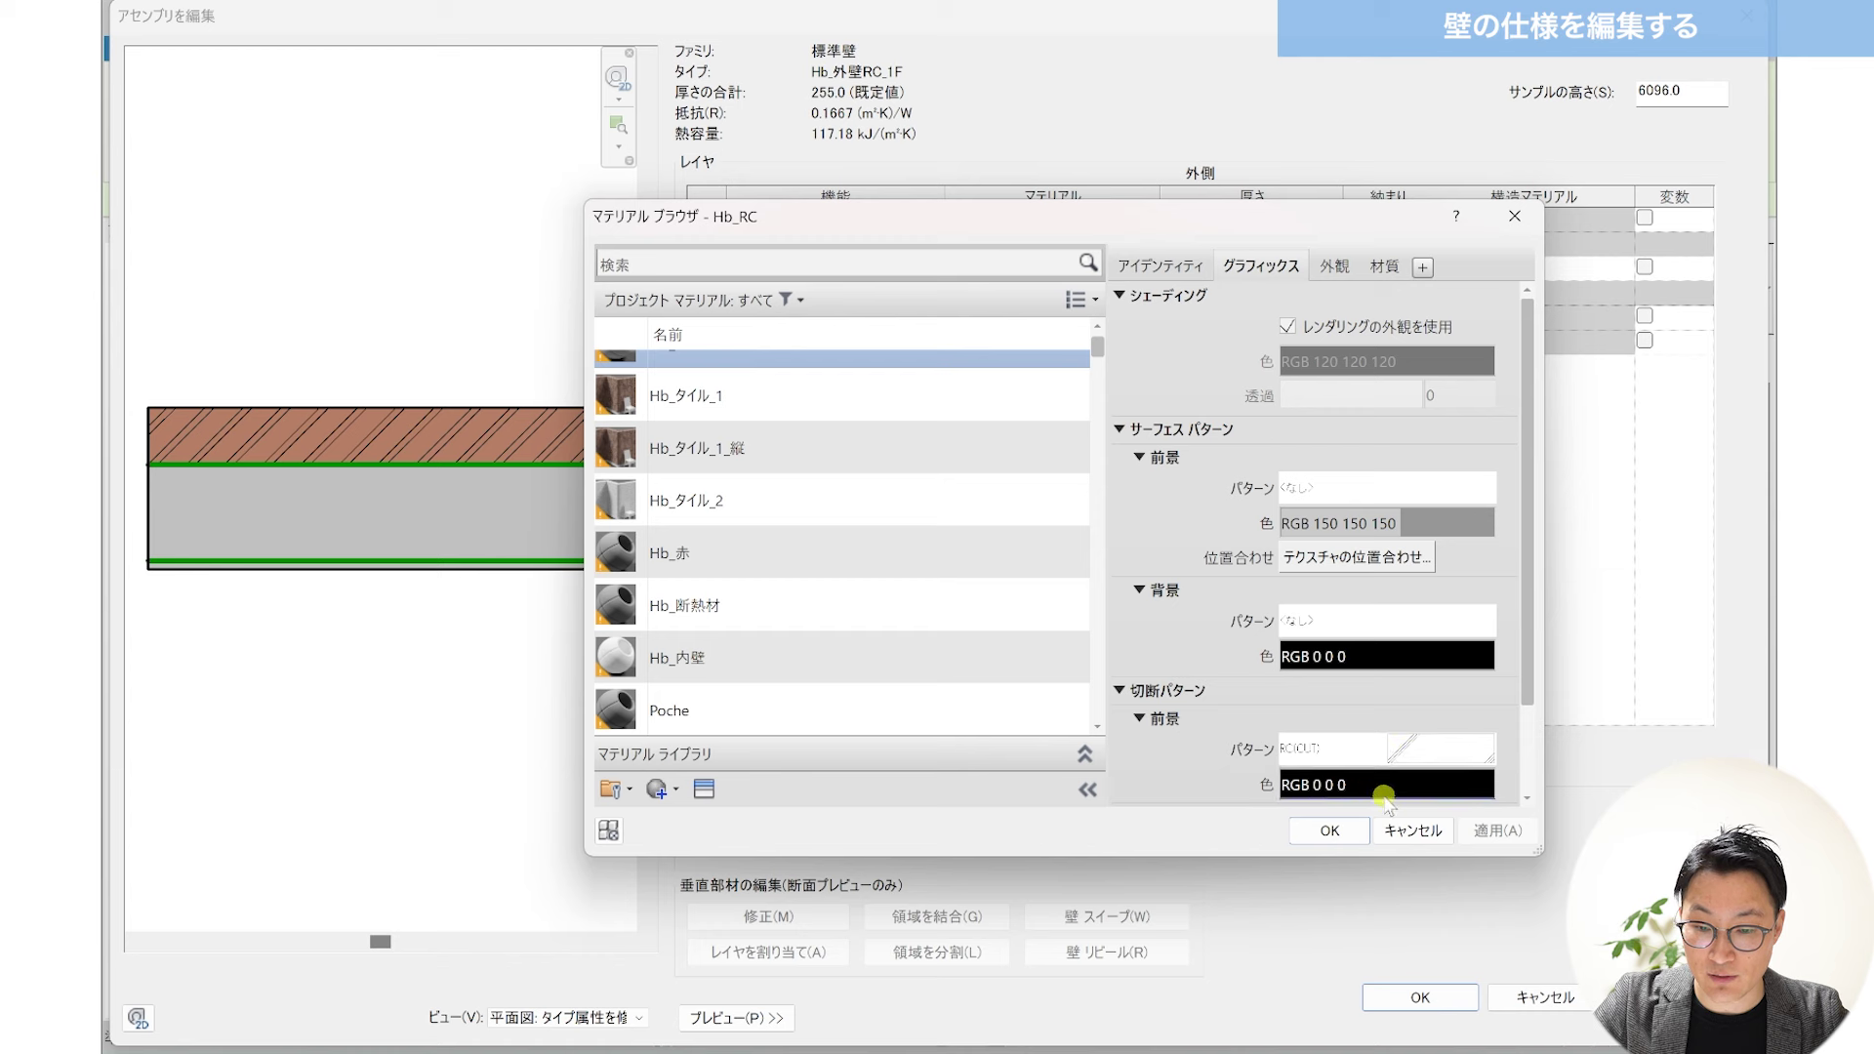
pyautogui.scroll(1, 742, 468)
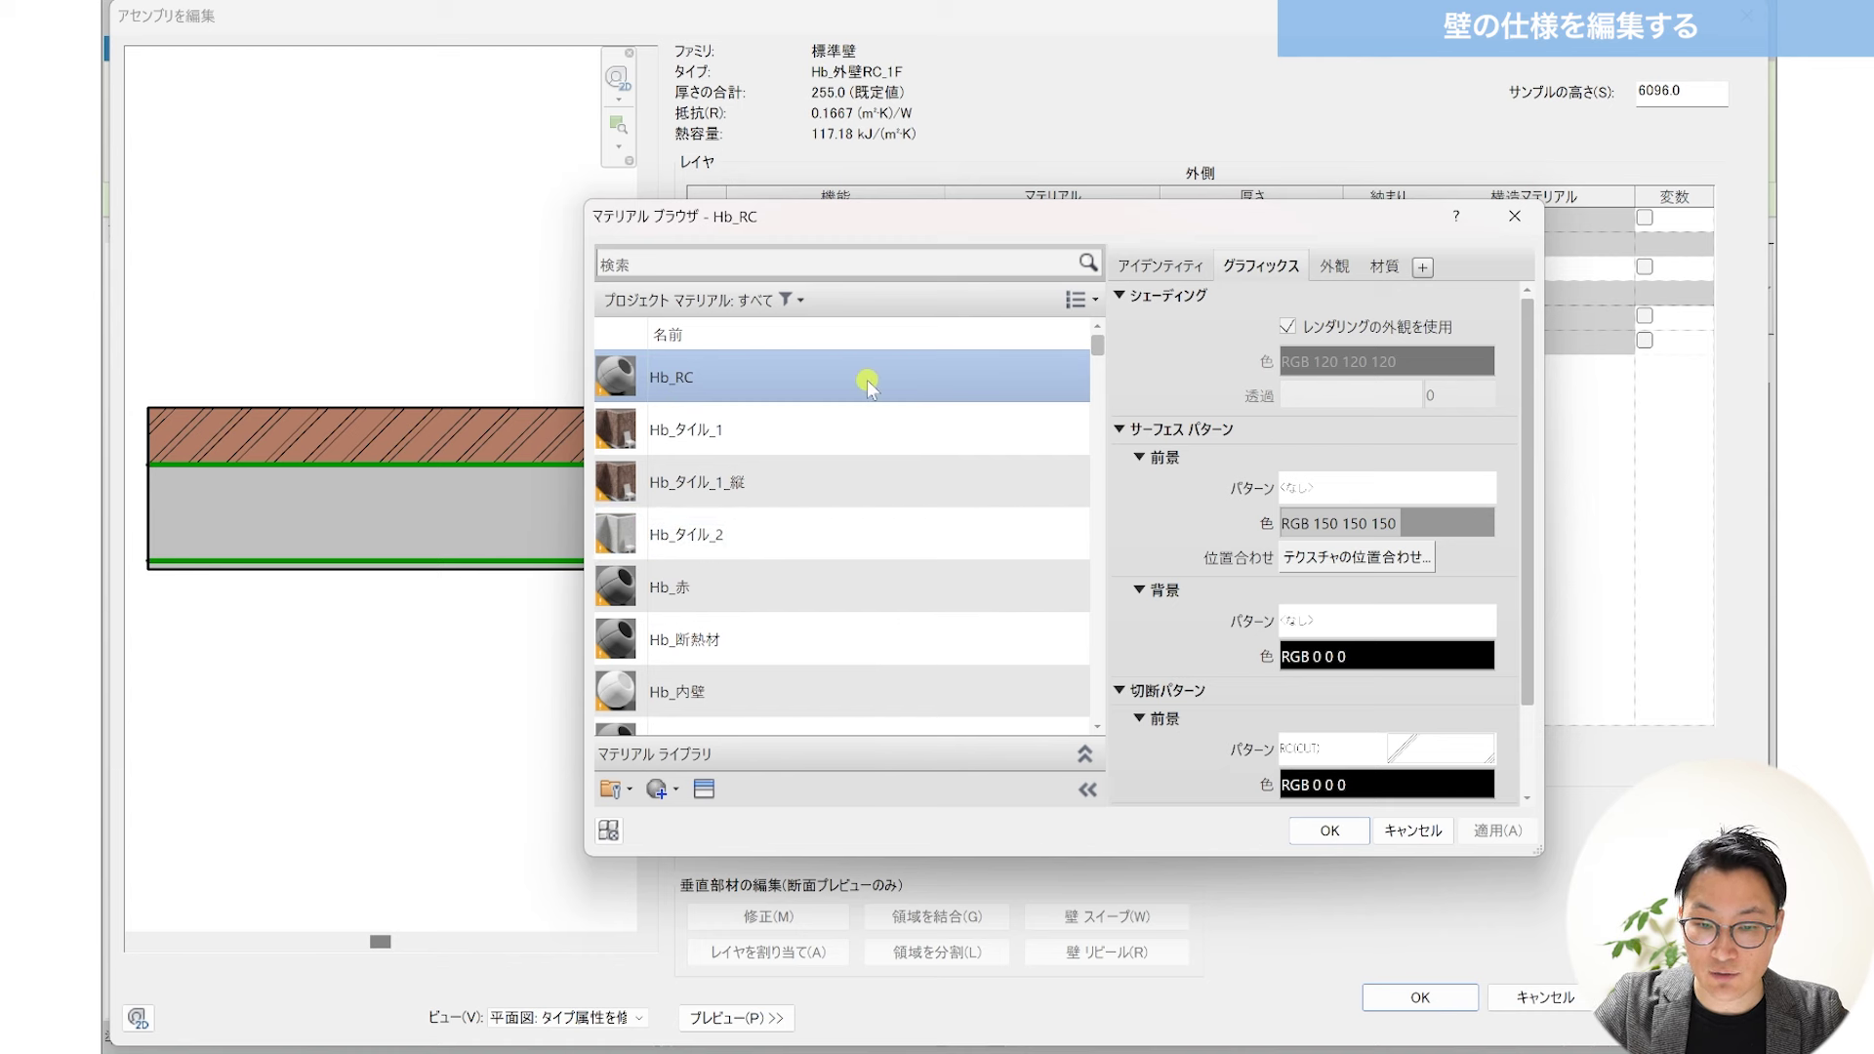
pyautogui.click(1320, 830)
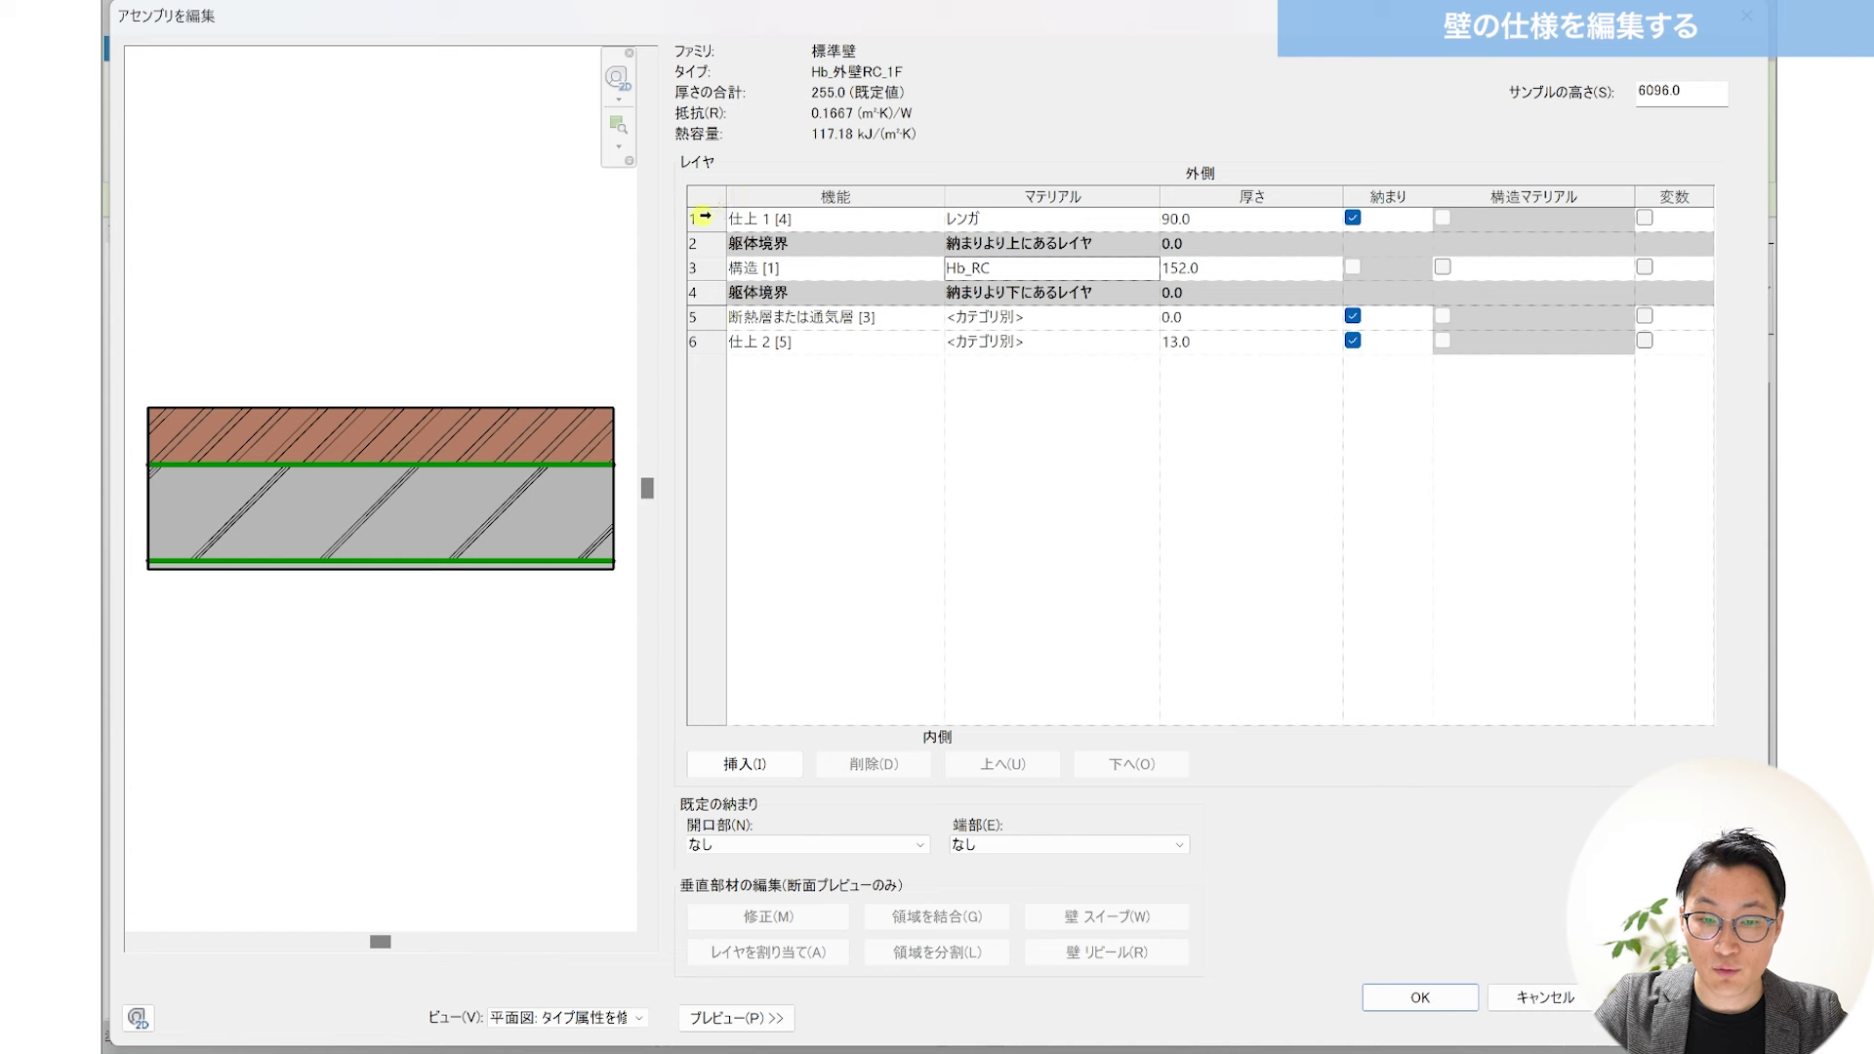
# Step: Examine the 仕上 1 [4] layer, the exterior core boundary and the 構造 [1] layer in the wall assembly
pyautogui.click(702, 223)
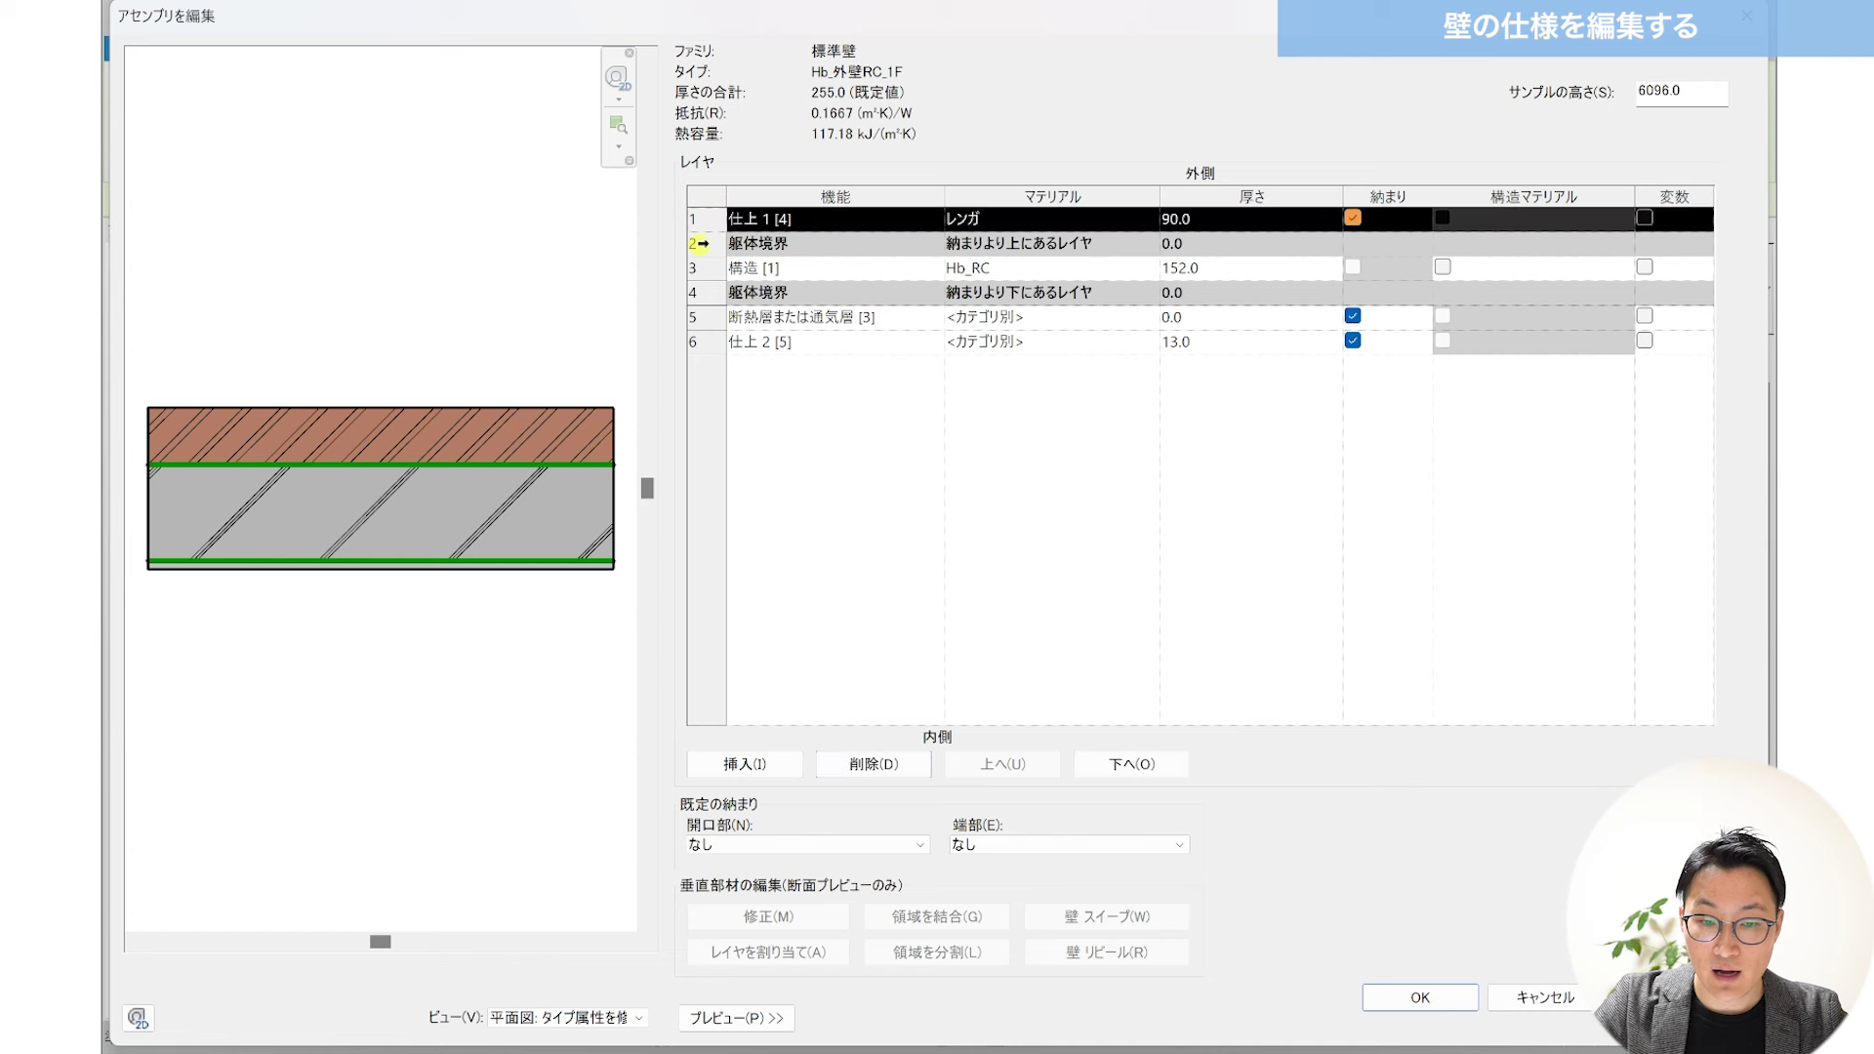
pyautogui.click(703, 246)
pyautogui.click(706, 268)
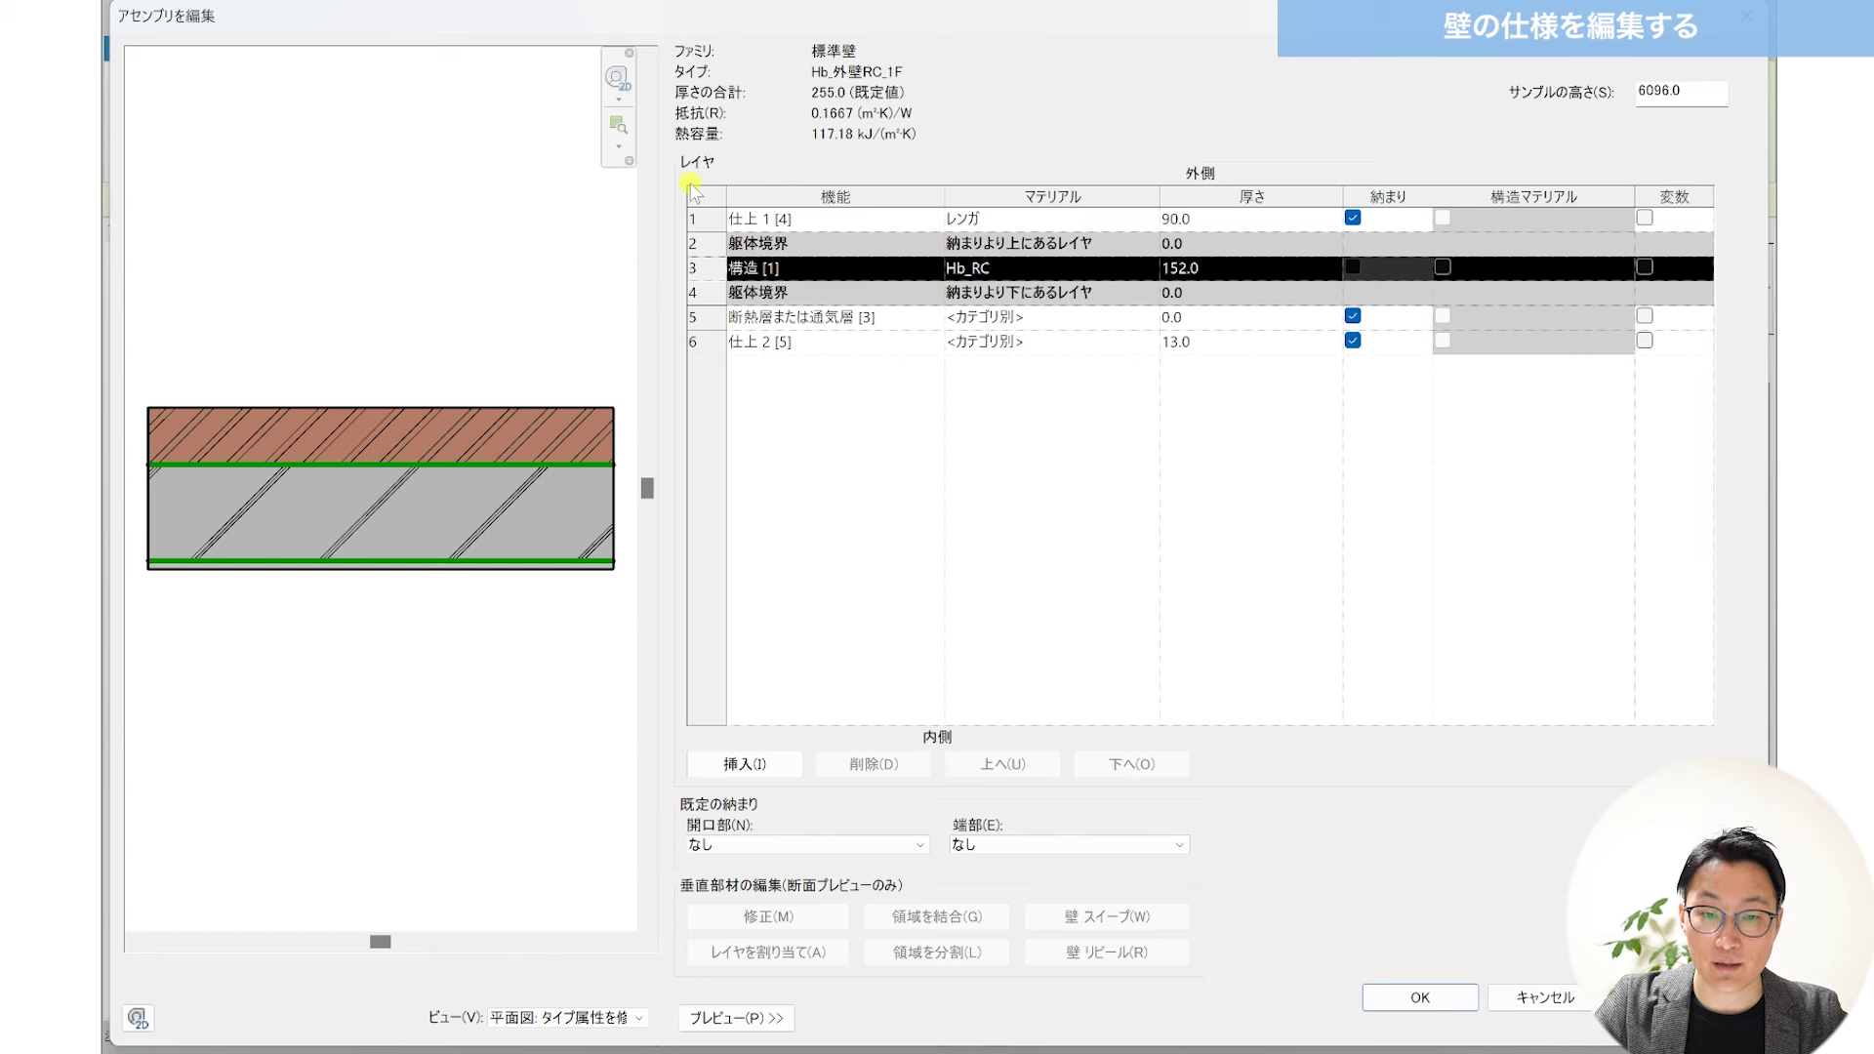
pyautogui.click(694, 216)
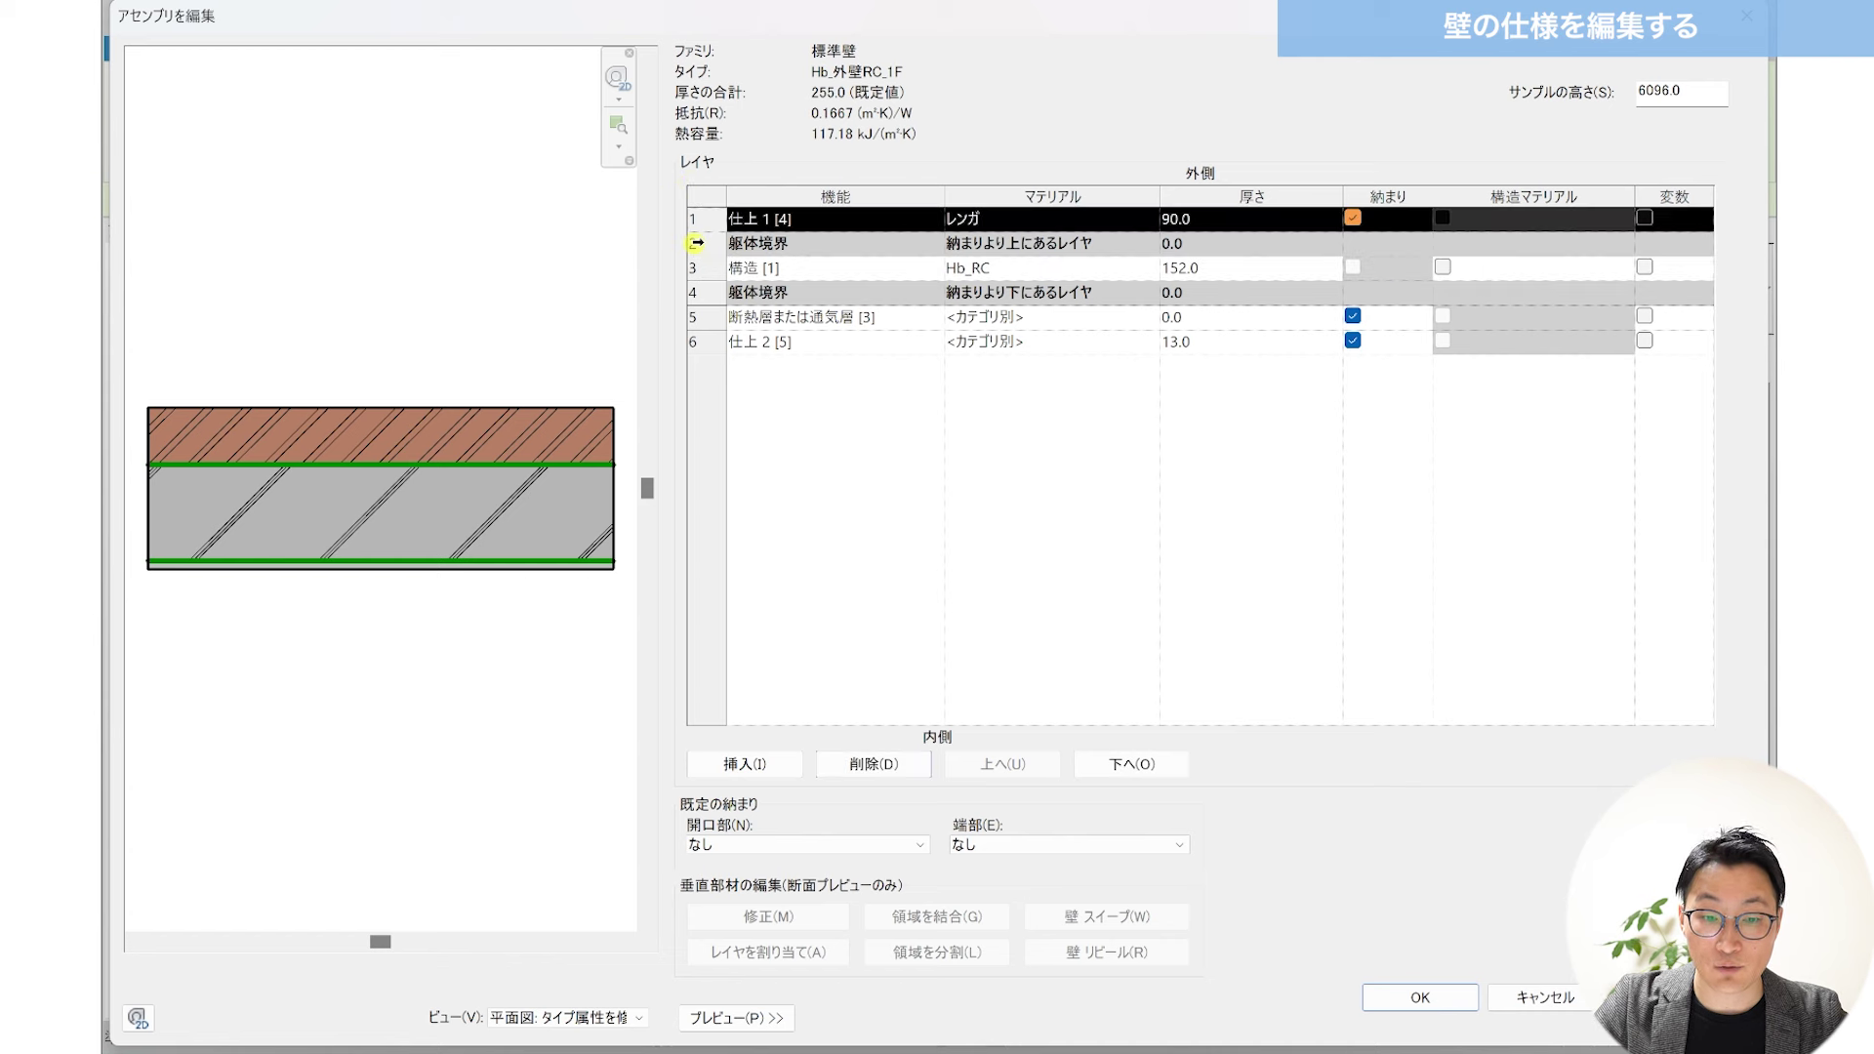
pyautogui.click(696, 242)
pyautogui.click(694, 269)
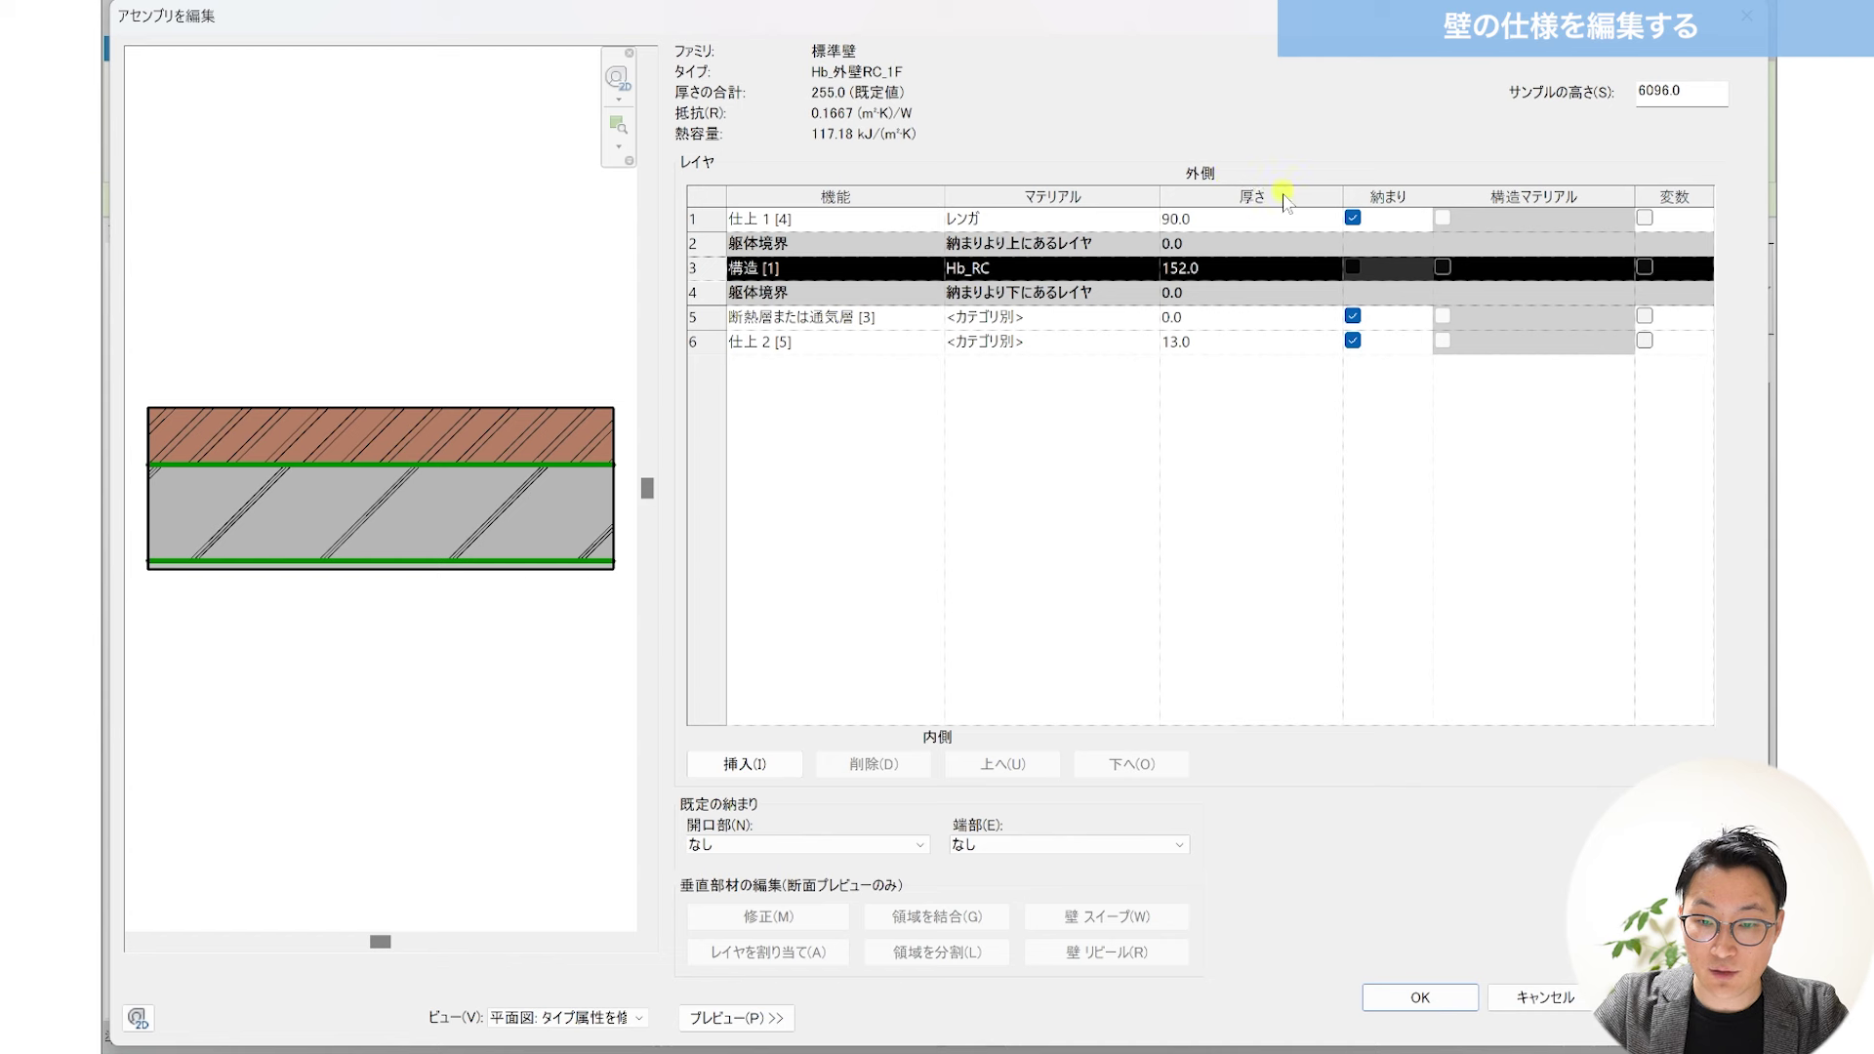
# Step: Set the thickness of the 仕上 1 [4] layer to 30 and of the 構造 [1] layer to 180
pyautogui.click(1211, 222)
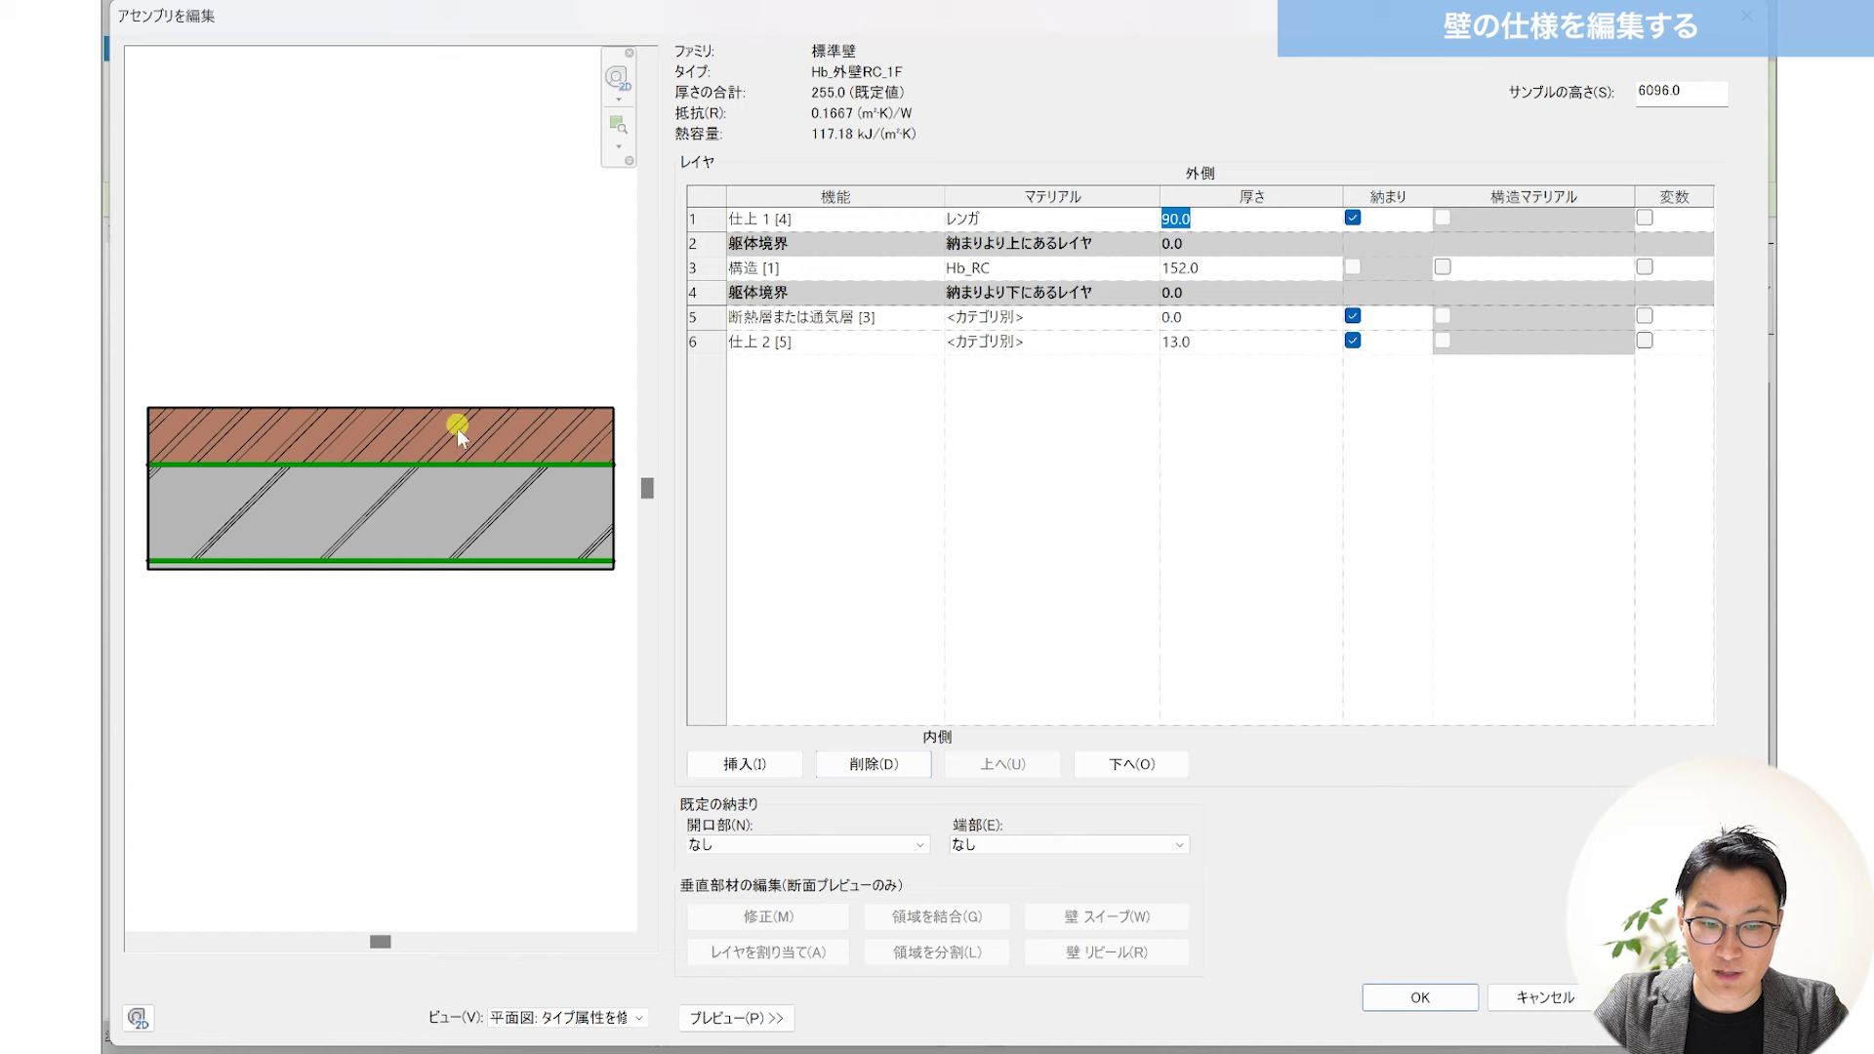
pyautogui.write('30')
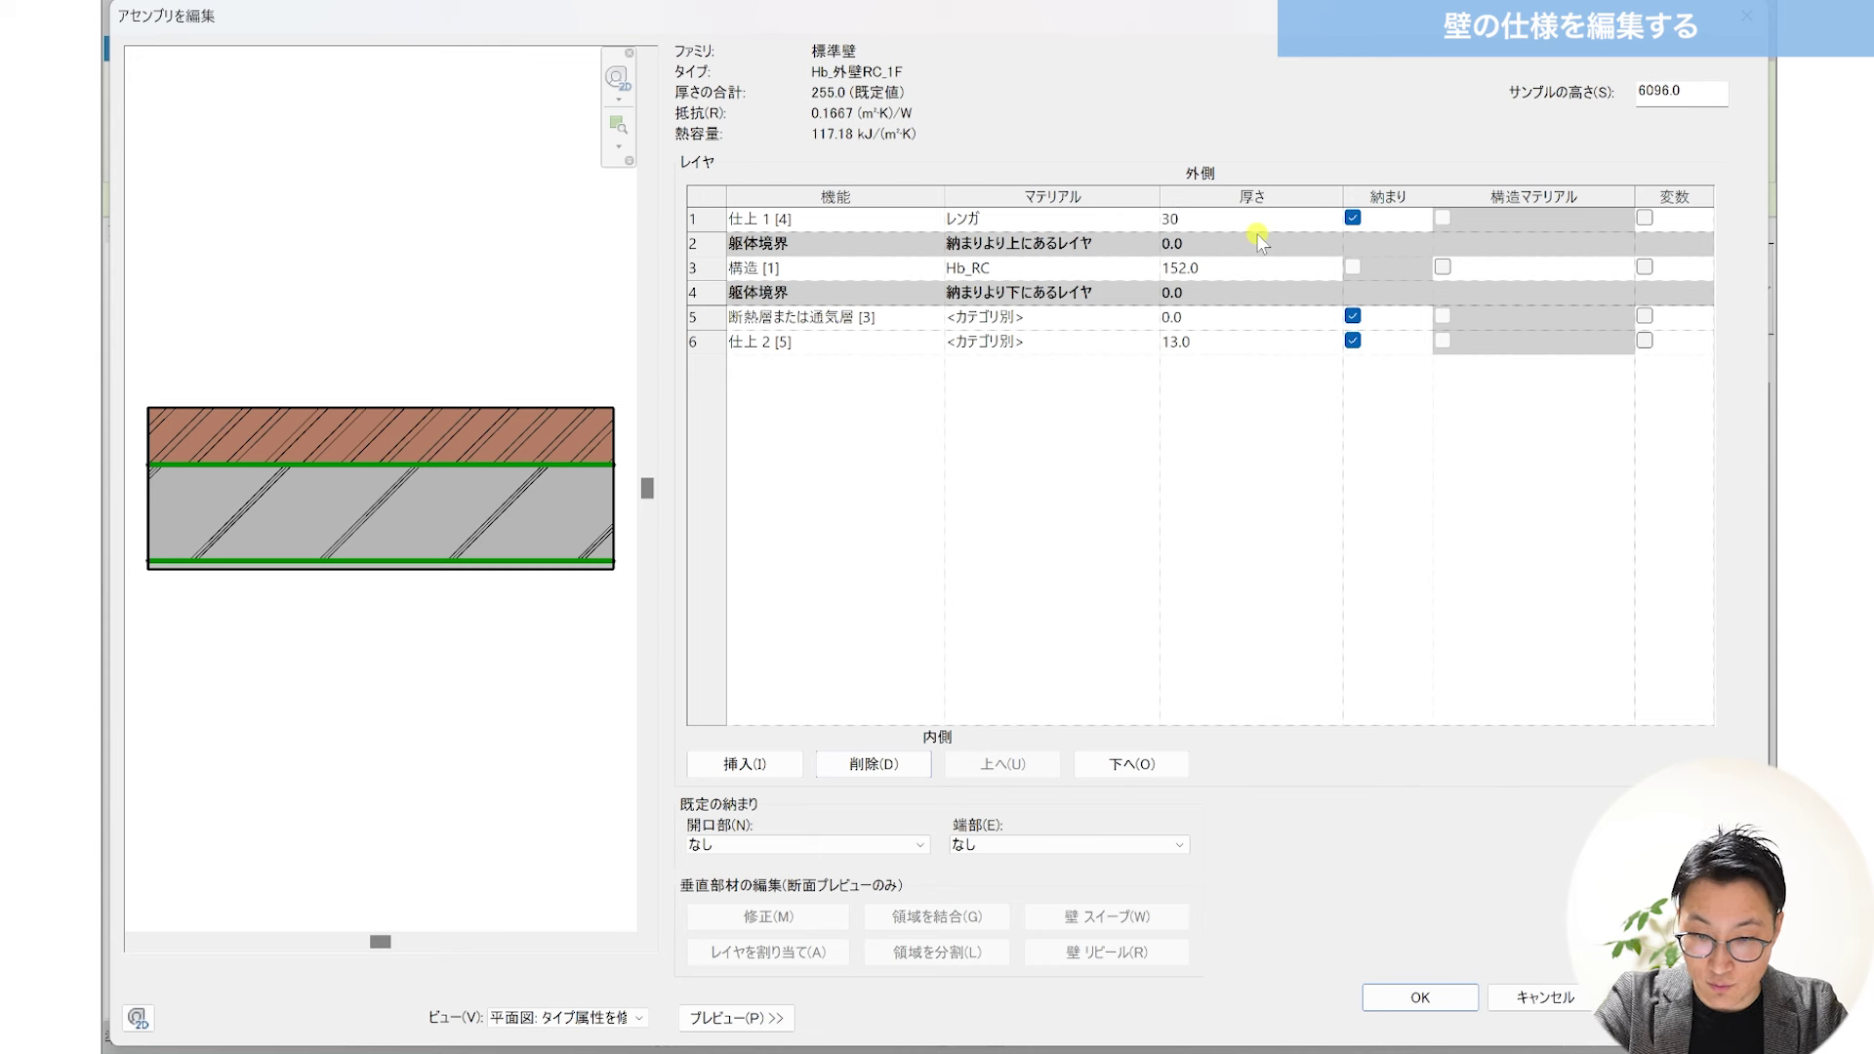
pyautogui.press('Tab')
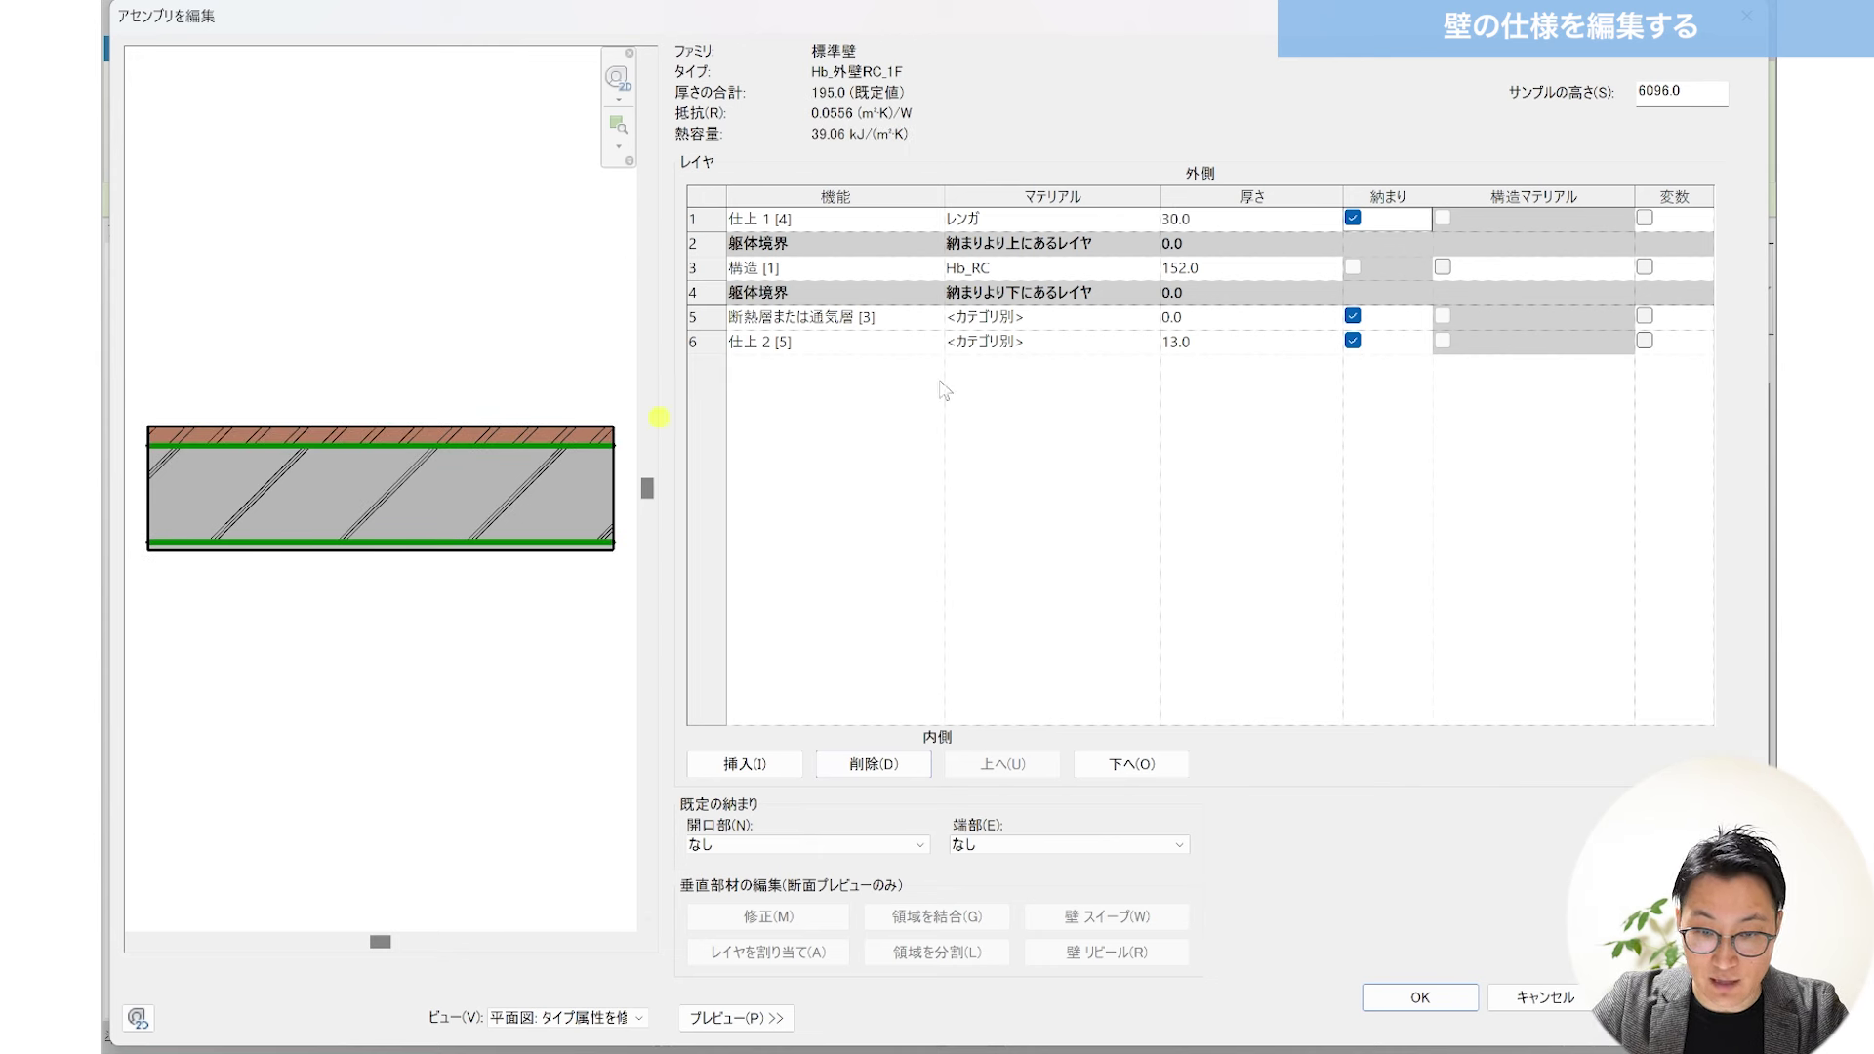
pyautogui.click(1224, 271)
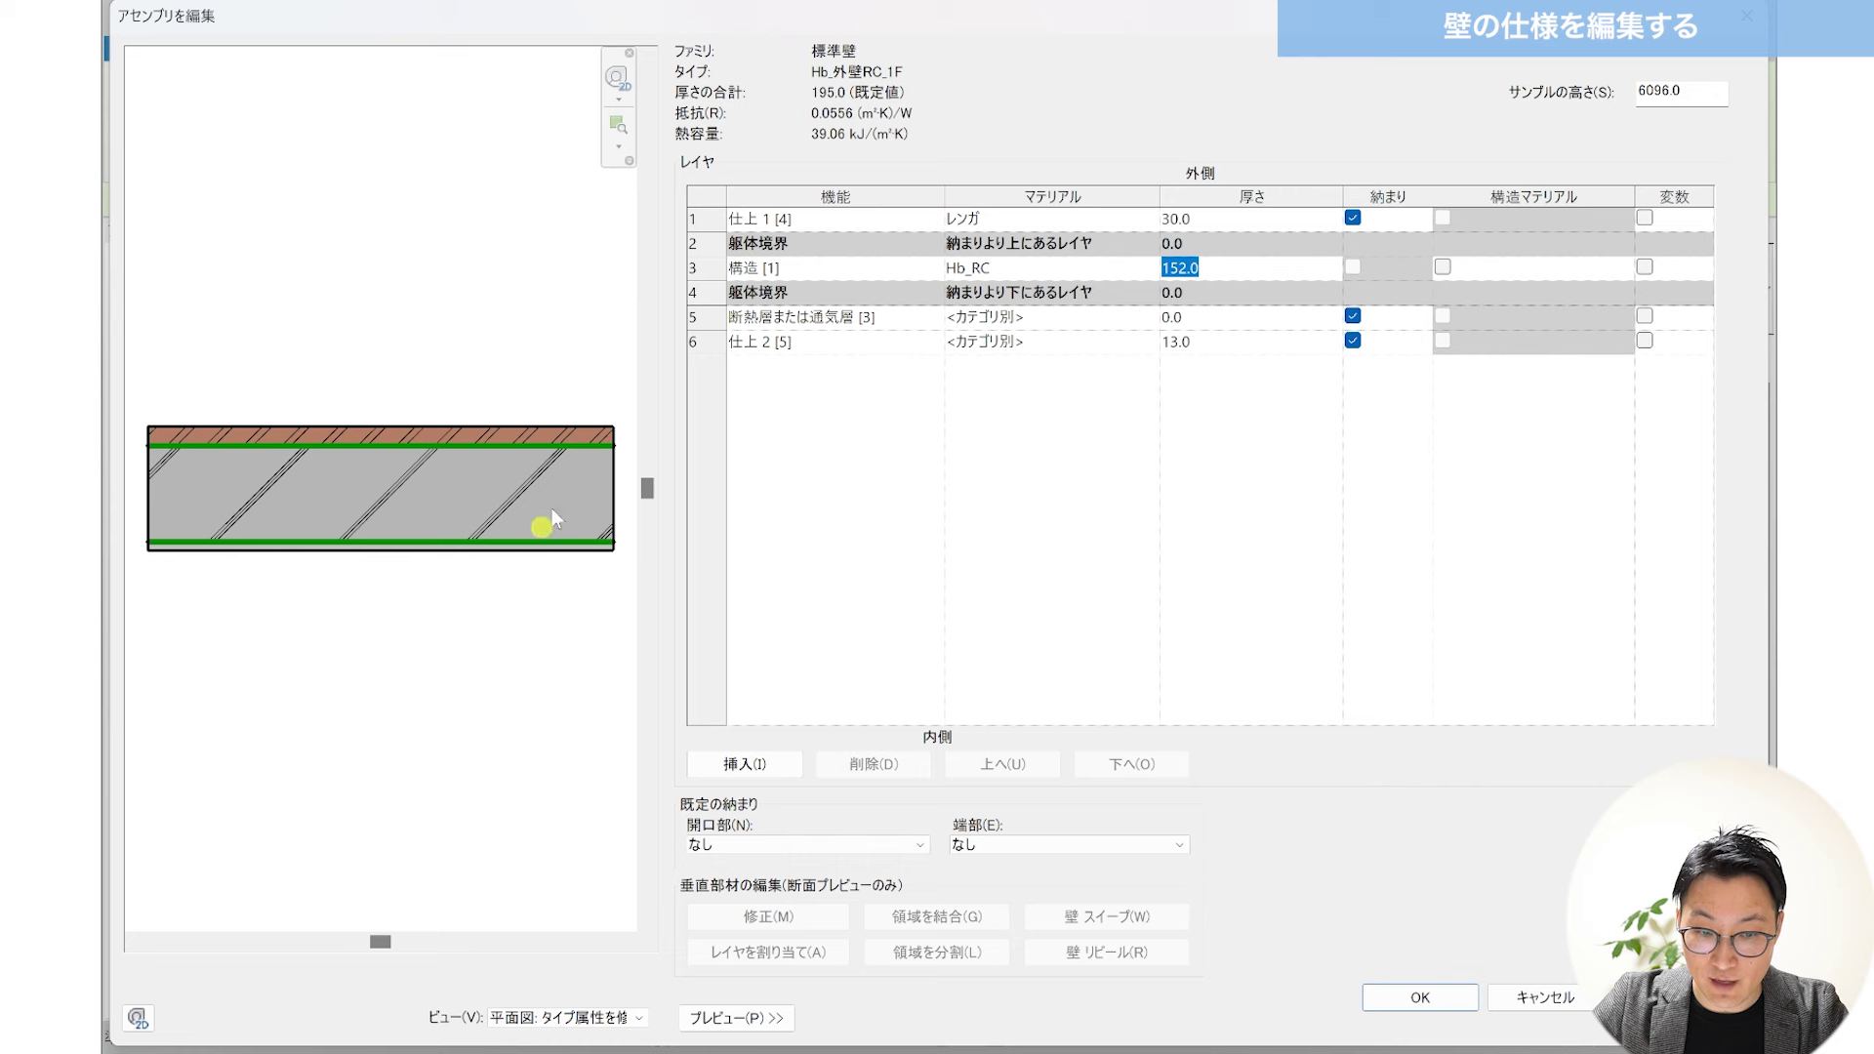
pyautogui.write('180')
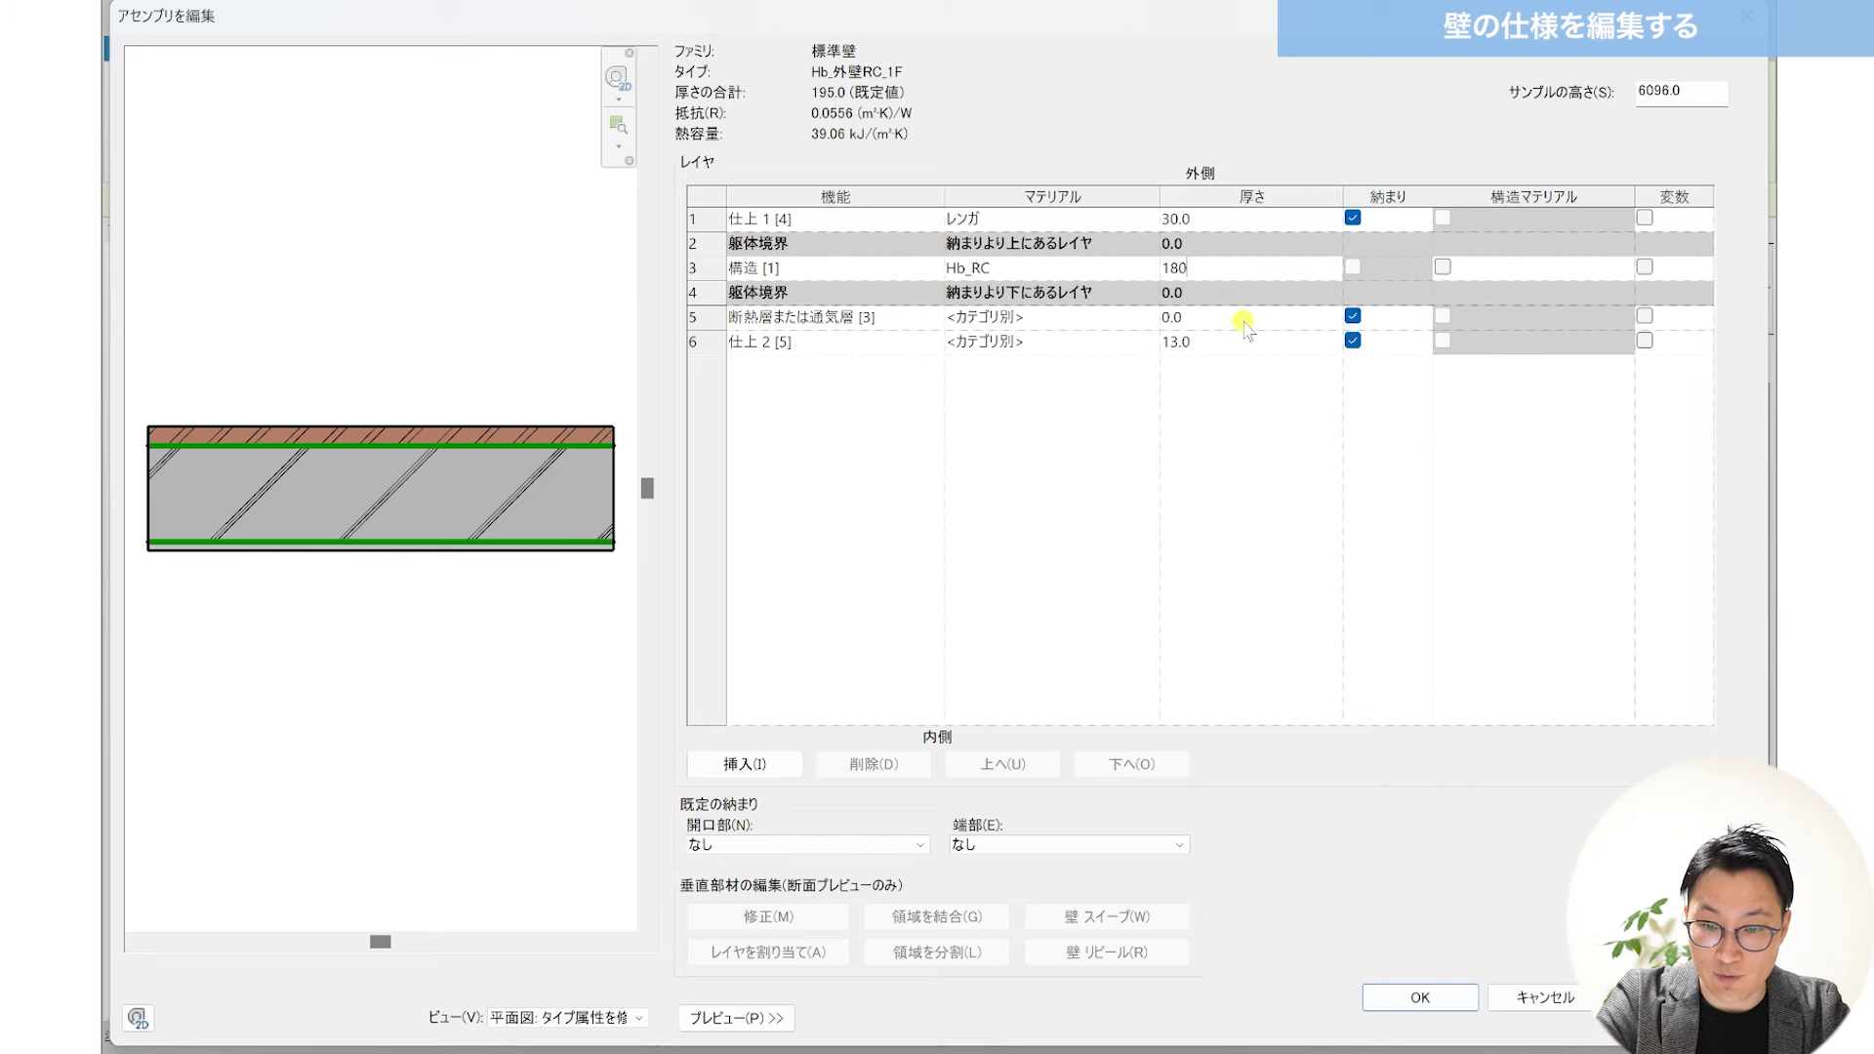
pyautogui.press('Tab')
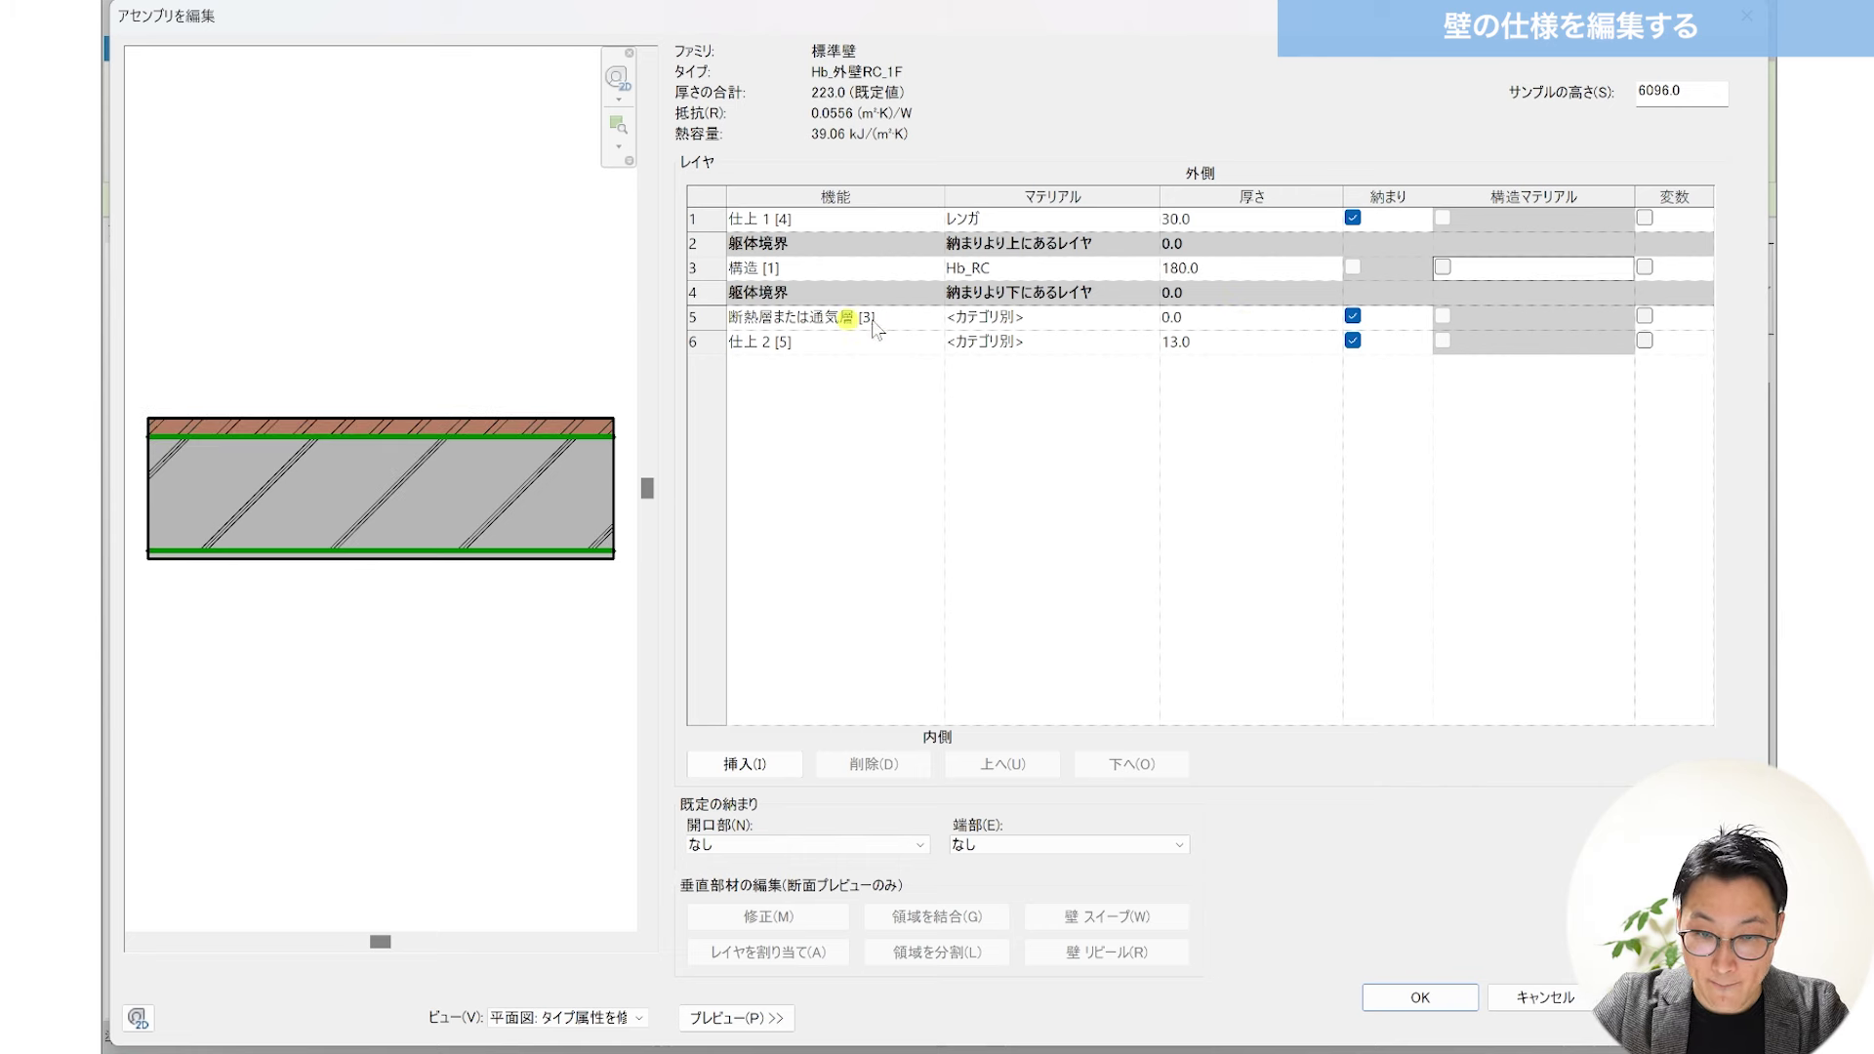
# Step: Set the thickness of the 断熱層または通気層 [3] layer to 25 and of the 仕上 2 [5] layer to 30
pyautogui.click(1221, 314)
pyautogui.write('25')
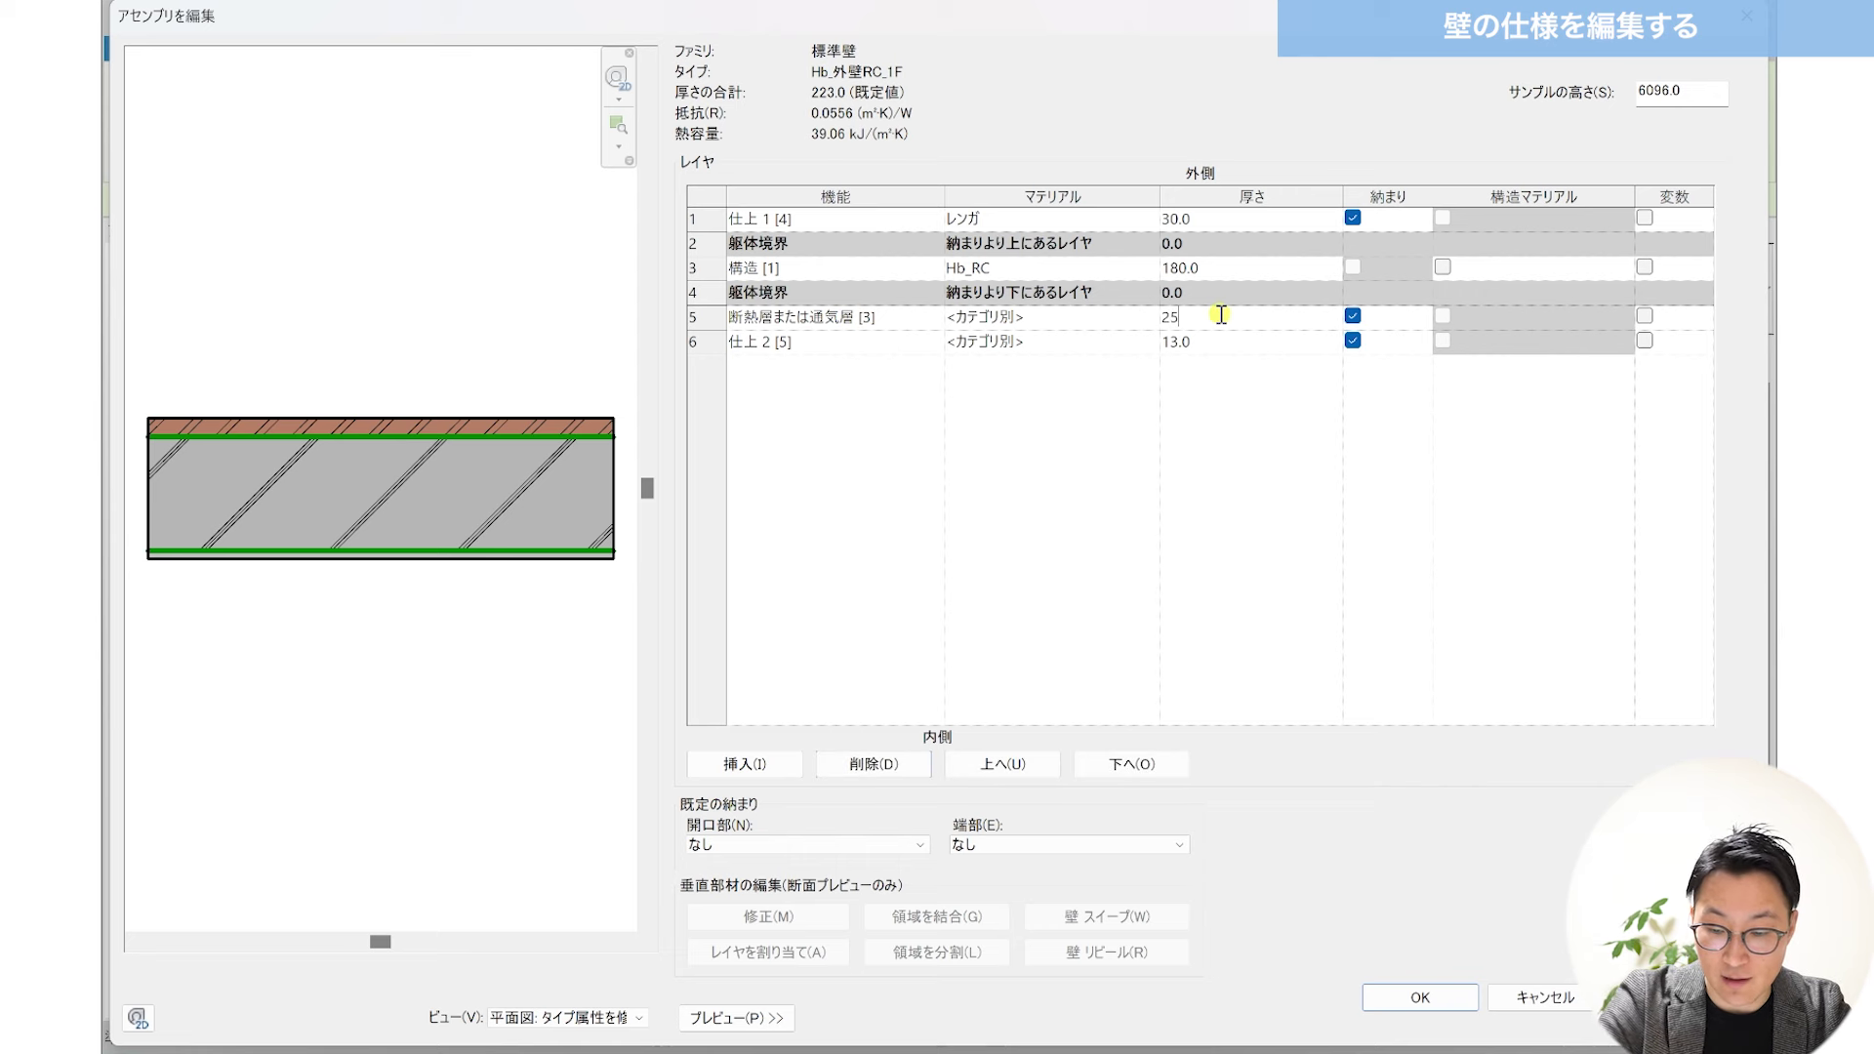
pyautogui.press('Tab')
pyautogui.click(1239, 350)
pyautogui.write('3')
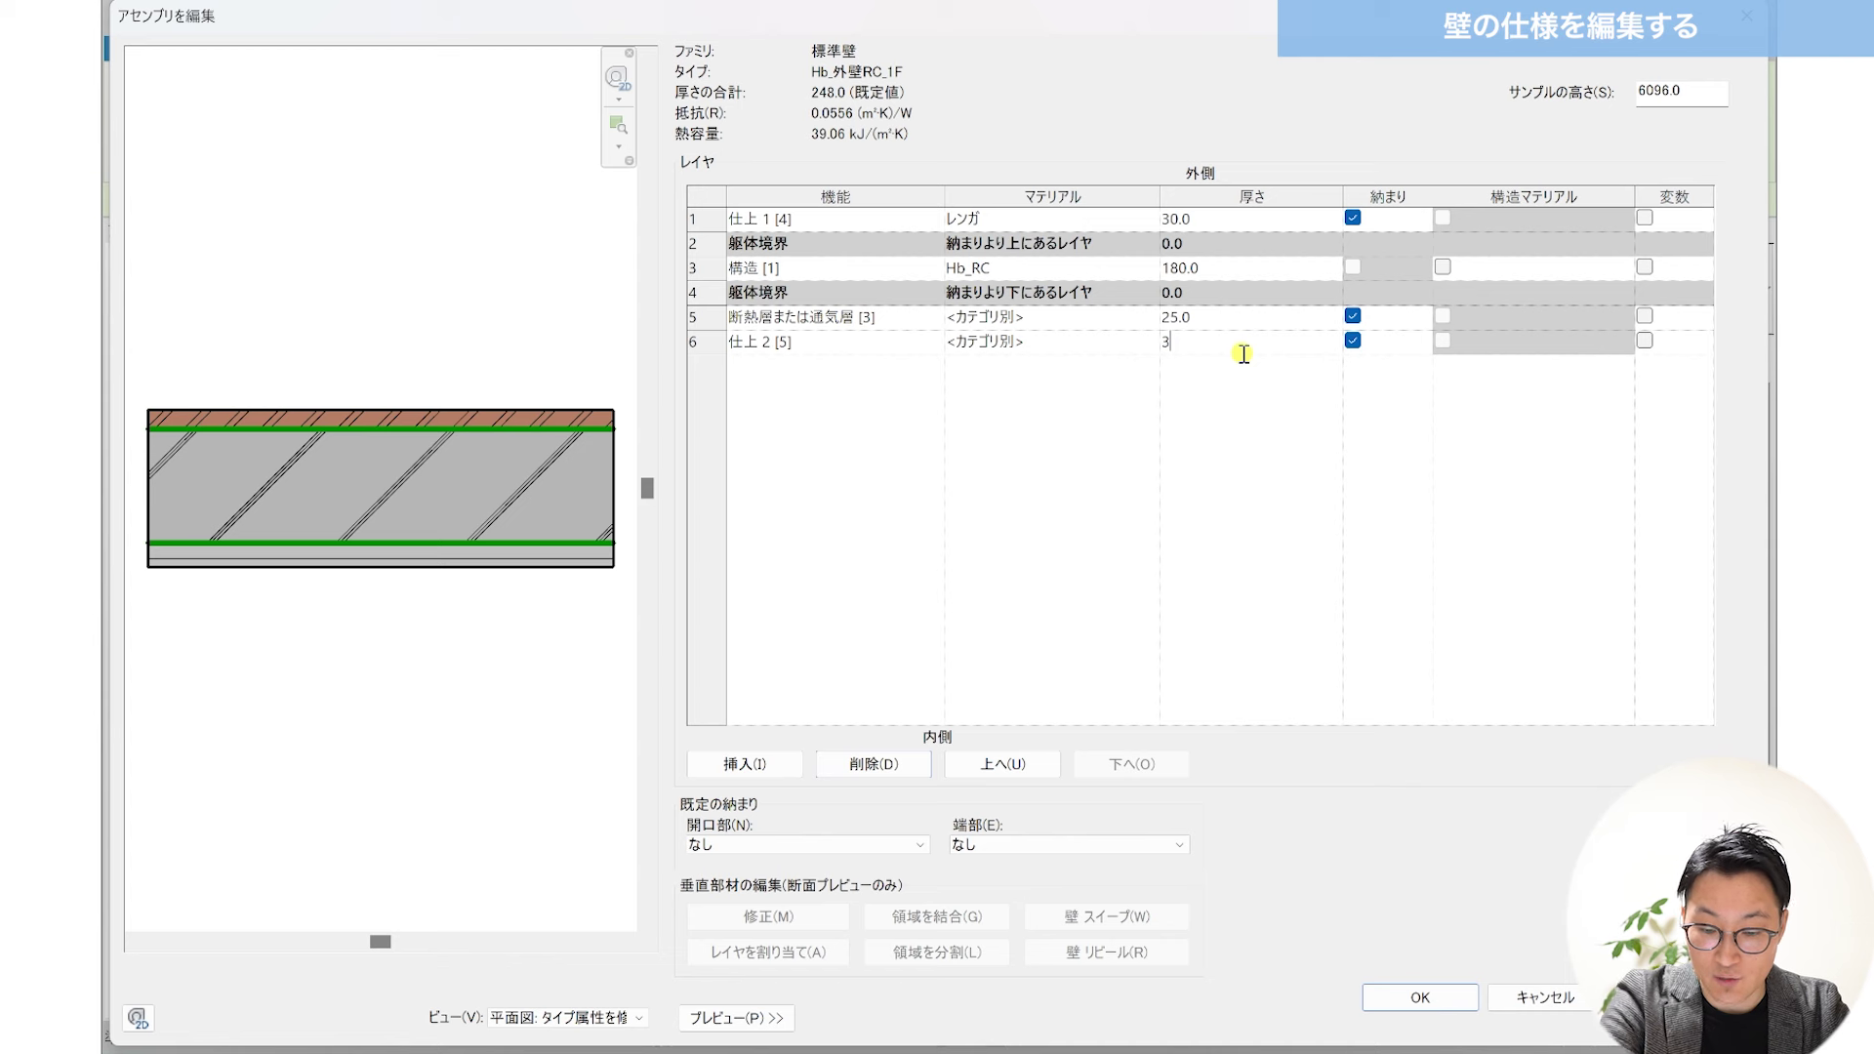
pyautogui.press('Tab')
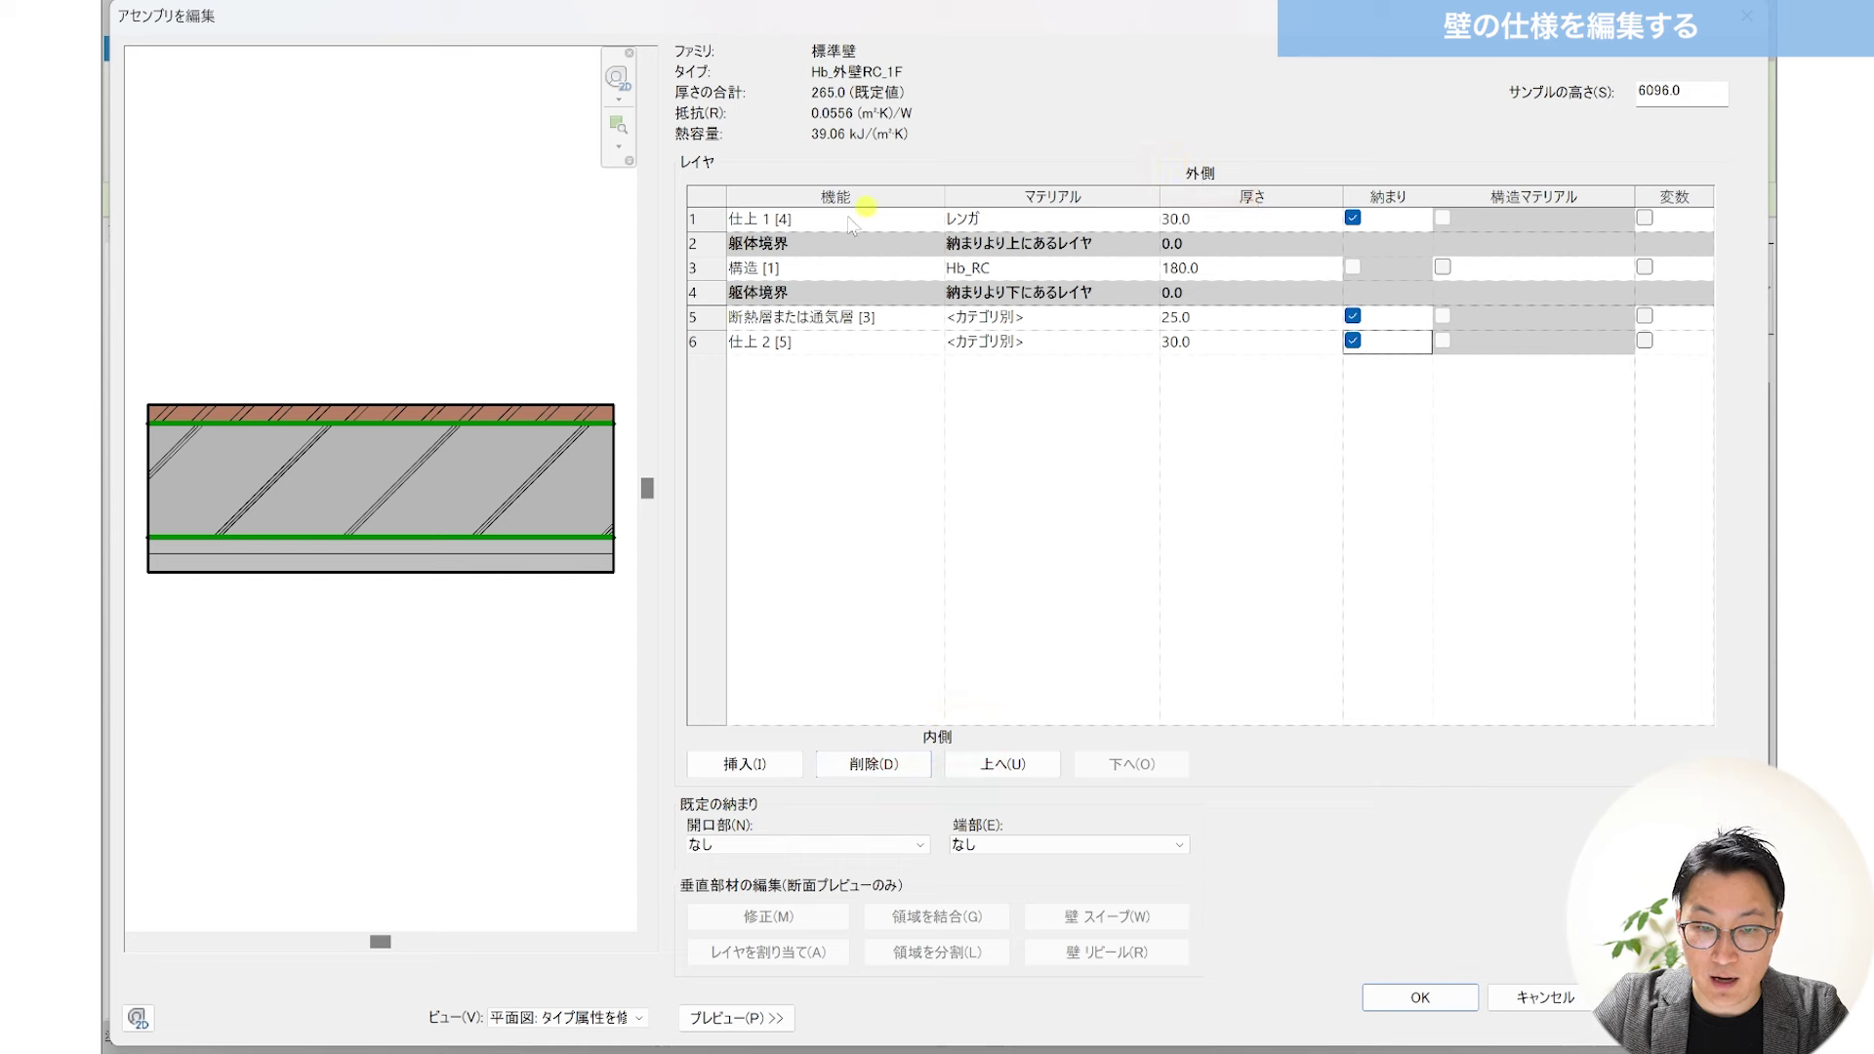
pyautogui.click(694, 220)
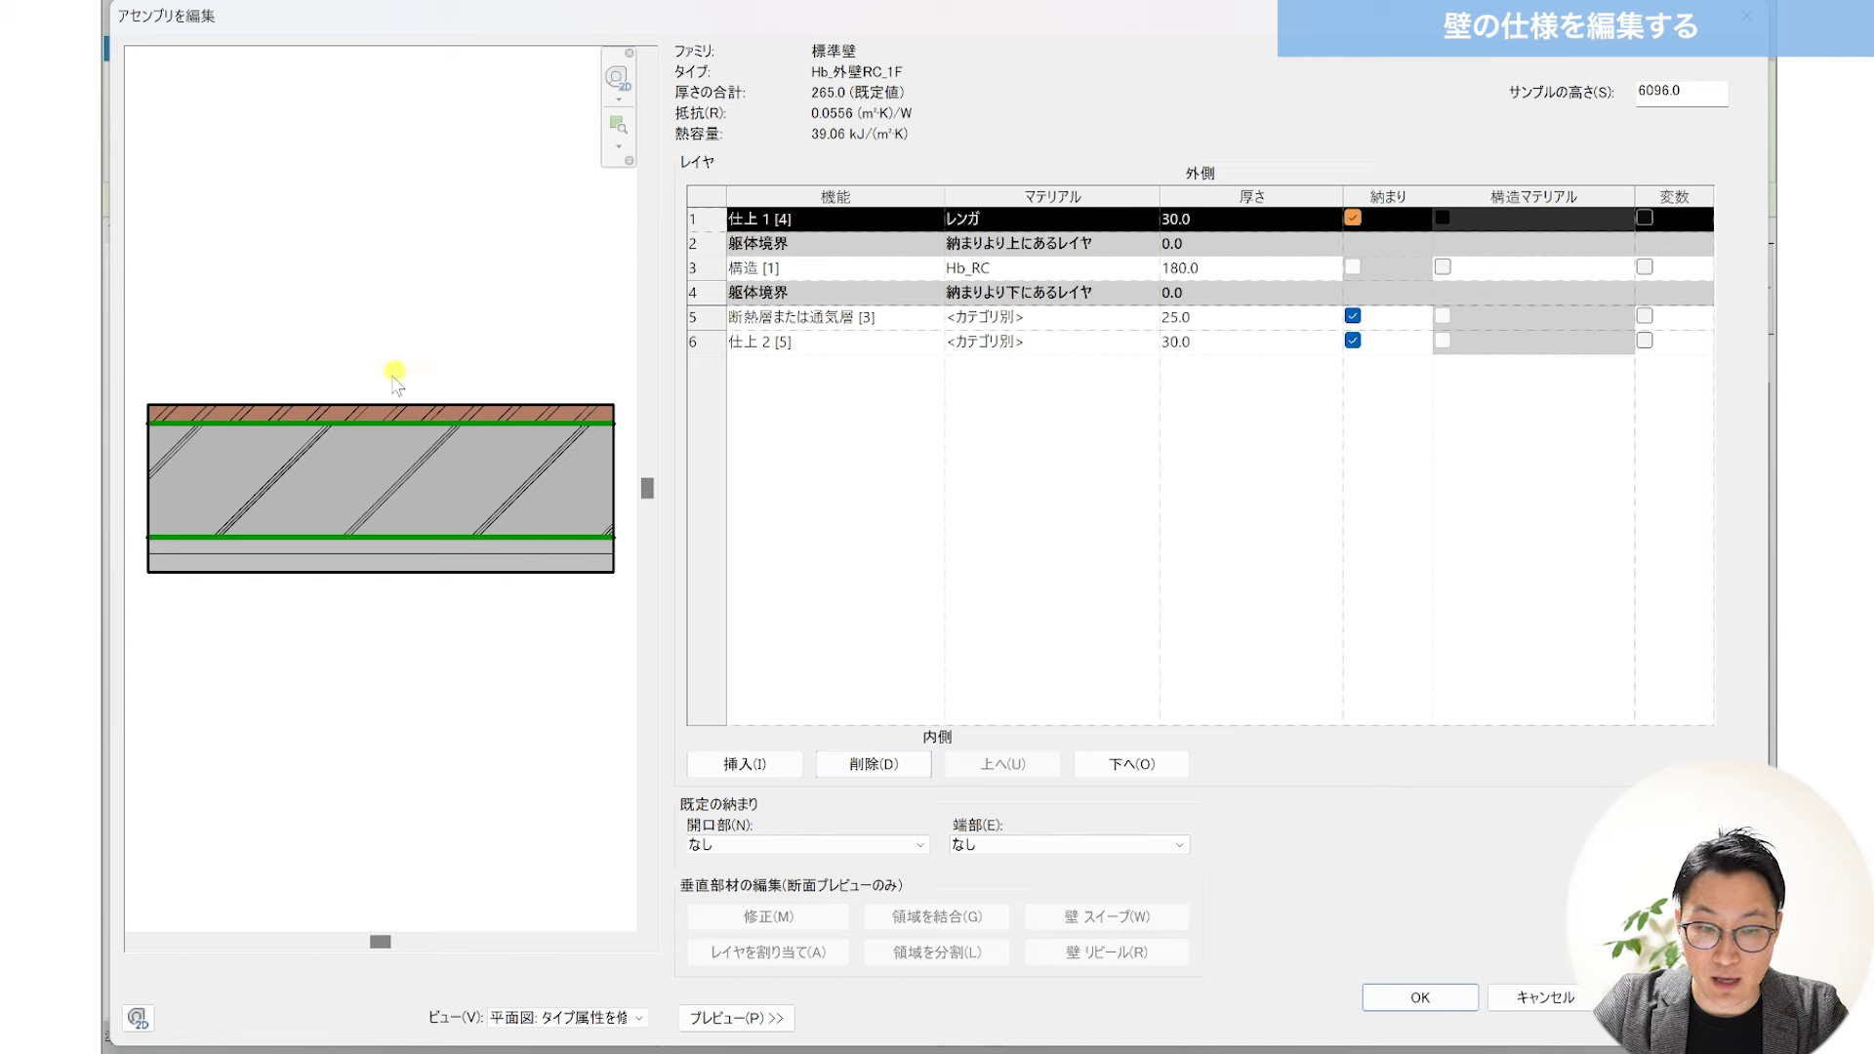
pyautogui.click(693, 349)
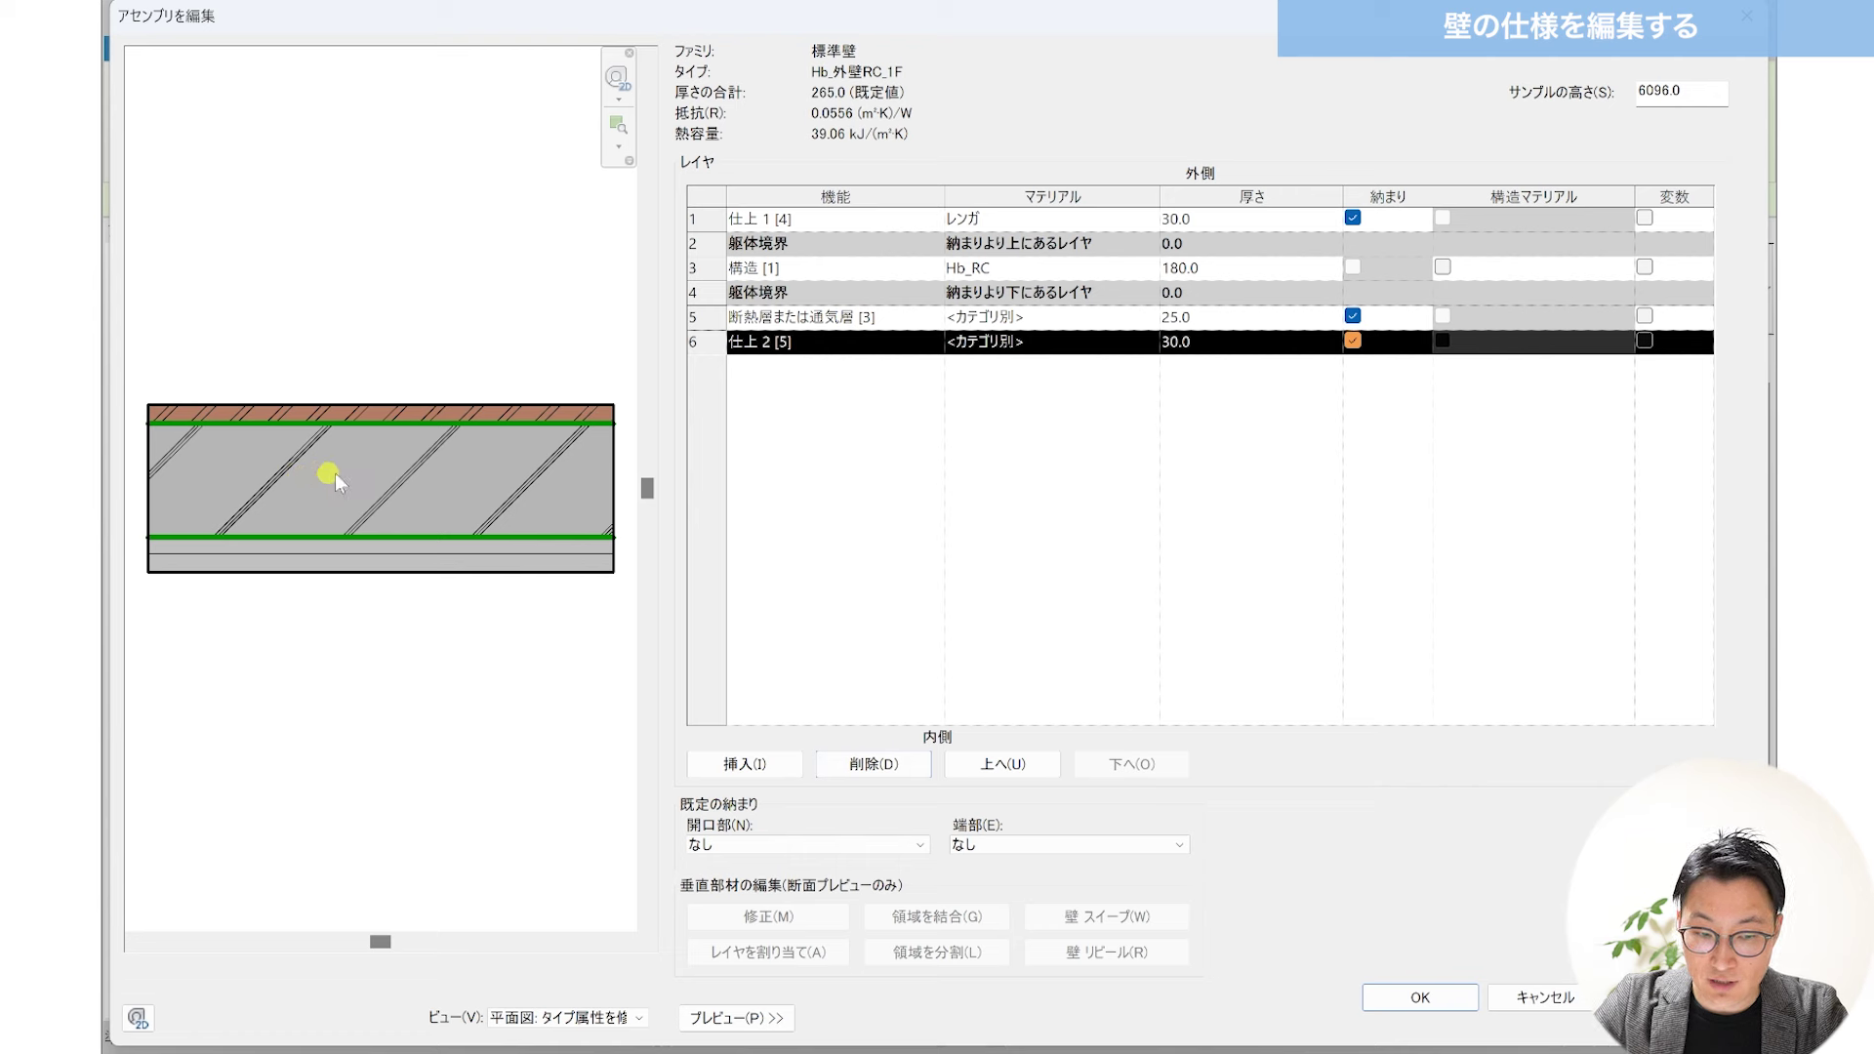
pyautogui.click(720, 267)
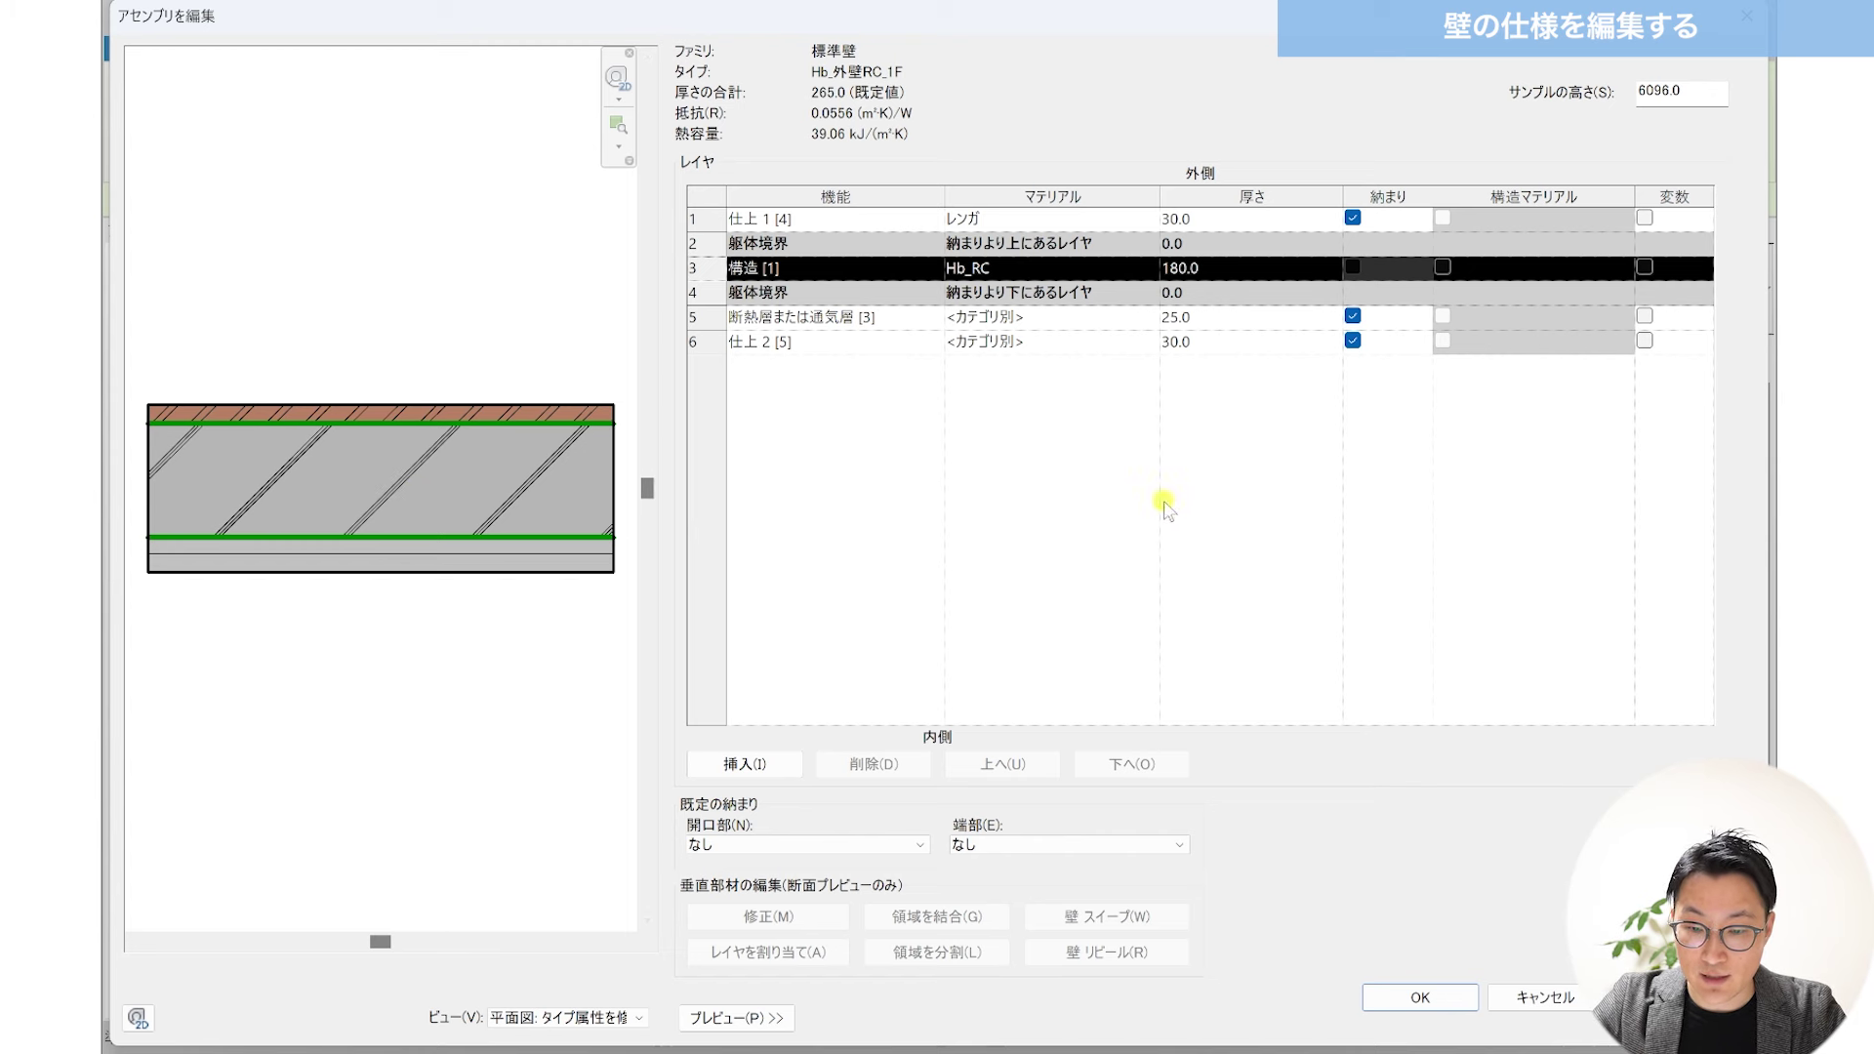
# Step: Accept the layer structure and type properties of Hb_外壁RC_1F, and leave the wall command in the 1階平面図 view
pyautogui.click(1408, 997)
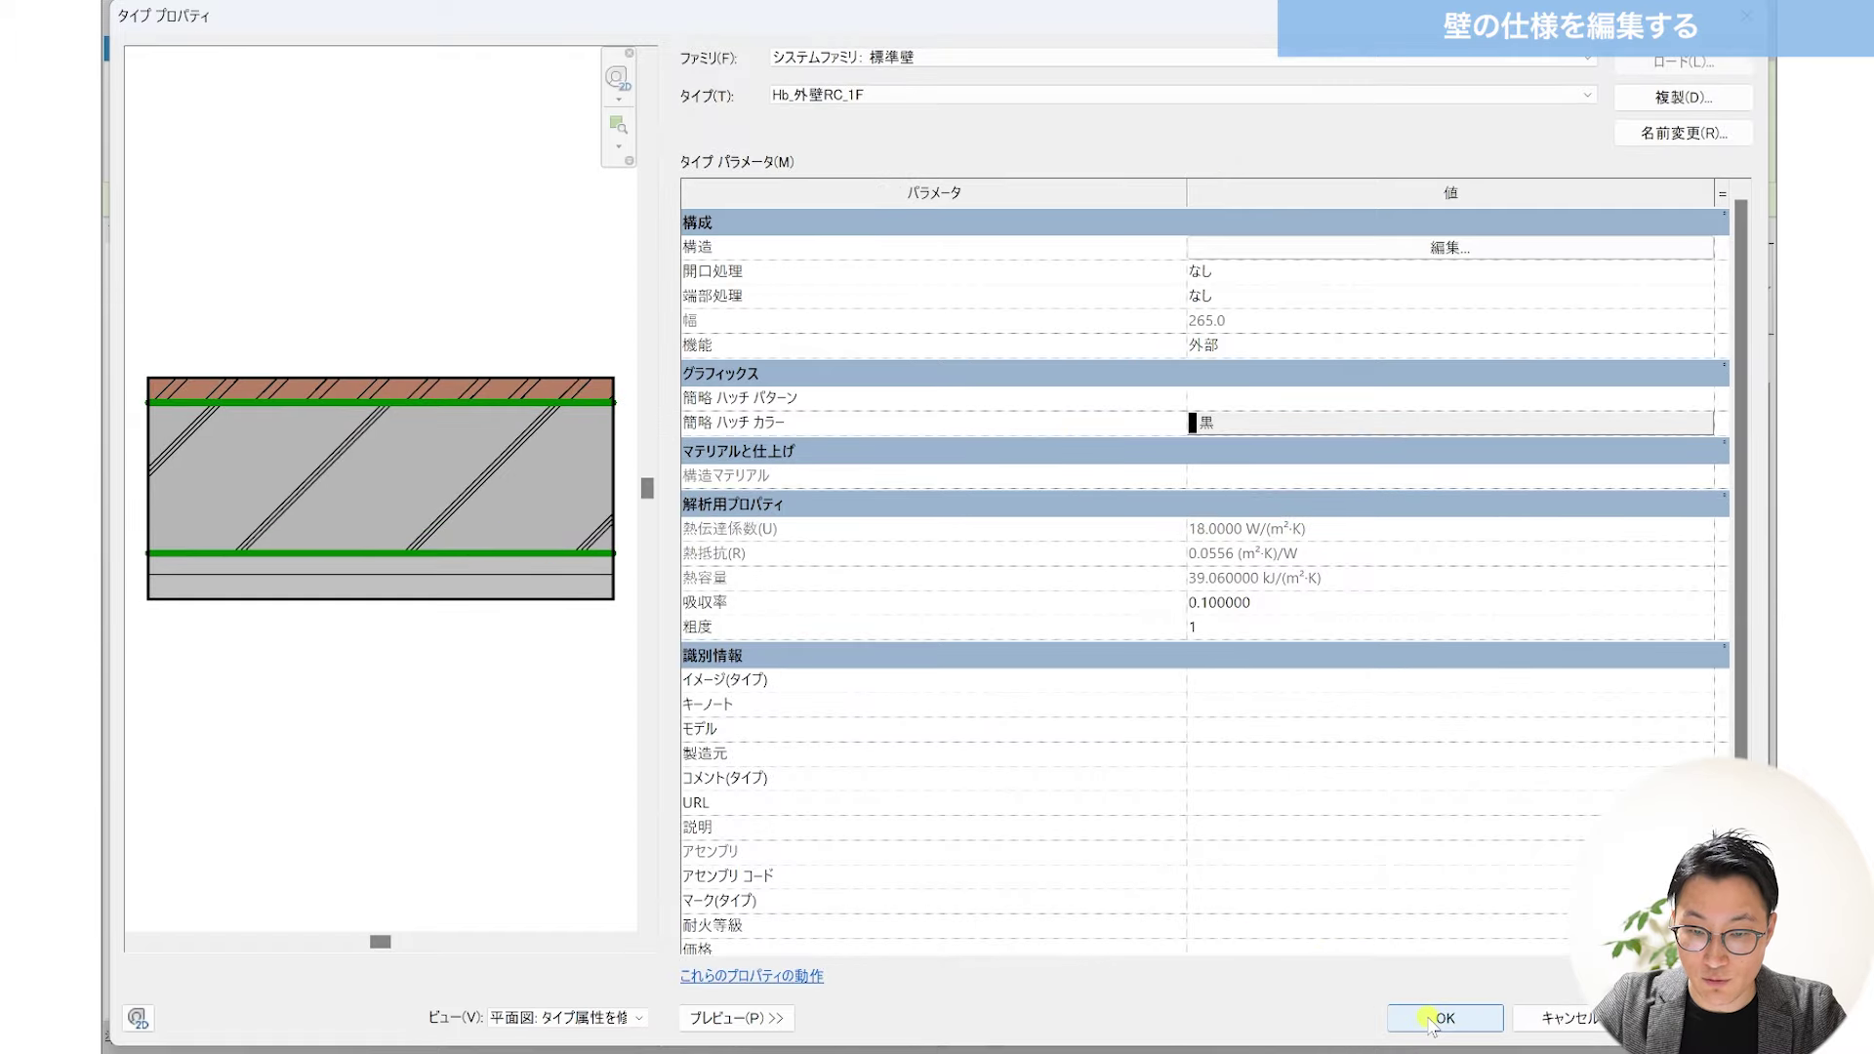
pyautogui.click(1431, 1019)
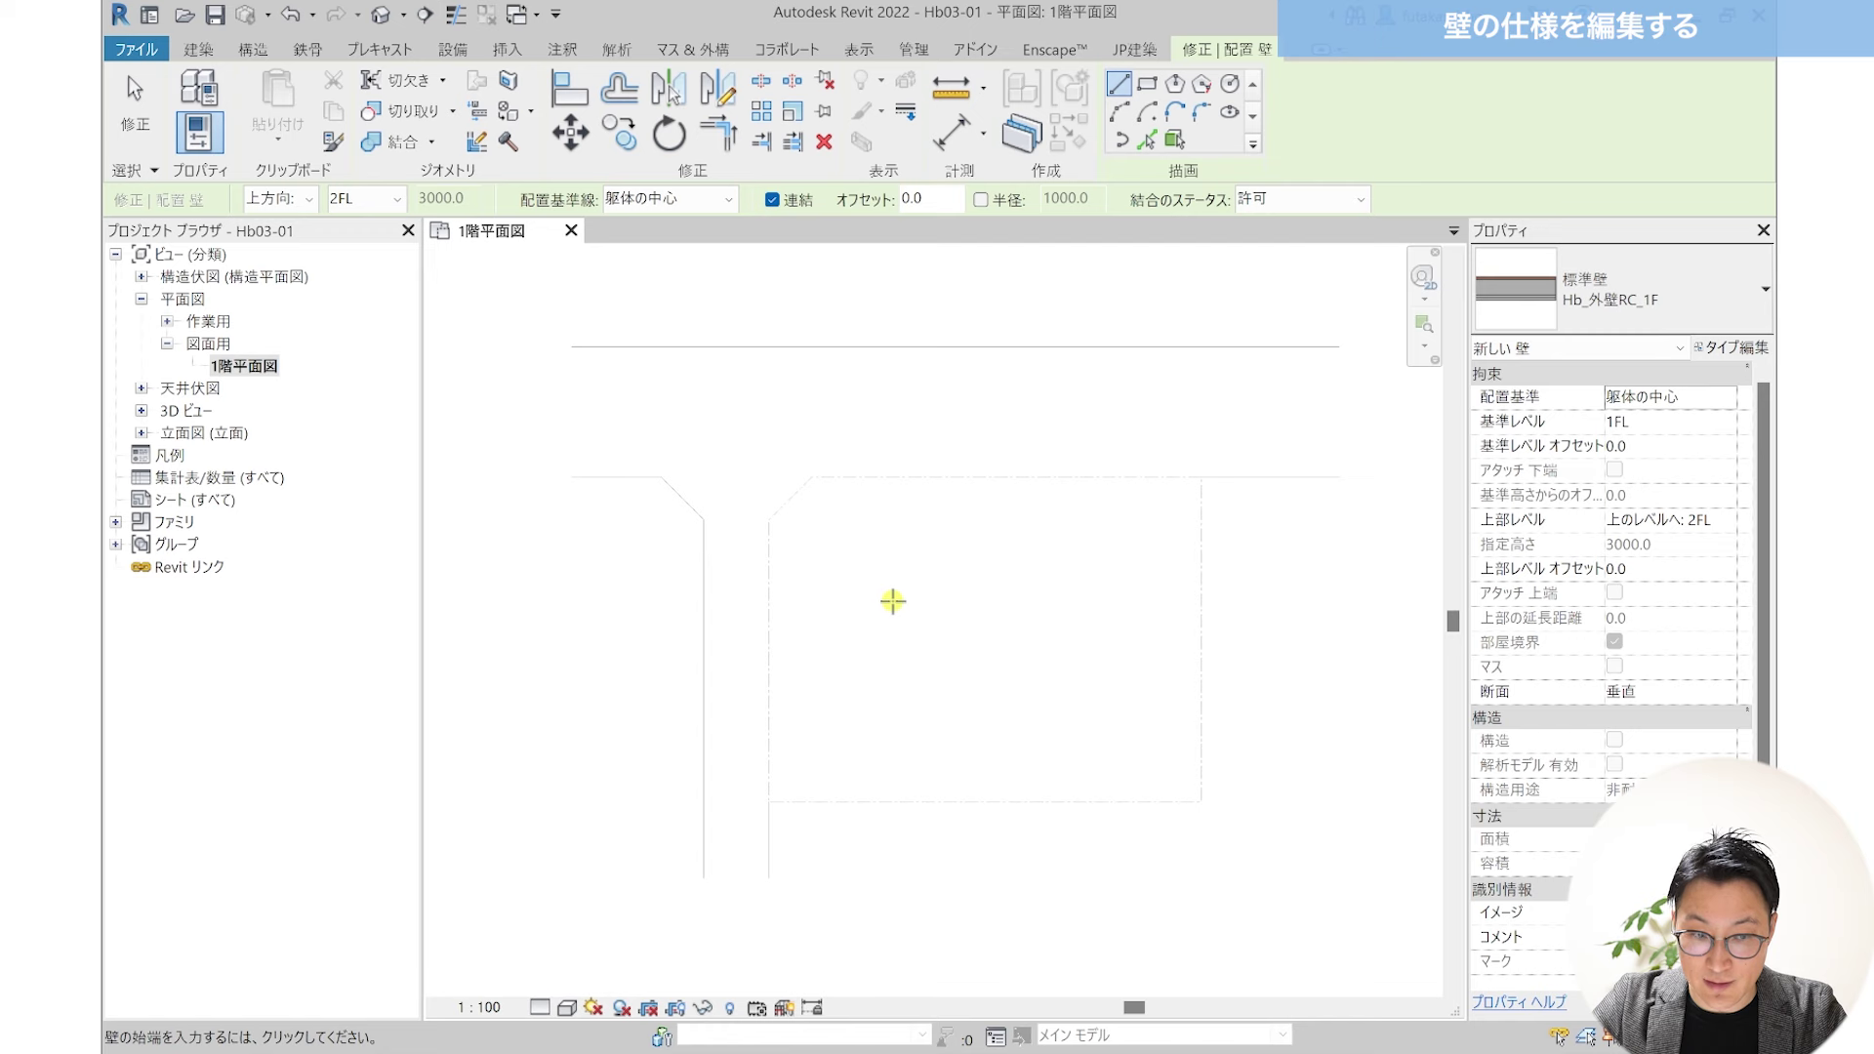
pyautogui.click(145, 121)
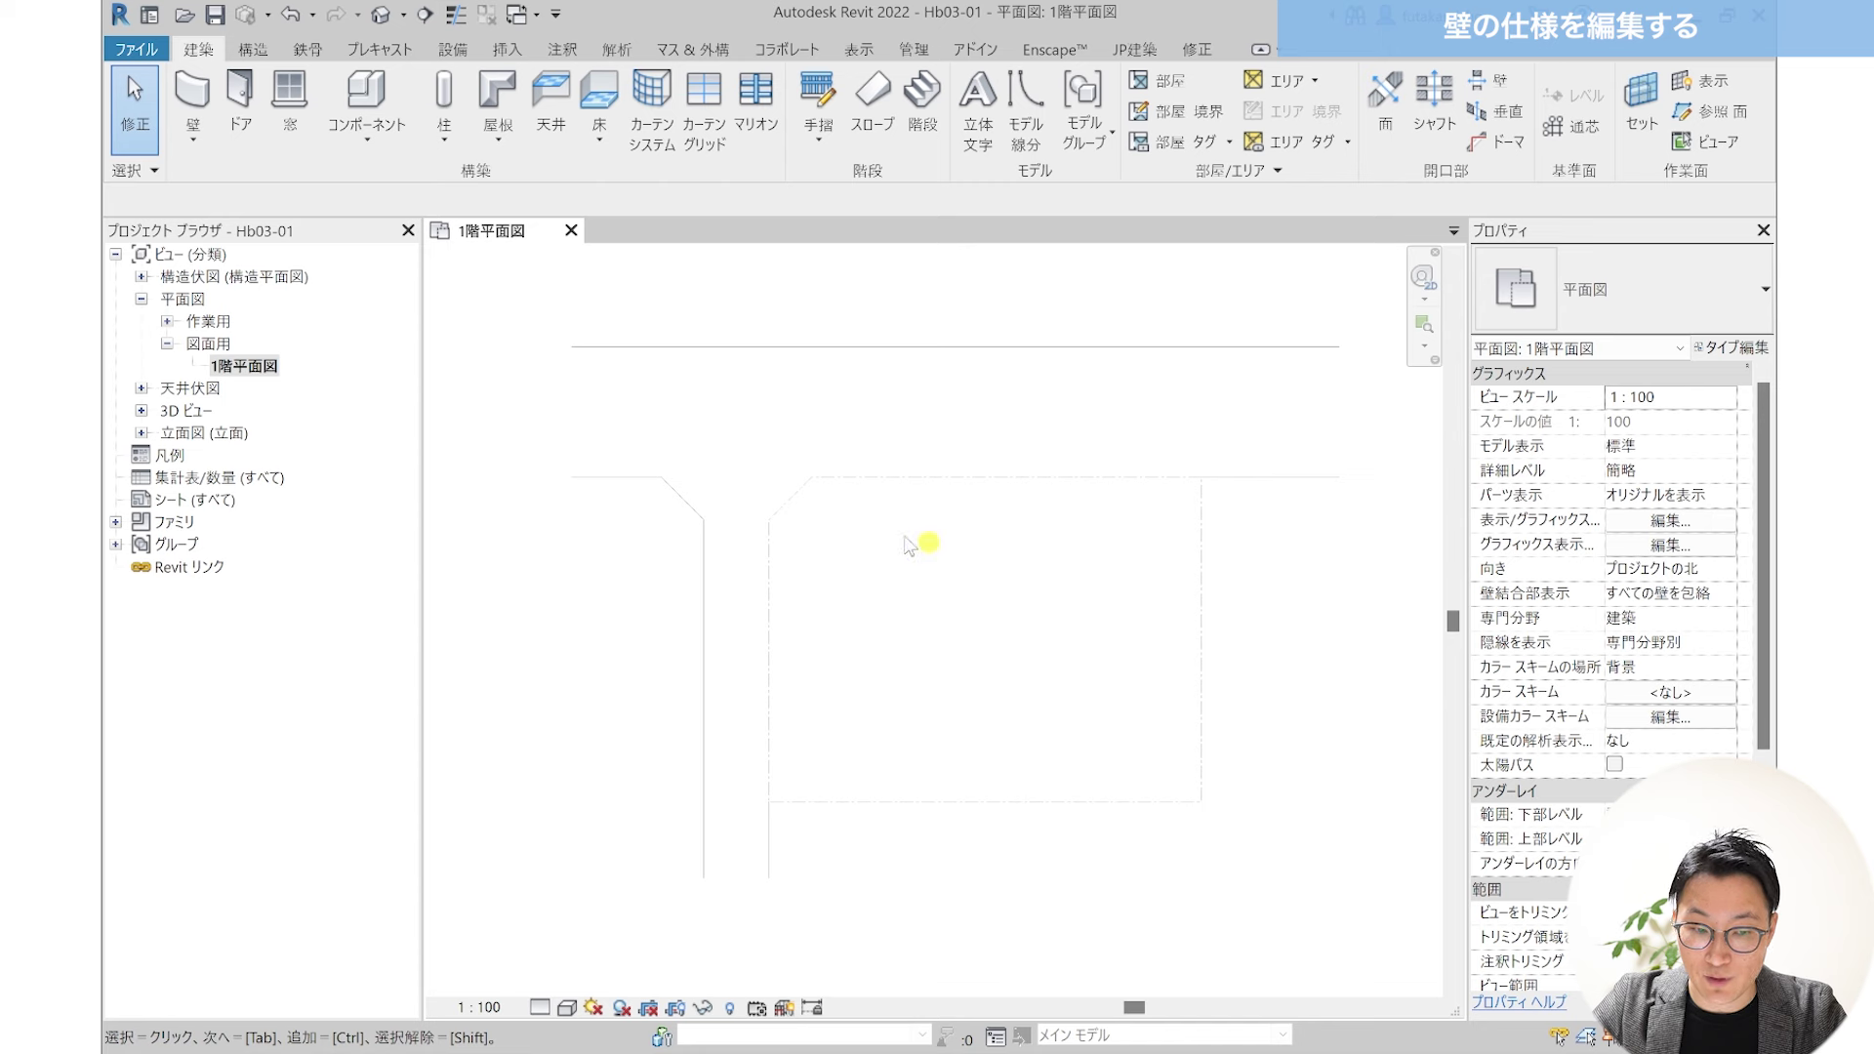
pyautogui.click(234, 367)
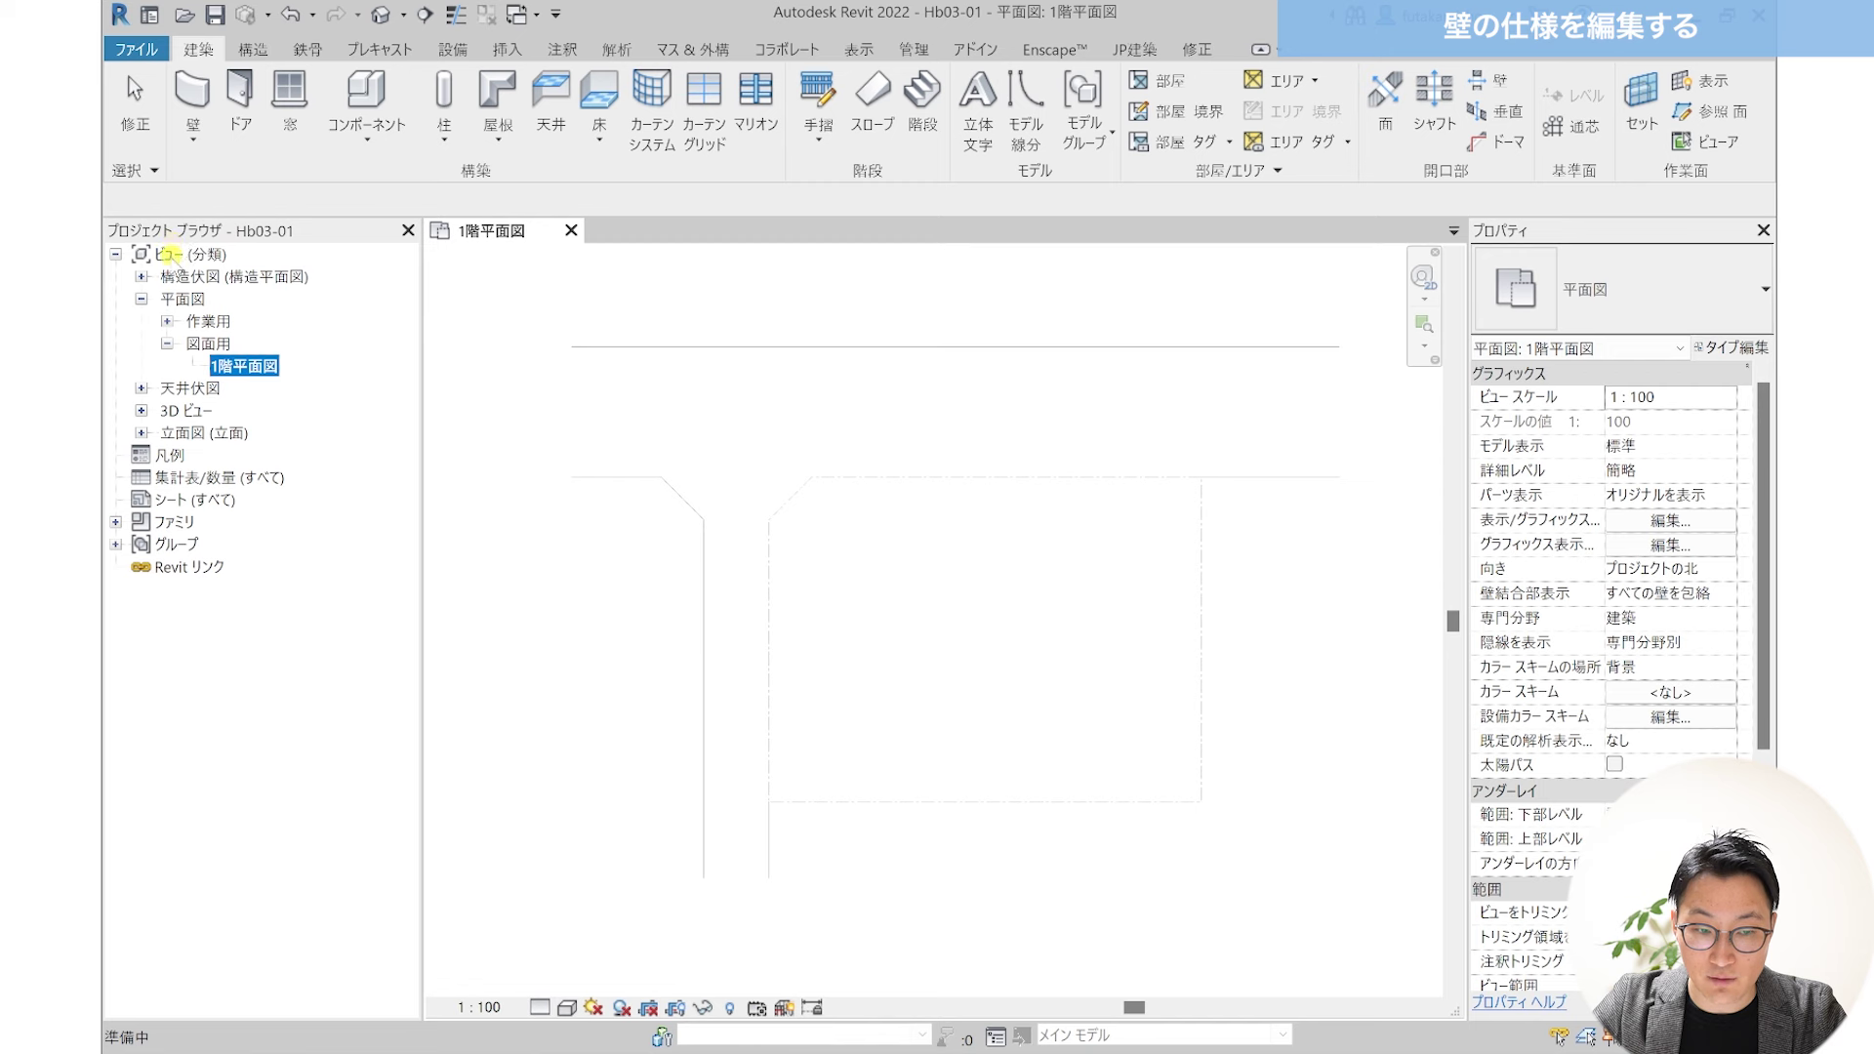
# Step: Collapse the whole project browser tree and expand ファミリ, 壁 and 標準壁 to list the basic wall types
pyautogui.rightClick(205, 345)
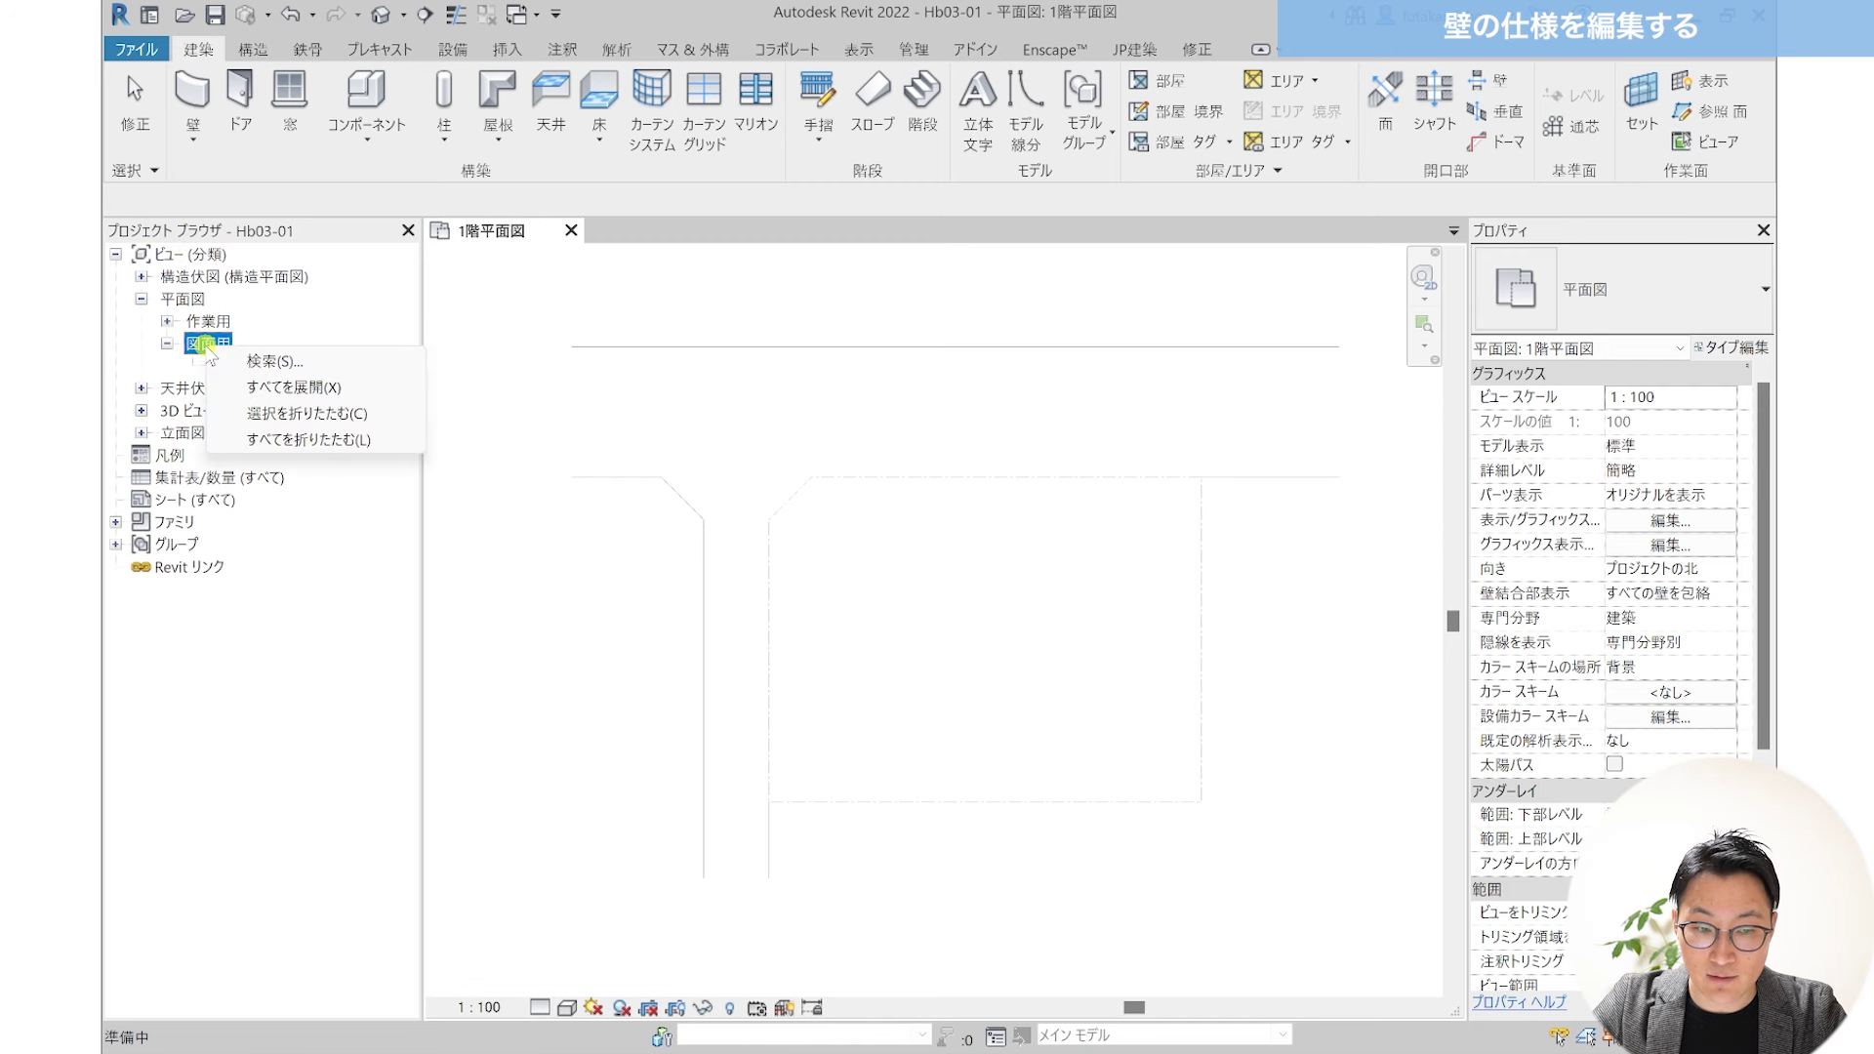
pyautogui.click(369, 442)
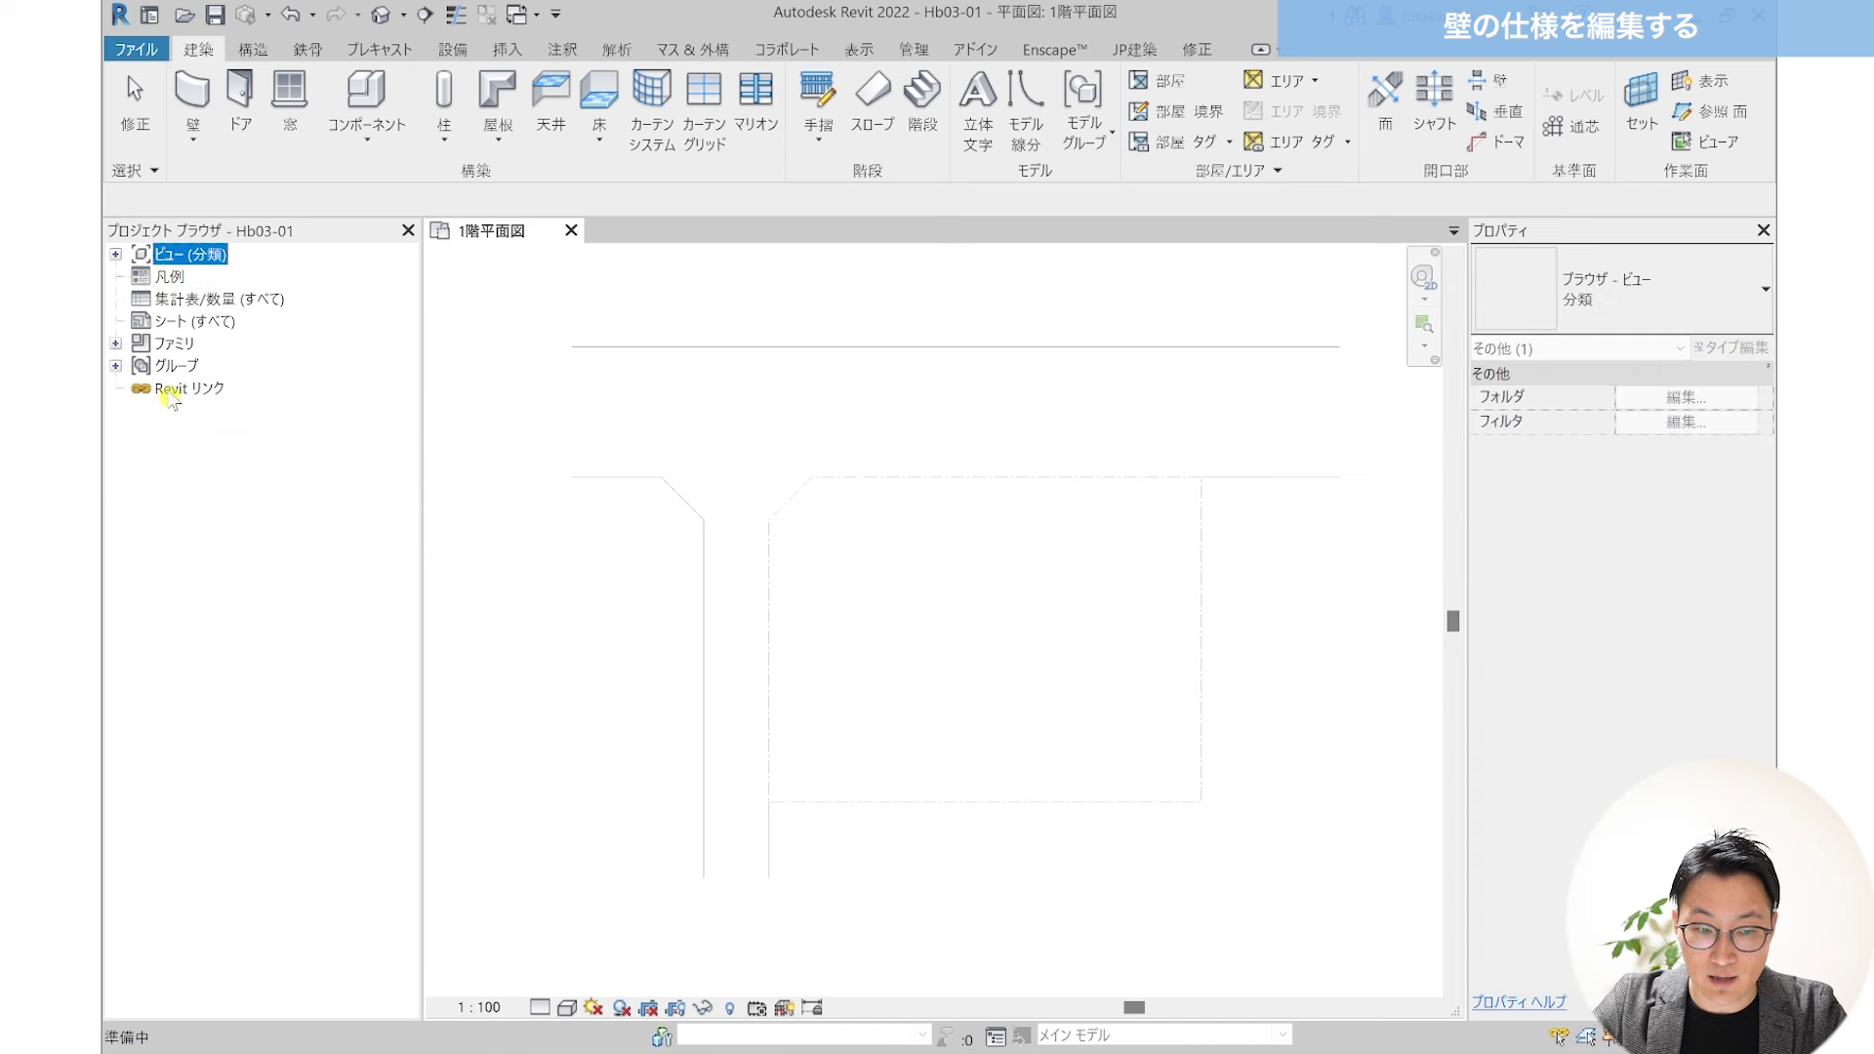
pyautogui.click(136, 348)
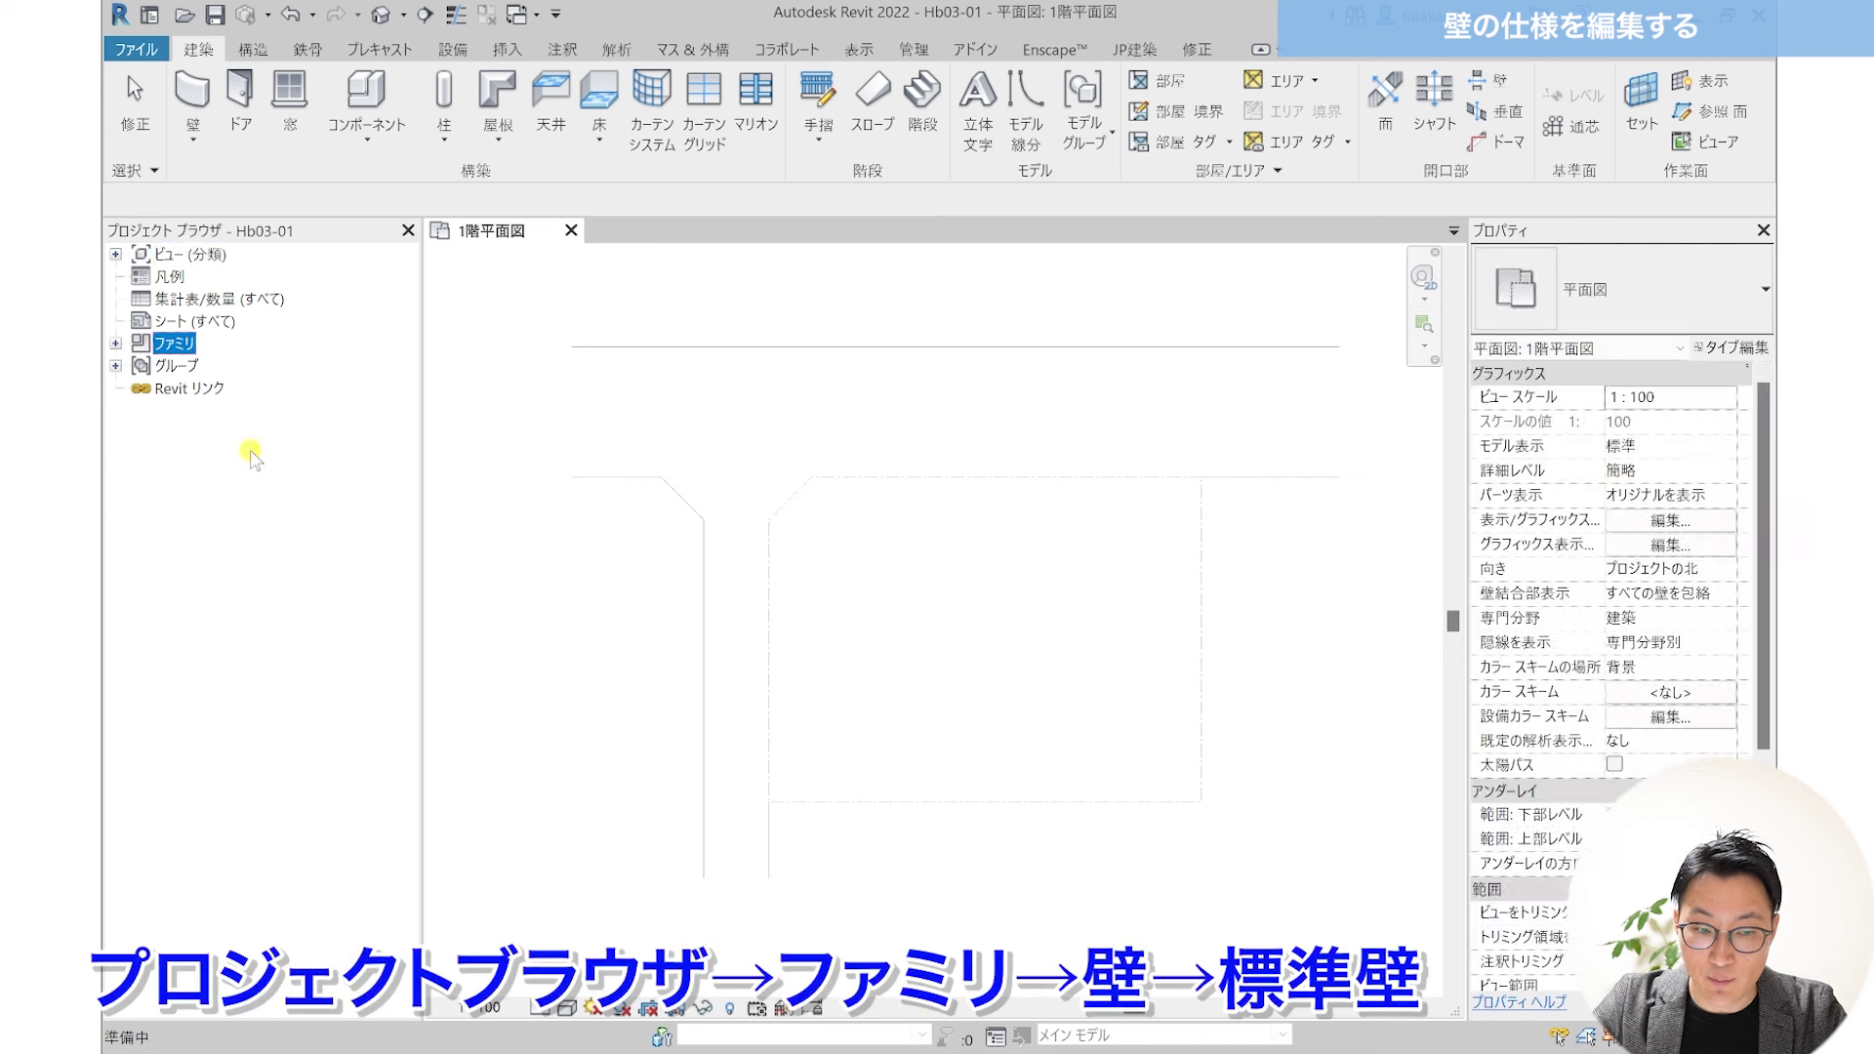
pyautogui.click(115, 344)
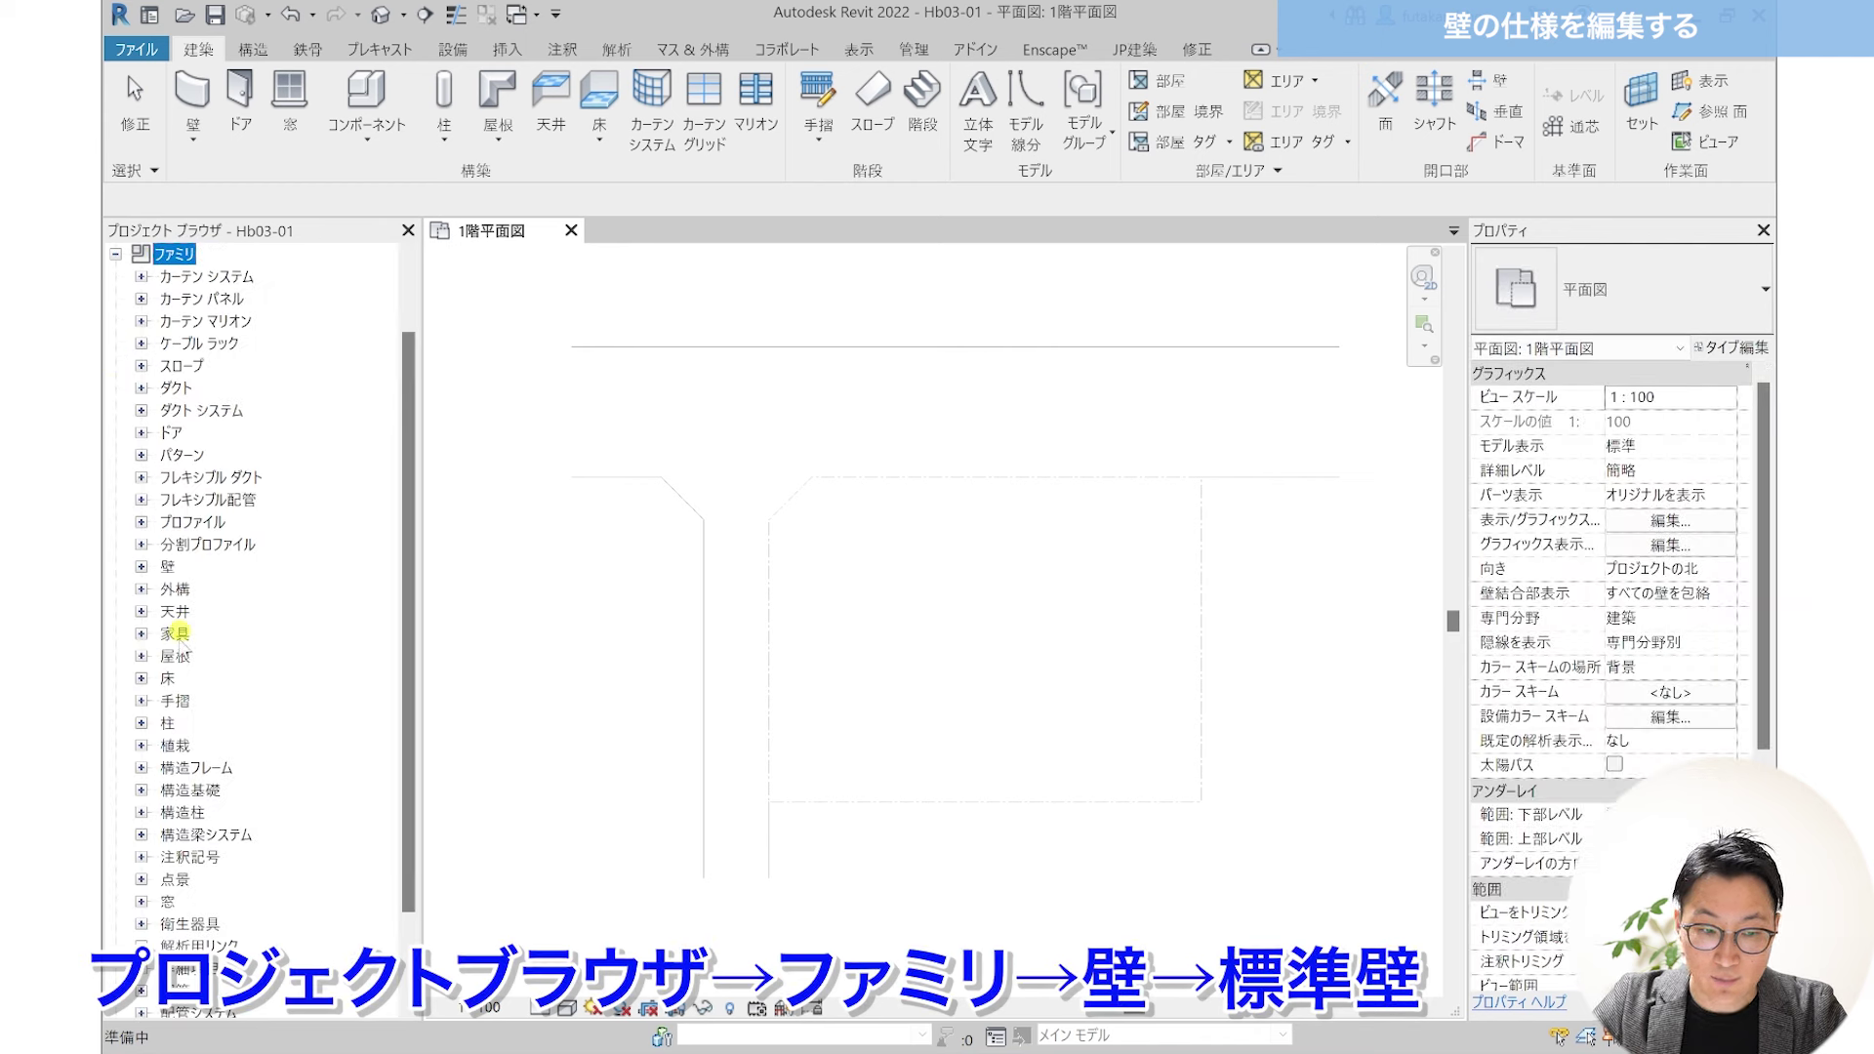
pyautogui.click(168, 724)
pyautogui.click(168, 566)
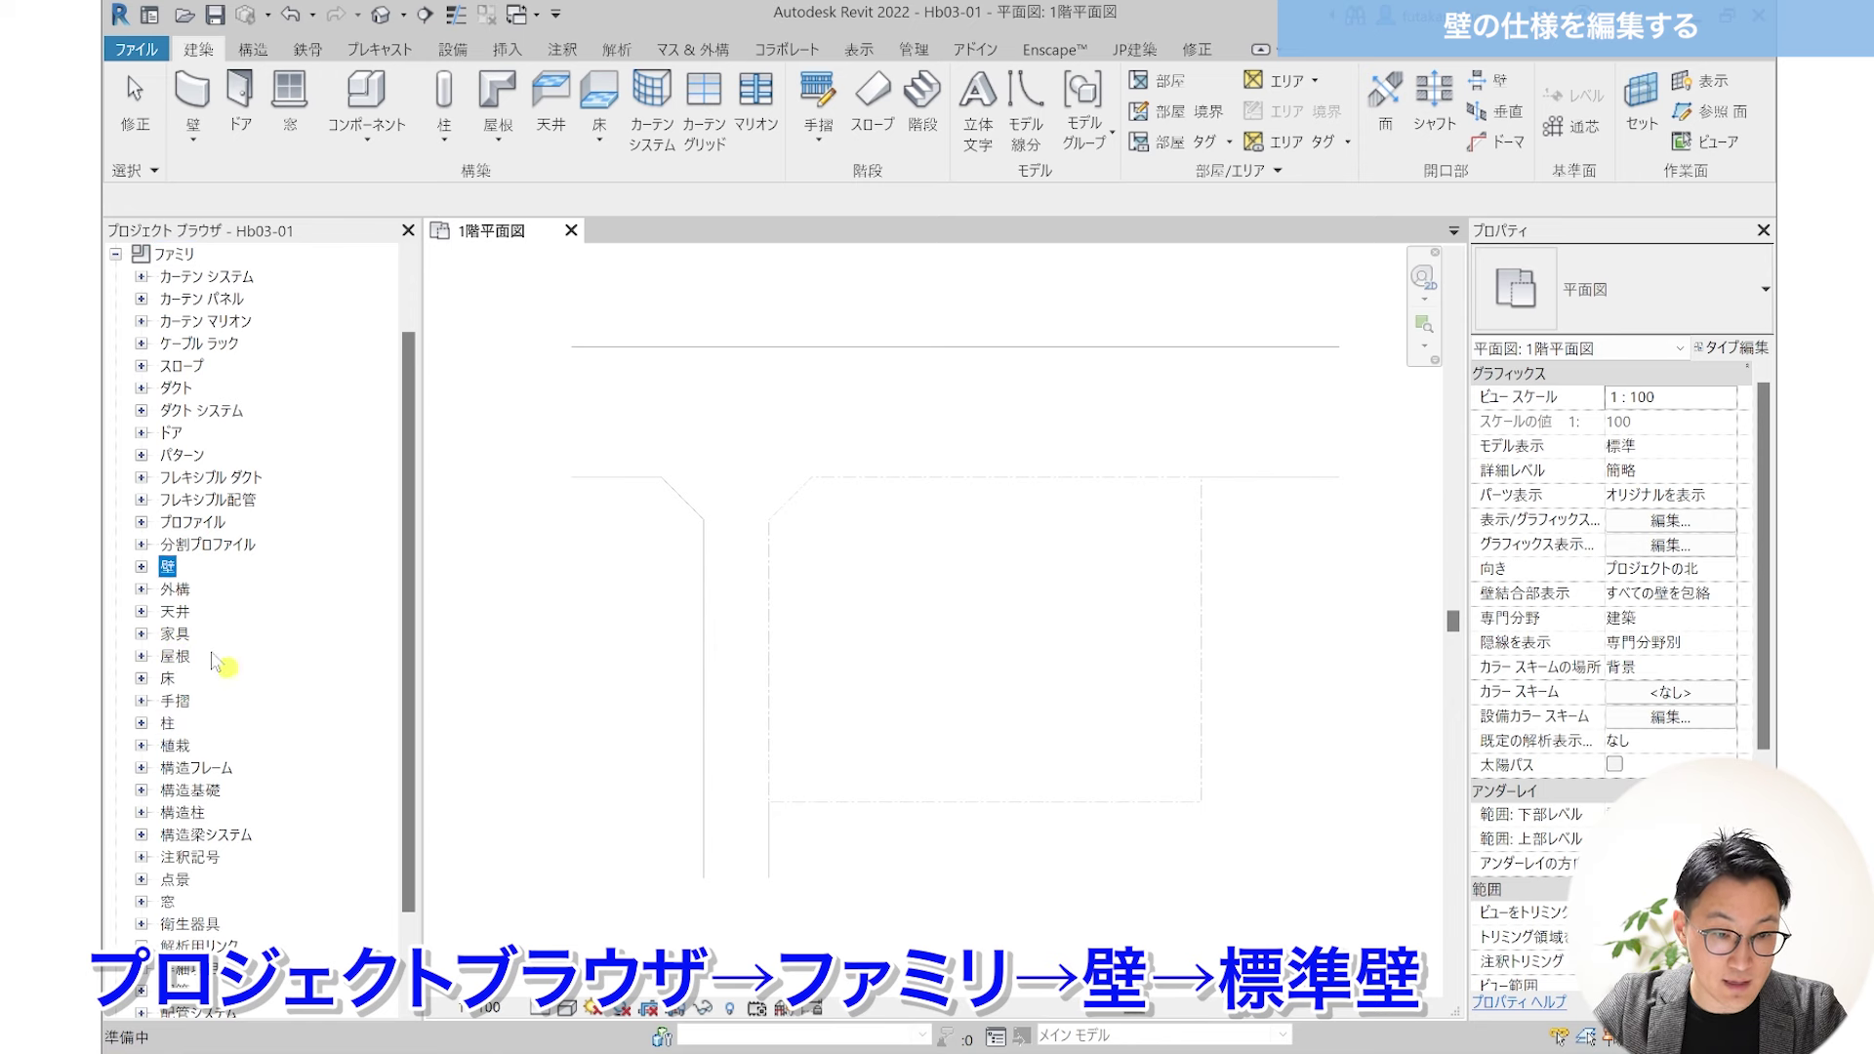
pyautogui.click(142, 566)
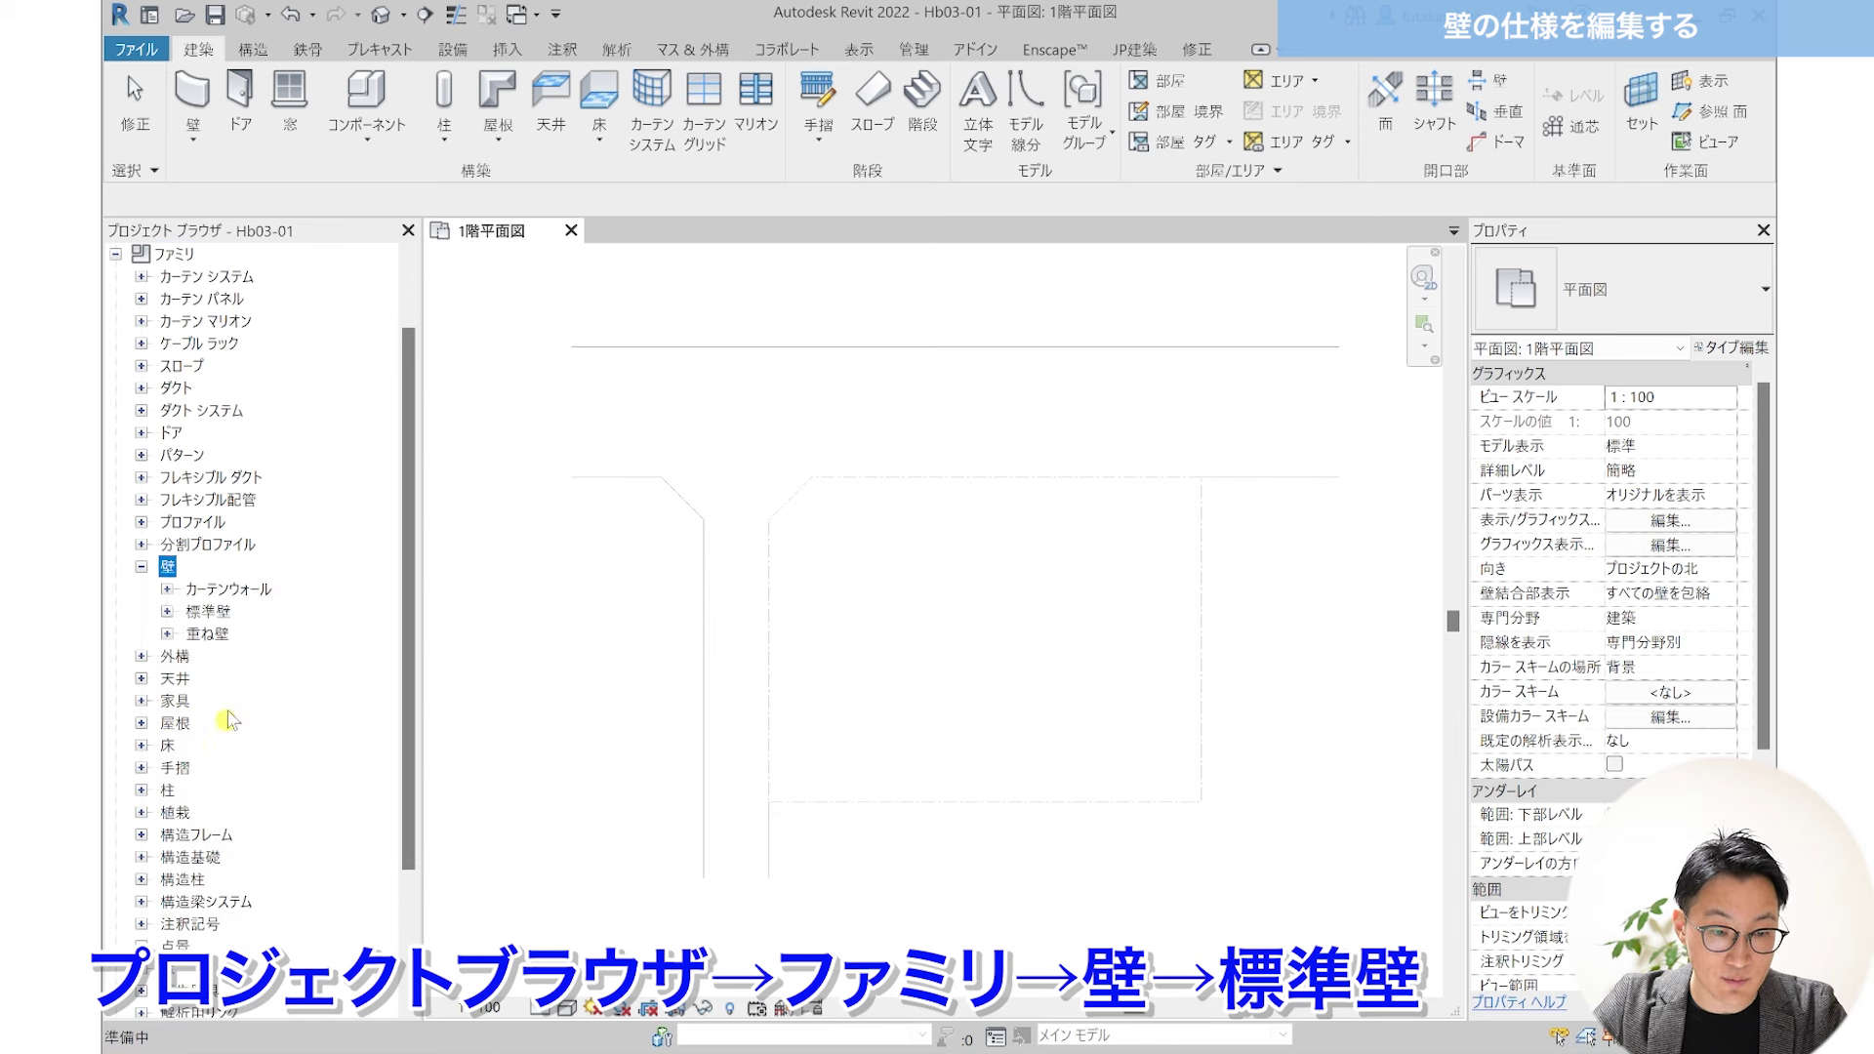
pyautogui.click(208, 611)
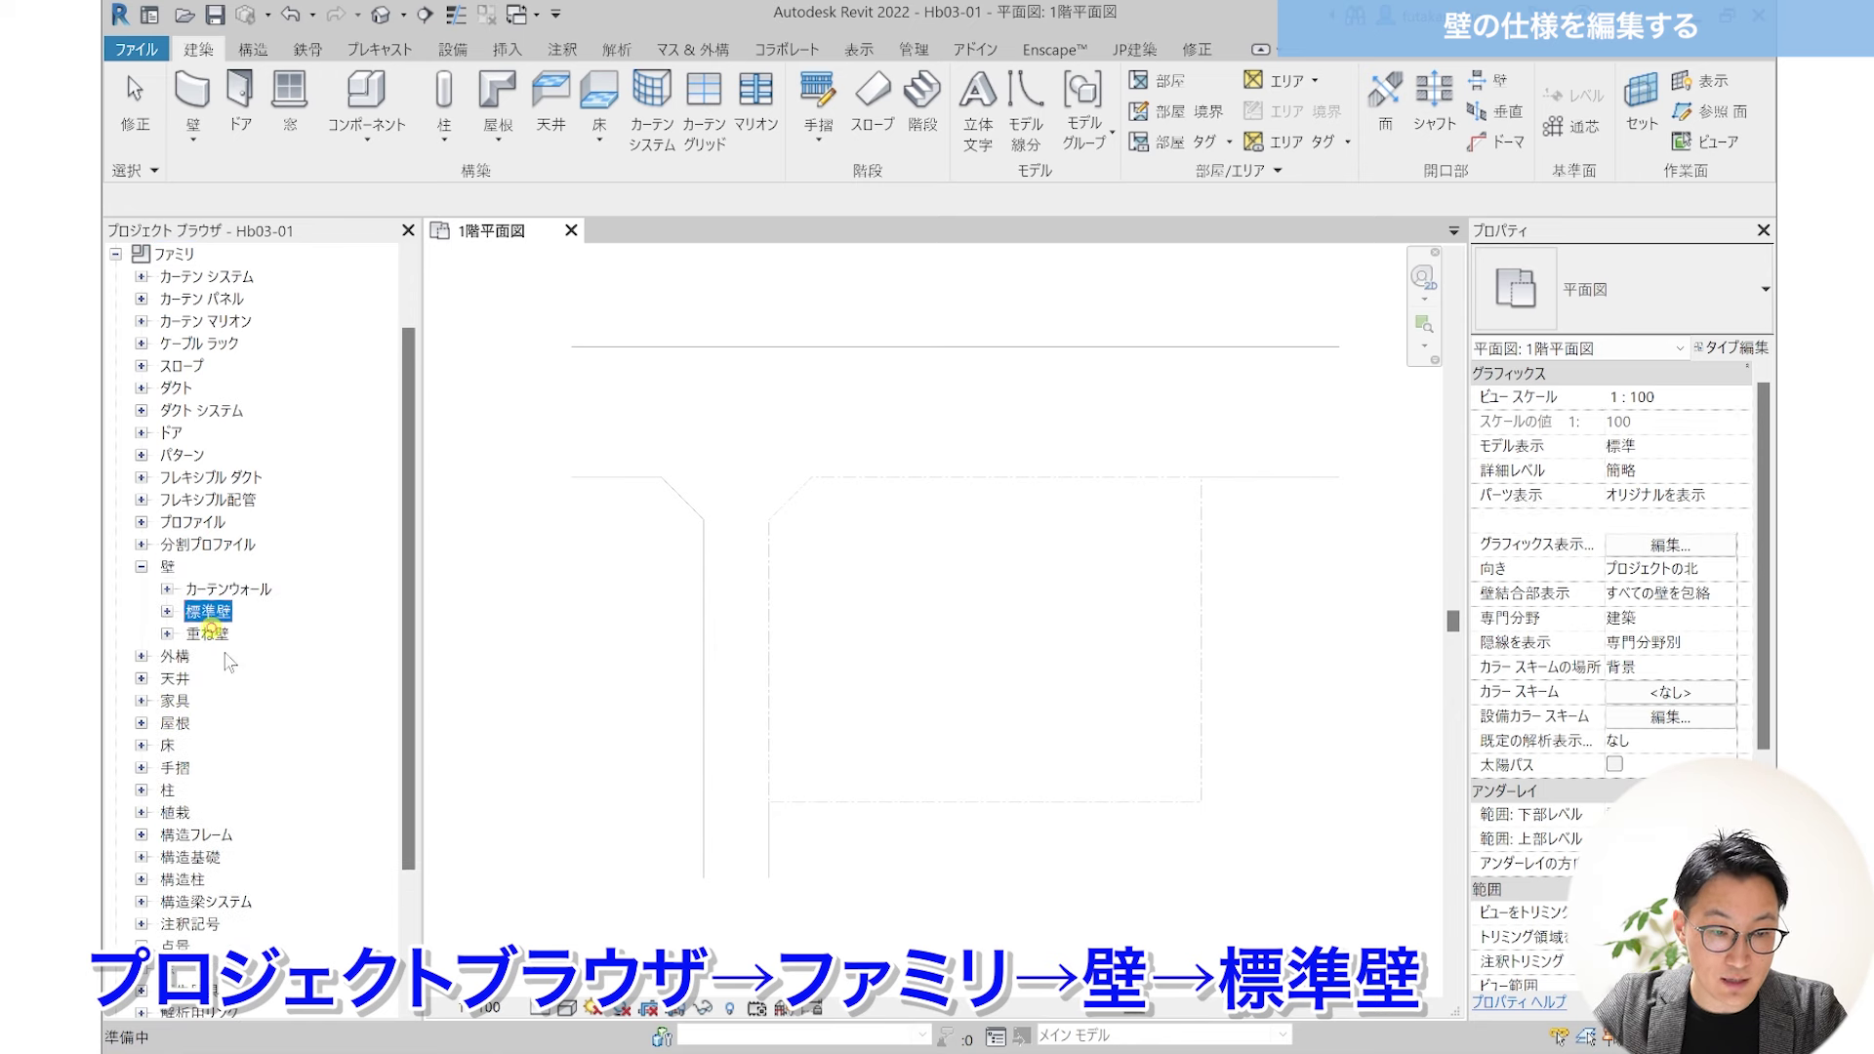
pyautogui.click(167, 612)
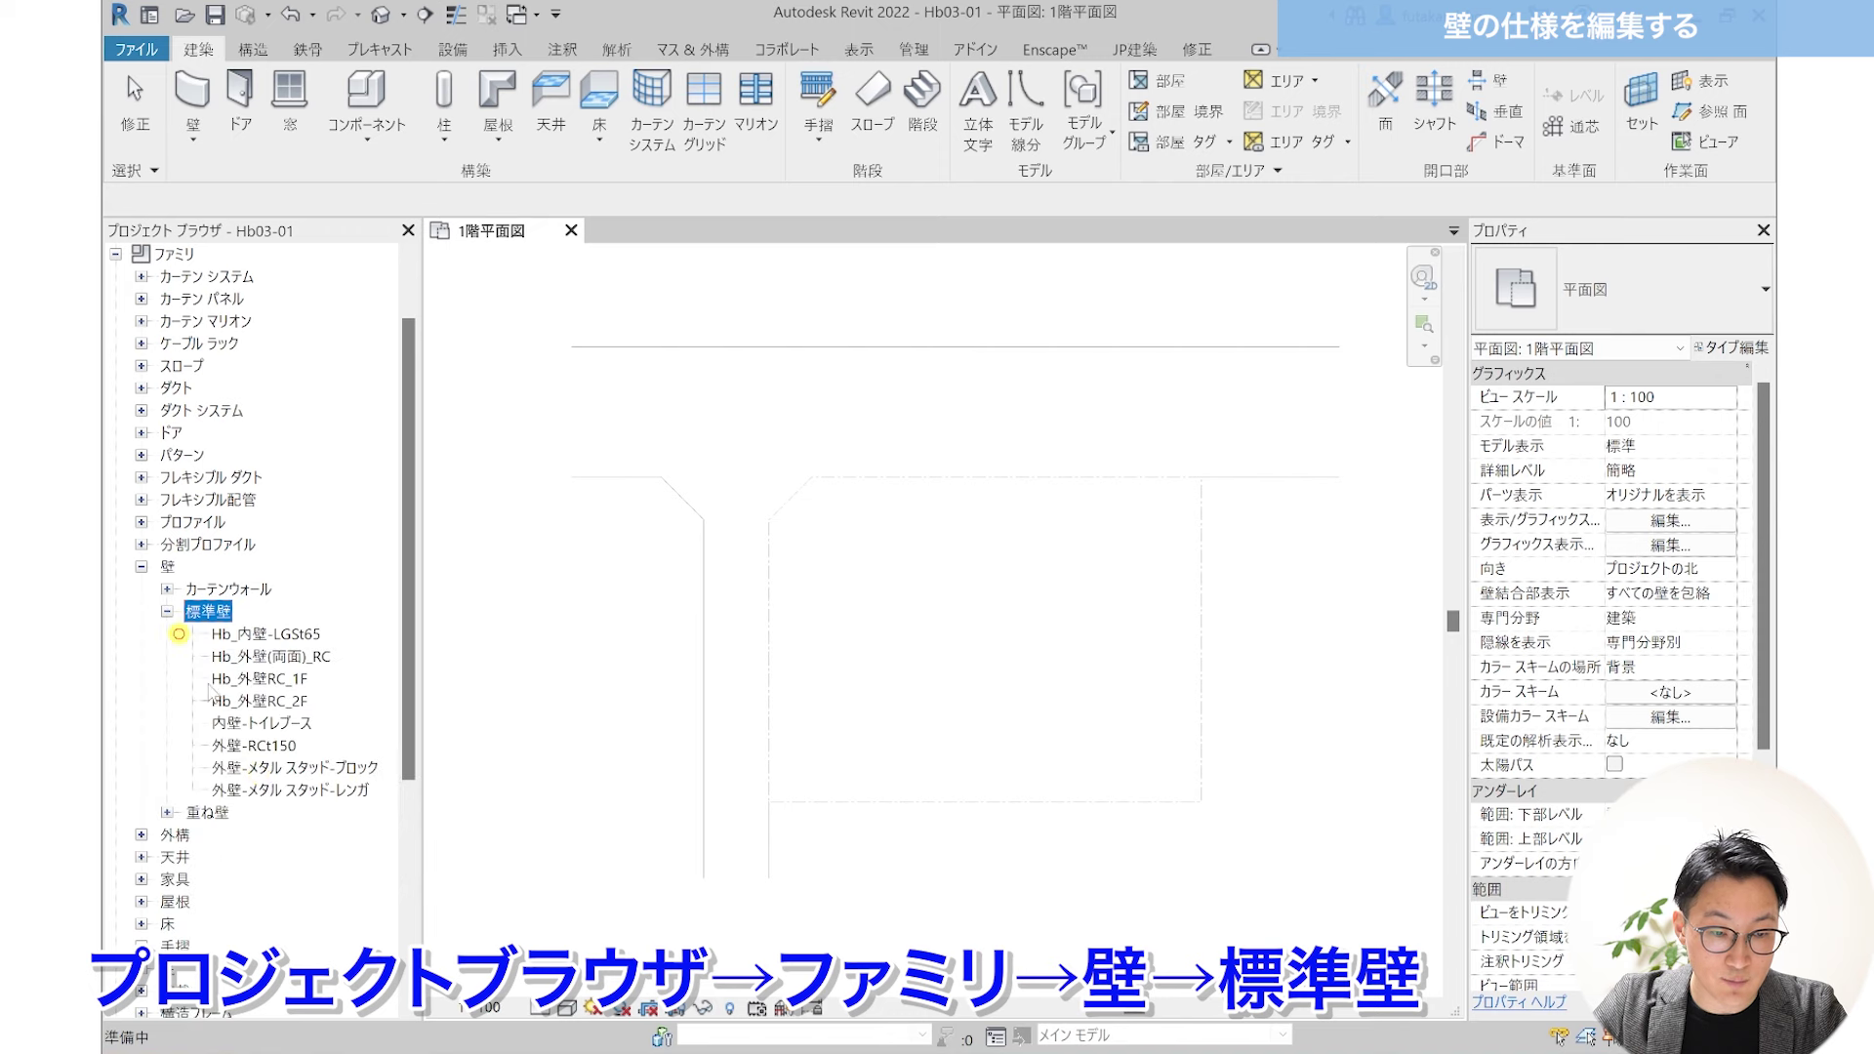
# Step: Look through the basic wall types and open the type properties and layer structure of Hb_外壁RC_1F
pyautogui.click(272, 636)
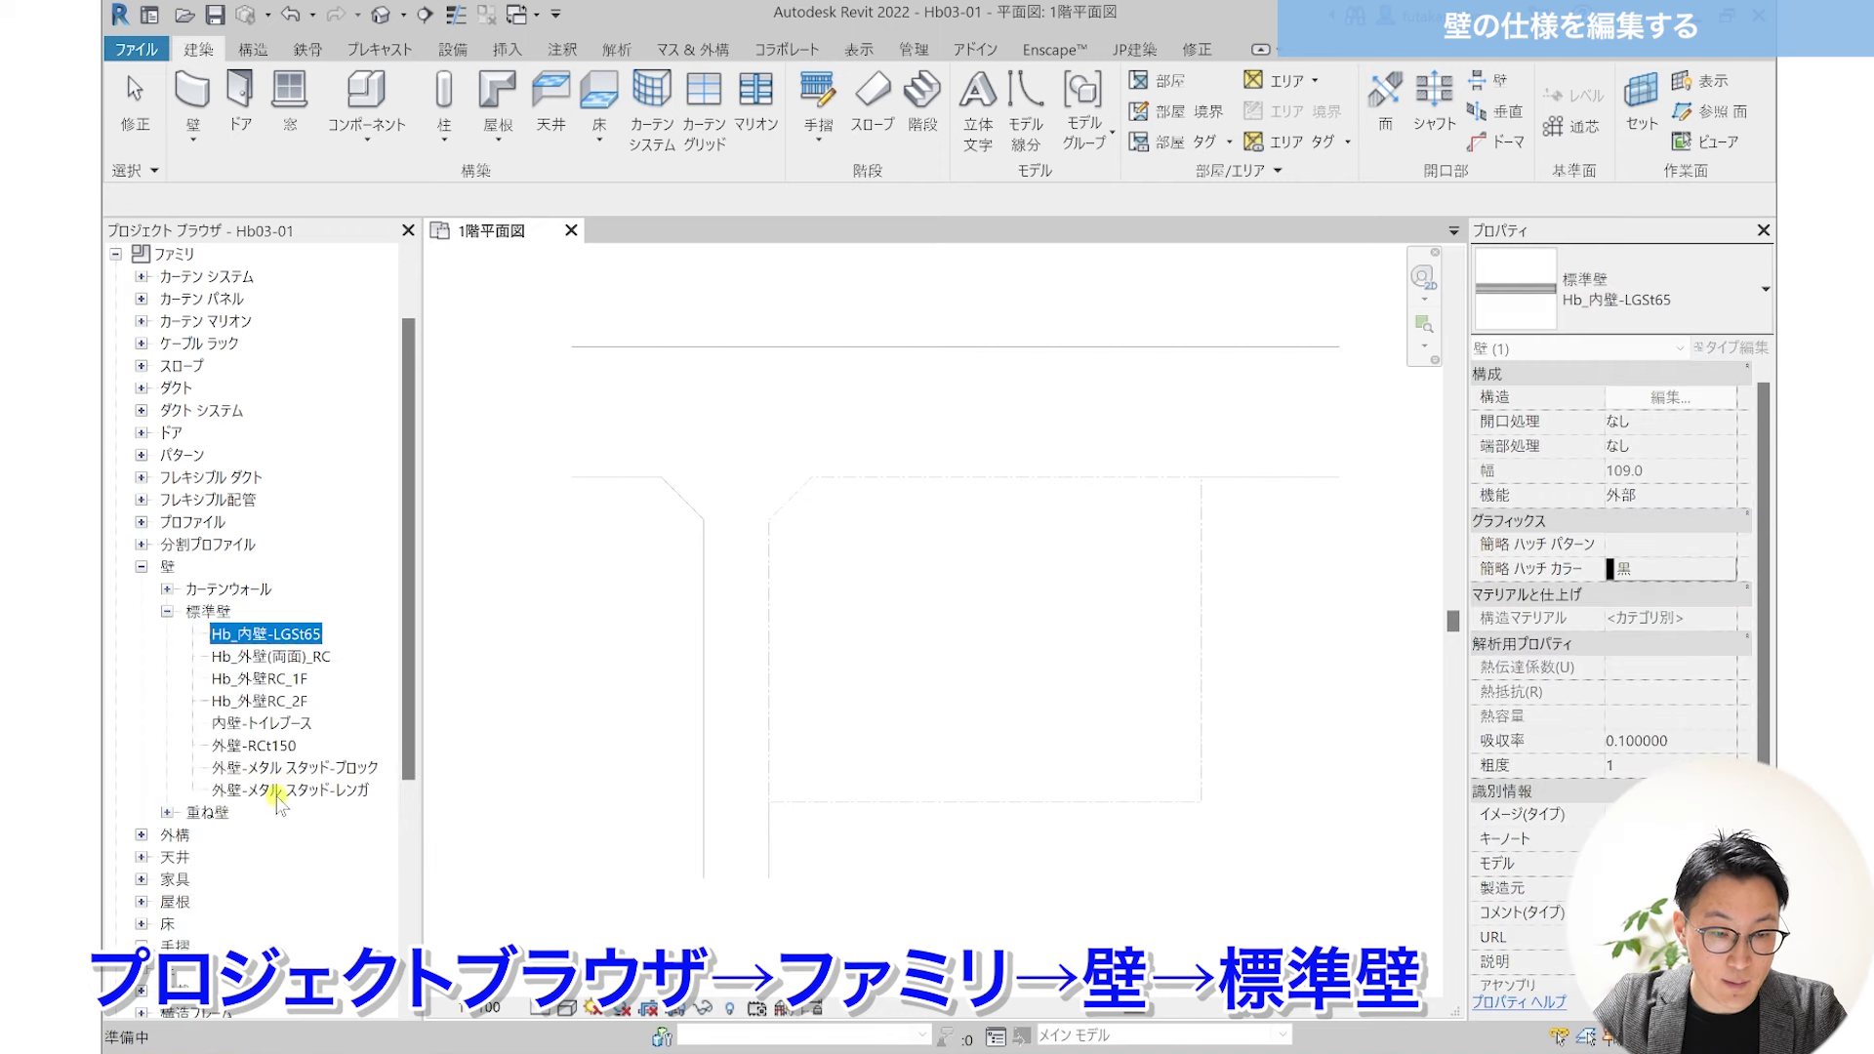
pyautogui.click(274, 656)
pyautogui.click(262, 679)
pyautogui.click(268, 767)
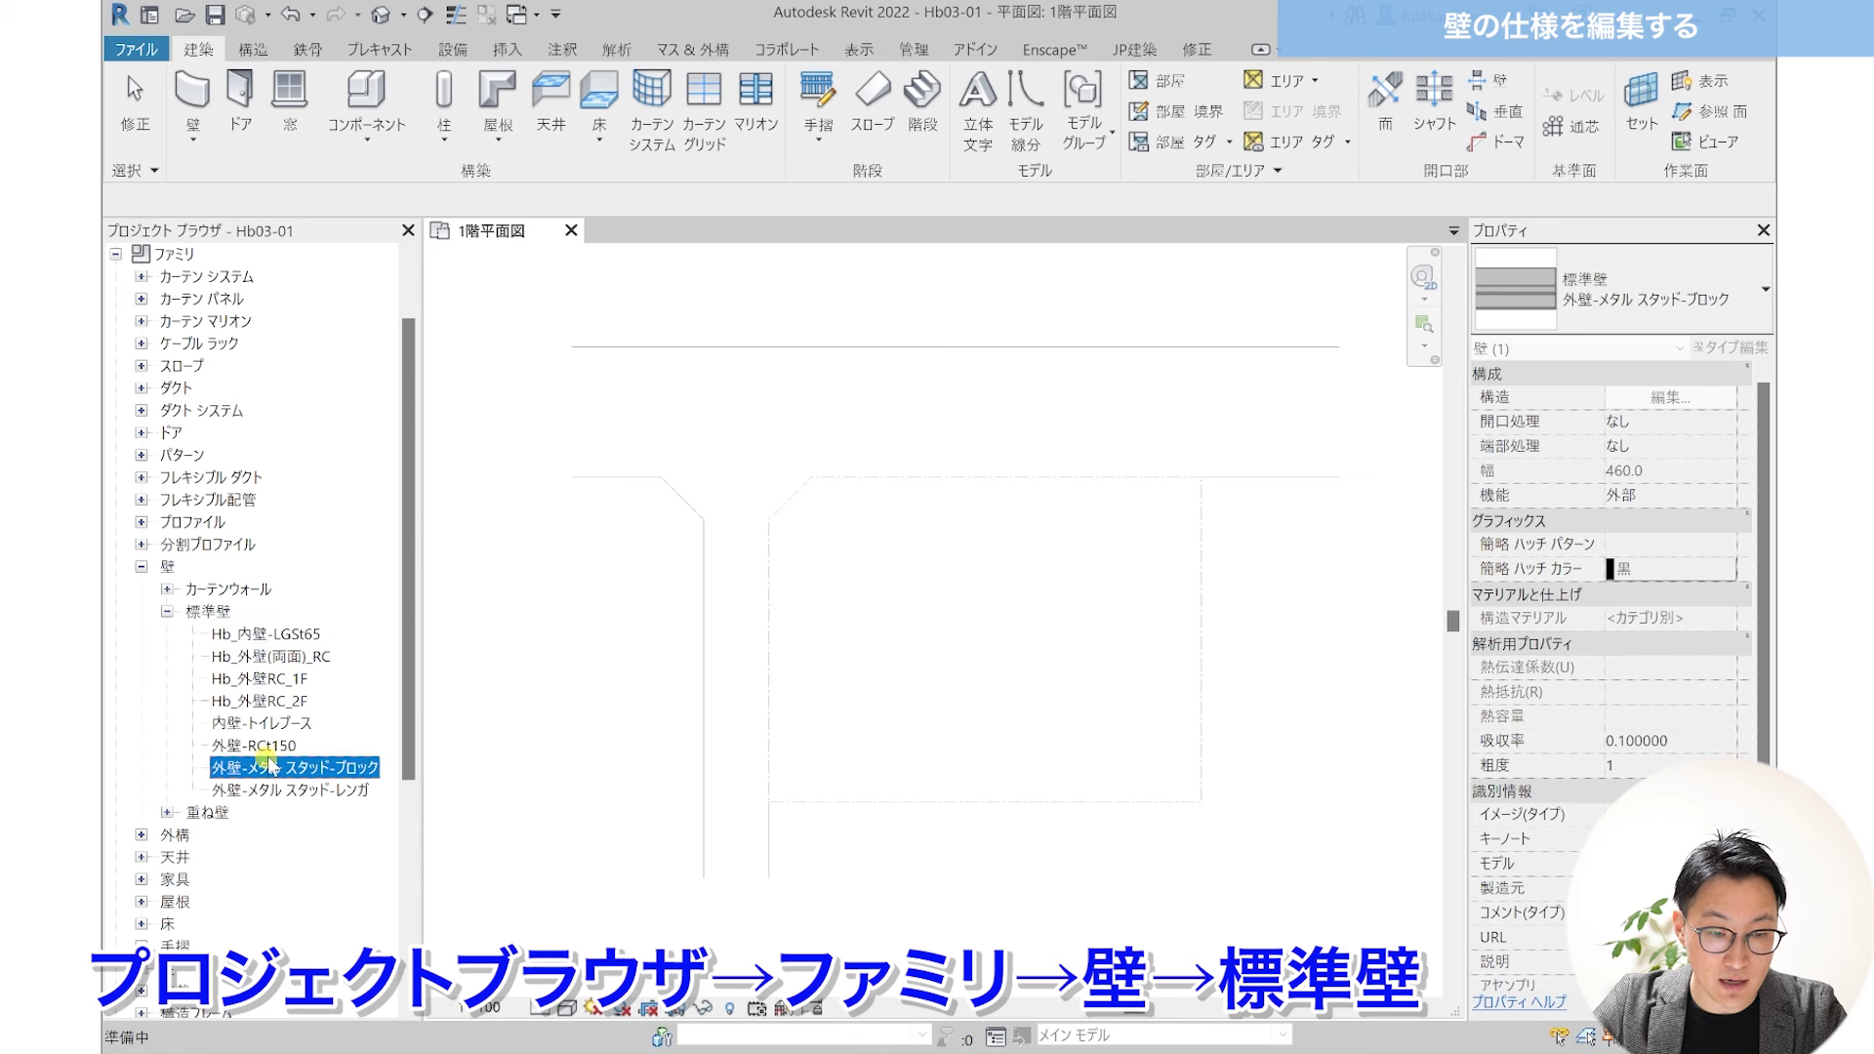
pyautogui.click(269, 679)
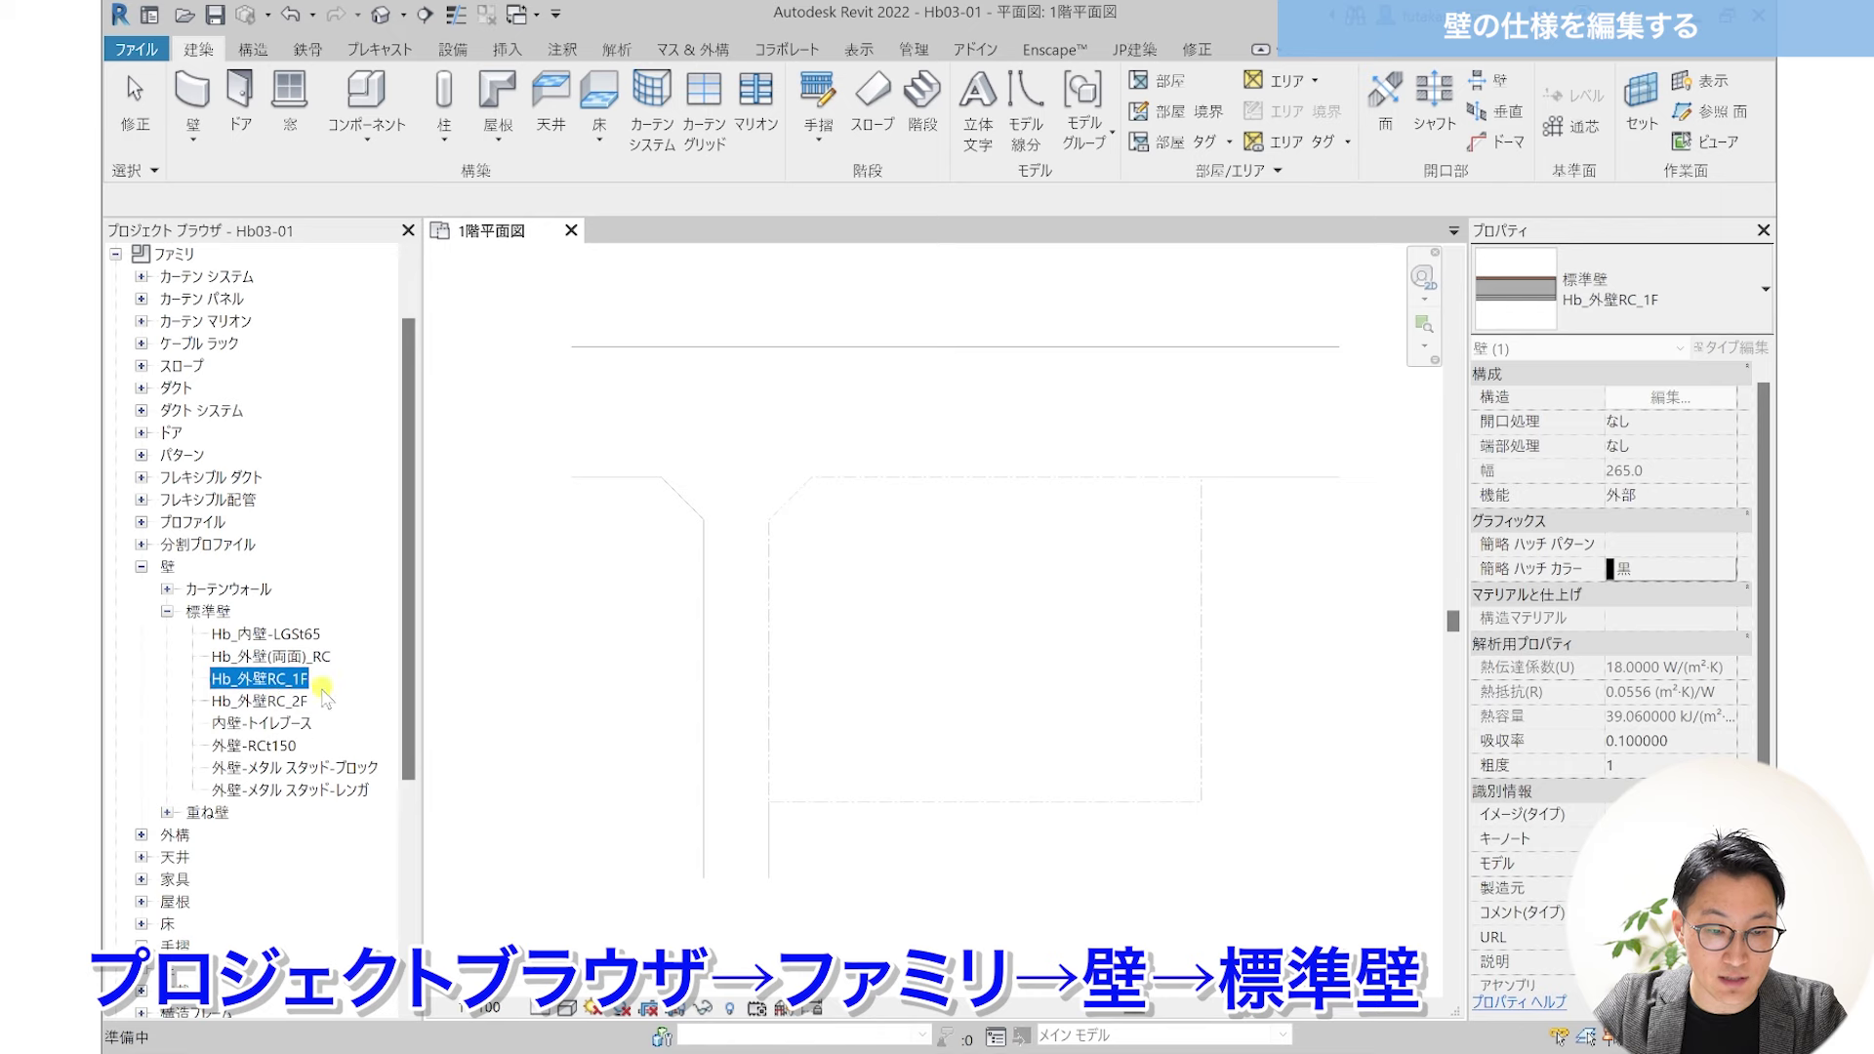
pyautogui.doubleClick(283, 680)
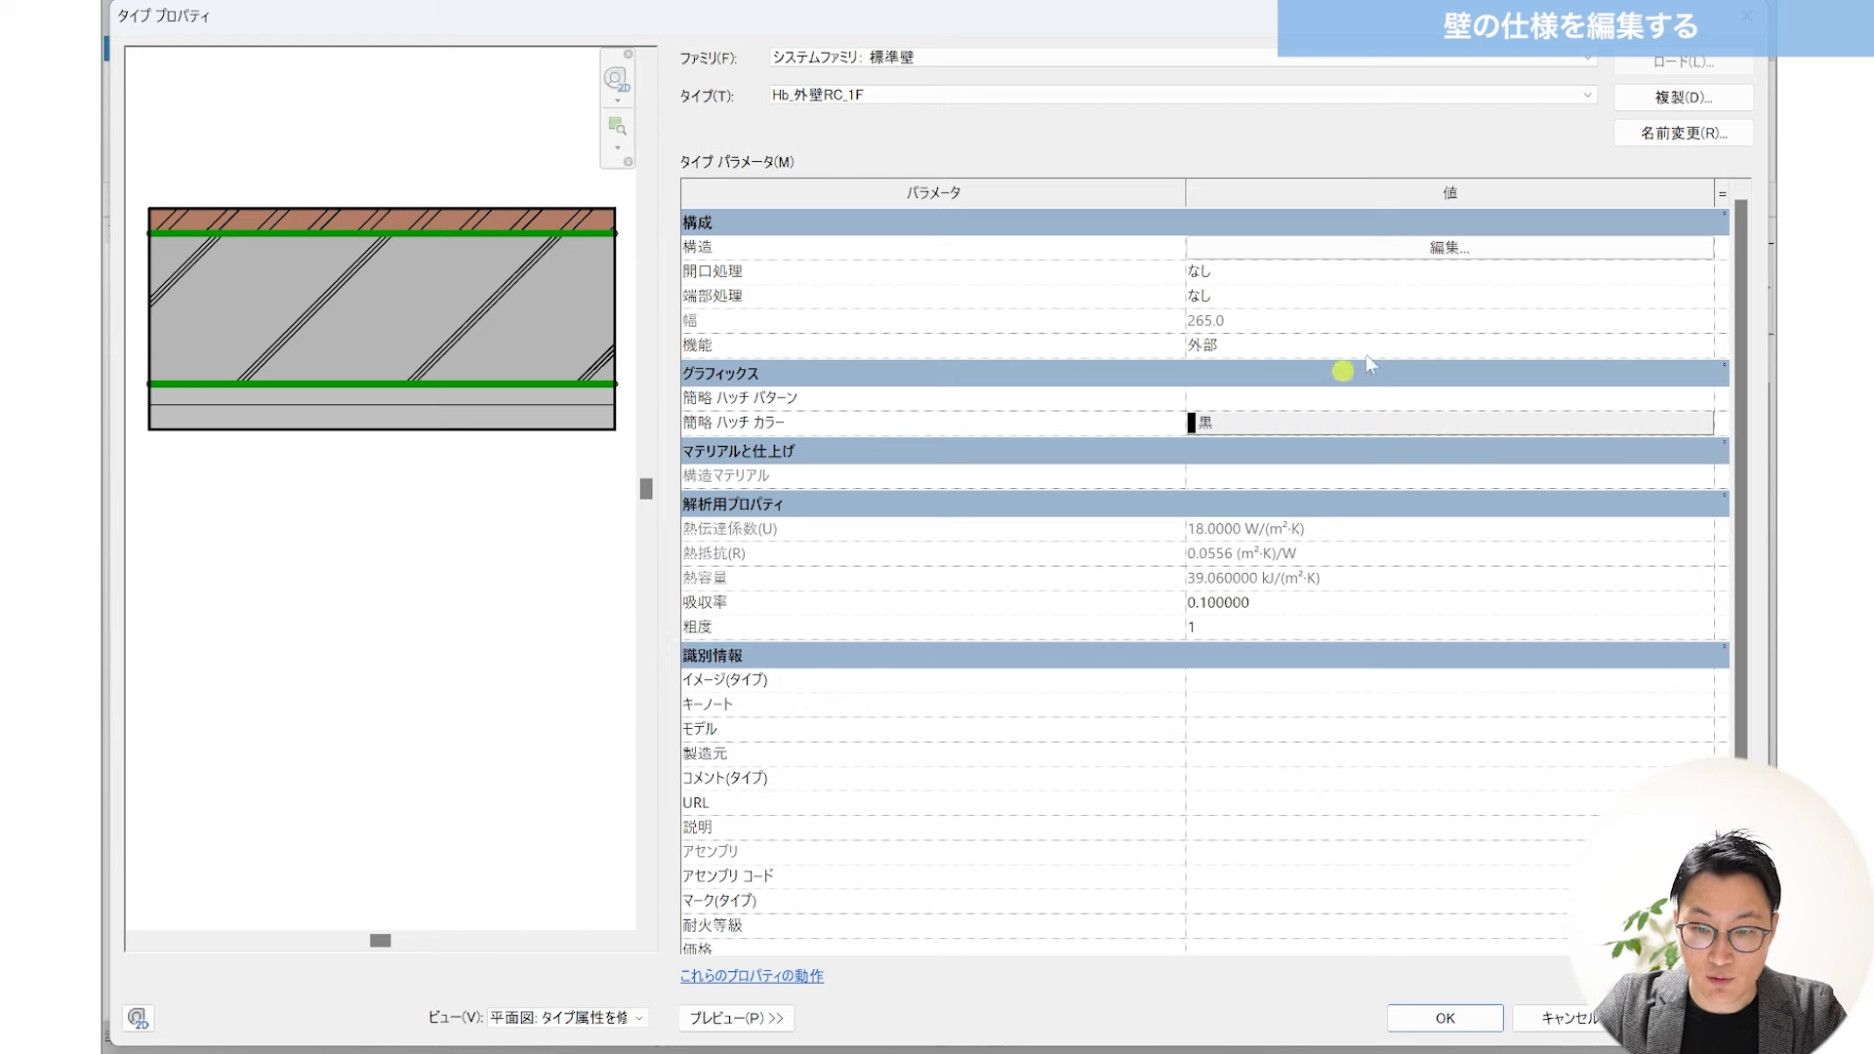
pyautogui.click(1422, 247)
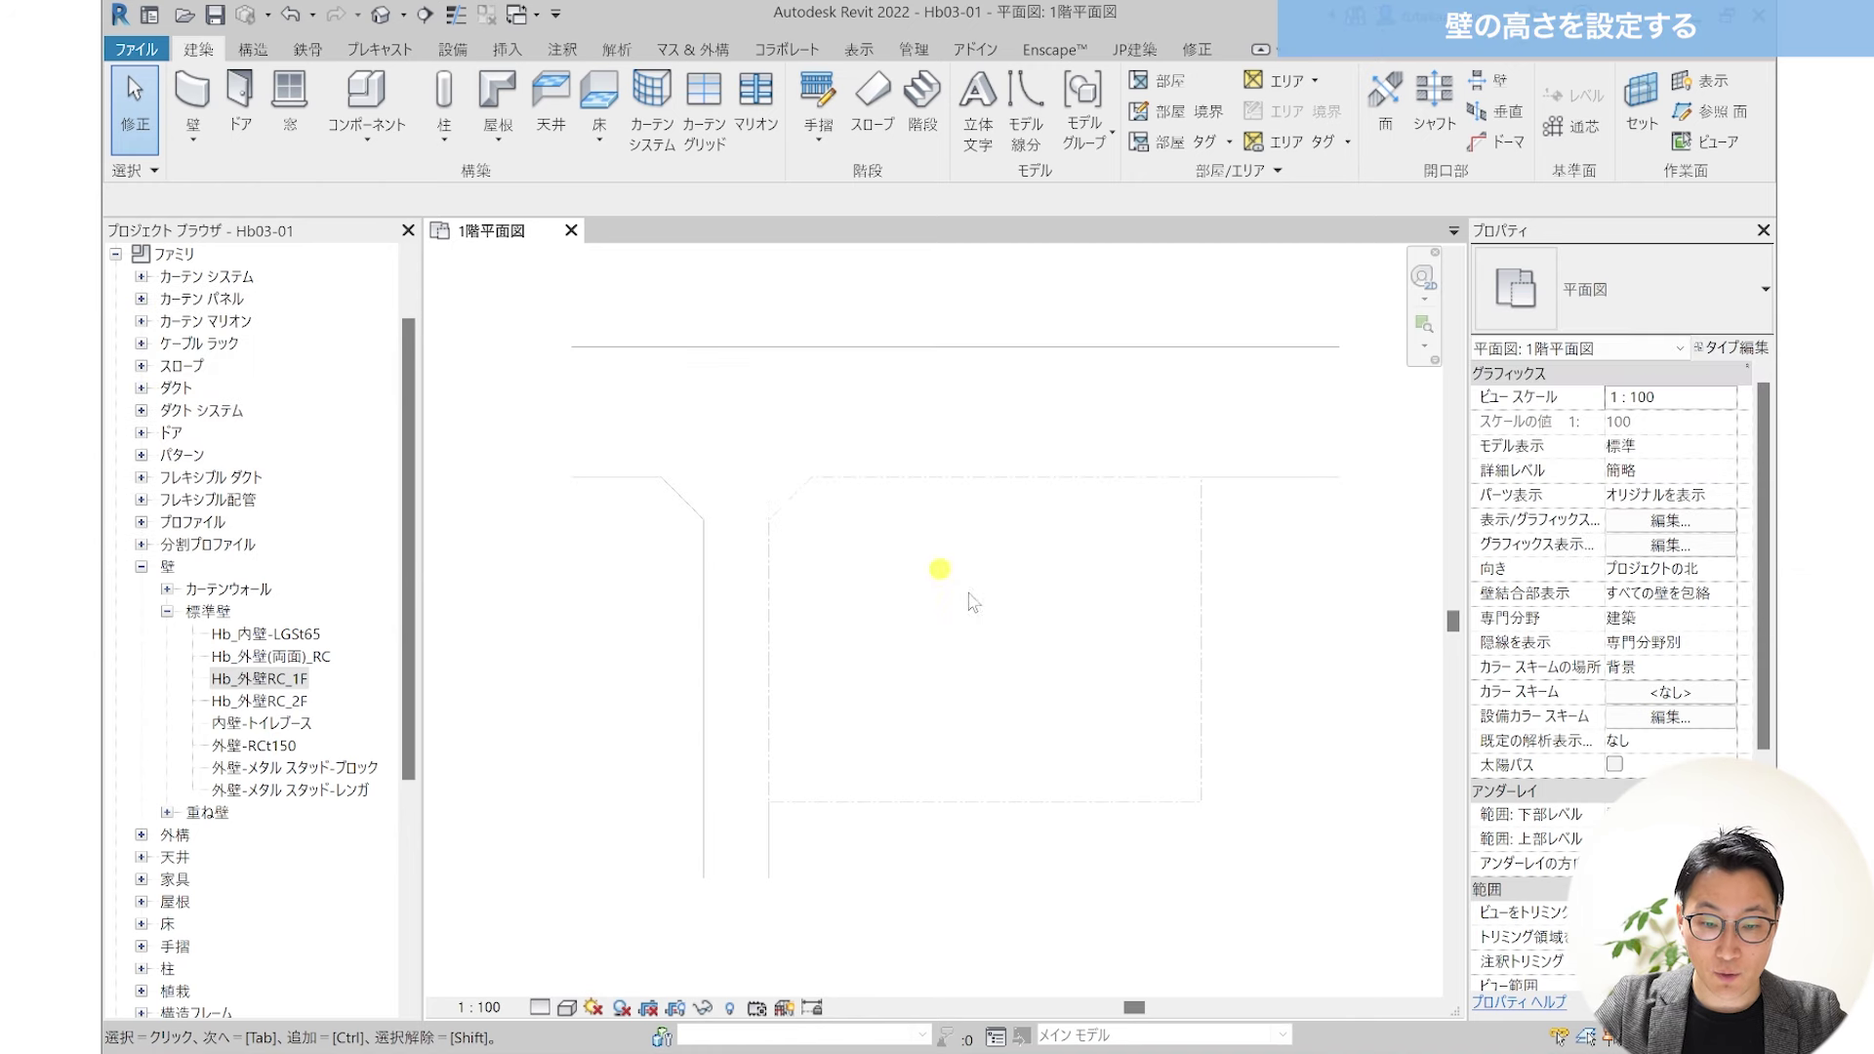
# Step: Start an architectural wall (壁 意匠) in the 1階平面図 view with the type Hb_外壁RC_1F
pyautogui.scroll(1, 988, 672)
pyautogui.scroll(1, 987, 661)
pyautogui.moveTo(971, 657); pyautogui.dragTo(891, 623, button='middle')
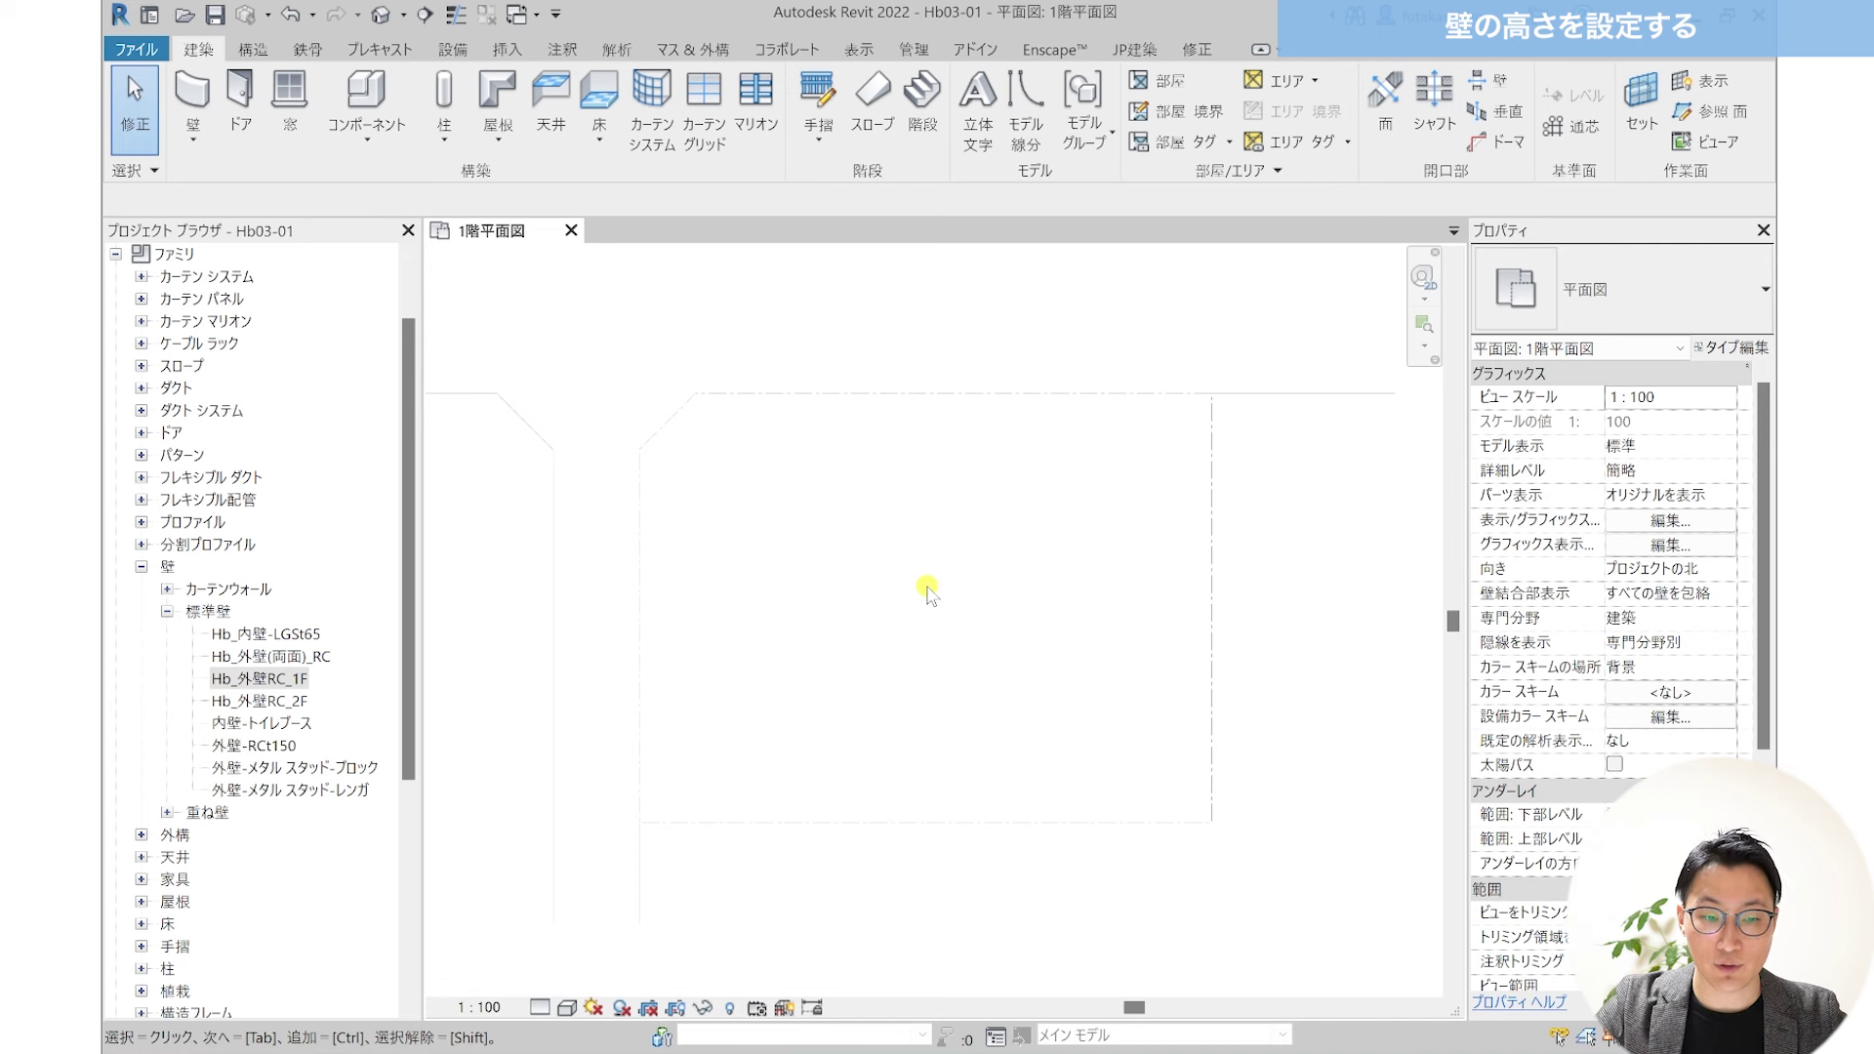
pyautogui.click(193, 147)
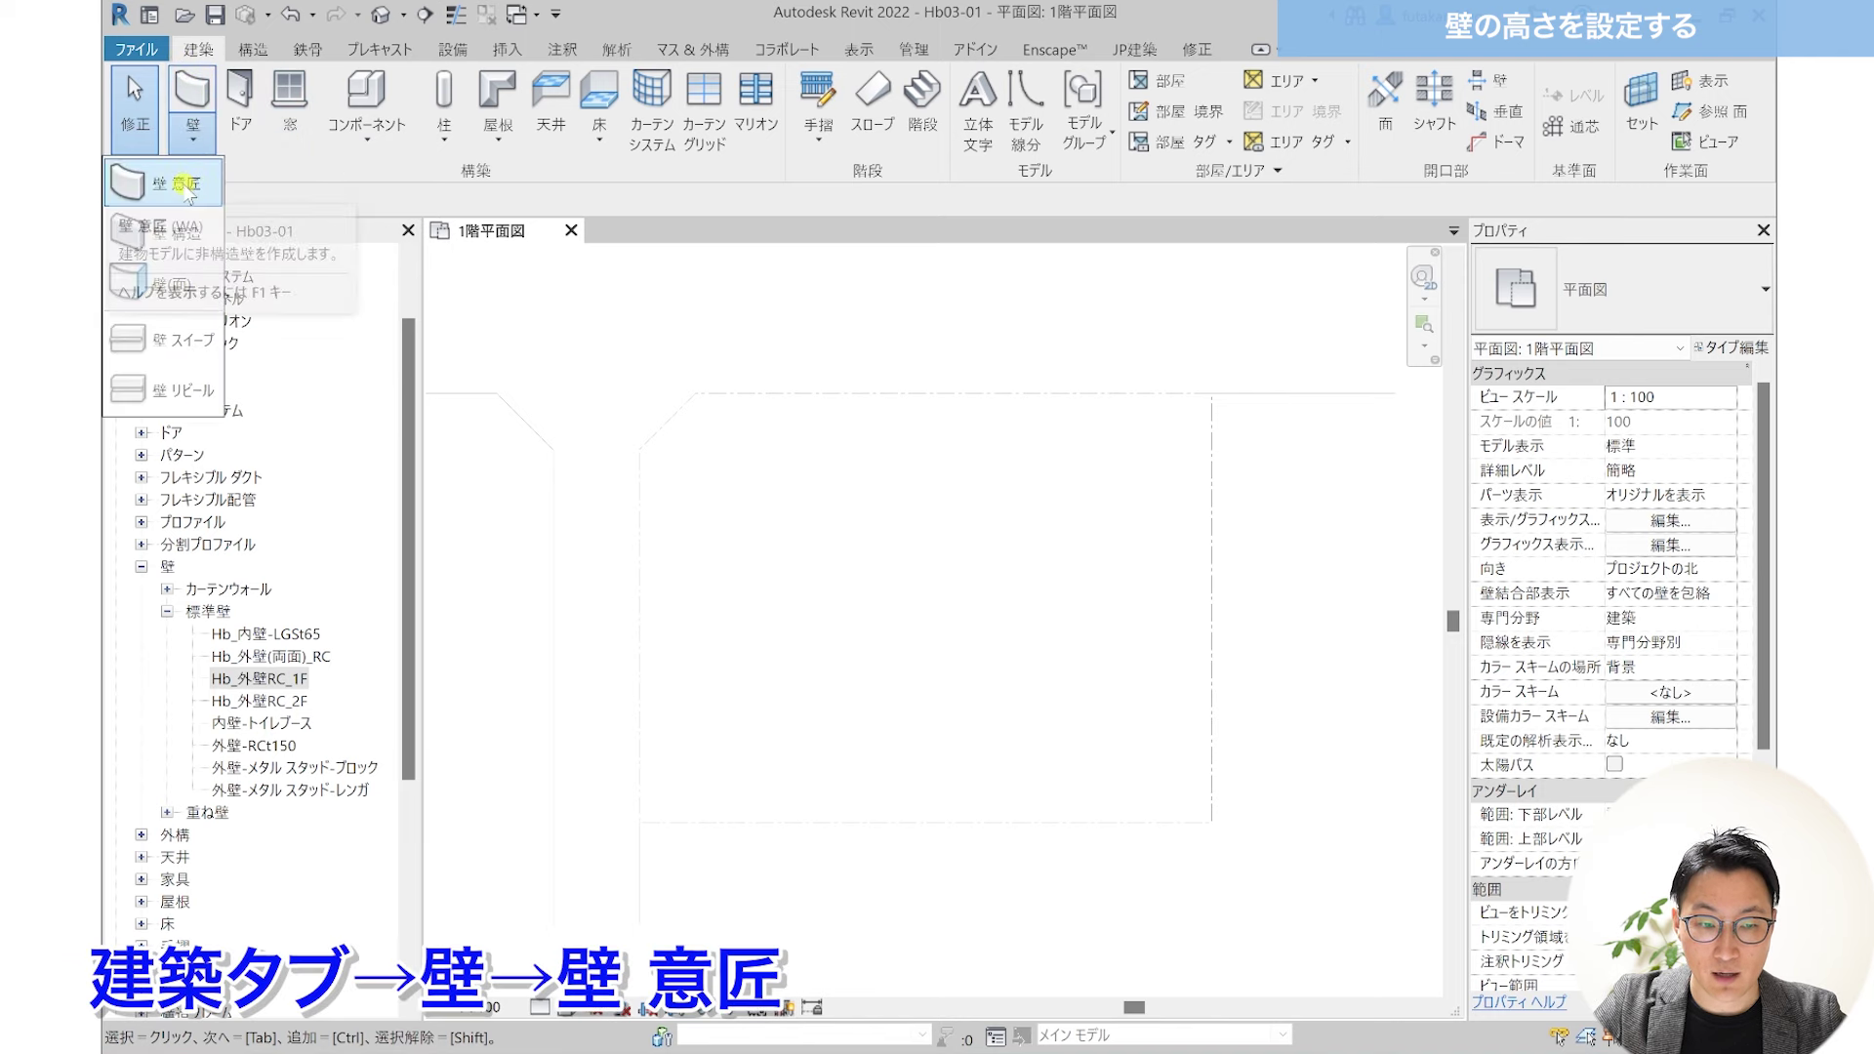
pyautogui.click(185, 185)
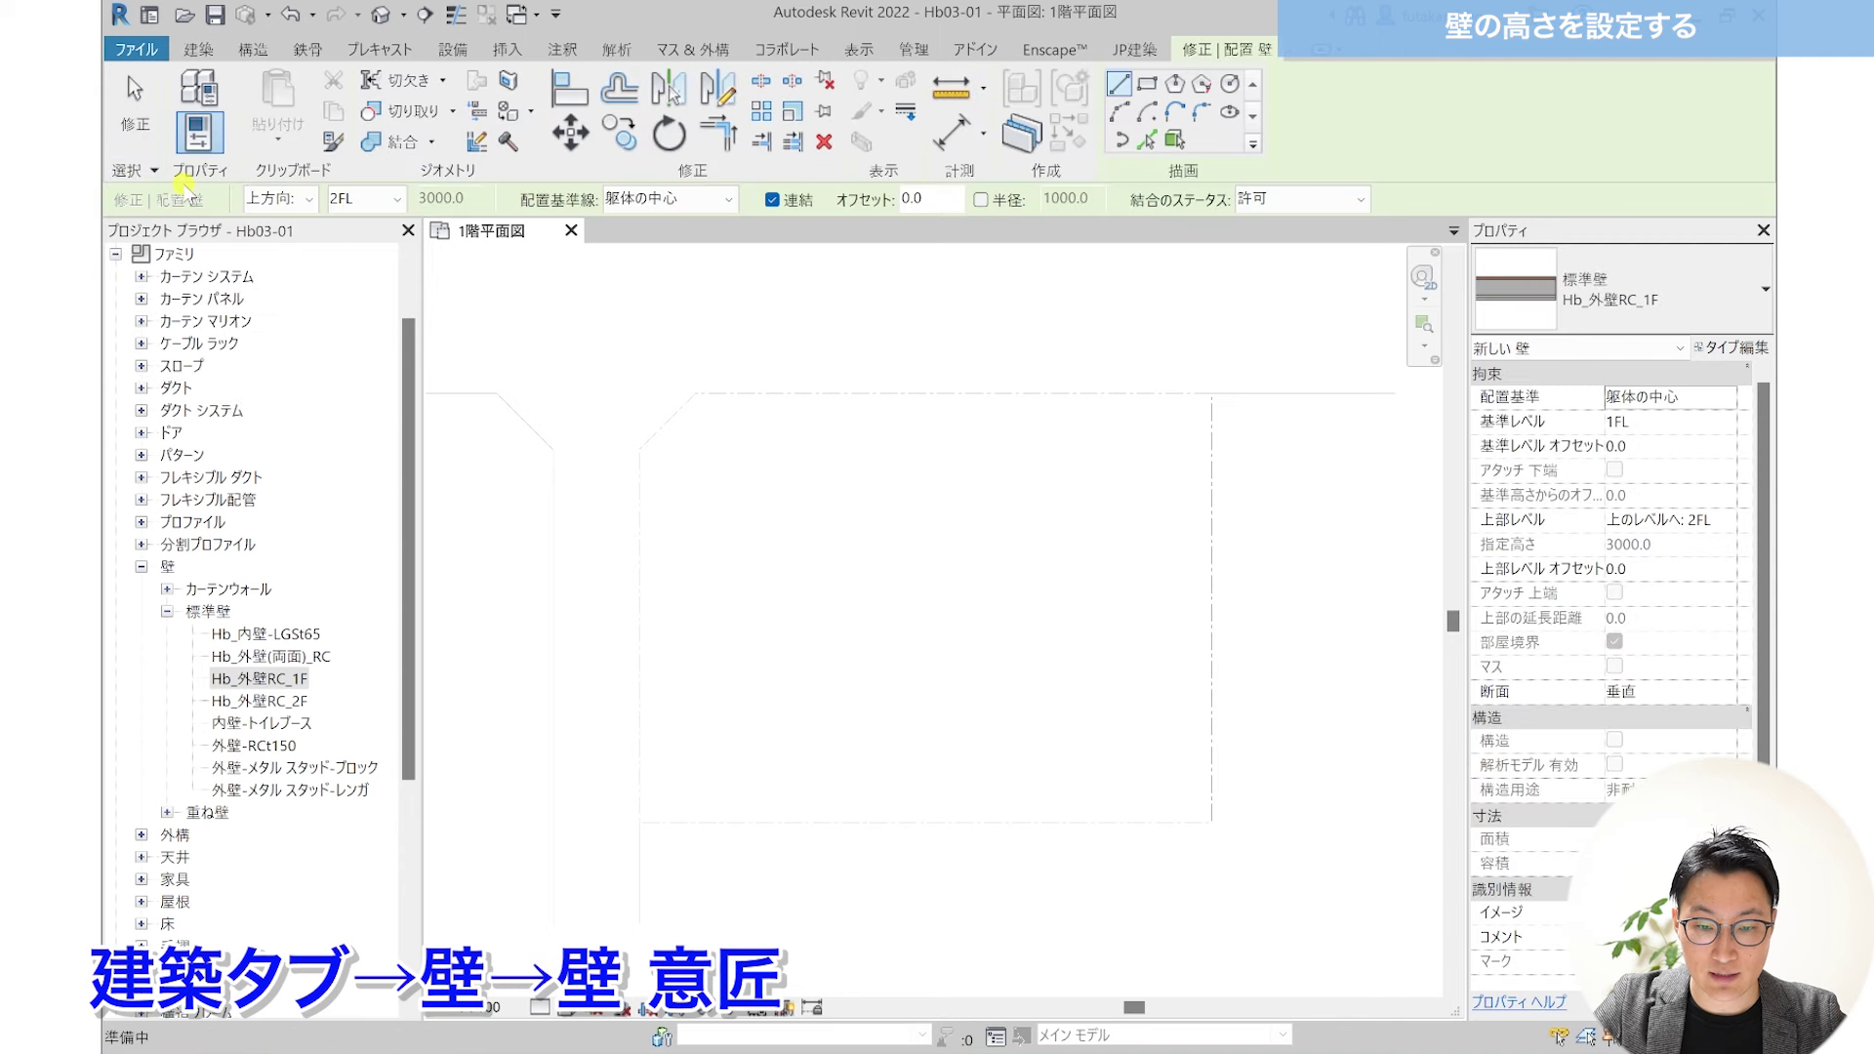
pyautogui.click(1673, 324)
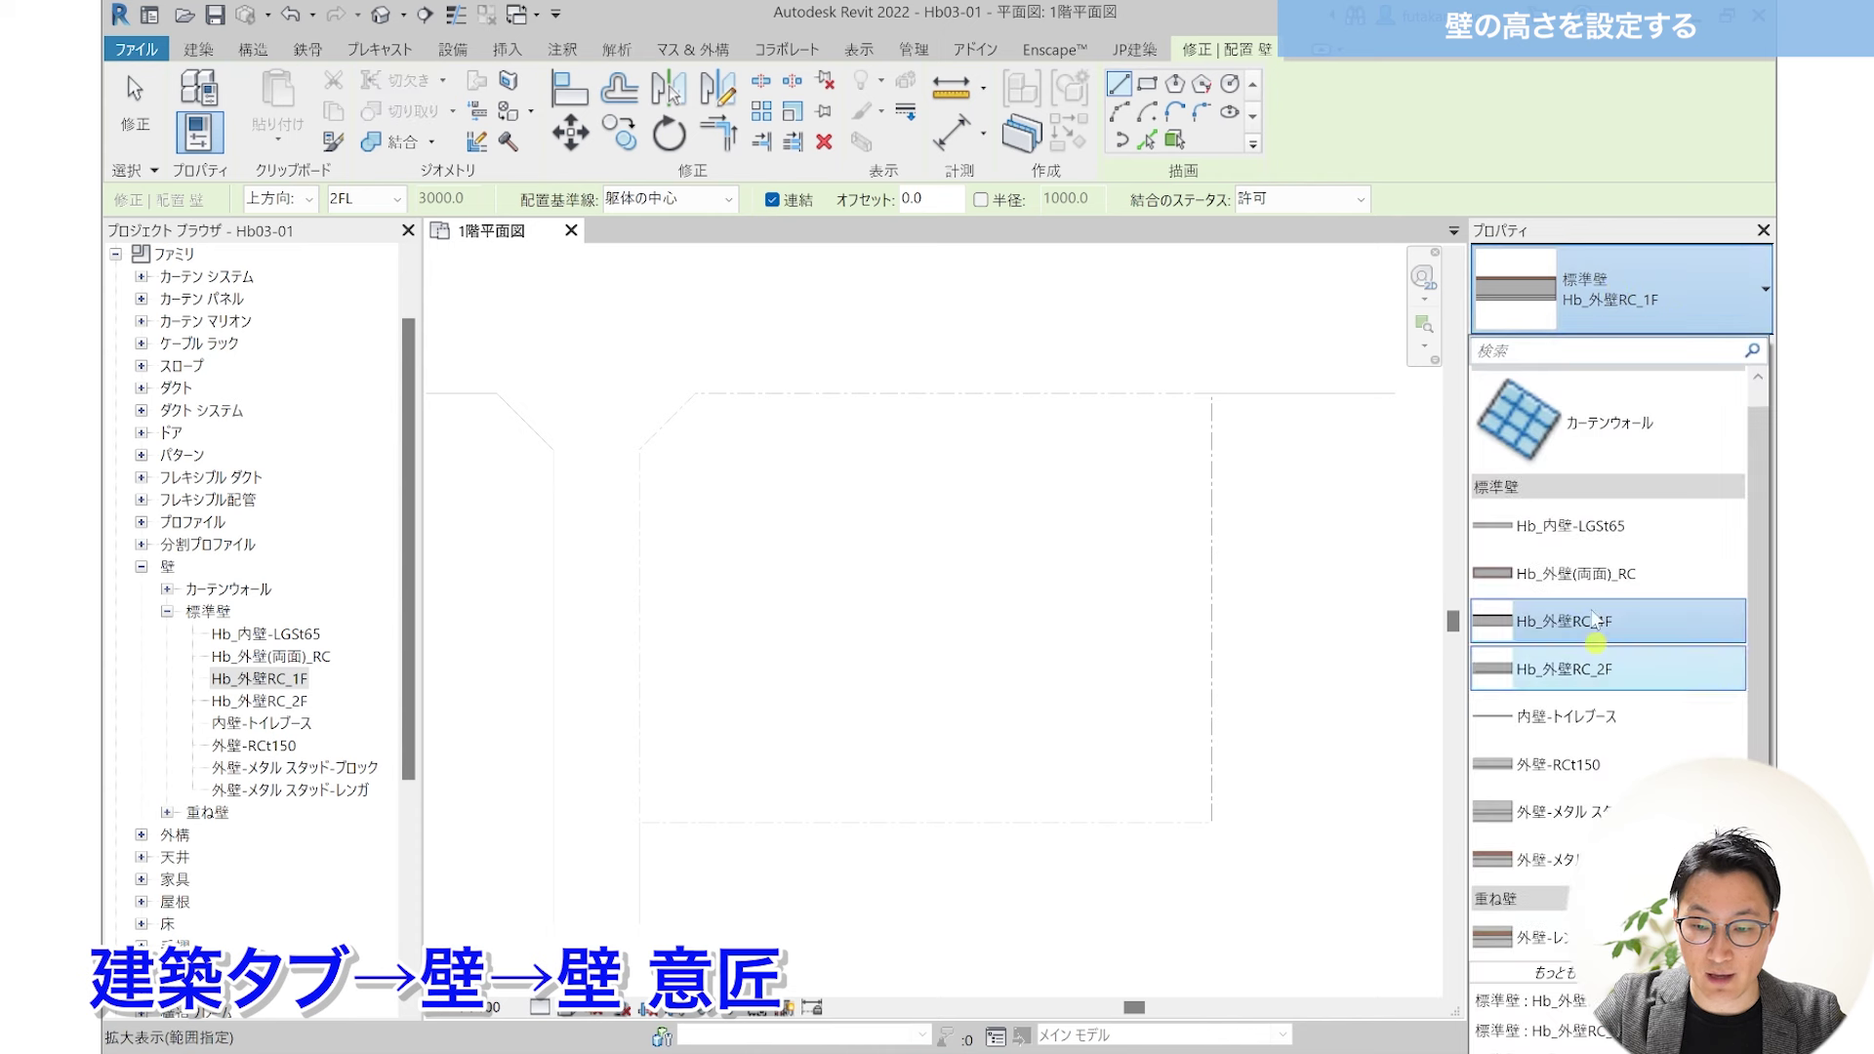
pyautogui.click(1579, 626)
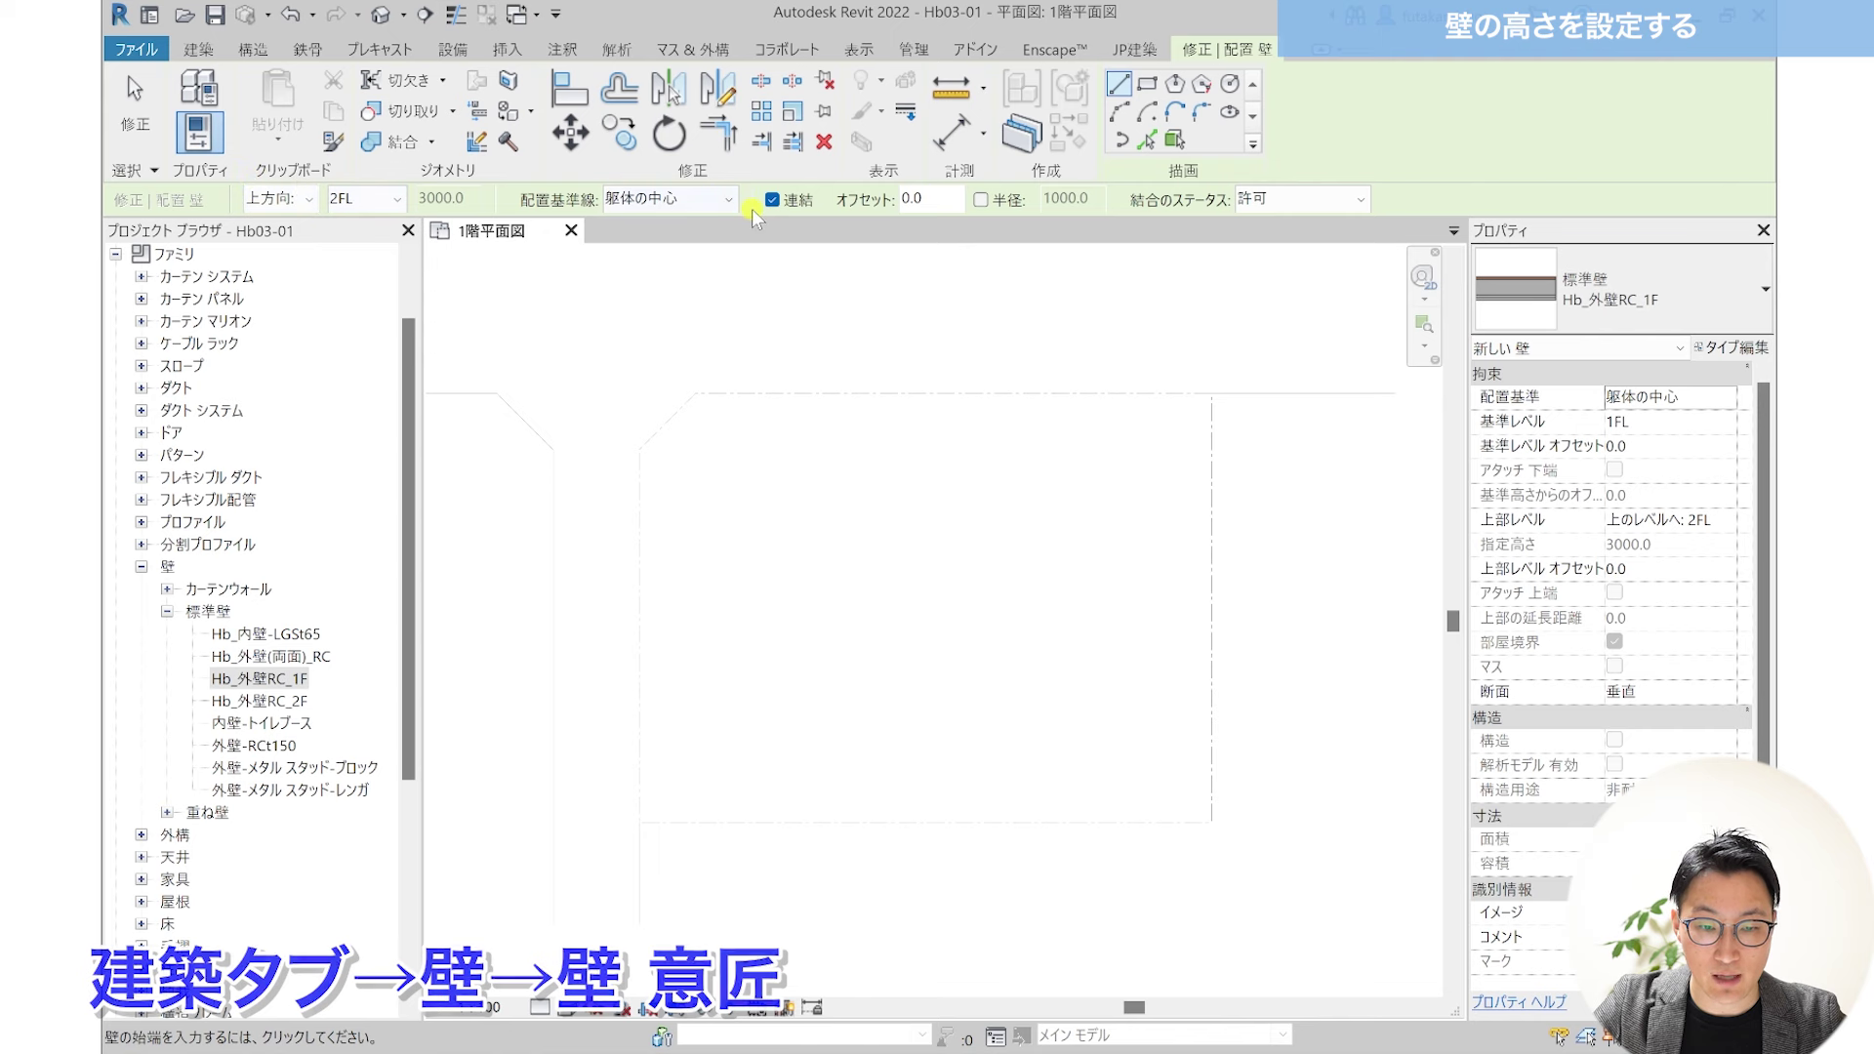
# Step: Set the new wall's height direction to 上方向 and its top constraint to 2FL
pyautogui.click(303, 200)
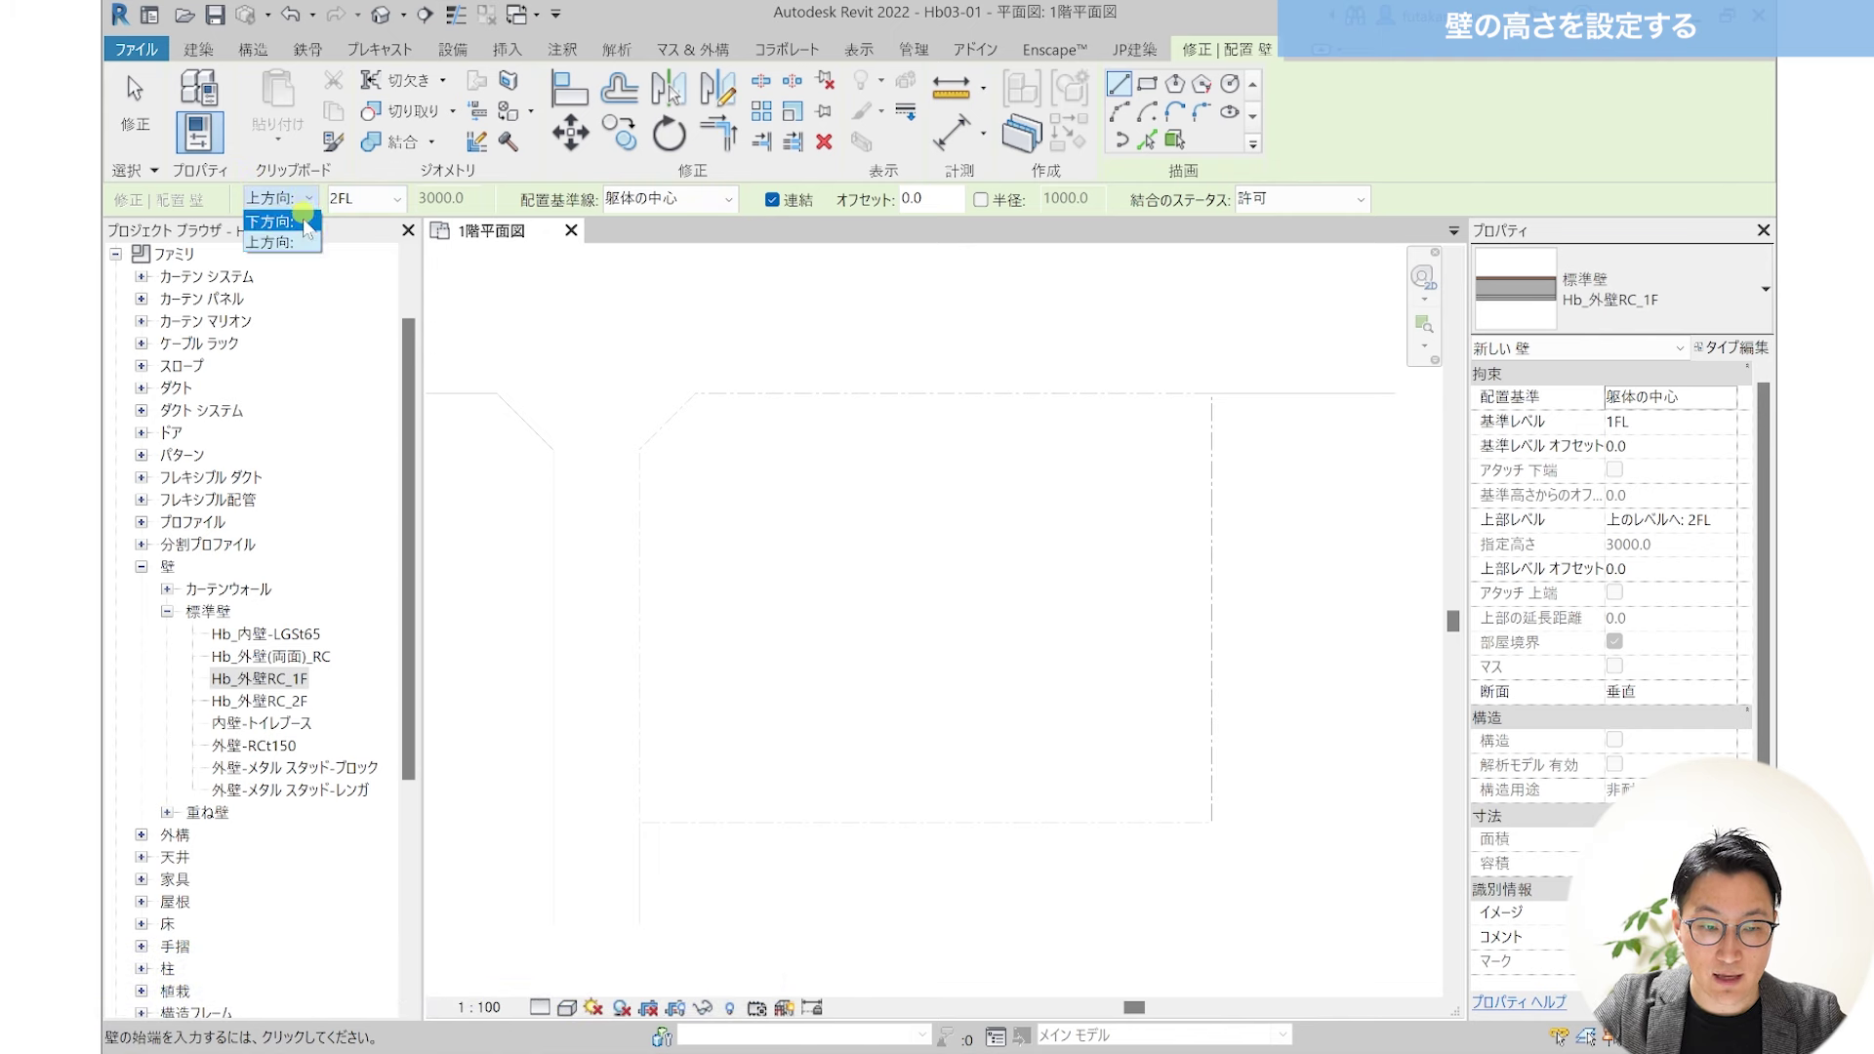
pyautogui.click(282, 242)
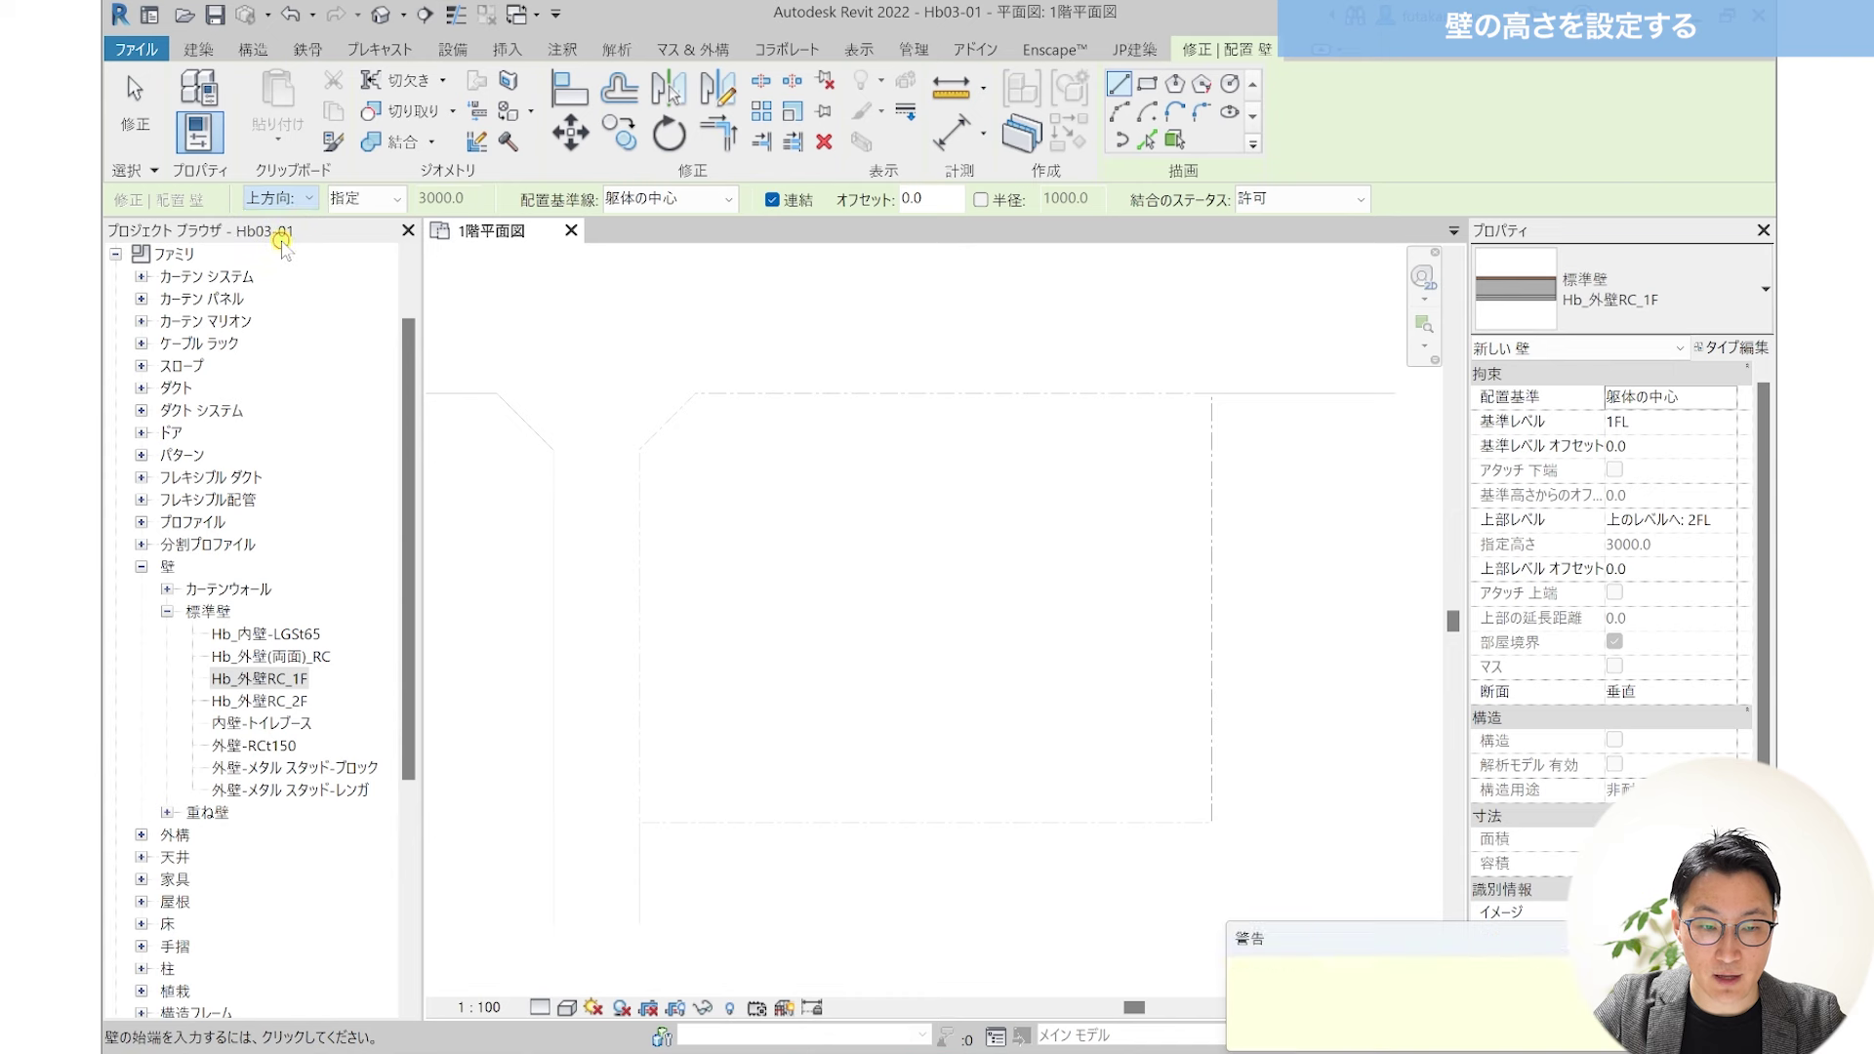
pyautogui.click(392, 205)
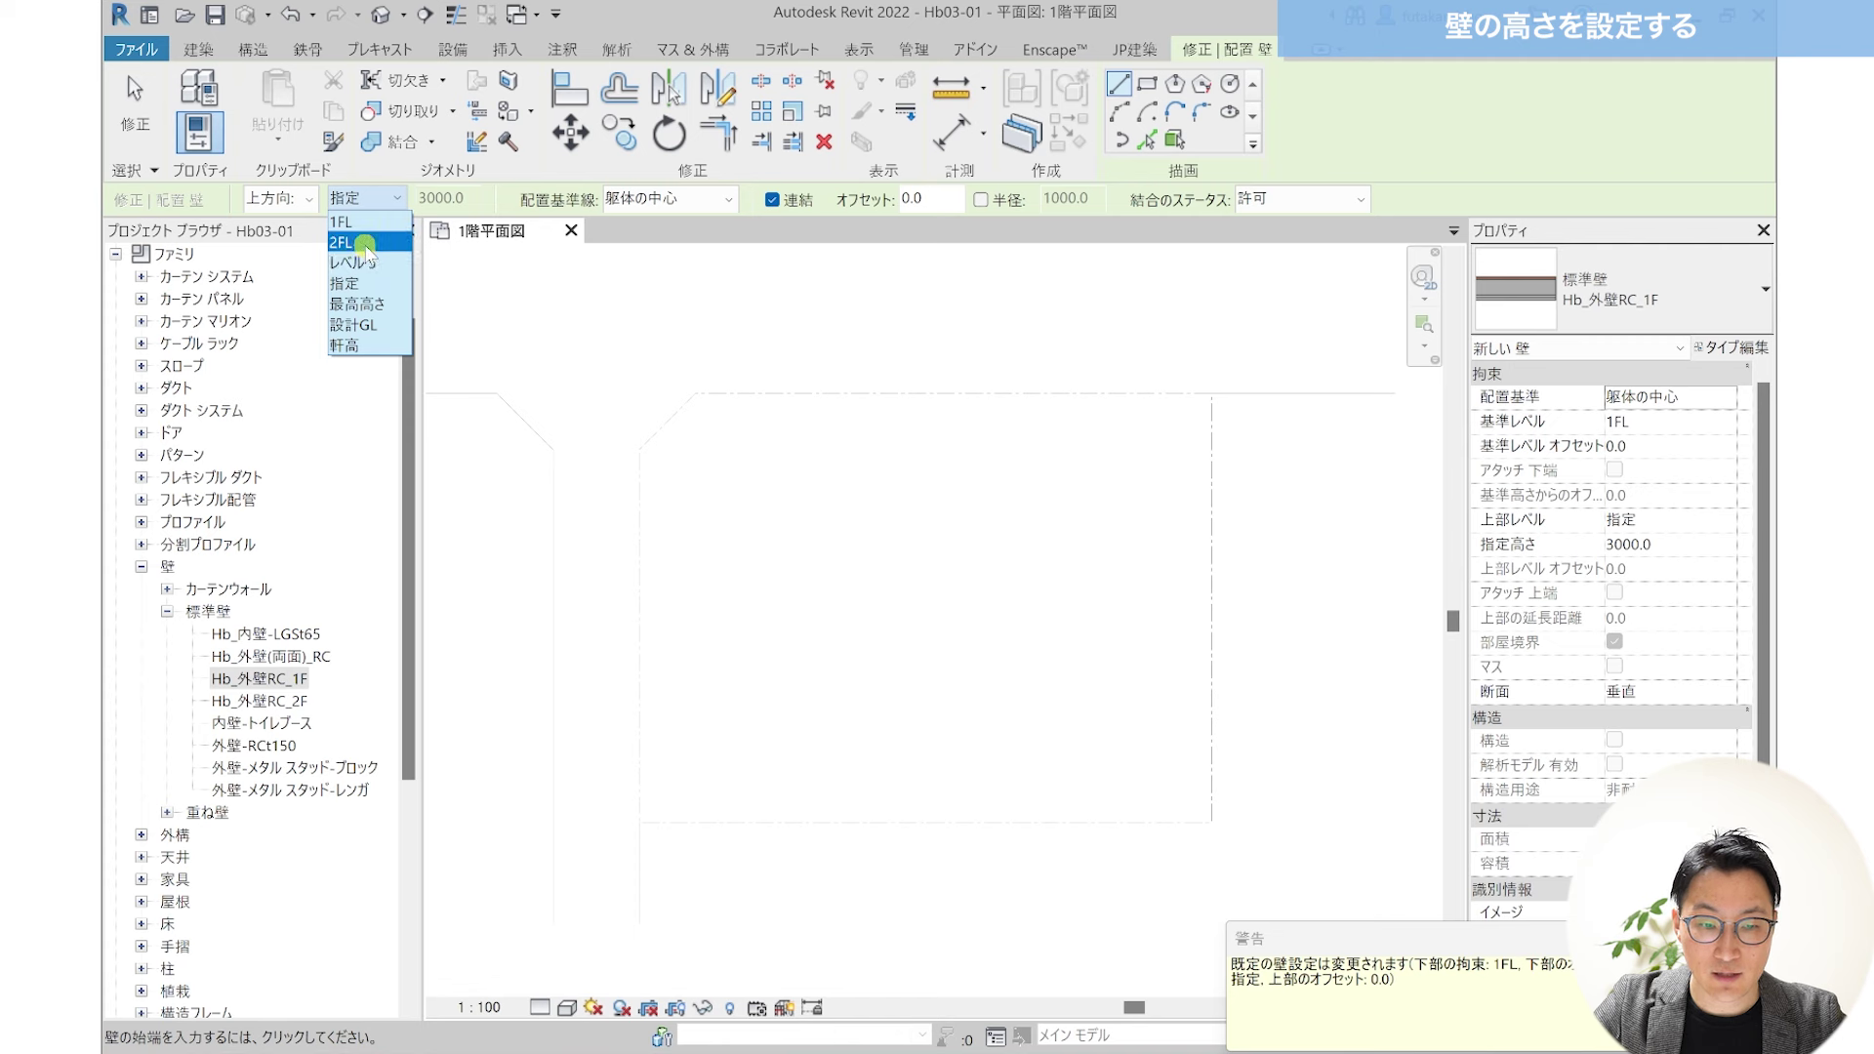
pyautogui.click(366, 244)
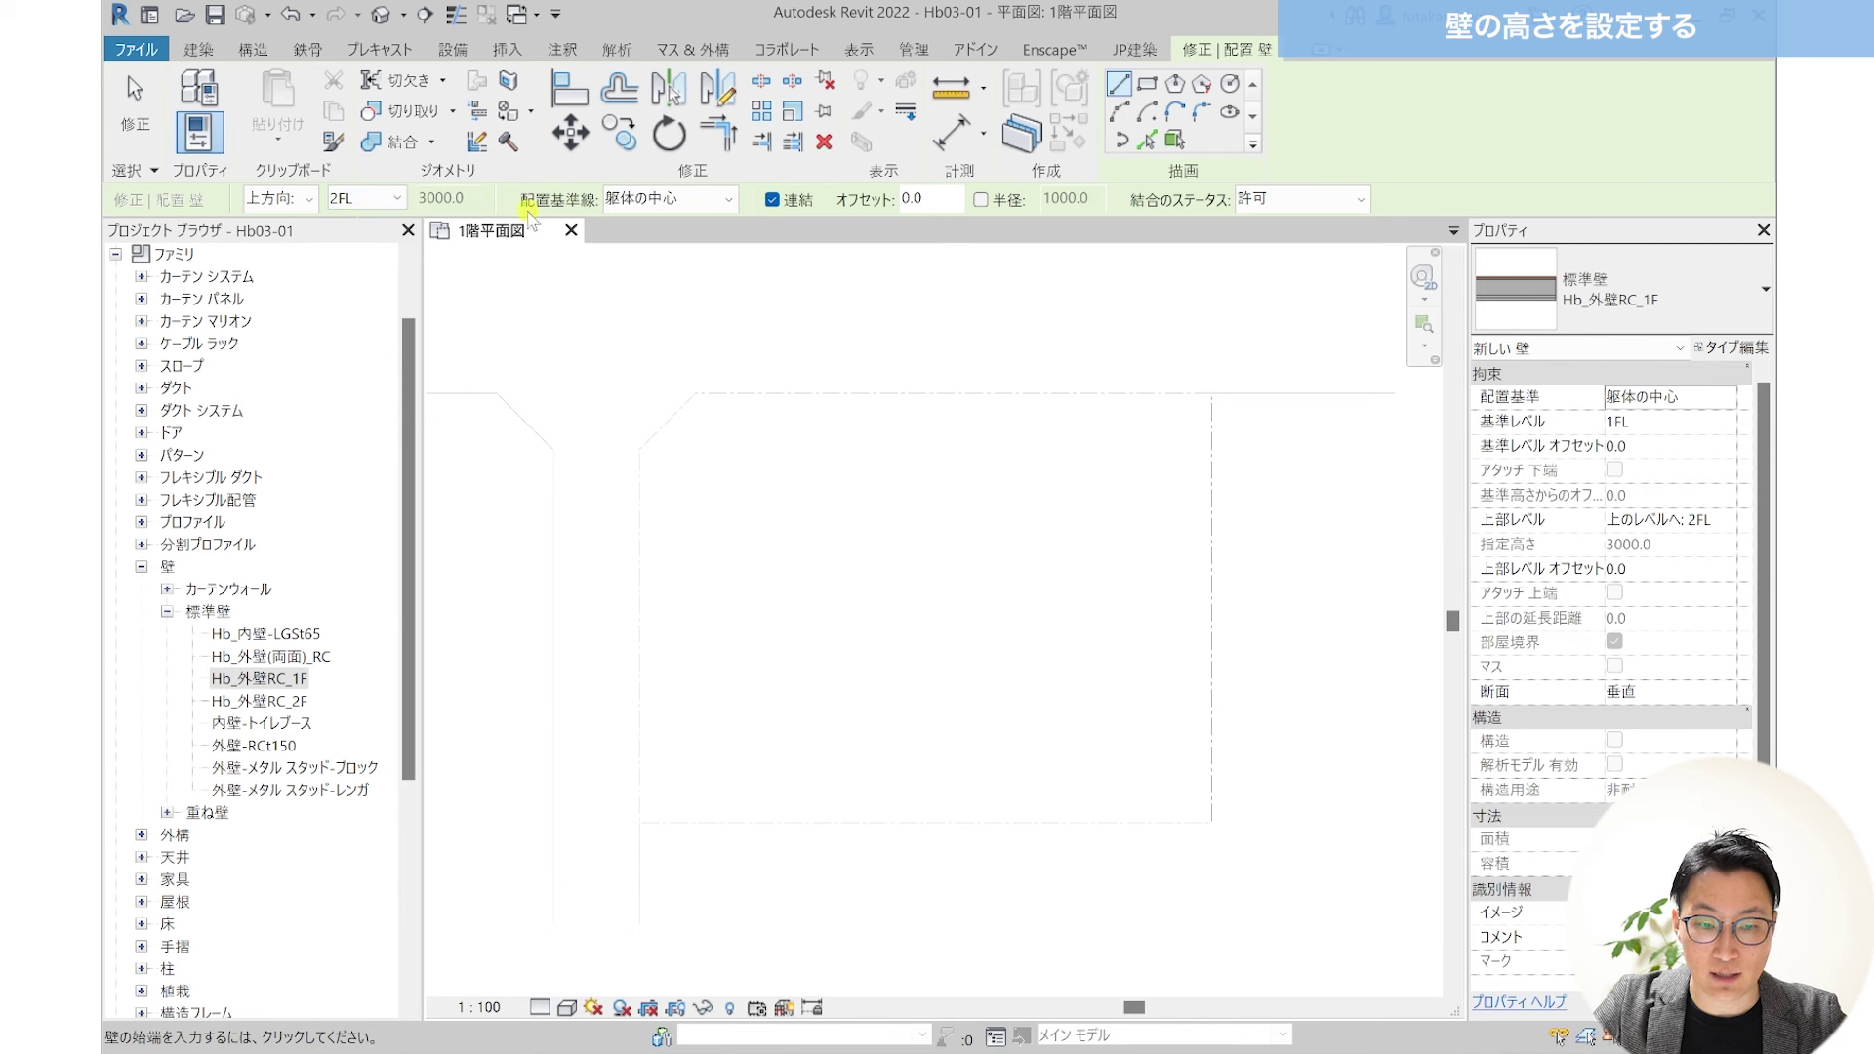
# Step: Set the new wall's location line to 躯体の中心 and turn off the 連結 option
pyautogui.click(644, 199)
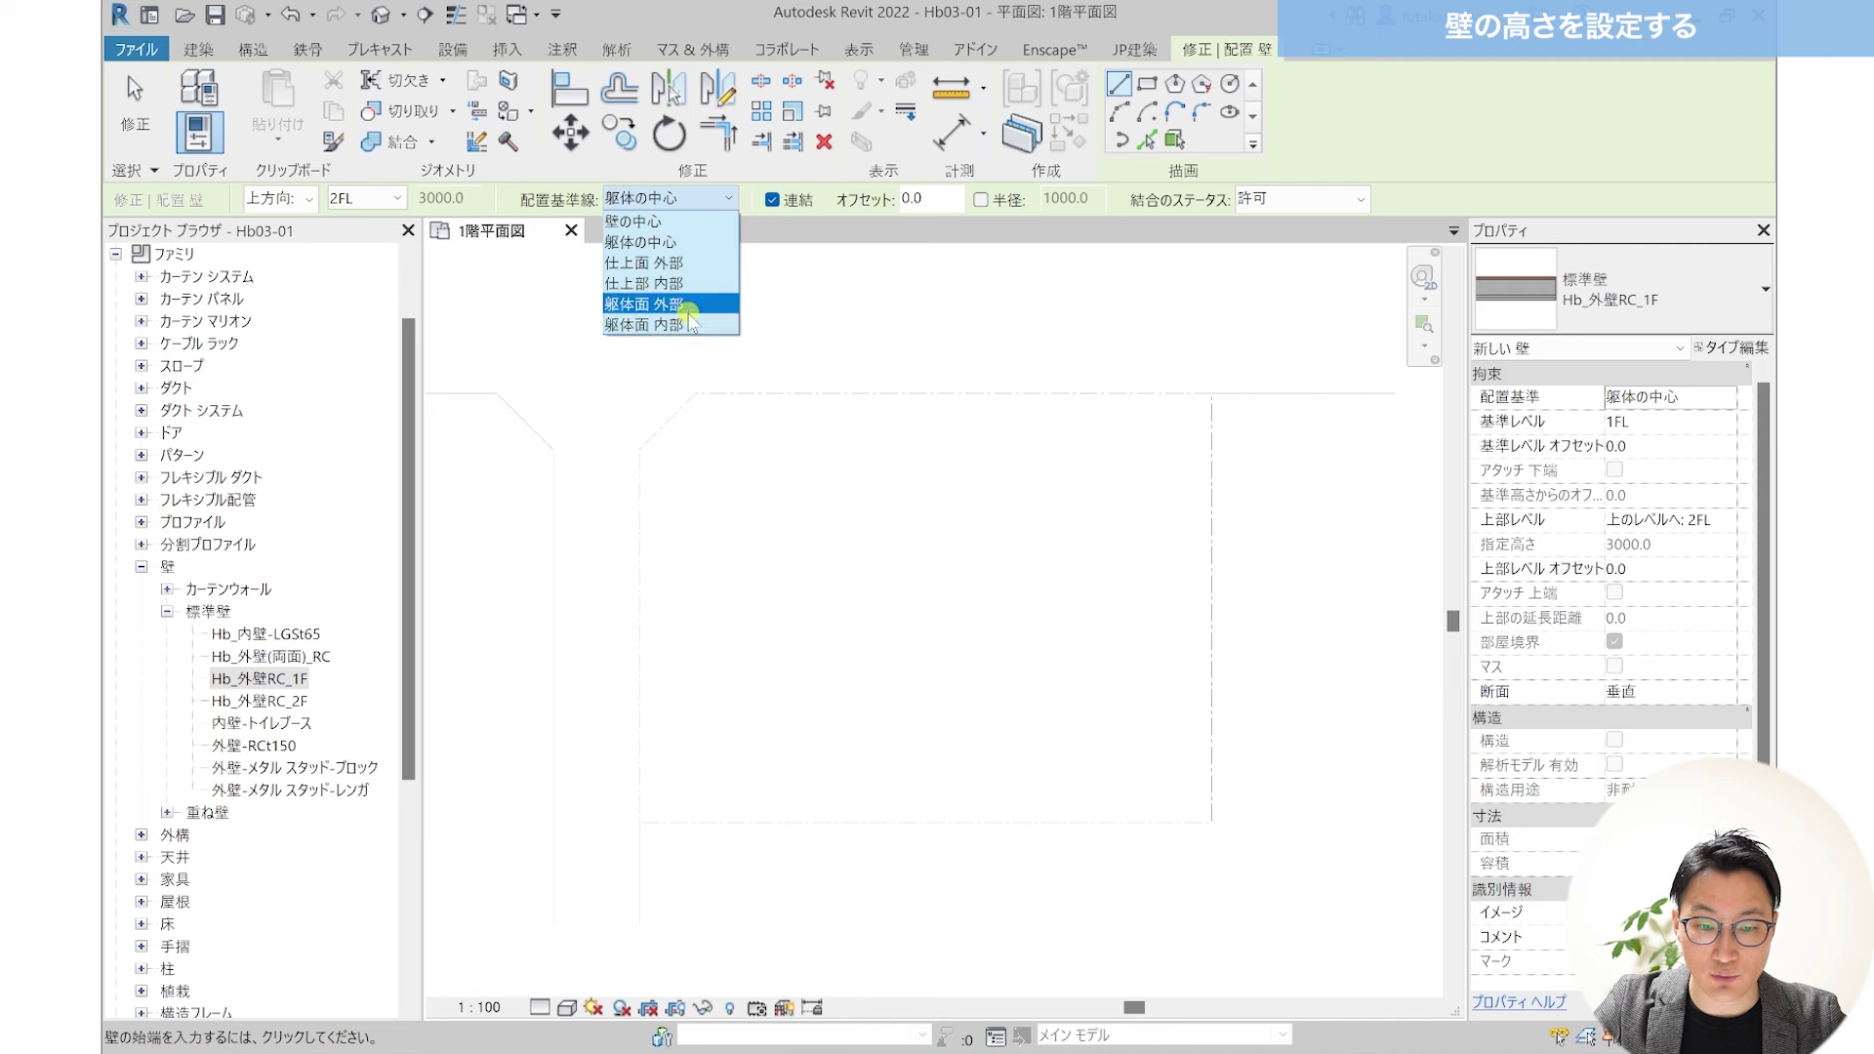
pyautogui.click(695, 243)
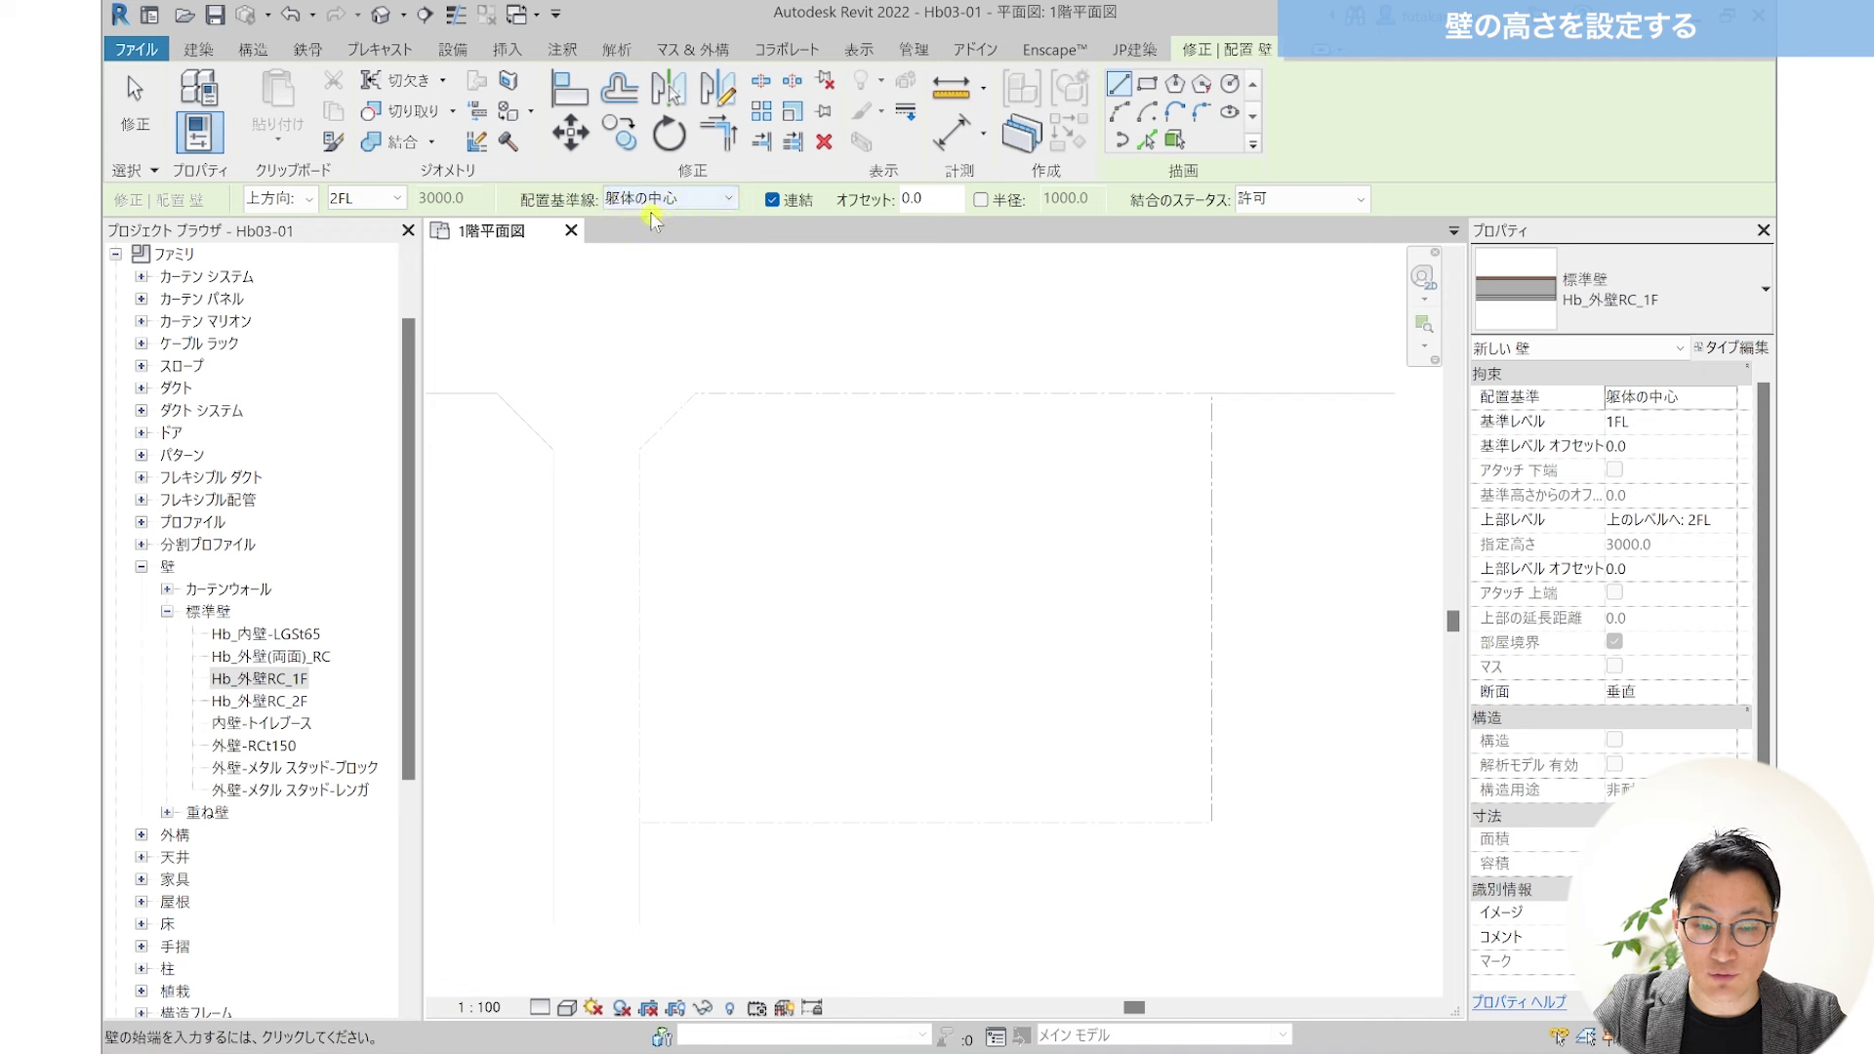
pyautogui.click(769, 197)
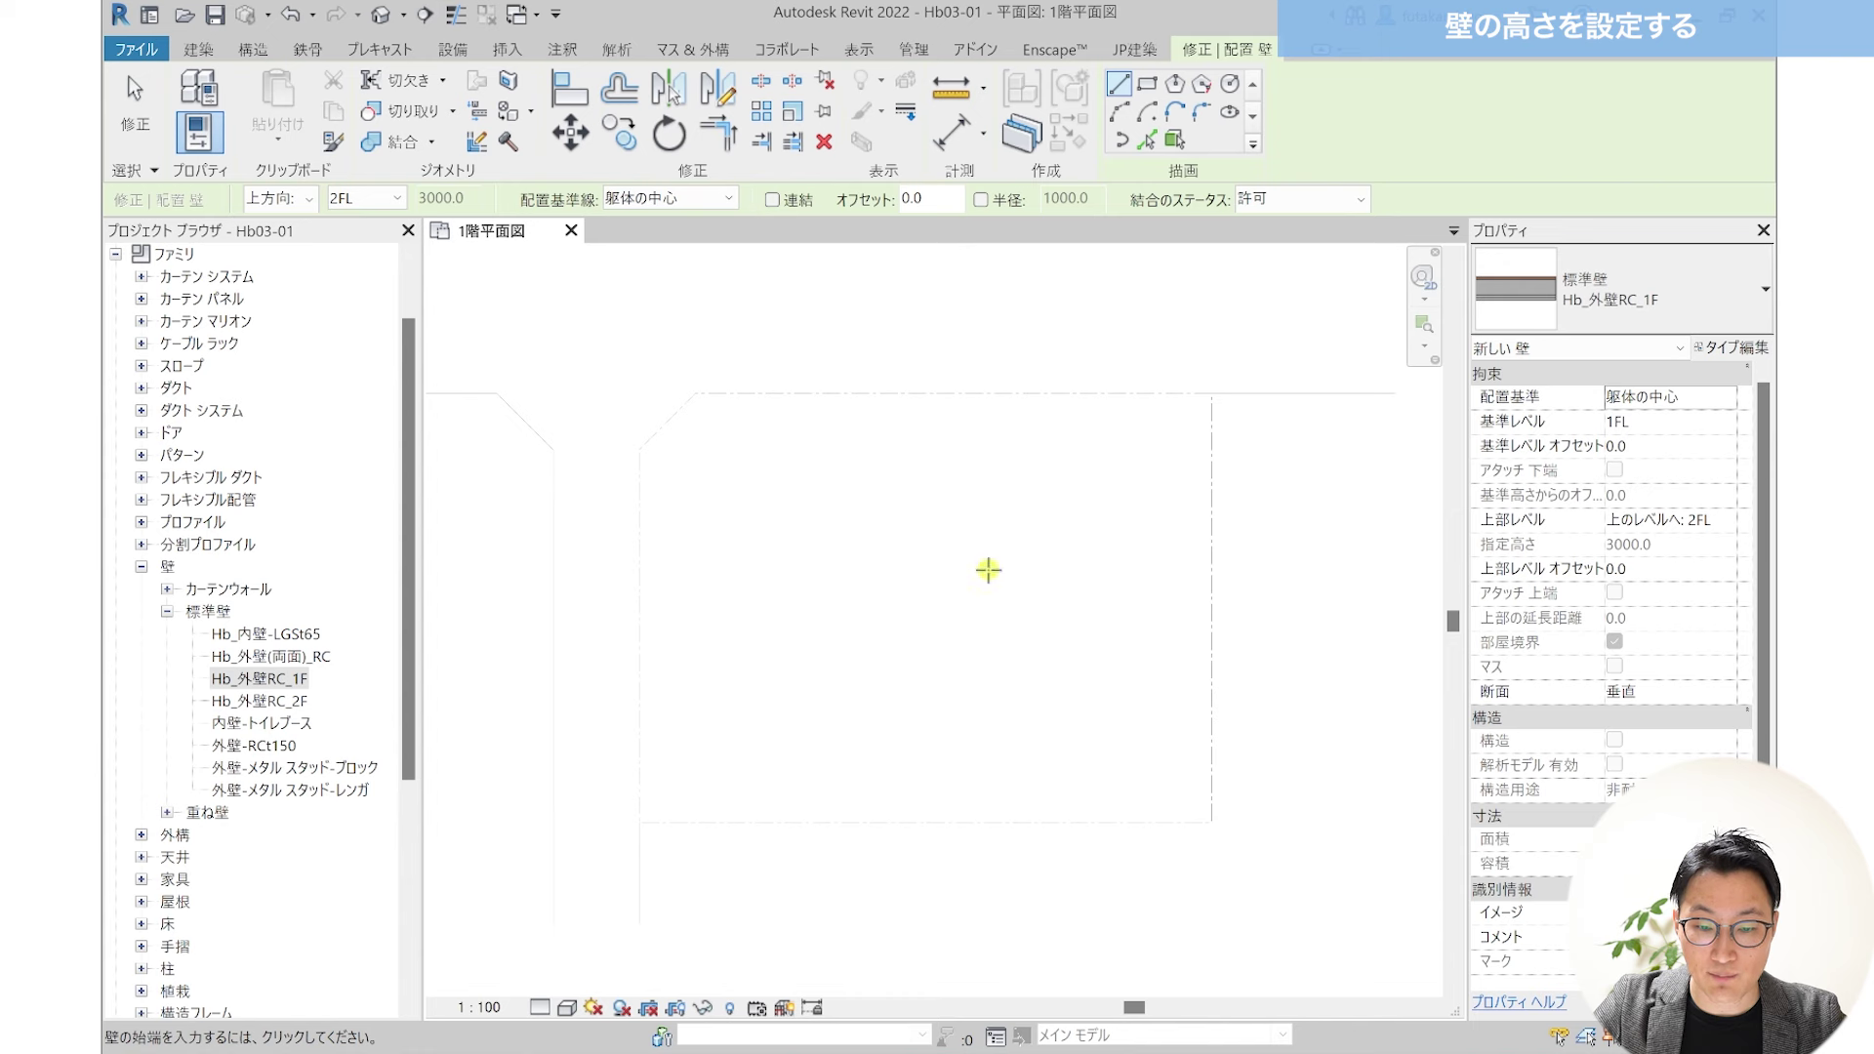
pyautogui.click(895, 212)
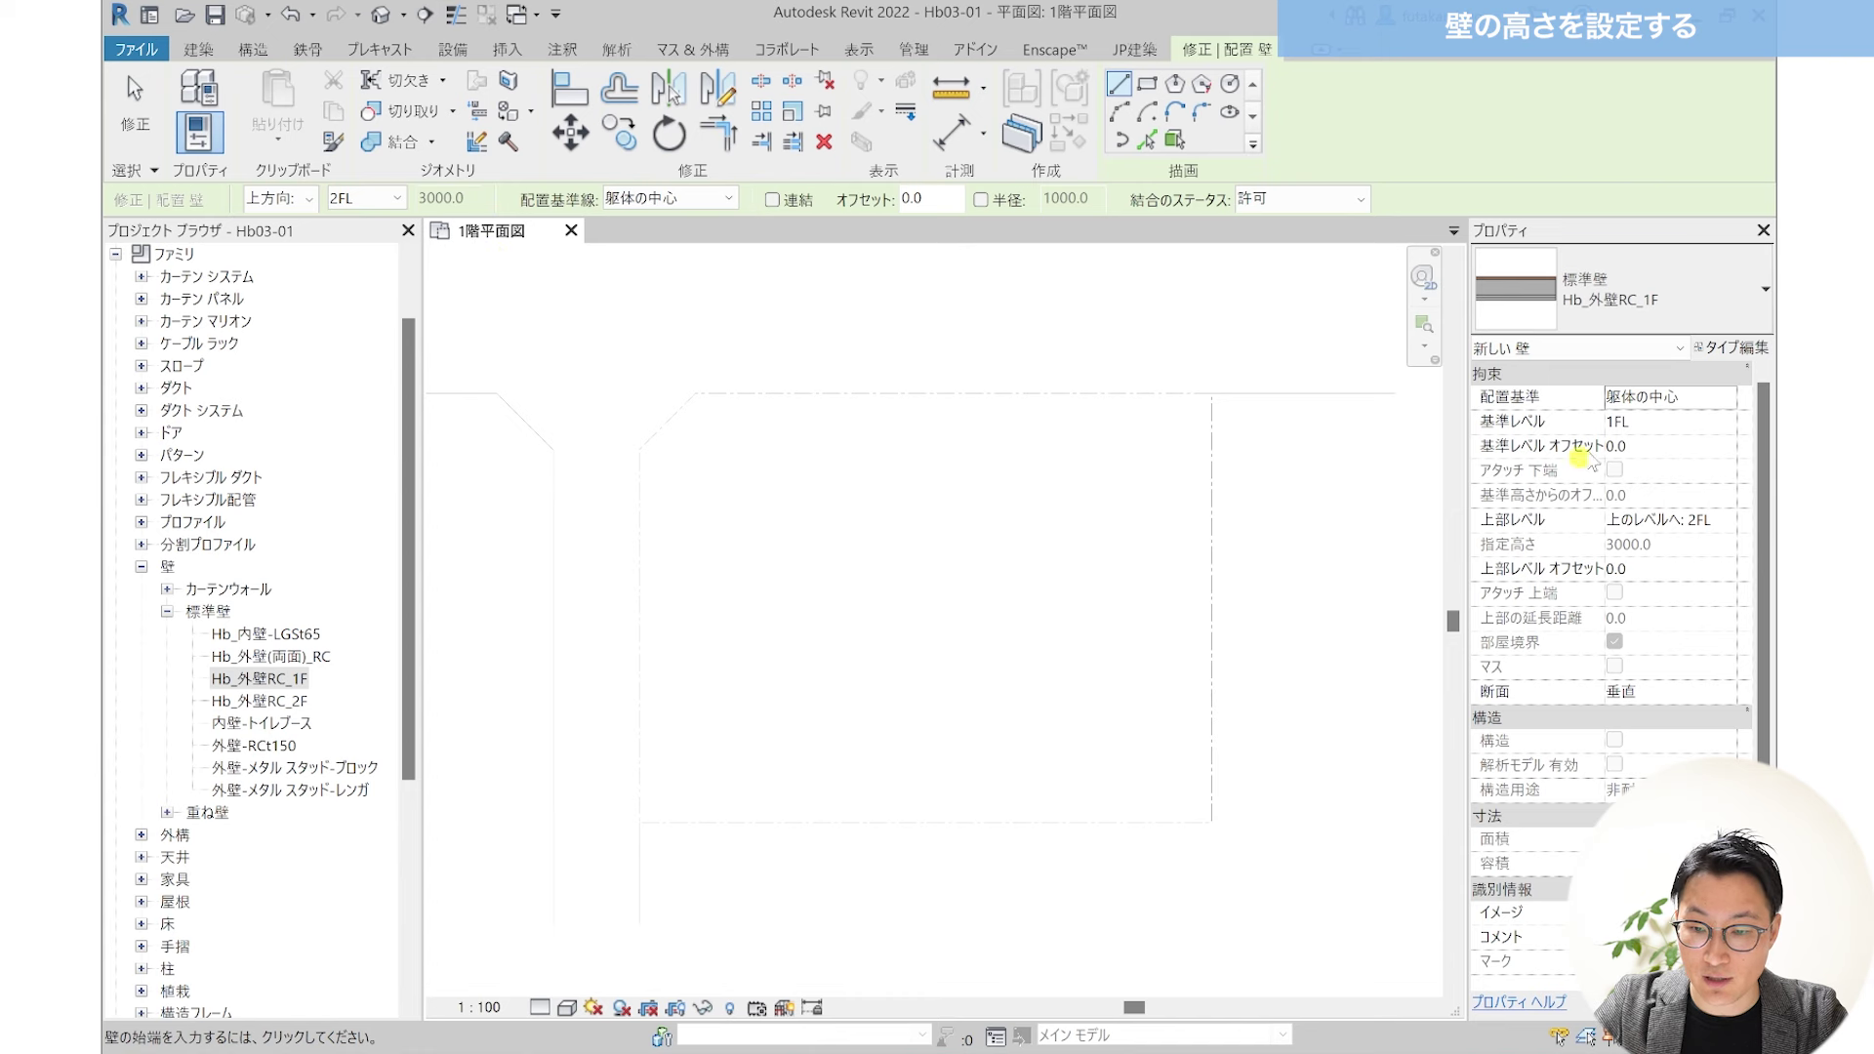
# Step: Set the new wall's base level to 1FL and keep its upper level at 上のレベルへ: 2FL
pyautogui.click(1691, 426)
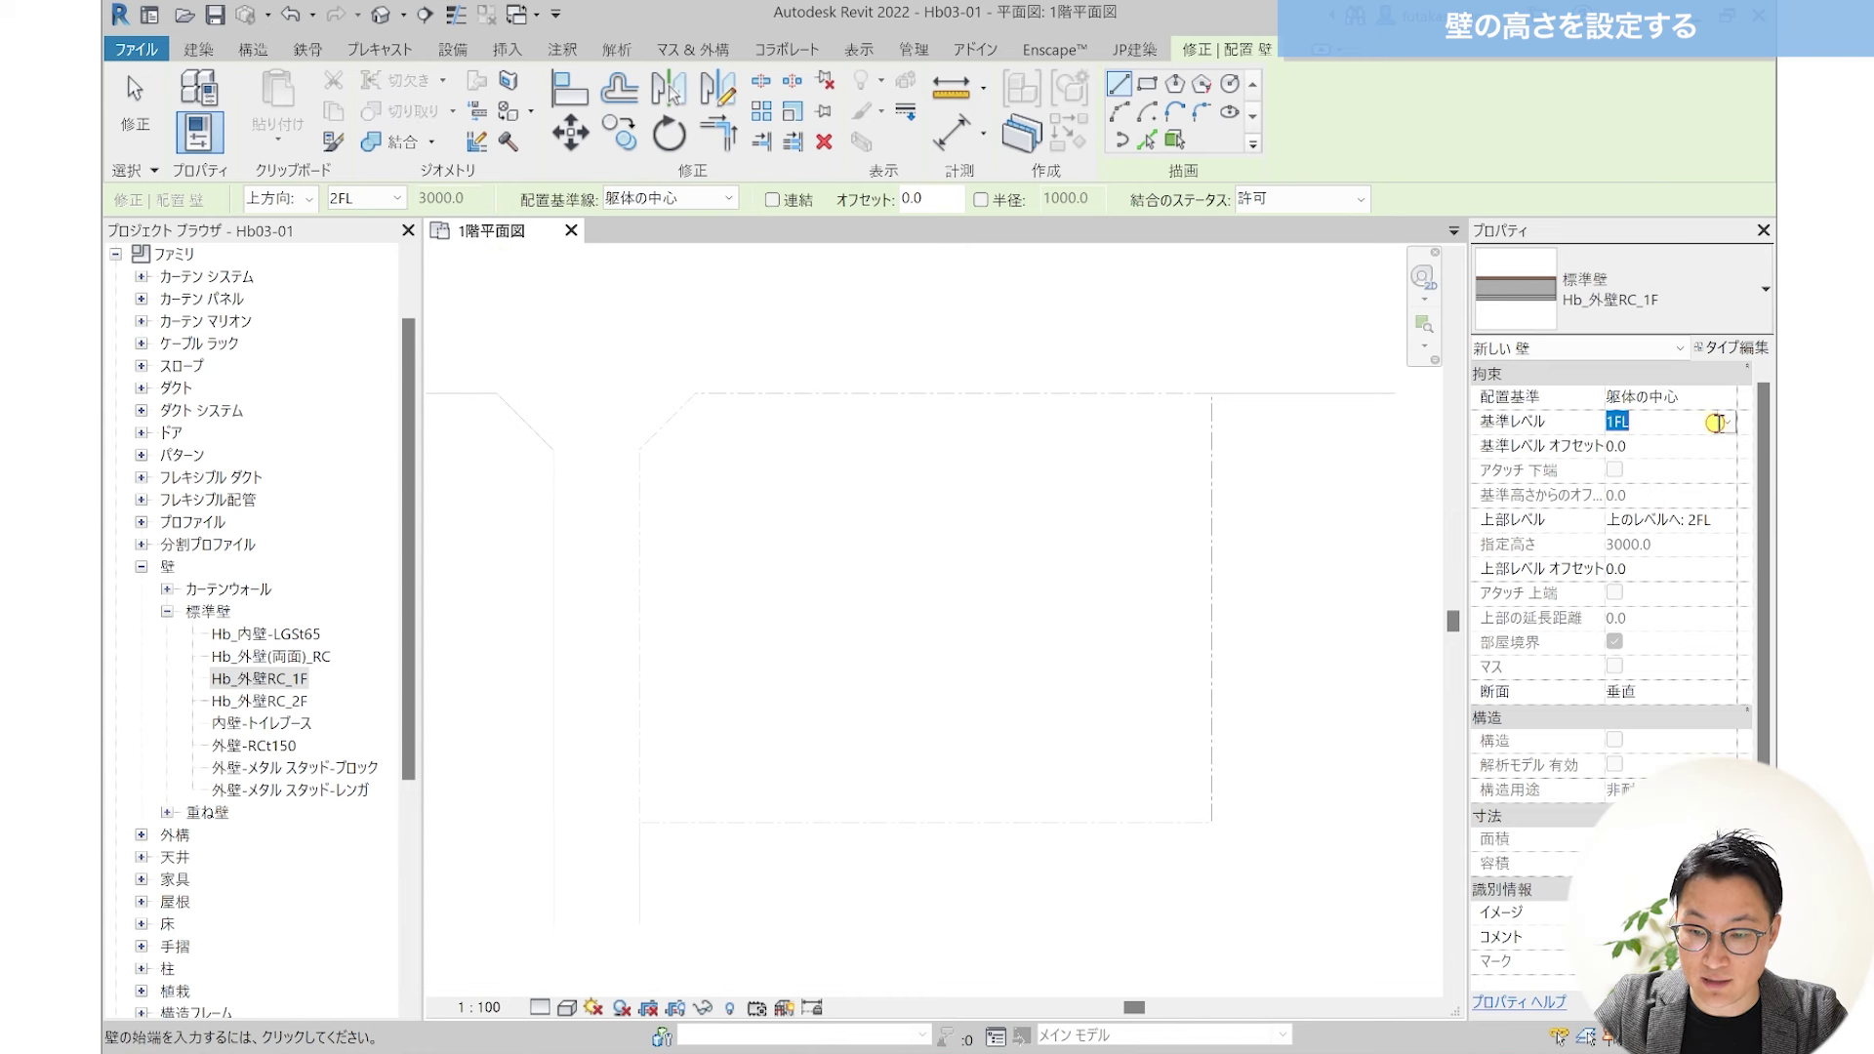
pyautogui.click(1726, 421)
pyautogui.click(1620, 466)
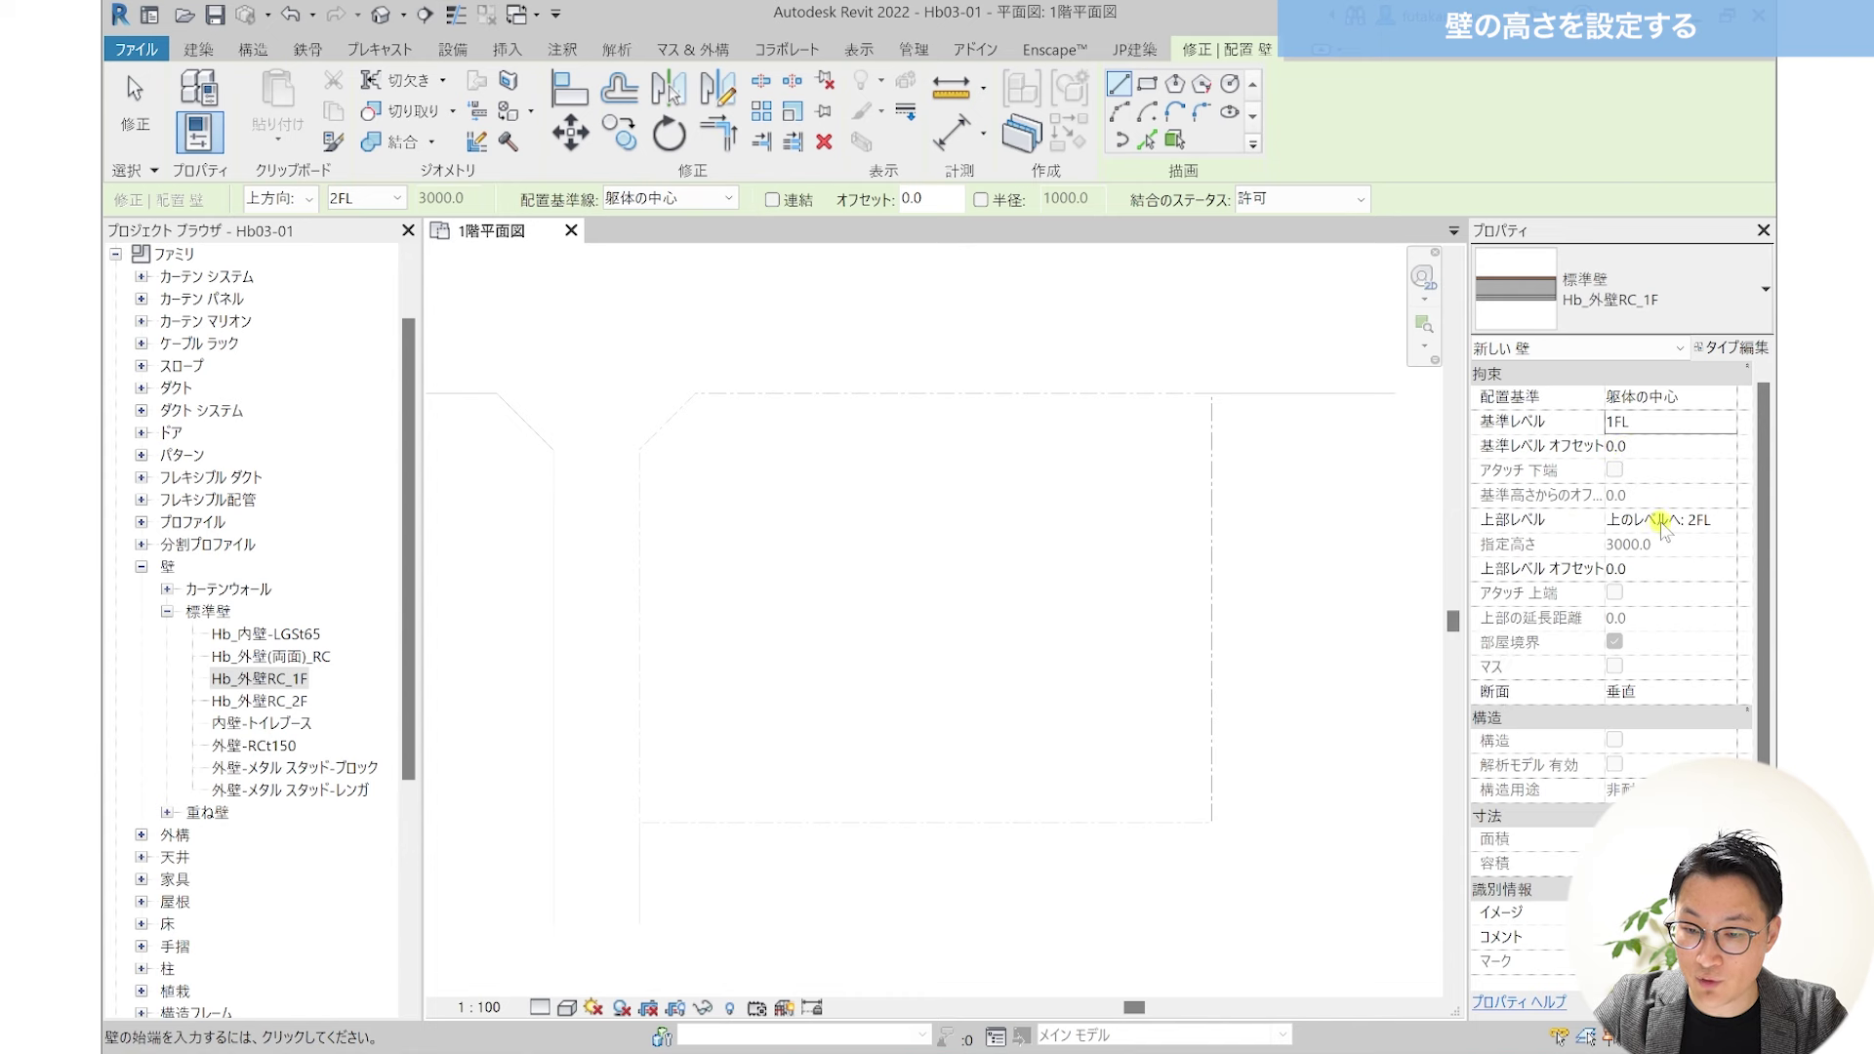
pyautogui.click(1724, 522)
pyautogui.click(1726, 521)
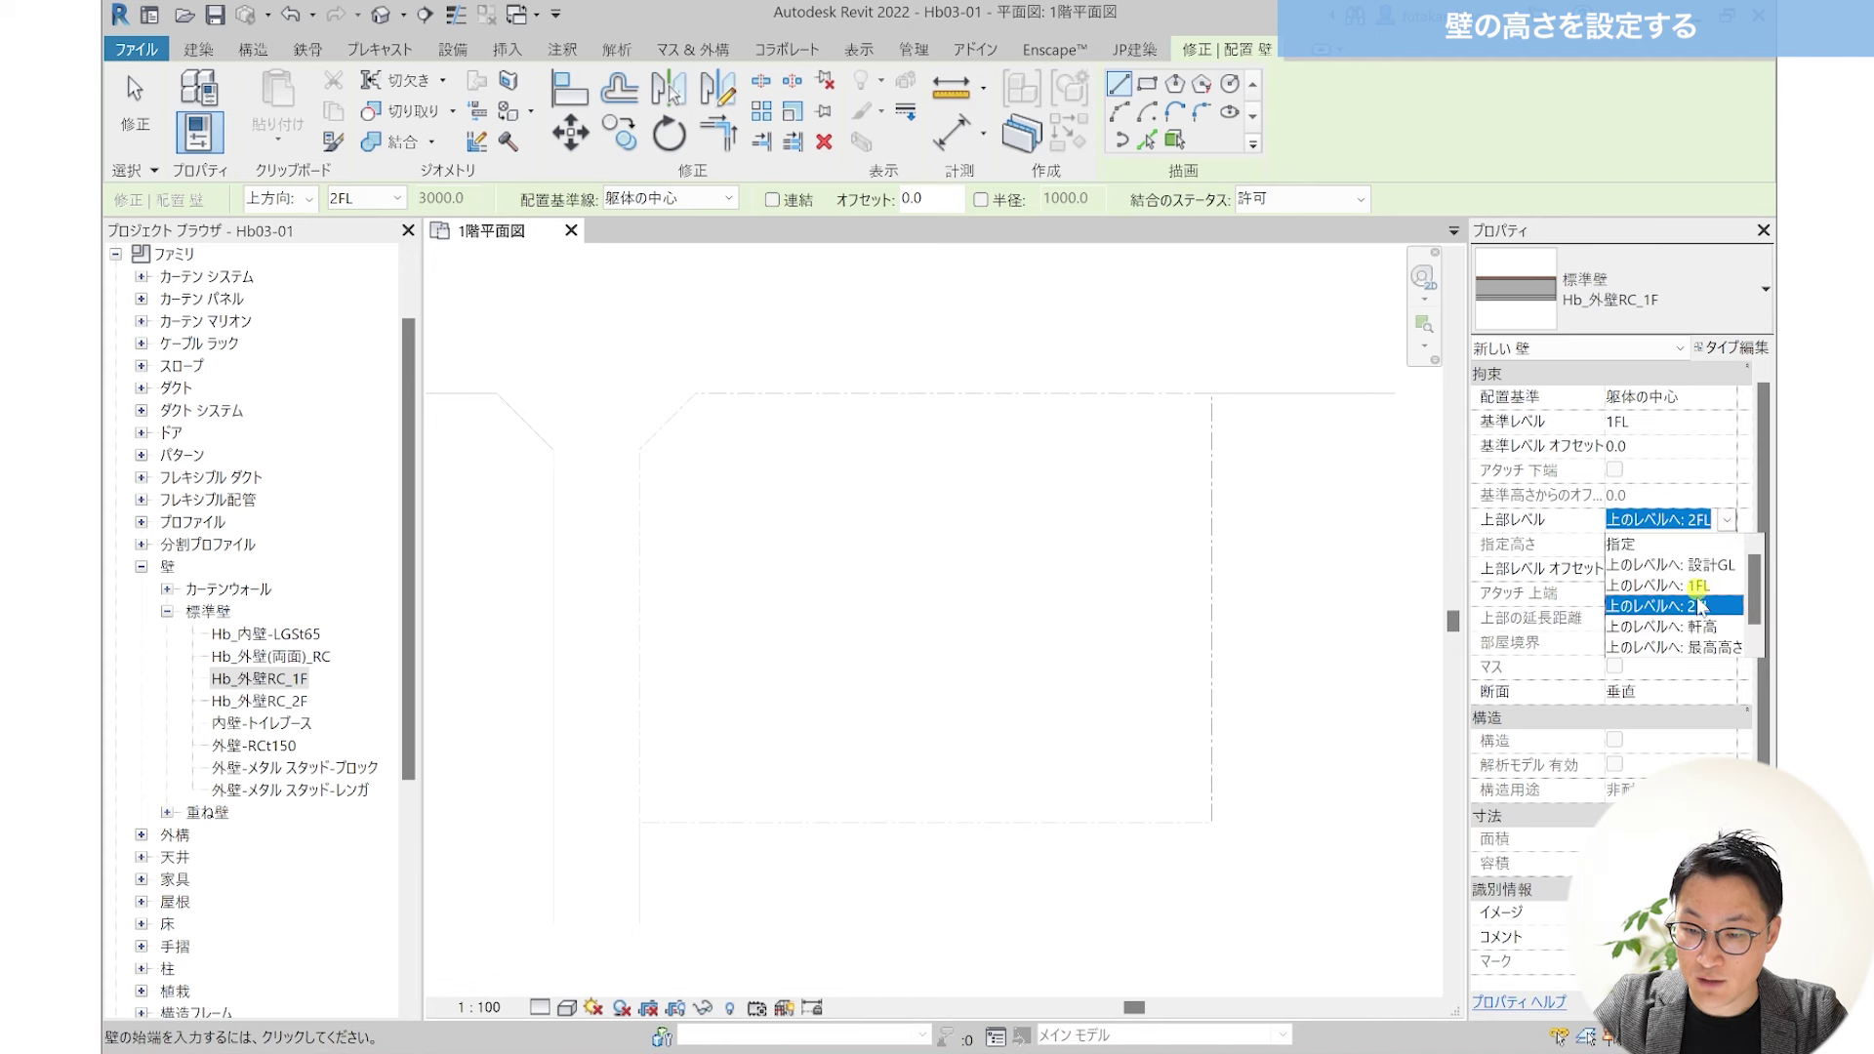
pyautogui.click(1705, 548)
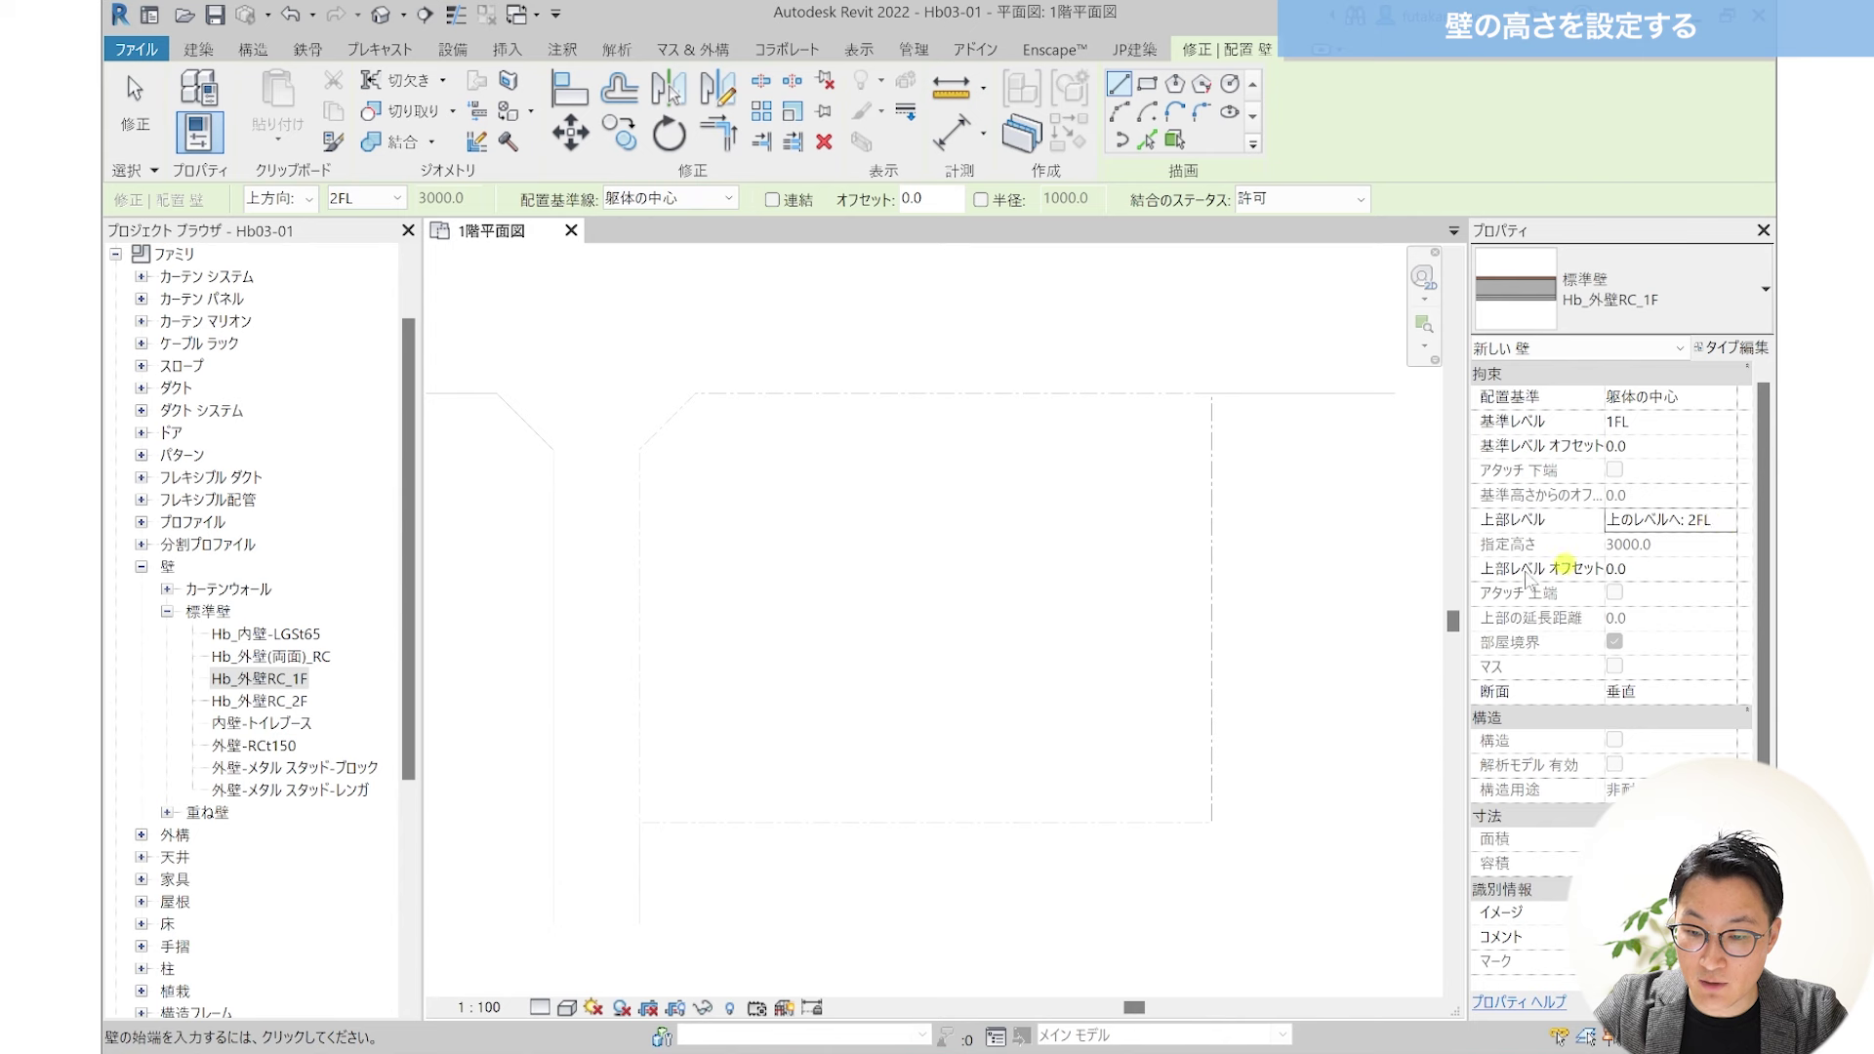
# Step: Set the new wall's 上部レベル オフセット to 0
pyautogui.click(1646, 571)
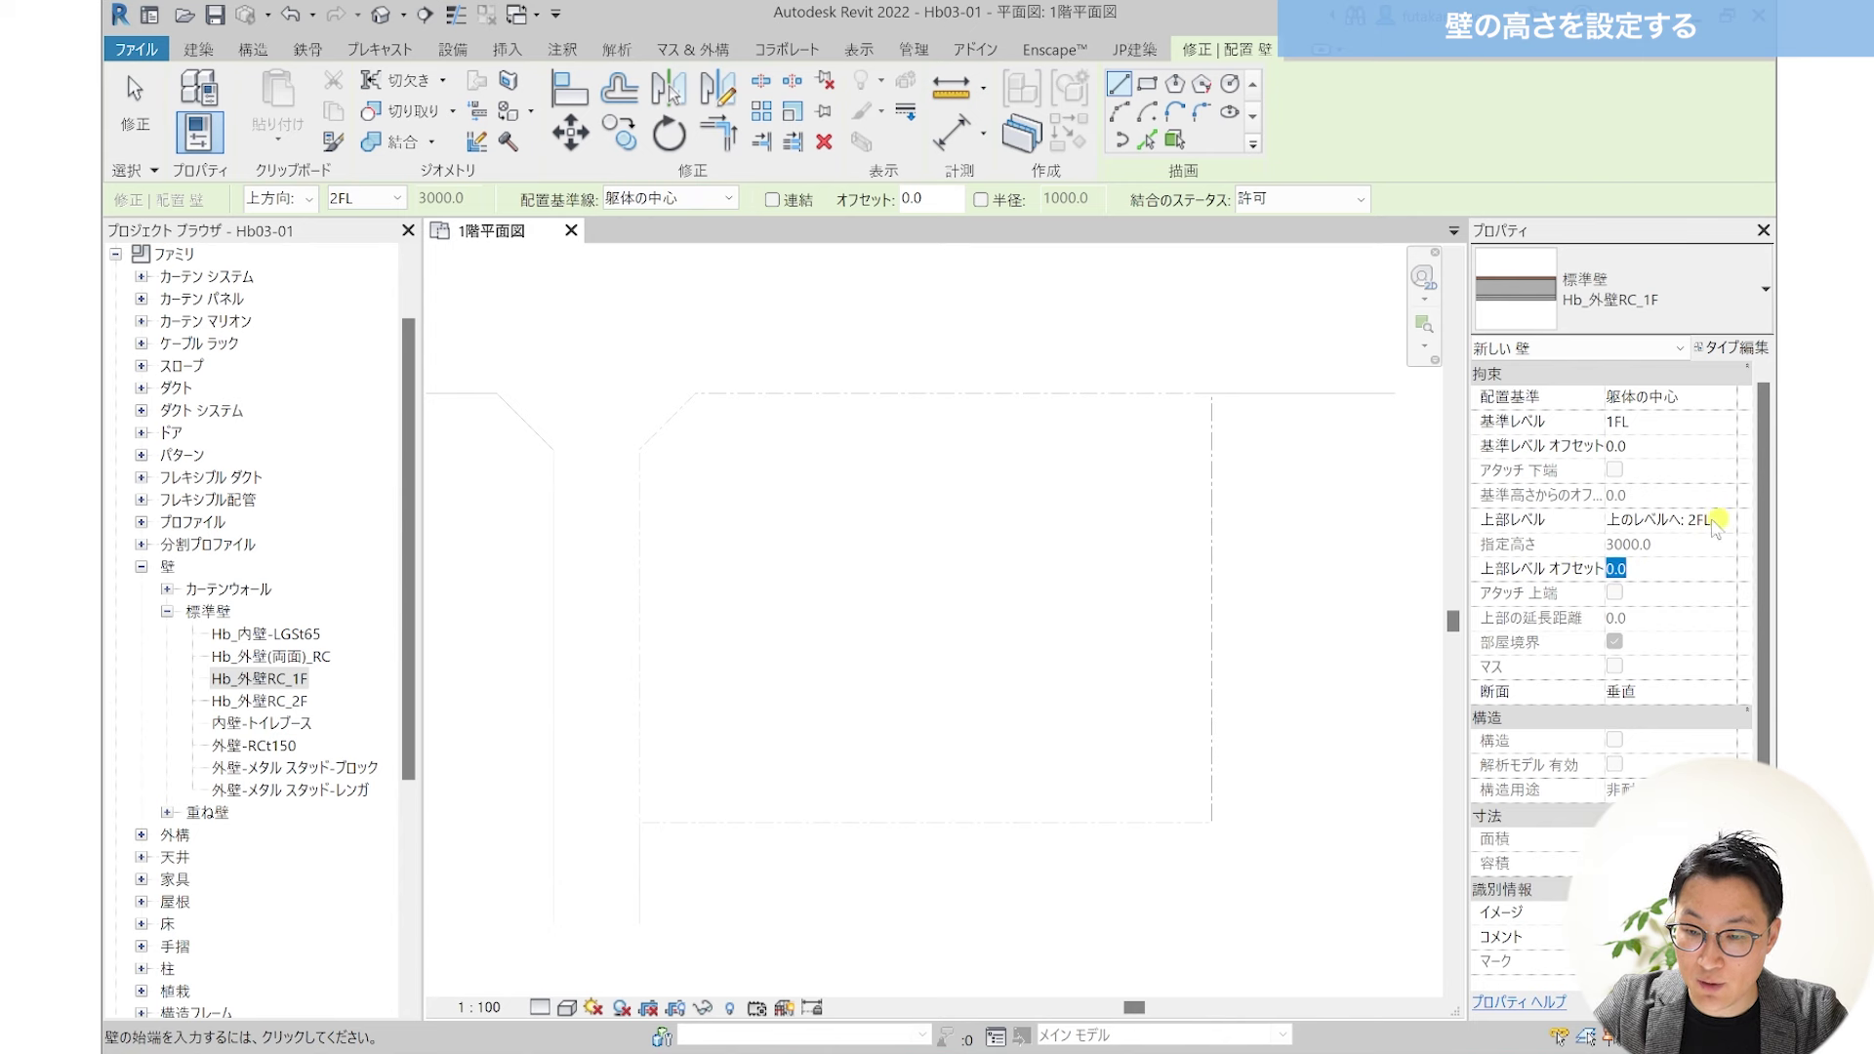
pyautogui.click(1643, 571)
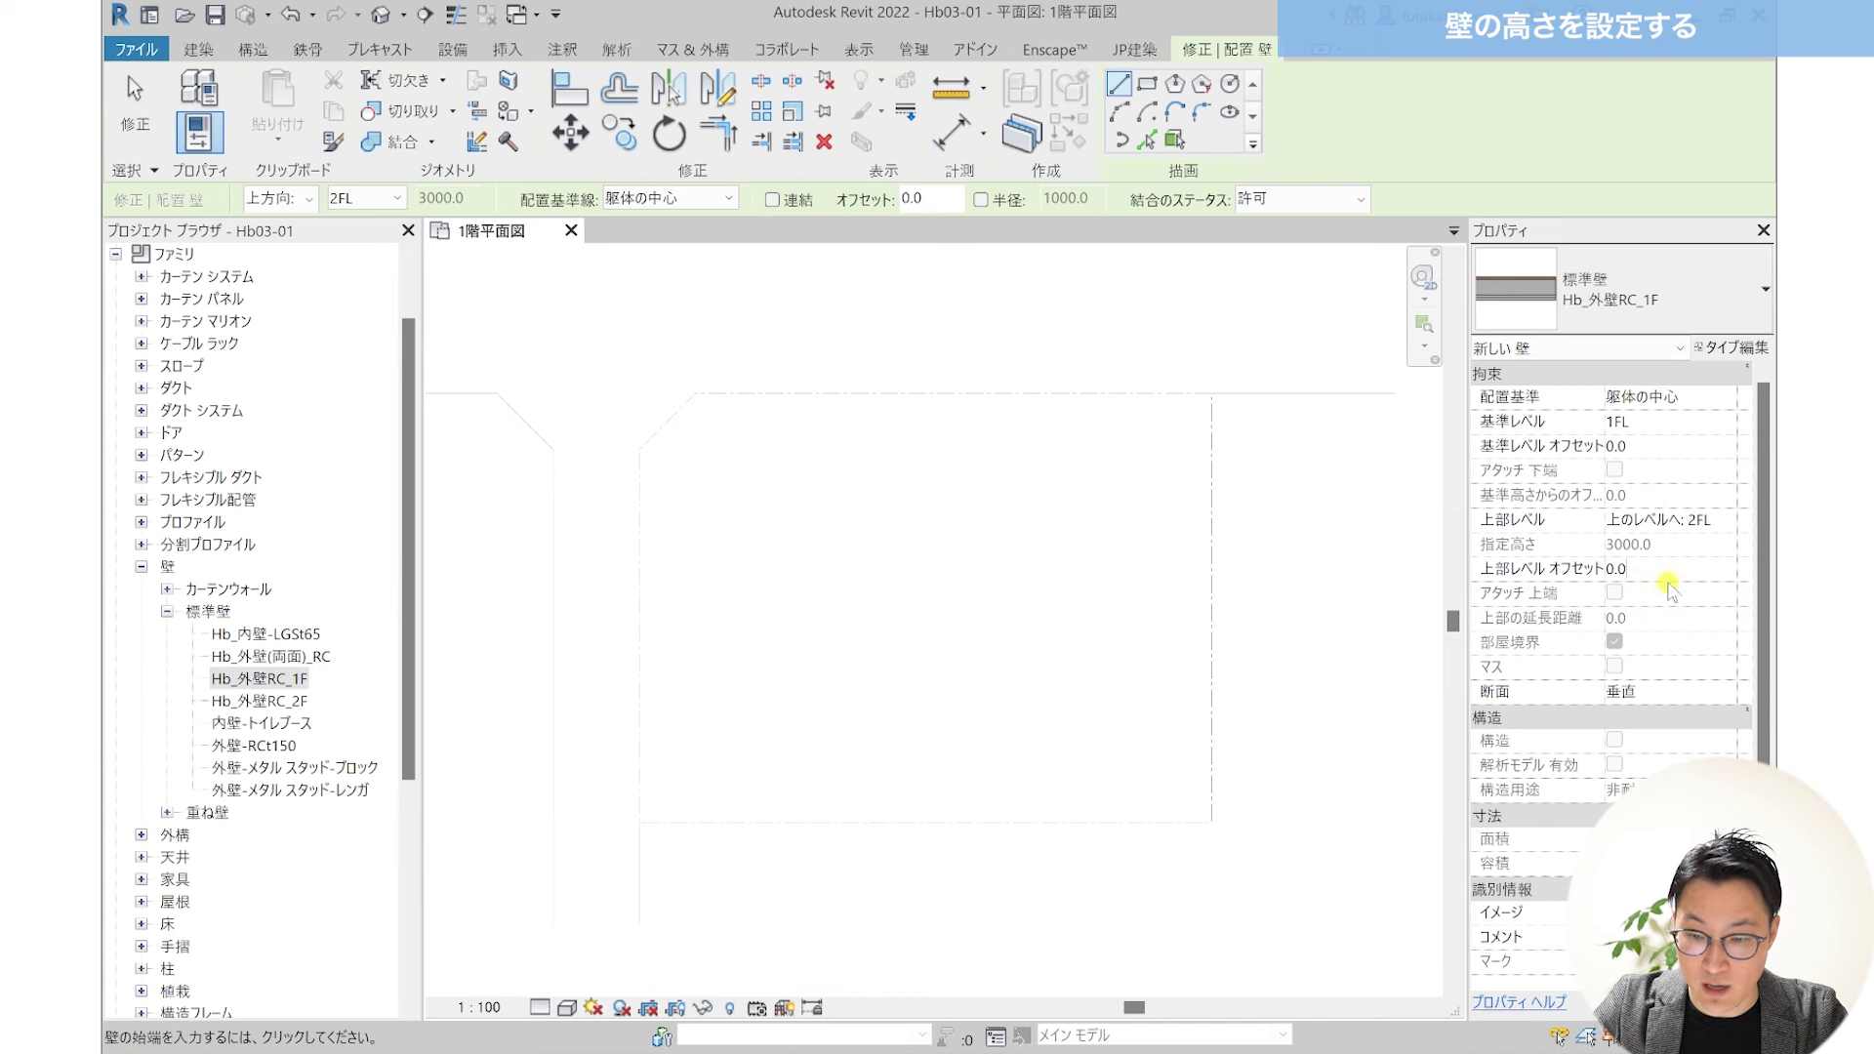
pyautogui.moveTo(1669, 580); pyautogui.dragTo(1538, 547)
pyautogui.write('-')
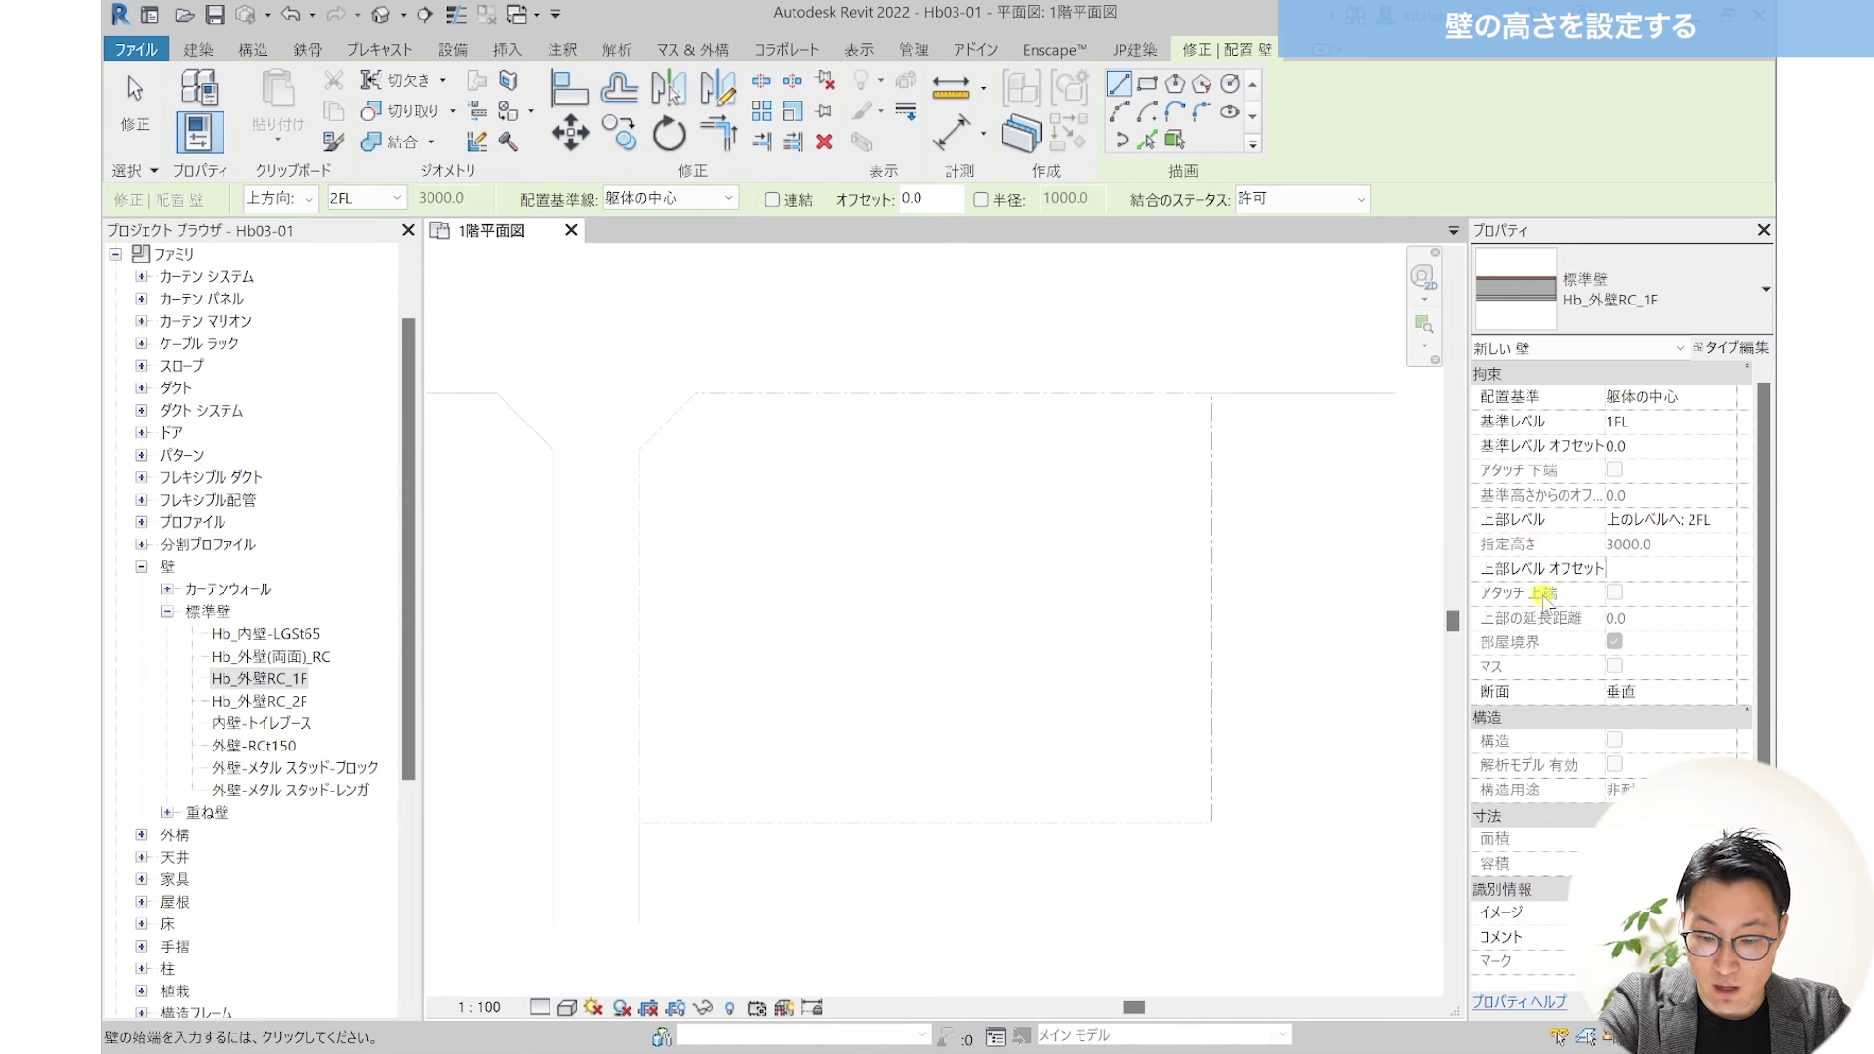
# Step: Try an upper level of 指定 with a 指定高さ of 1100 for the new wall and restore 上のレベルへ: 2FL
pyautogui.moveTo(1556, 633)
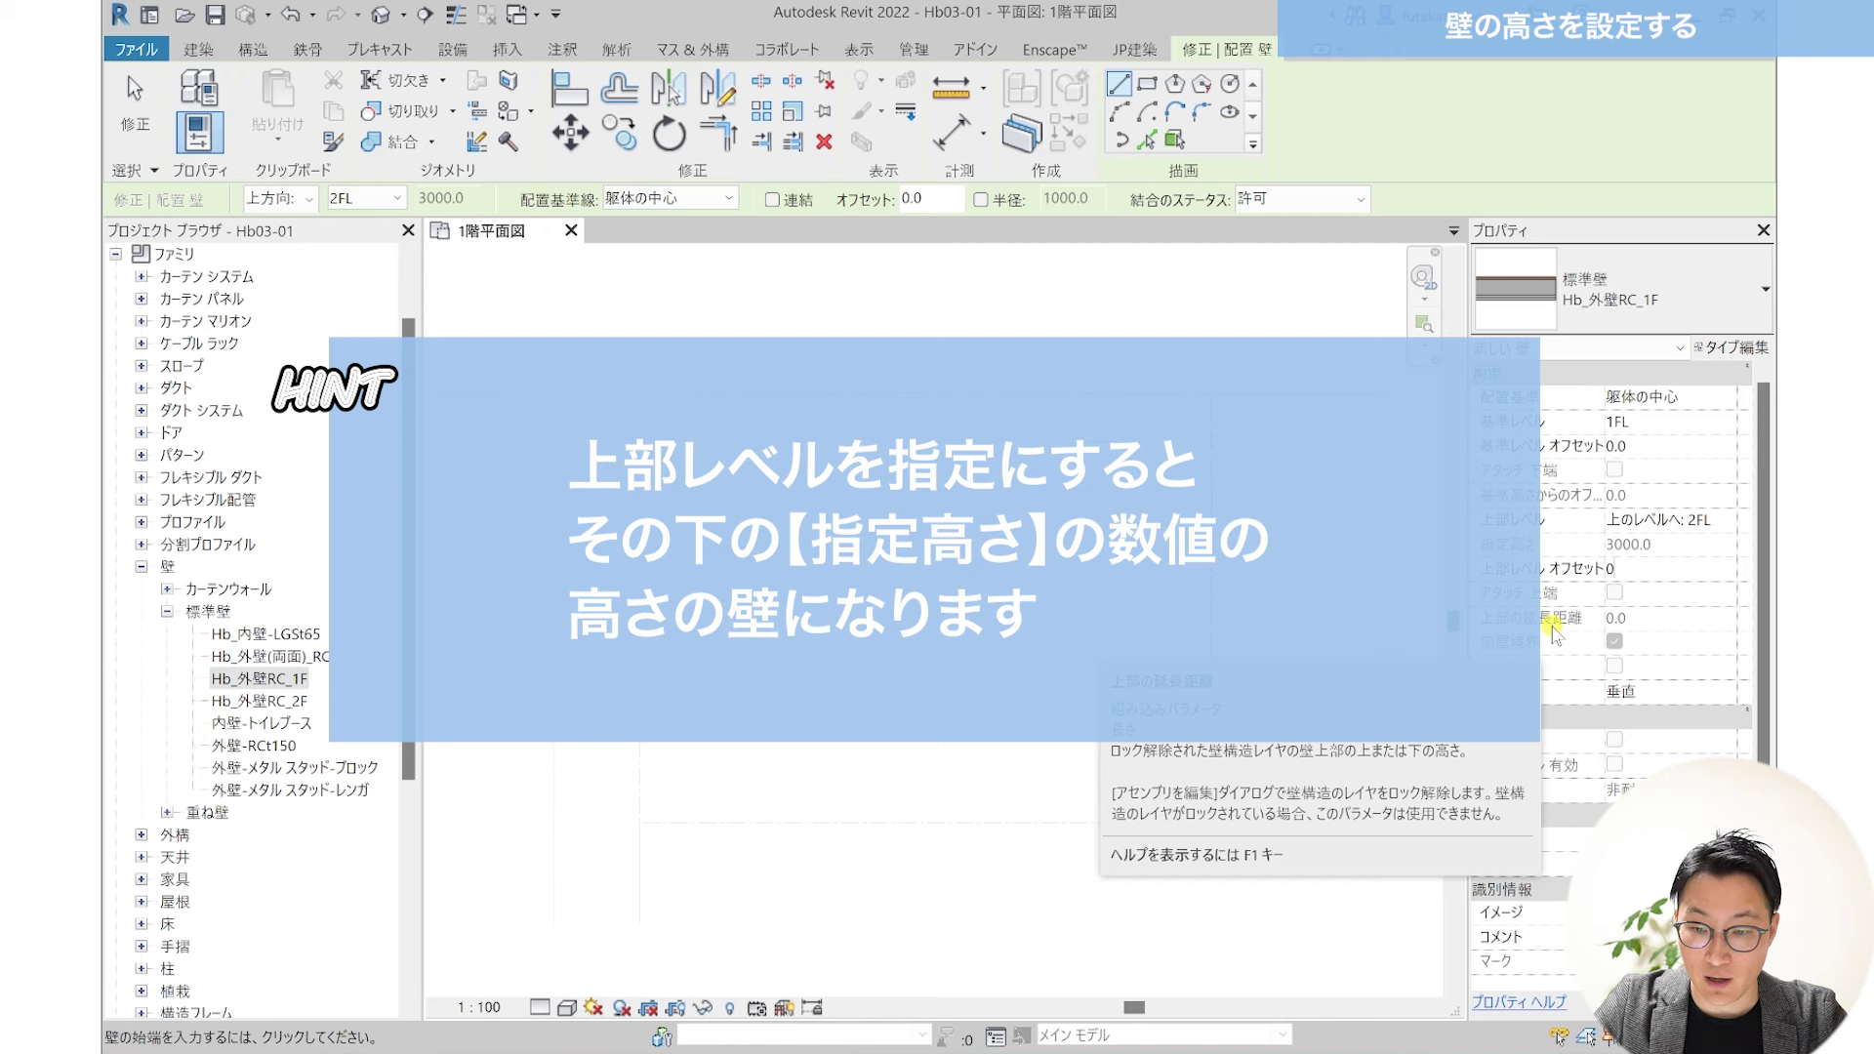
pyautogui.click(1715, 522)
pyautogui.click(1727, 520)
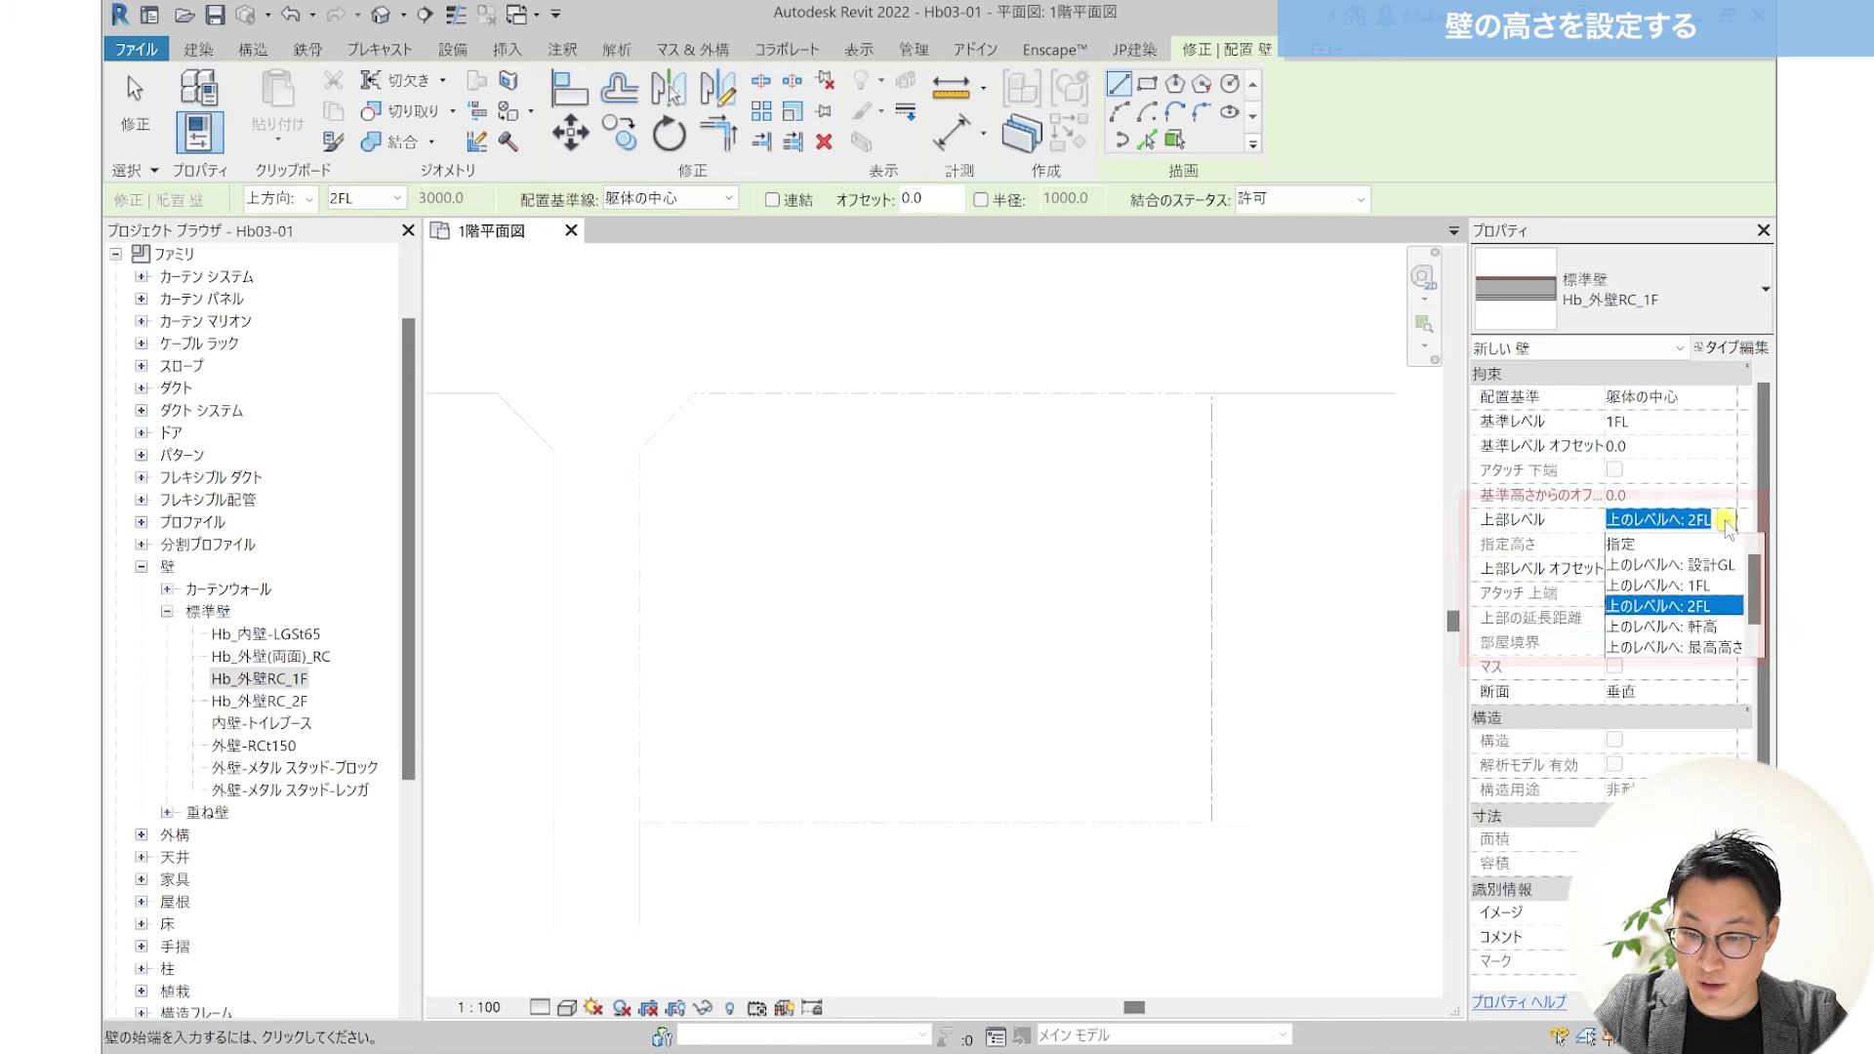
pyautogui.click(1619, 546)
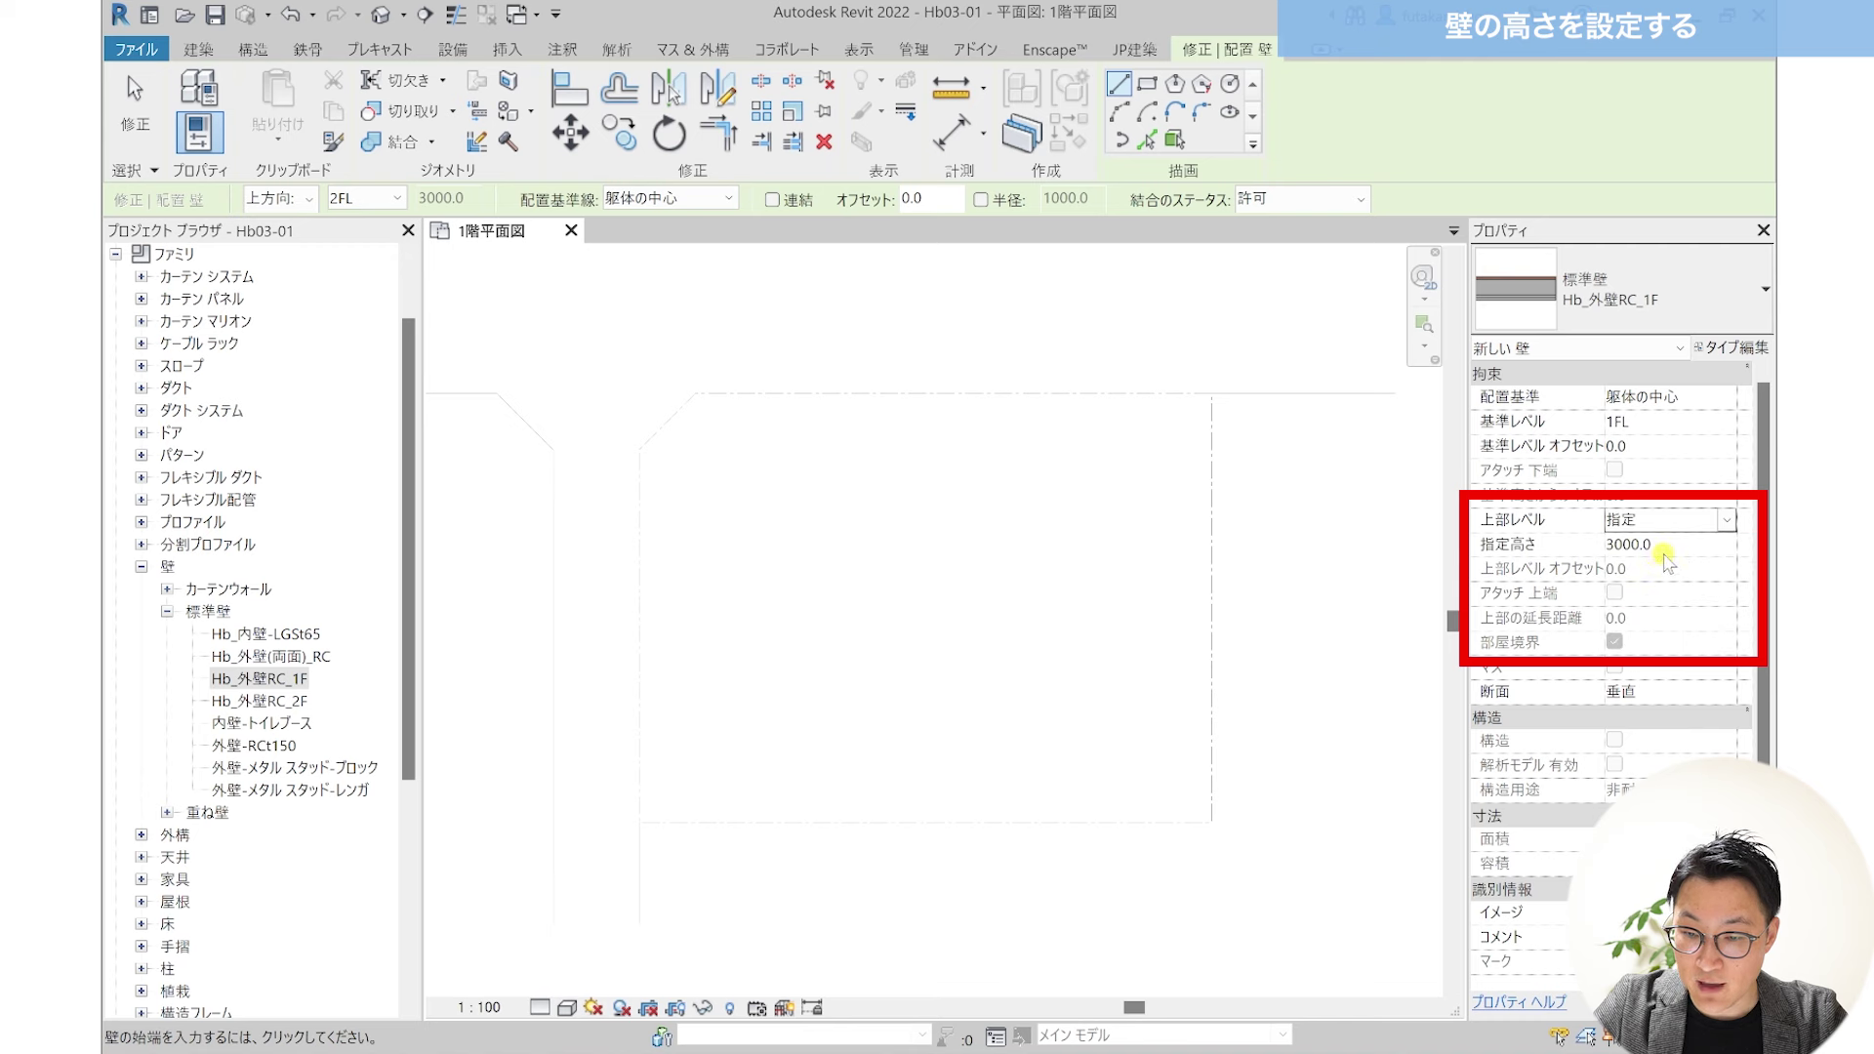
pyautogui.click(1625, 544)
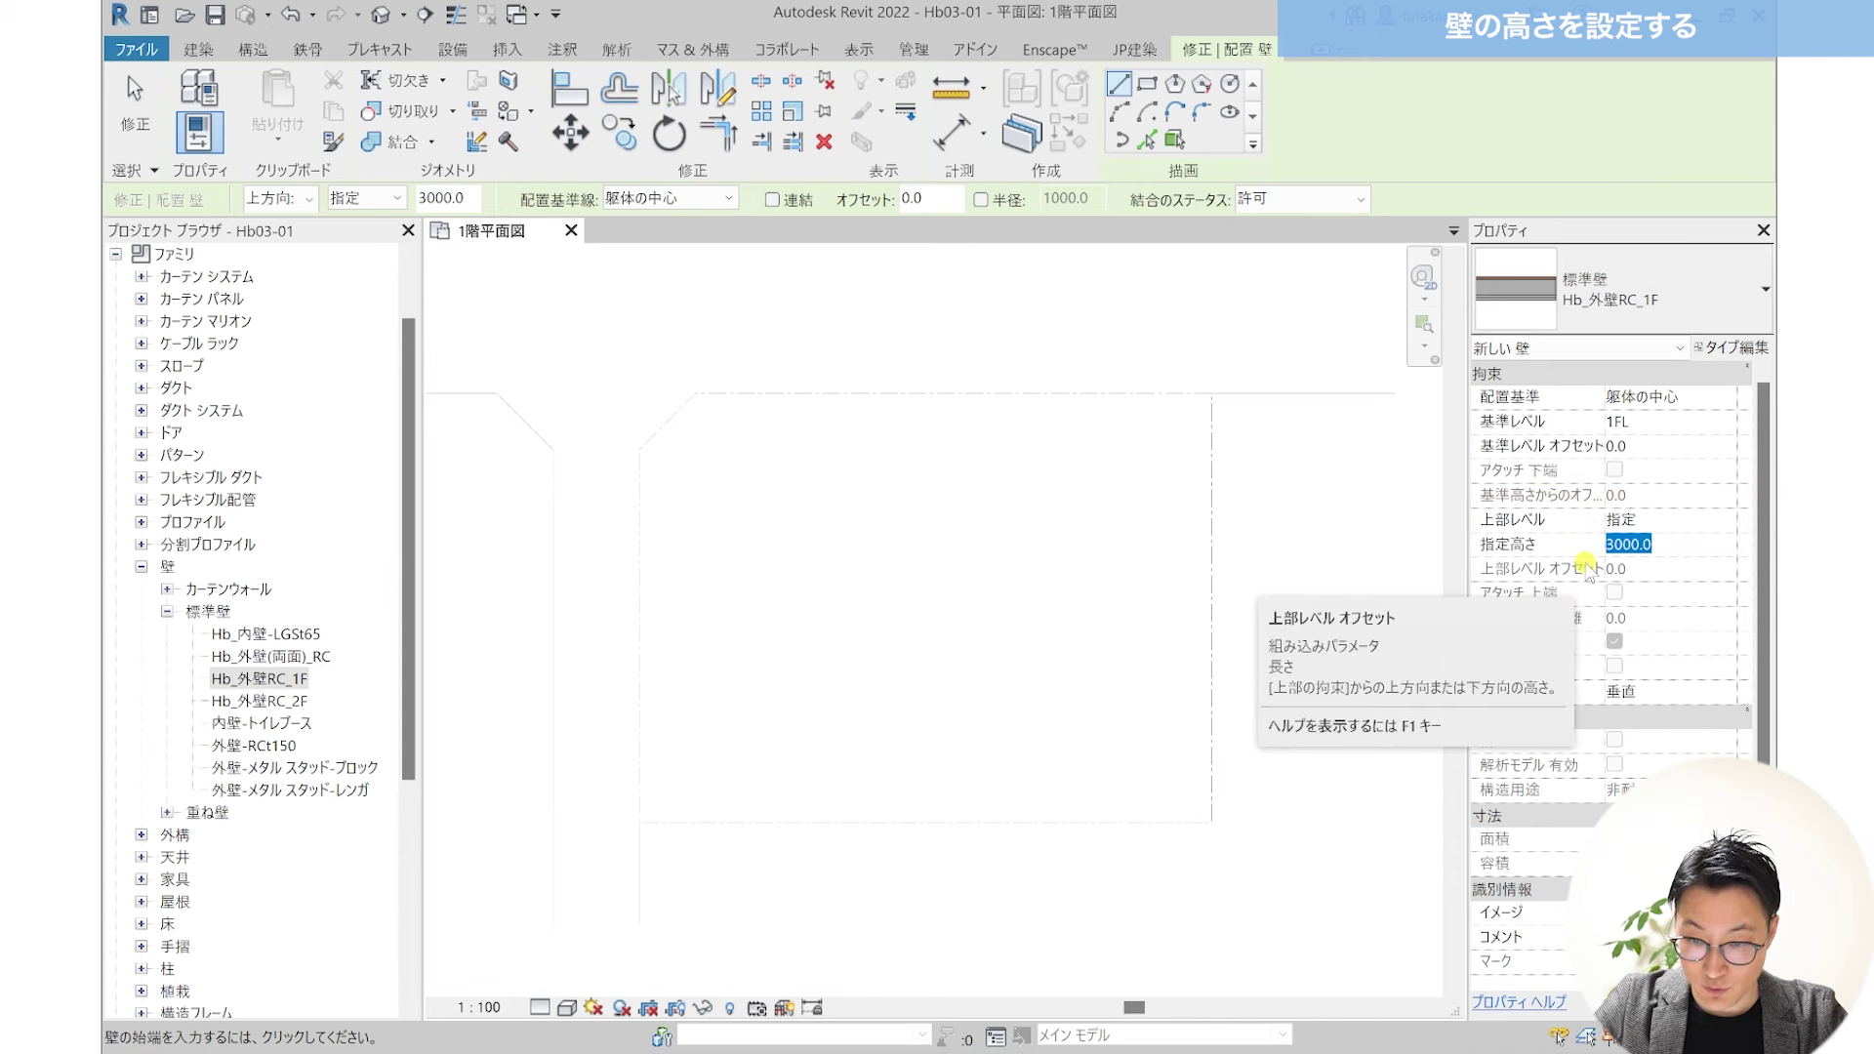
pyautogui.write('100')
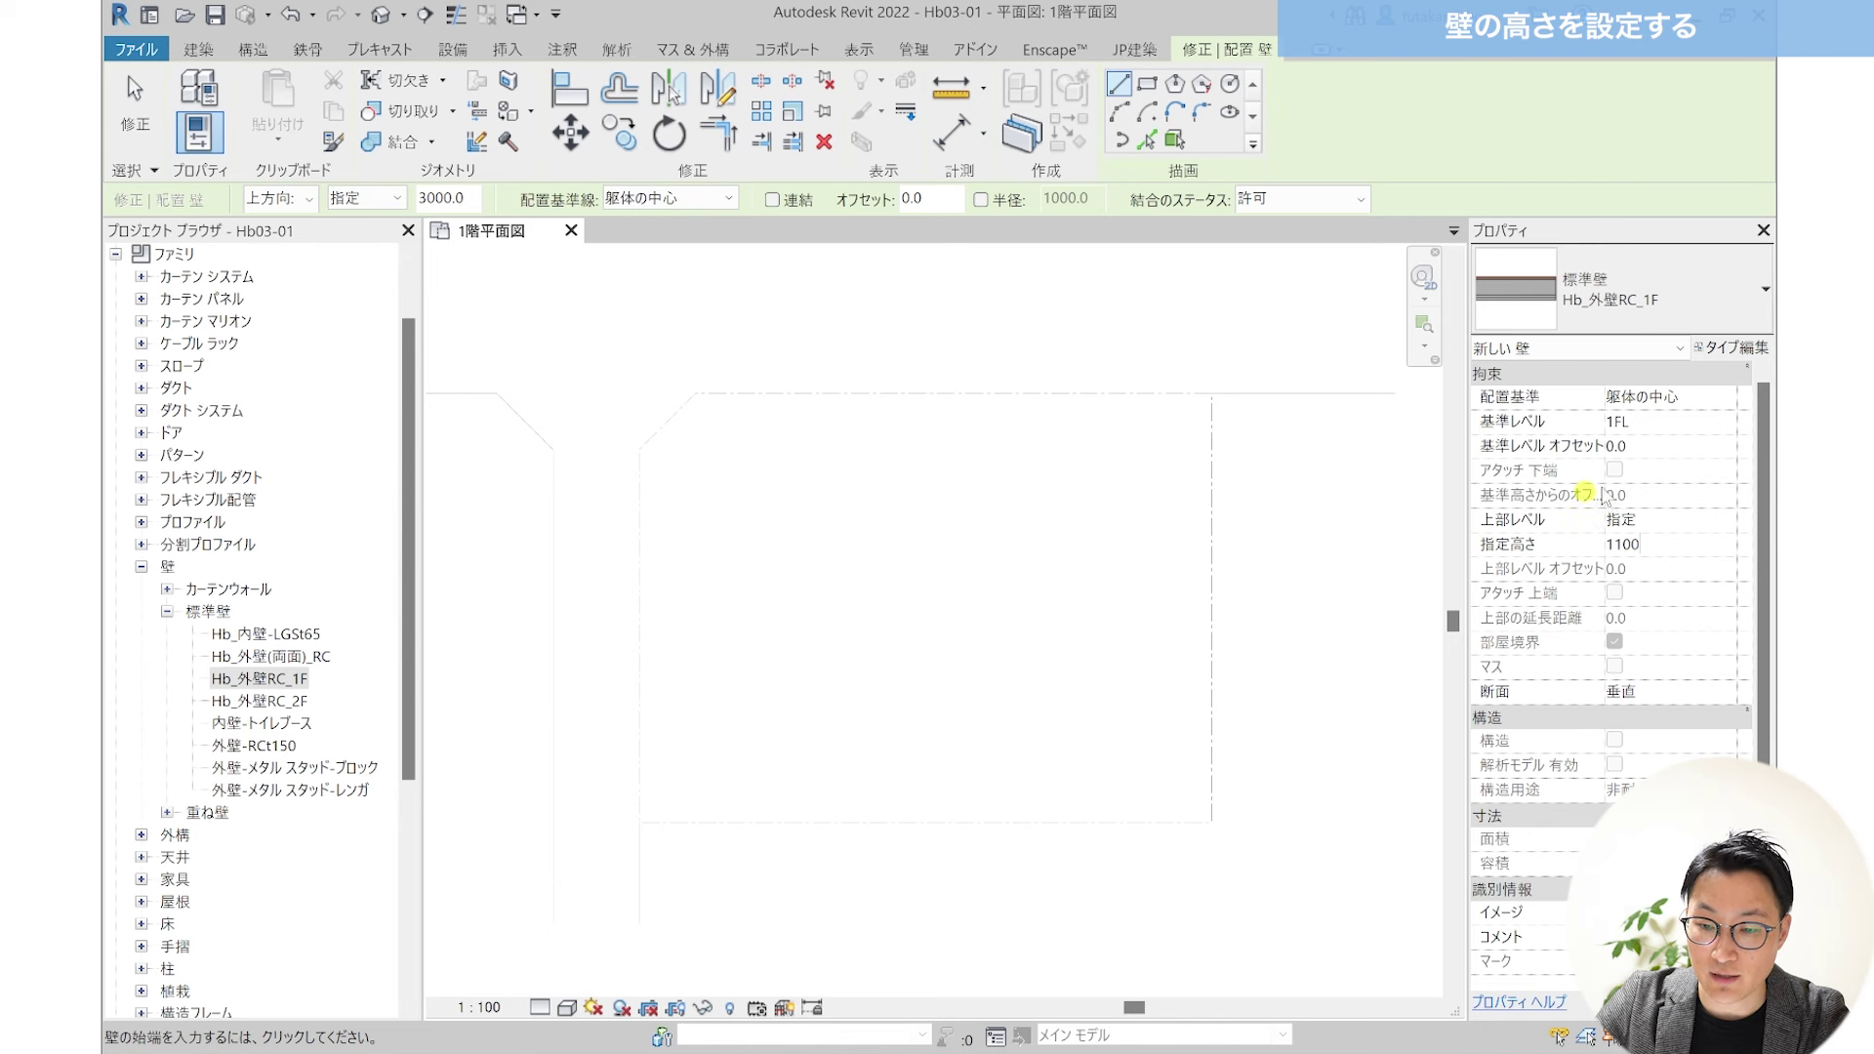
pyautogui.click(1659, 519)
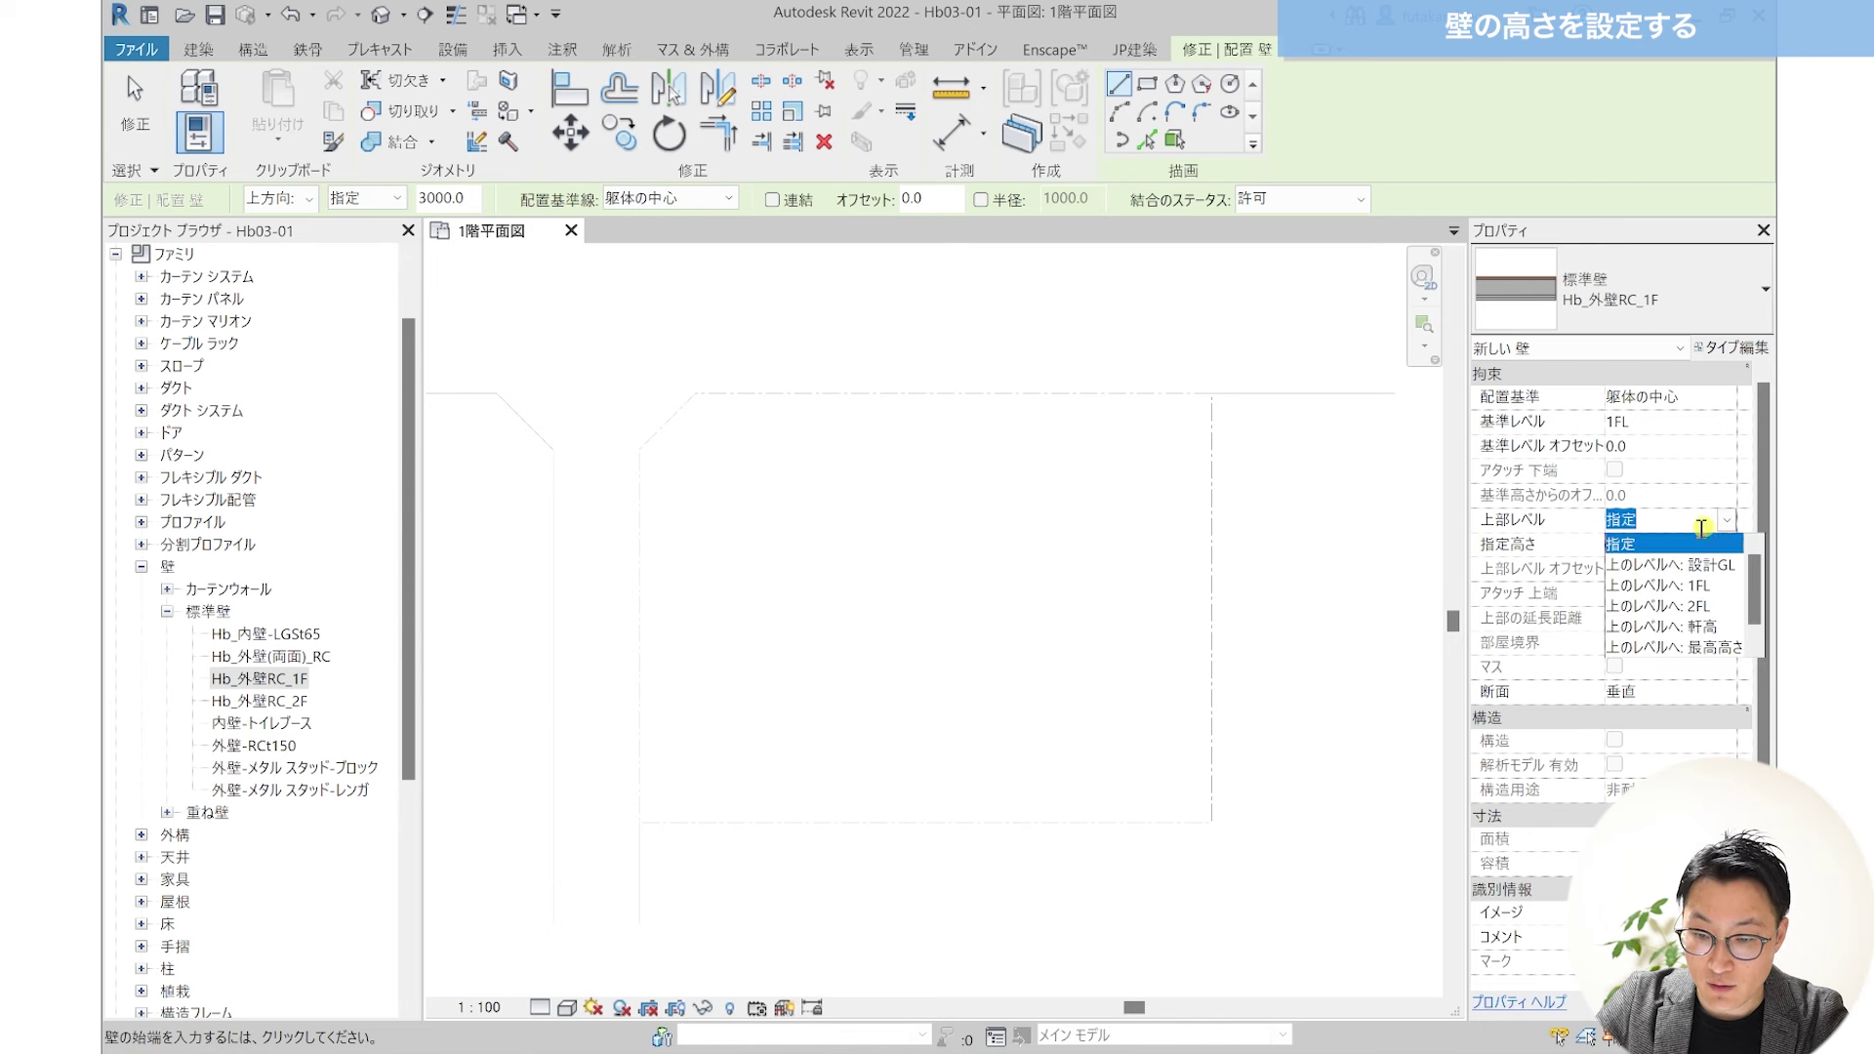
pyautogui.click(1660, 604)
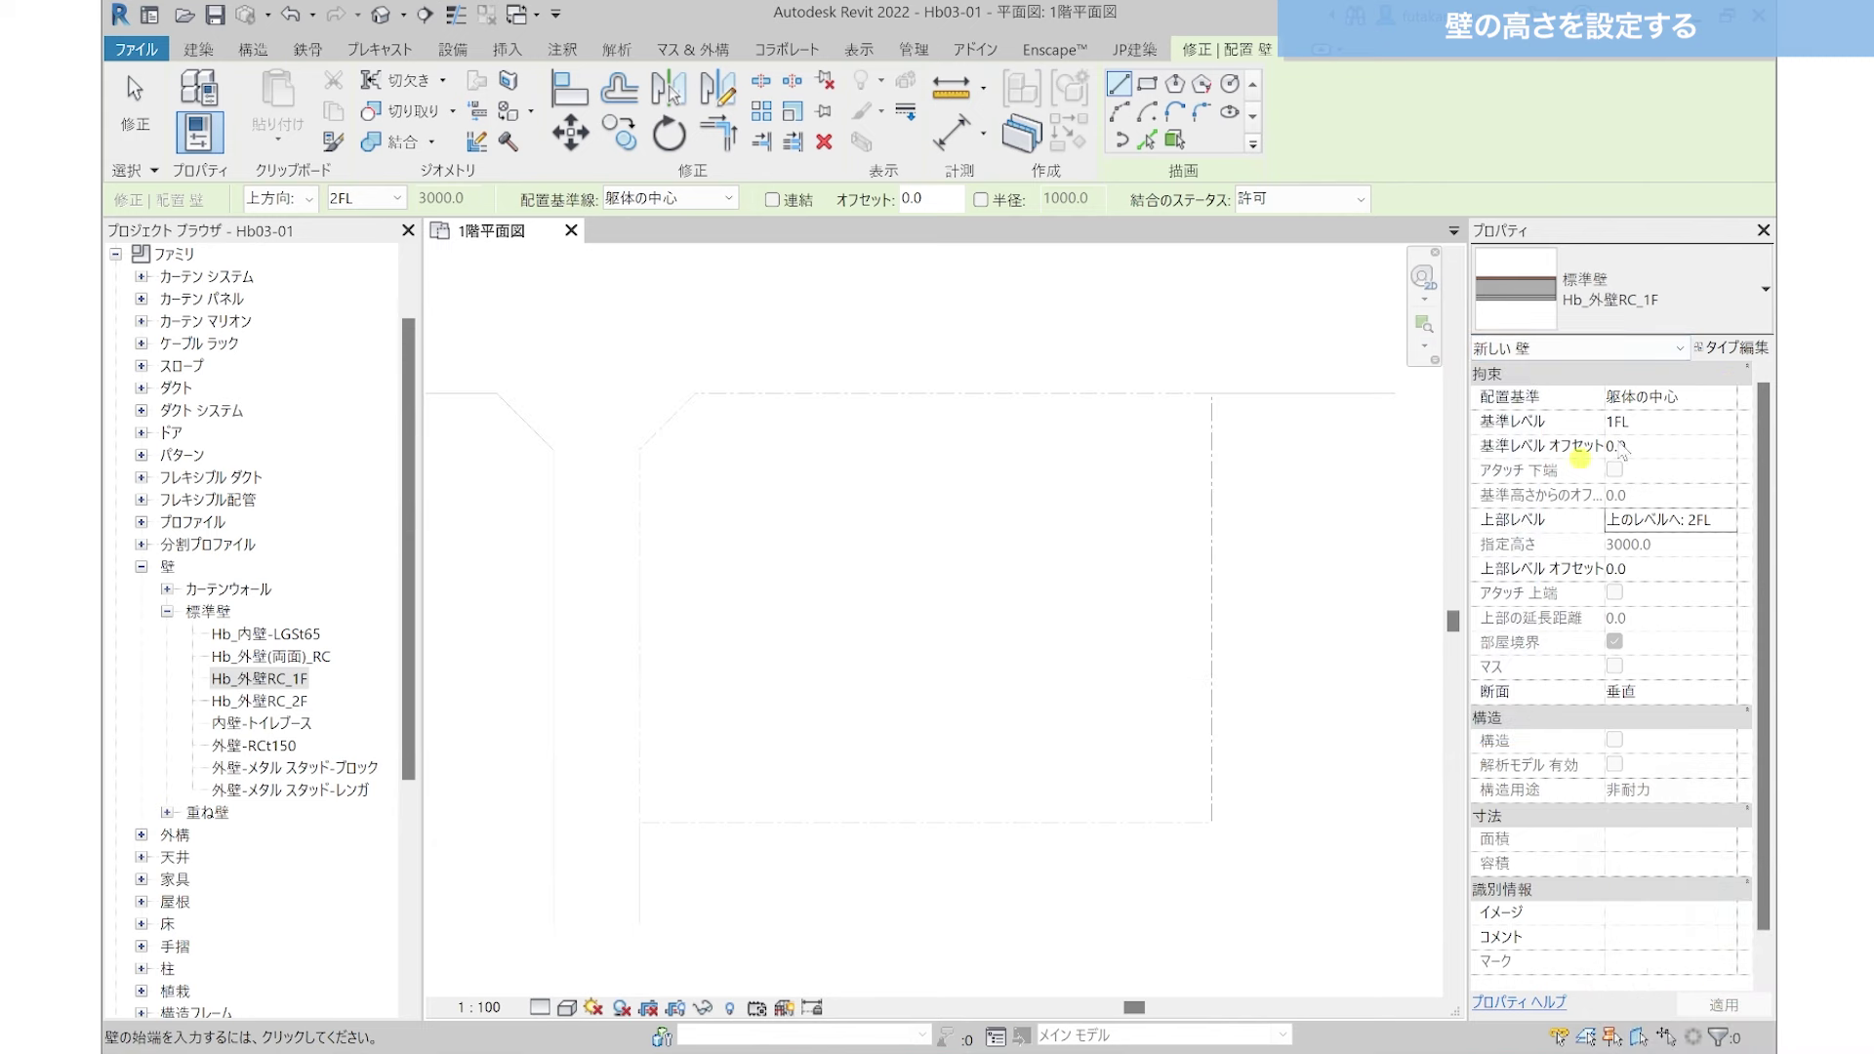
# Step: Choose the stacked wall type 外壁-レンガ、メタル スタッド and open its type structure for editing
pyautogui.click(1737, 333)
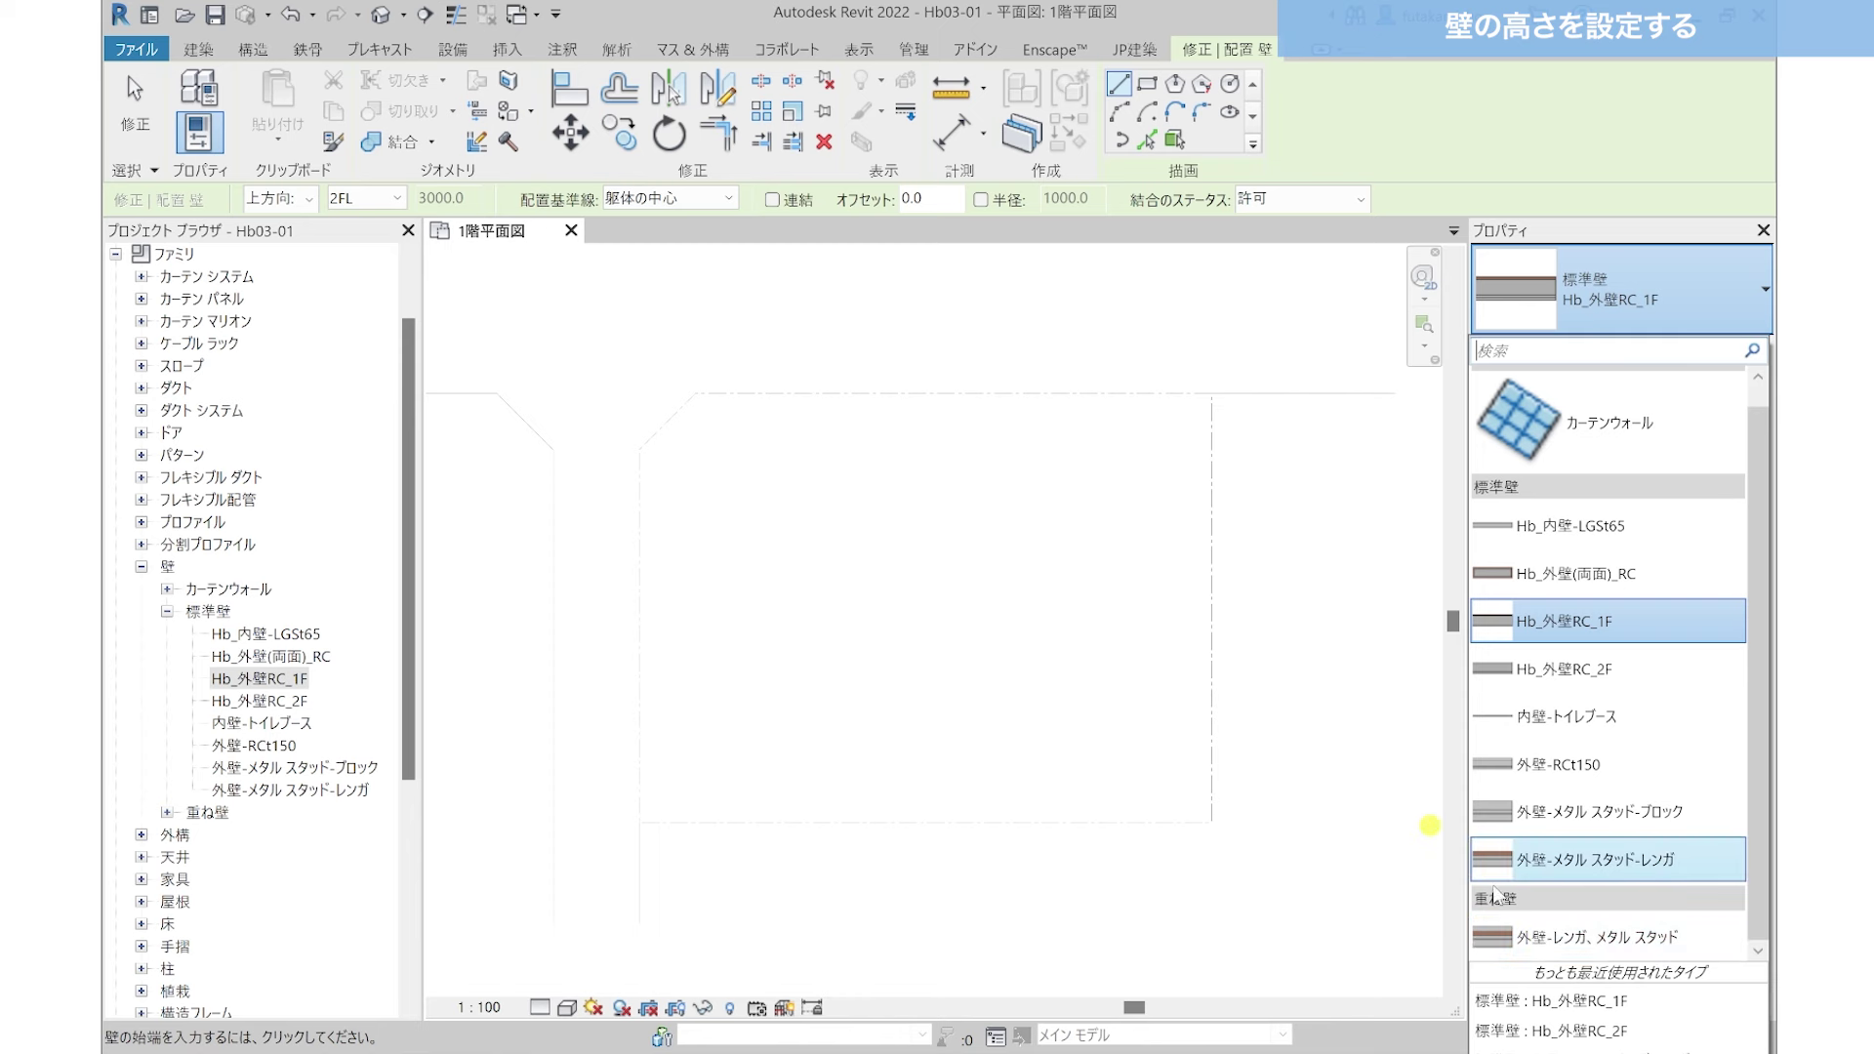
pyautogui.click(1559, 939)
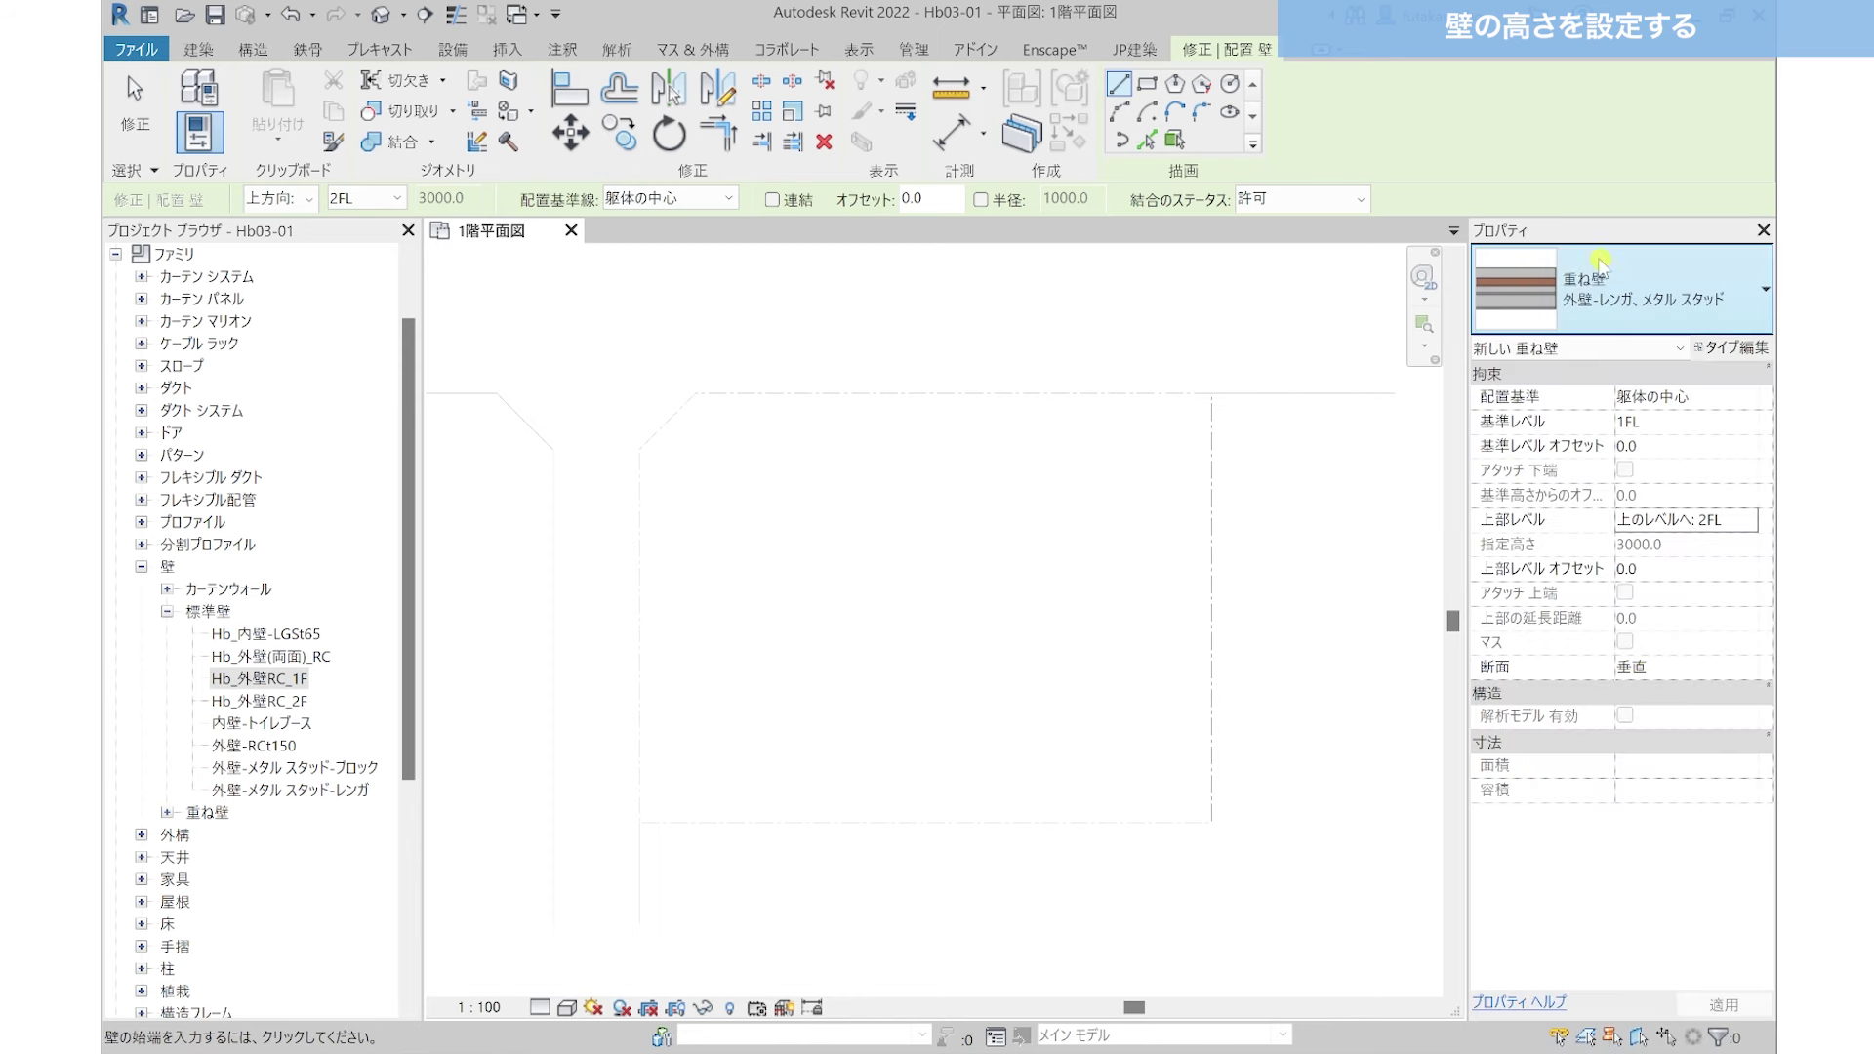
pyautogui.click(1739, 353)
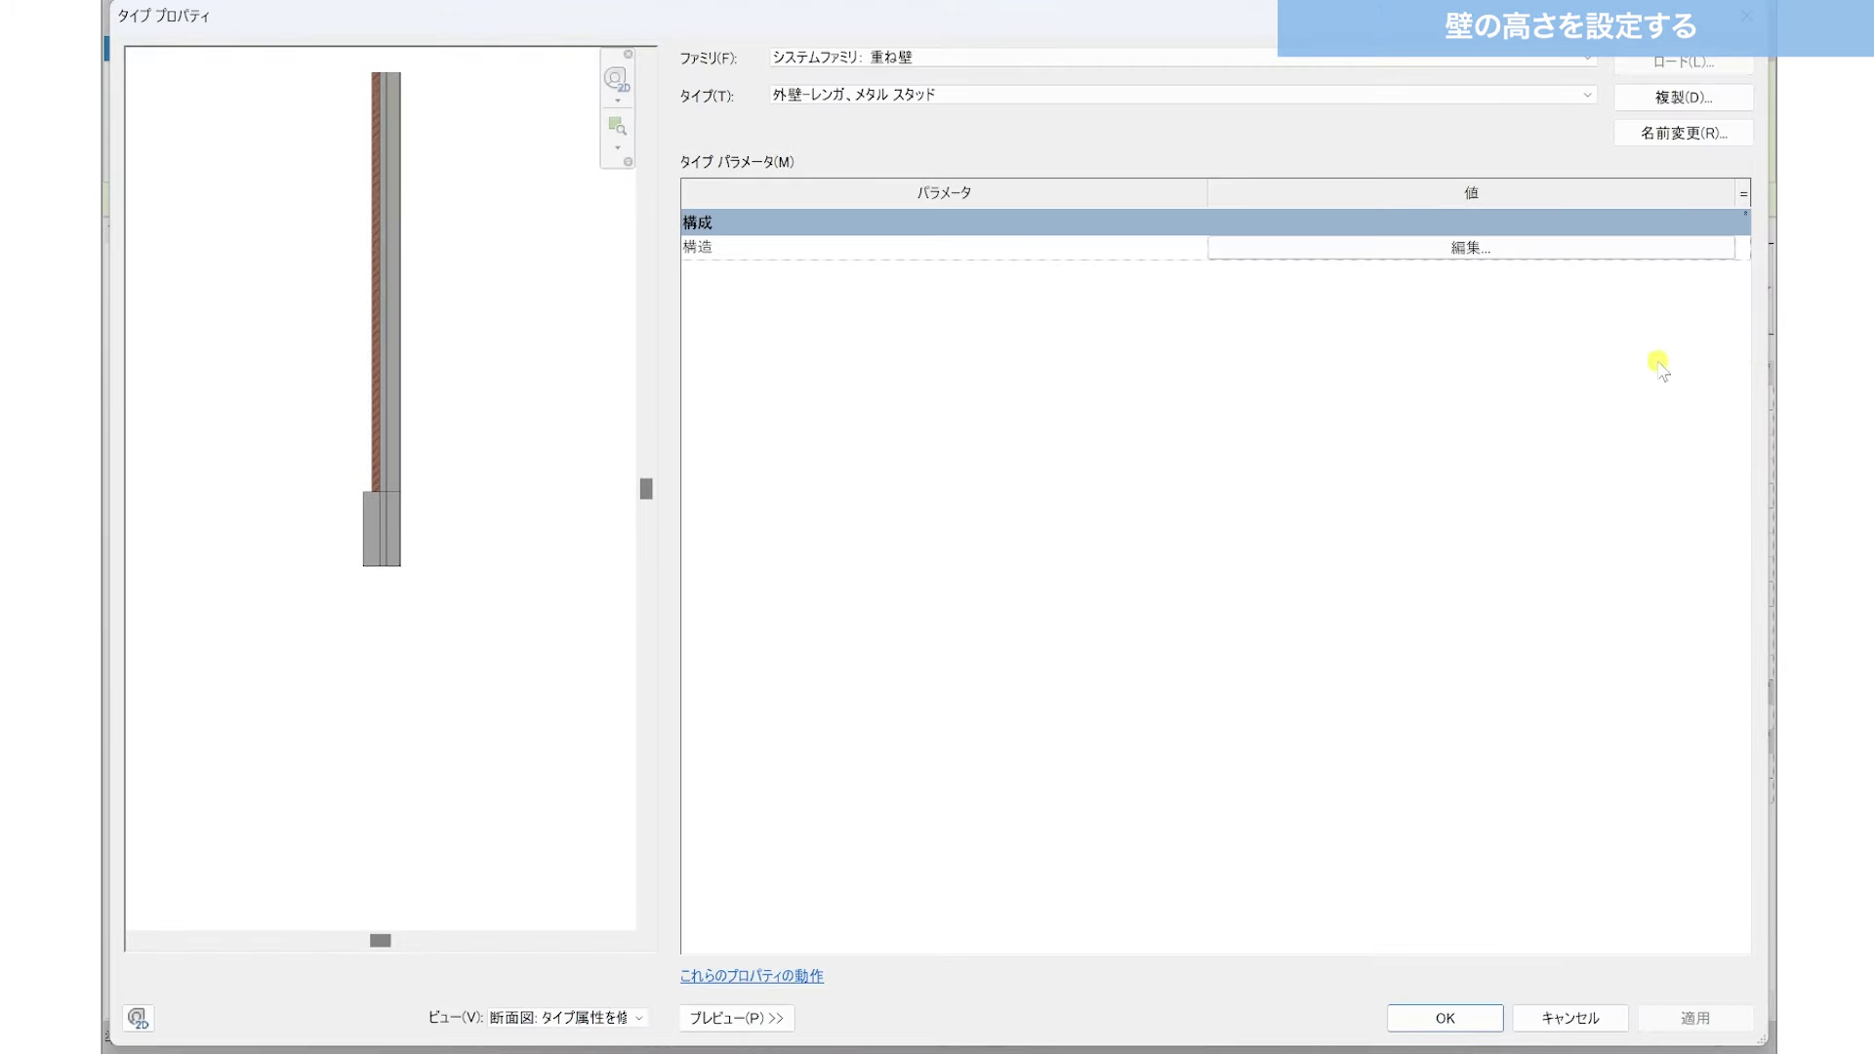
pyautogui.scroll(4, 391, 336)
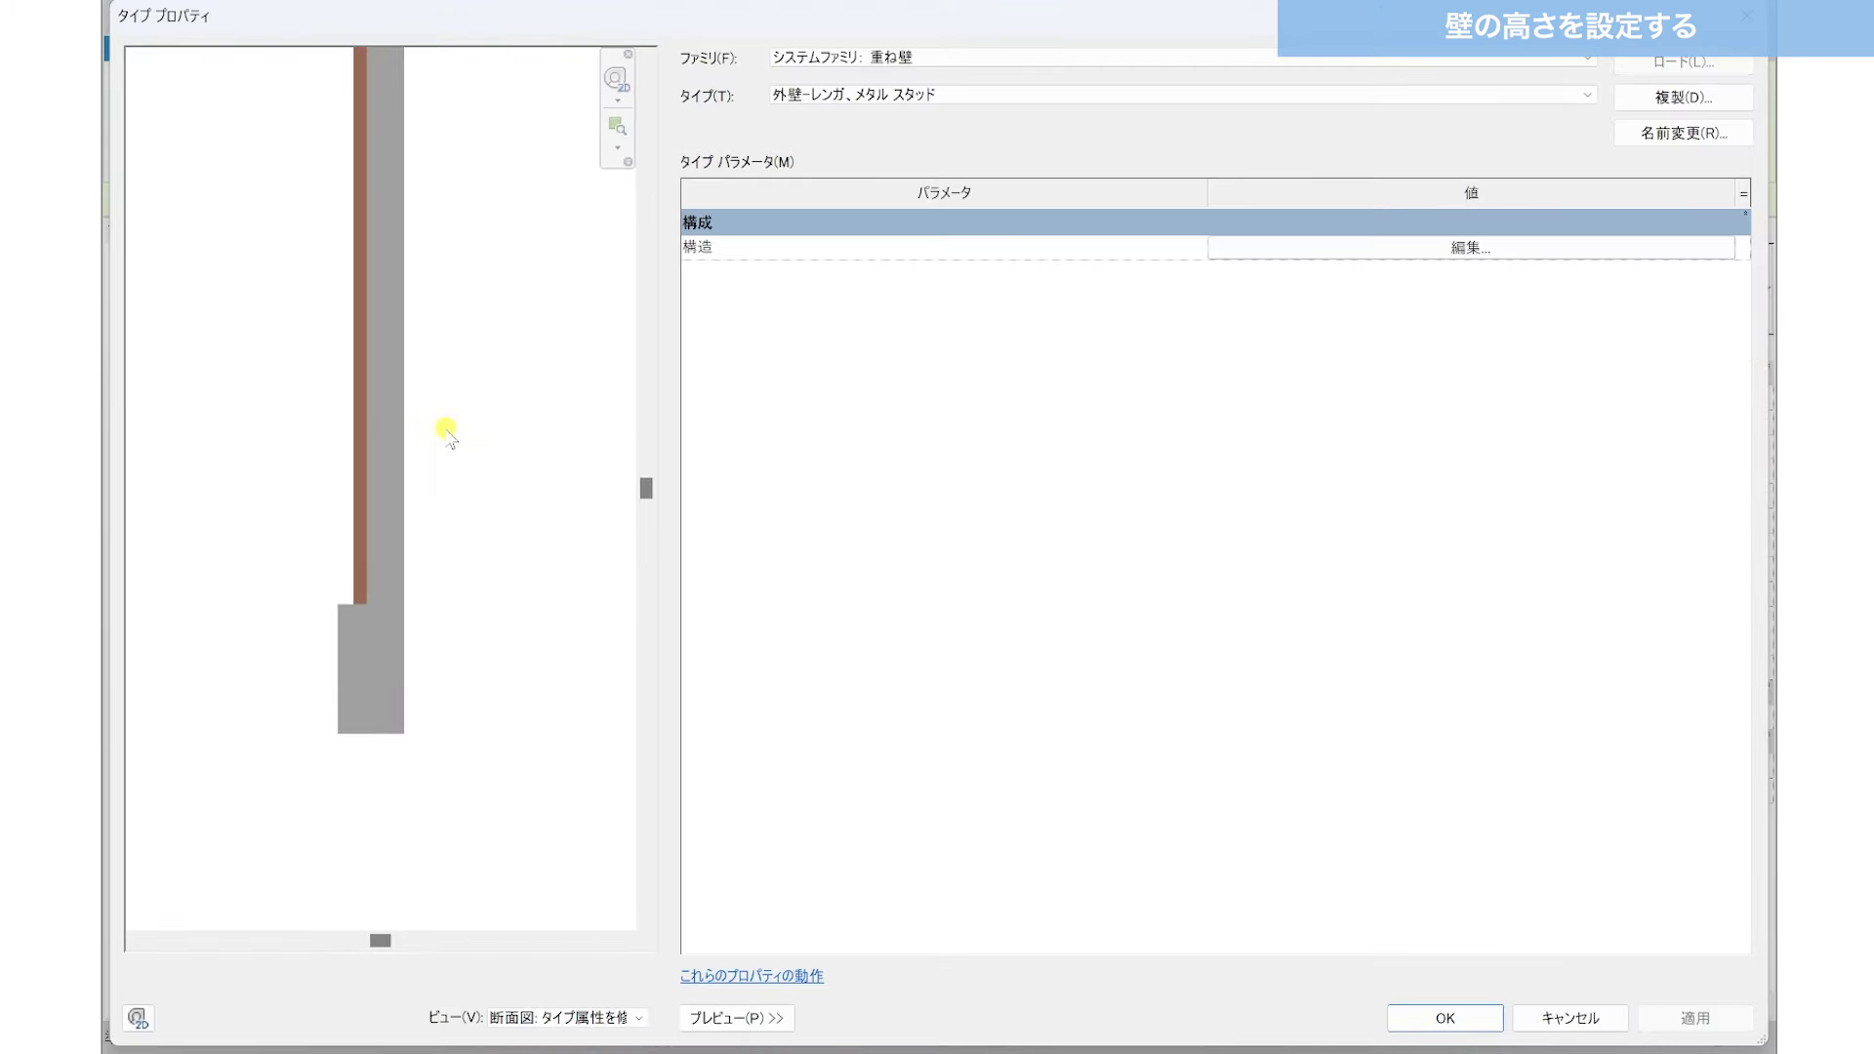
pyautogui.click(1474, 248)
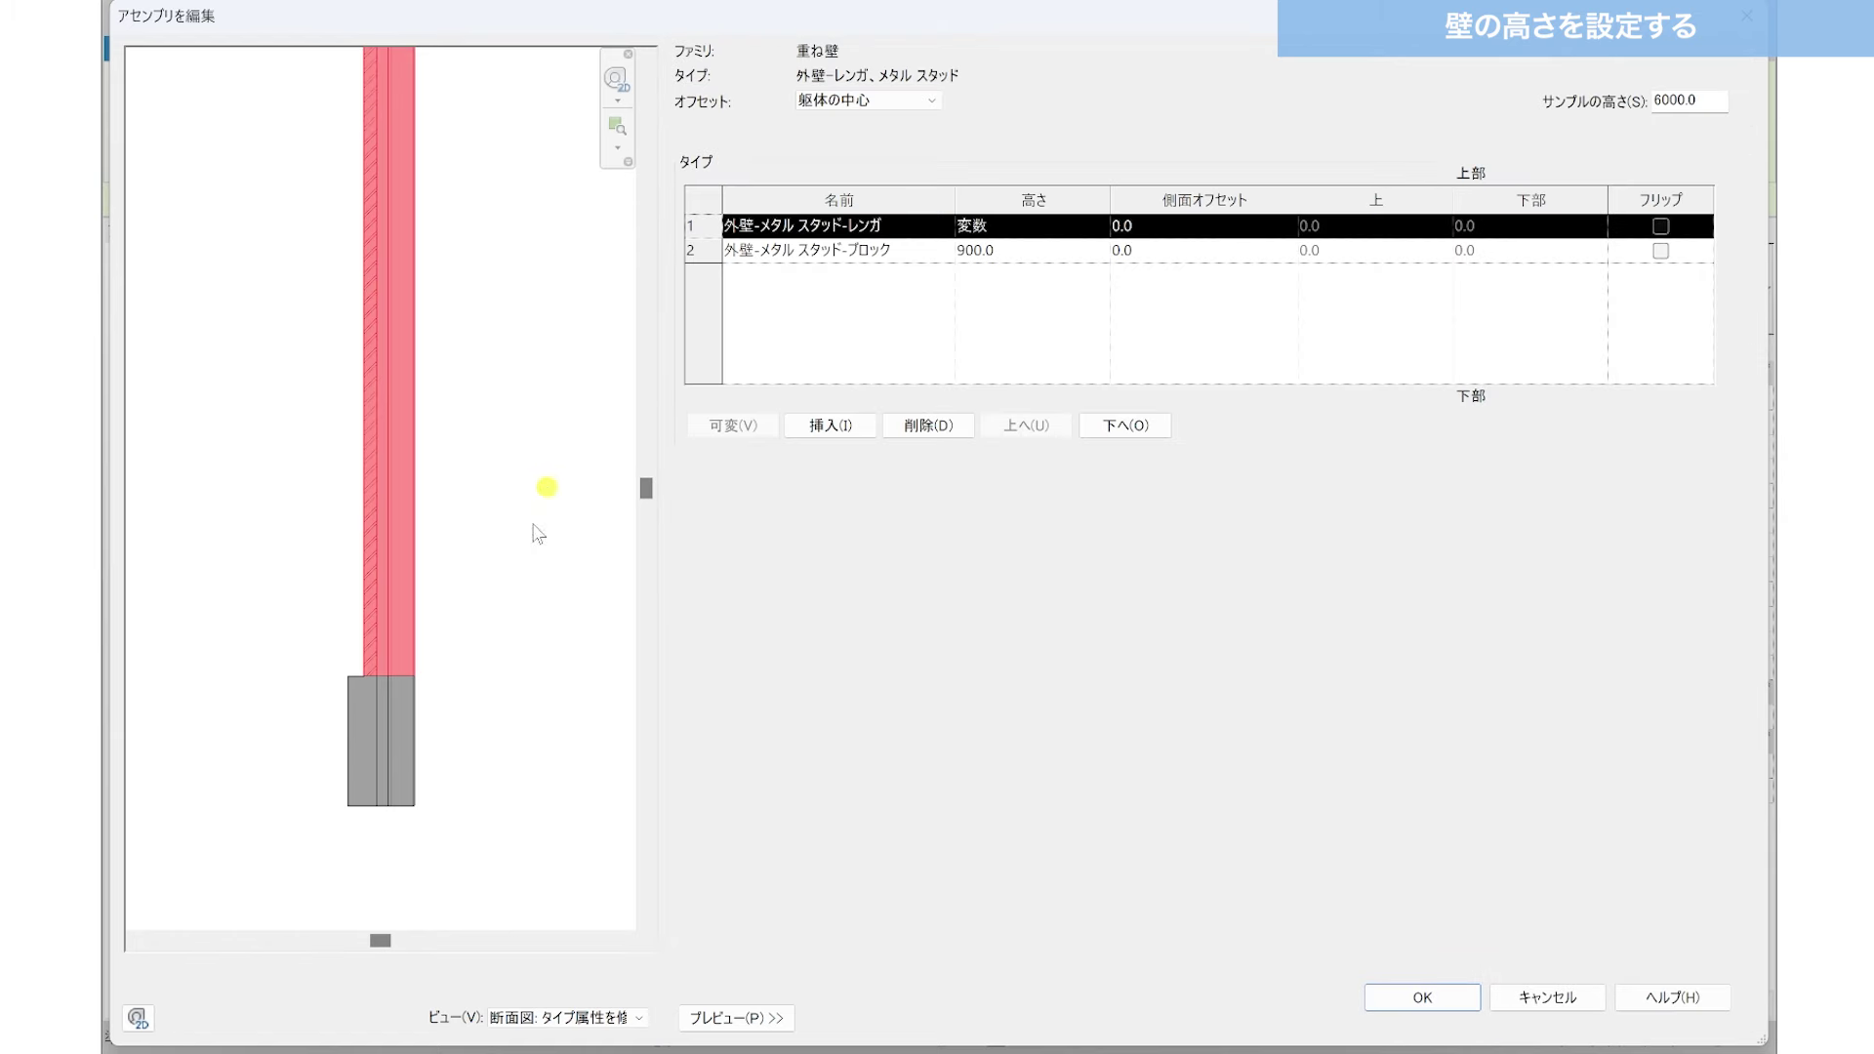
# Step: Examine the base of the stacked wall in the section preview and select its 外壁-メタル スタッド-ブロック component
pyautogui.click(509, 1018)
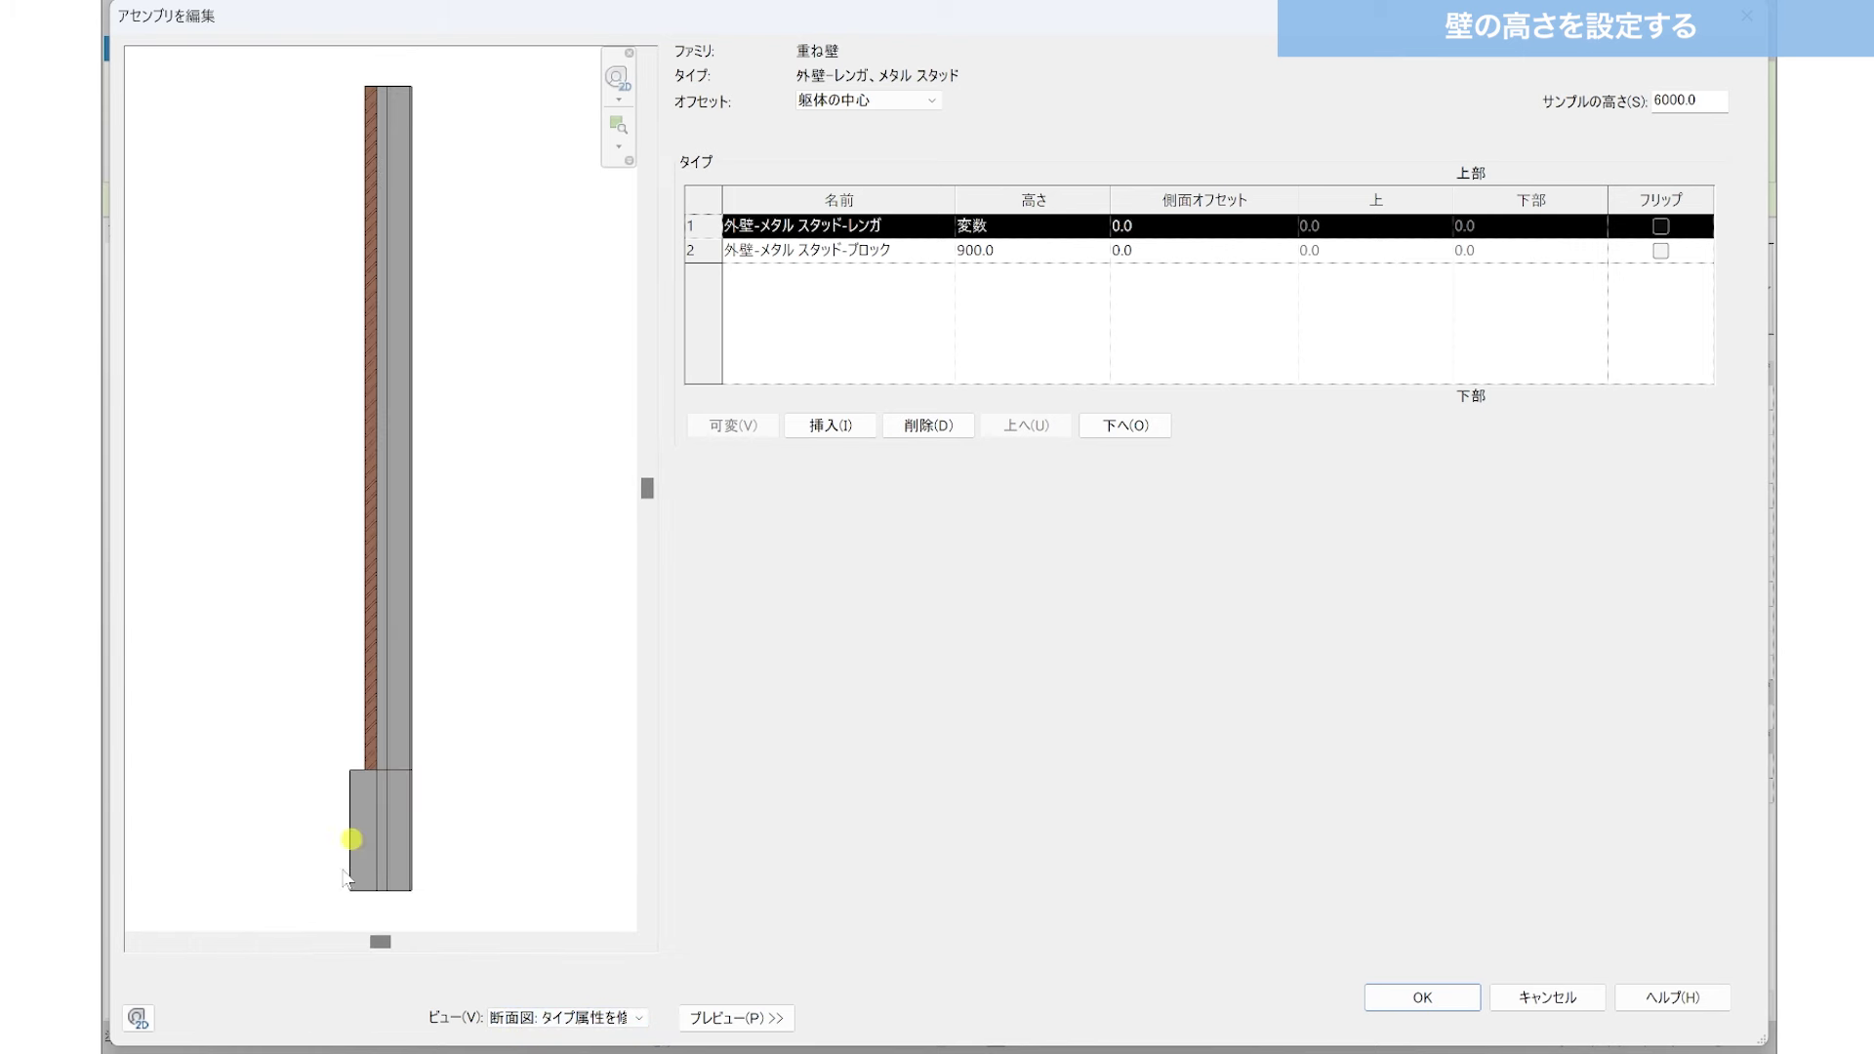
pyautogui.scroll(3, 349, 877)
pyautogui.moveTo(388, 869); pyautogui.dragTo(389, 766, button='middle')
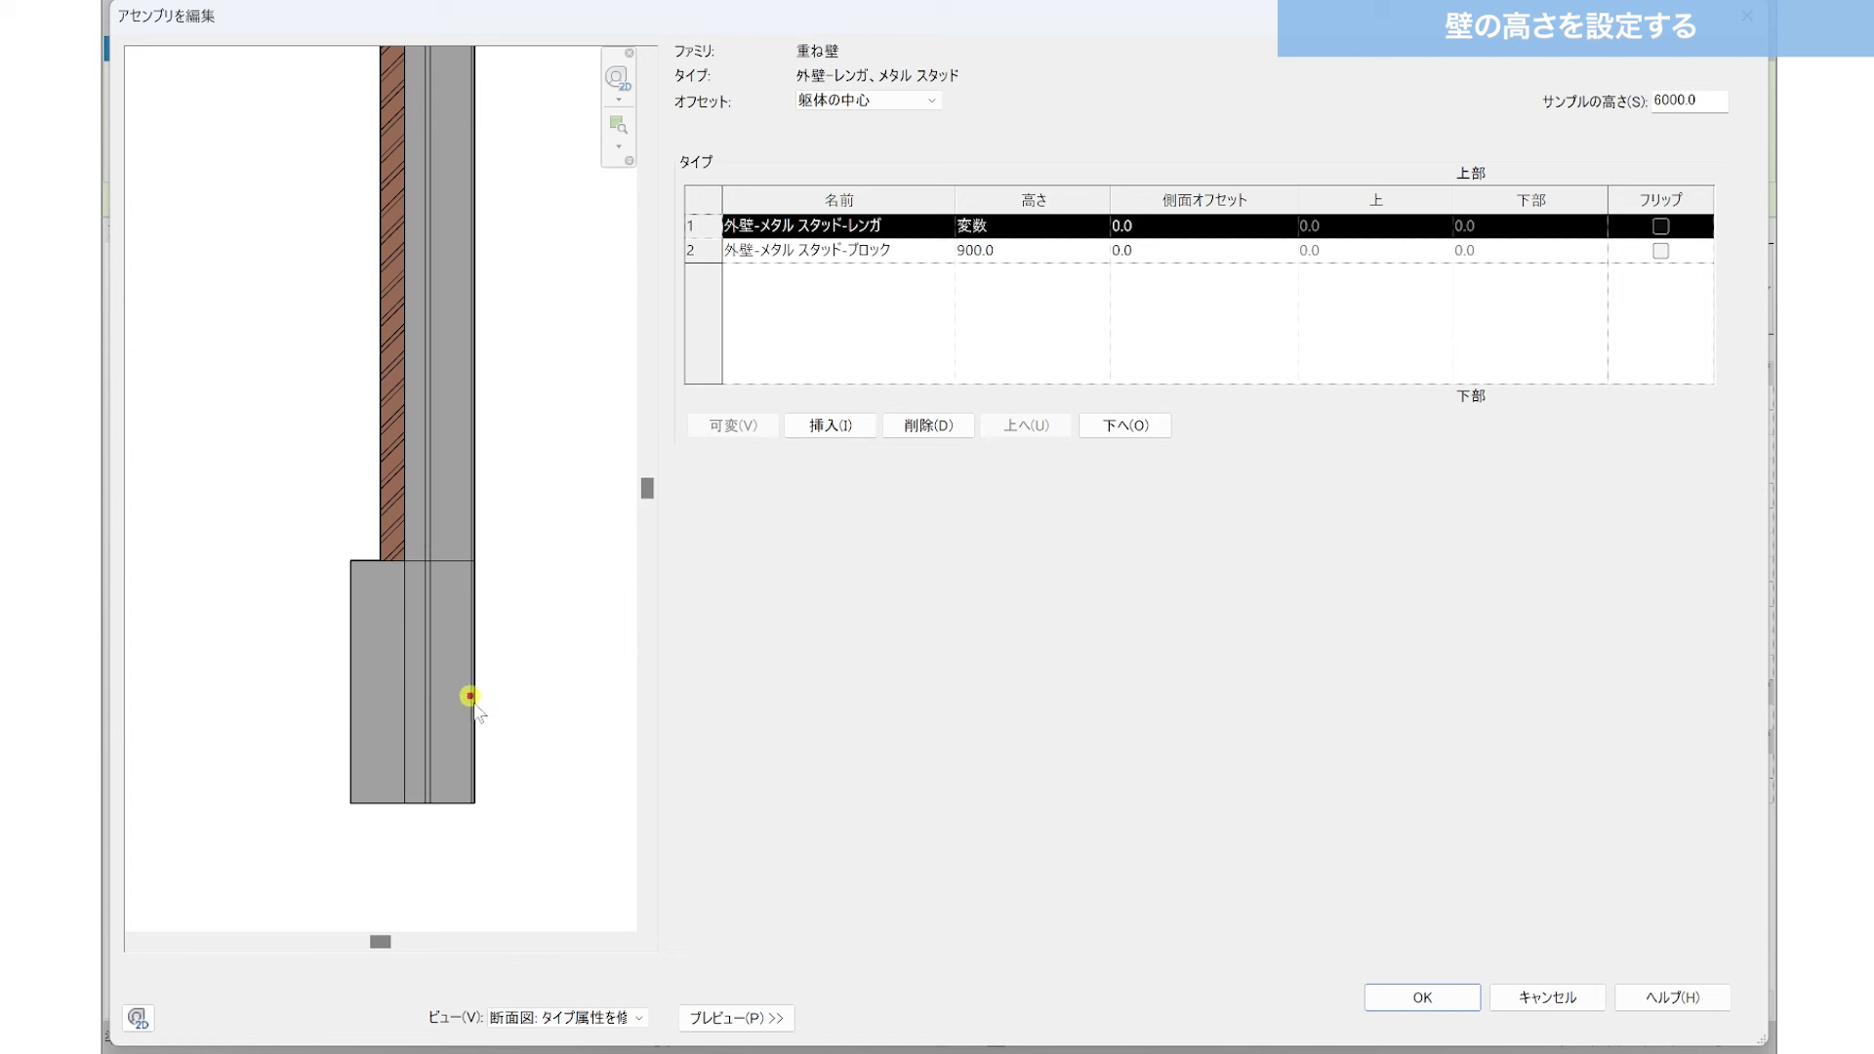
pyautogui.click(362, 615)
pyautogui.click(699, 250)
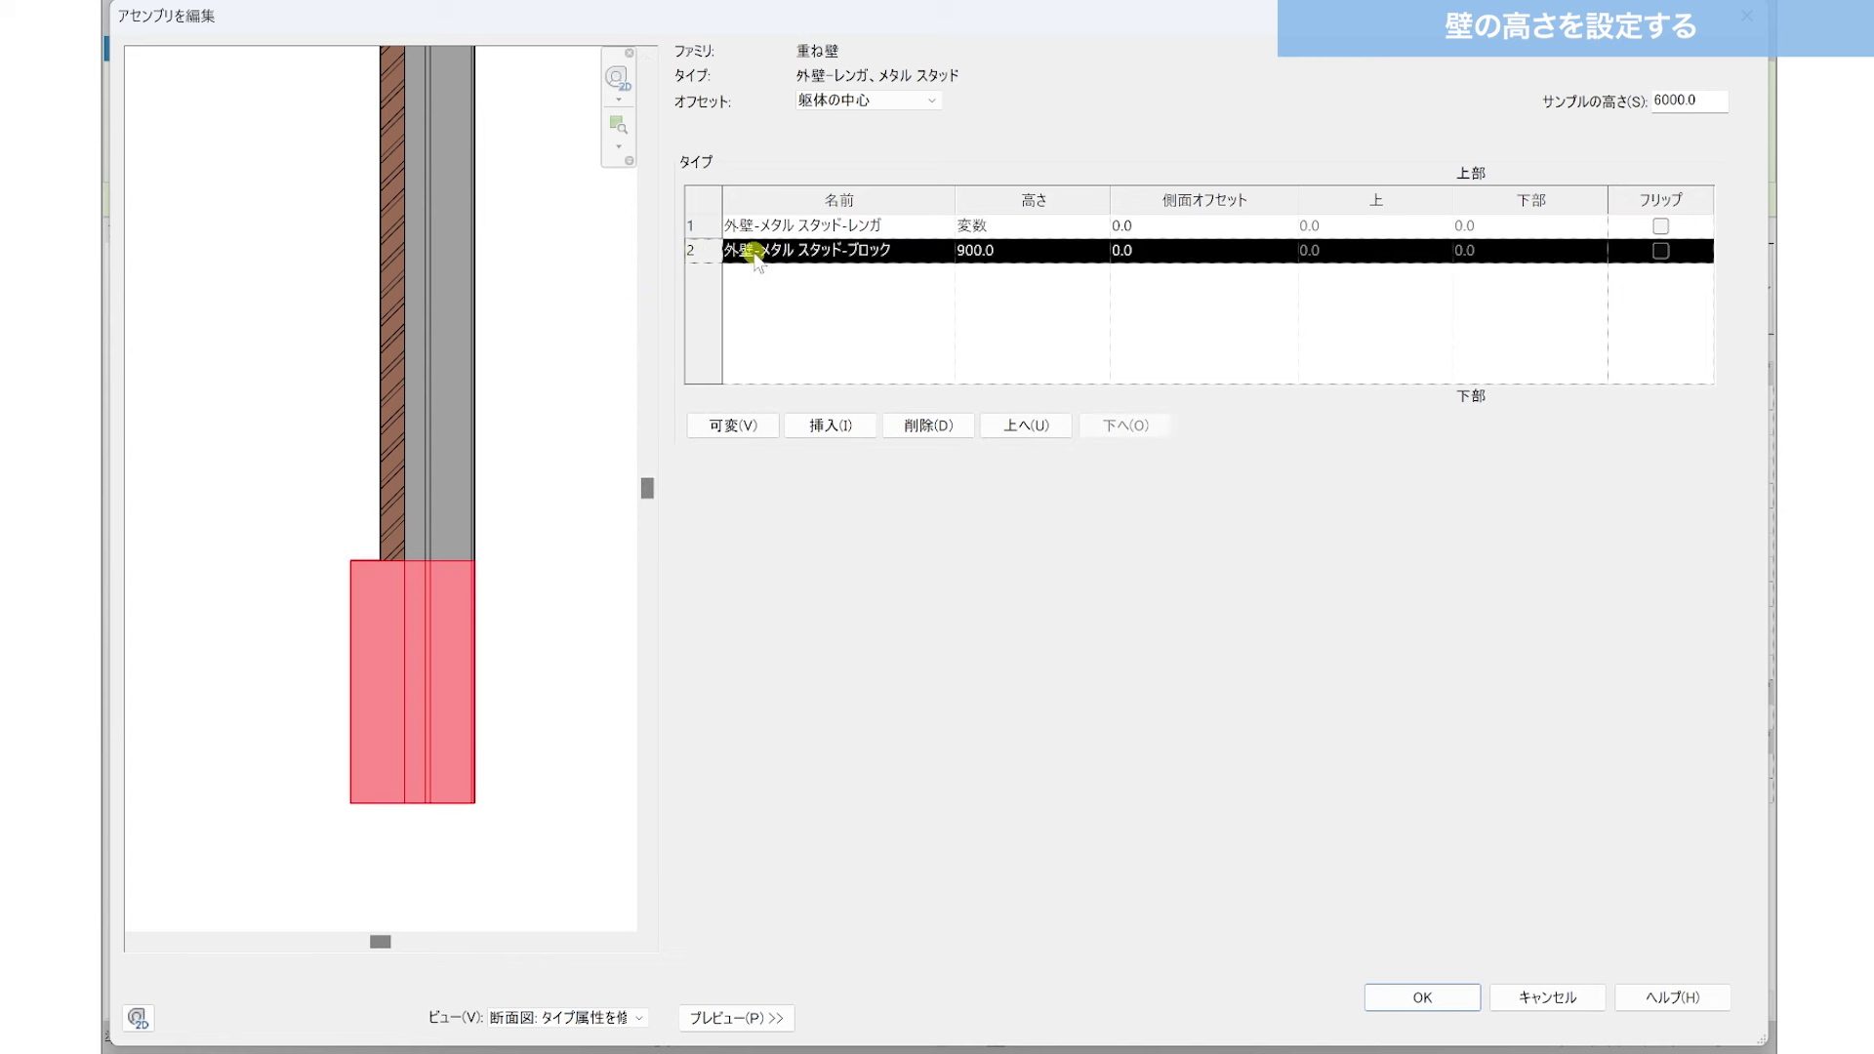
# Step: Reselect 外壁-メタル スタッド-ブロック as the stacked wall's lower component and 外壁-メタル スタッド-レンガ as its upper component
pyautogui.click(906, 251)
pyautogui.click(915, 251)
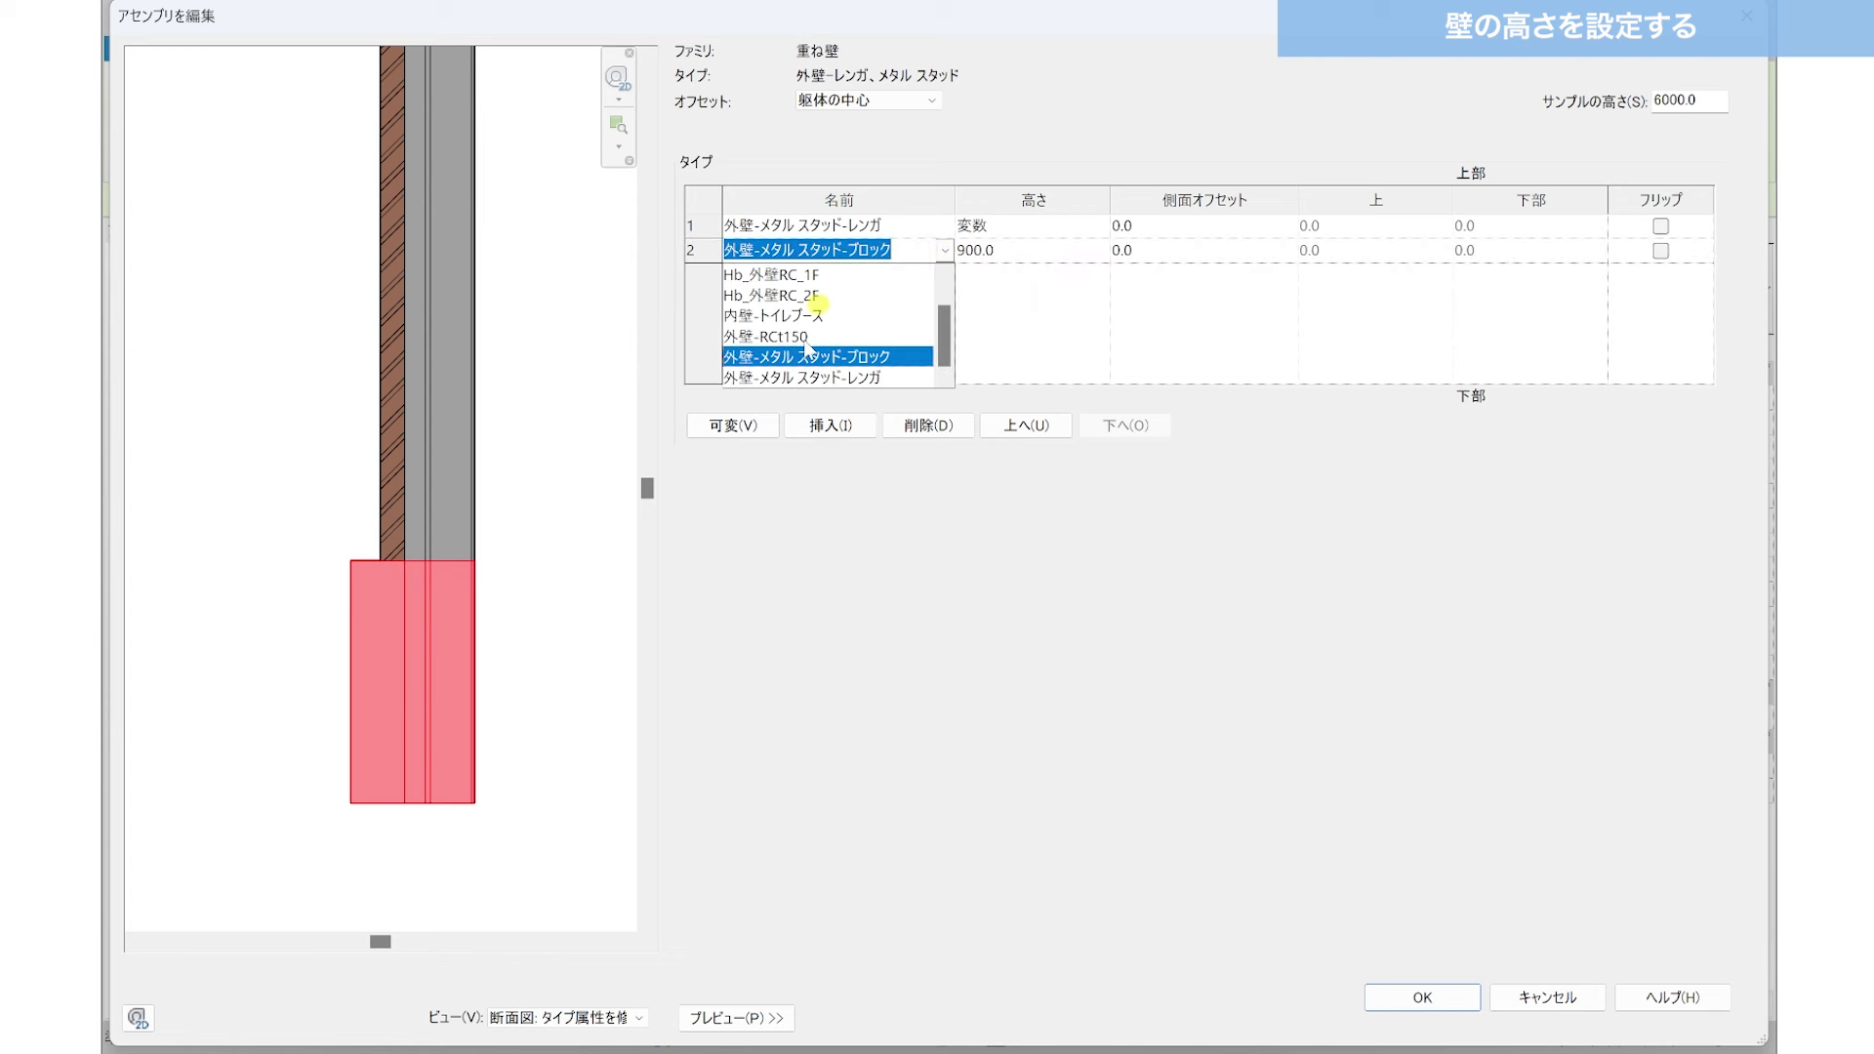
pyautogui.scroll(2, 806, 311)
pyautogui.scroll(-2, 795, 308)
pyautogui.scroll(2, 793, 311)
pyautogui.scroll(-2, 794, 312)
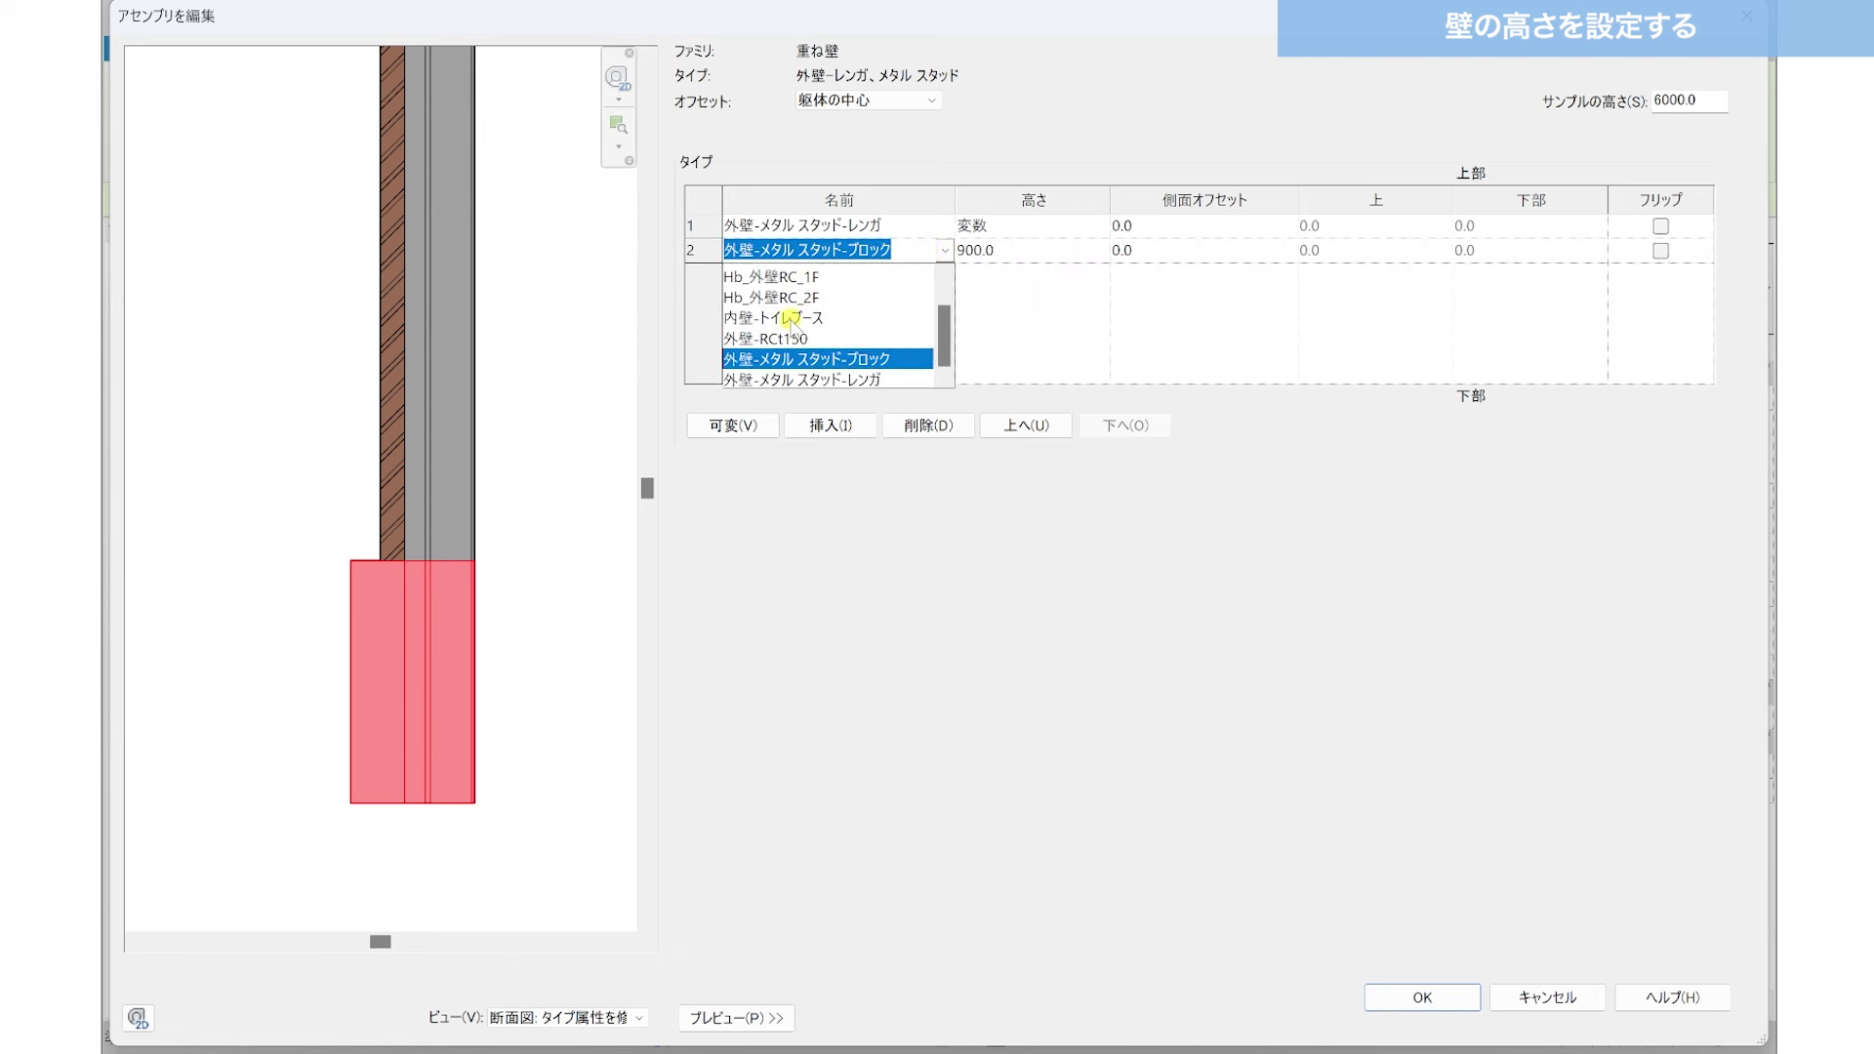
pyautogui.click(795, 358)
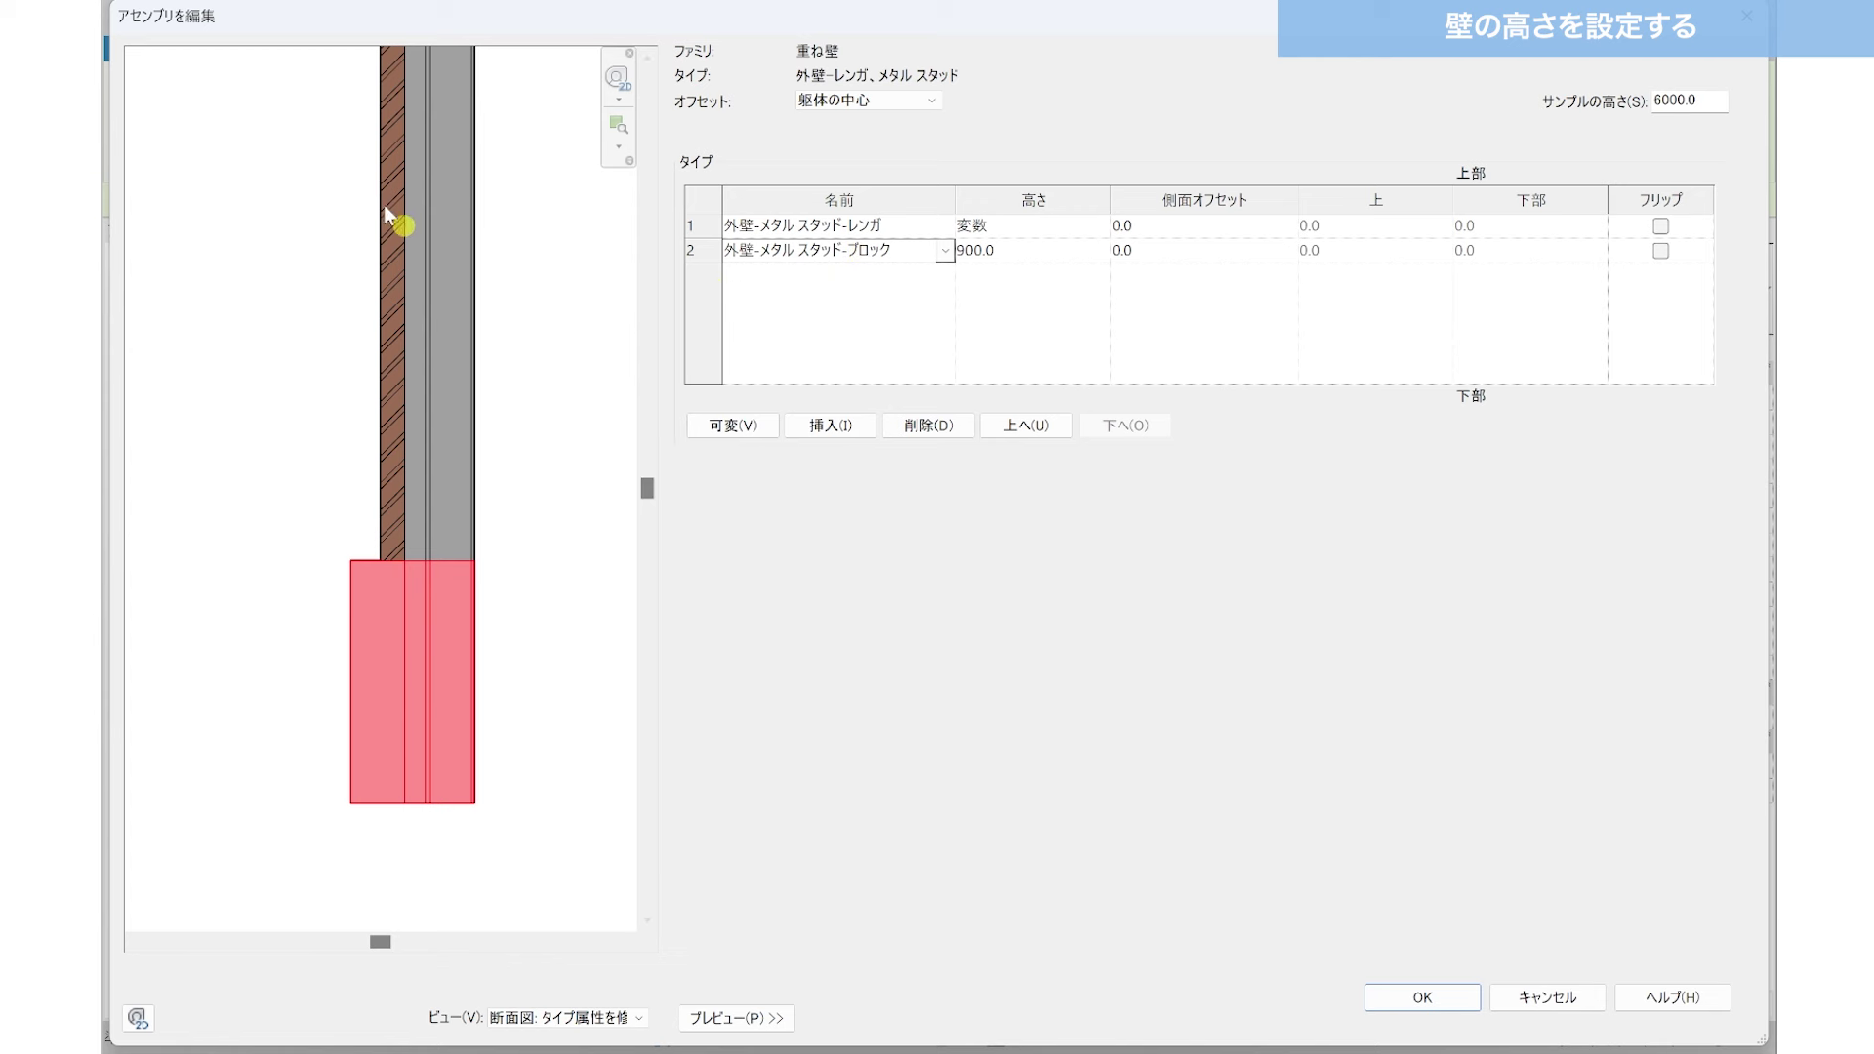
pyautogui.click(815, 227)
pyautogui.click(945, 225)
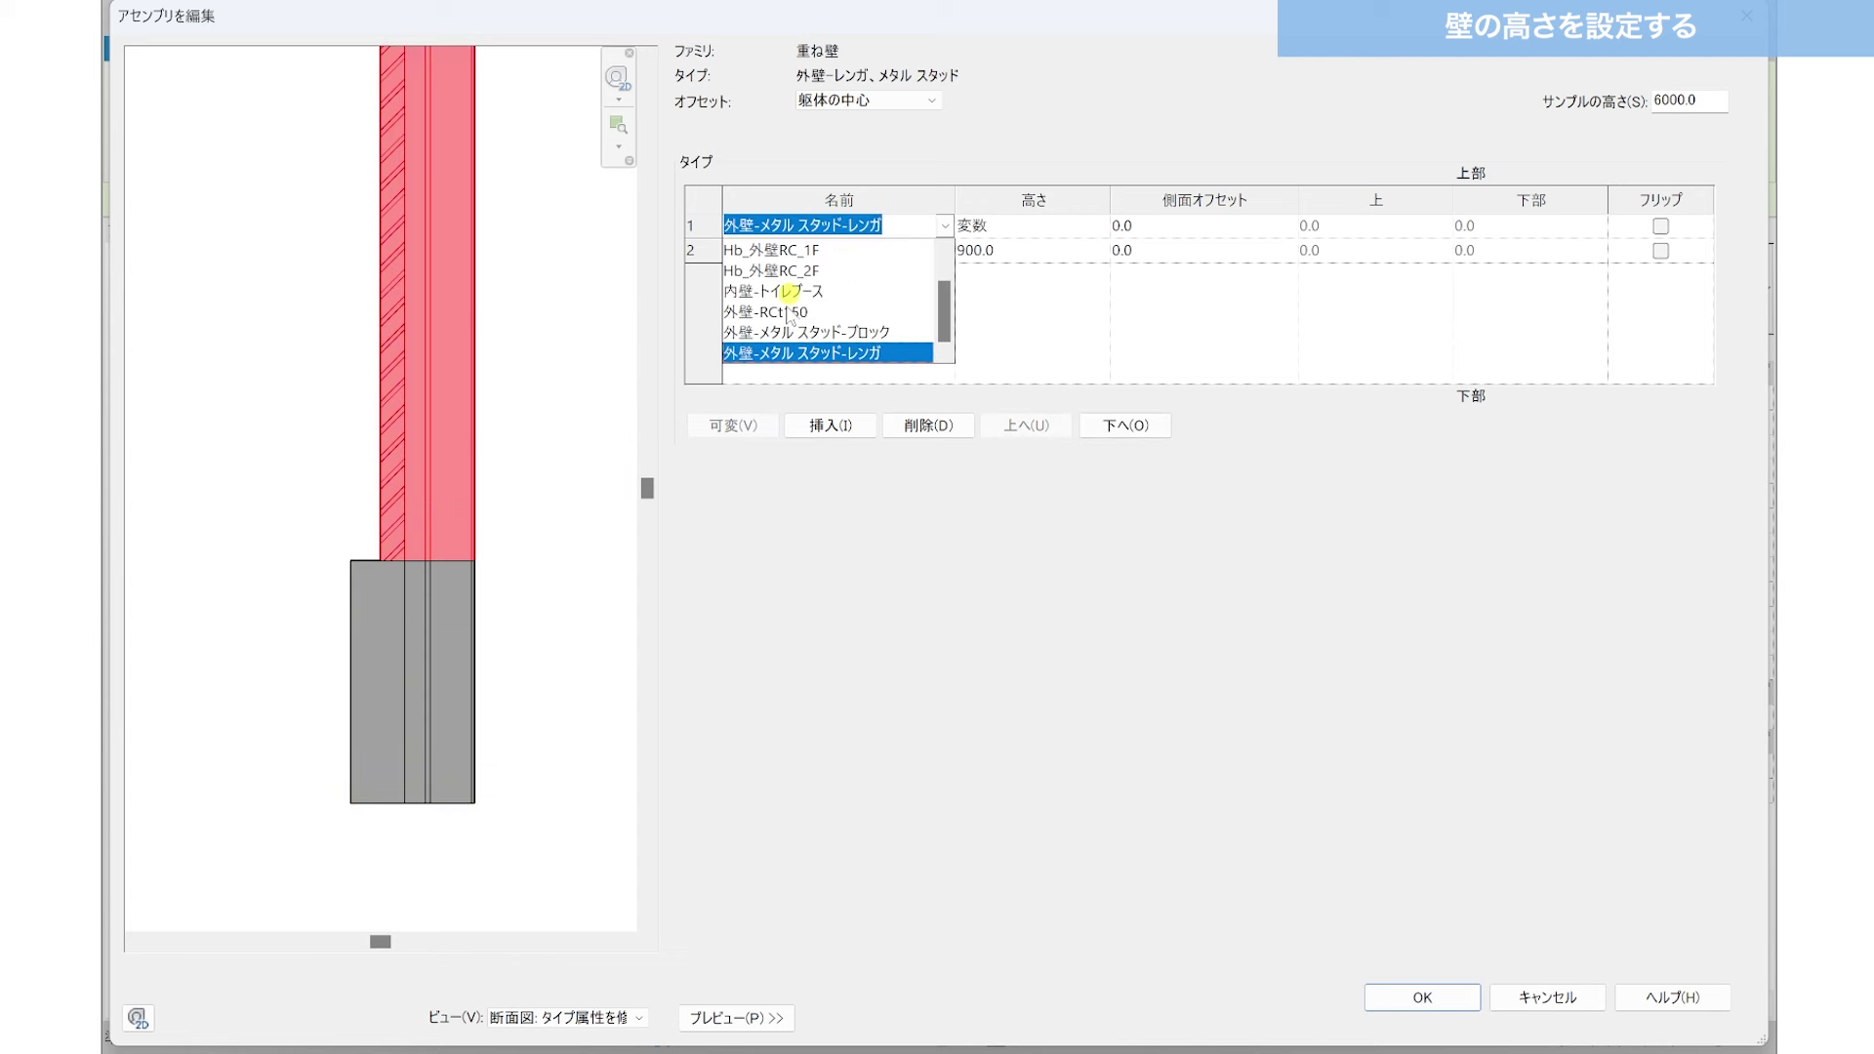
pyautogui.click(790, 353)
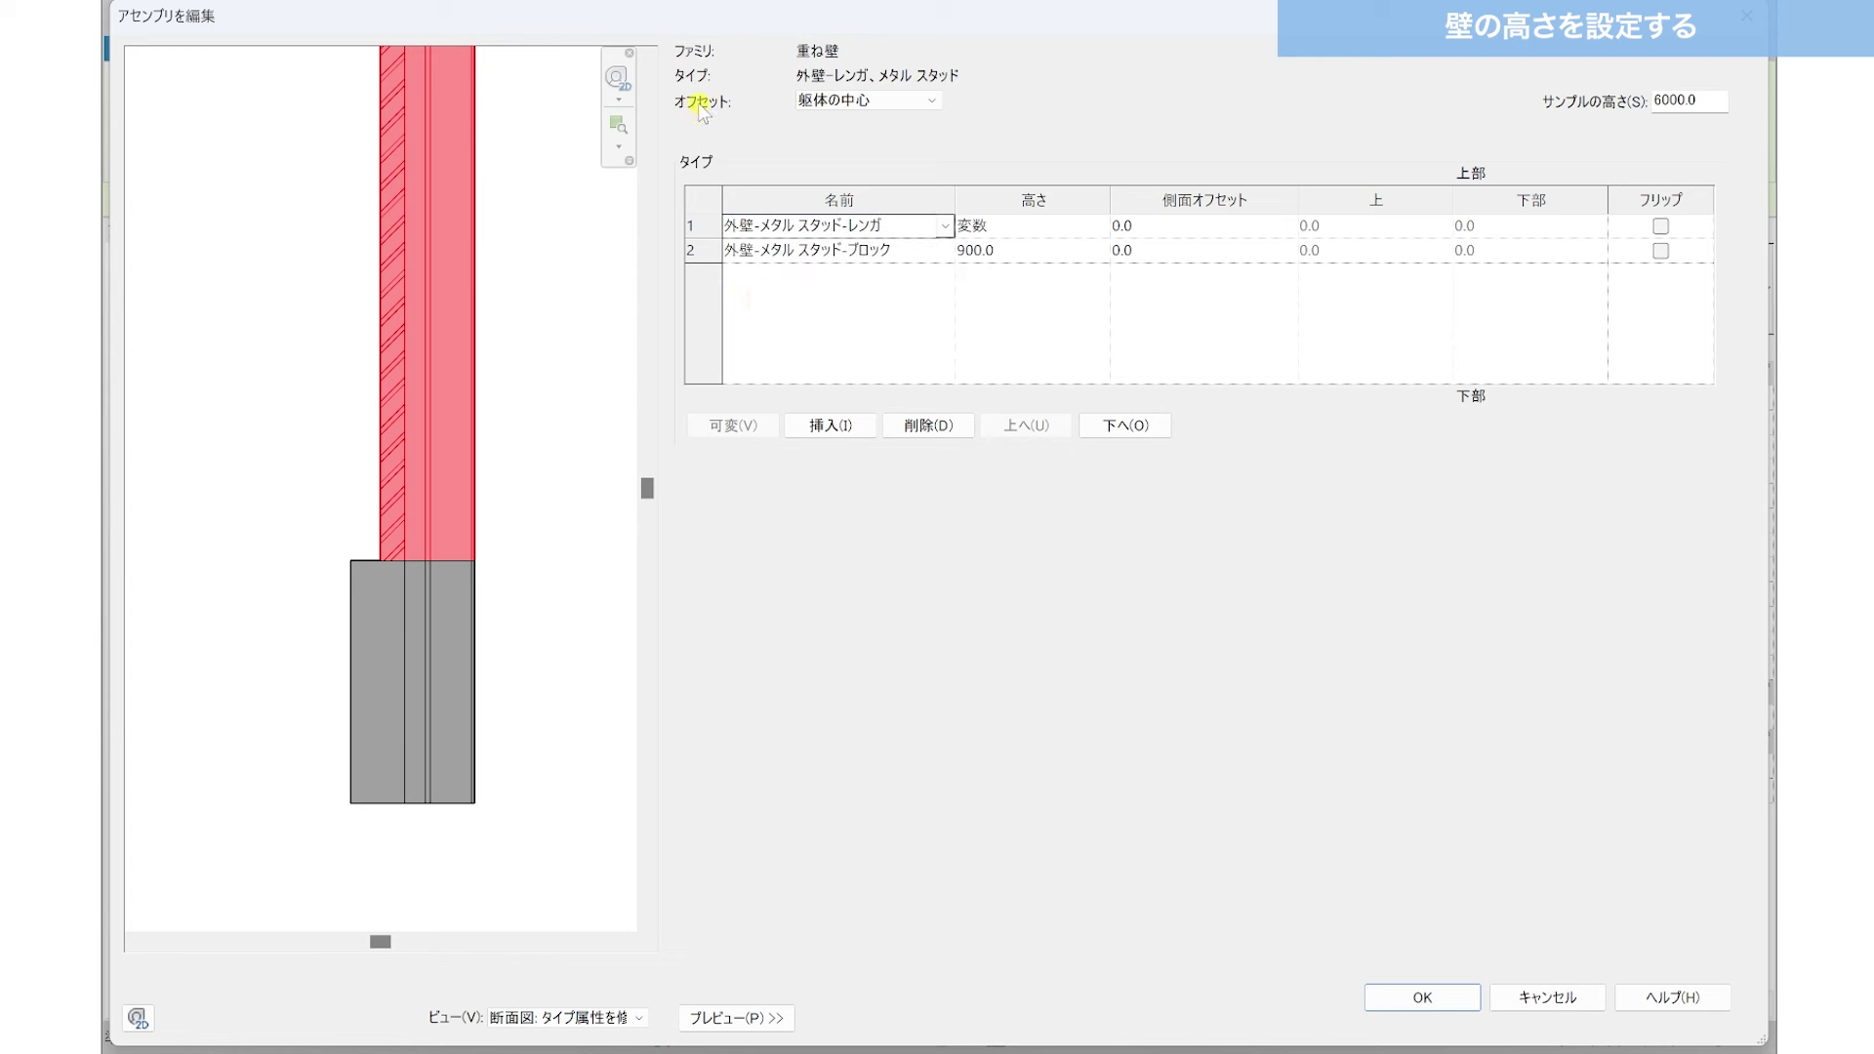
# Step: Try the offset alignments 壁の中心 and 仕上面 外部 for the stacked wall and restore 躯体の中心
pyautogui.click(906, 104)
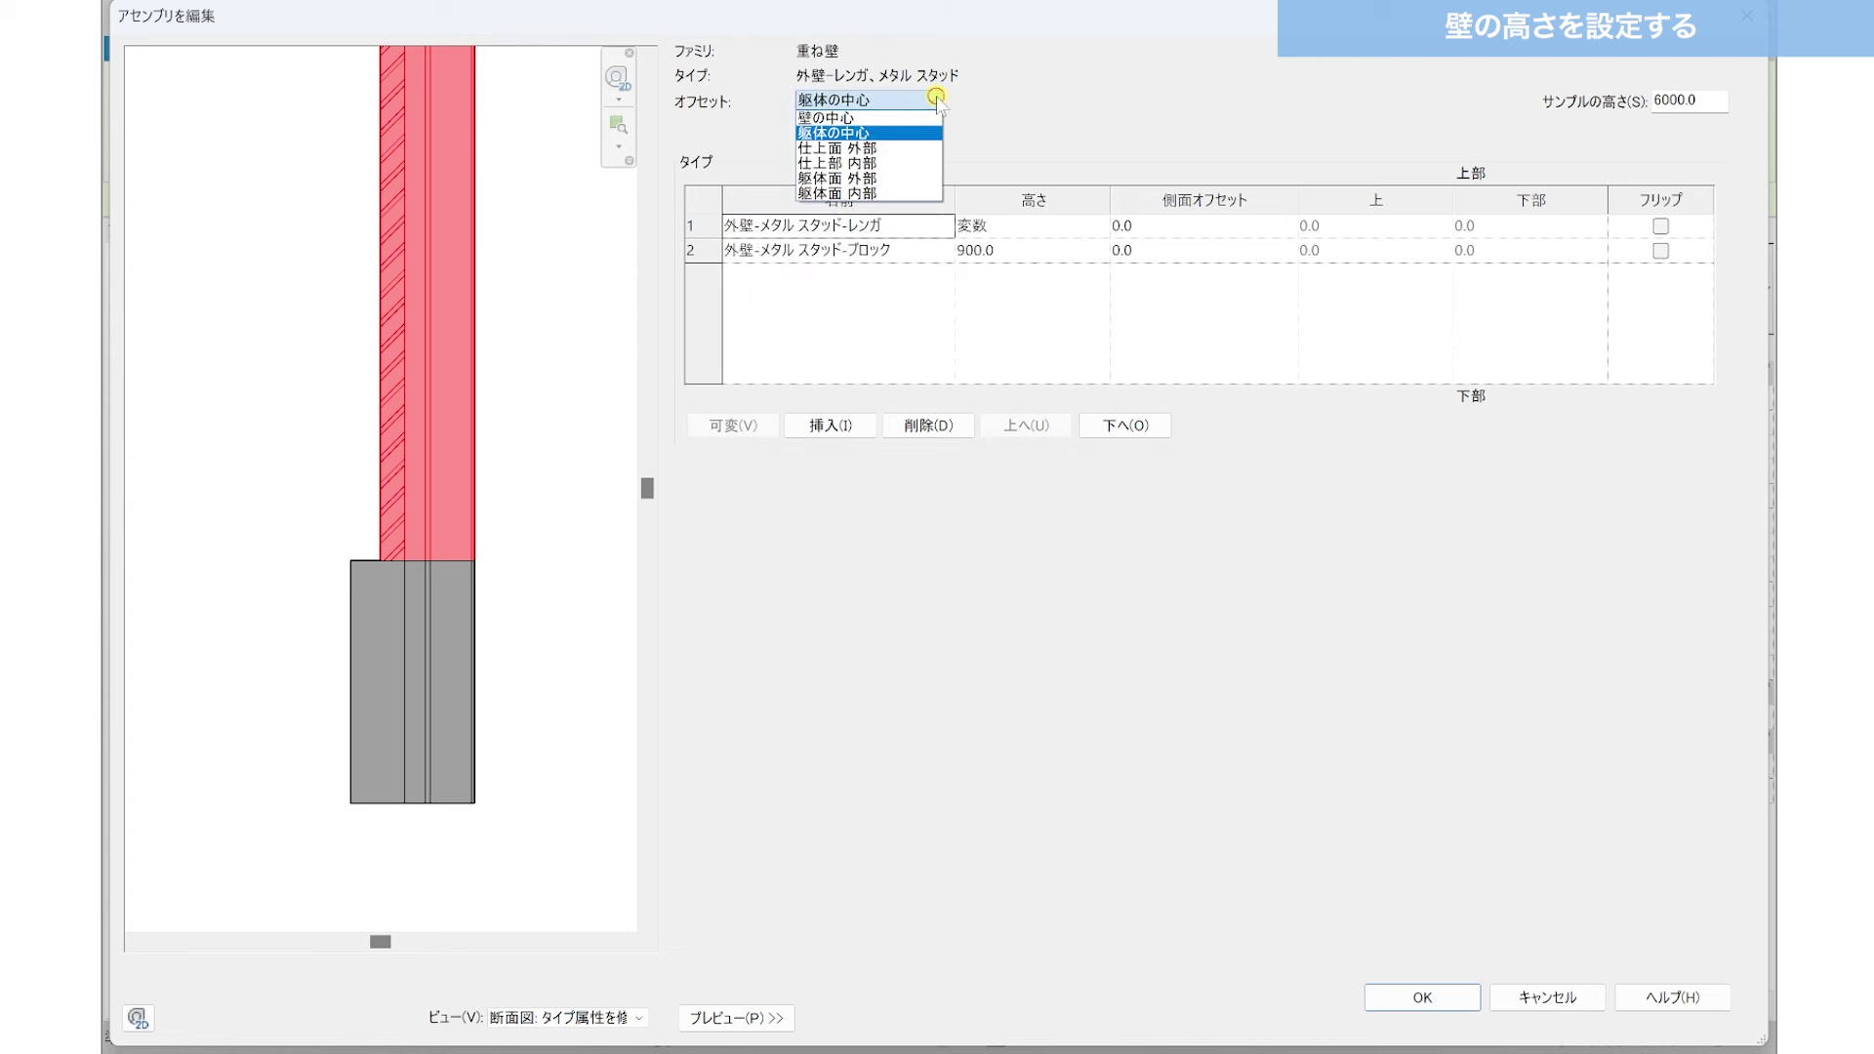
pyautogui.click(882, 122)
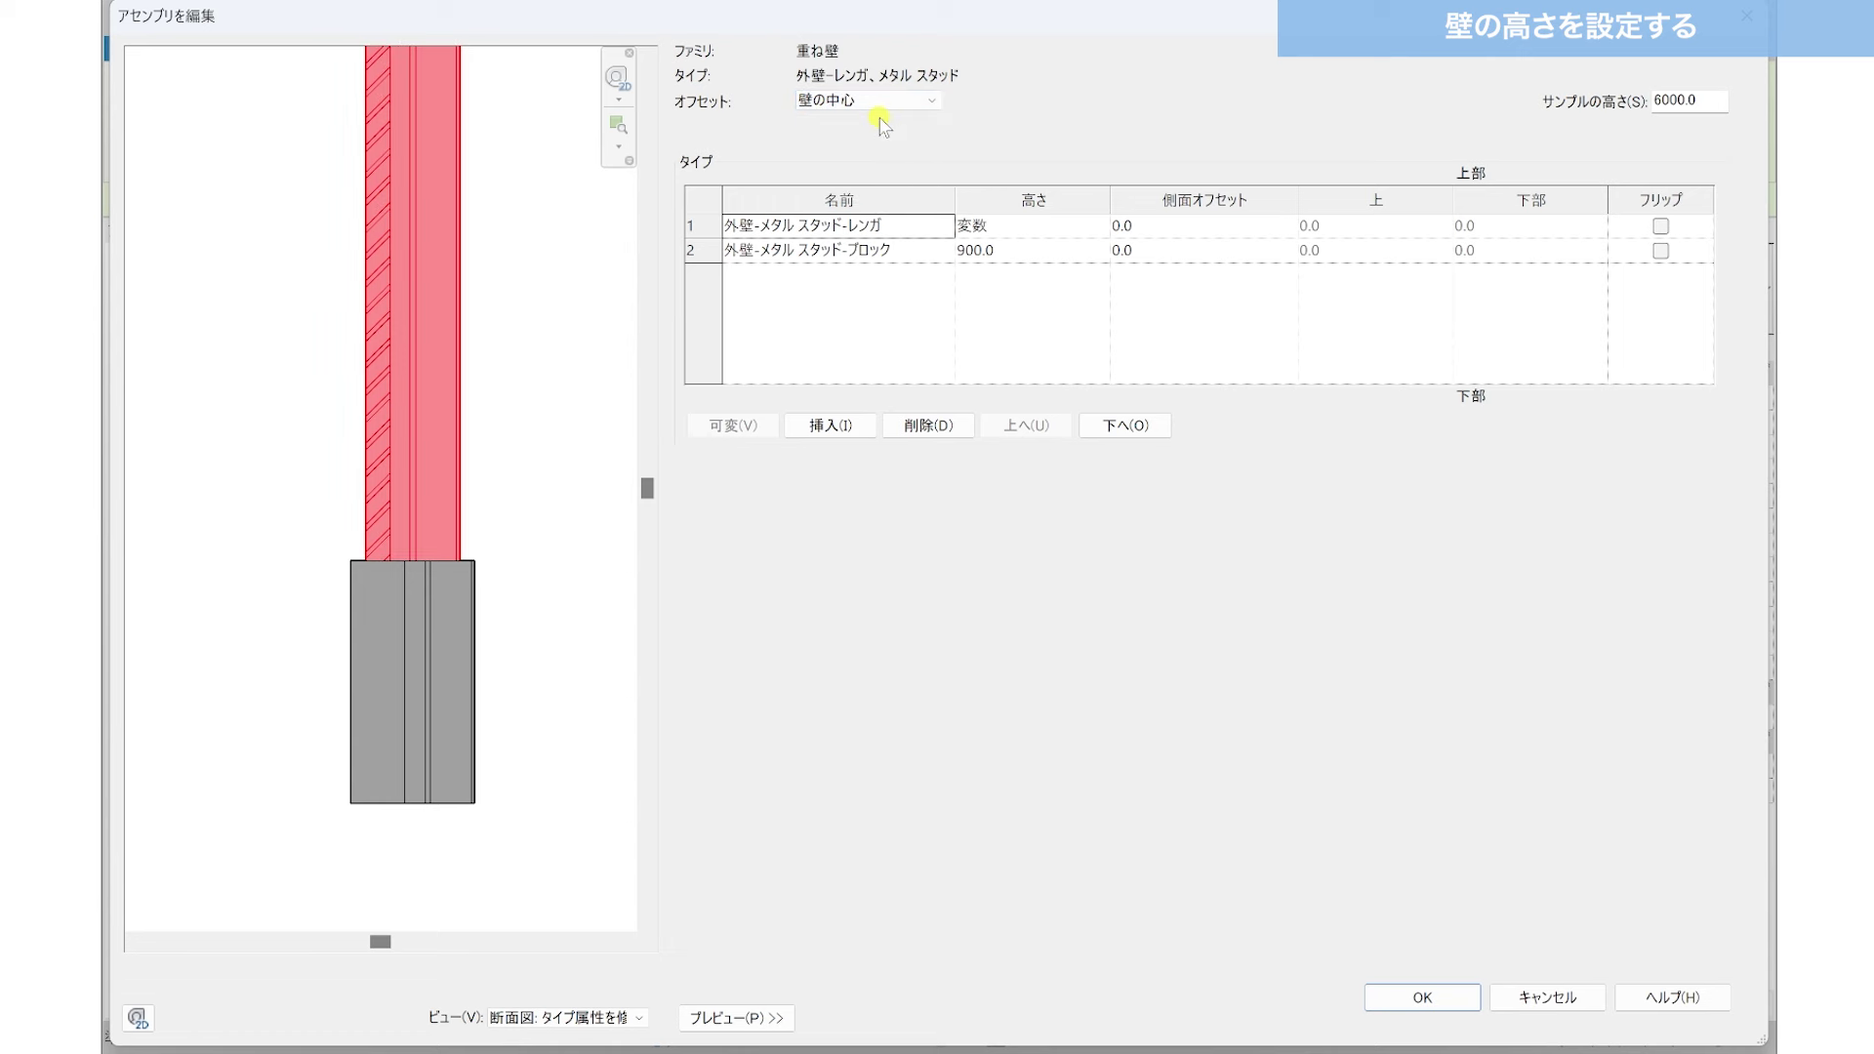
pyautogui.click(929, 103)
pyautogui.click(874, 157)
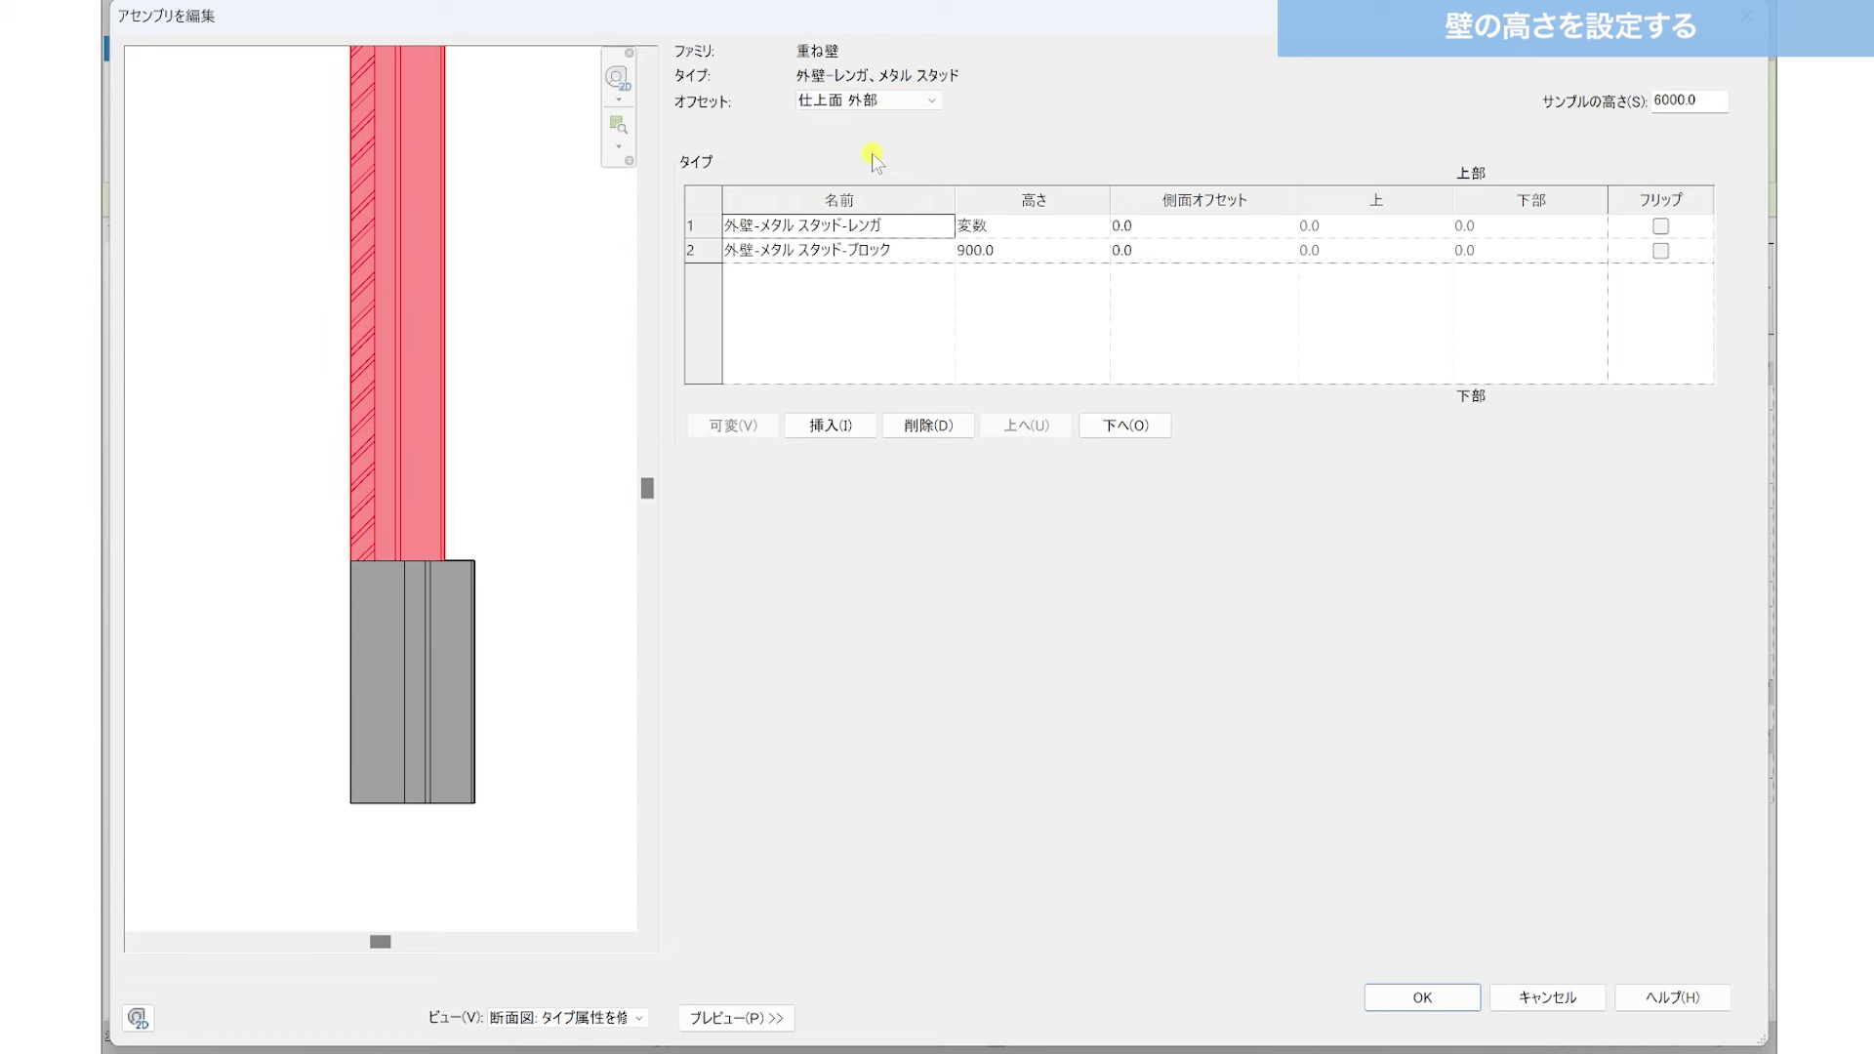
pyautogui.click(921, 107)
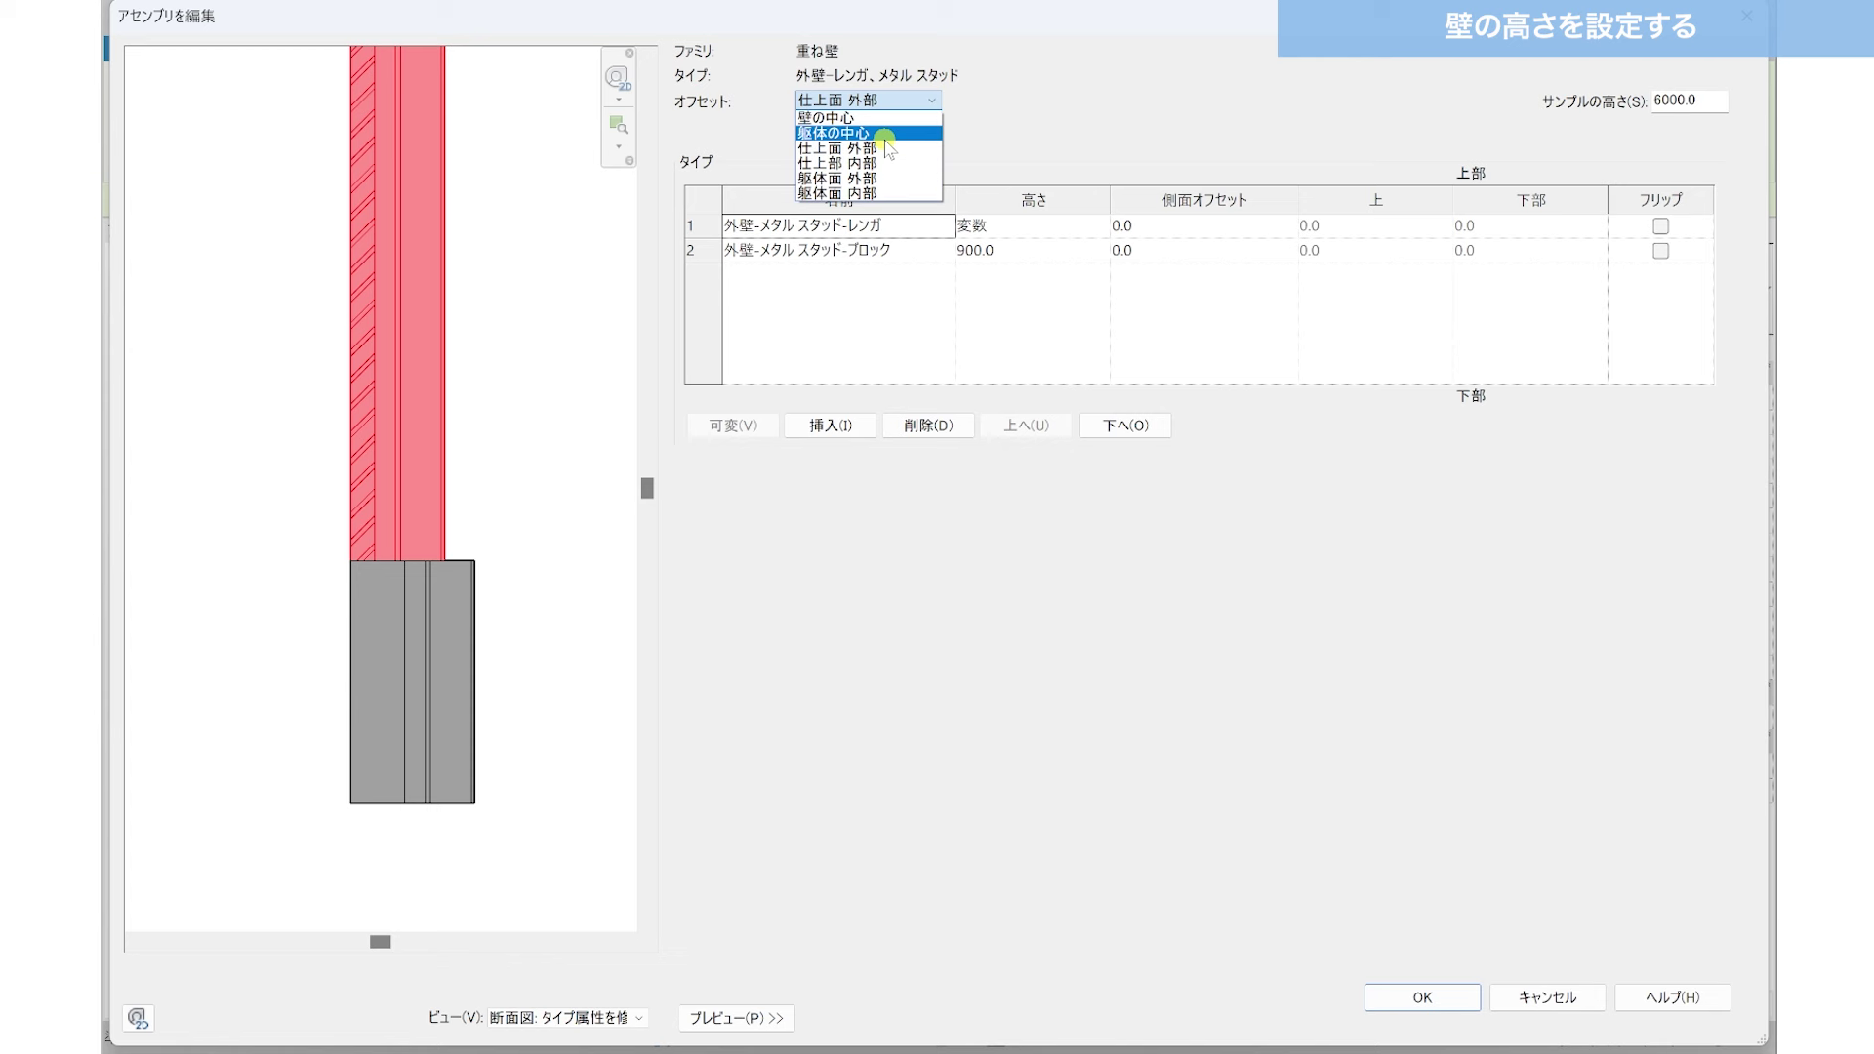
pyautogui.click(883, 135)
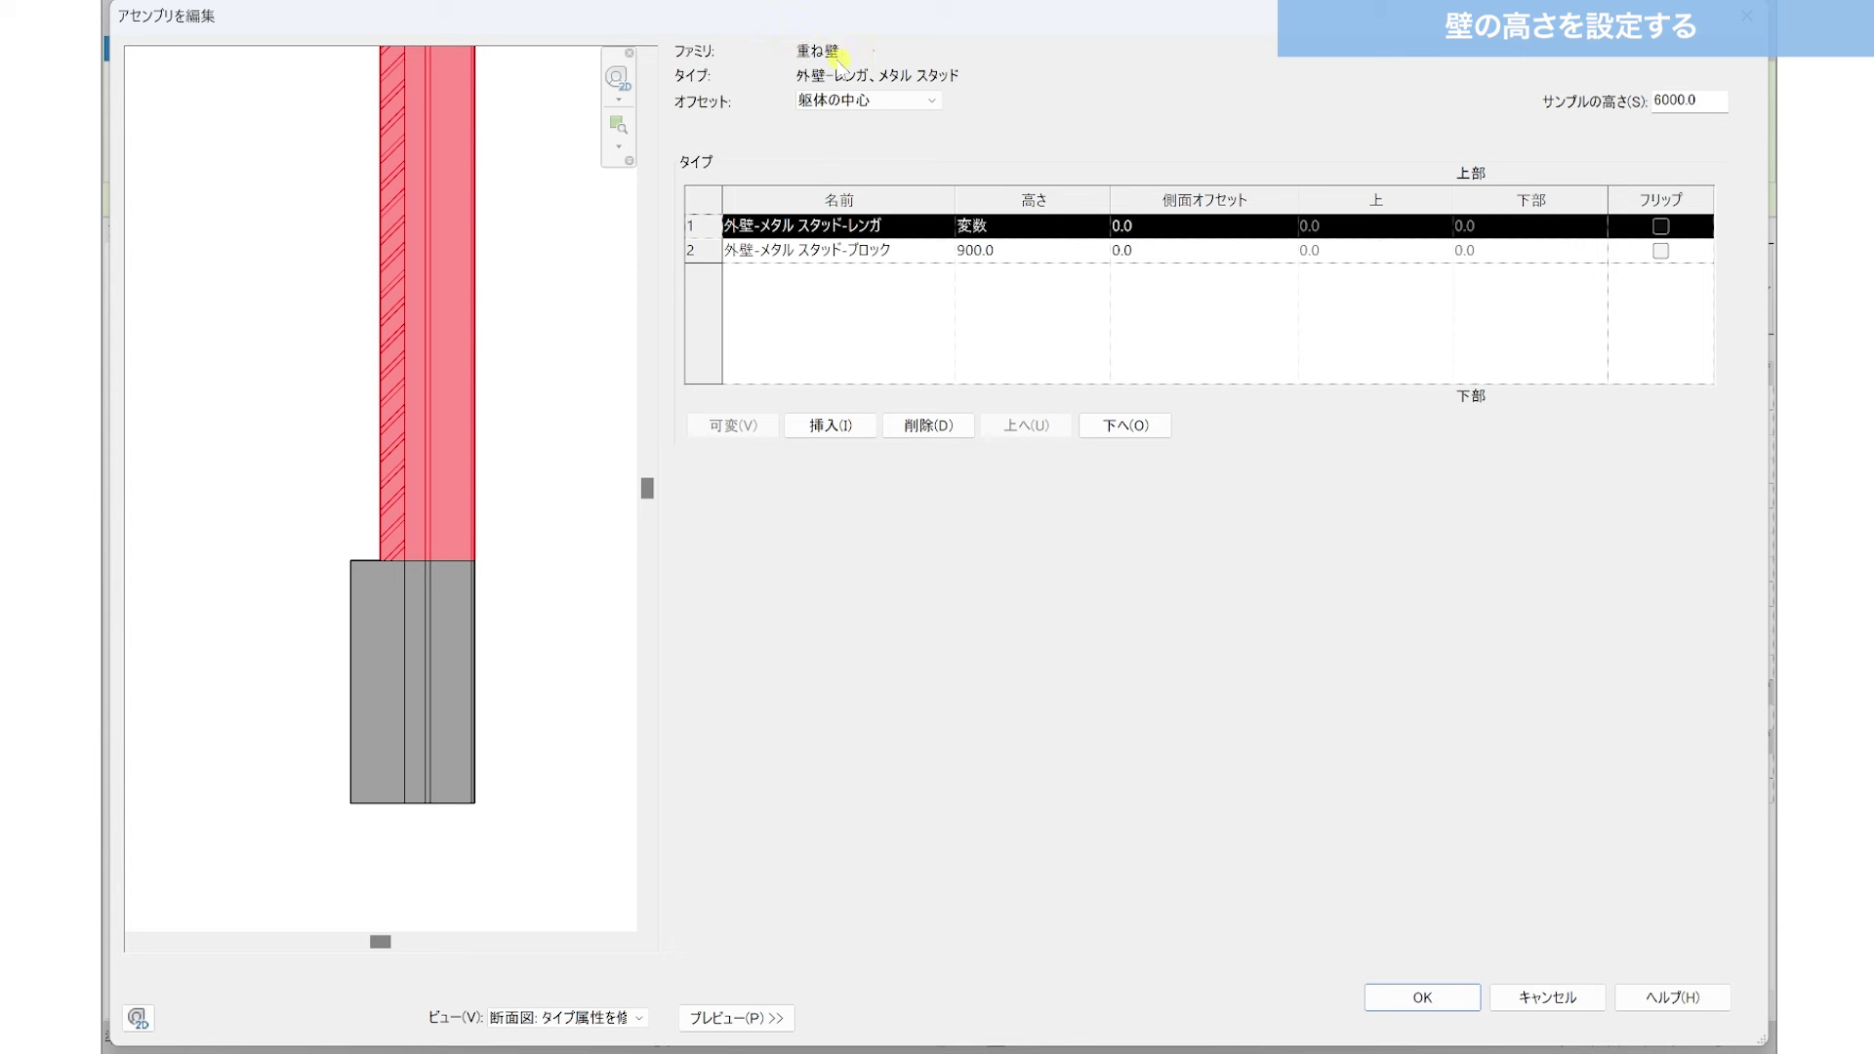
# Step: Discard the stacked wall's assembly and type property edits and leave the wall command
pyautogui.click(1550, 997)
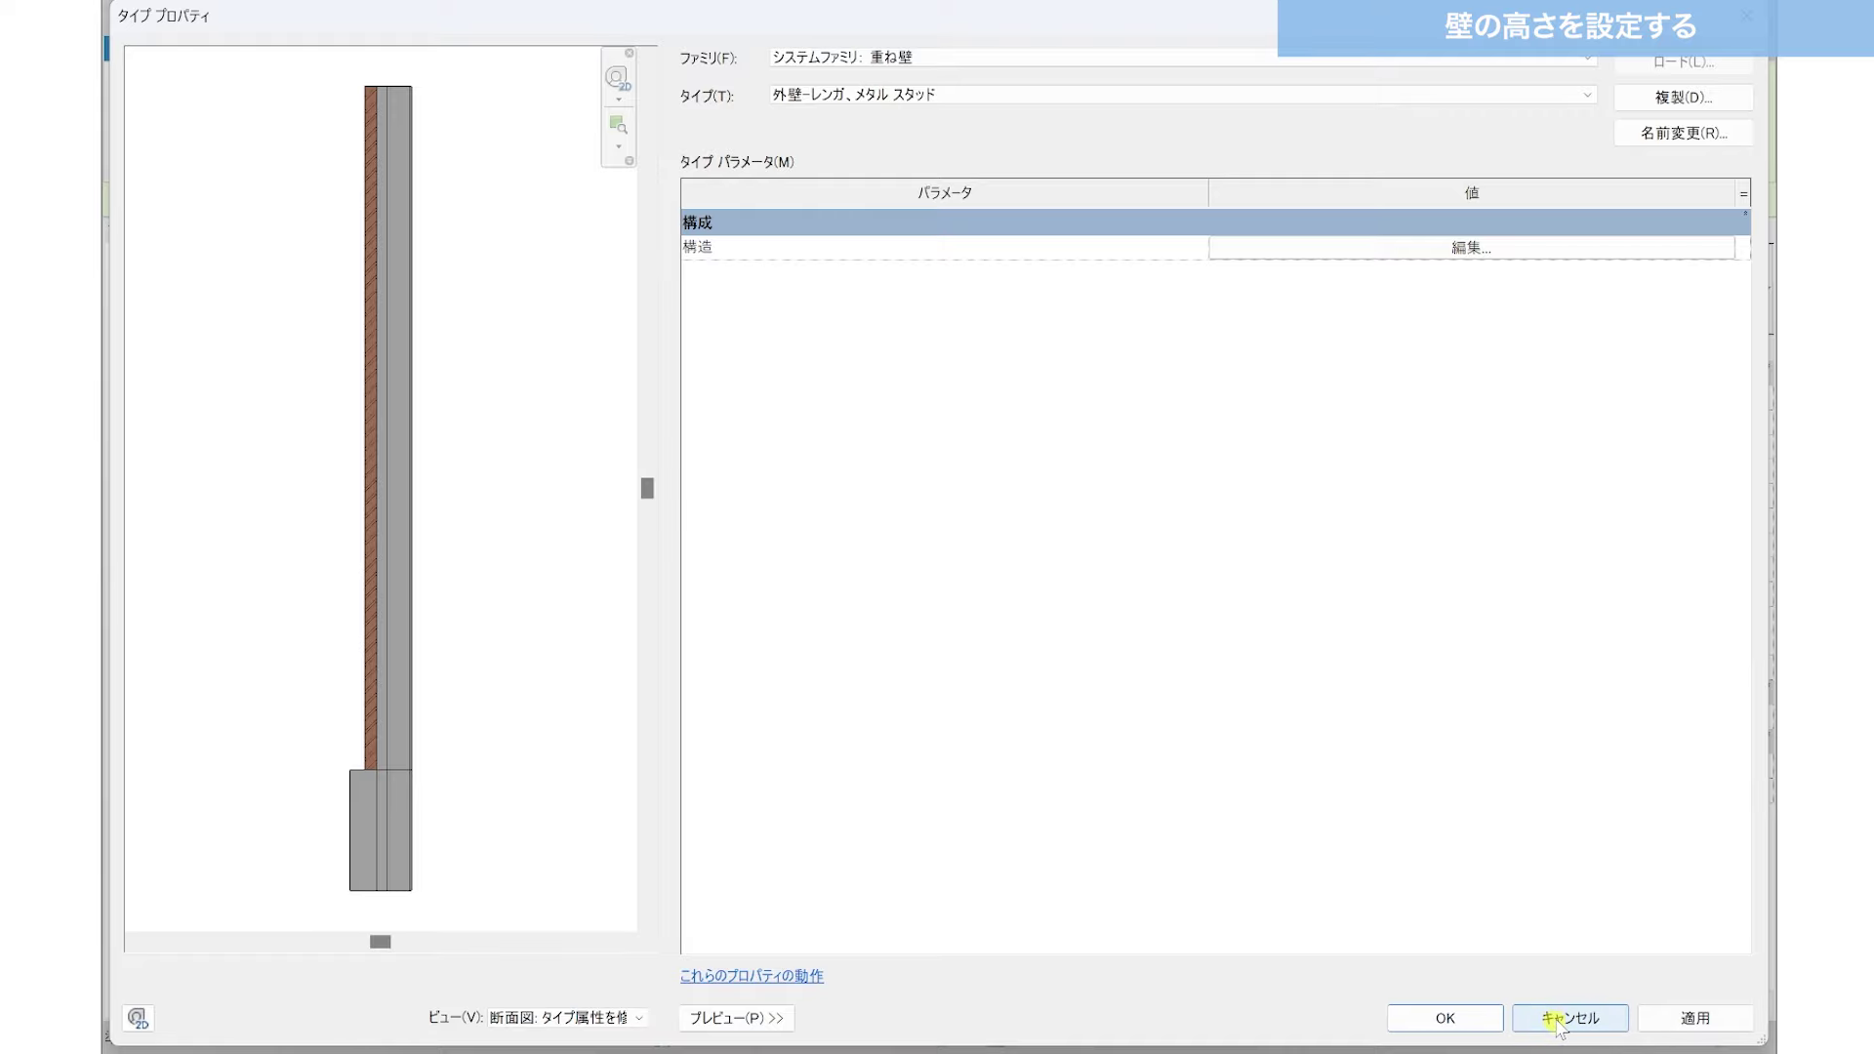
pyautogui.click(1559, 1021)
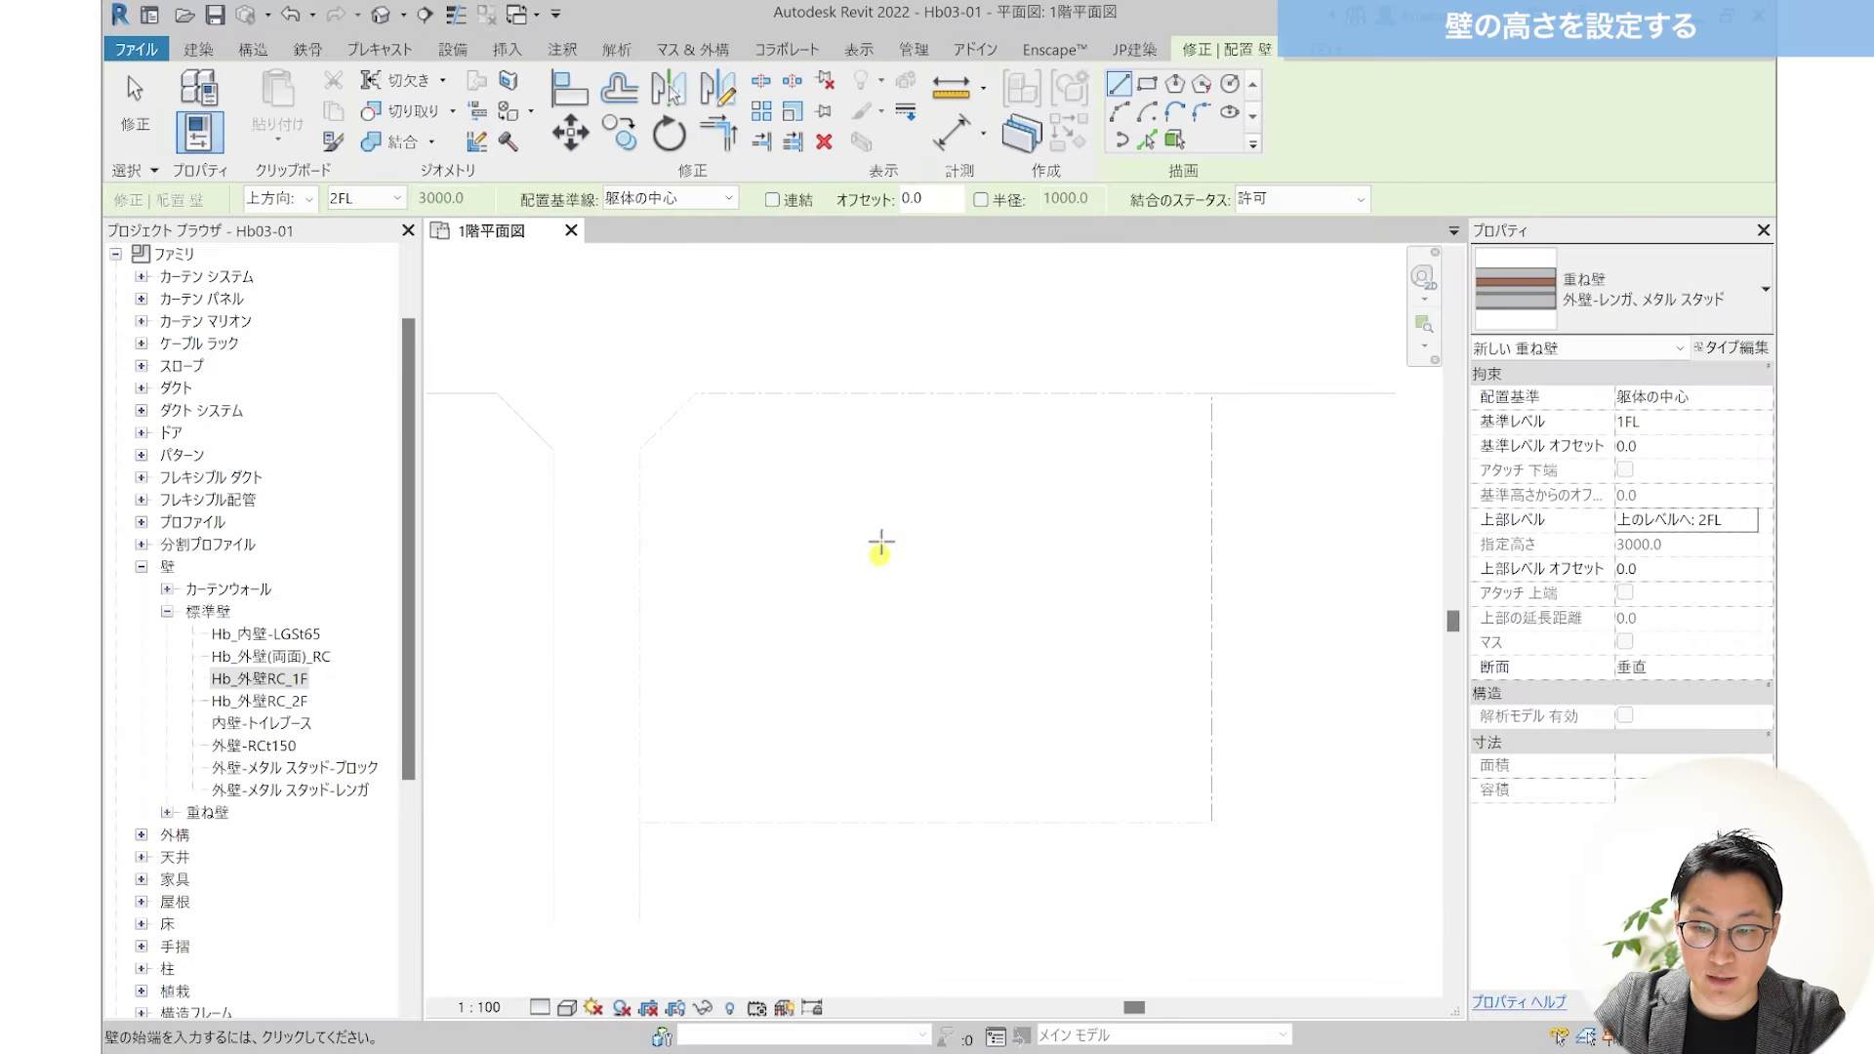
pyautogui.click(133, 98)
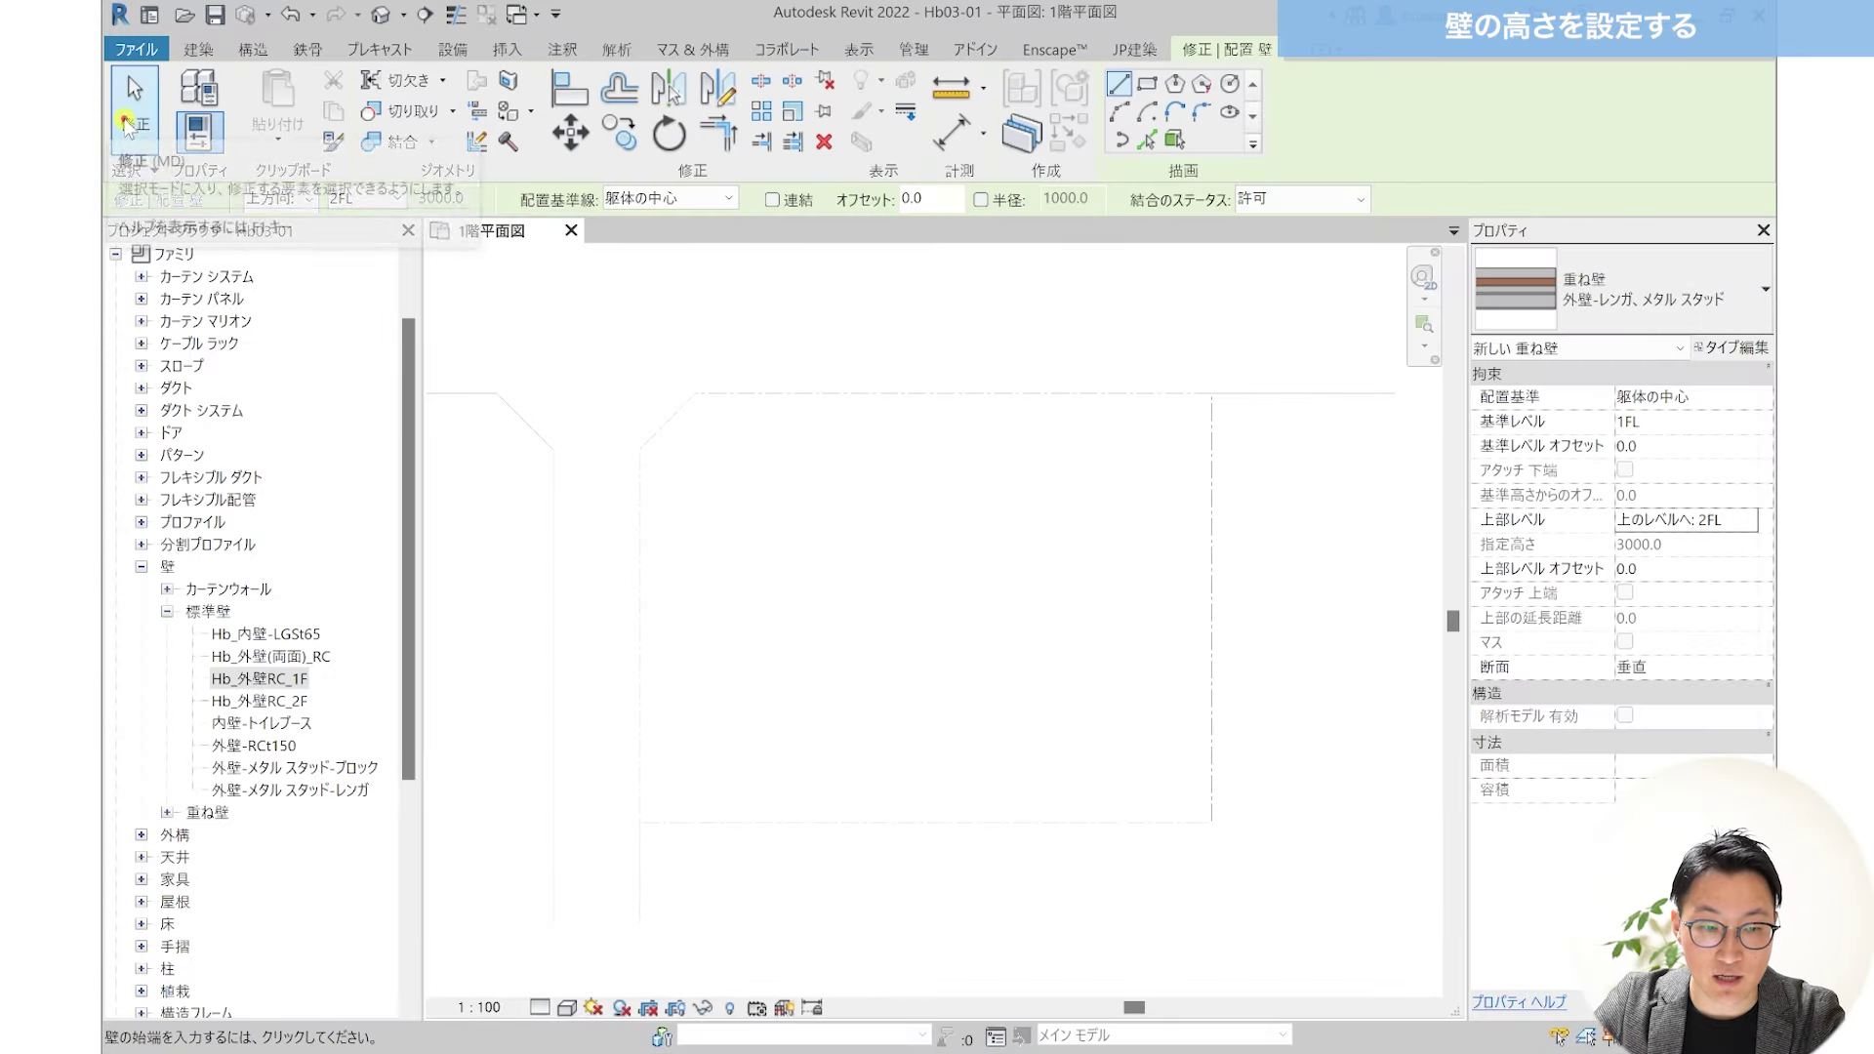
pyautogui.press('Escape')
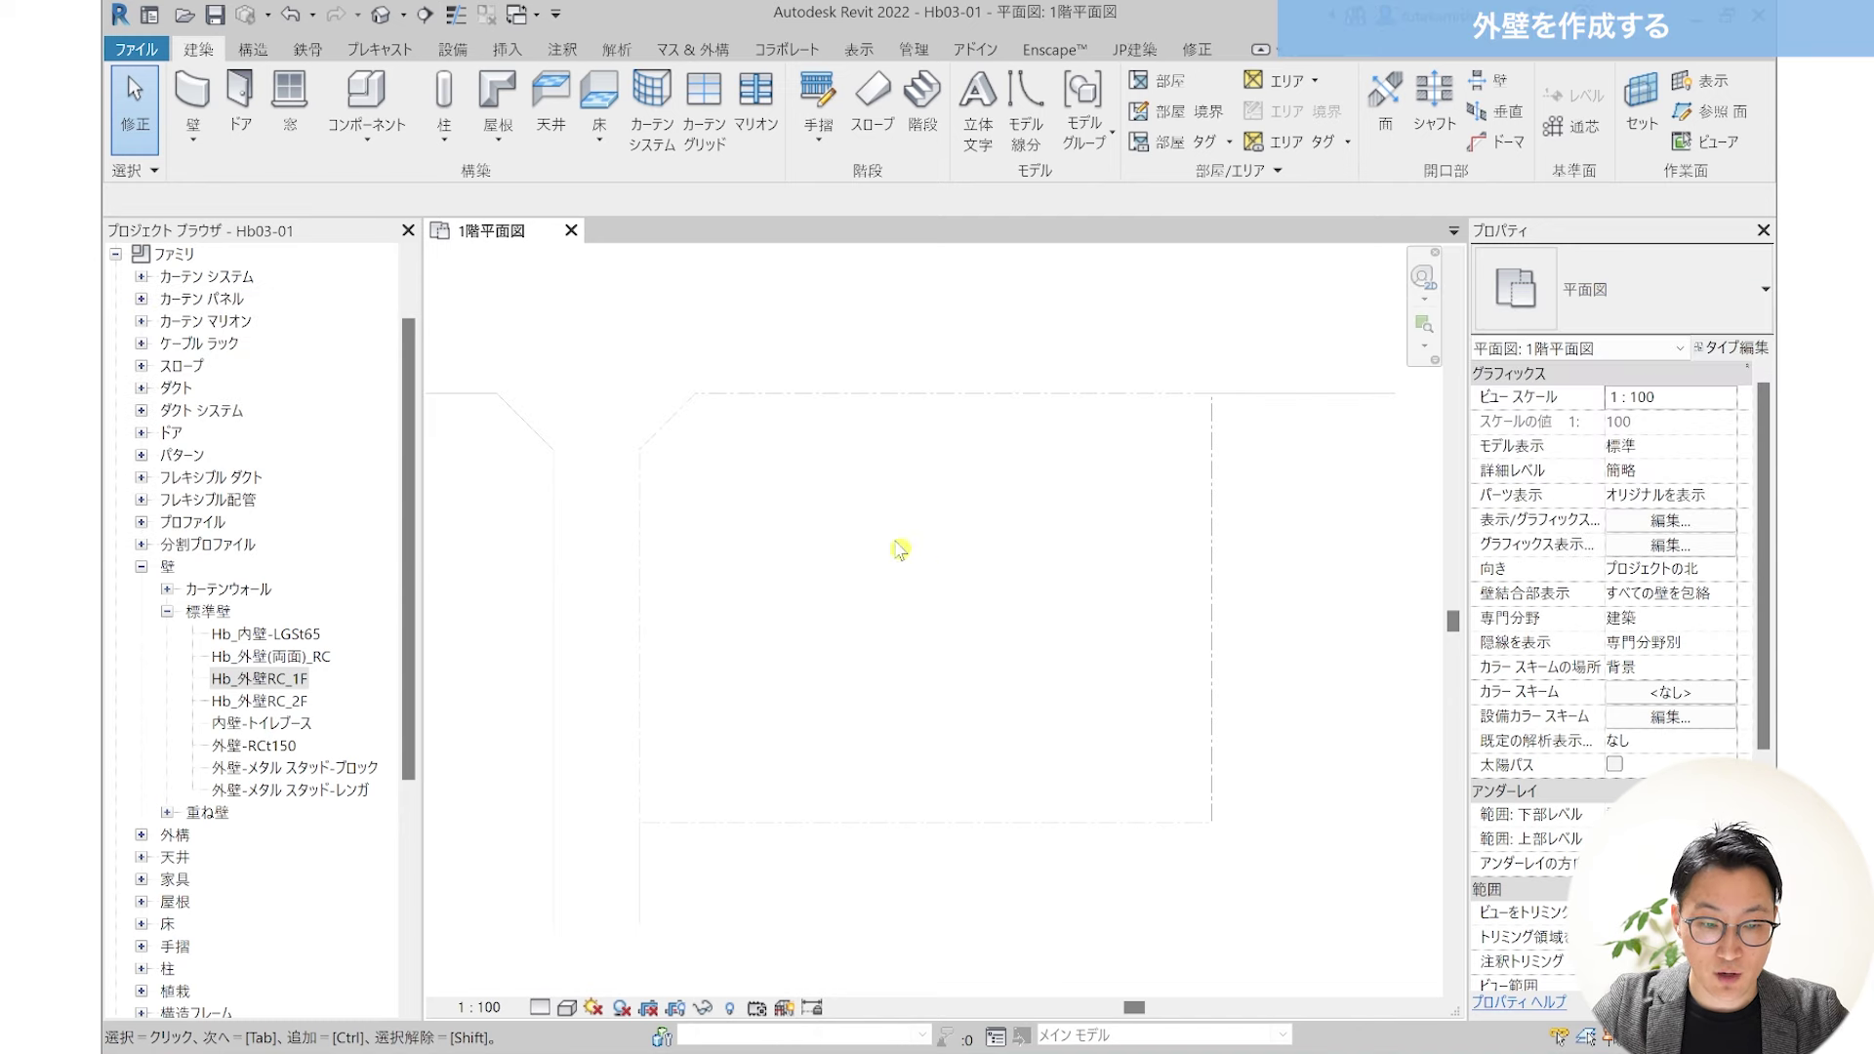
# Step: Start a new architectural wall (壁 意匠) with the standard wall type Hb_外壁RC_1F
pyautogui.click(289, 681)
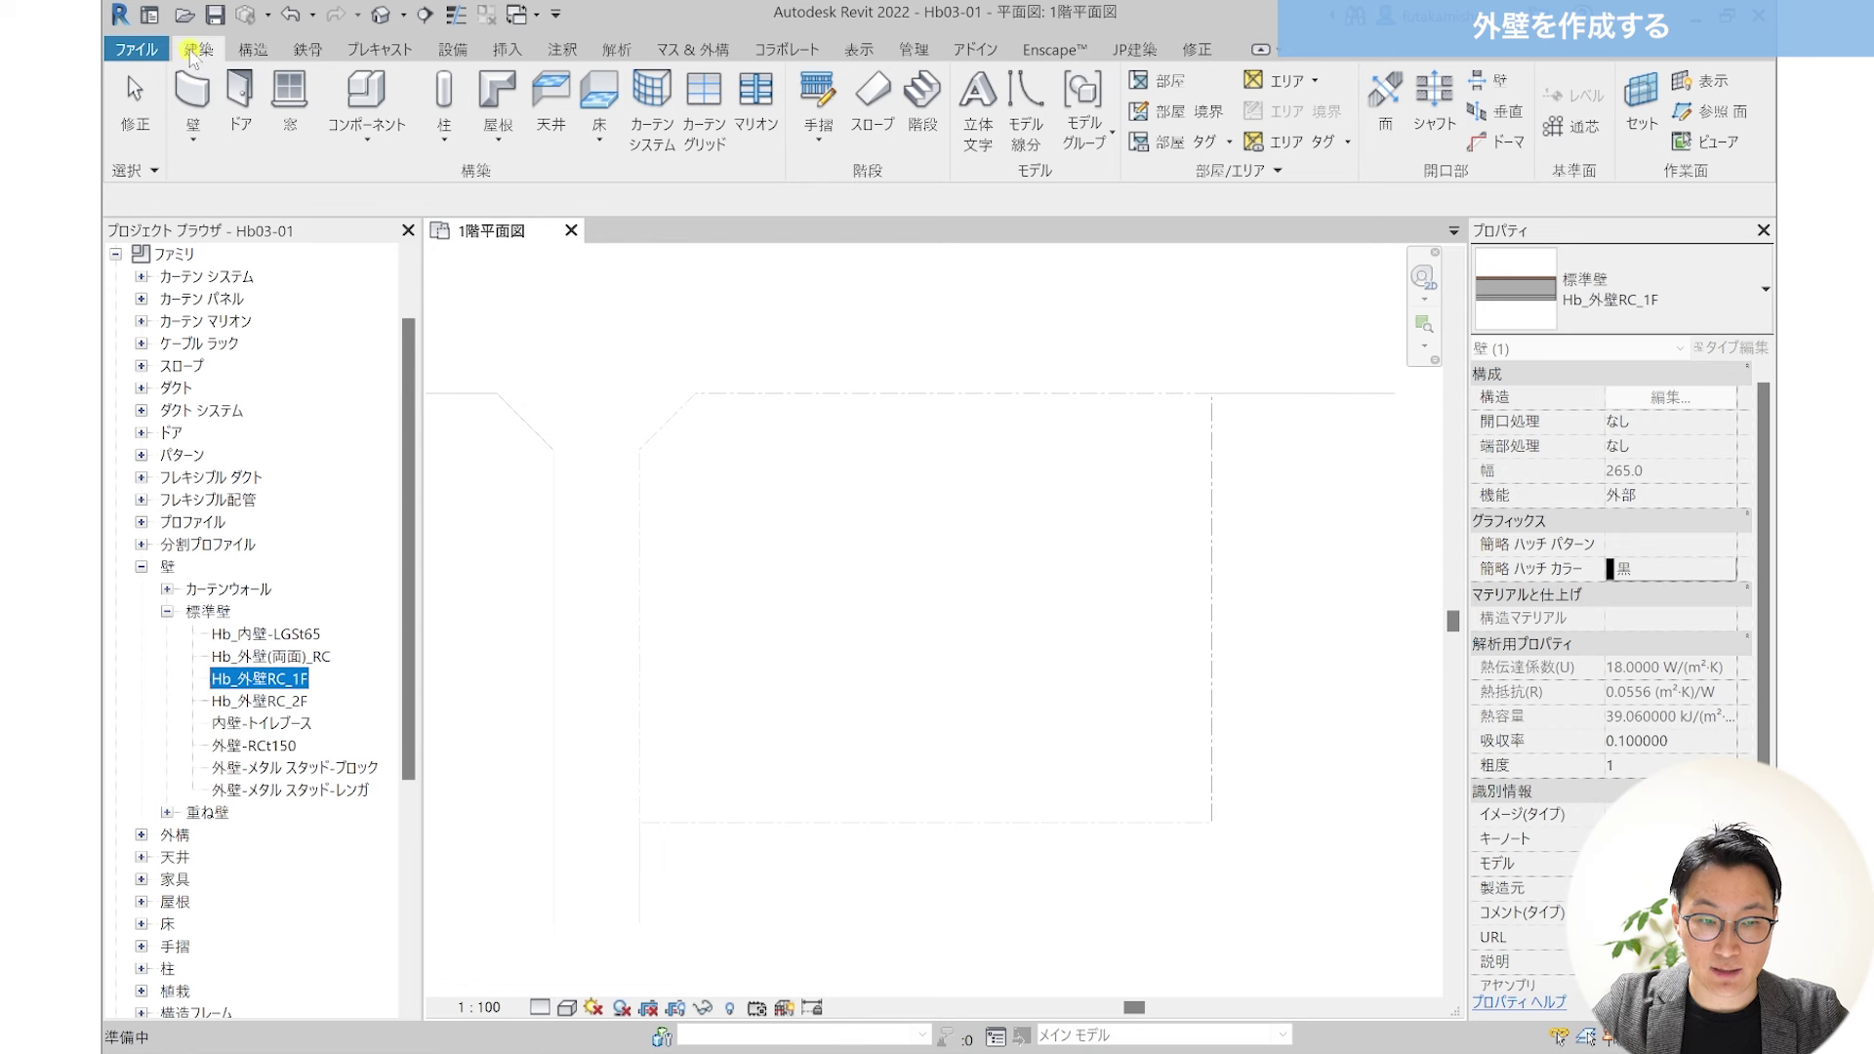
pyautogui.click(200, 132)
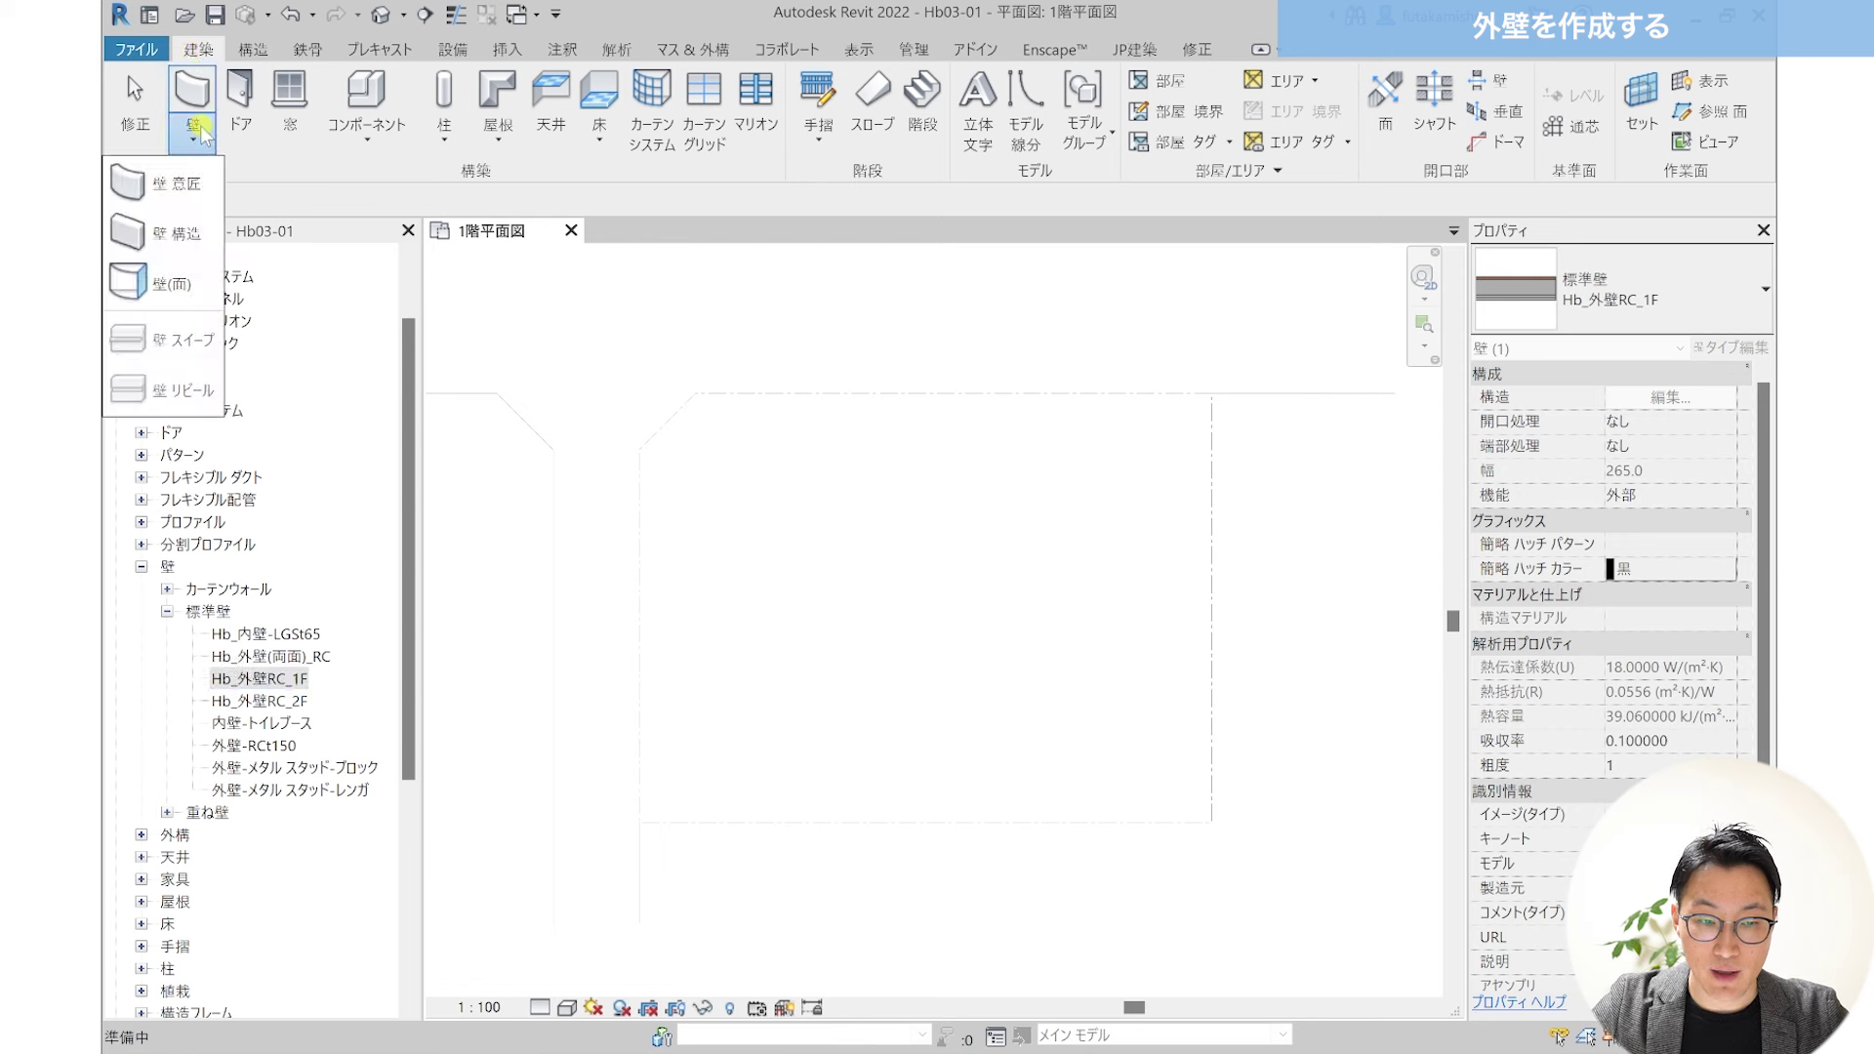
pyautogui.click(190, 195)
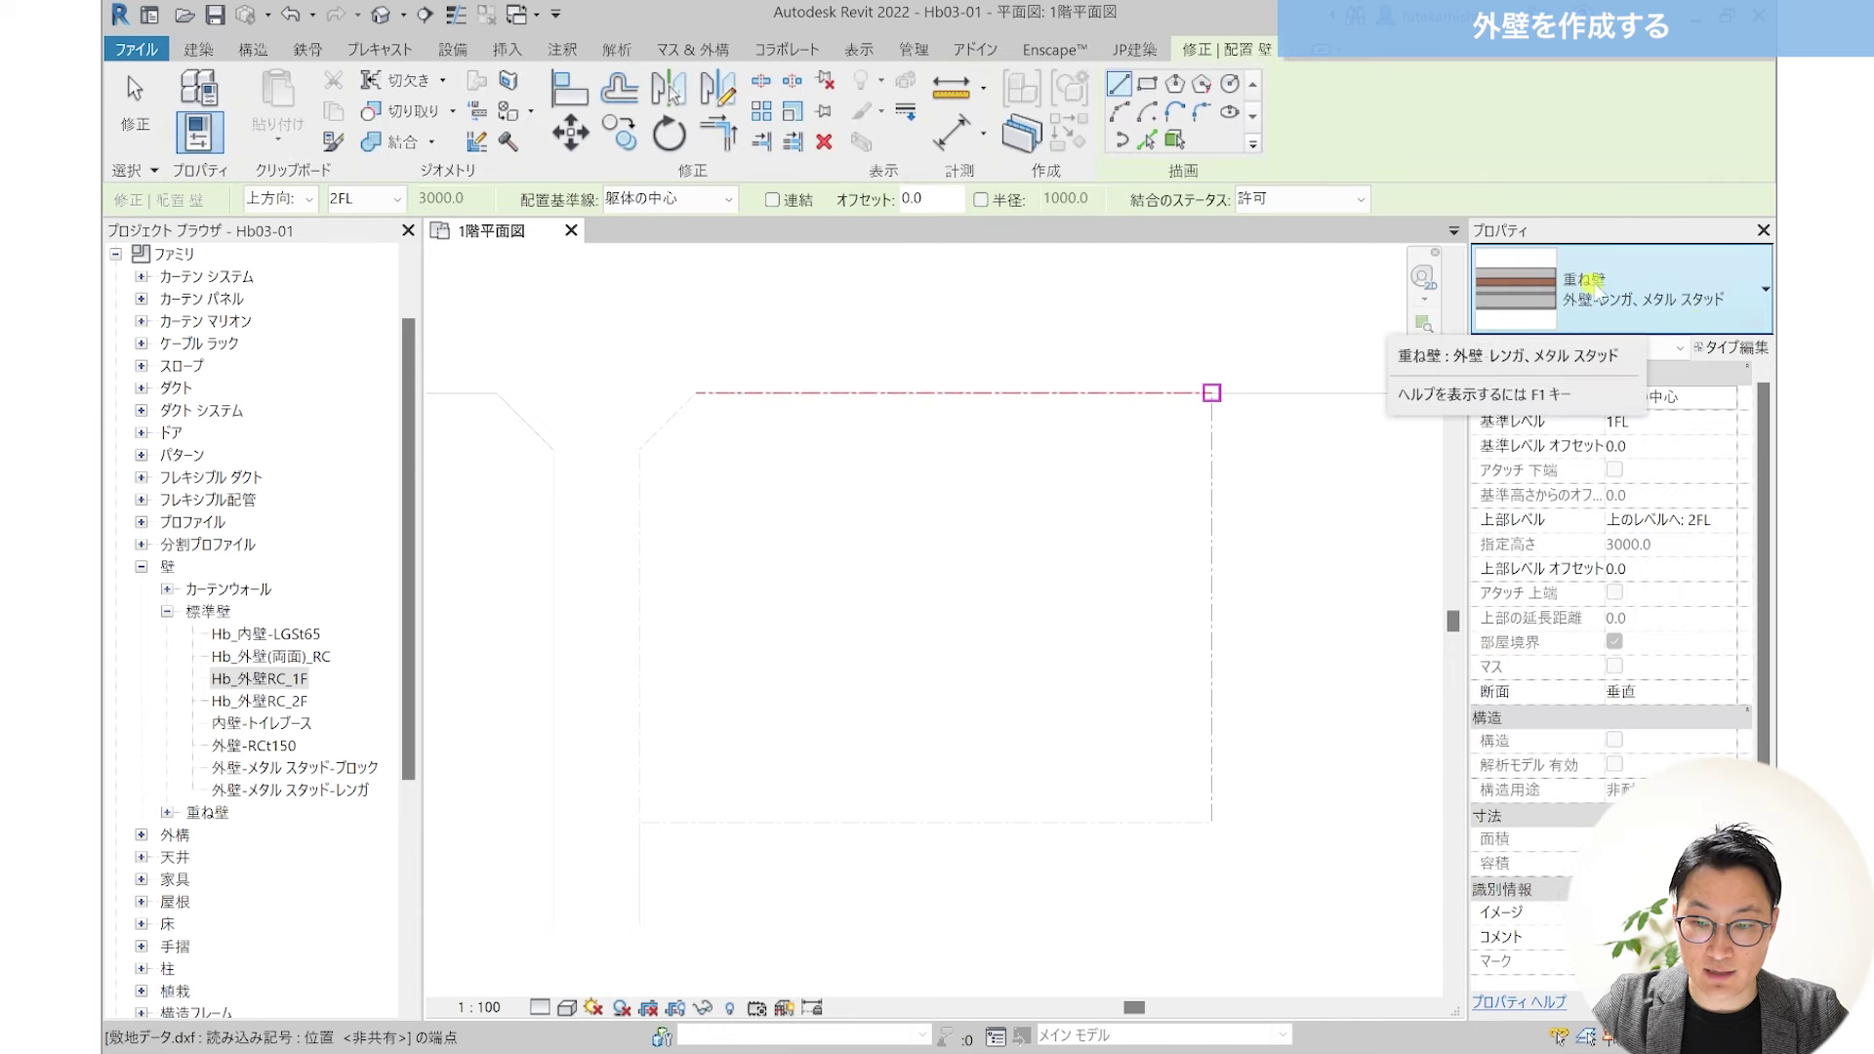
pyautogui.click(1701, 302)
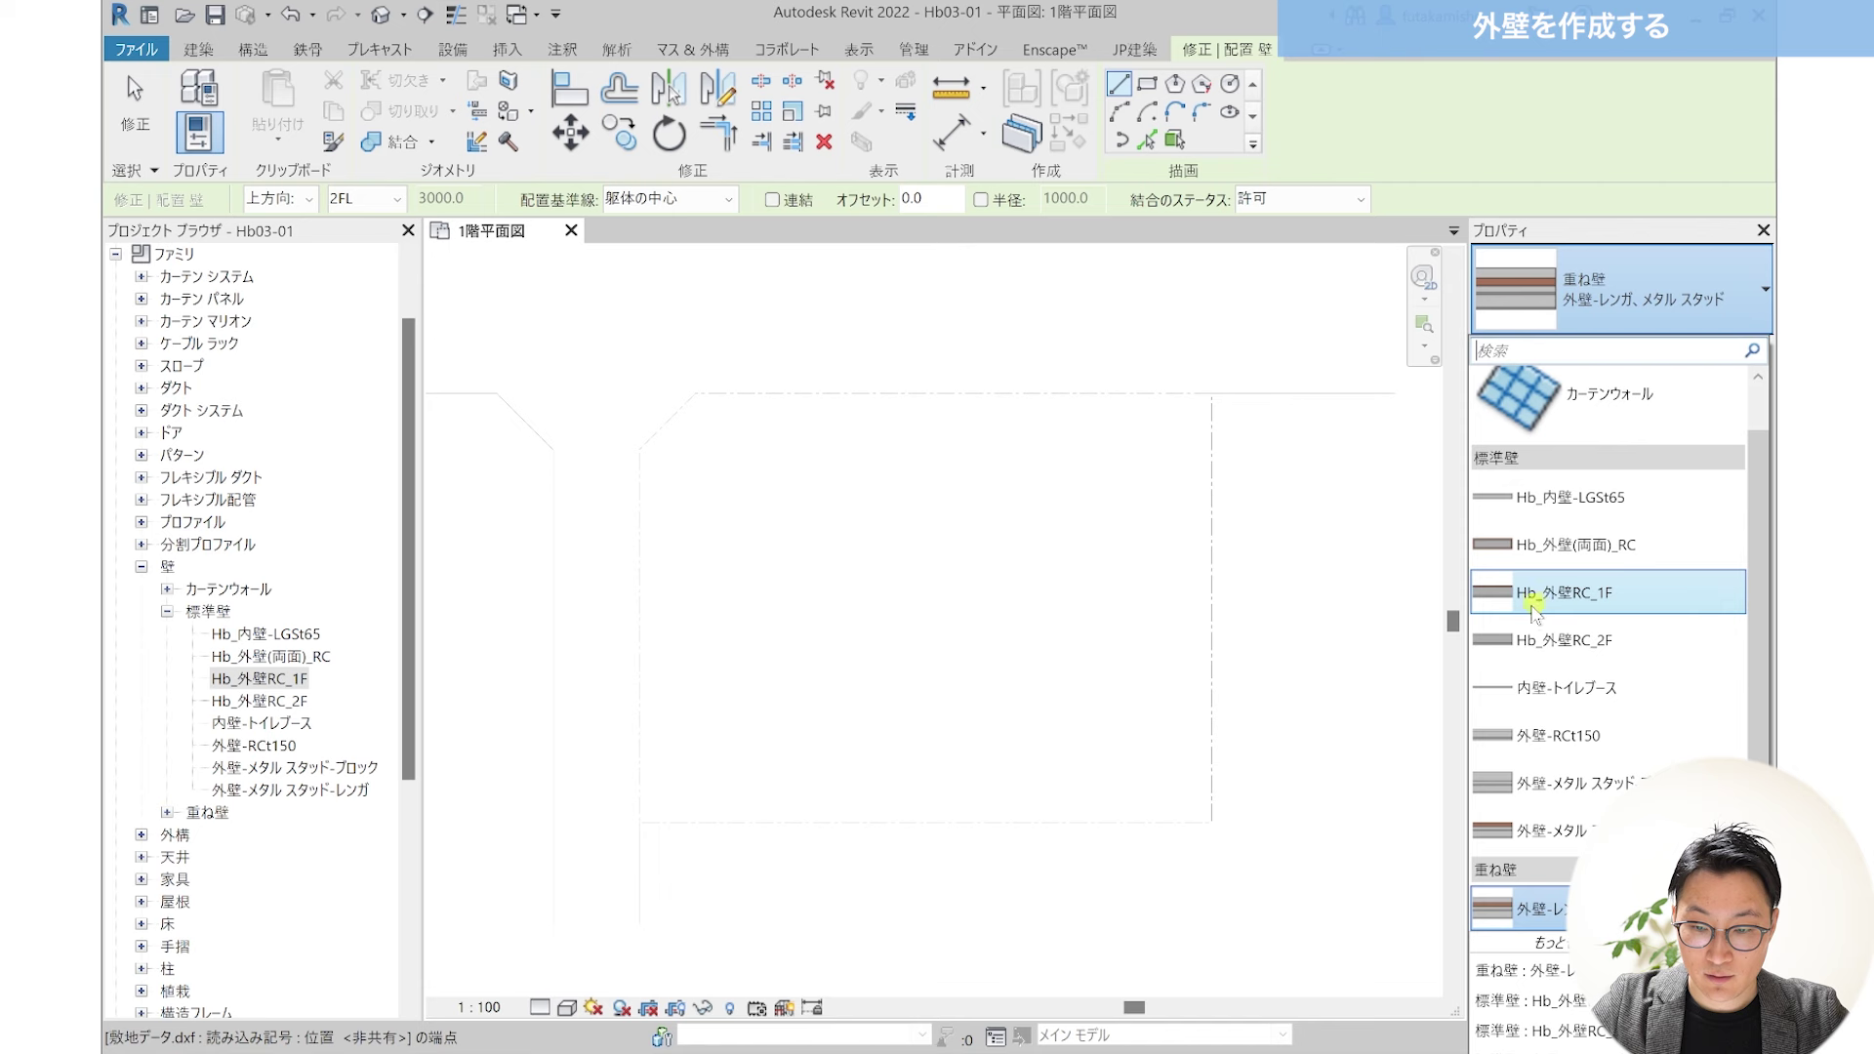
pyautogui.click(1640, 595)
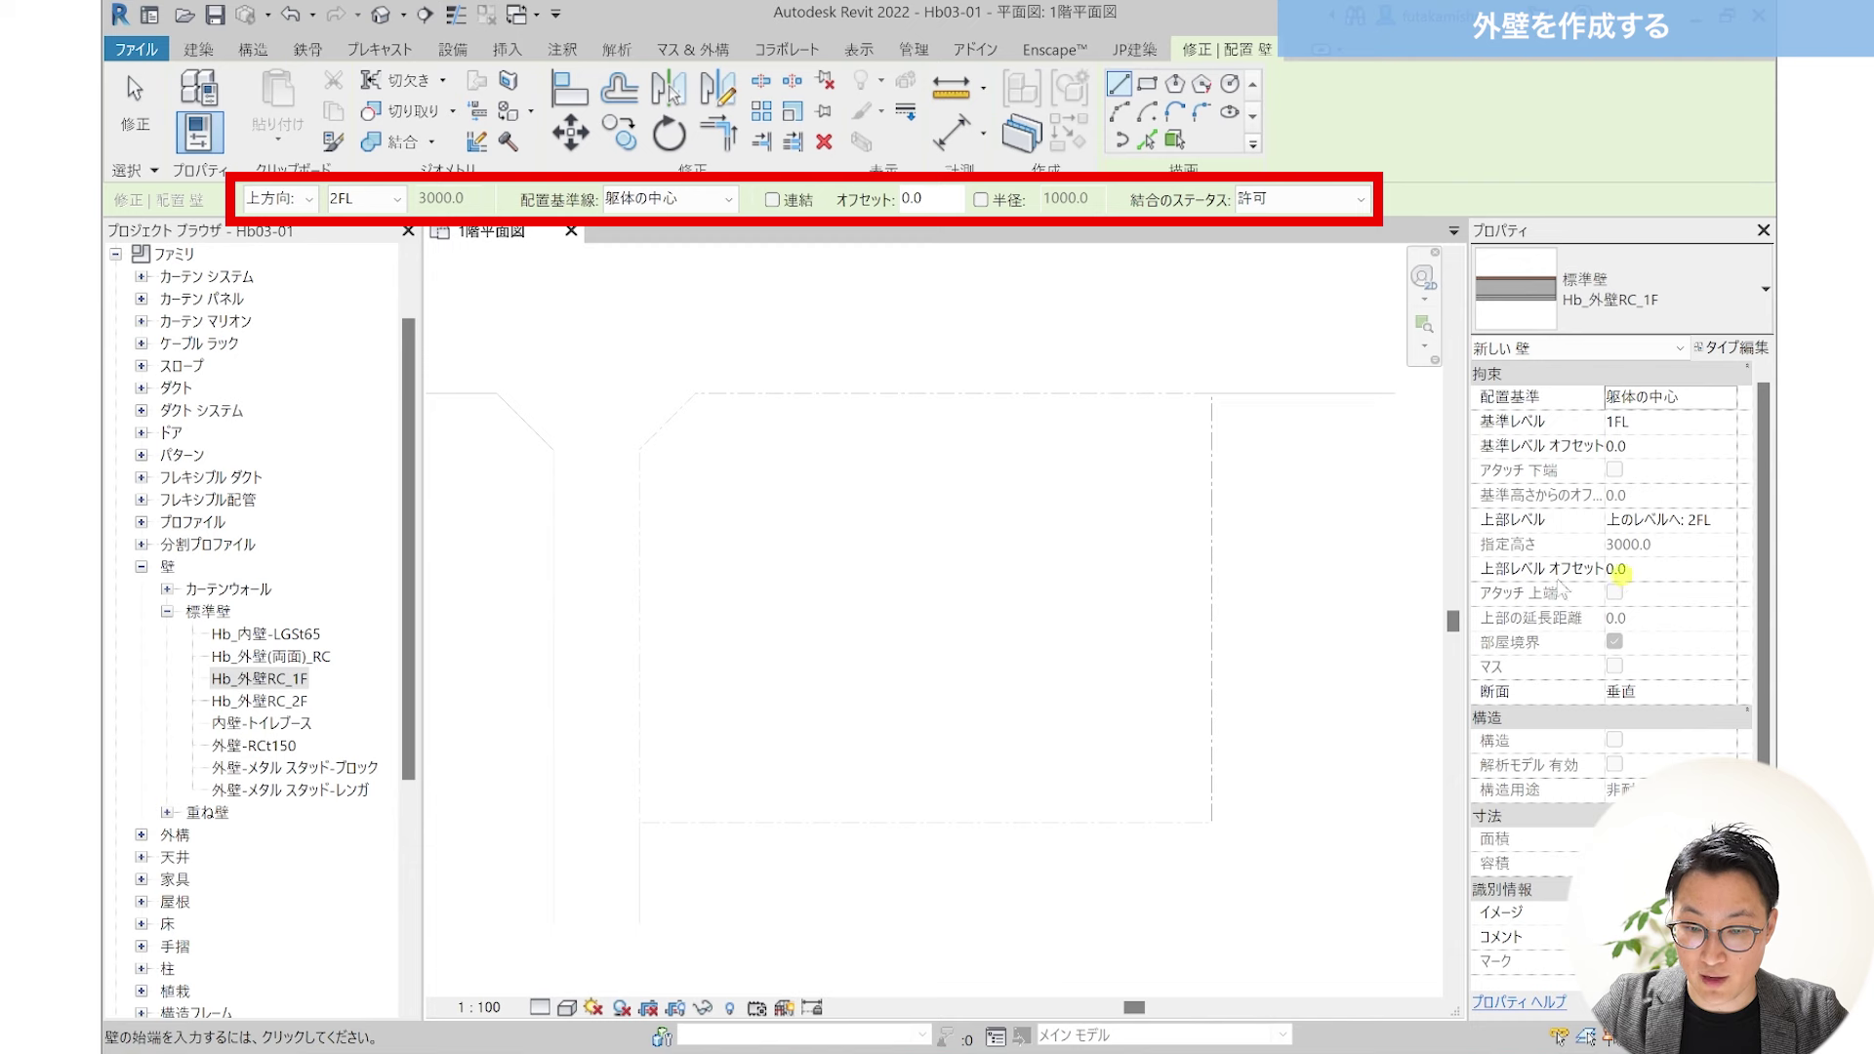
pyautogui.scroll(2, 865, 615)
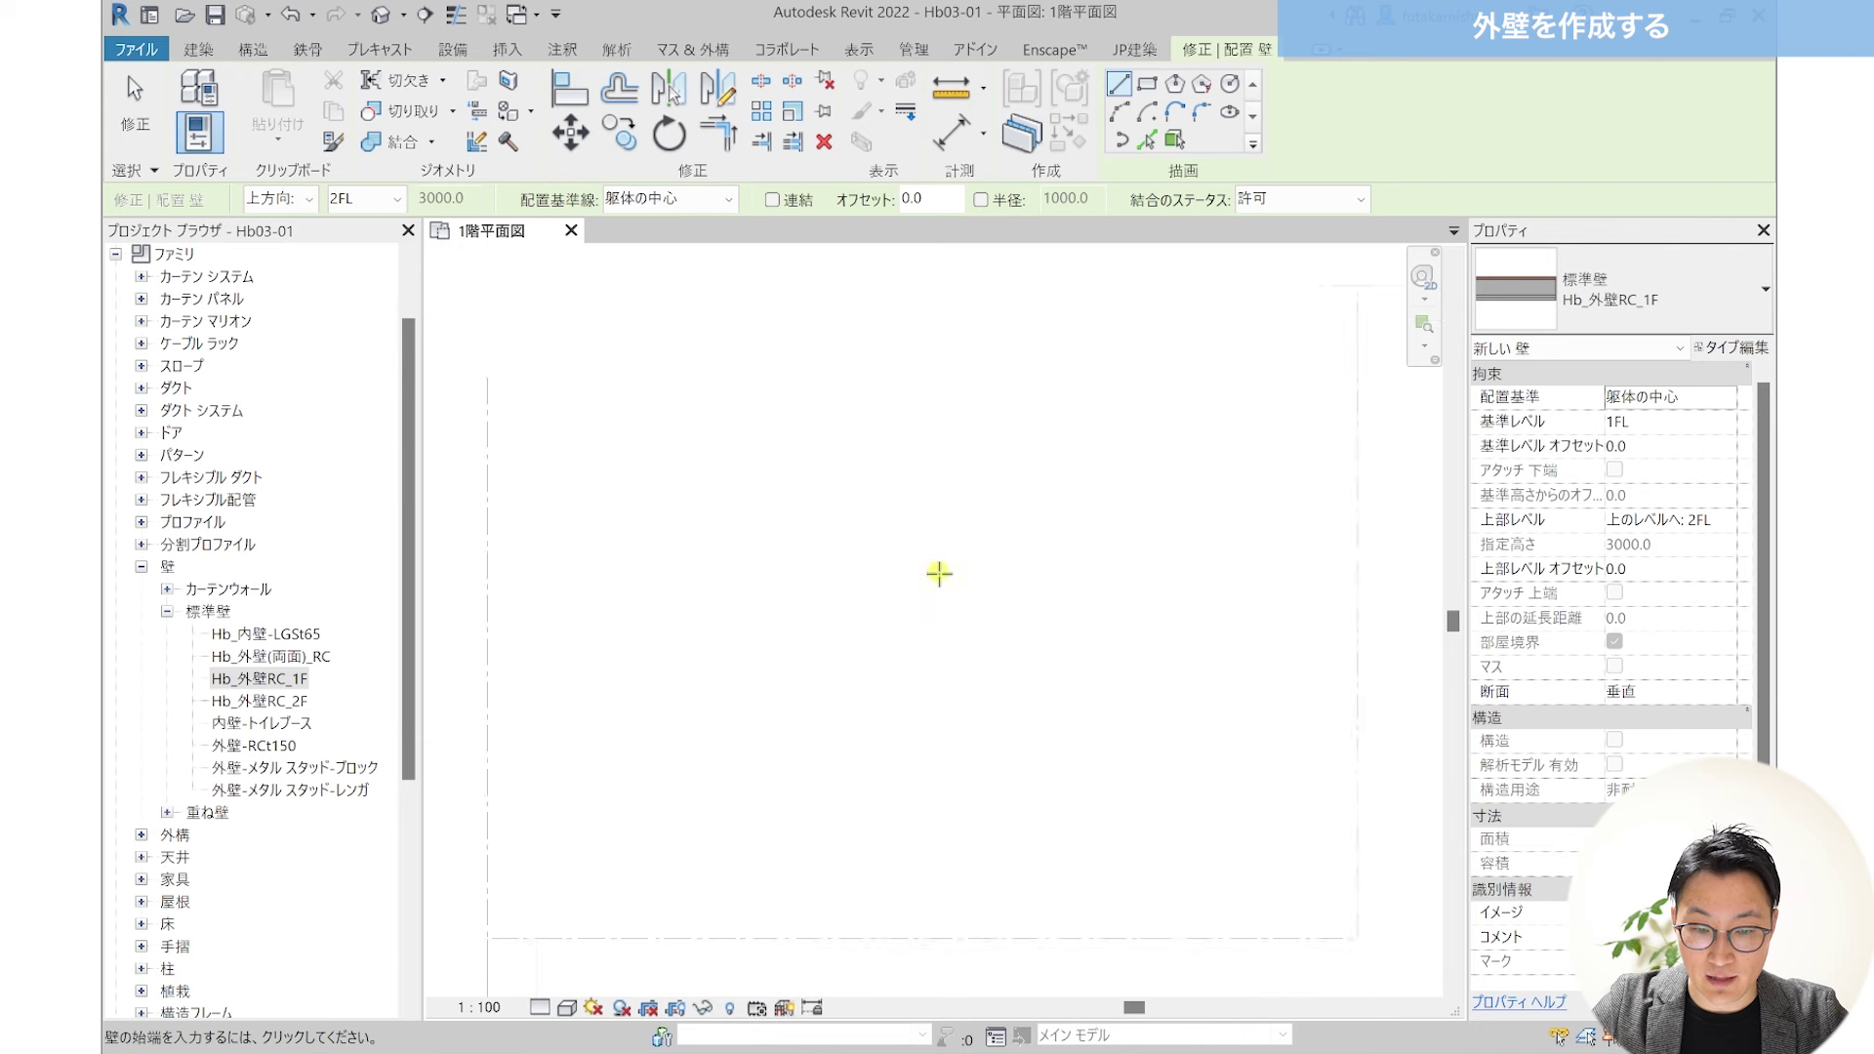
# Step: Draw a horizontal Hb_外壁RC_1F wall about 4,900 mm long from left to right and flip its orientation to the other side and back
pyautogui.scroll(1, 950, 636)
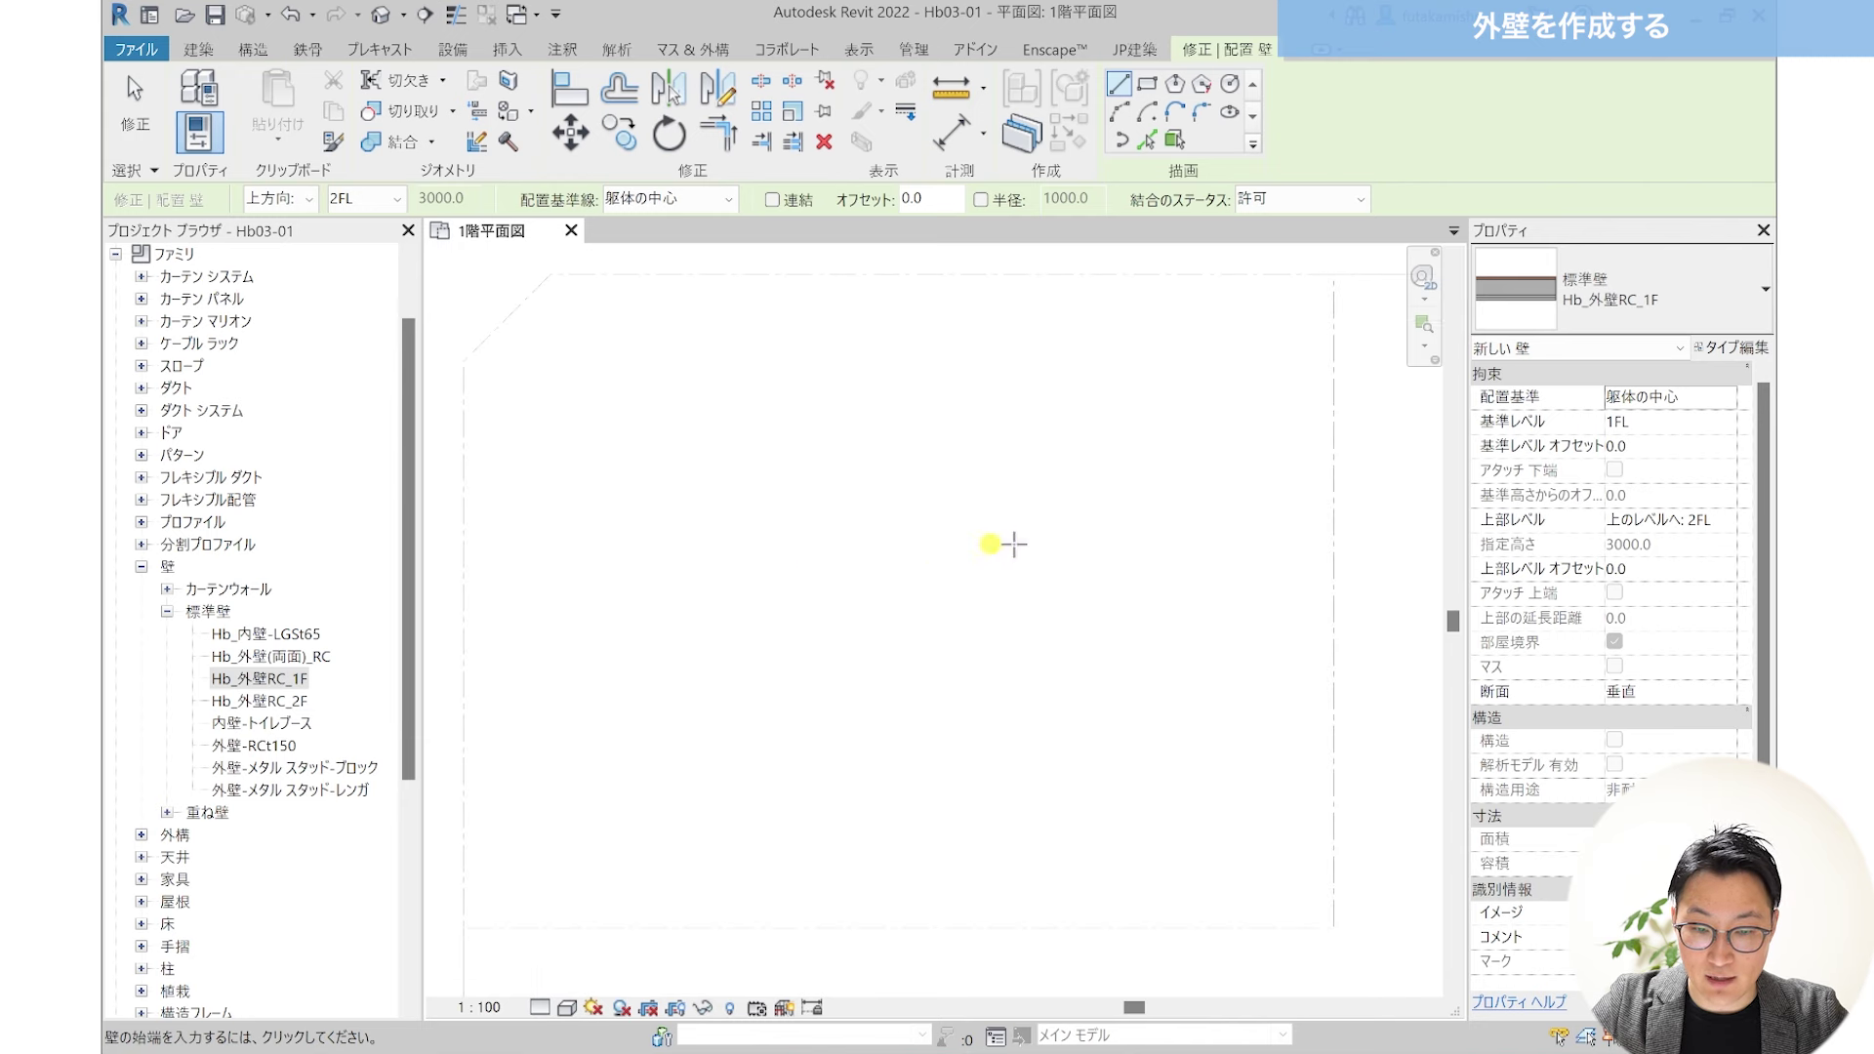
pyautogui.click(746, 525)
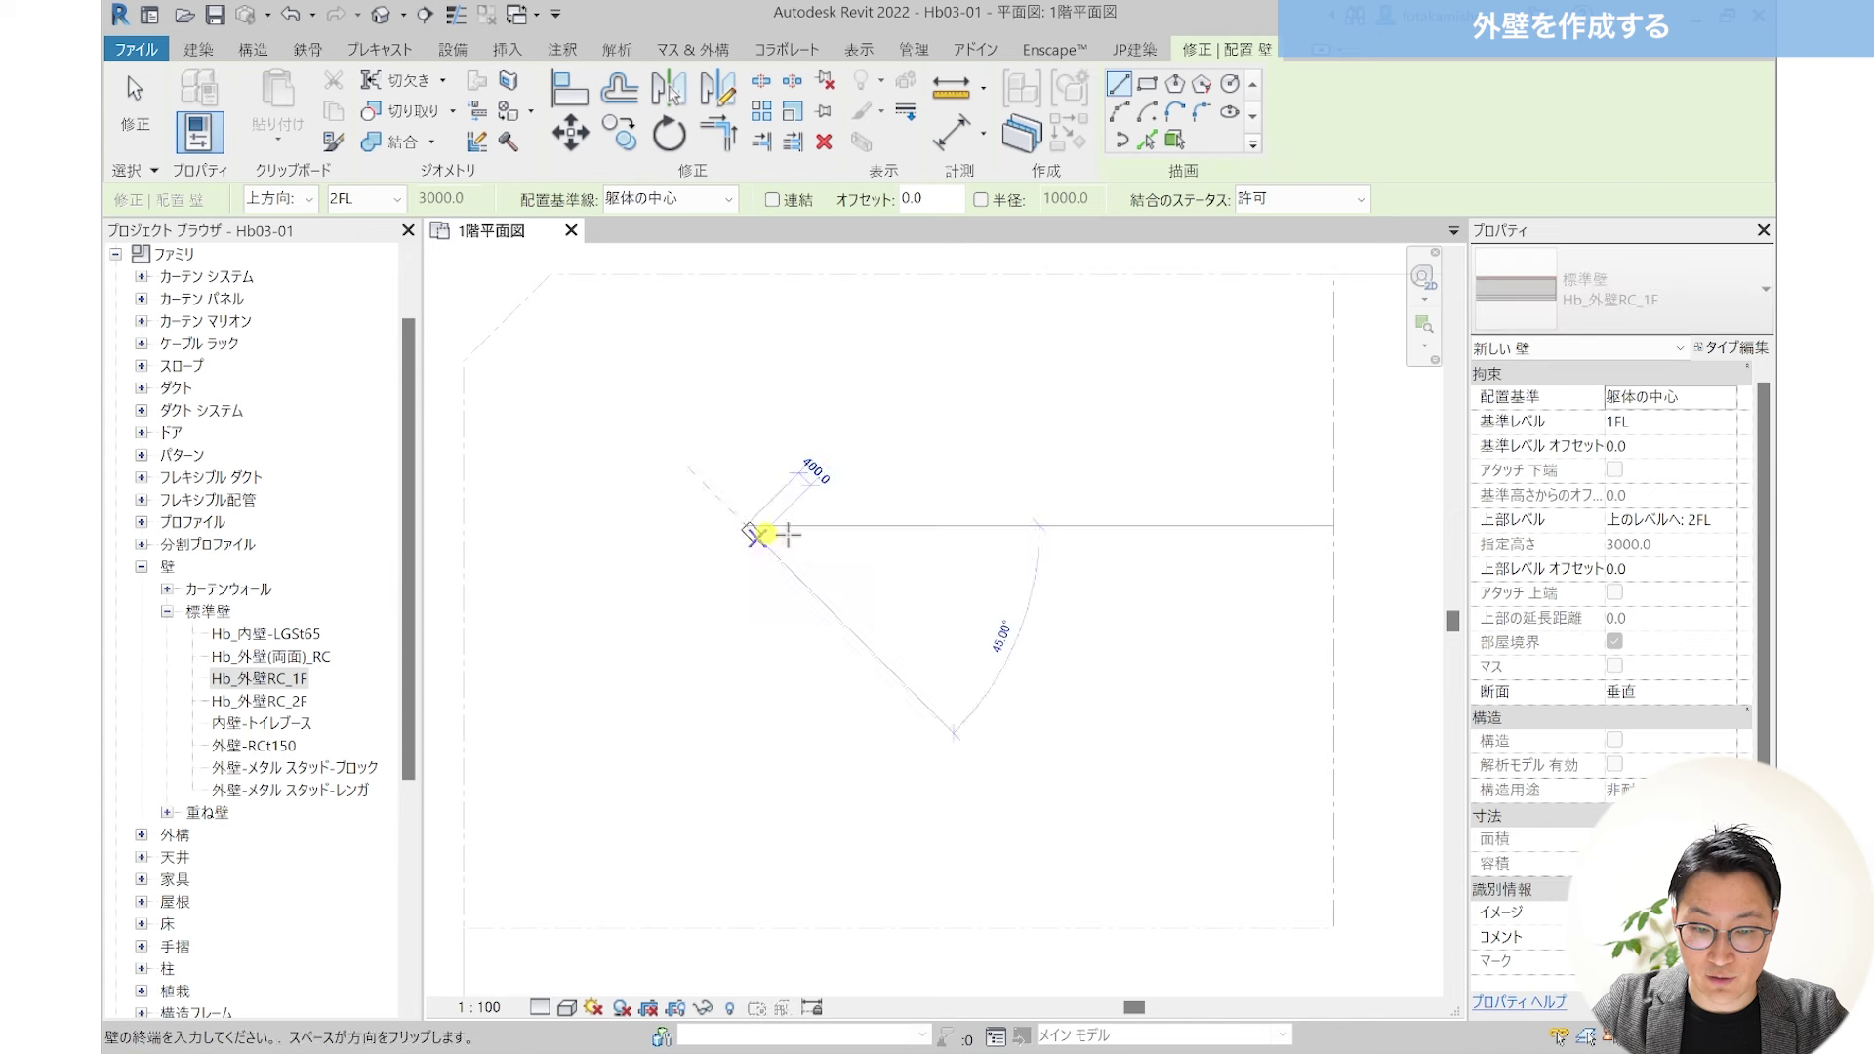
pyautogui.click(958, 528)
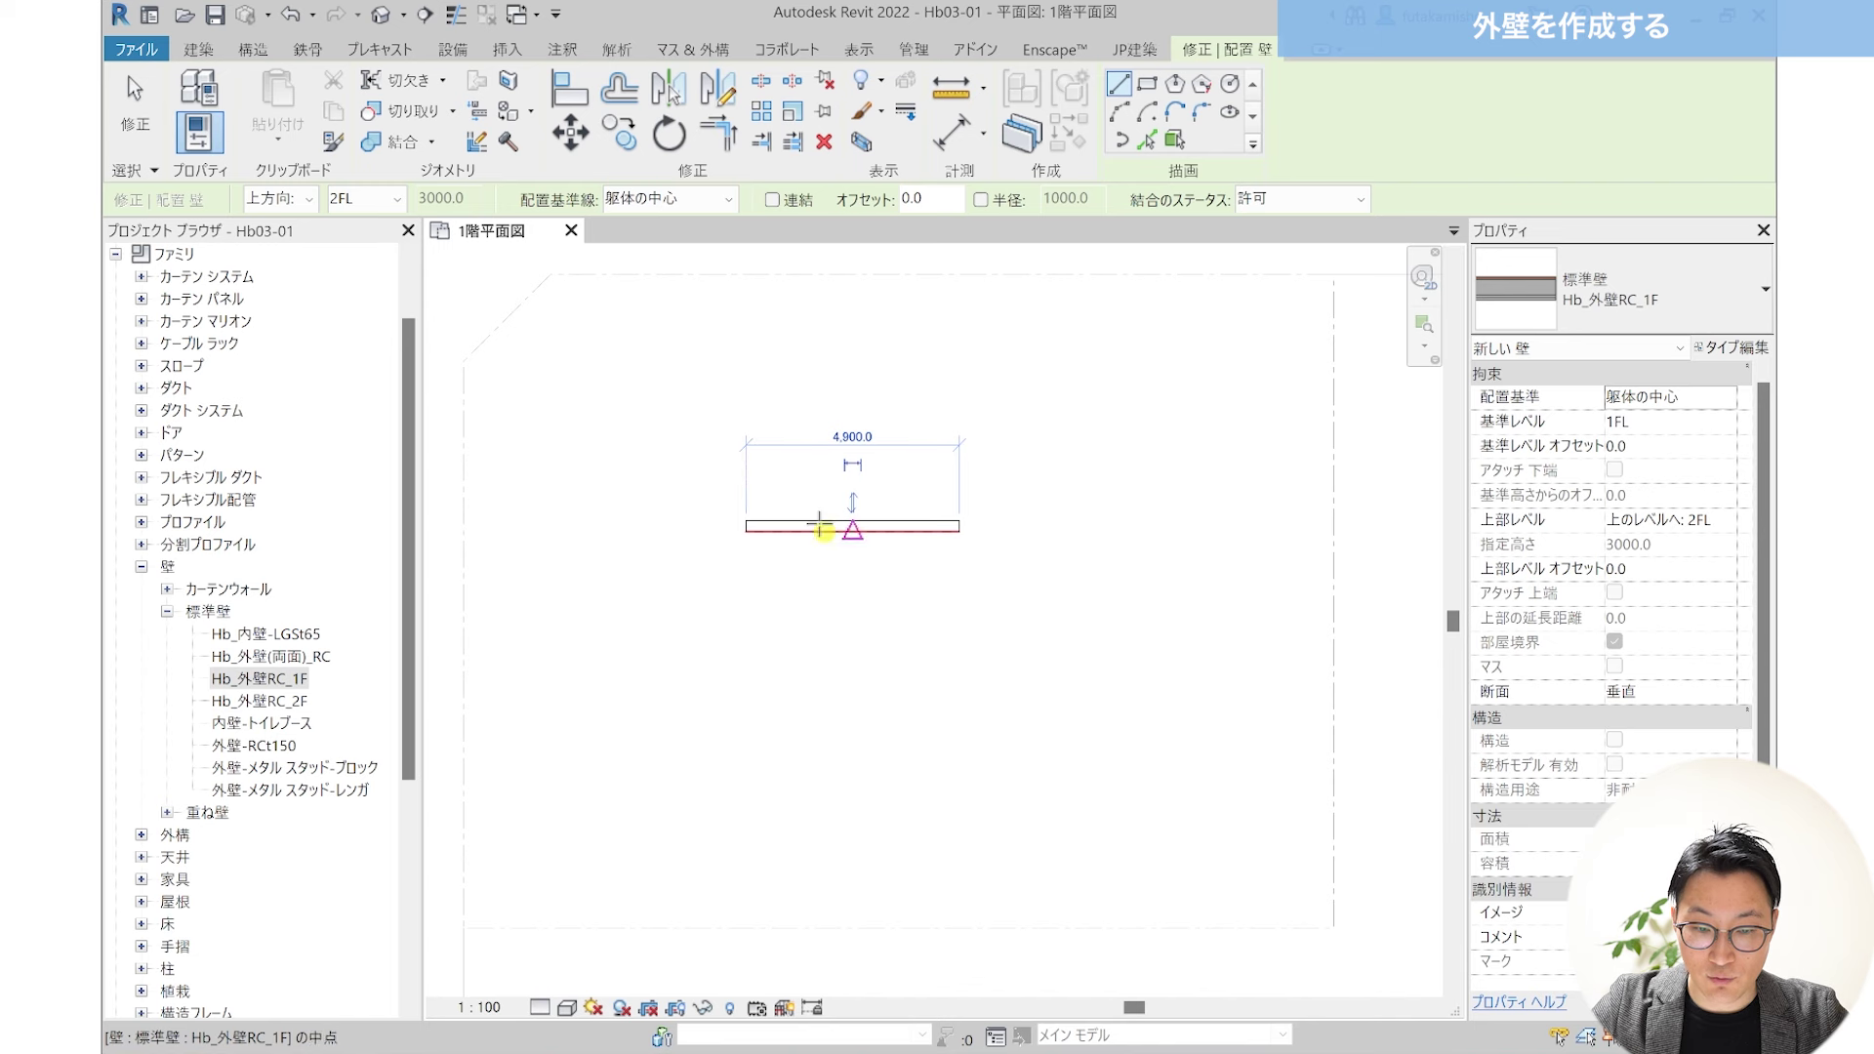
pyautogui.scroll(3, 845, 526)
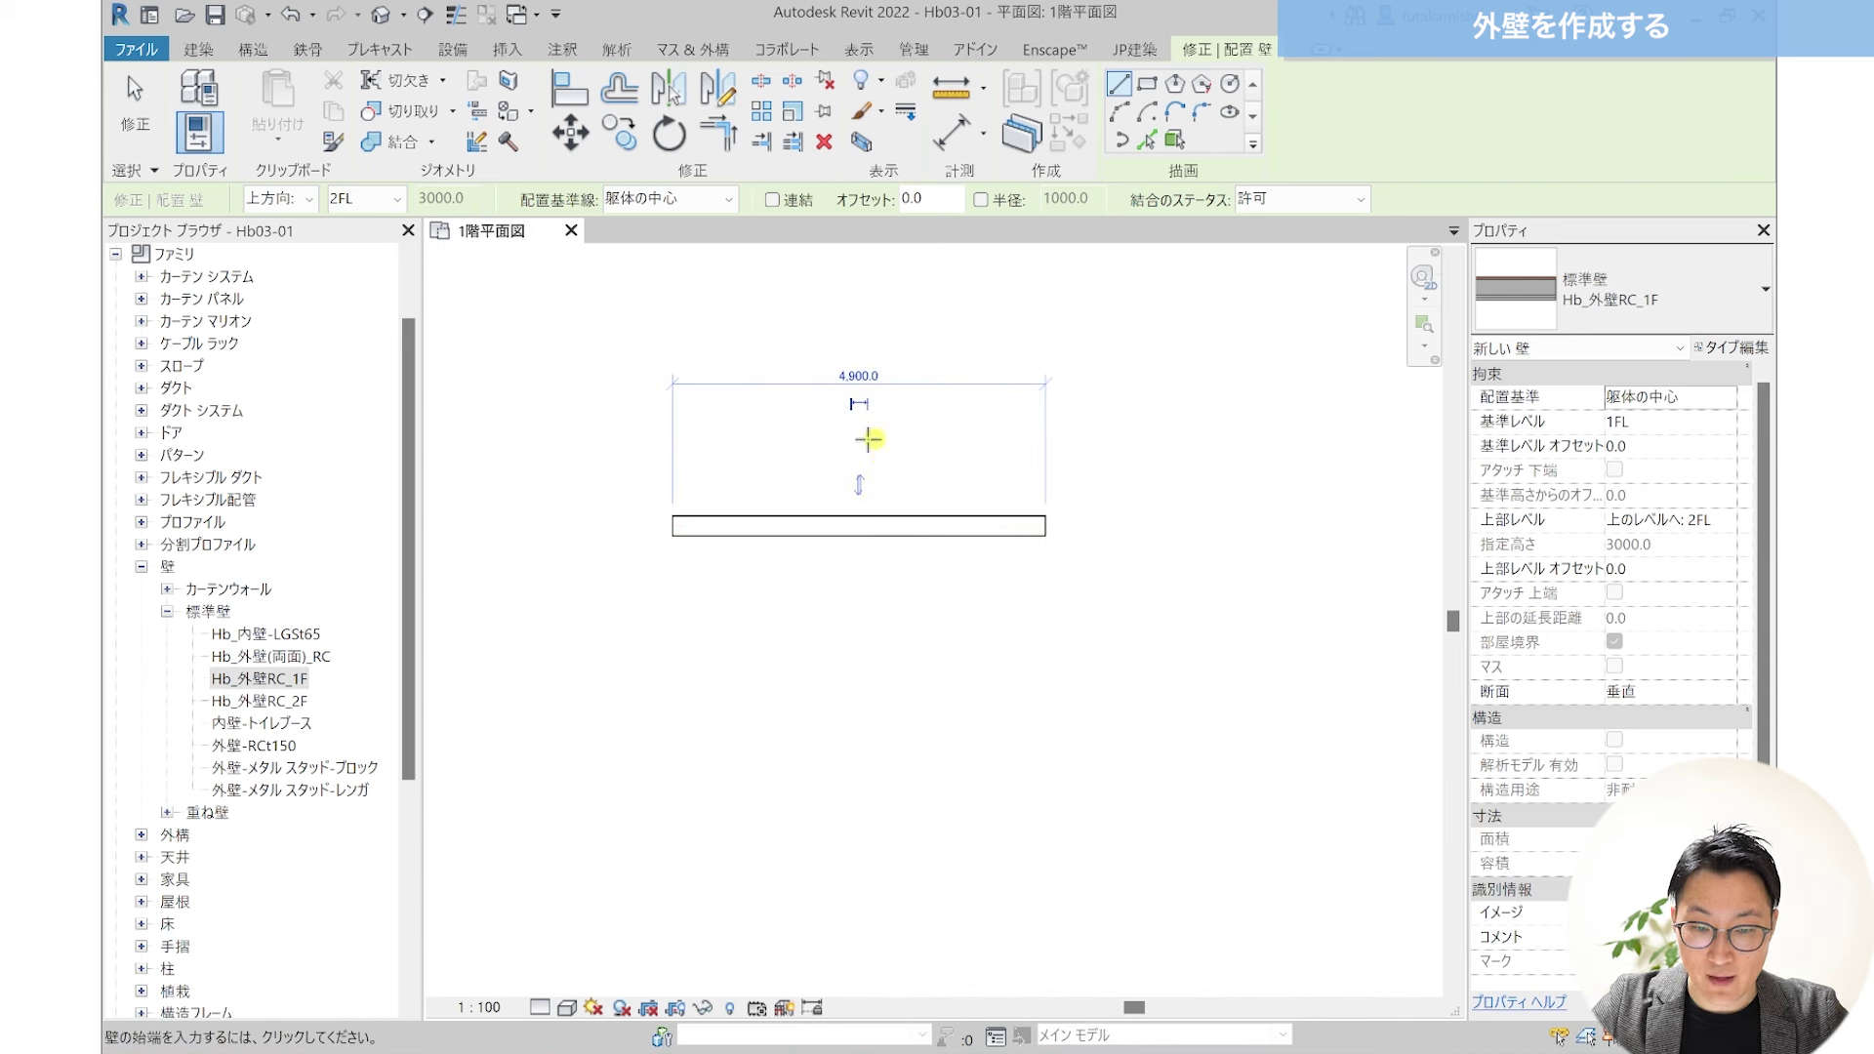
pyautogui.click(861, 488)
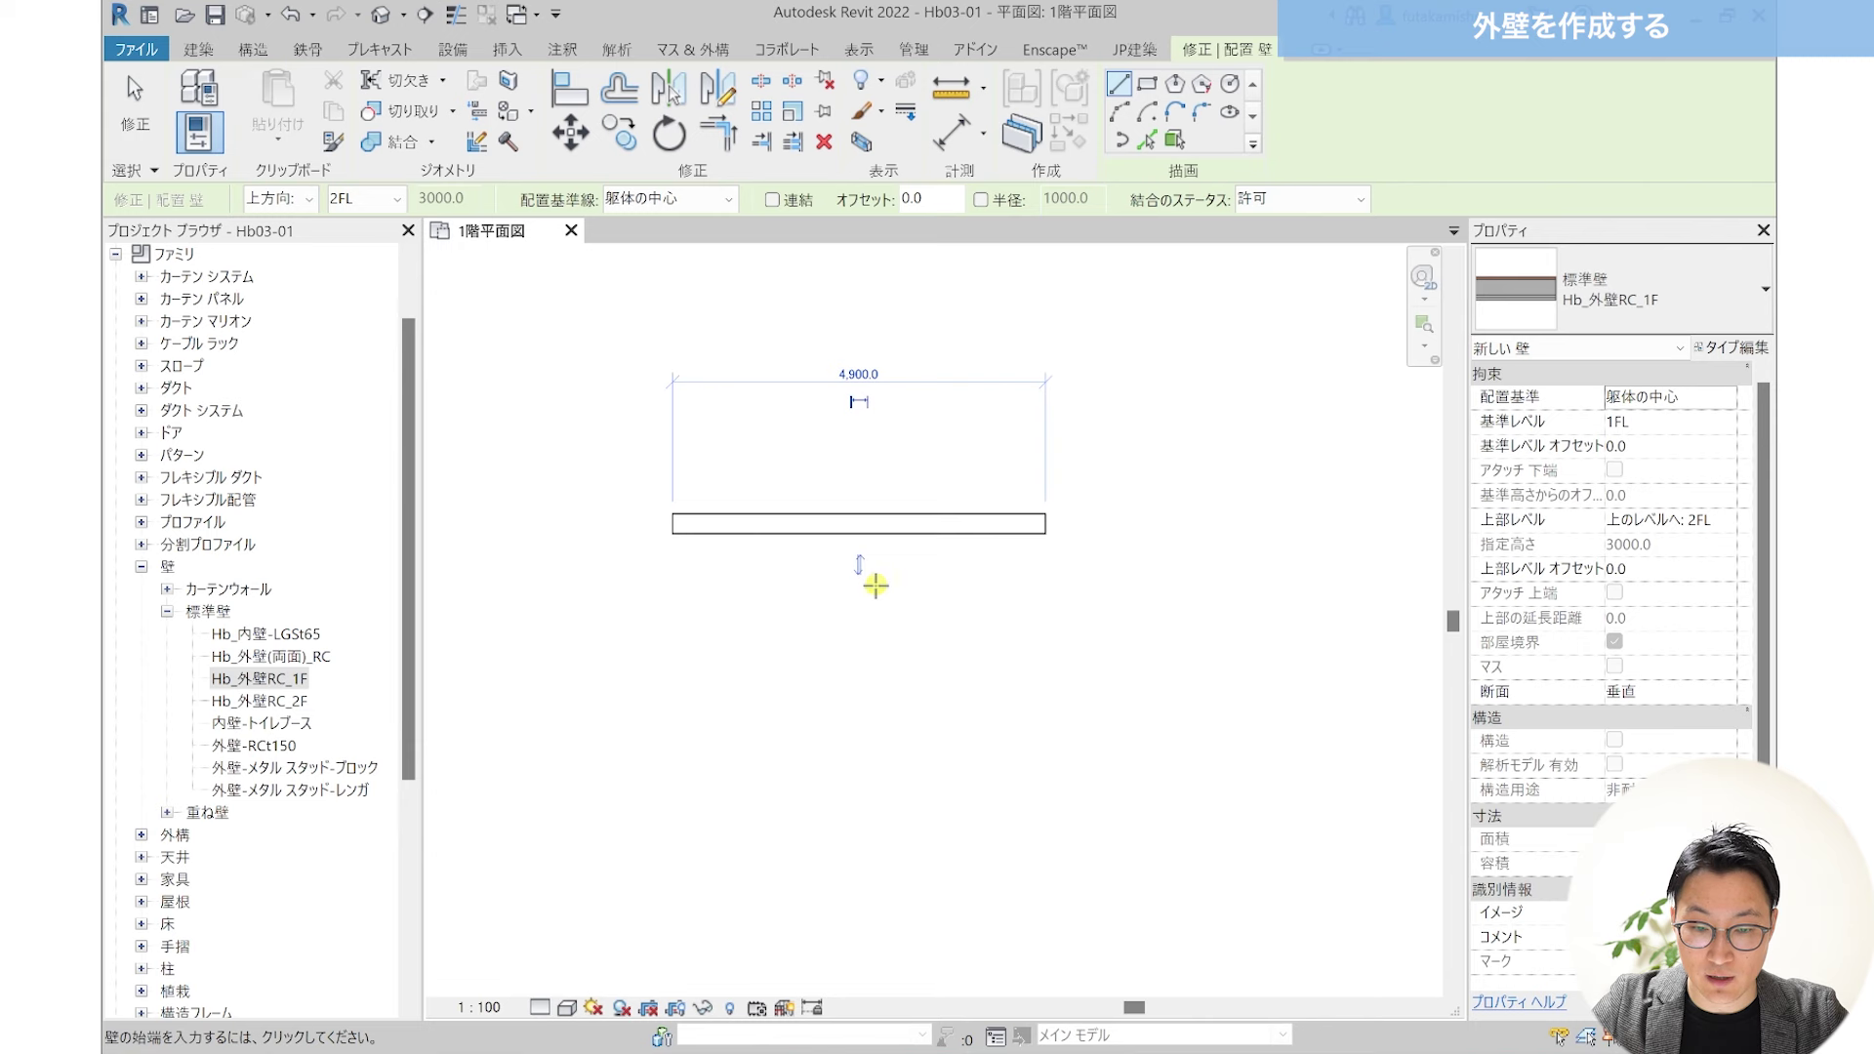
pyautogui.click(859, 564)
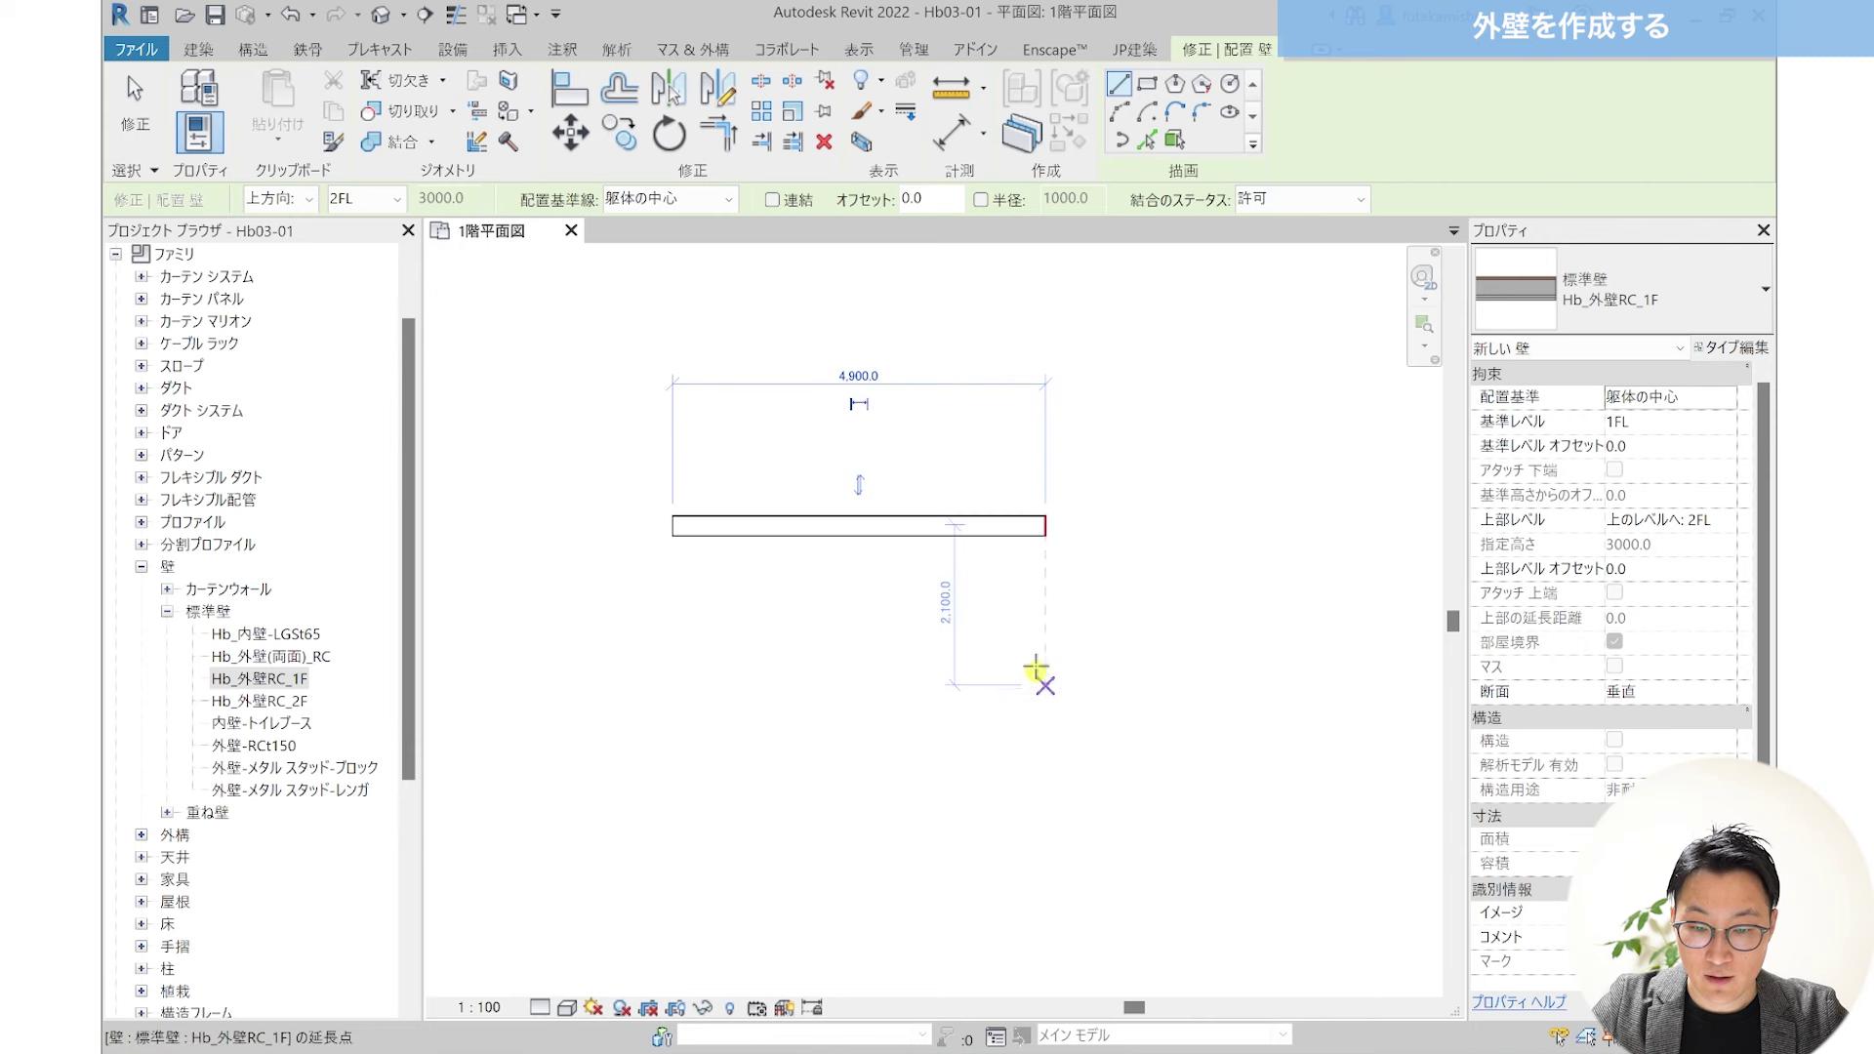
# Step: Draw a second horizontal wall from right to left, about 5,300 mm long and 2,000 mm below the first
pyautogui.click(1043, 674)
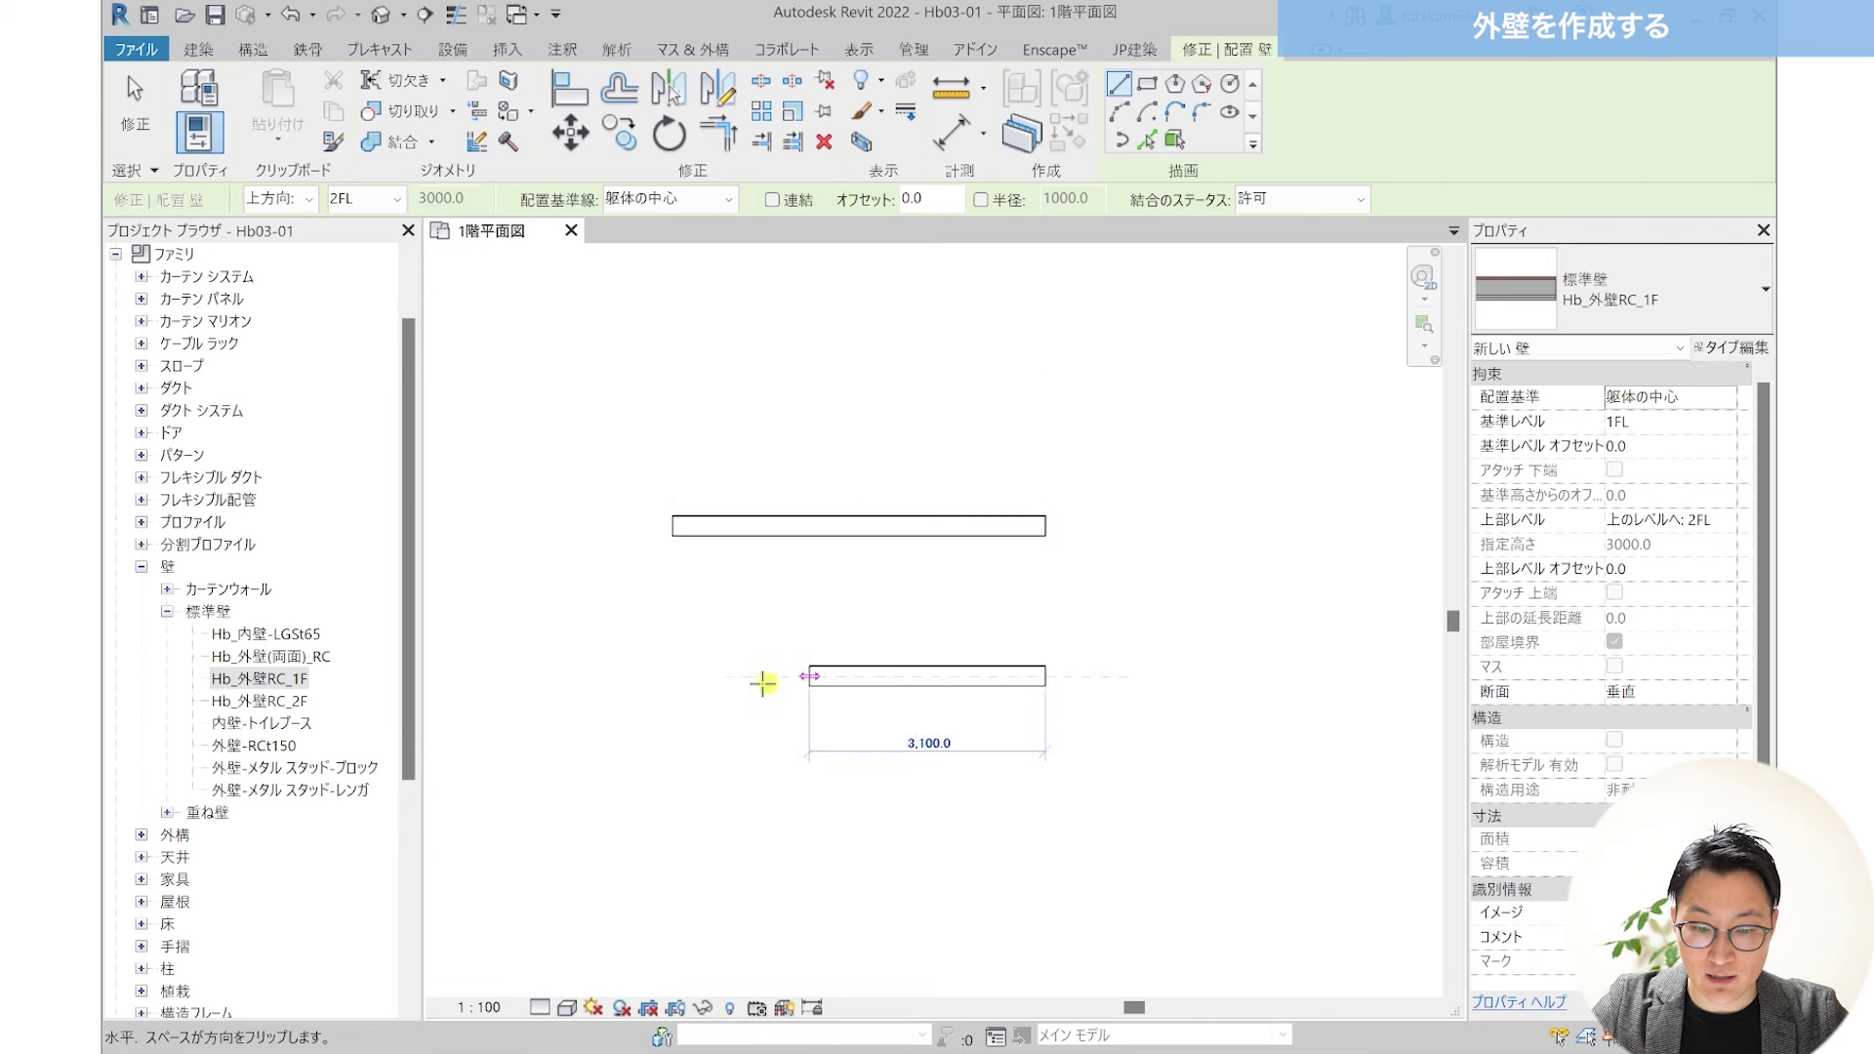
pyautogui.click(641, 676)
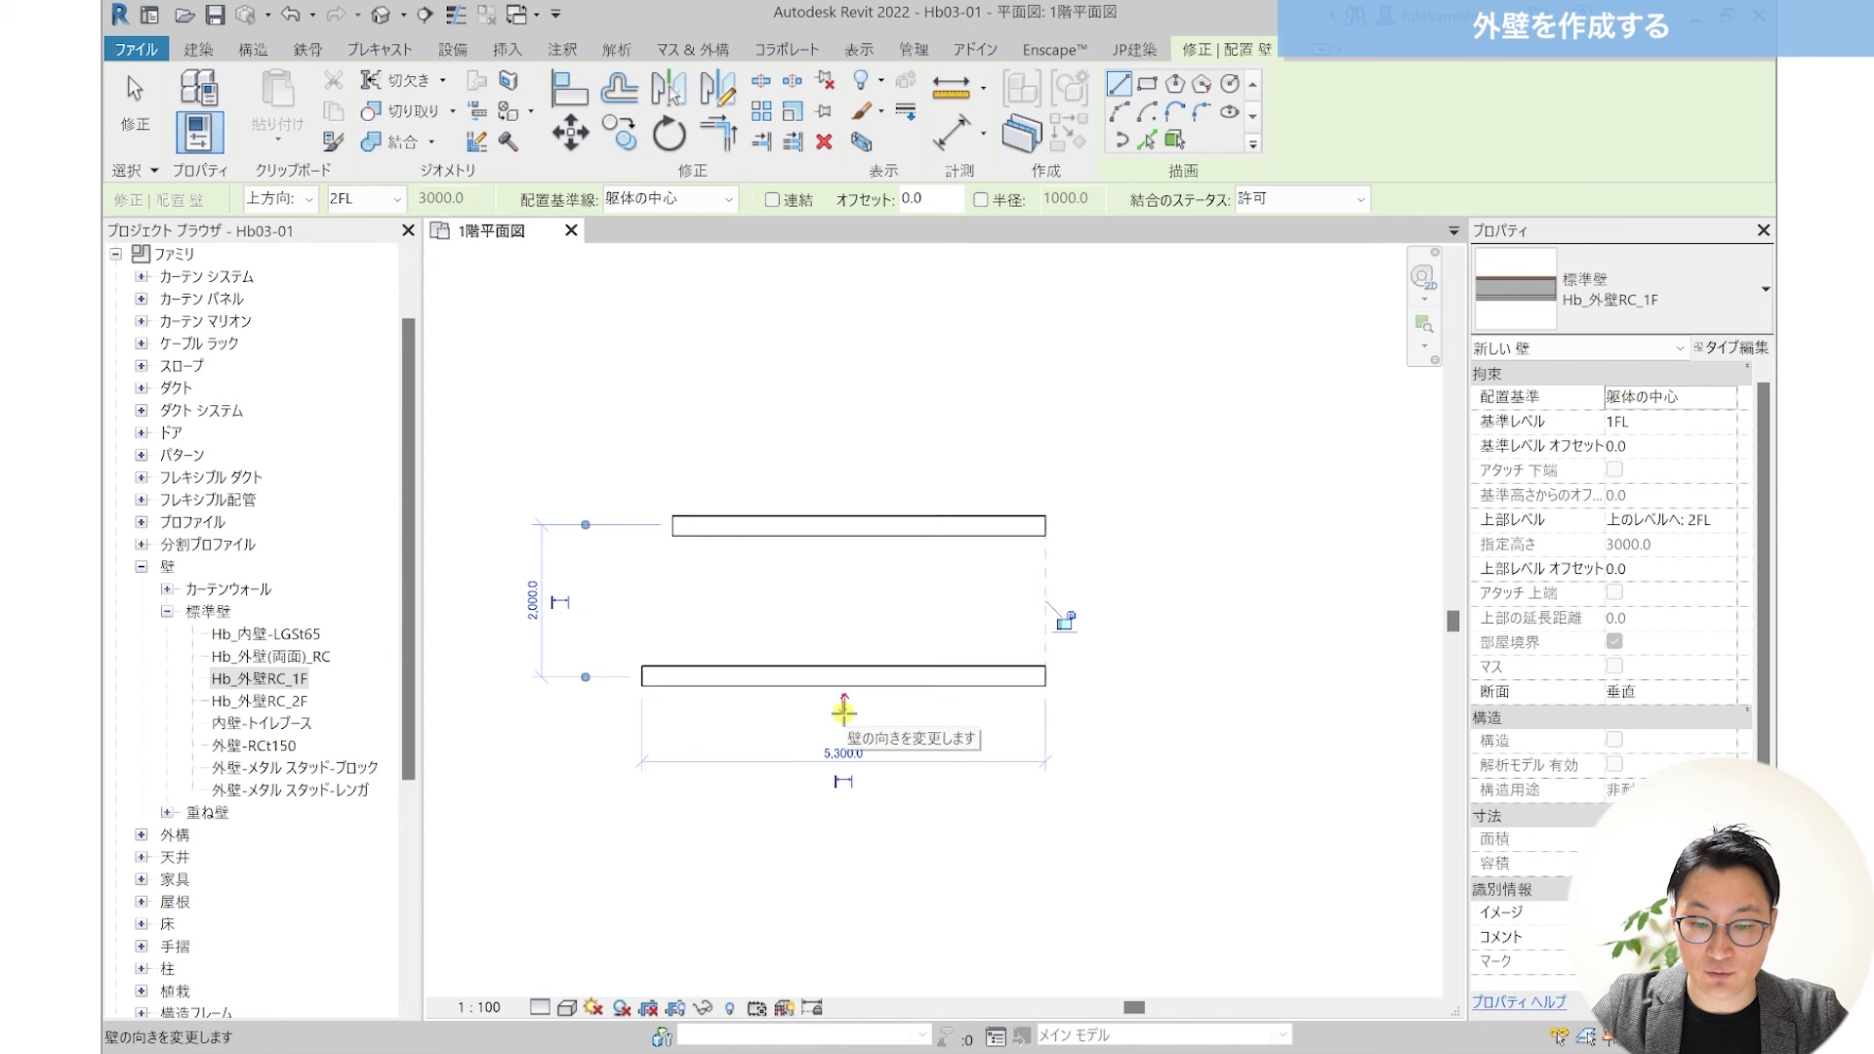
pyautogui.press('Escape')
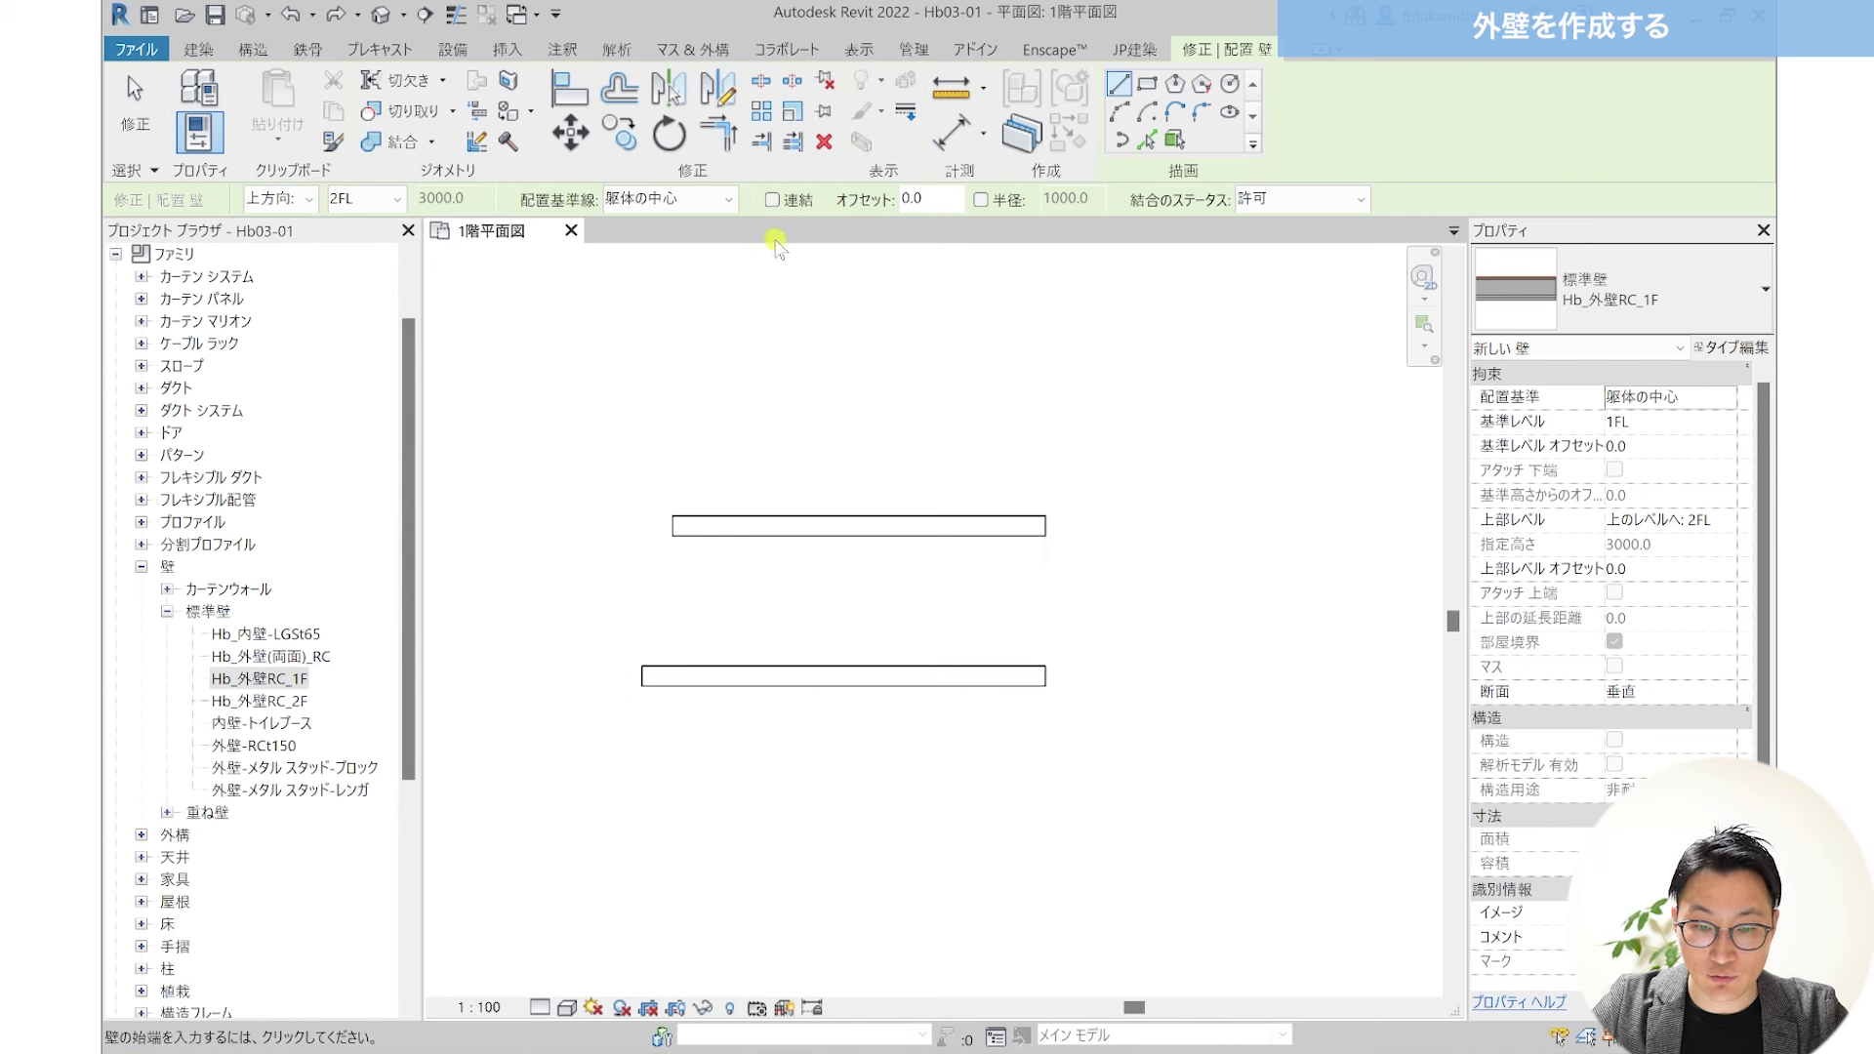
# Step: Turn on chained drawing (連結) and draw a closed clockwise square of walls, about 1,200 mm per side, above the horizontal walls
pyautogui.click(775, 203)
pyautogui.click(913, 423)
pyautogui.click(913, 333)
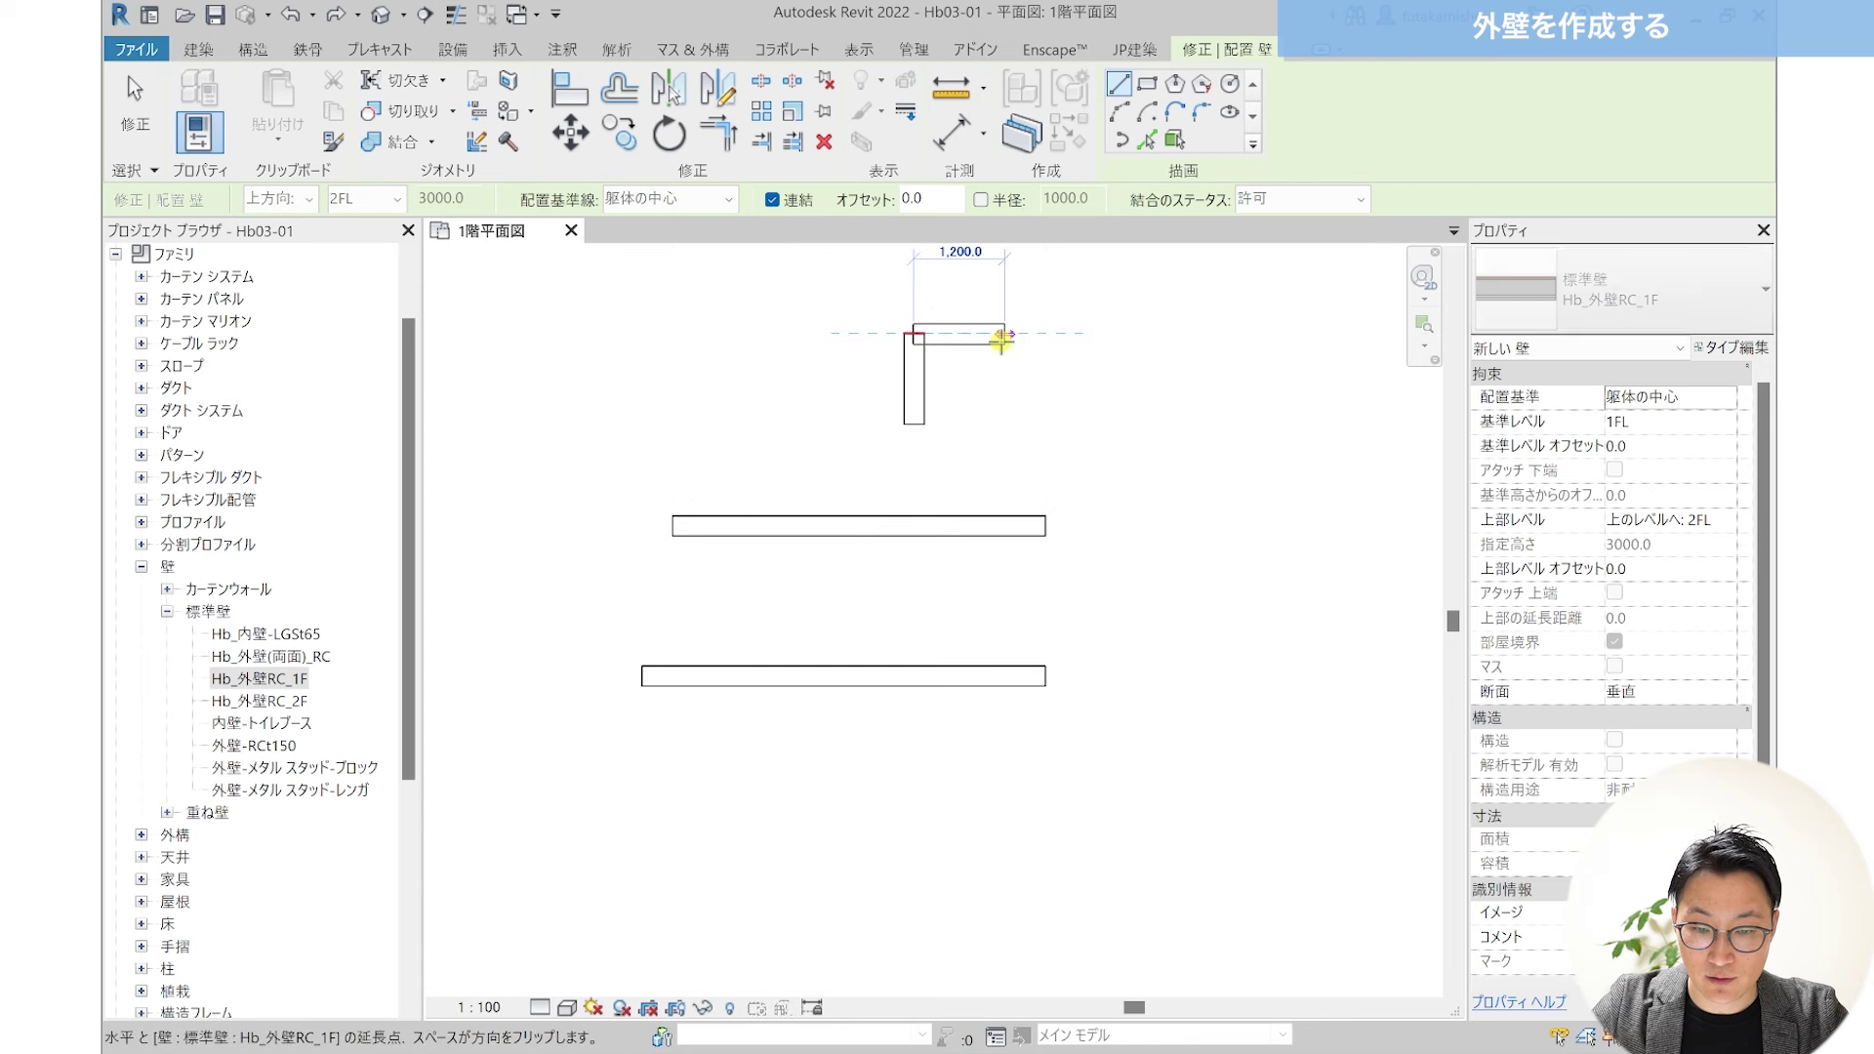
pyautogui.click(1005, 333)
pyautogui.click(1004, 424)
pyautogui.click(914, 424)
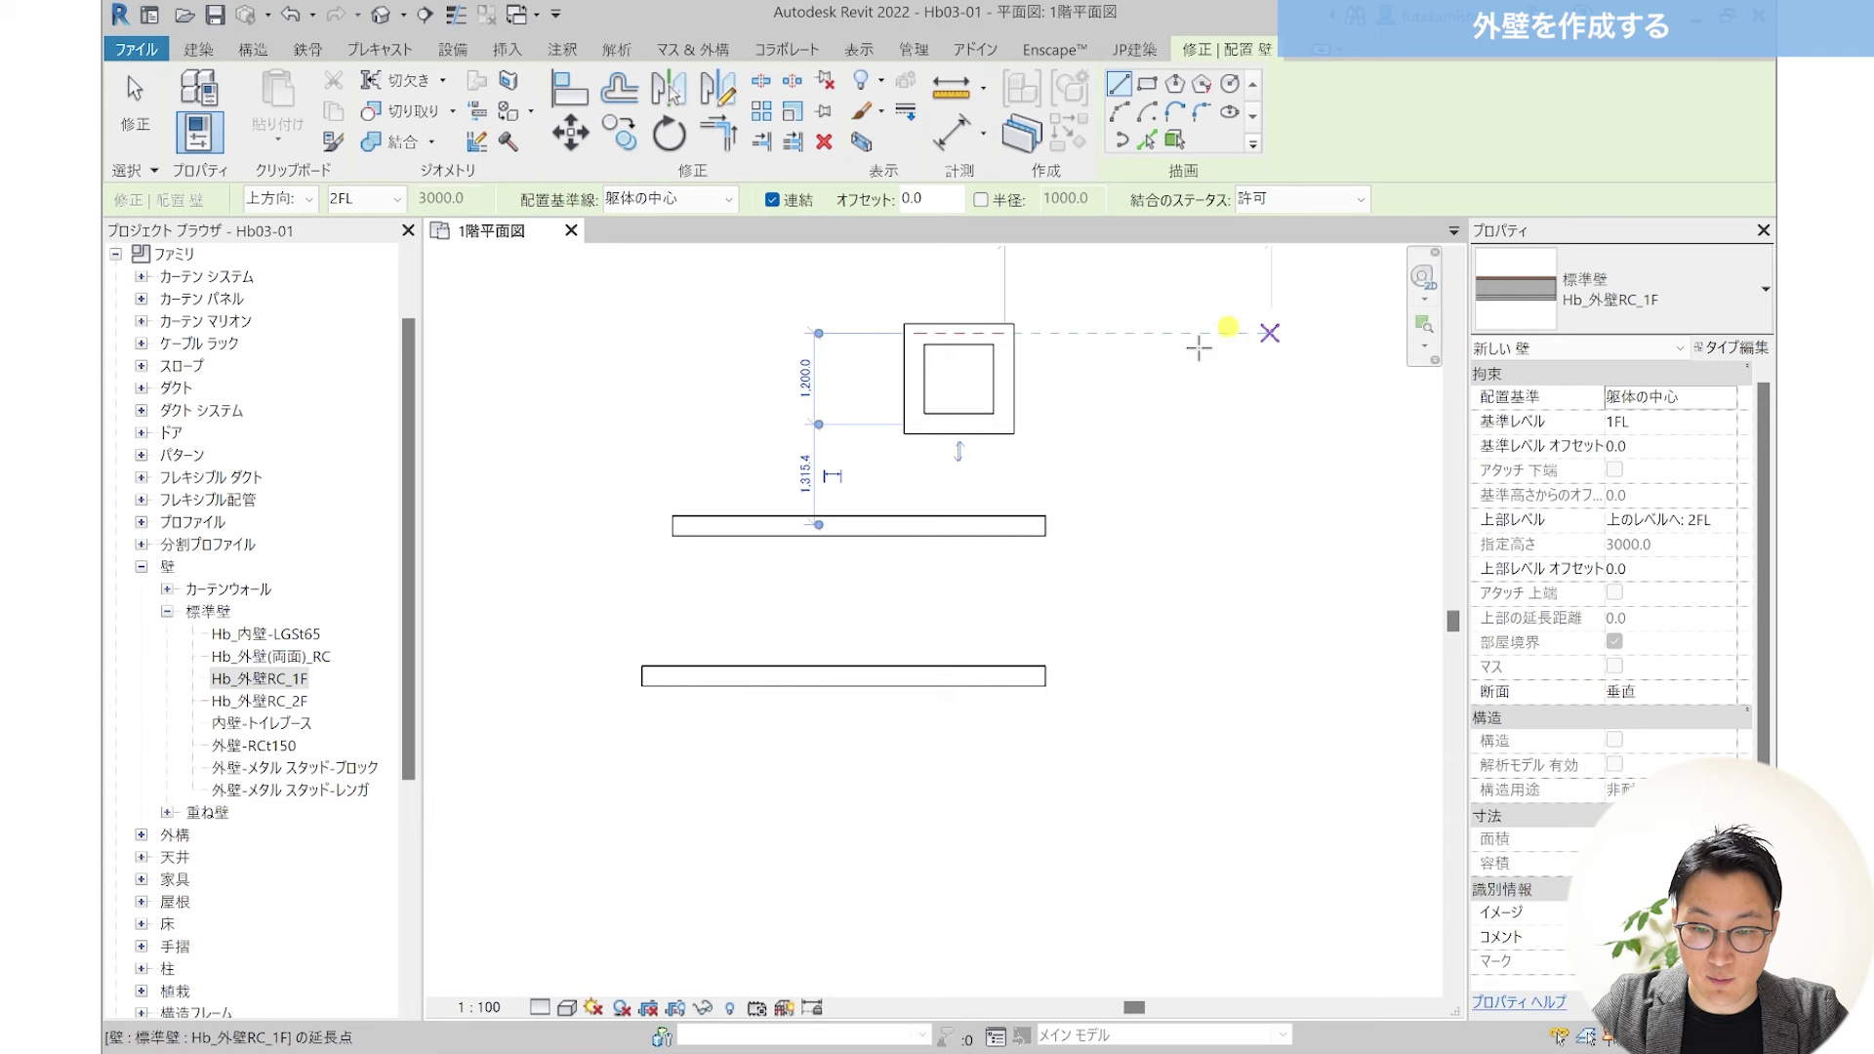
# Step: Draw a counterclockwise loop of walls about 1,200 by 1,000 mm beside the square and leave the wall command
pyautogui.click(1286, 424)
pyautogui.click(1279, 334)
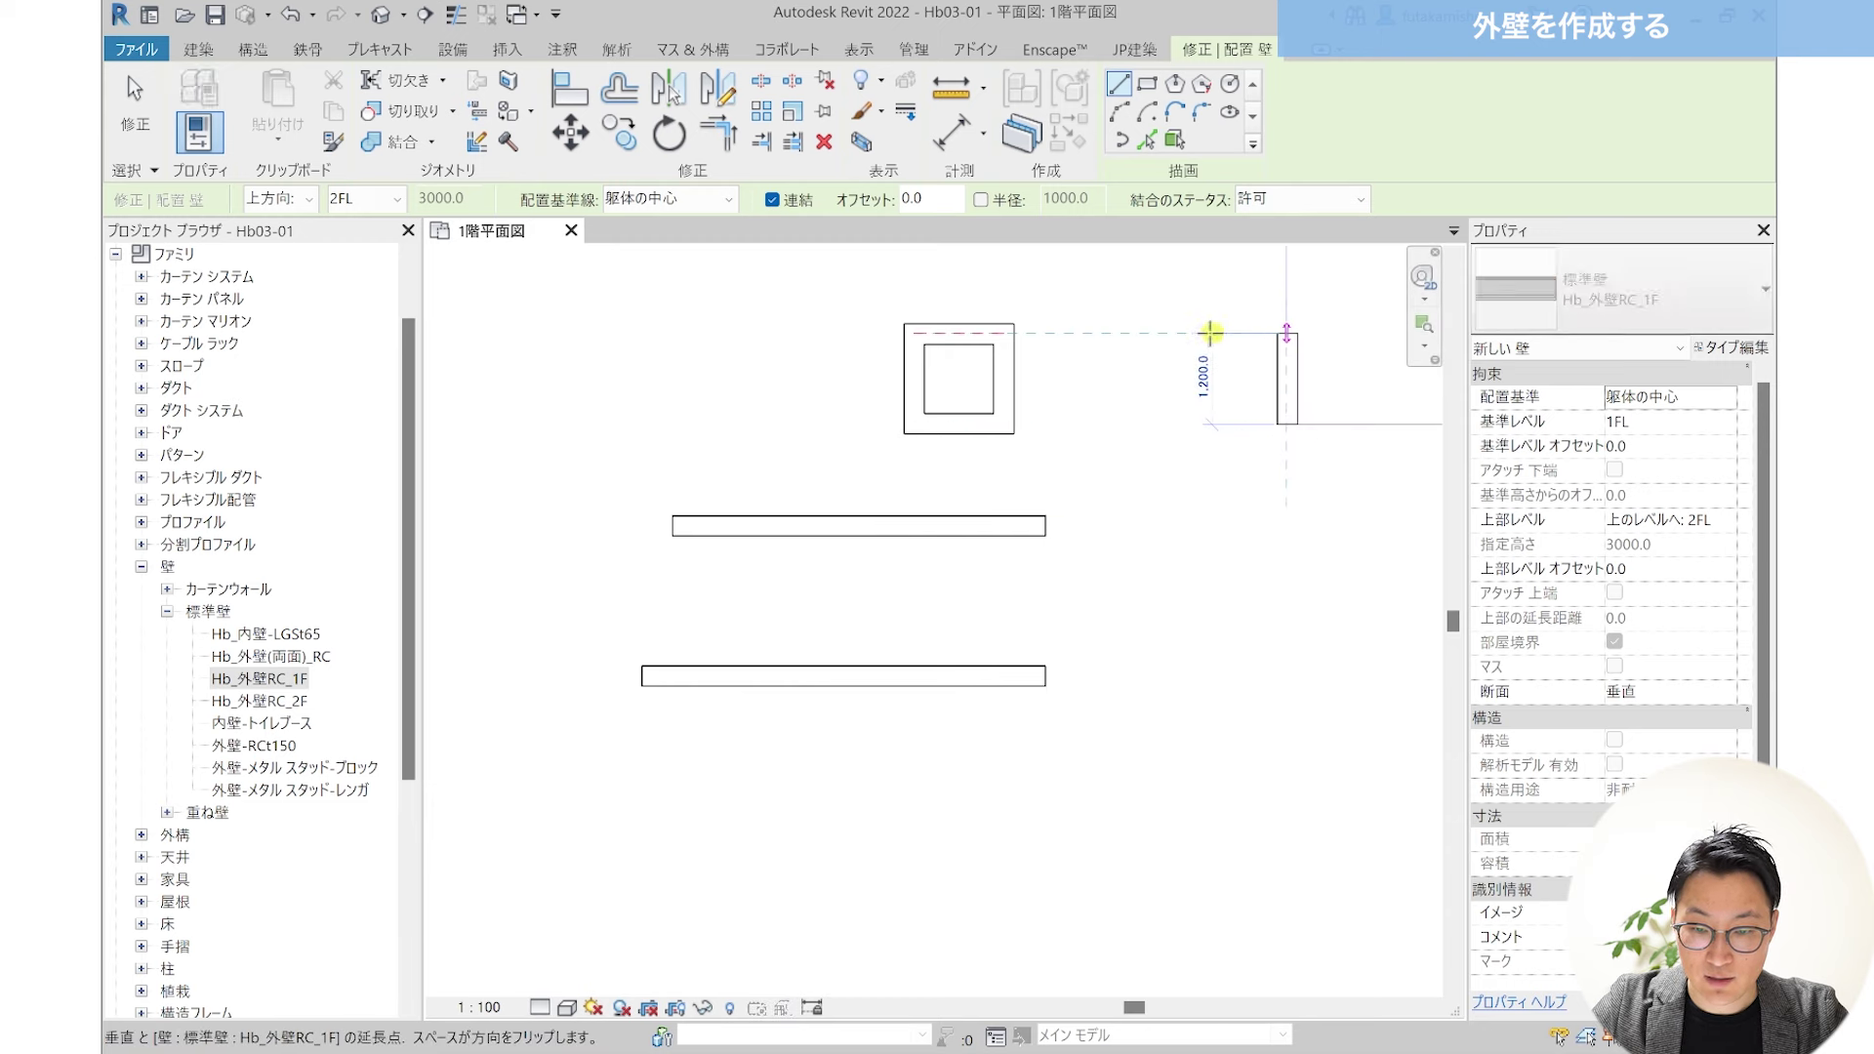
pyautogui.click(1196, 332)
pyautogui.click(1195, 410)
pyautogui.click(1284, 411)
pyautogui.press('Escape')
pyautogui.press('Escape')
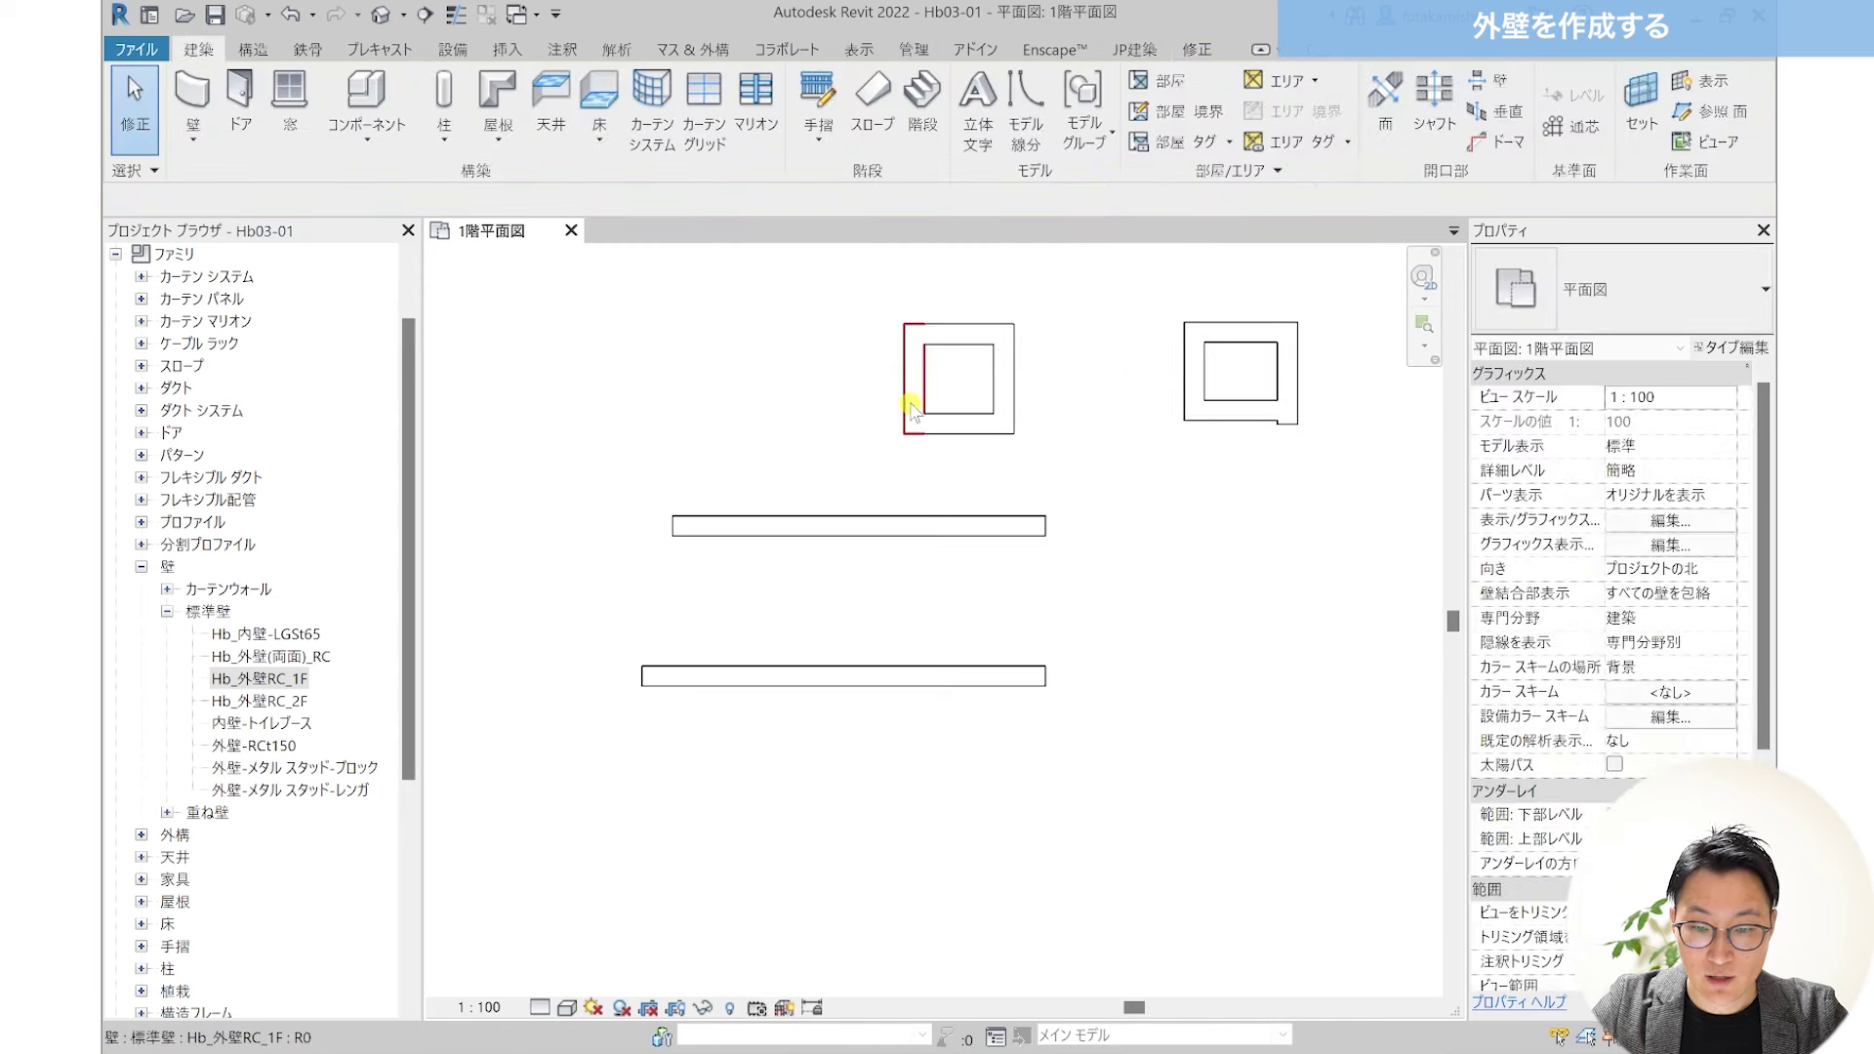
# Step: Select the walls of the clockwise and counterclockwise loops one by one to check which side each wall's exterior faces
pyautogui.click(908, 391)
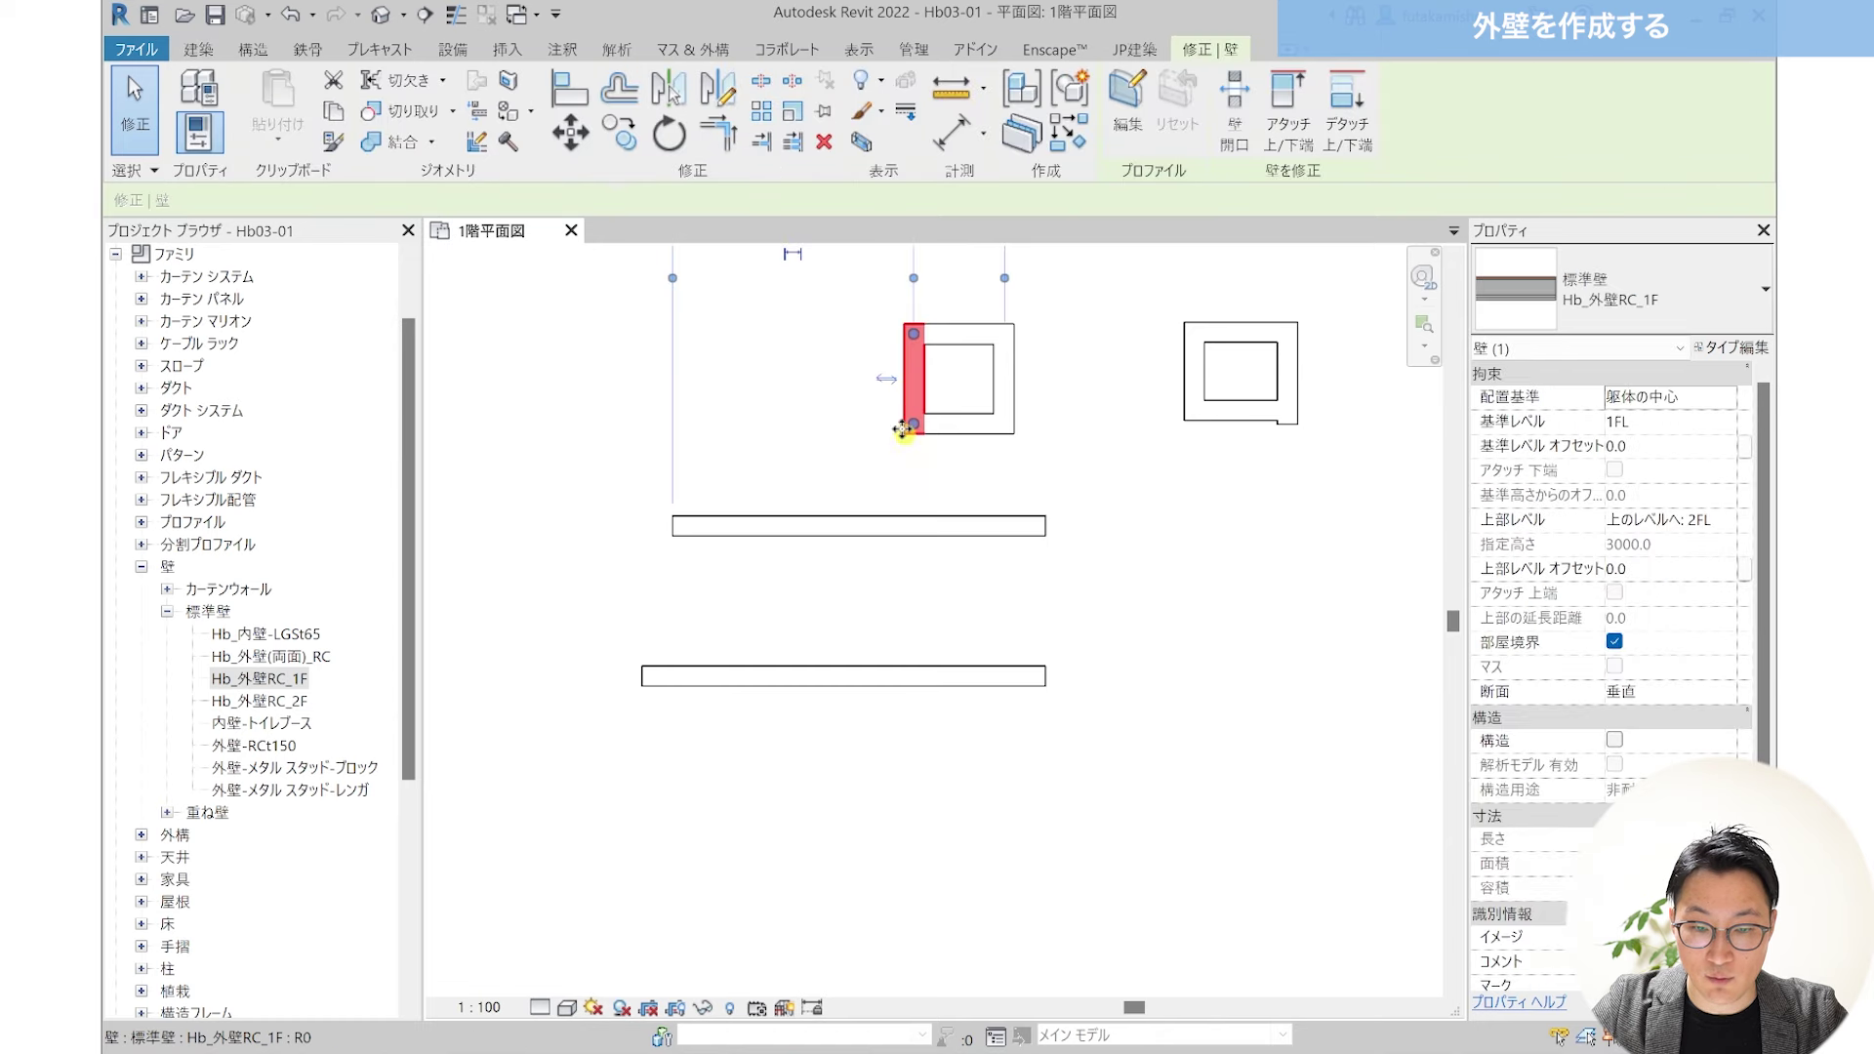
pyautogui.click(947, 334)
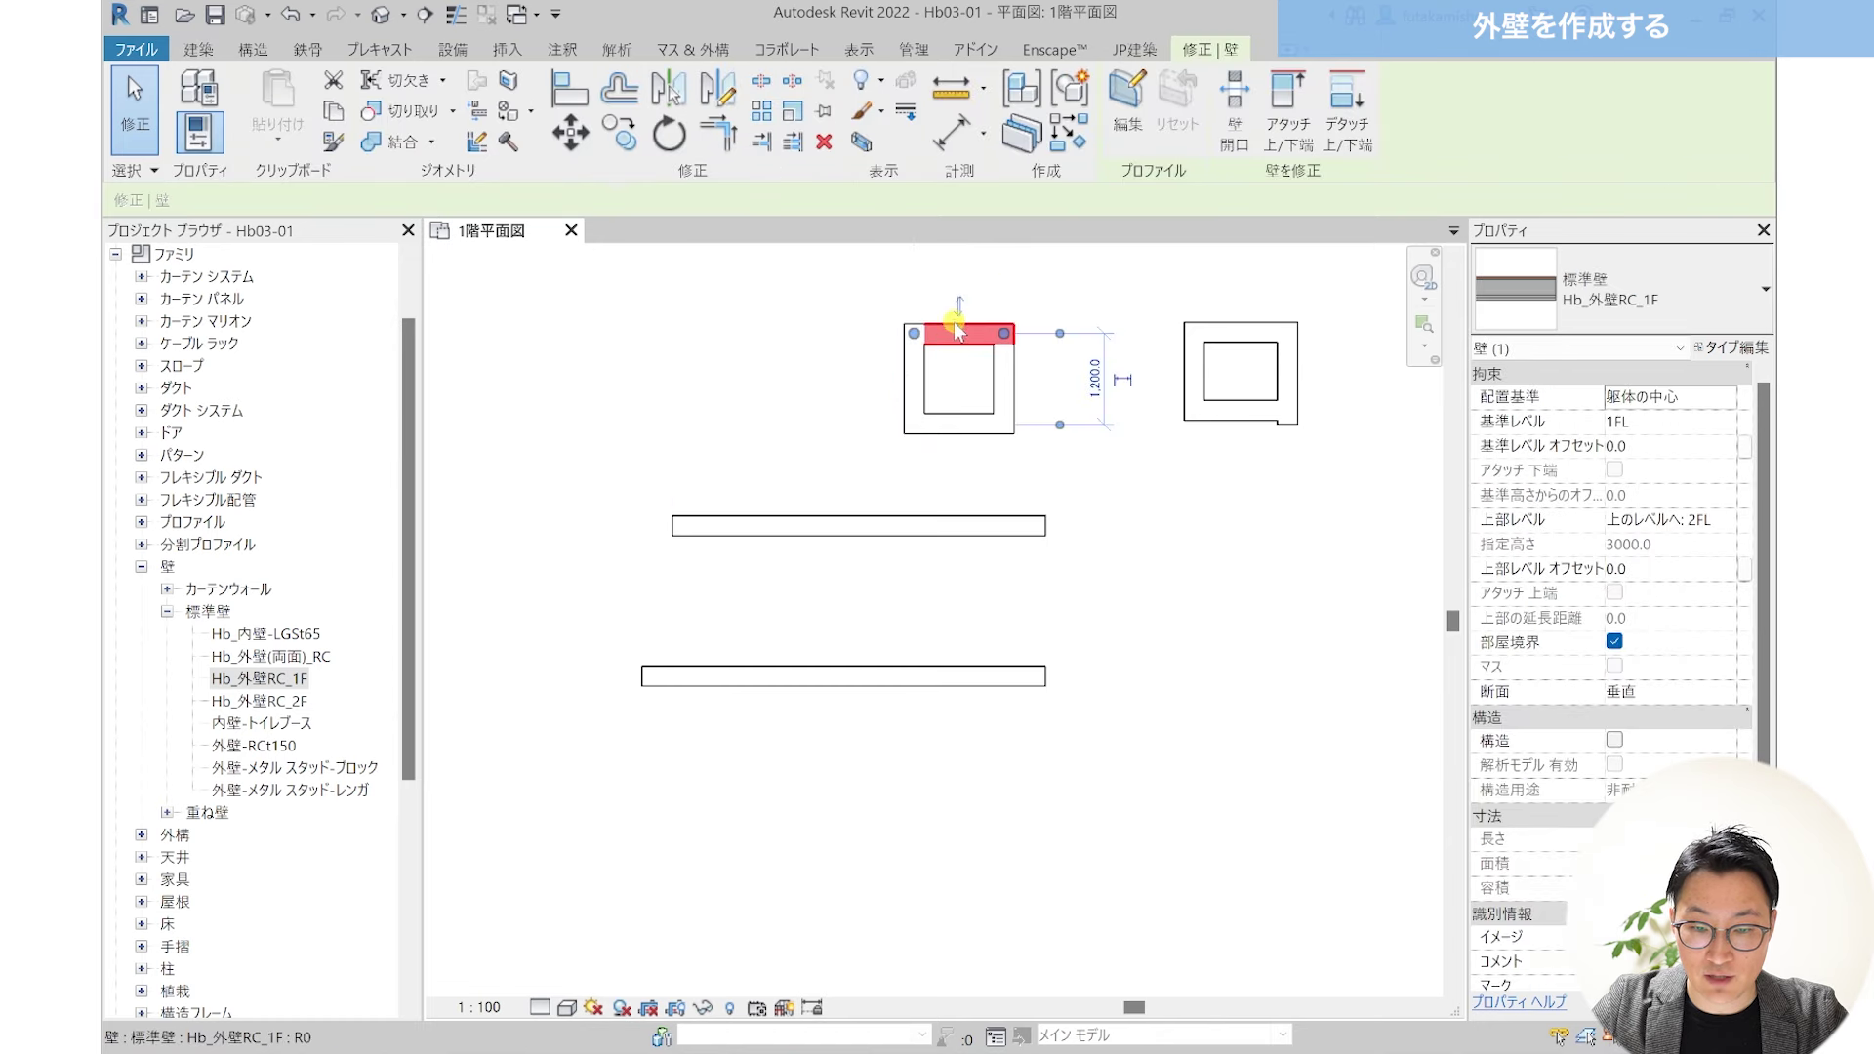
pyautogui.click(1013, 379)
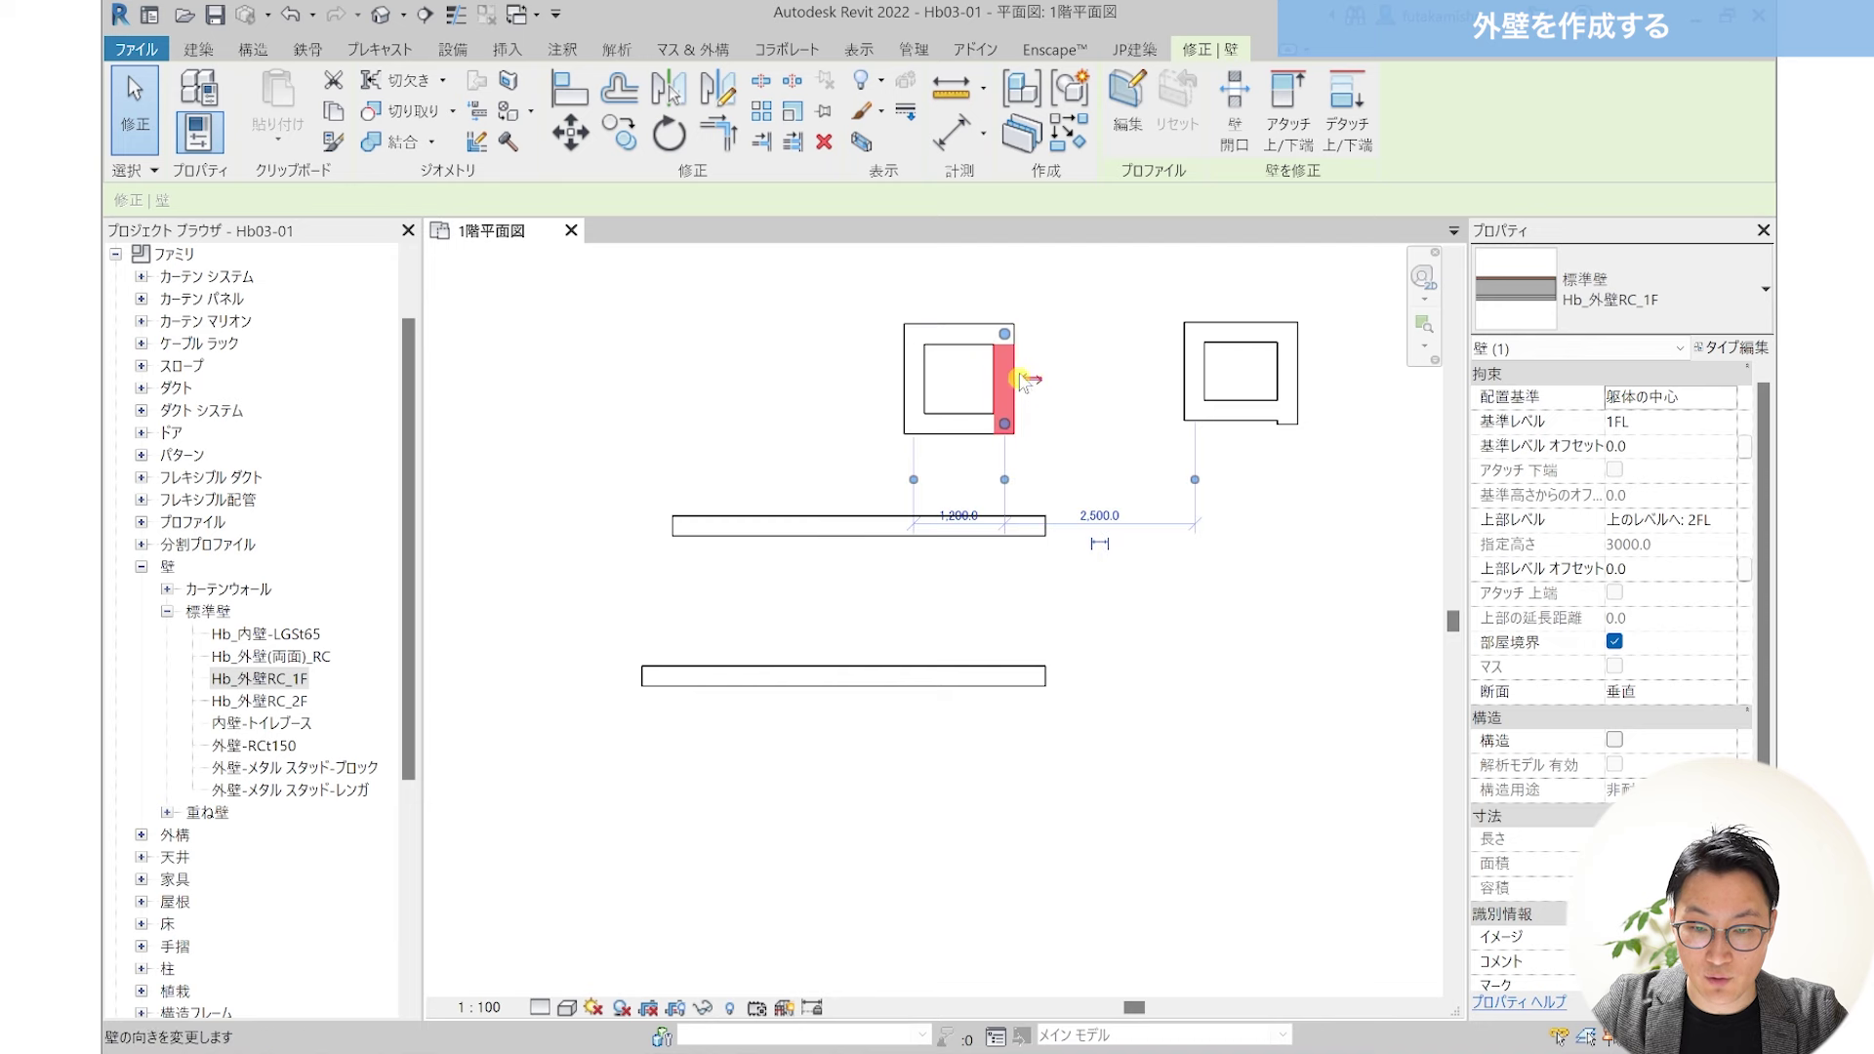
pyautogui.click(955, 427)
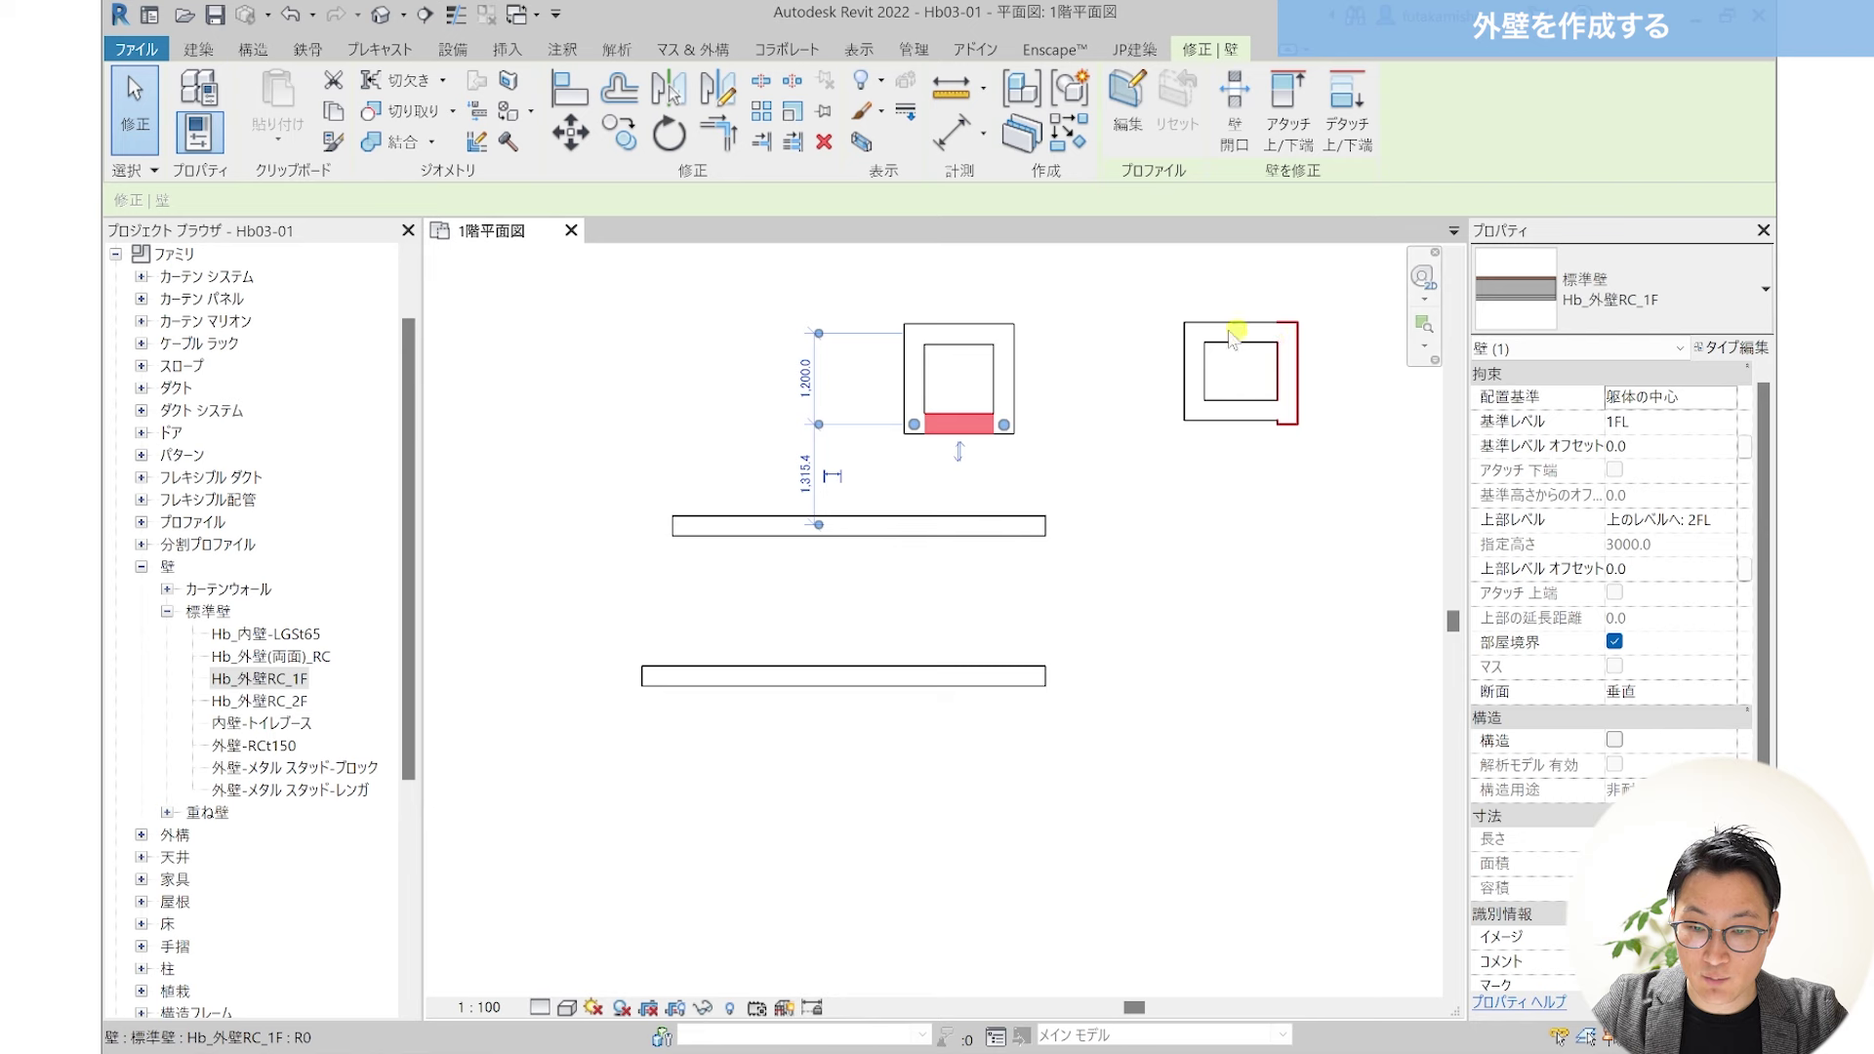
pyautogui.click(1294, 377)
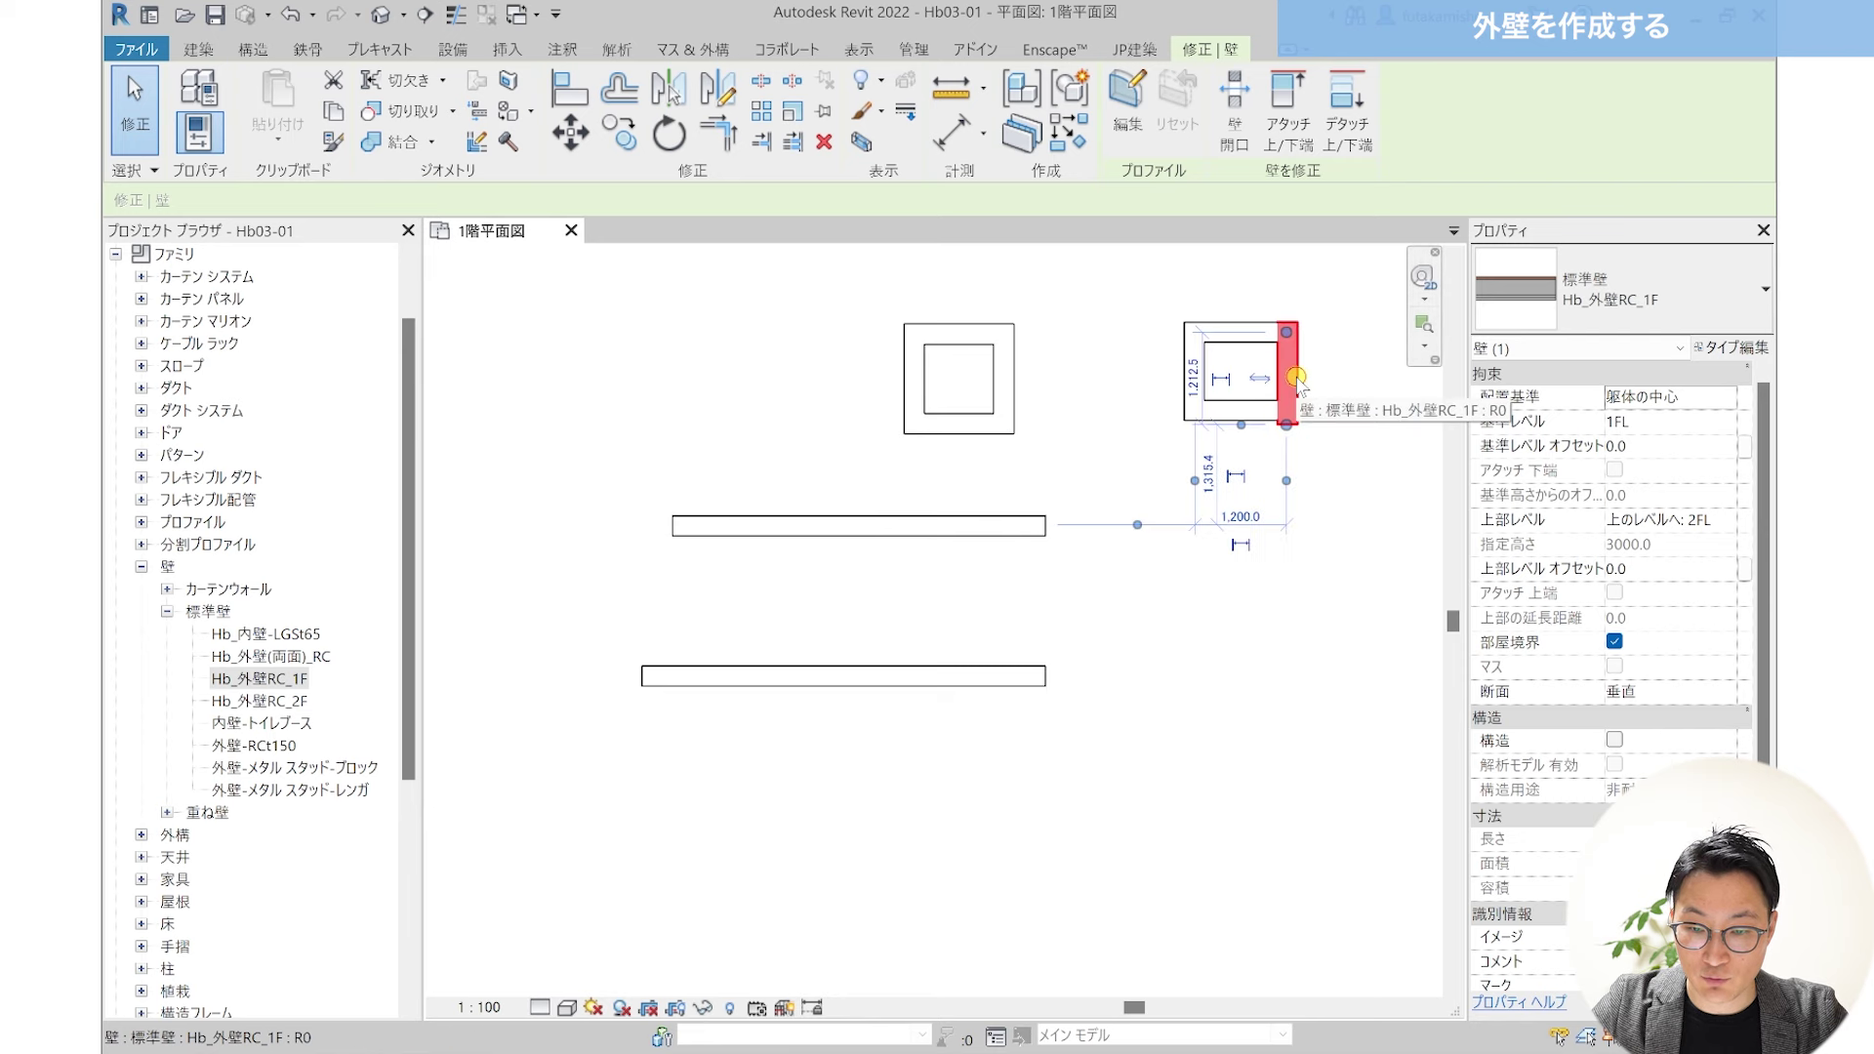
pyautogui.click(1225, 407)
pyautogui.click(1101, 376)
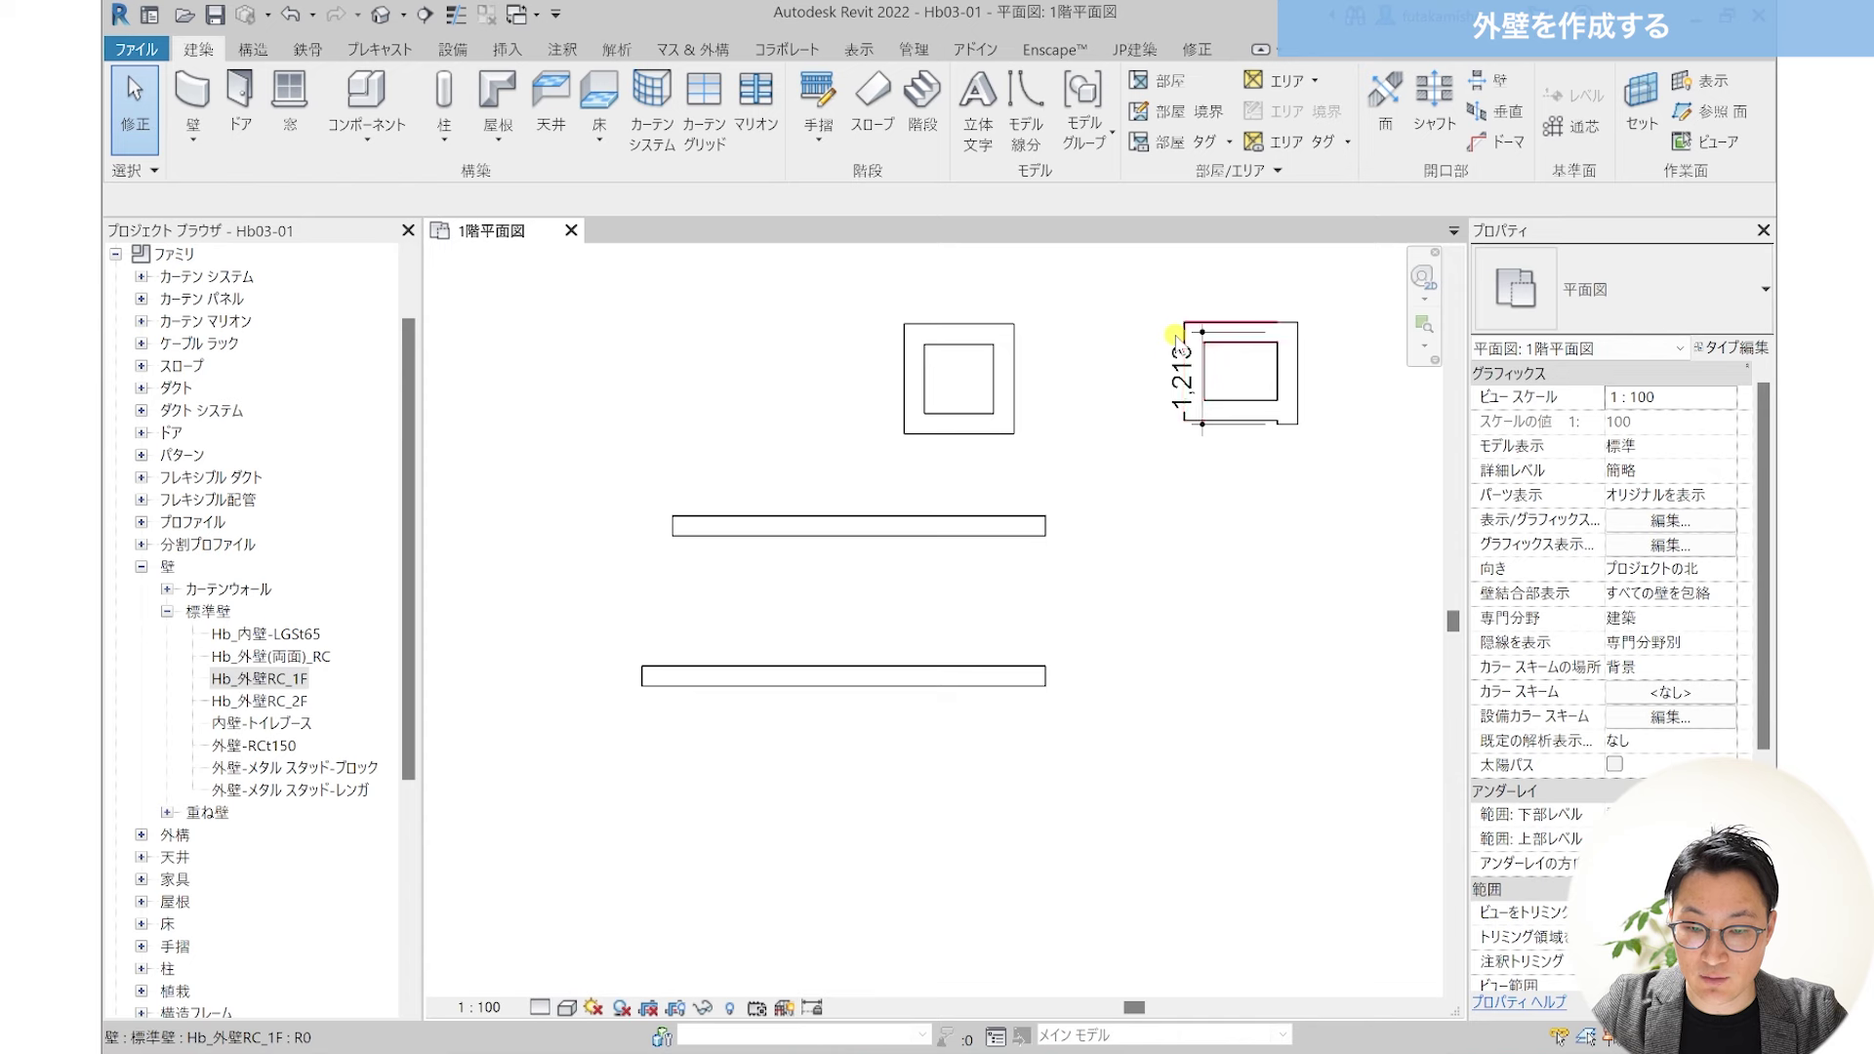
pyautogui.click(1172, 367)
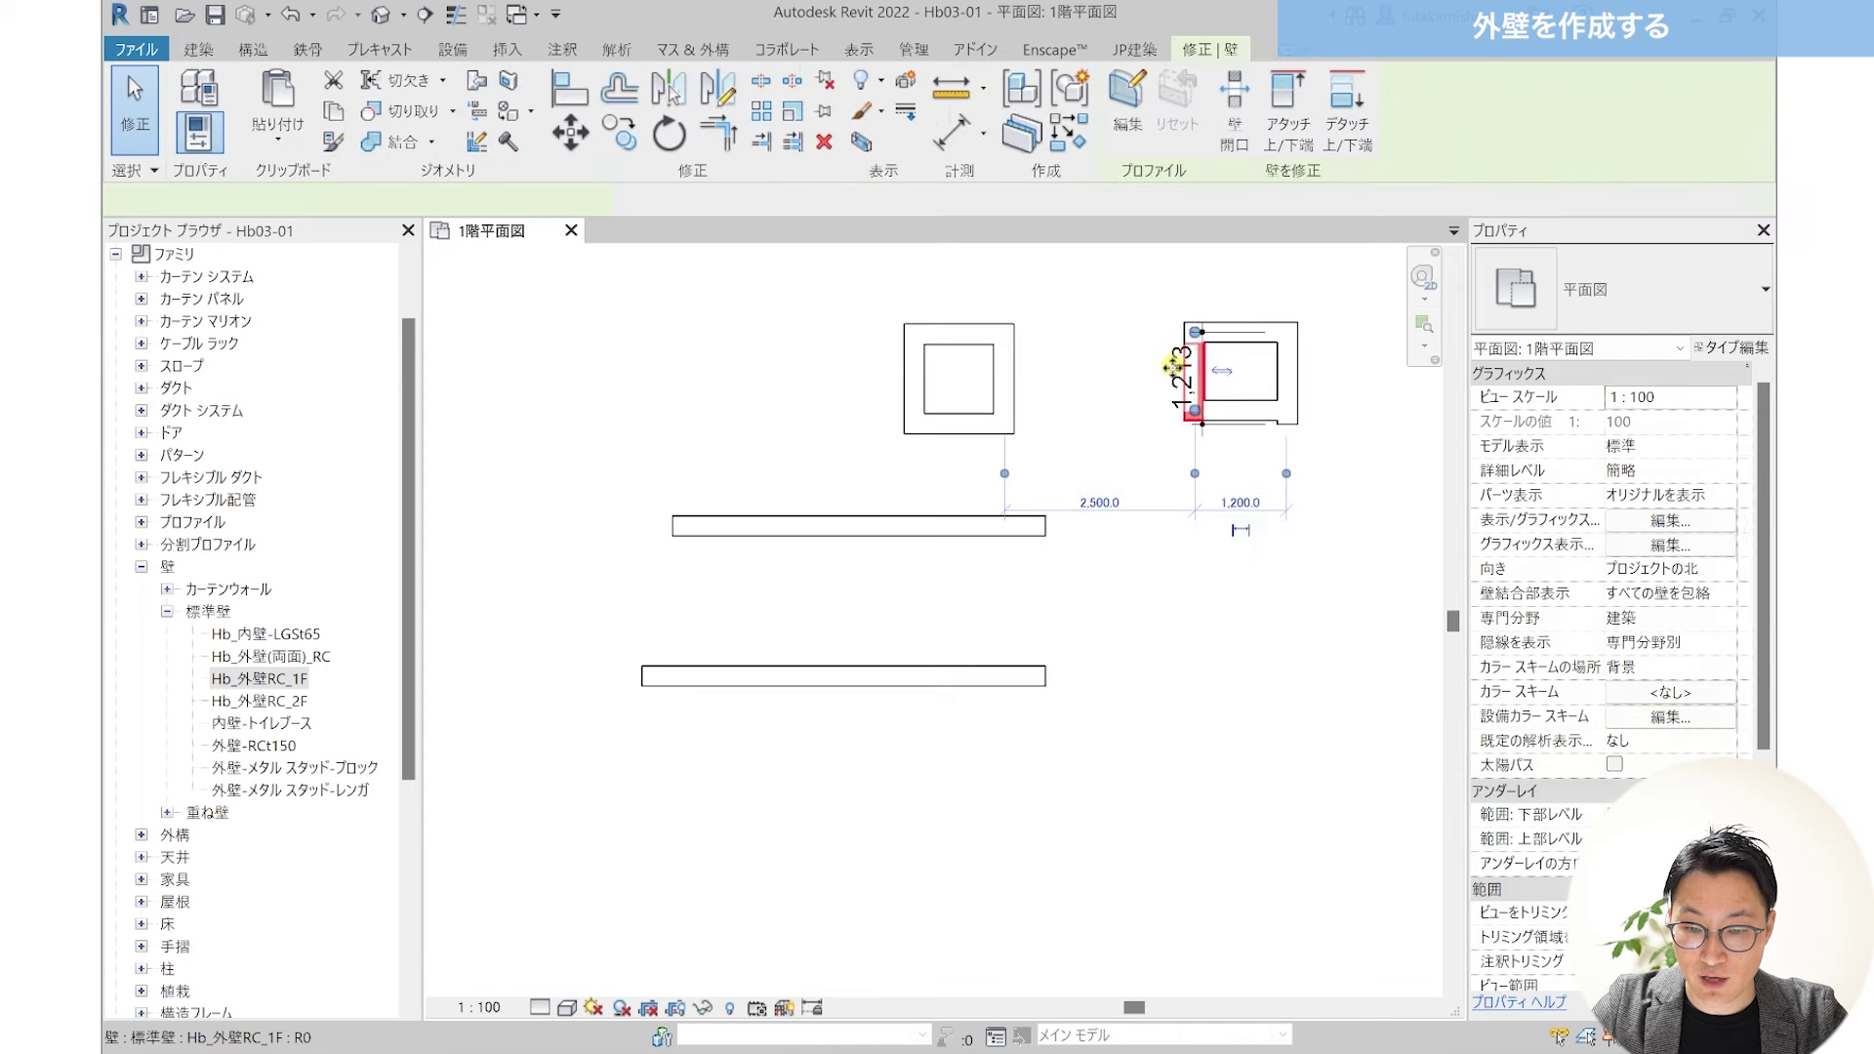
pyautogui.click(1242, 333)
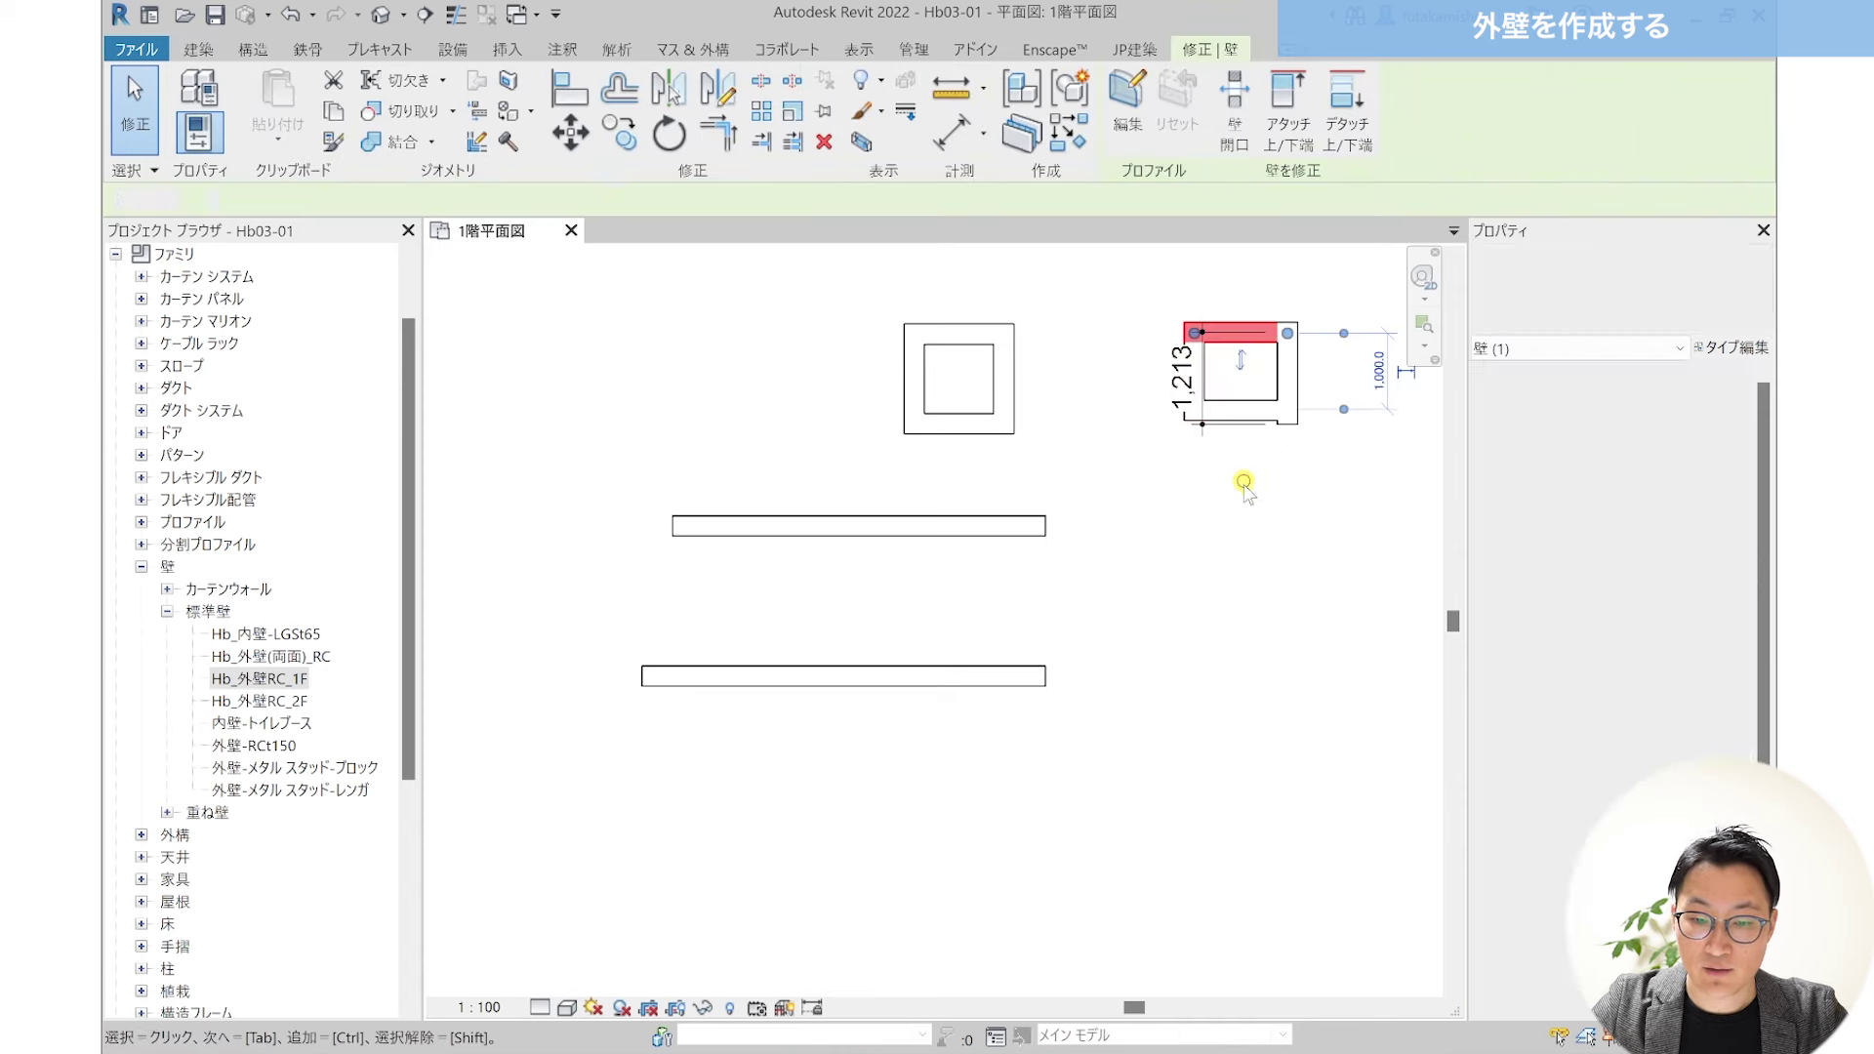
# Step: Delete both closed wall loops together with the stray dimension on the counterclockwise one
pyautogui.click(1103, 526)
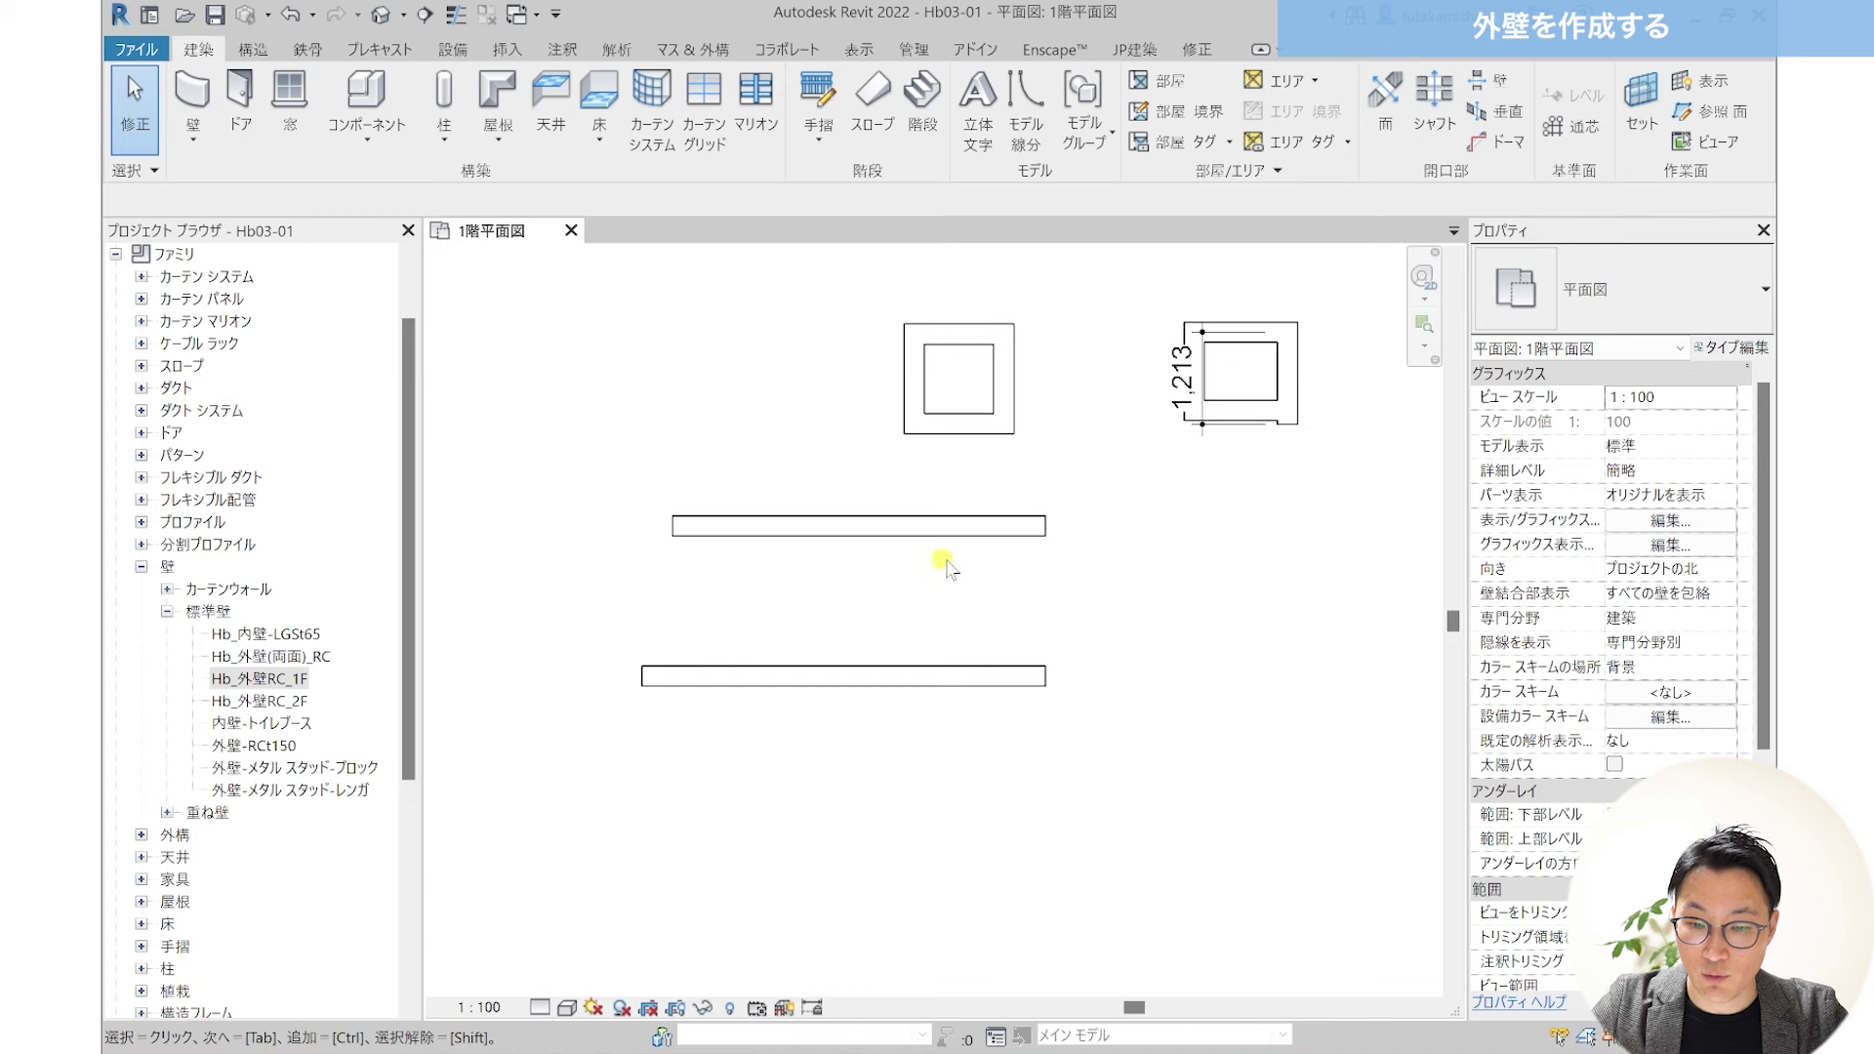
pyautogui.moveTo(832, 294); pyautogui.dragTo(1345, 476)
pyautogui.press('Delete')
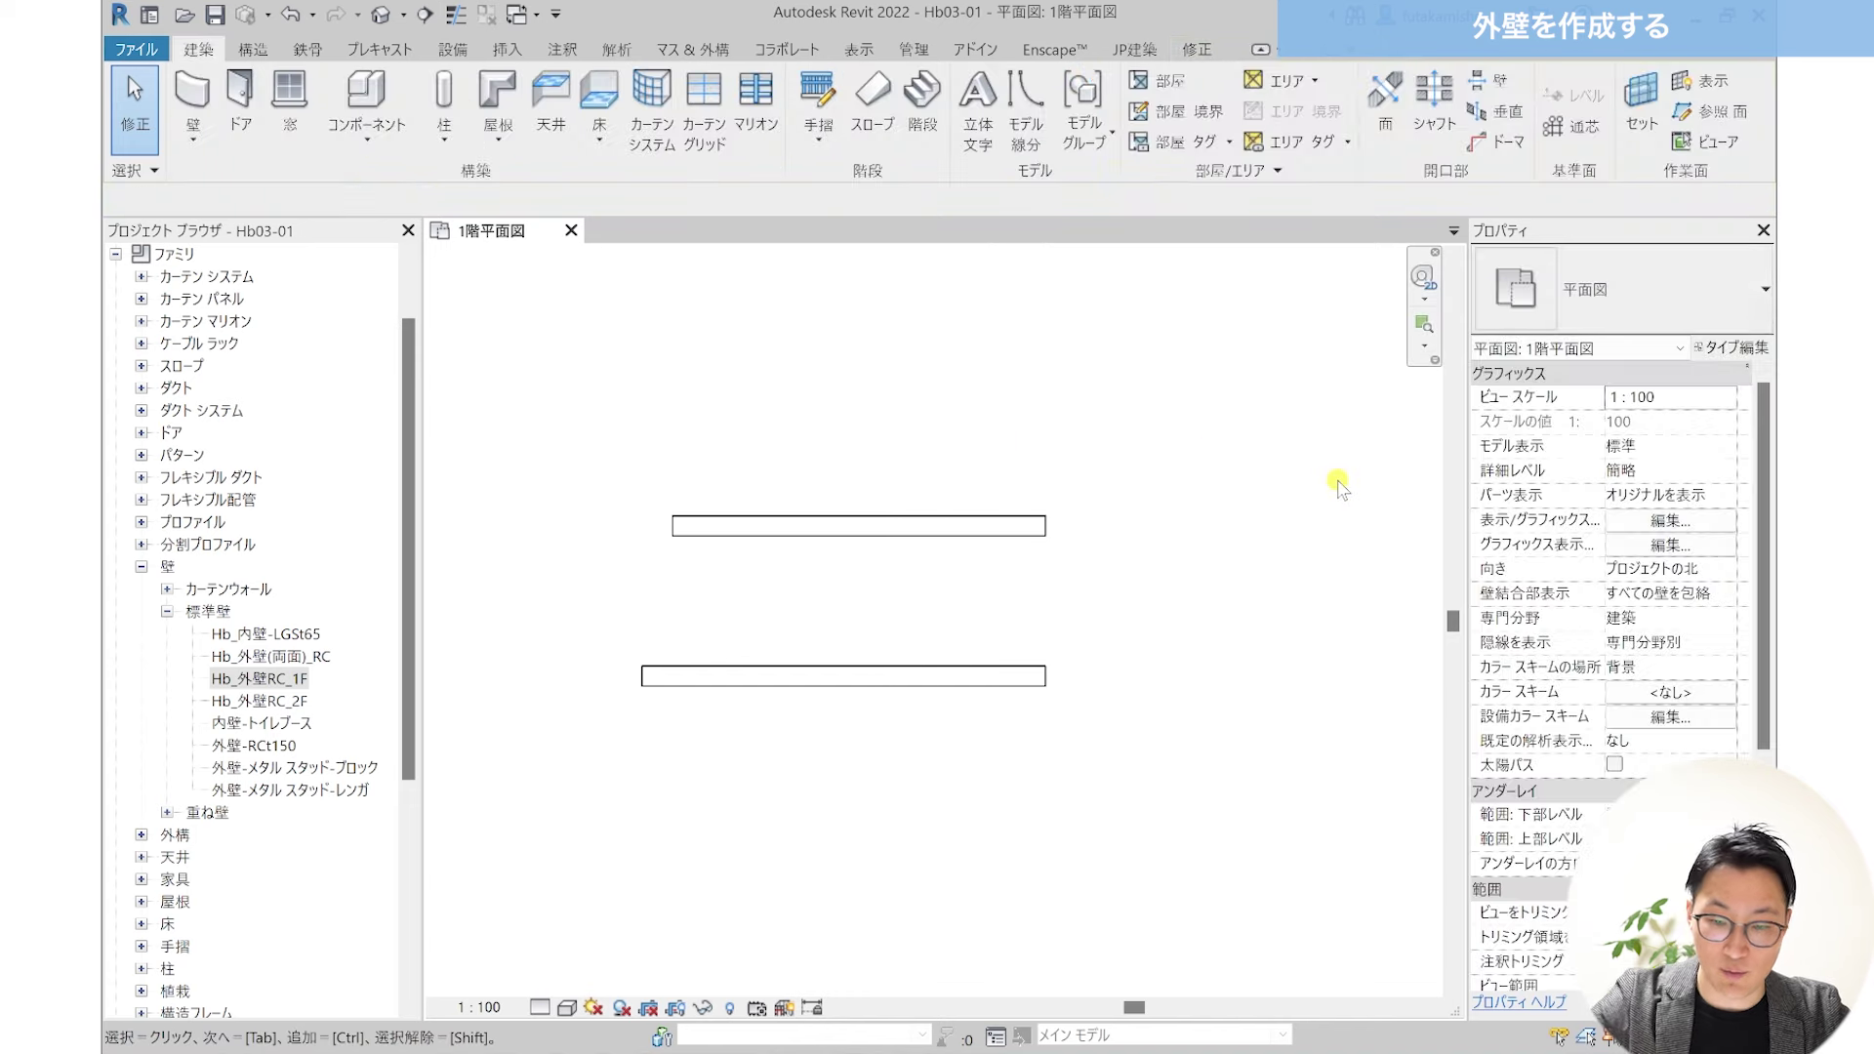
# Step: Inspect the upper wall's layer assembly in the plan preview (平面図) and close its type properties without changes
pyautogui.click(858, 523)
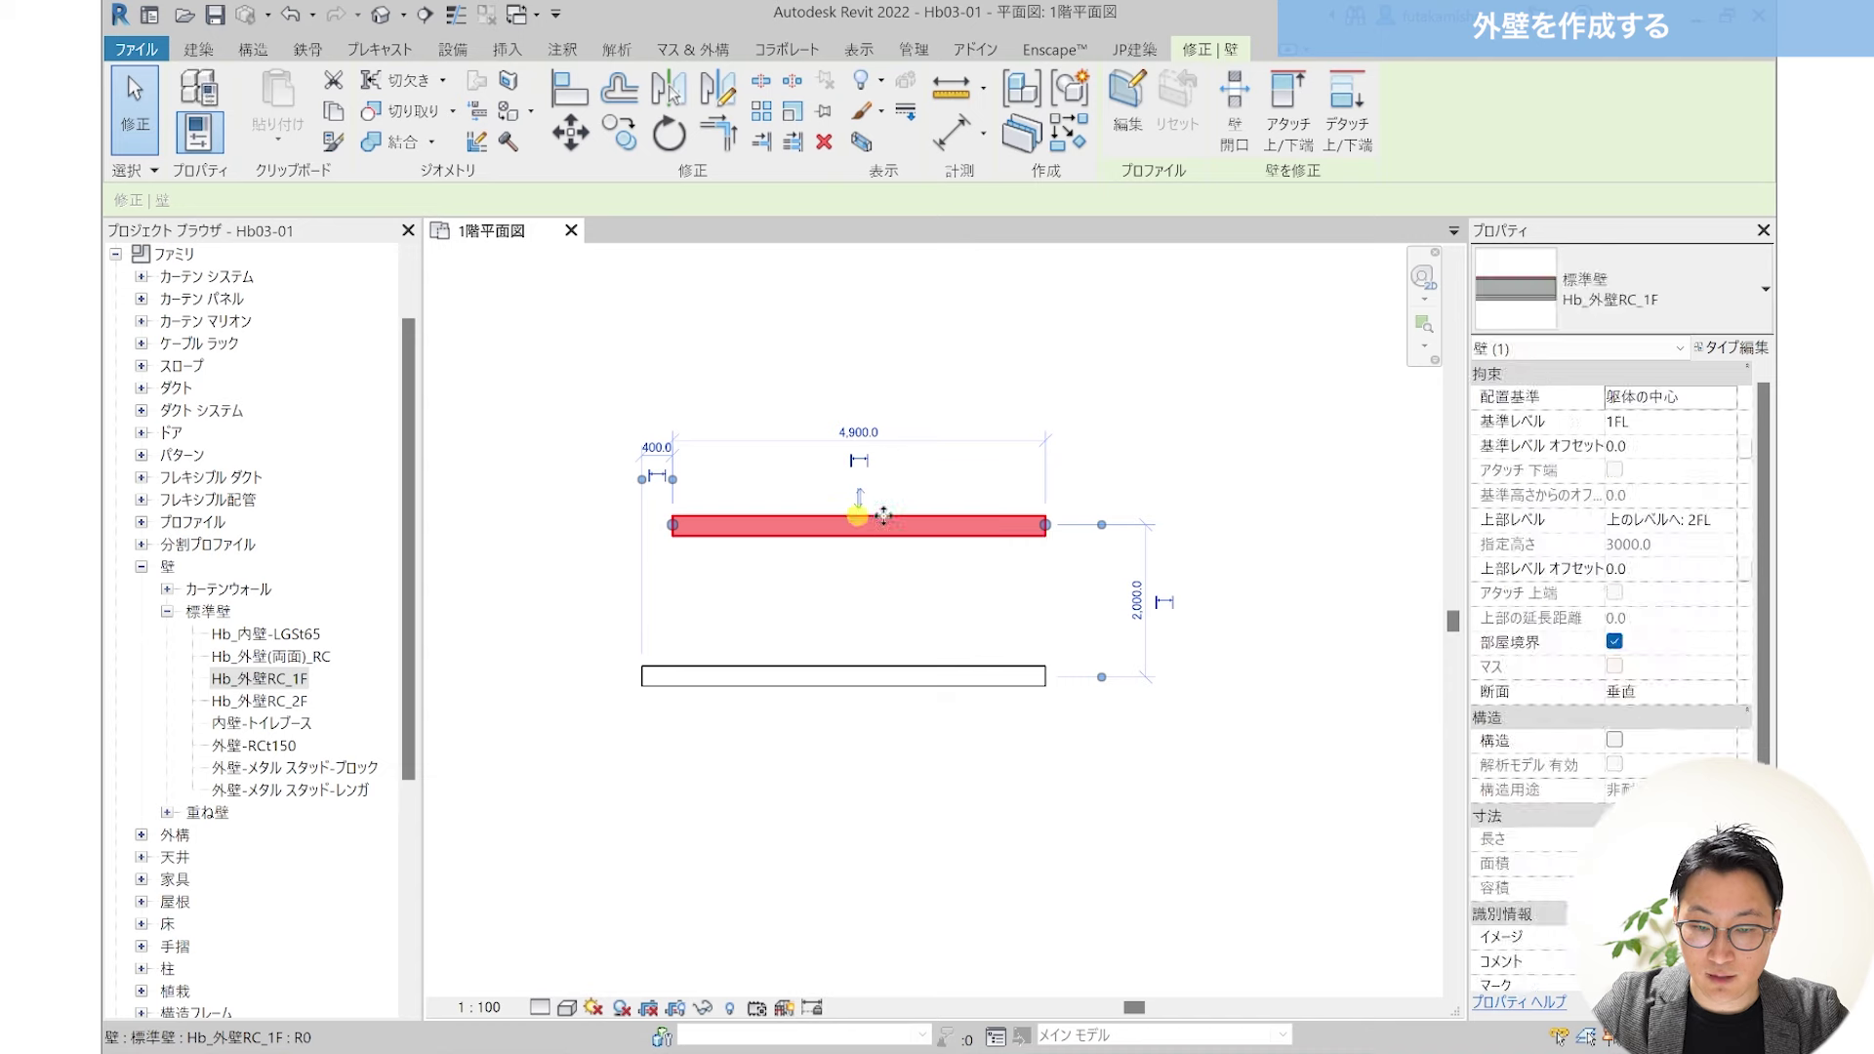
pyautogui.click(1720, 353)
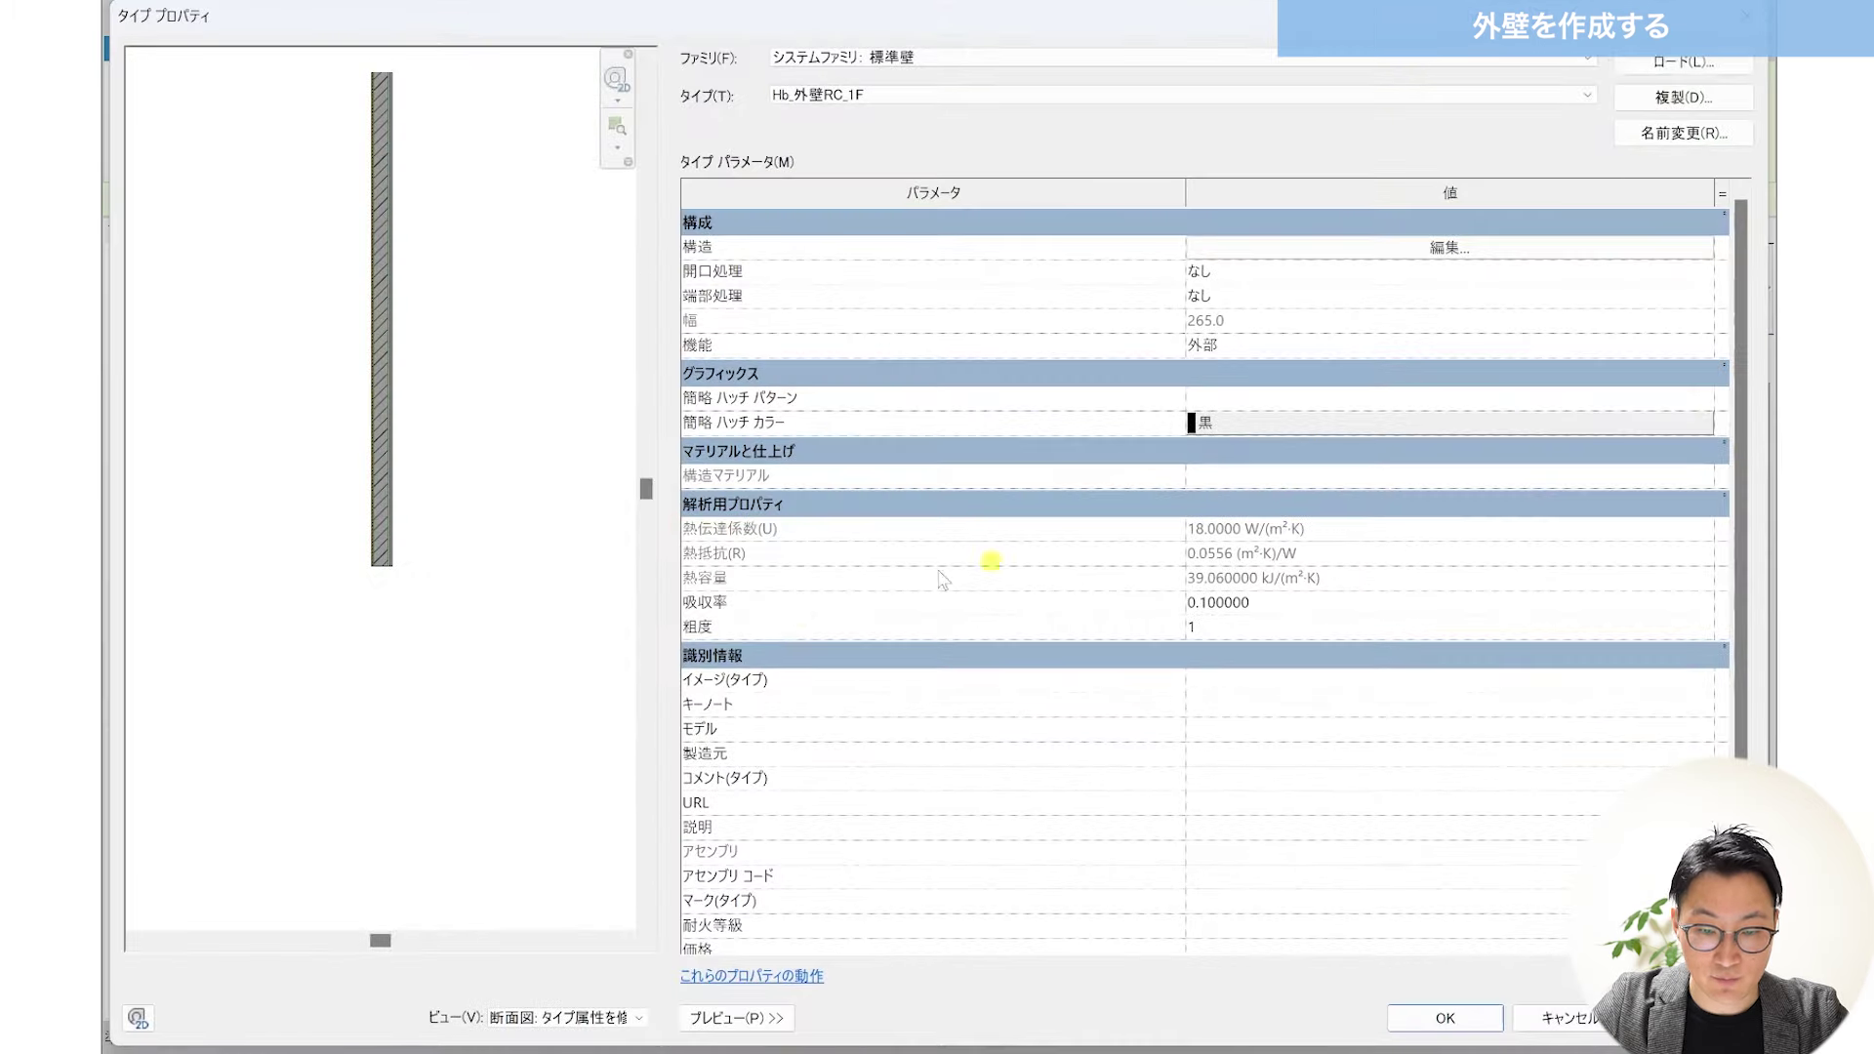
pyautogui.click(1355, 248)
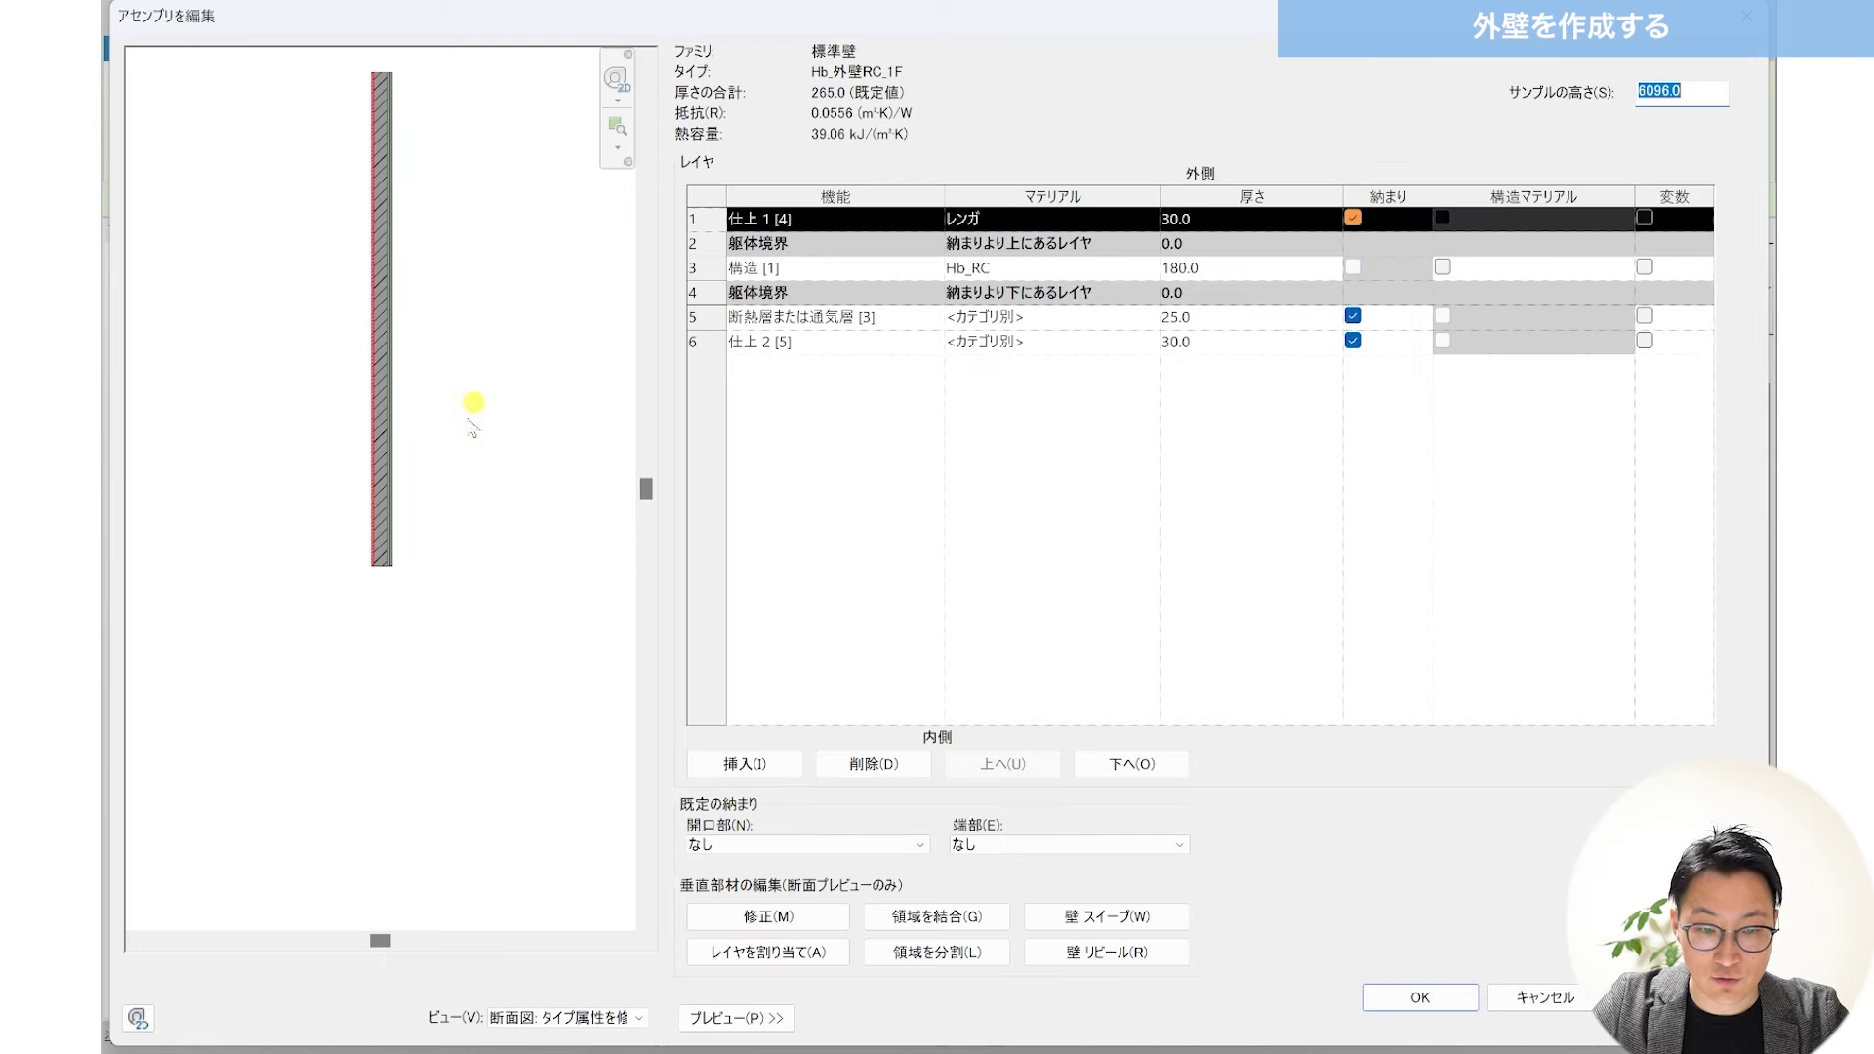
pyautogui.click(586, 1017)
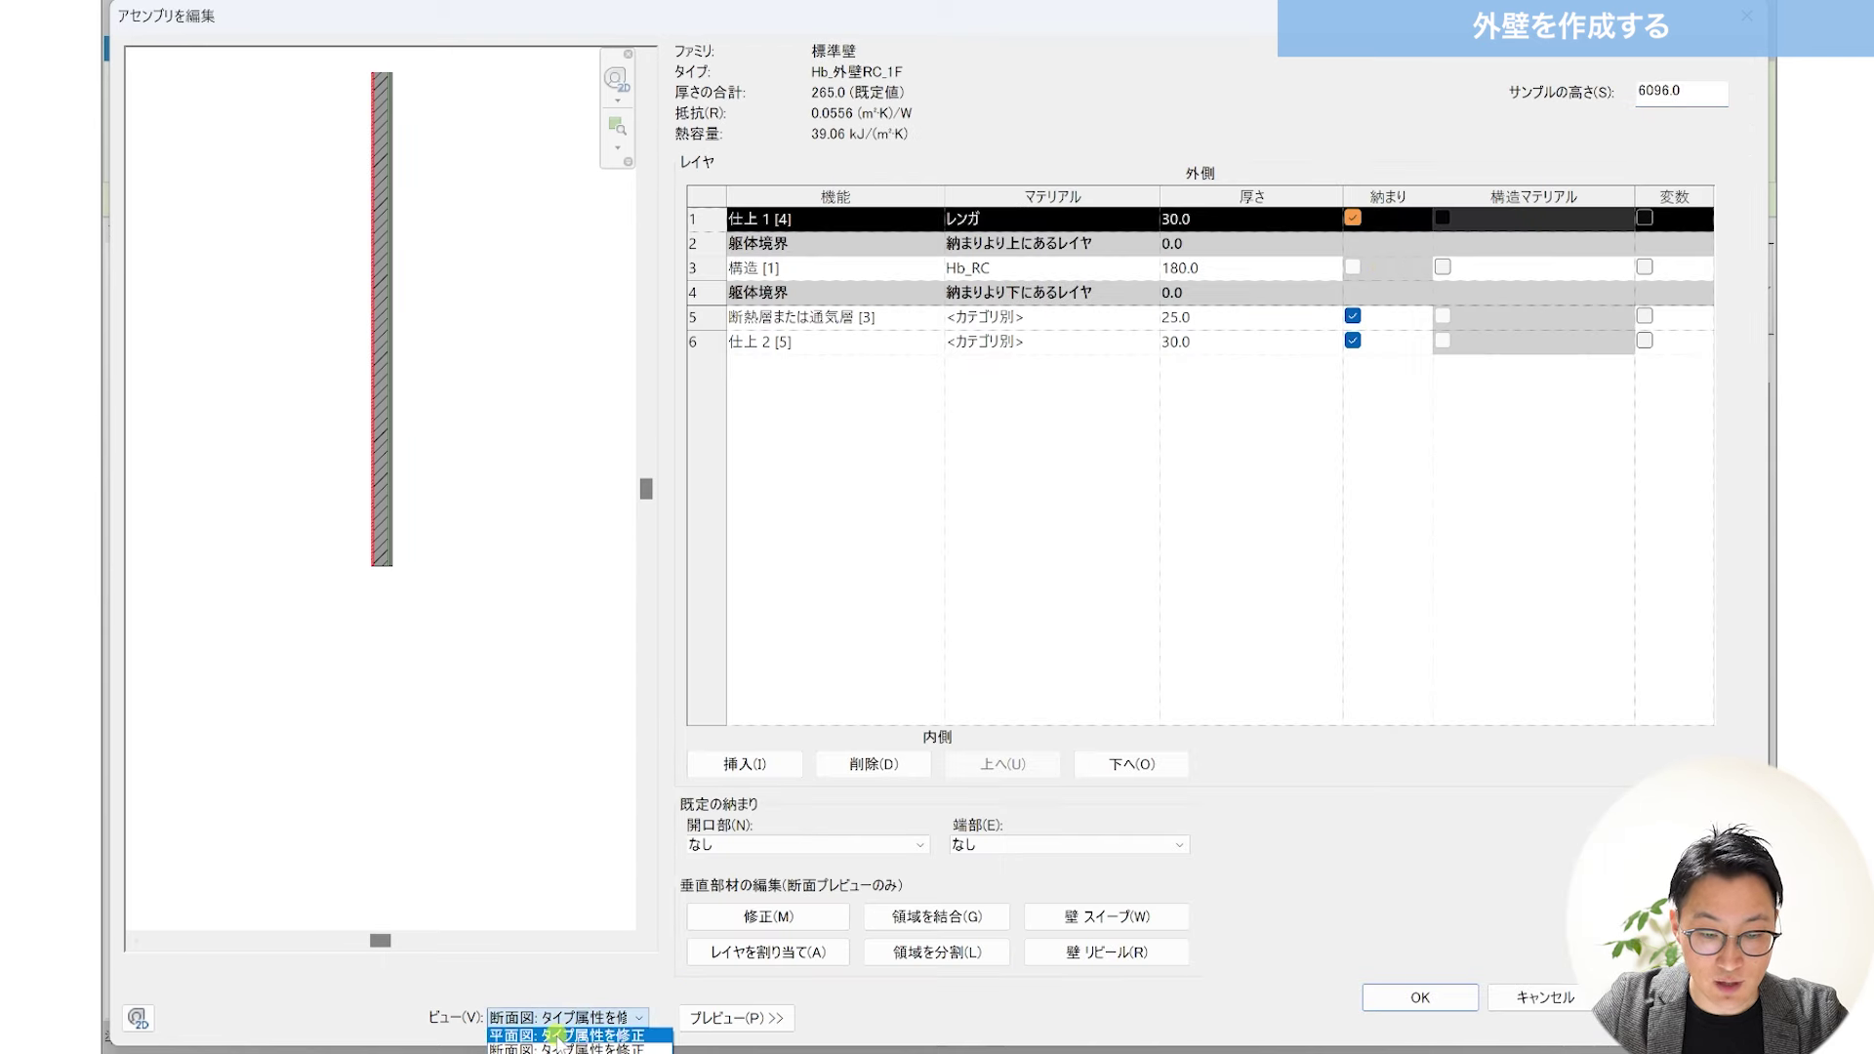
pyautogui.click(555, 1035)
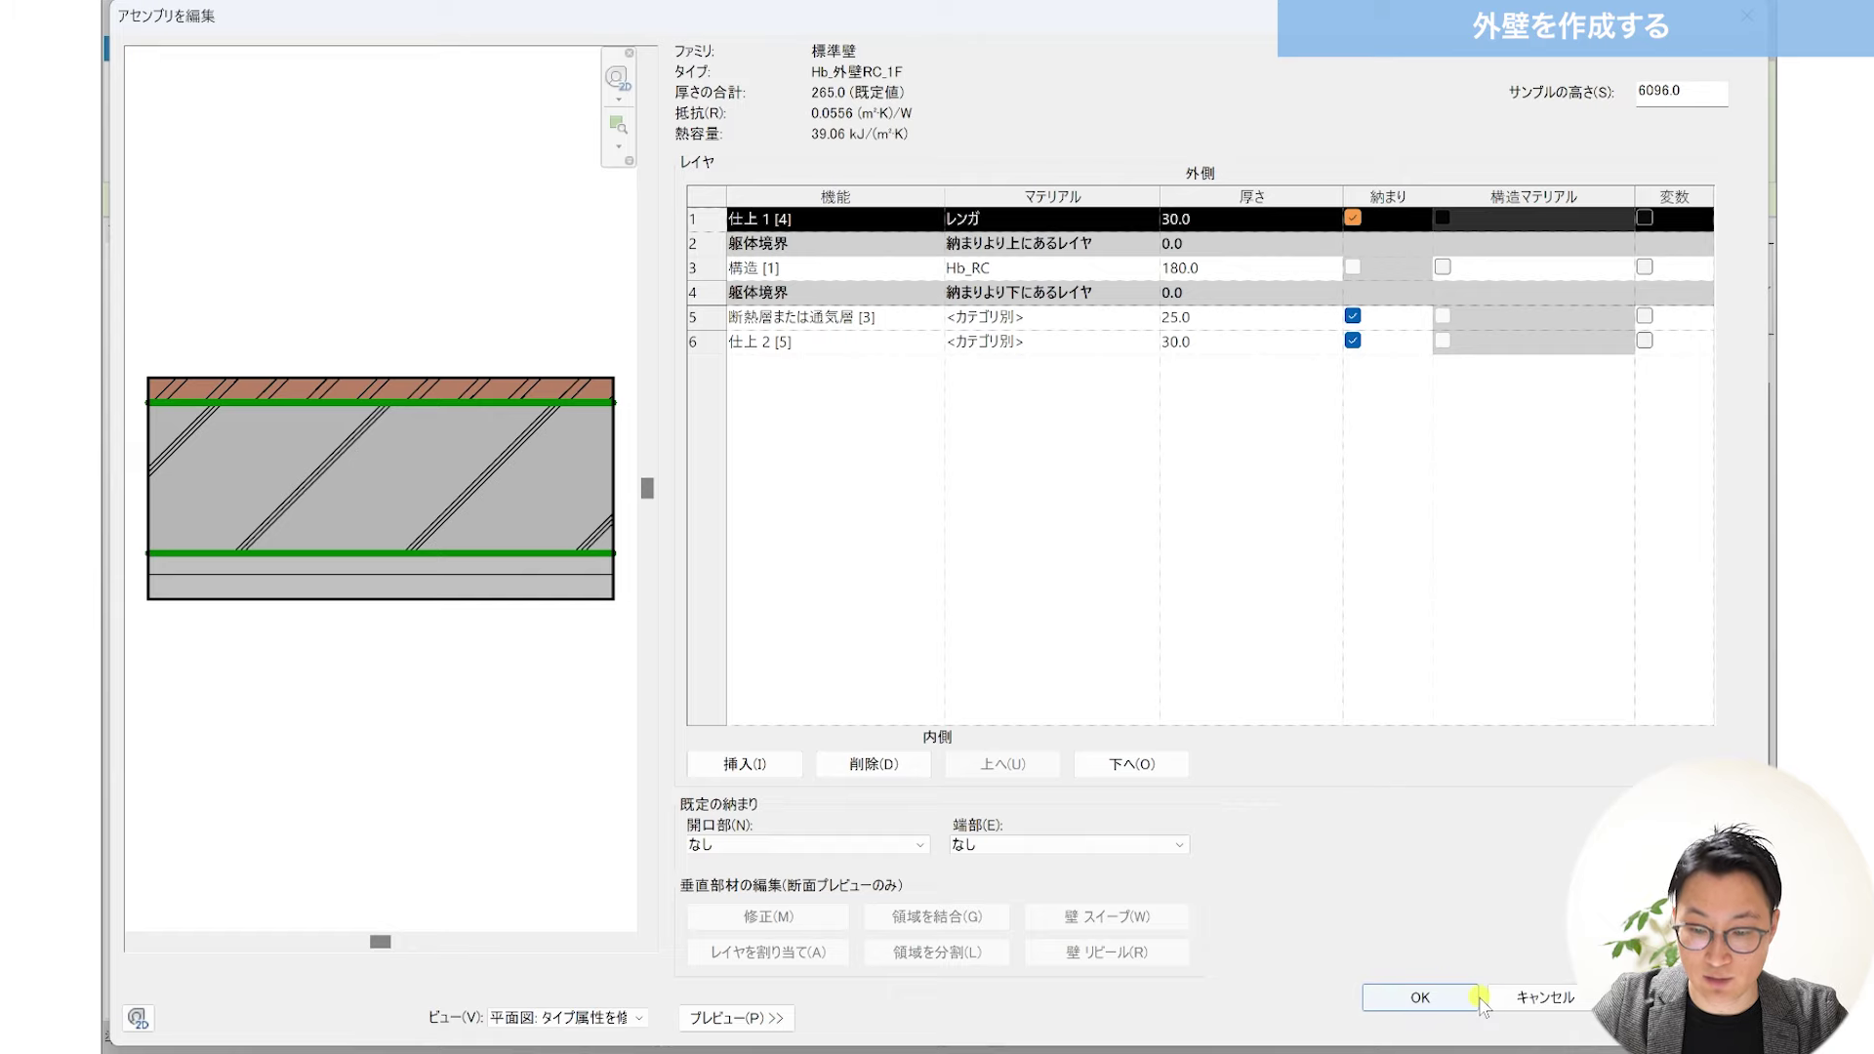
pyautogui.click(1543, 997)
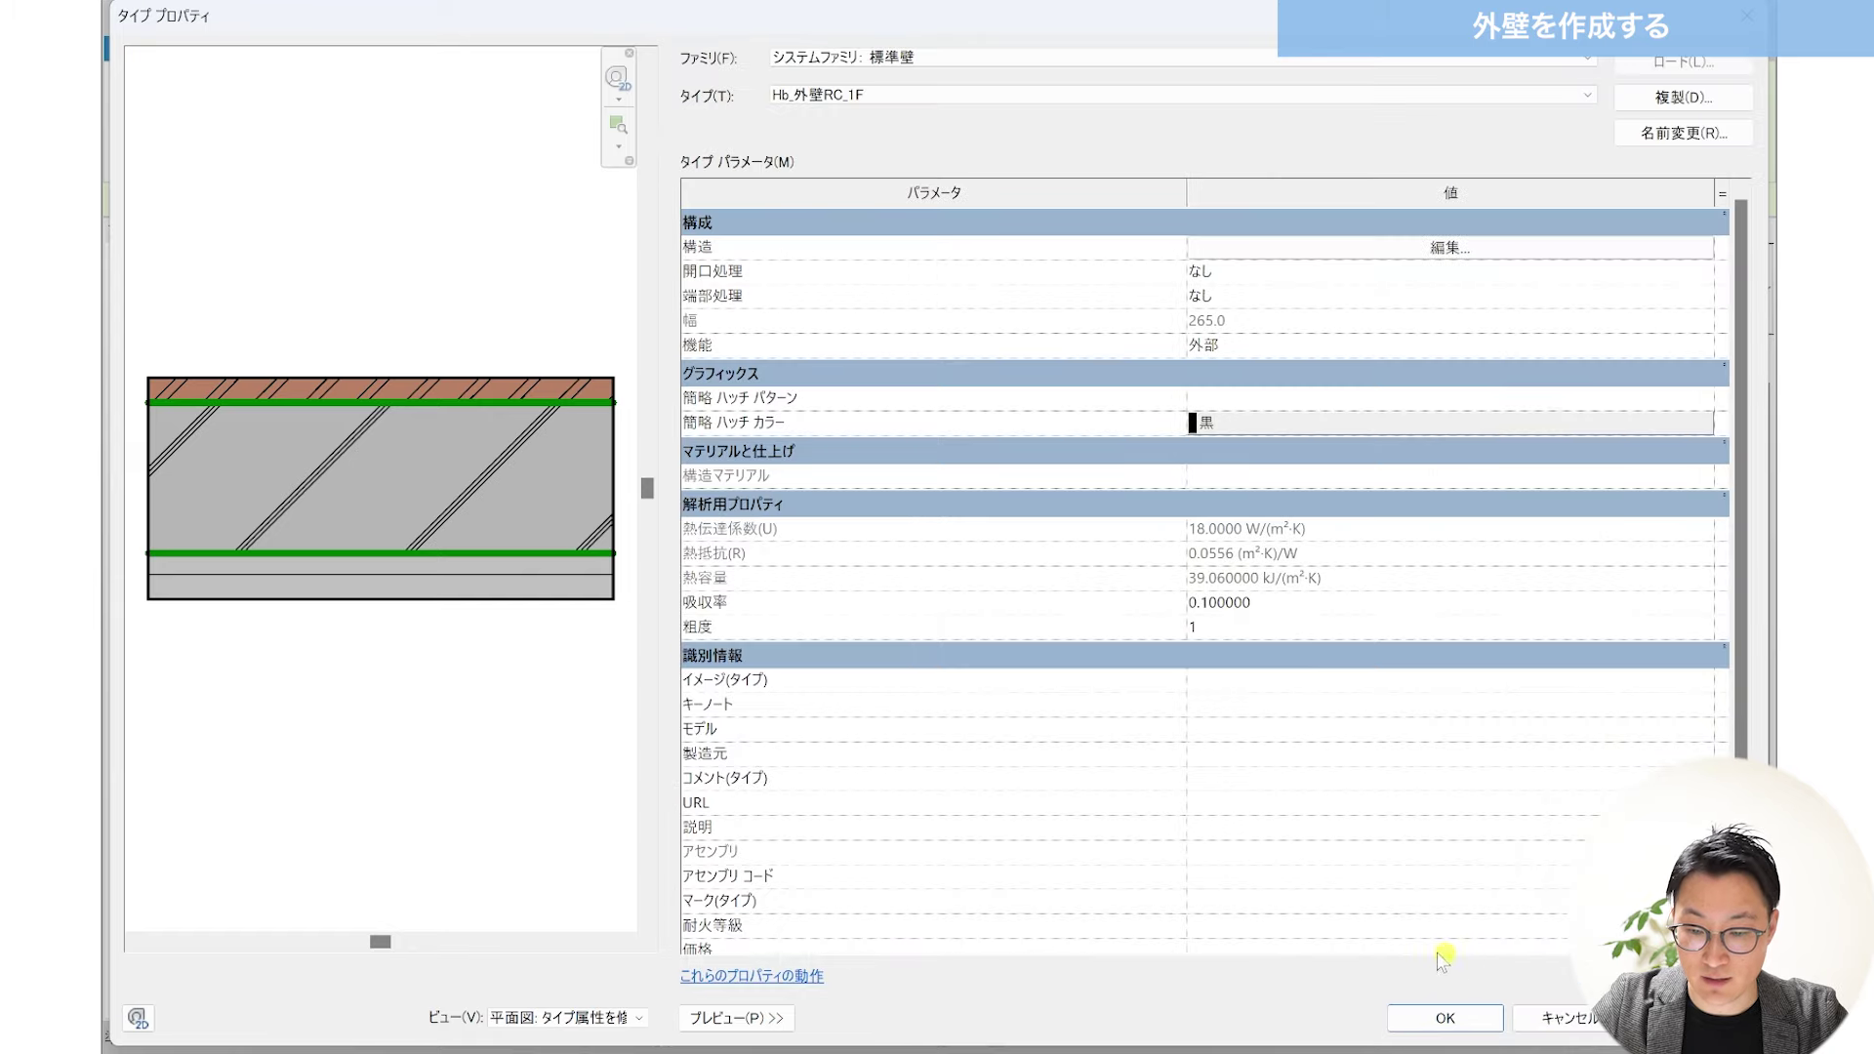
pyautogui.click(1559, 1015)
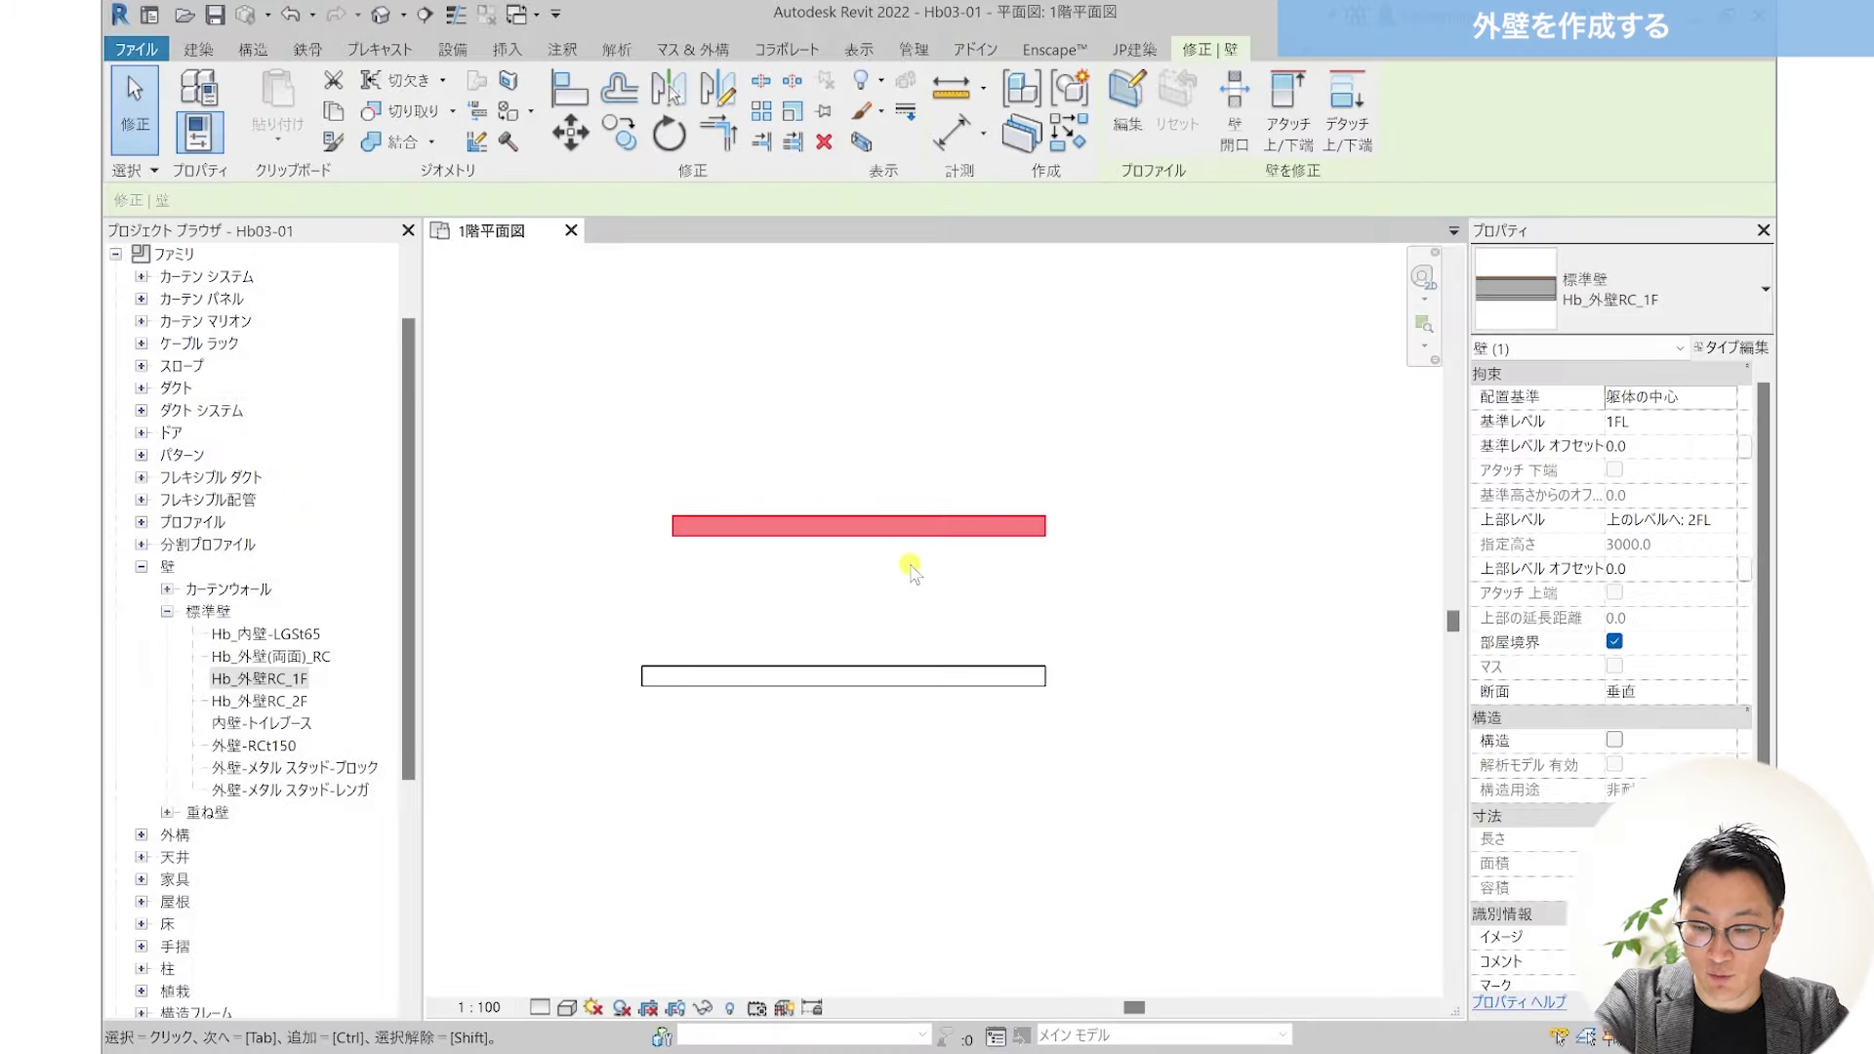
# Step: Delete the two remaining horizontal practice walls from the 1階平面図
pyautogui.press('Delete')
pyautogui.click(867, 676)
pyautogui.press('Delete')
pyautogui.scroll(-3, 913, 615)
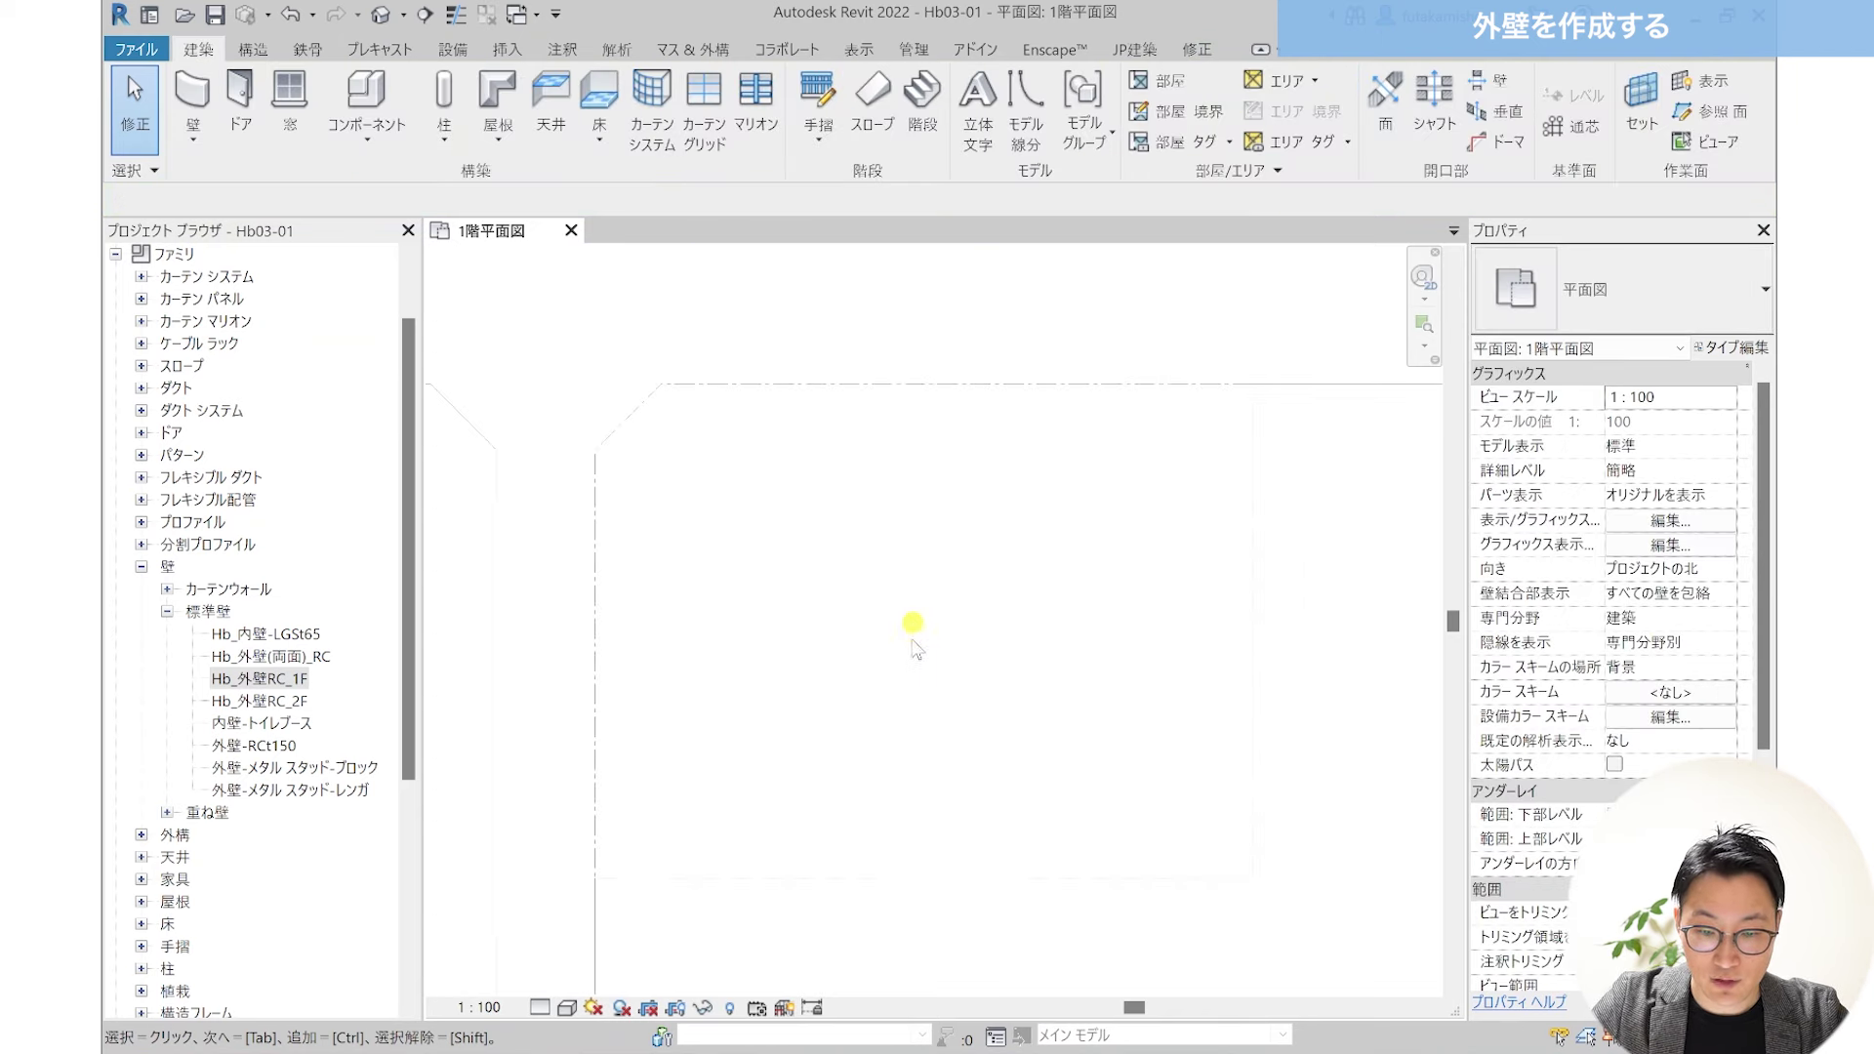
pyautogui.moveTo(902, 624); pyautogui.dragTo(899, 615, button='middle')
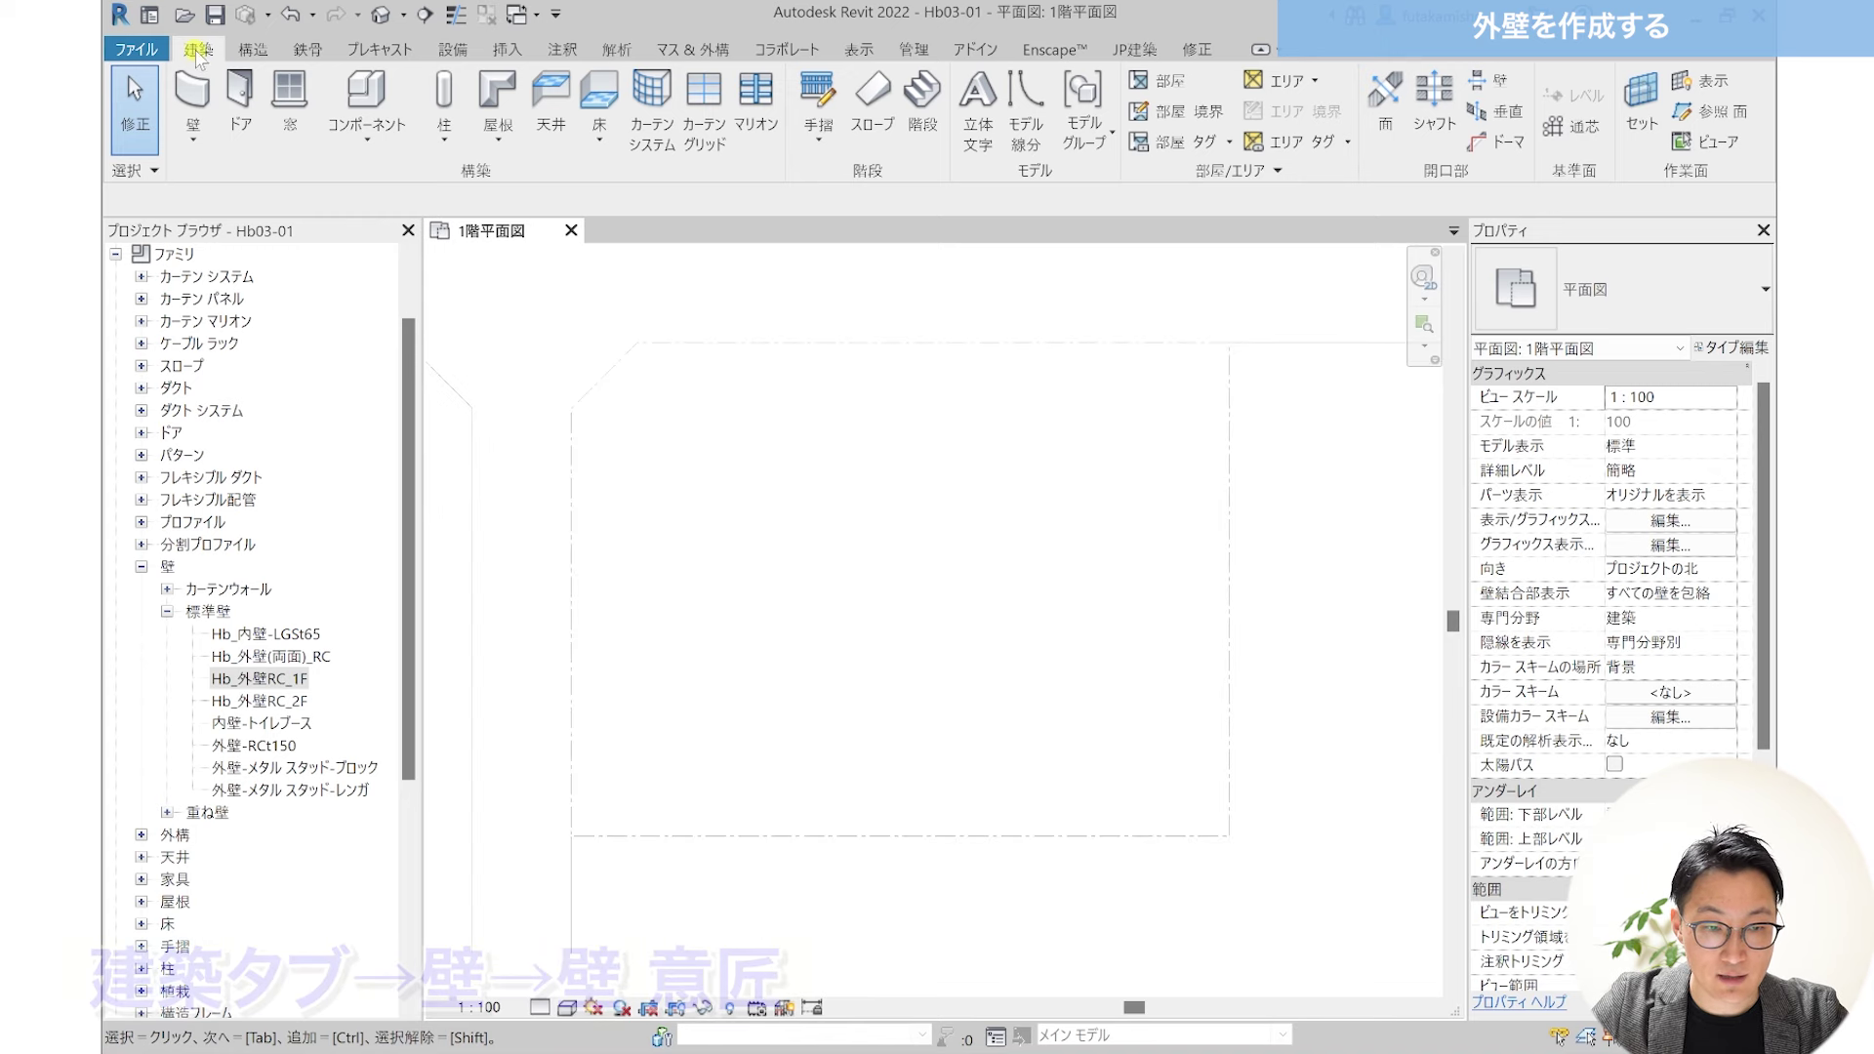
# Step: Draw connected Hb_外壁RC_1F walls clockwise: about 4,400 mm up, 5,900 right, 2,800 up, 7,100 right, down near the starting level, and 10,200 left, leaving the outline open
pyautogui.click(186, 140)
pyautogui.click(179, 181)
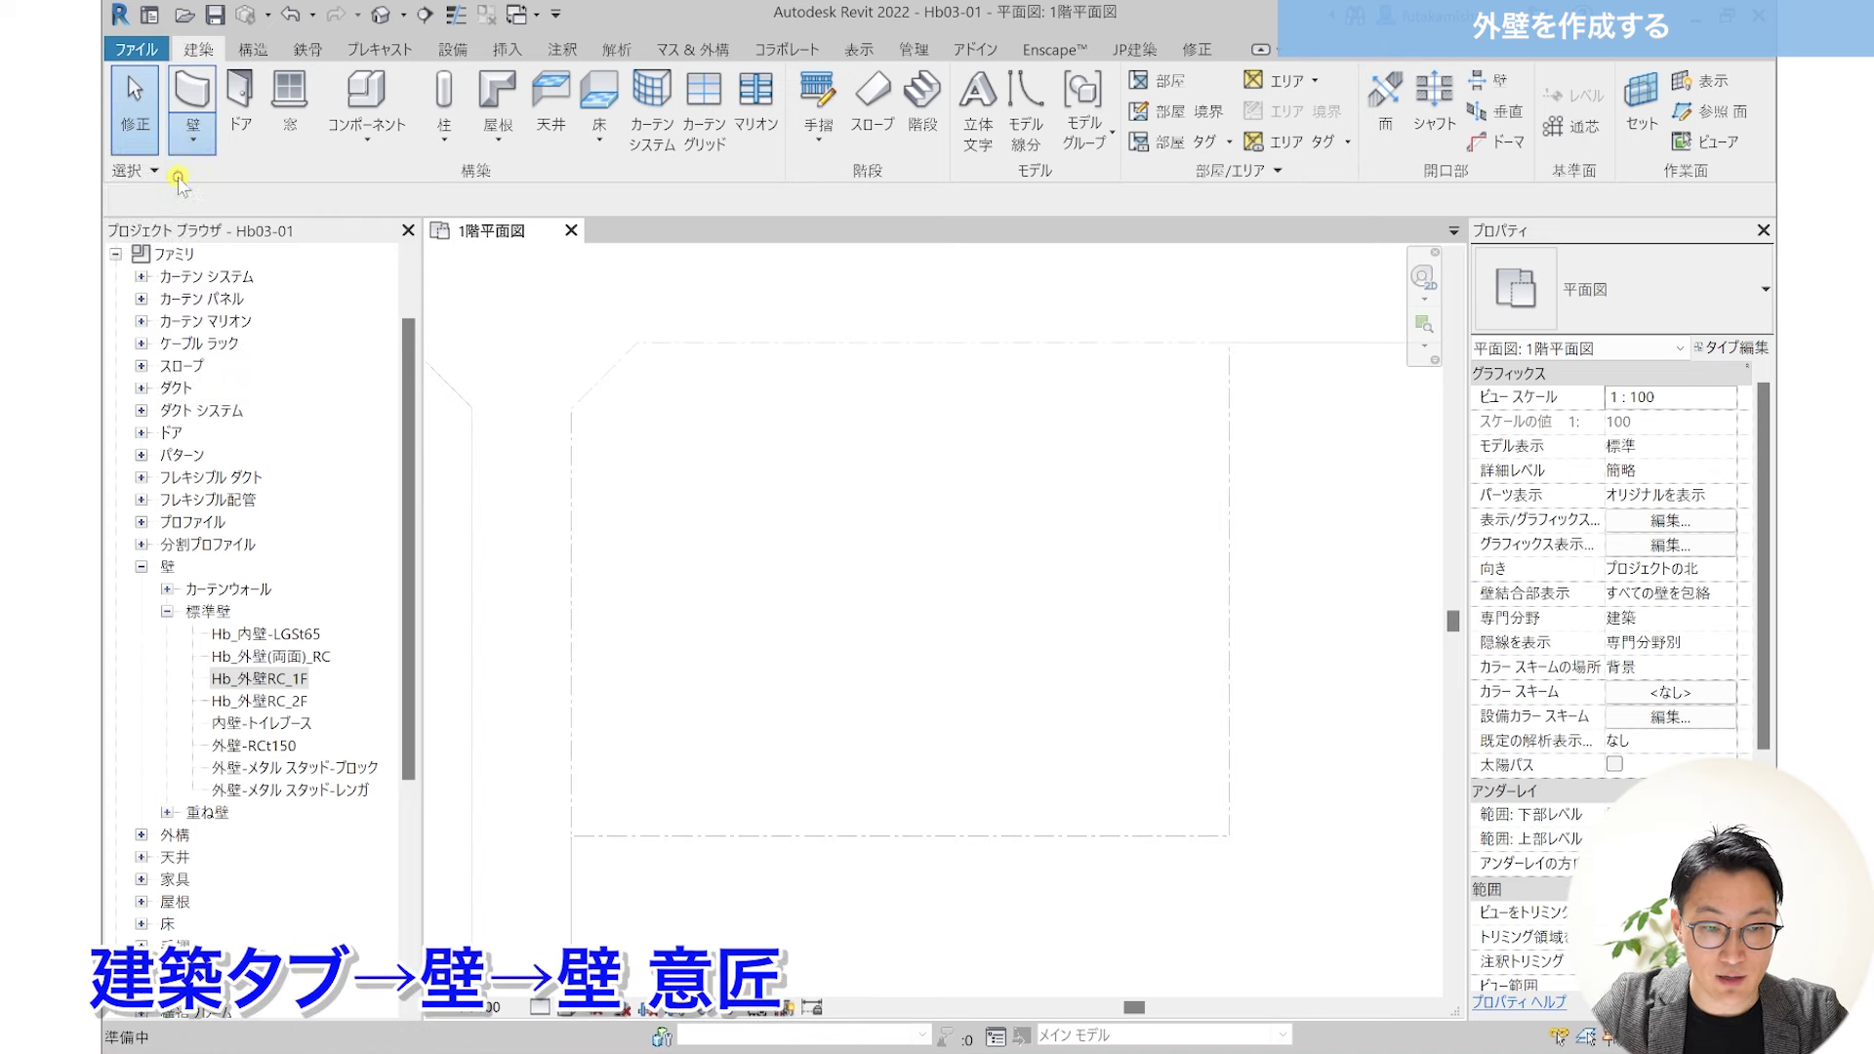
pyautogui.scroll(1, 858, 678)
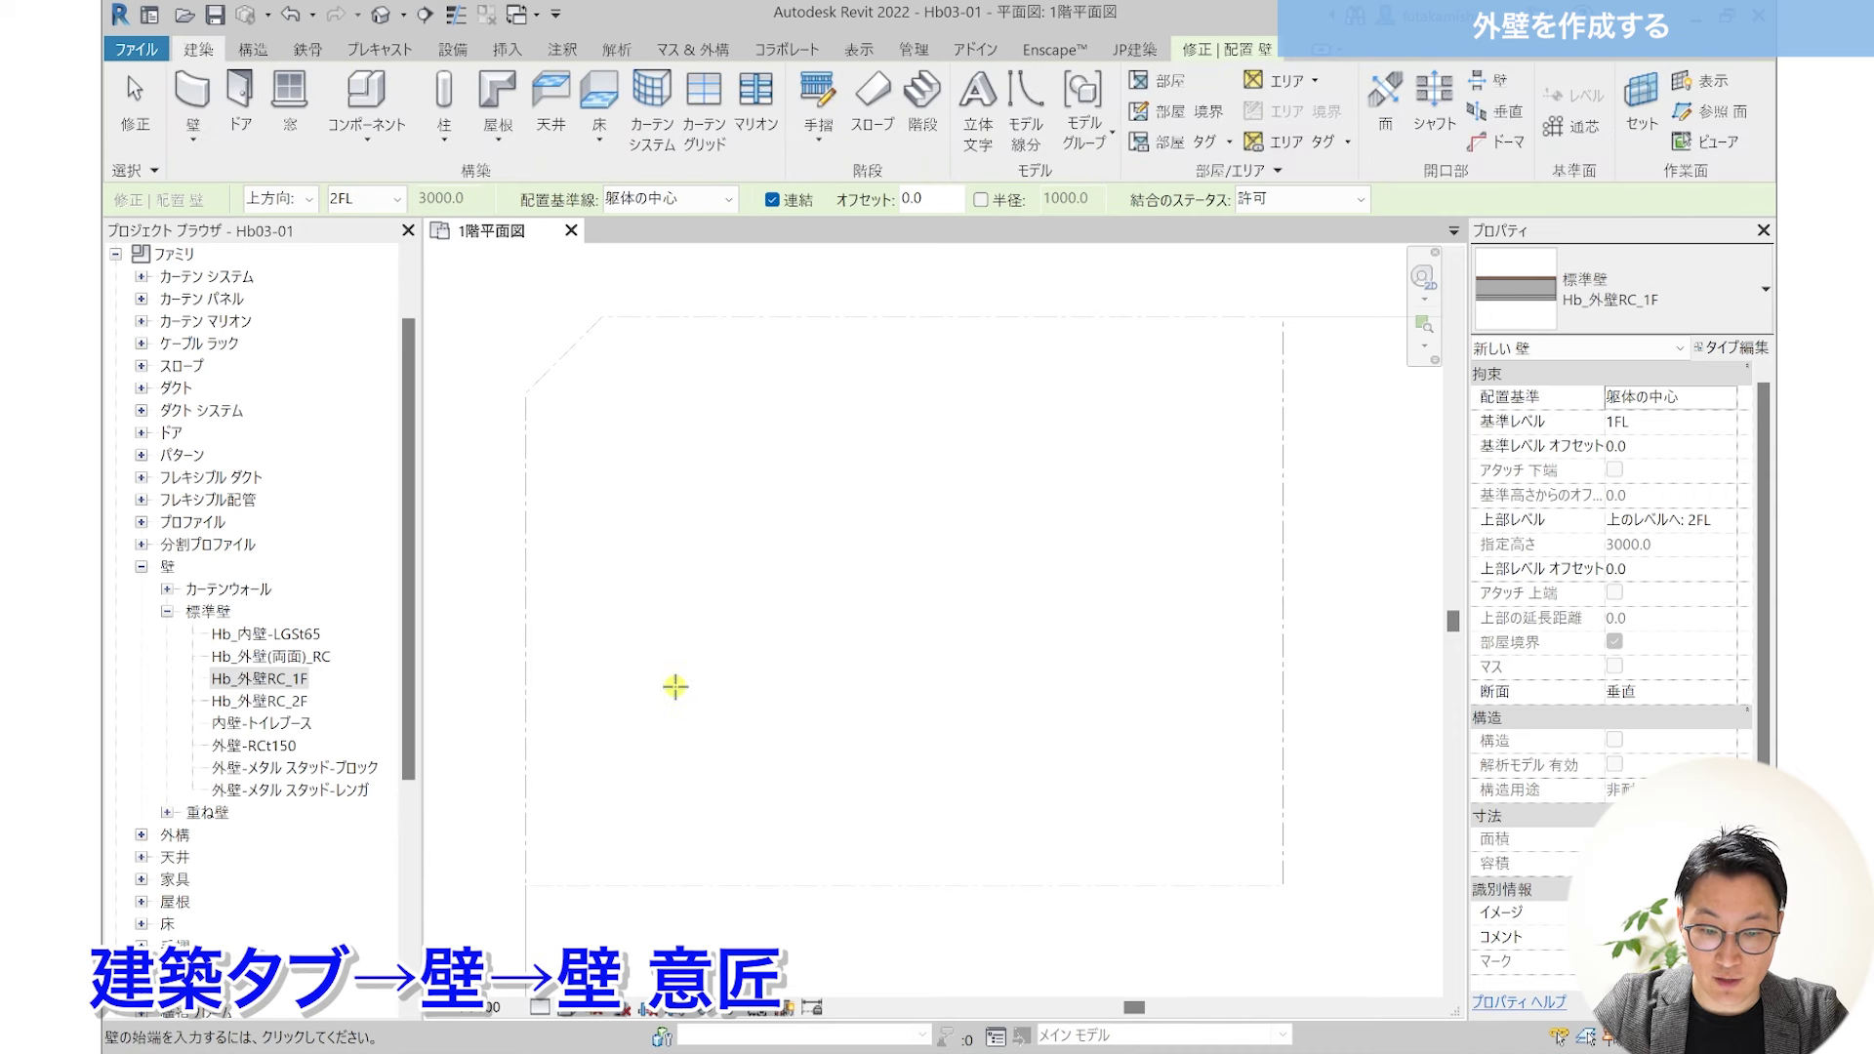
pyautogui.click(675, 688)
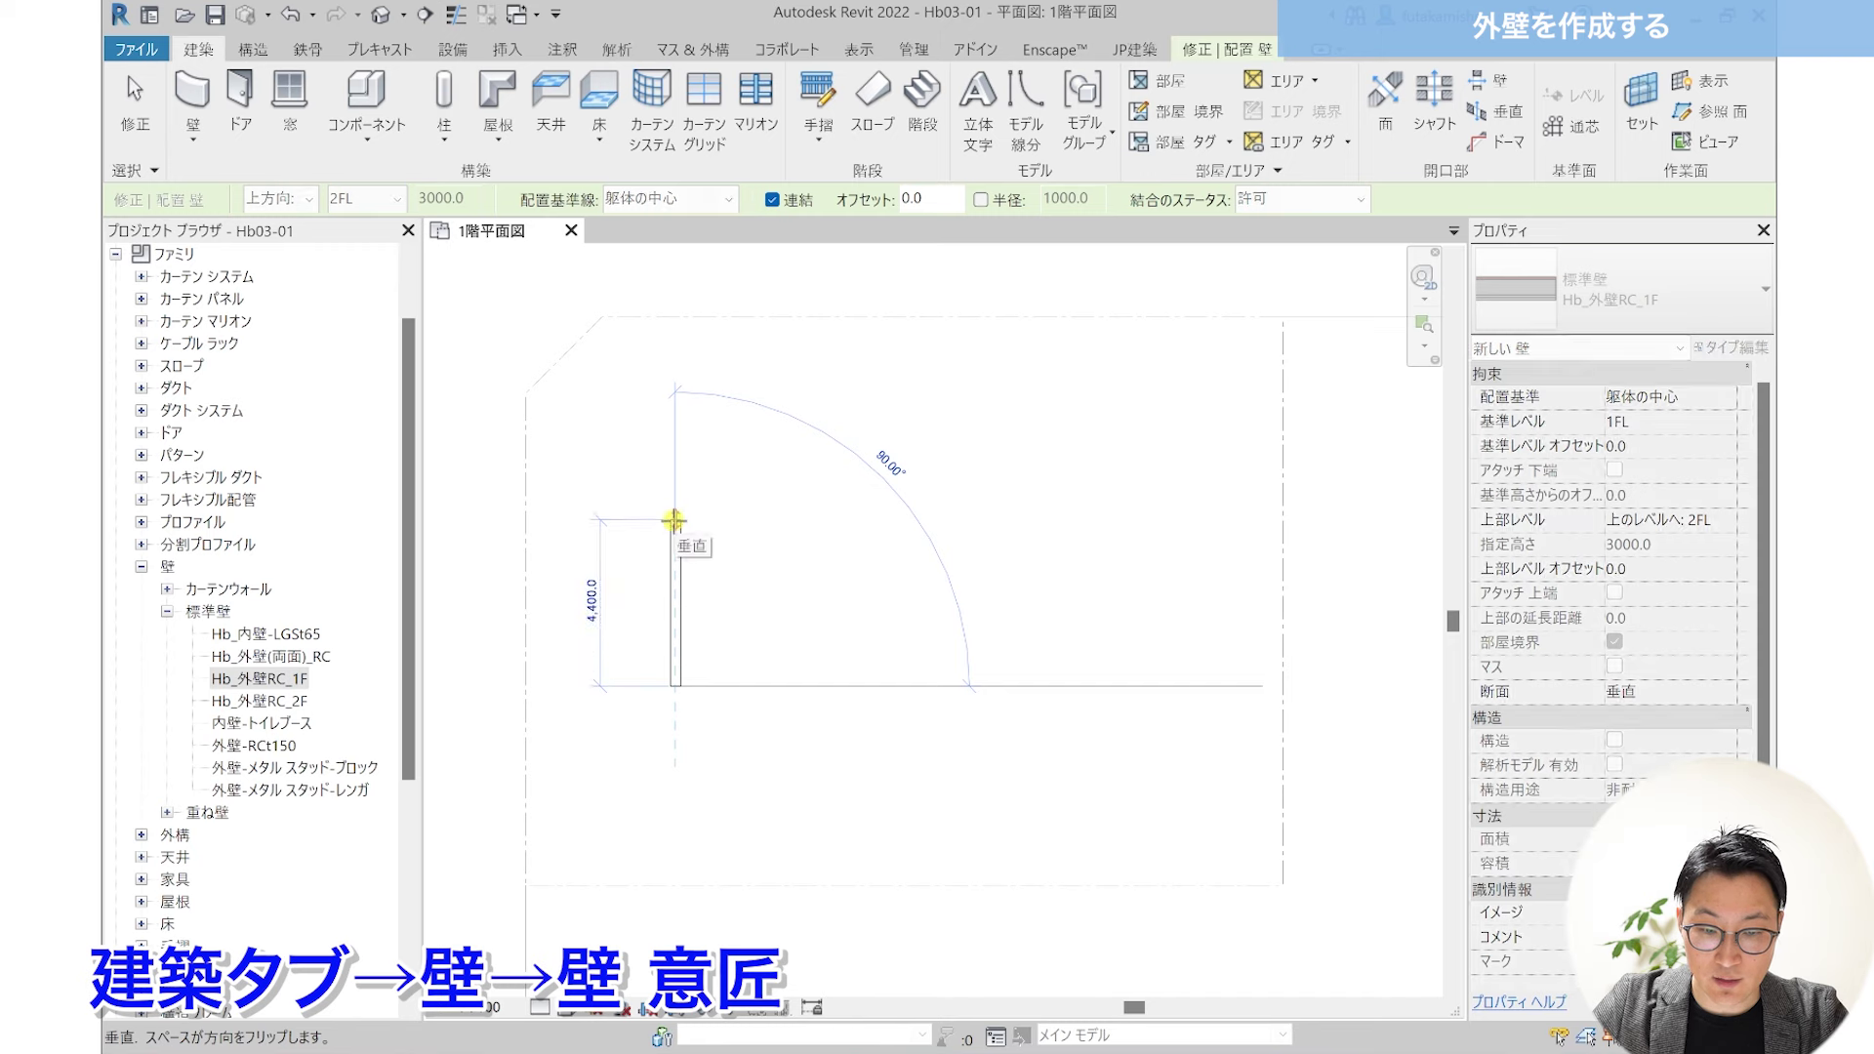
pyautogui.click(674, 520)
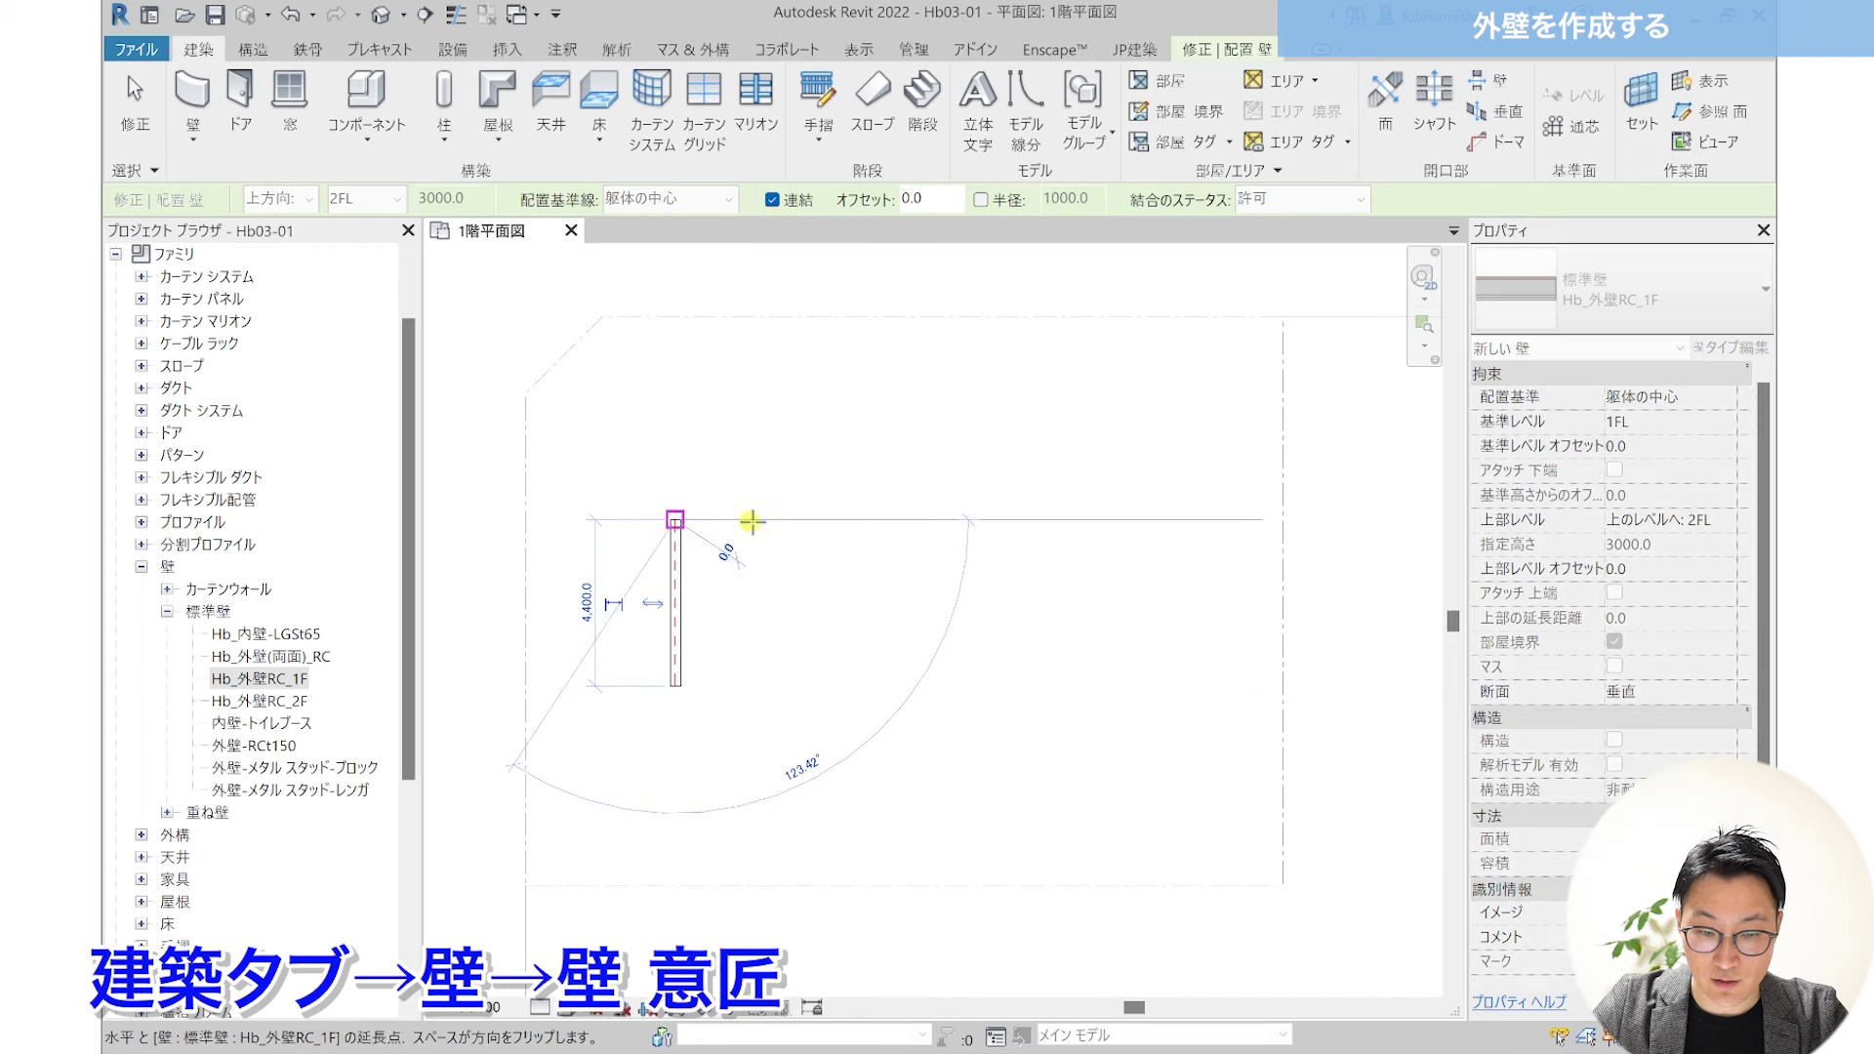
pyautogui.click(896, 521)
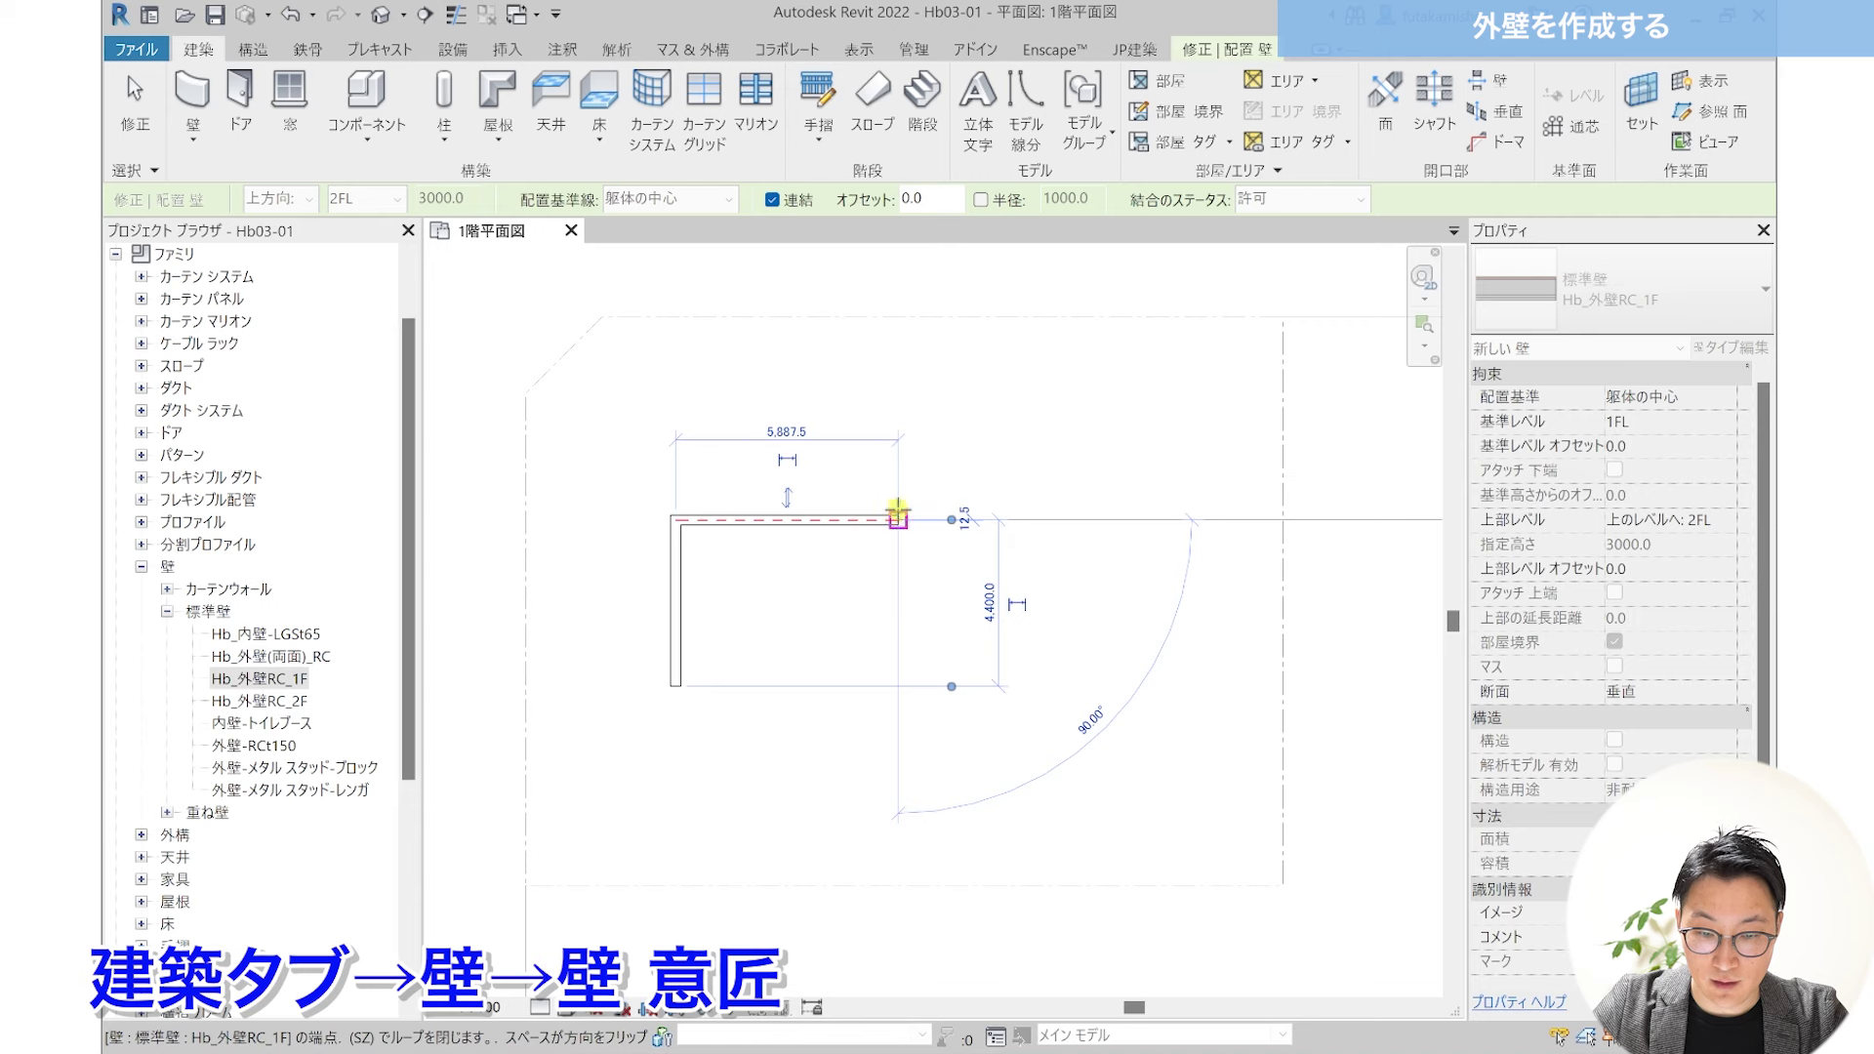
pyautogui.click(899, 414)
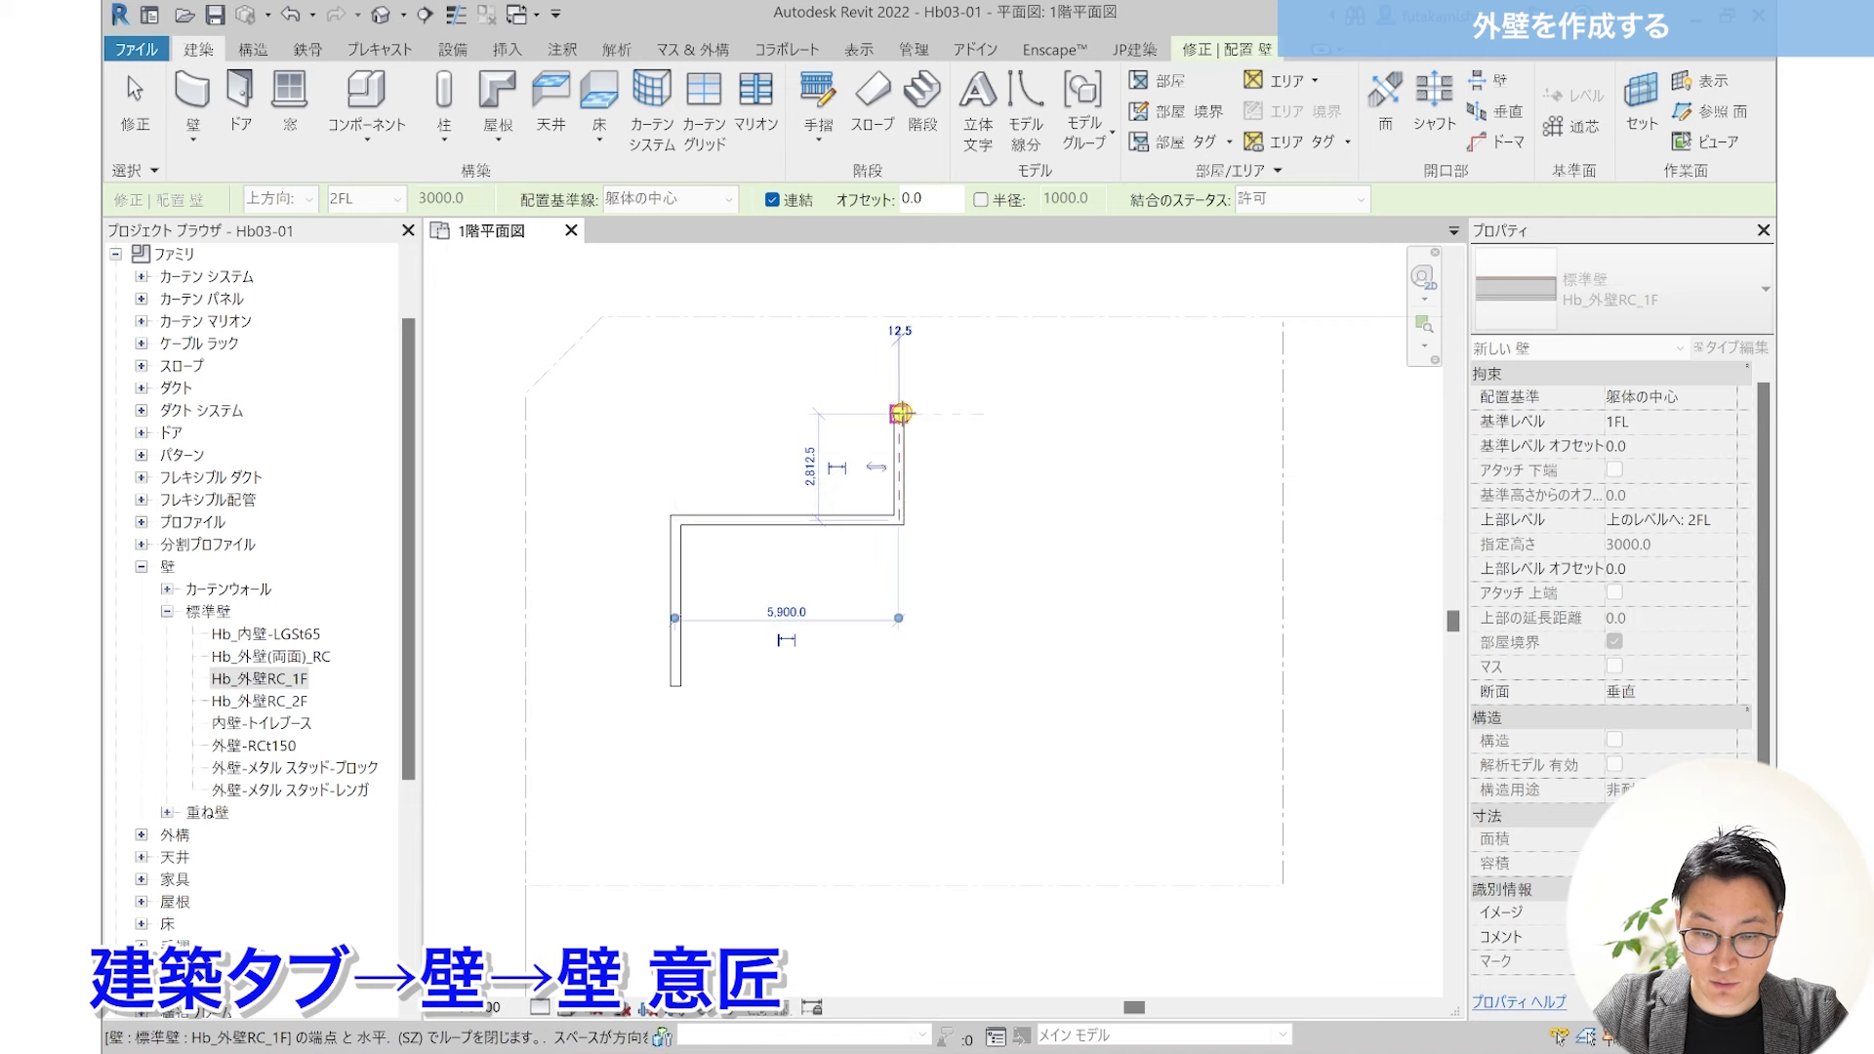
pyautogui.click(1168, 418)
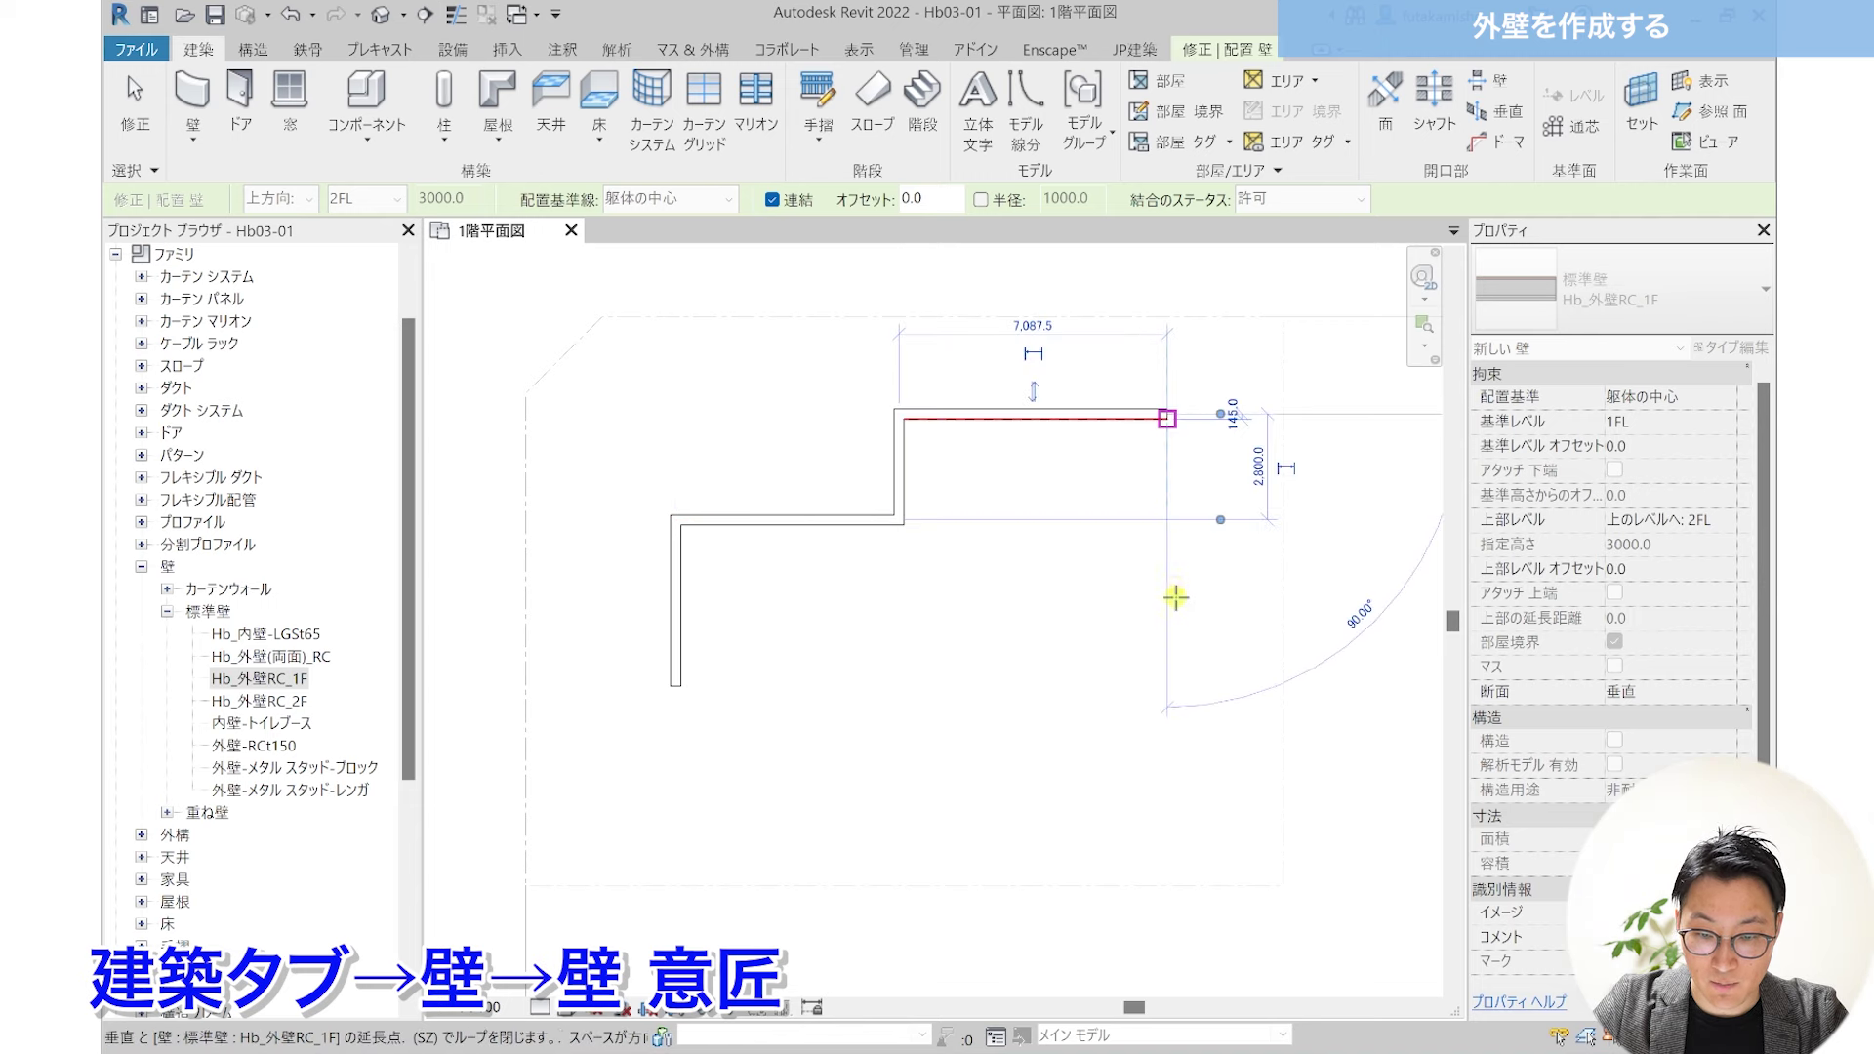
pyautogui.click(1171, 674)
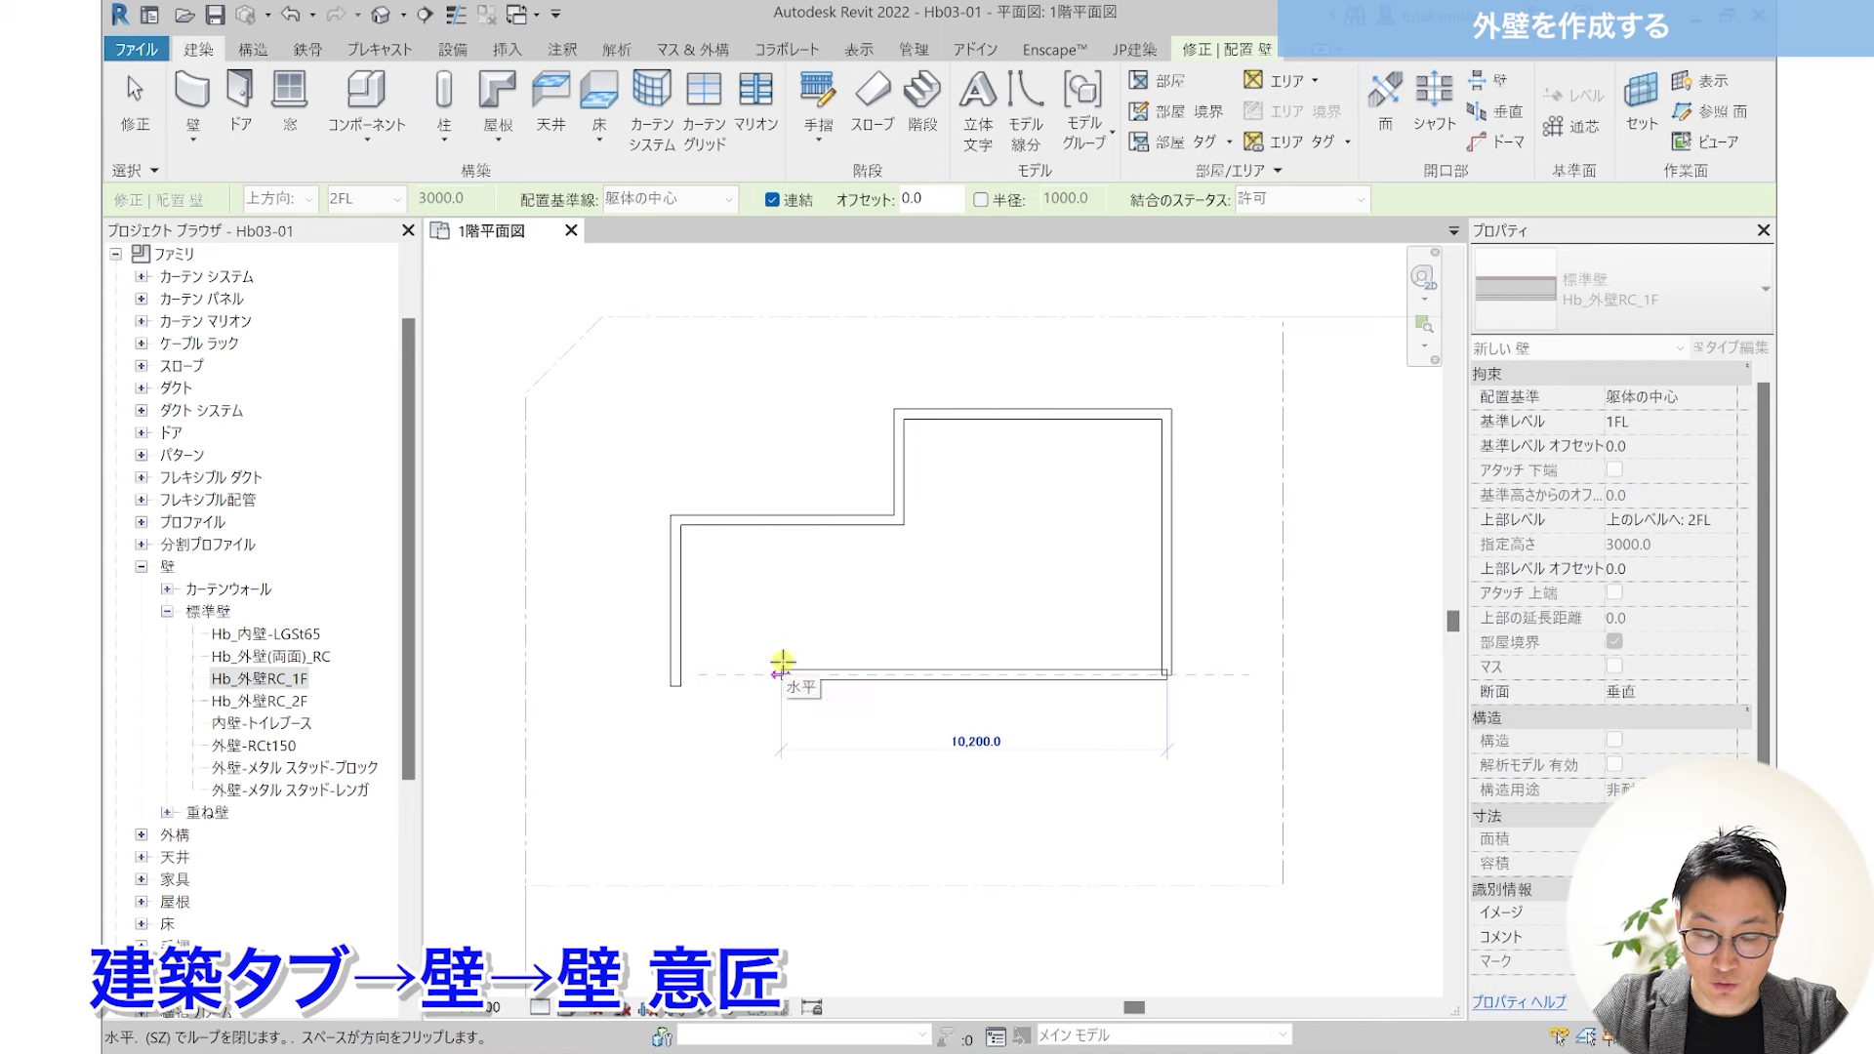
pyautogui.click(782, 664)
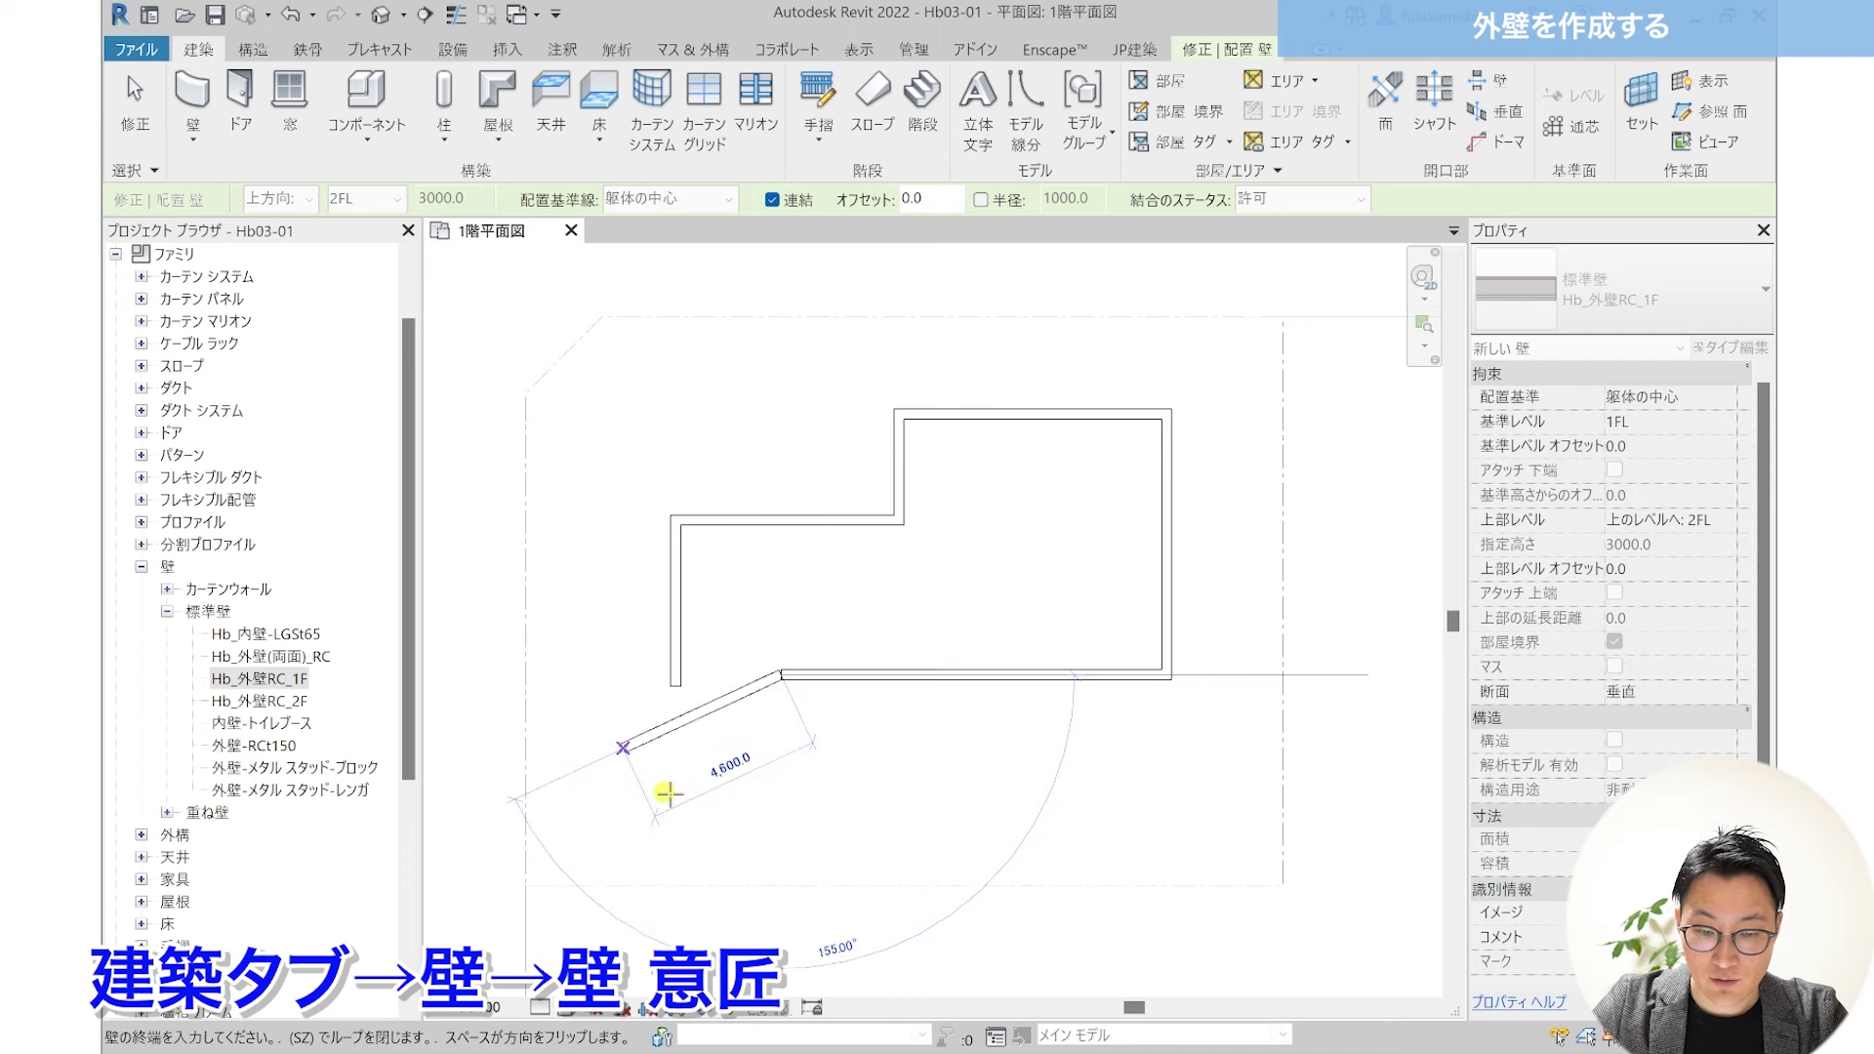
pyautogui.click(135, 125)
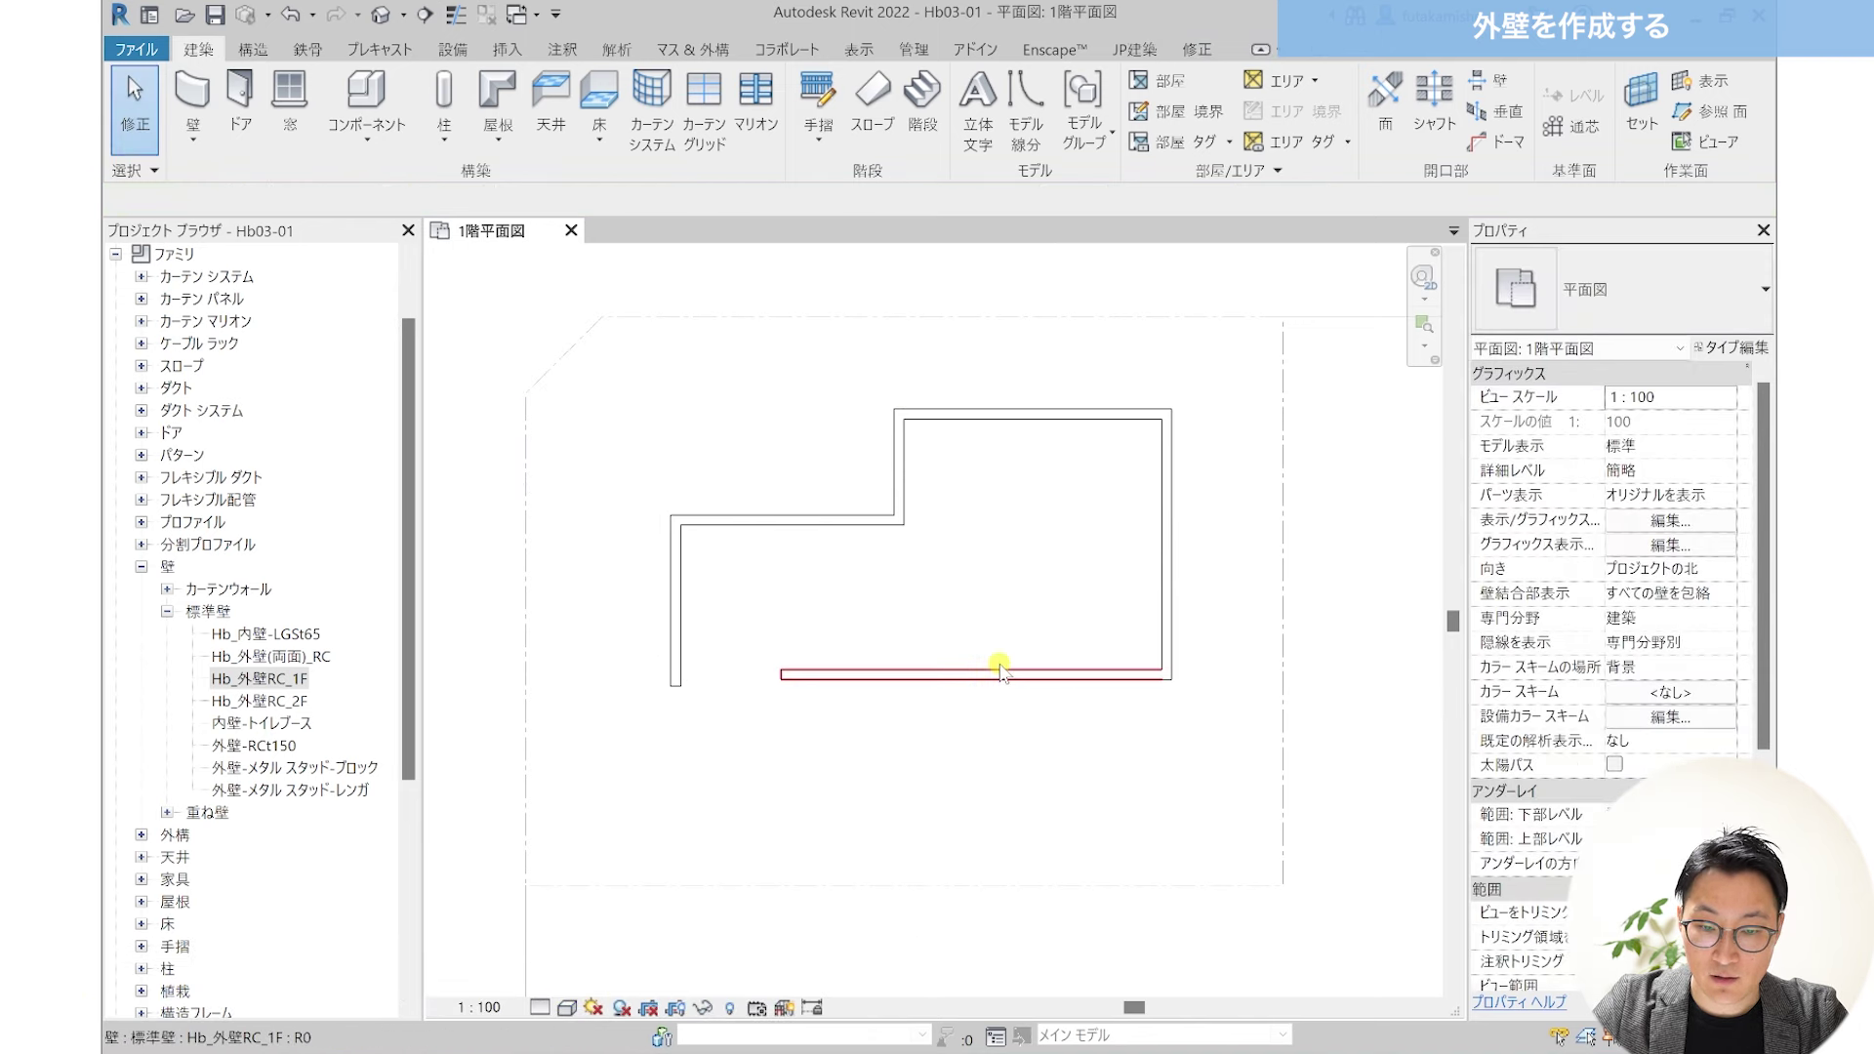
# Step: Close the outline by trimming and extending the lower horizontal wall and the leftmost vertical wall to a corner
pyautogui.scroll(1, 781, 656)
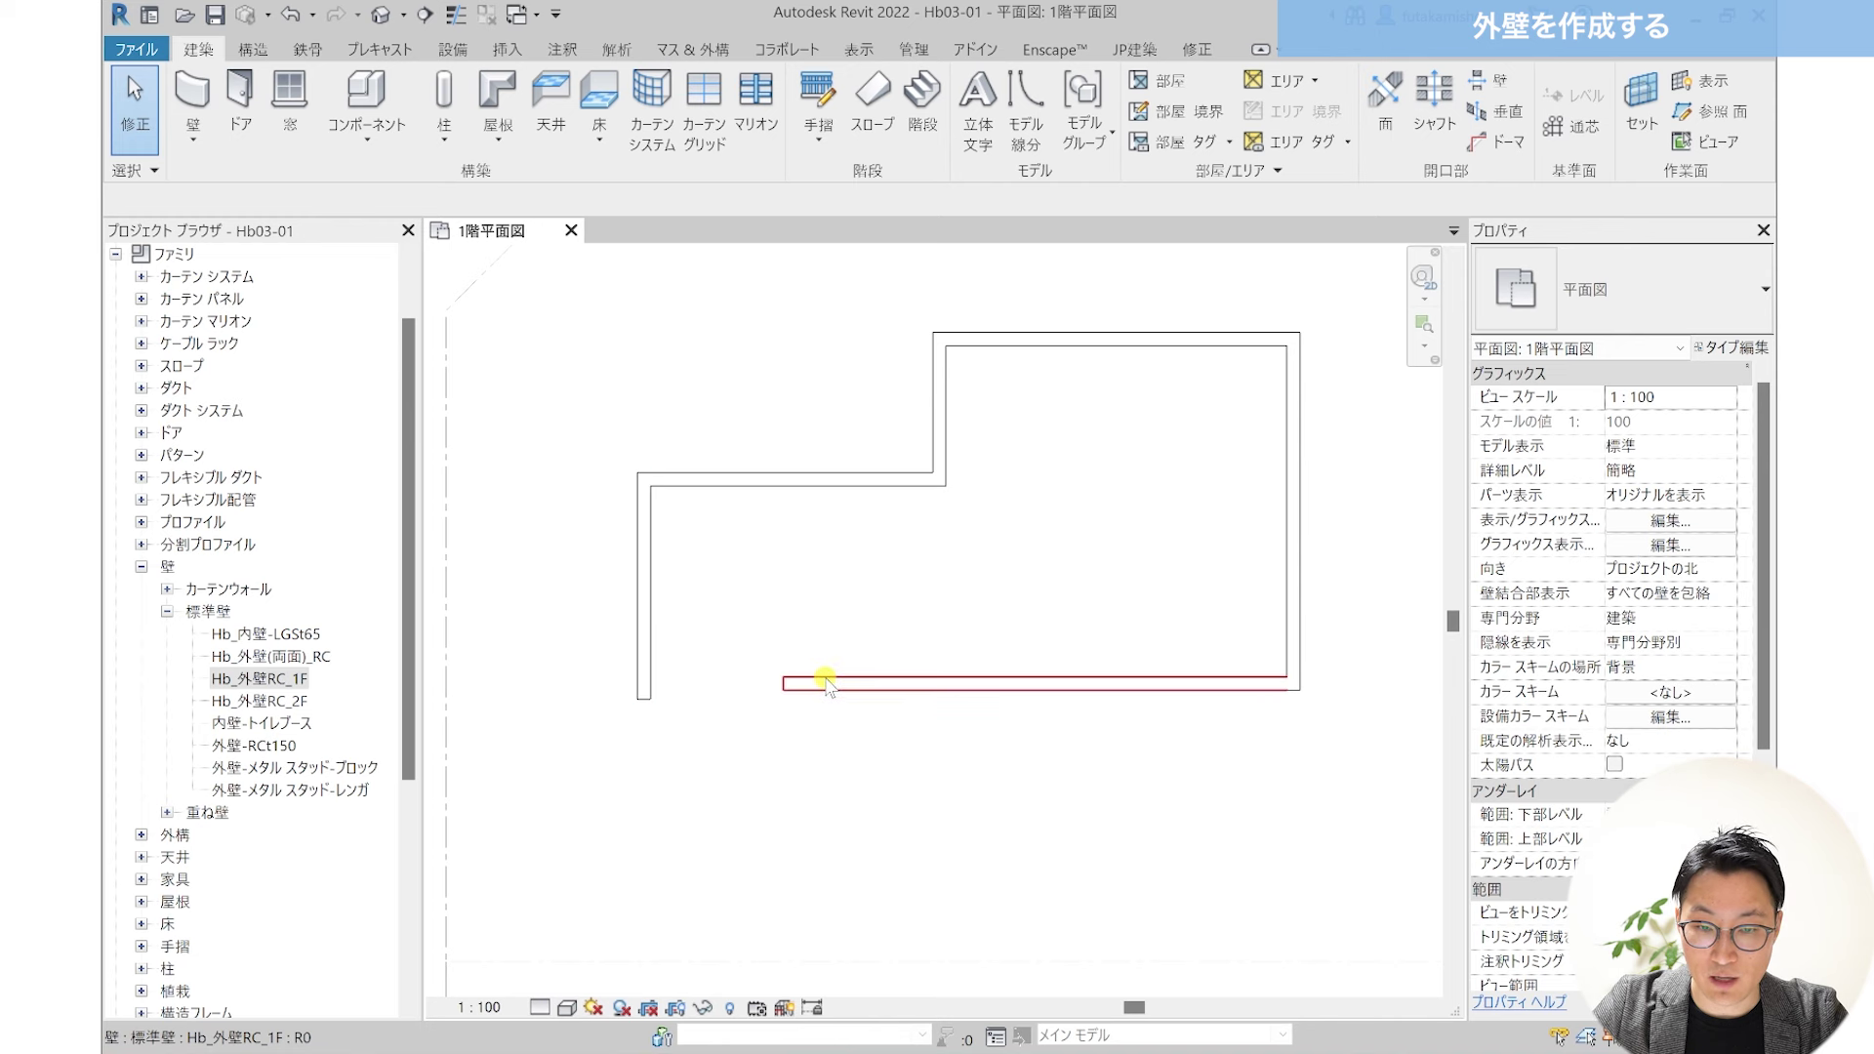
pyautogui.click(1197, 50)
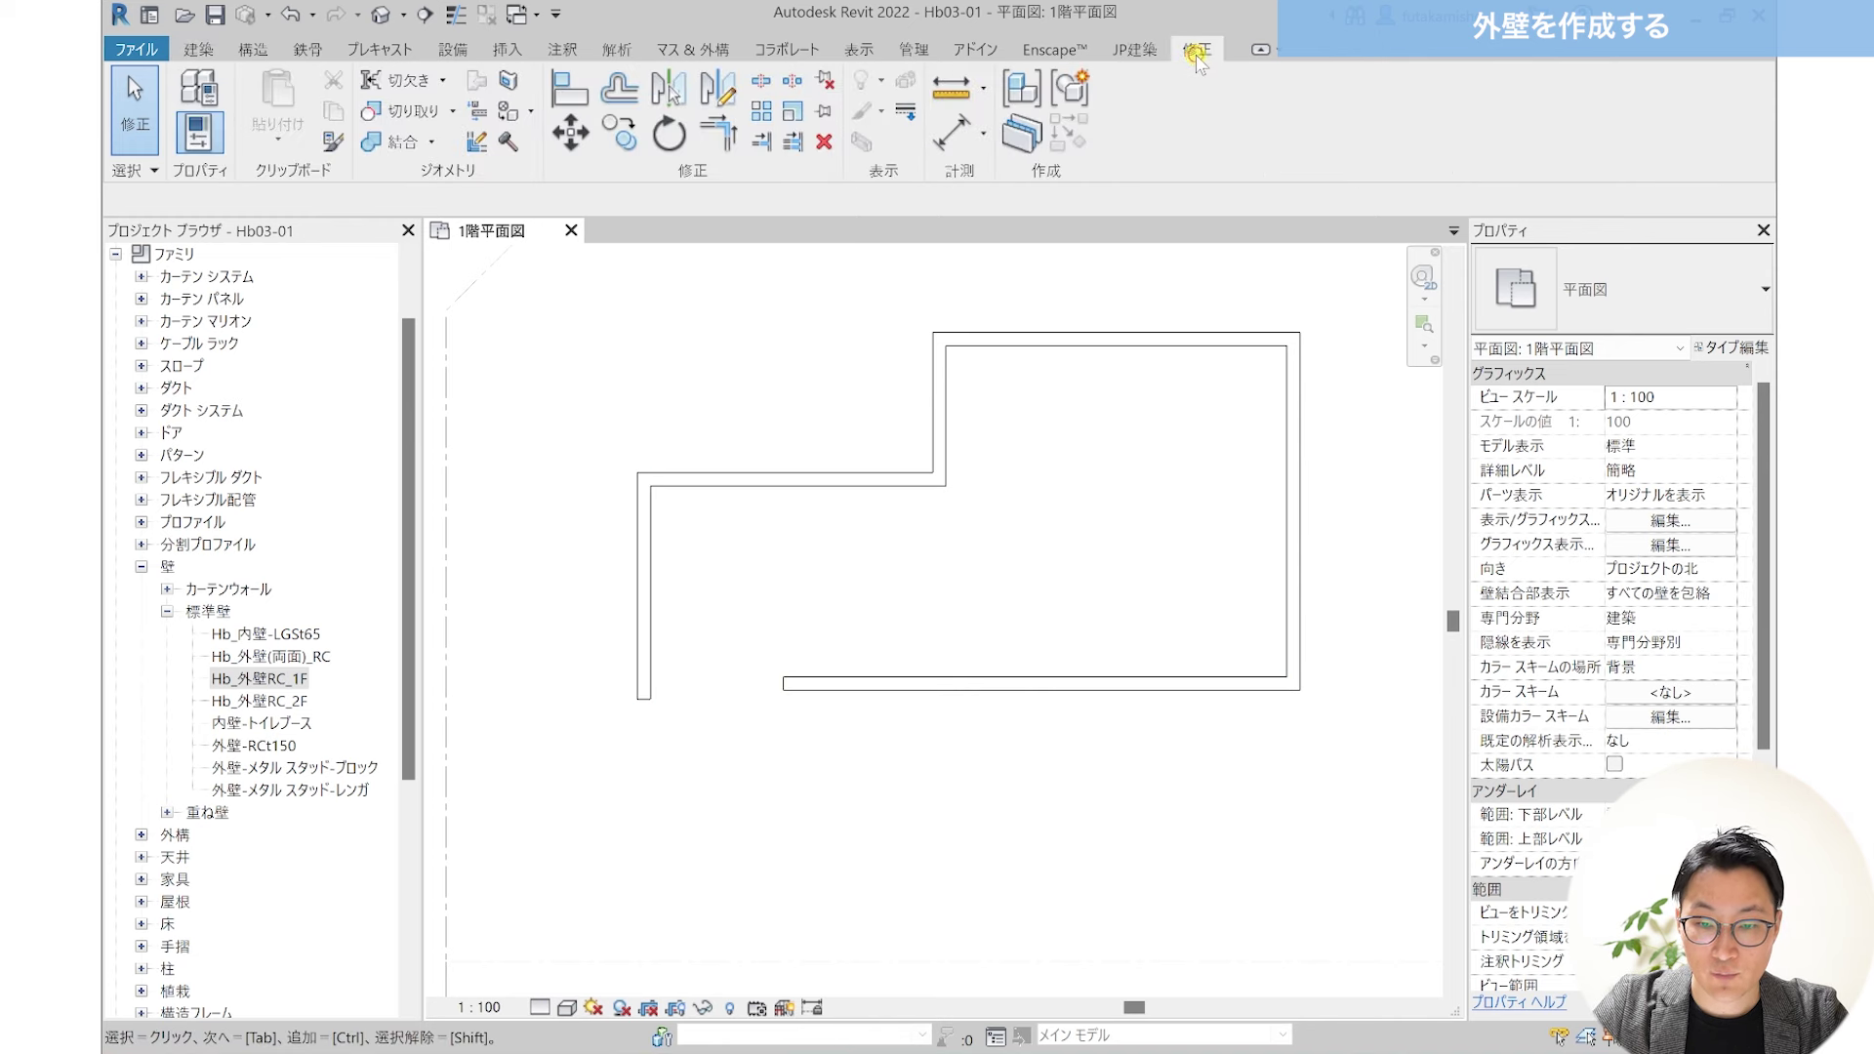
pyautogui.click(718, 147)
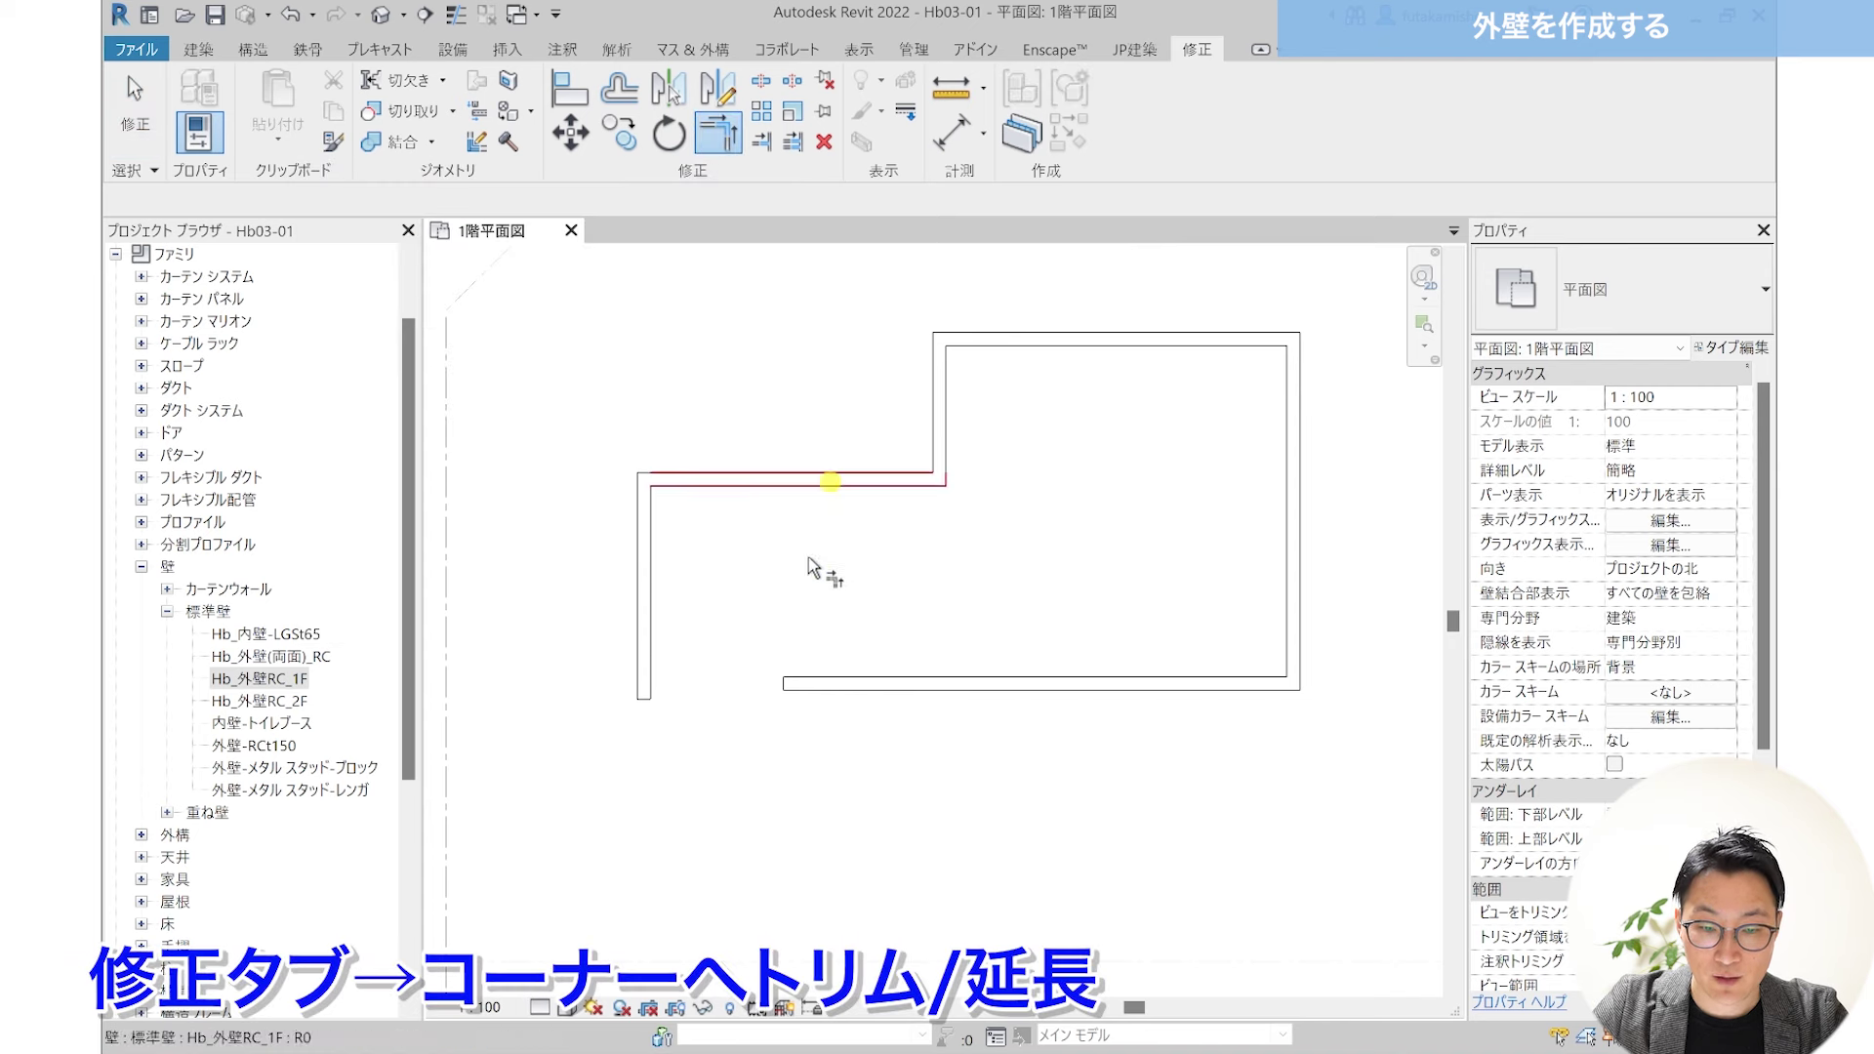
pyautogui.click(839, 681)
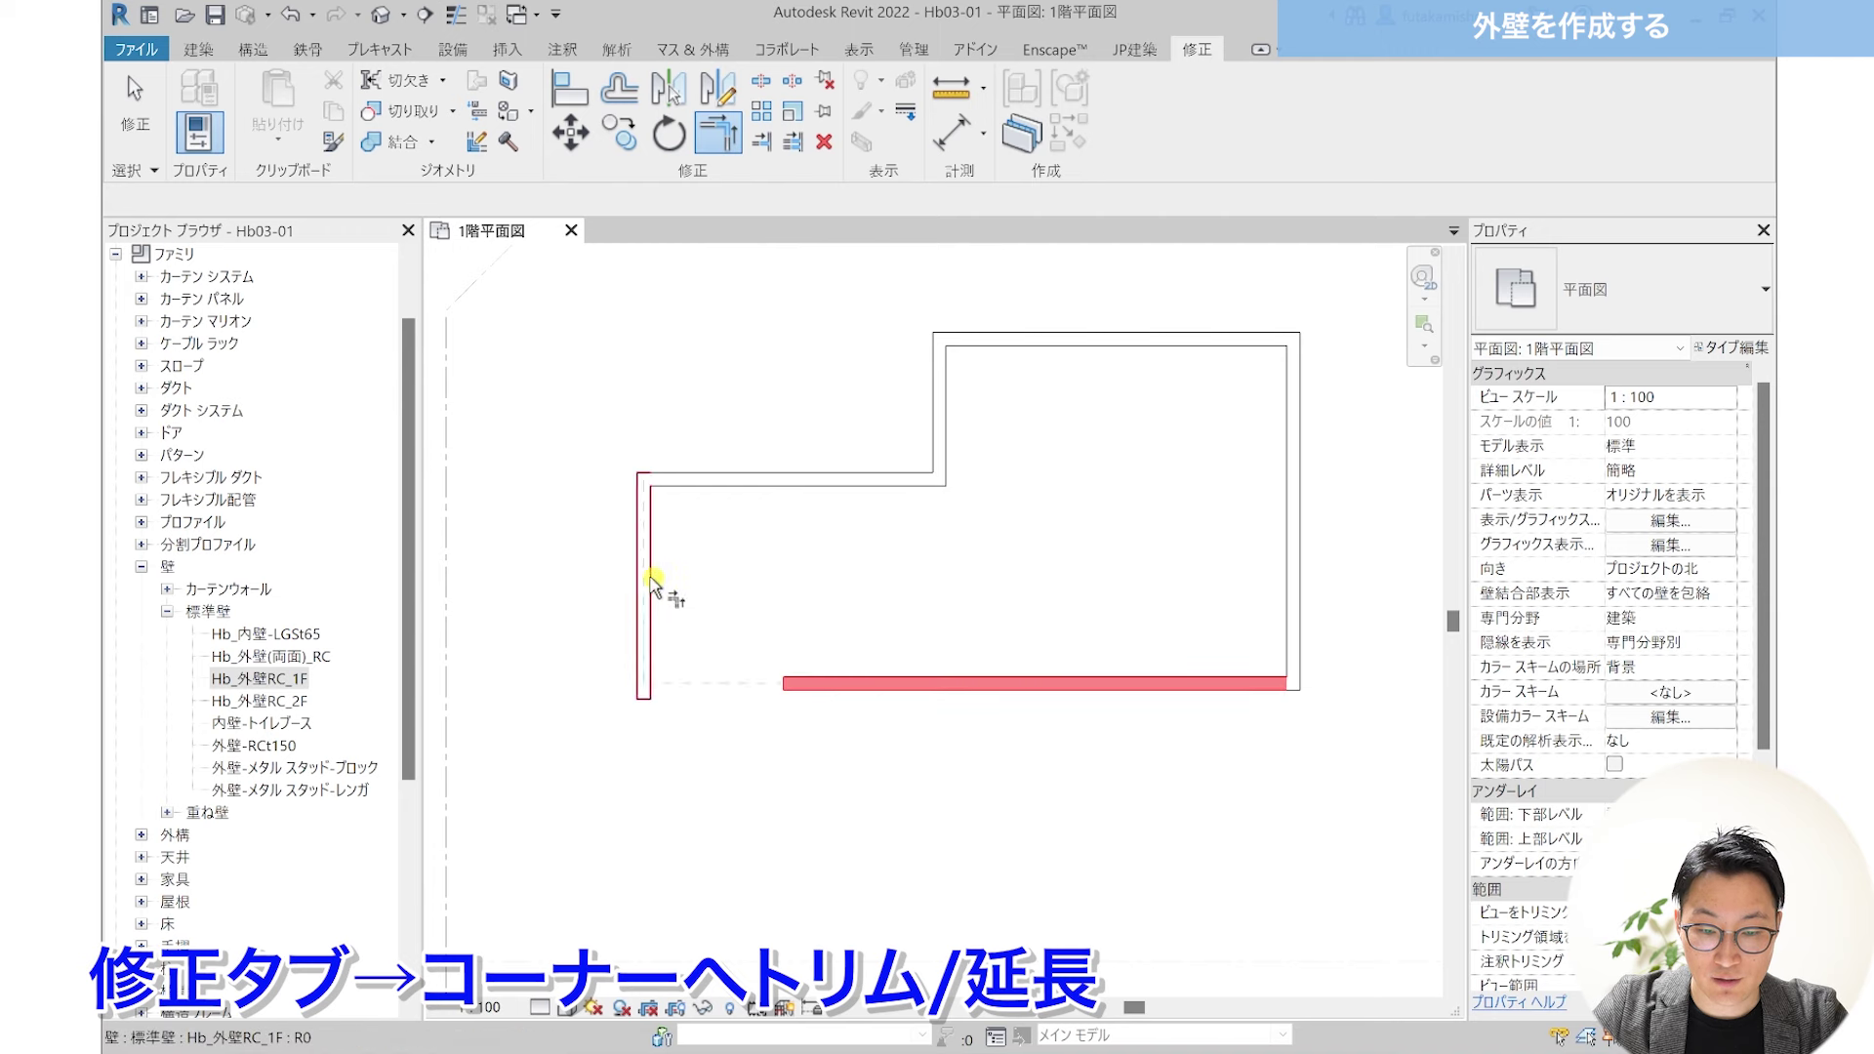
pyautogui.click(644, 580)
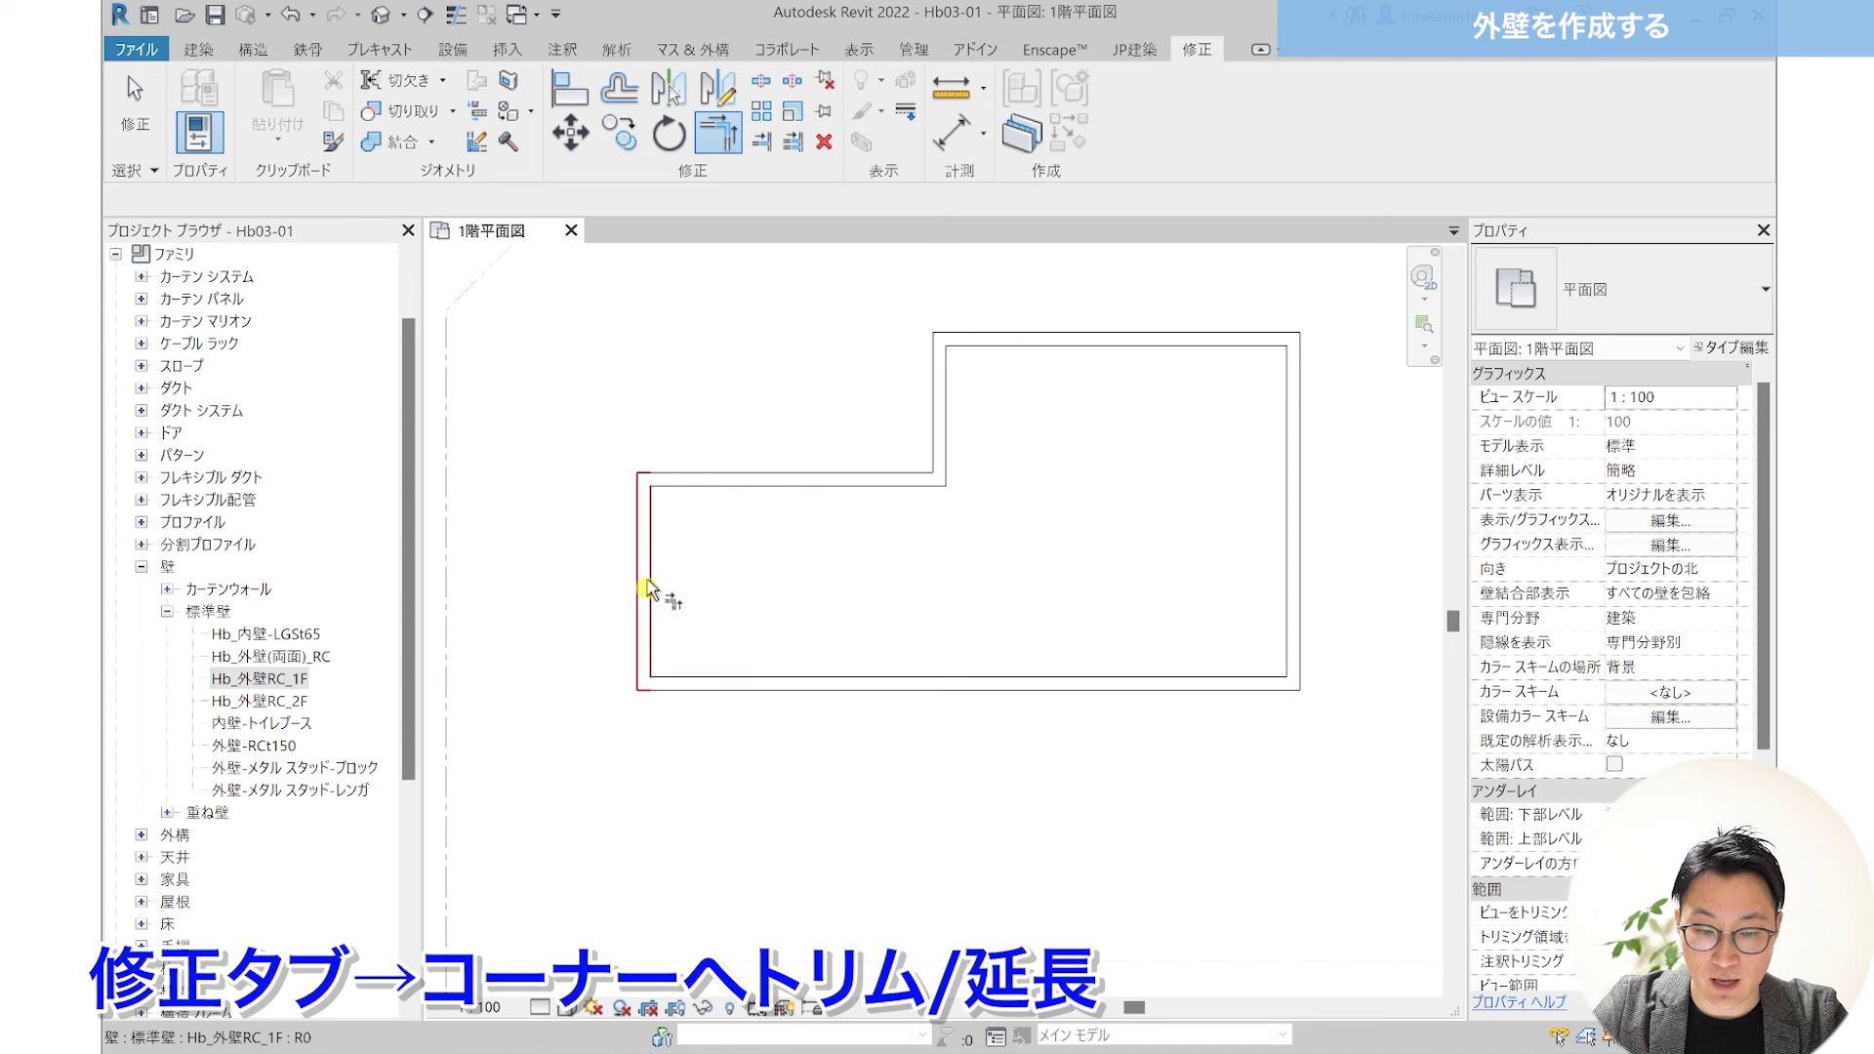
pyautogui.press('Escape')
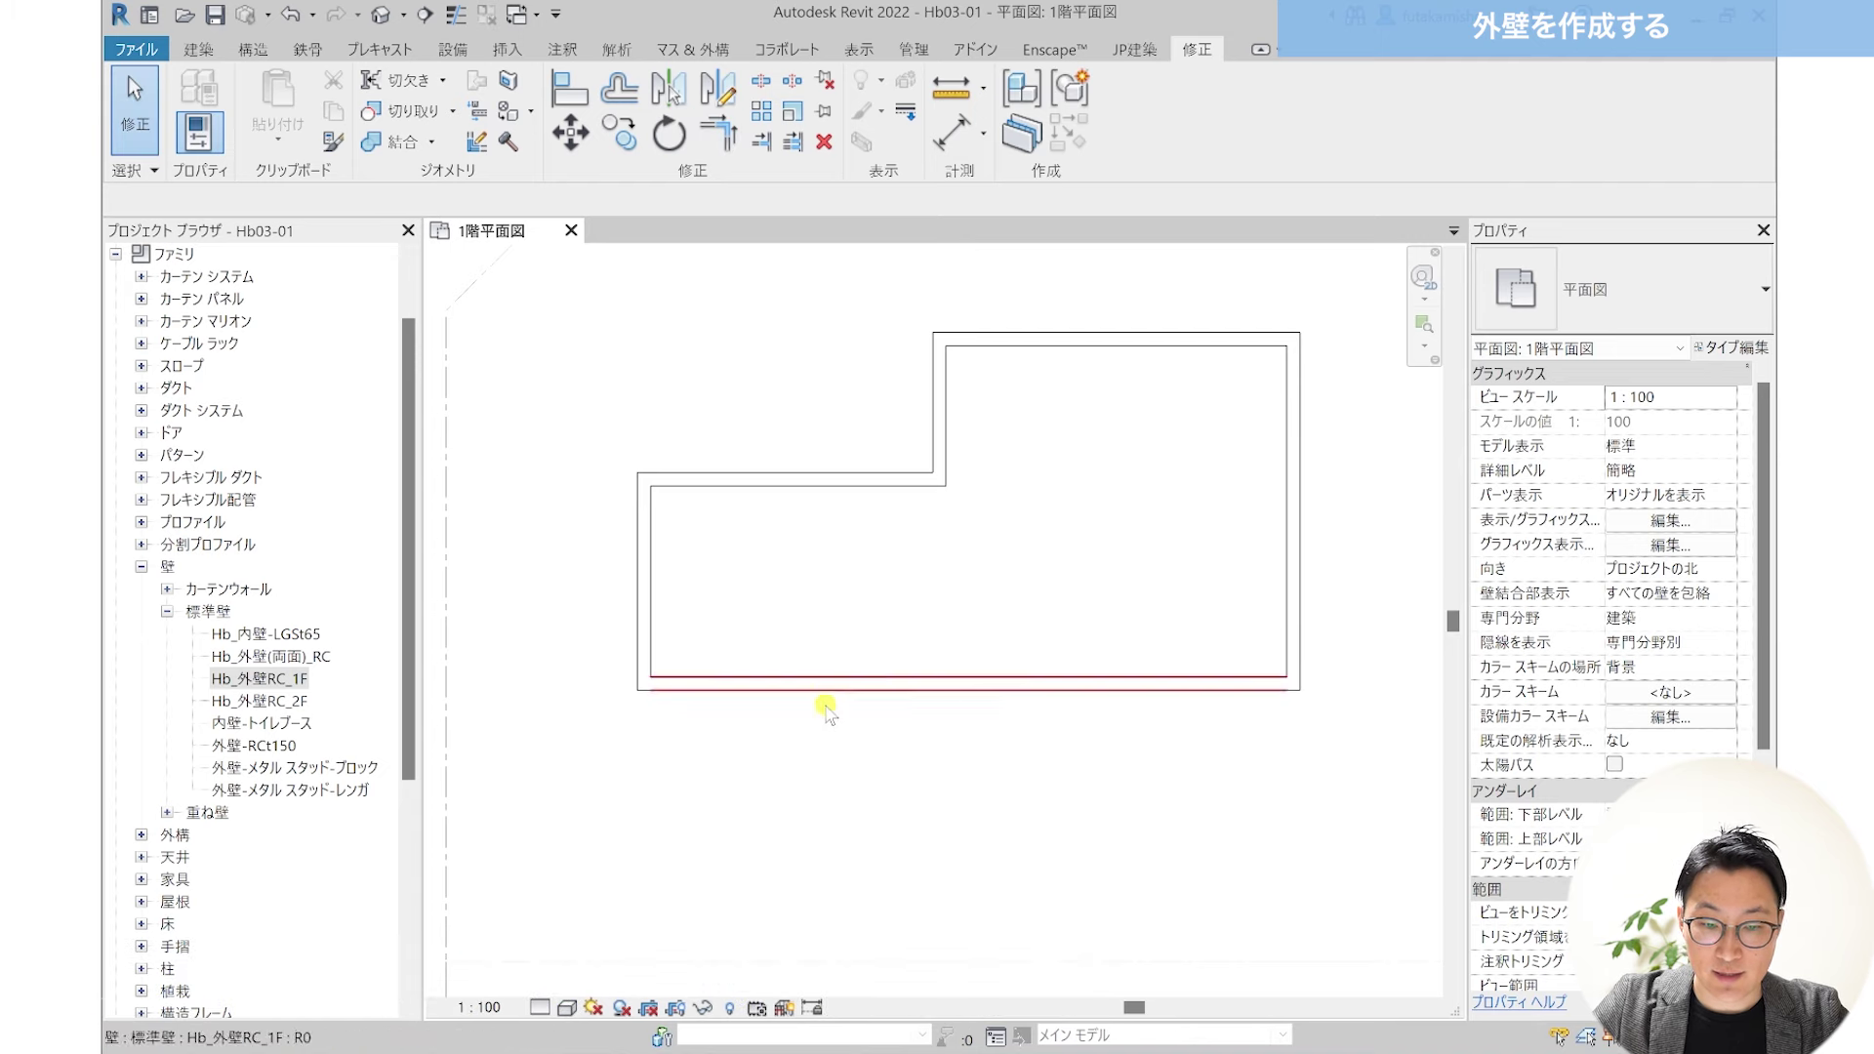
# Step: Select the imported site boundary 敷地データ.dxf to check how the building sits within it, and clear the selection
pyautogui.scroll(-1, 824, 703)
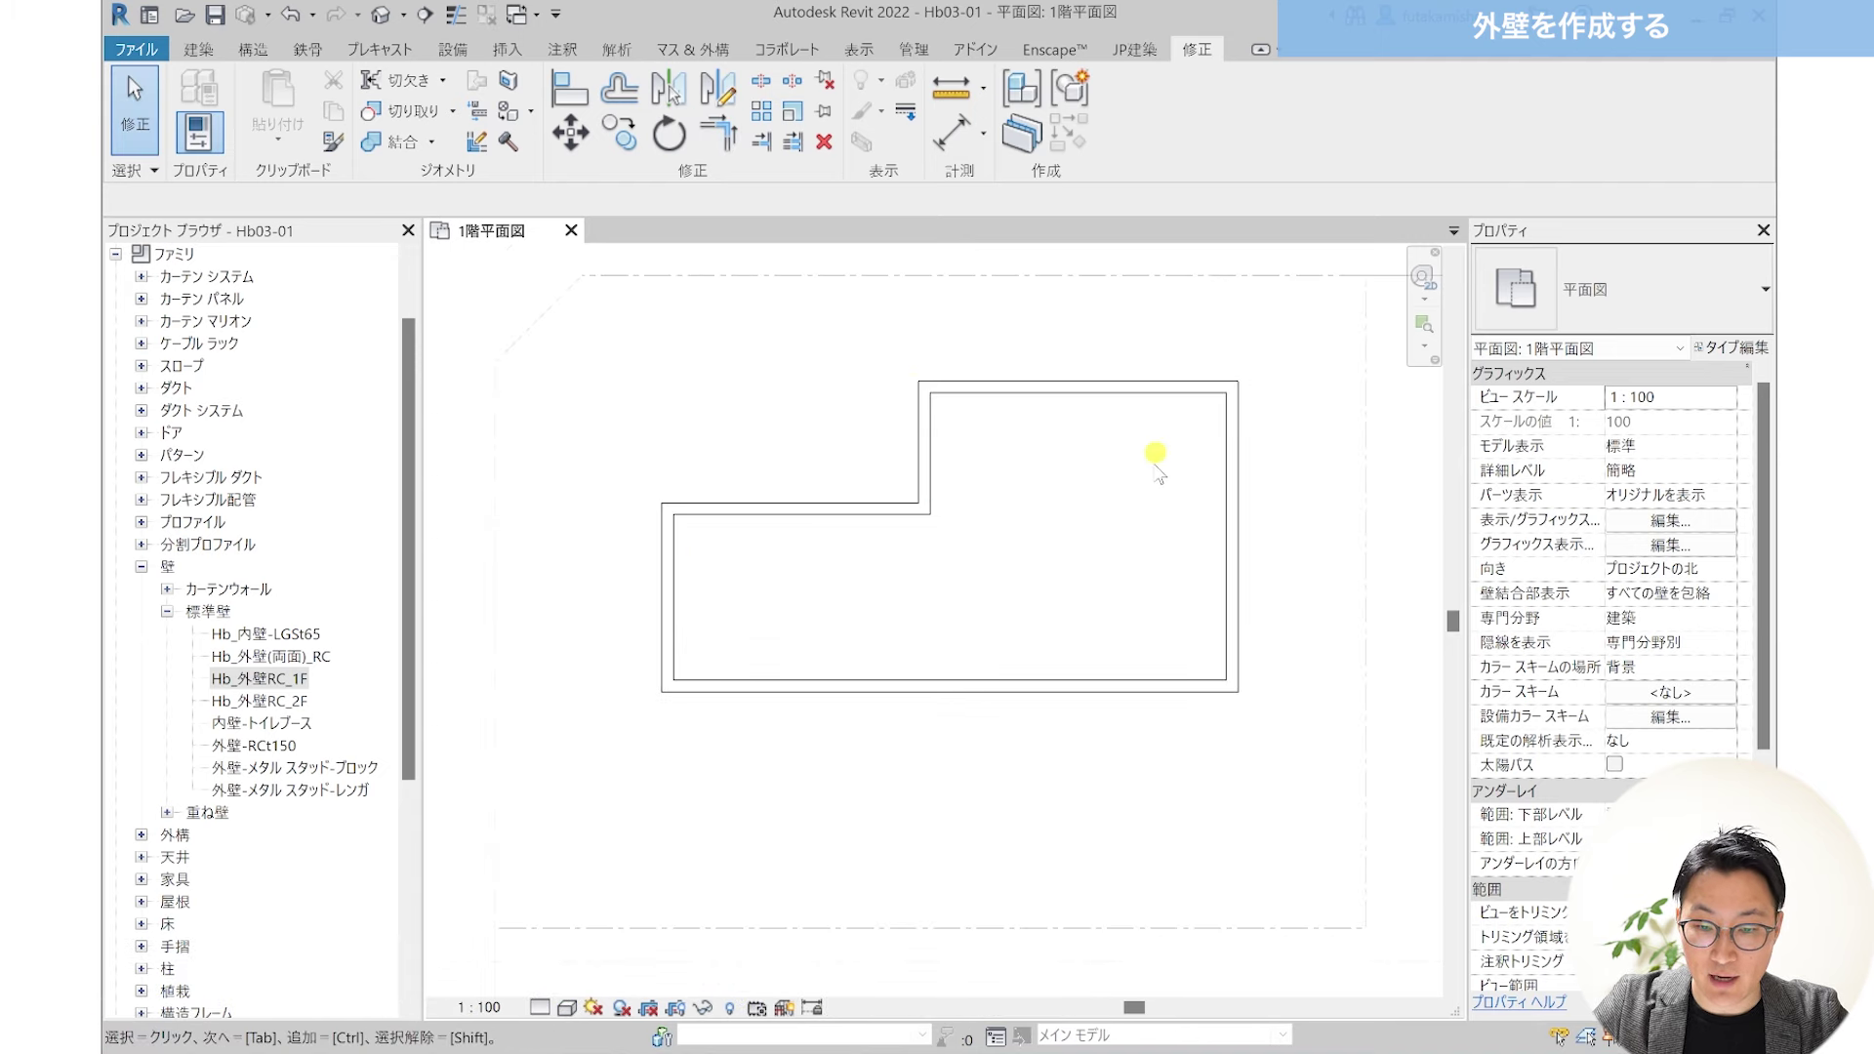
pyautogui.moveTo(1115, 558); pyautogui.dragTo(1107, 635, button='middle')
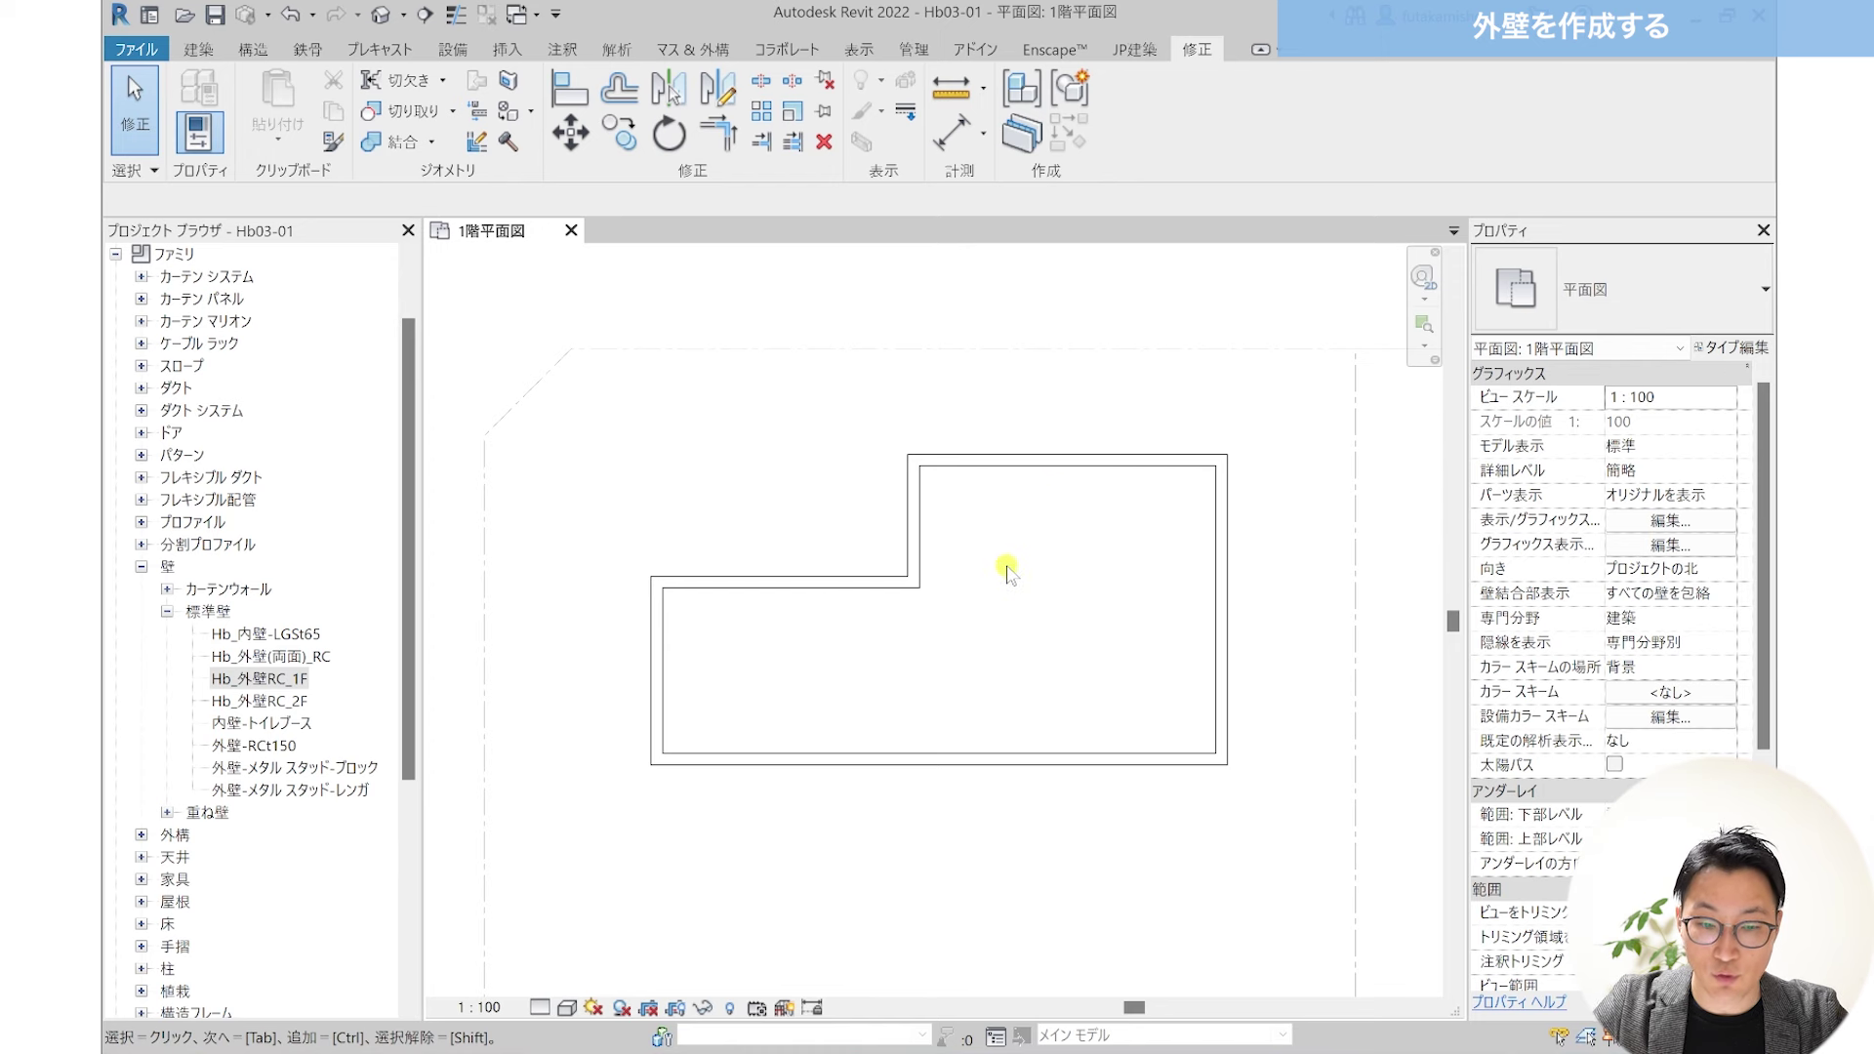
pyautogui.click(485, 505)
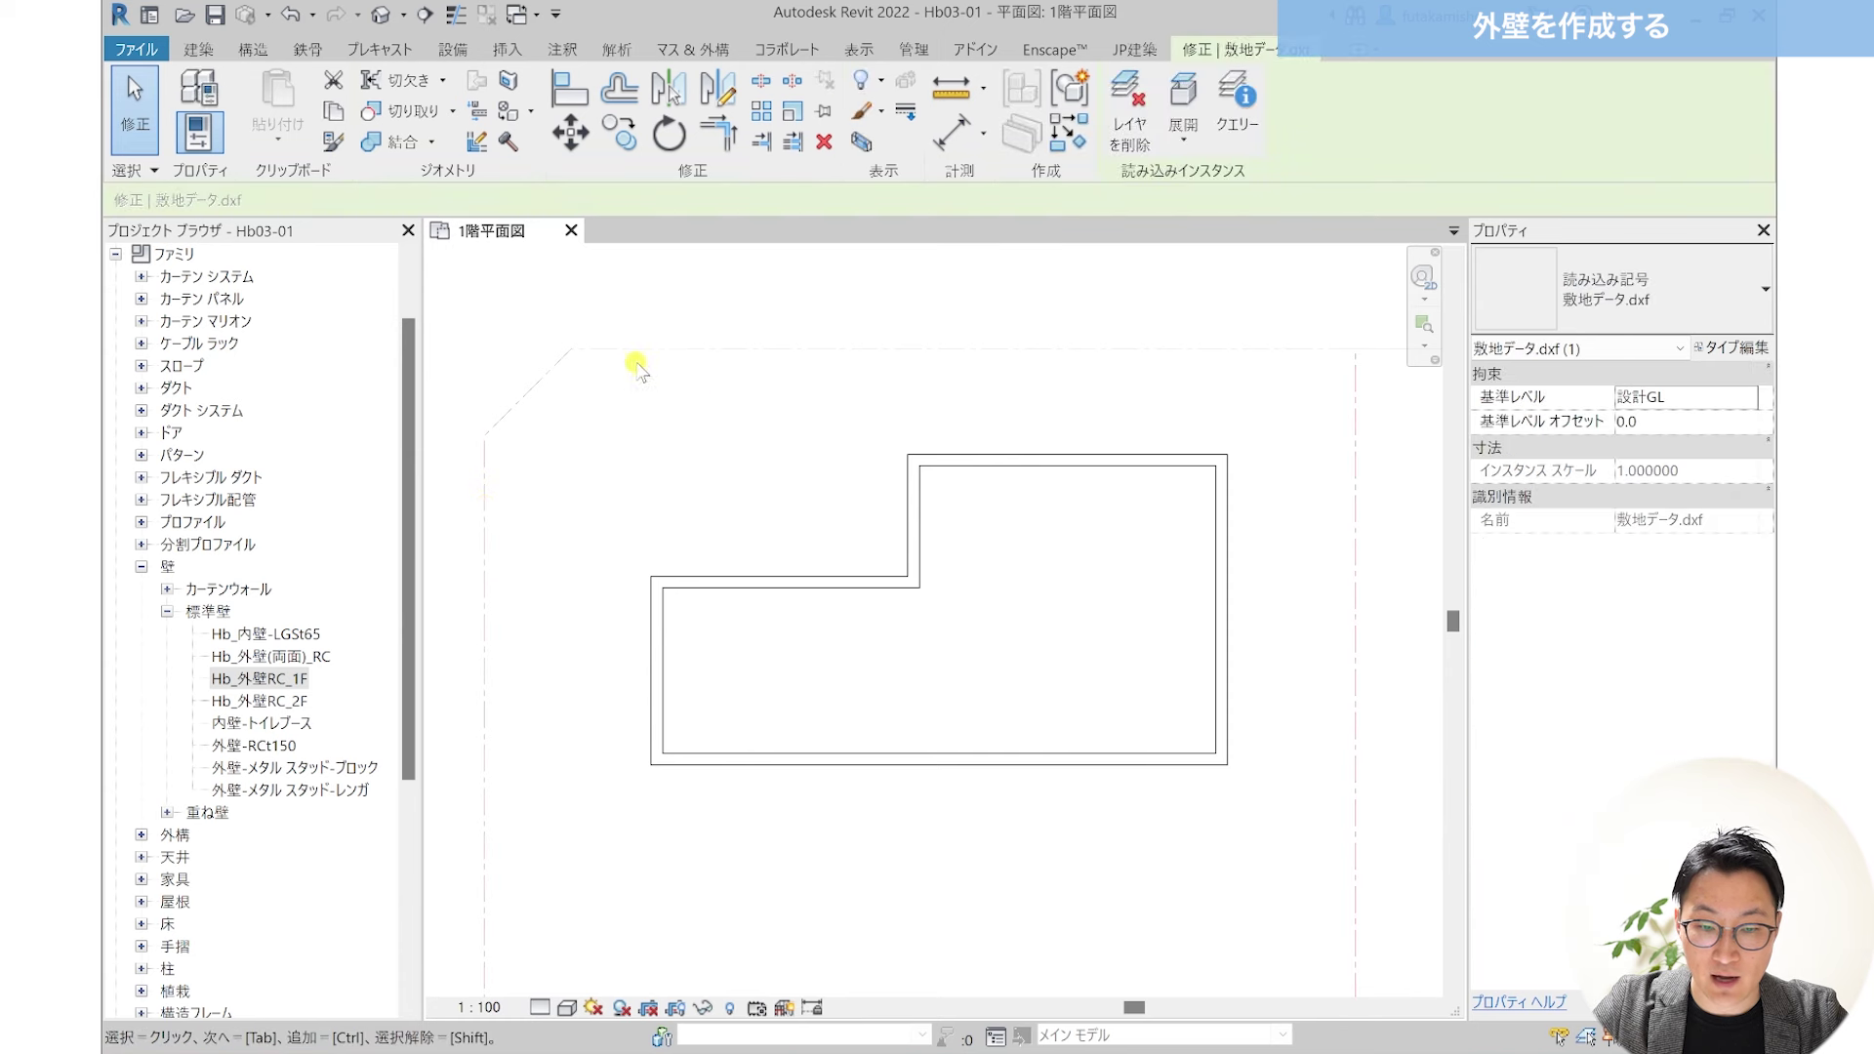
pyautogui.scroll(-1, 912, 371)
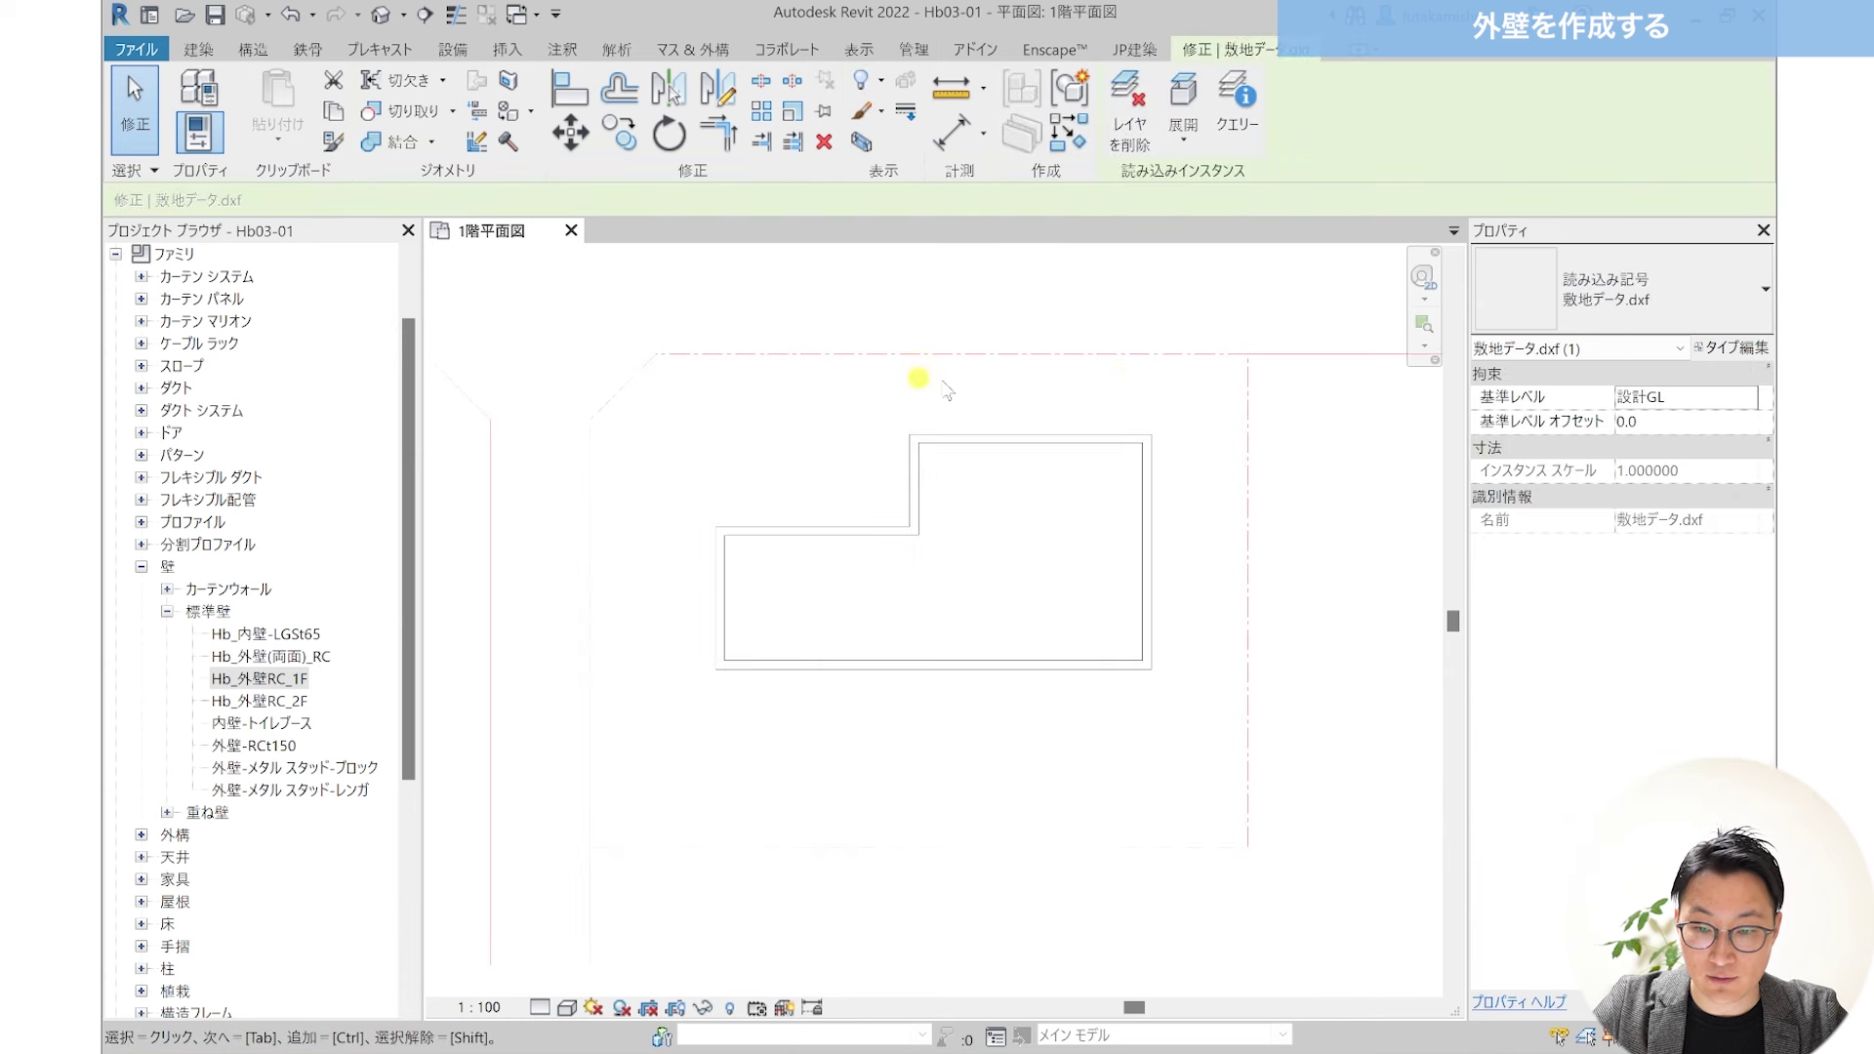
pyautogui.click(135, 107)
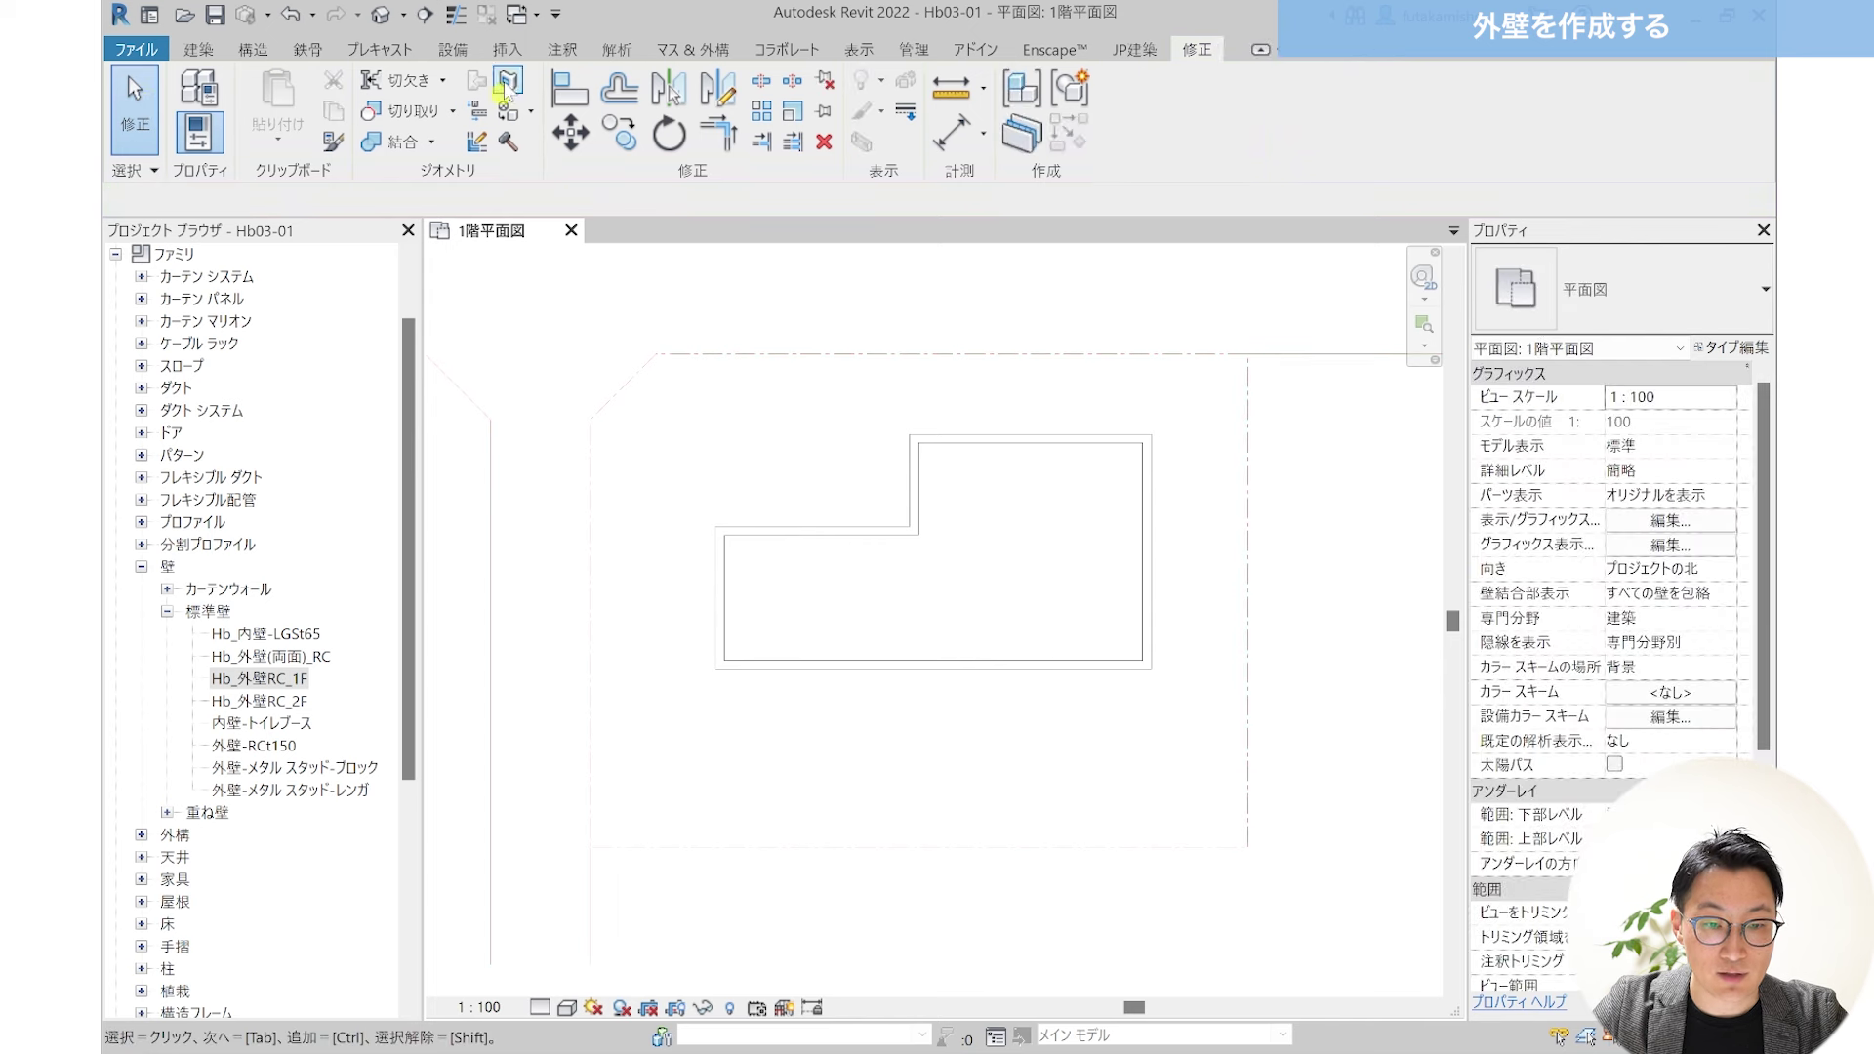
# Step: Place an aligned horizontal dimension string above the building, from the left site boundary through the three vertical walls' core centres (躯体芯) to the right boundary
pyautogui.click(564, 50)
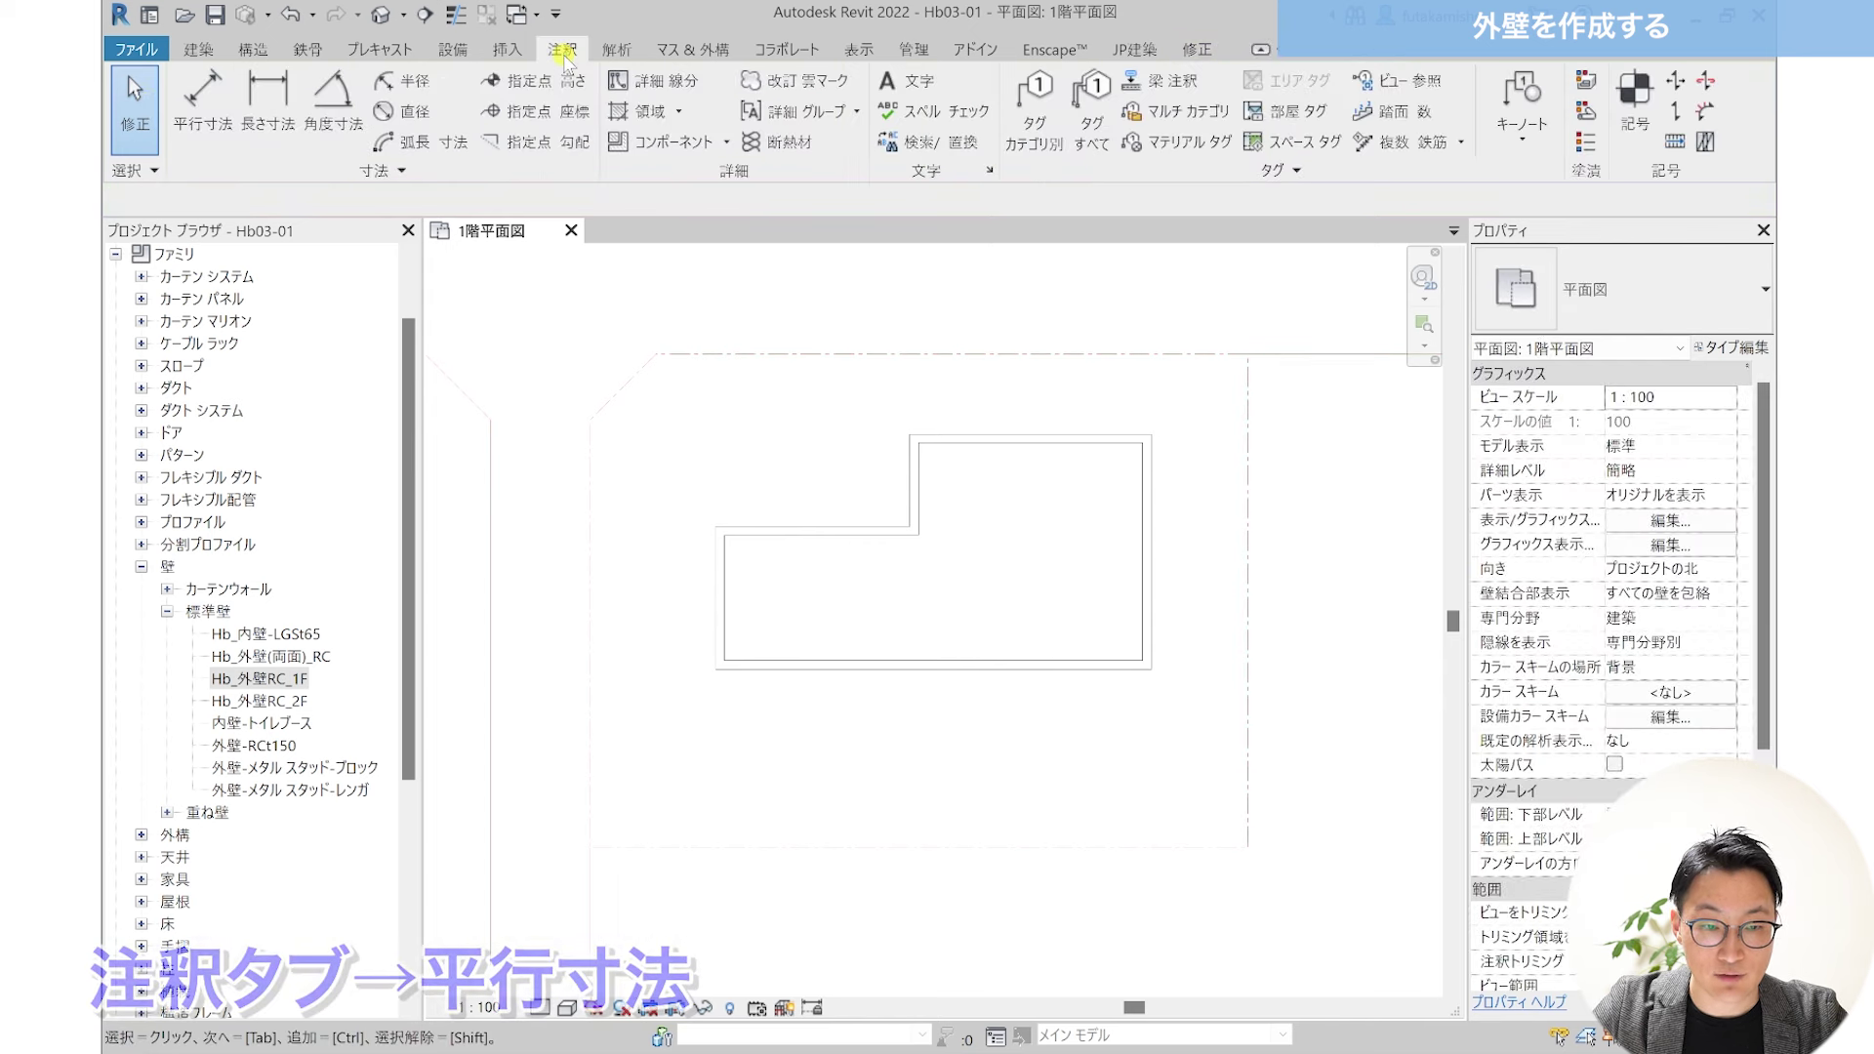
pyautogui.click(219, 139)
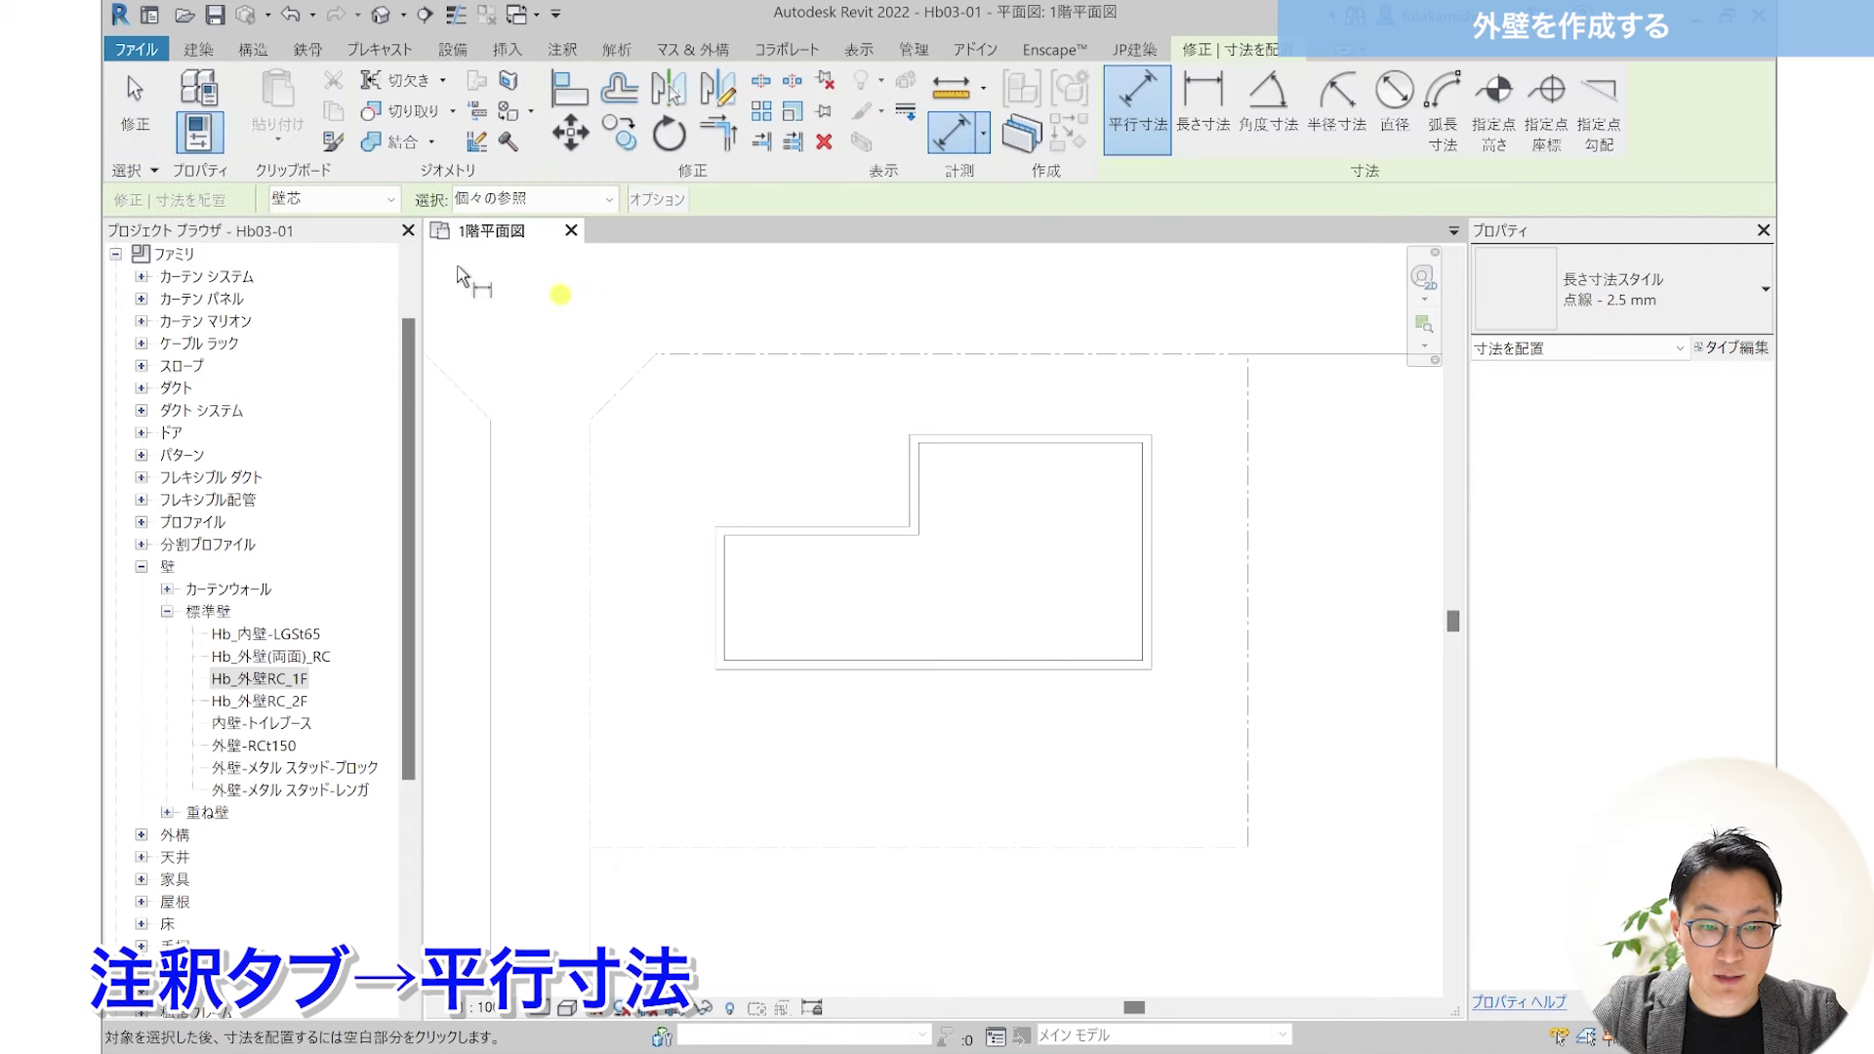
pyautogui.click(304, 201)
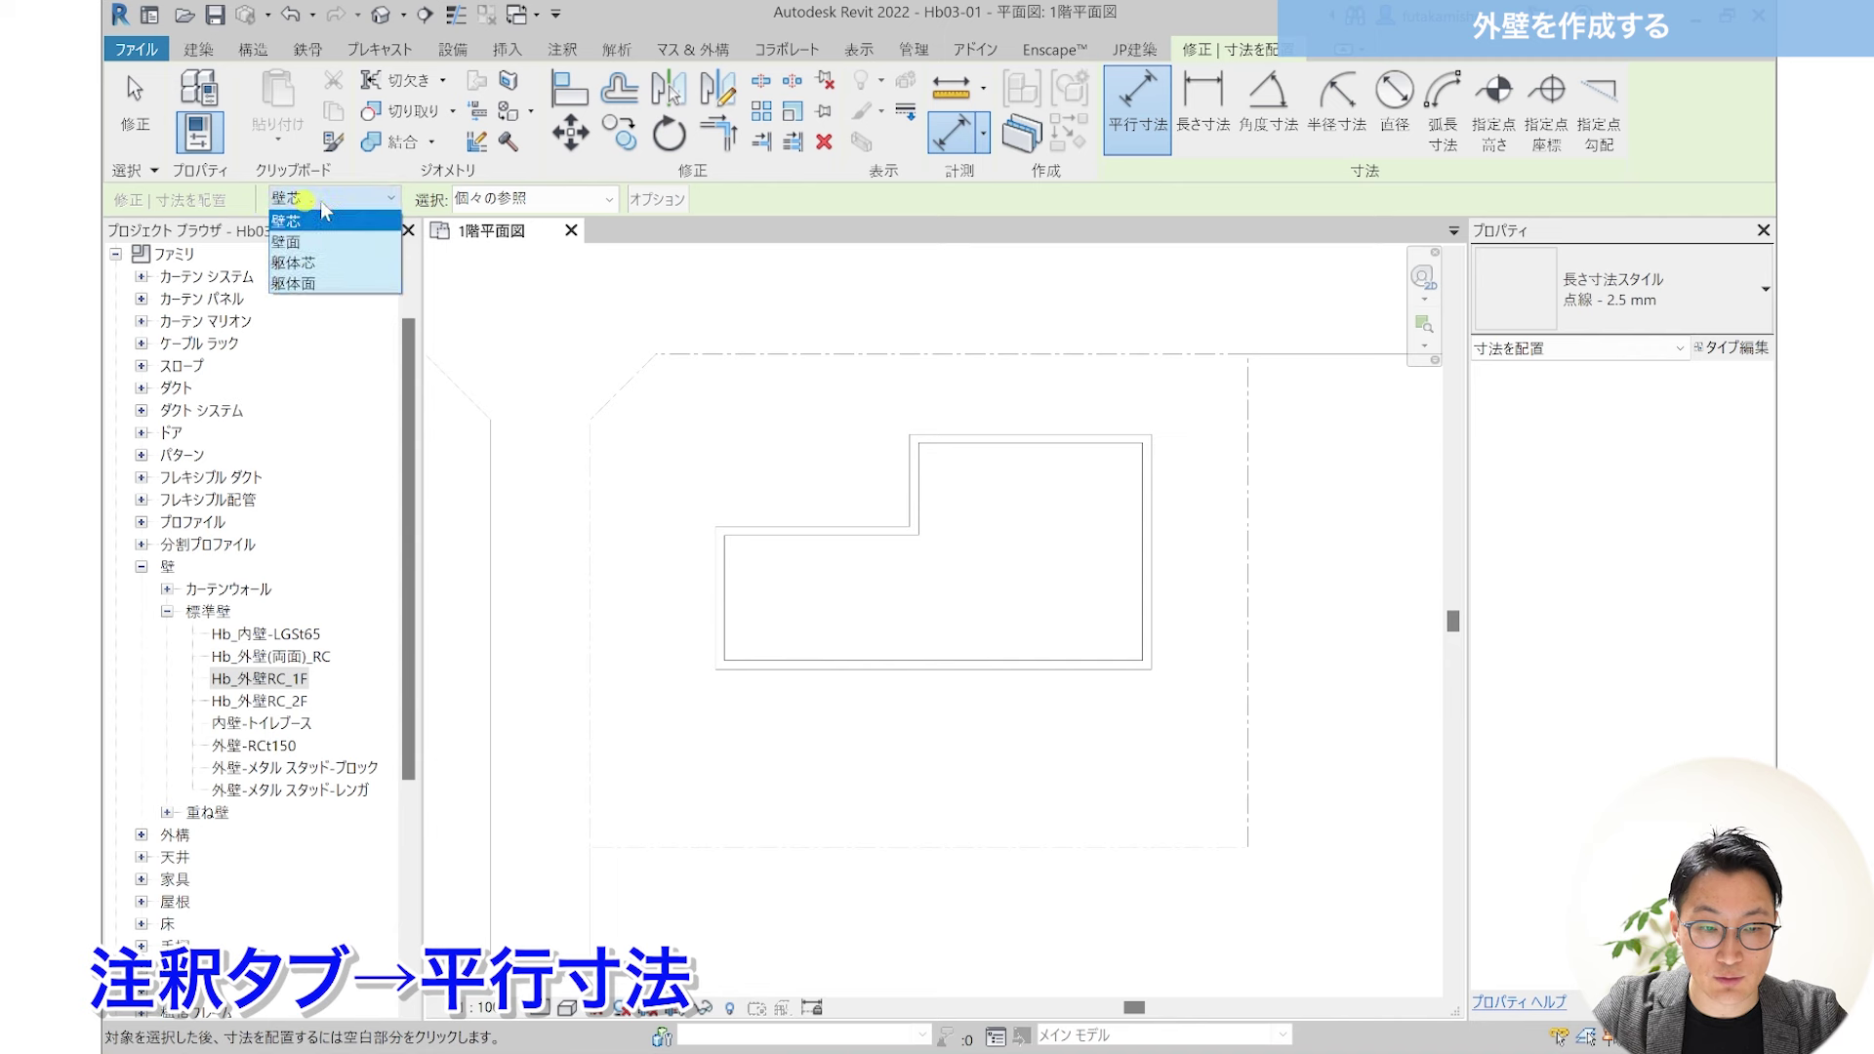
pyautogui.click(329, 263)
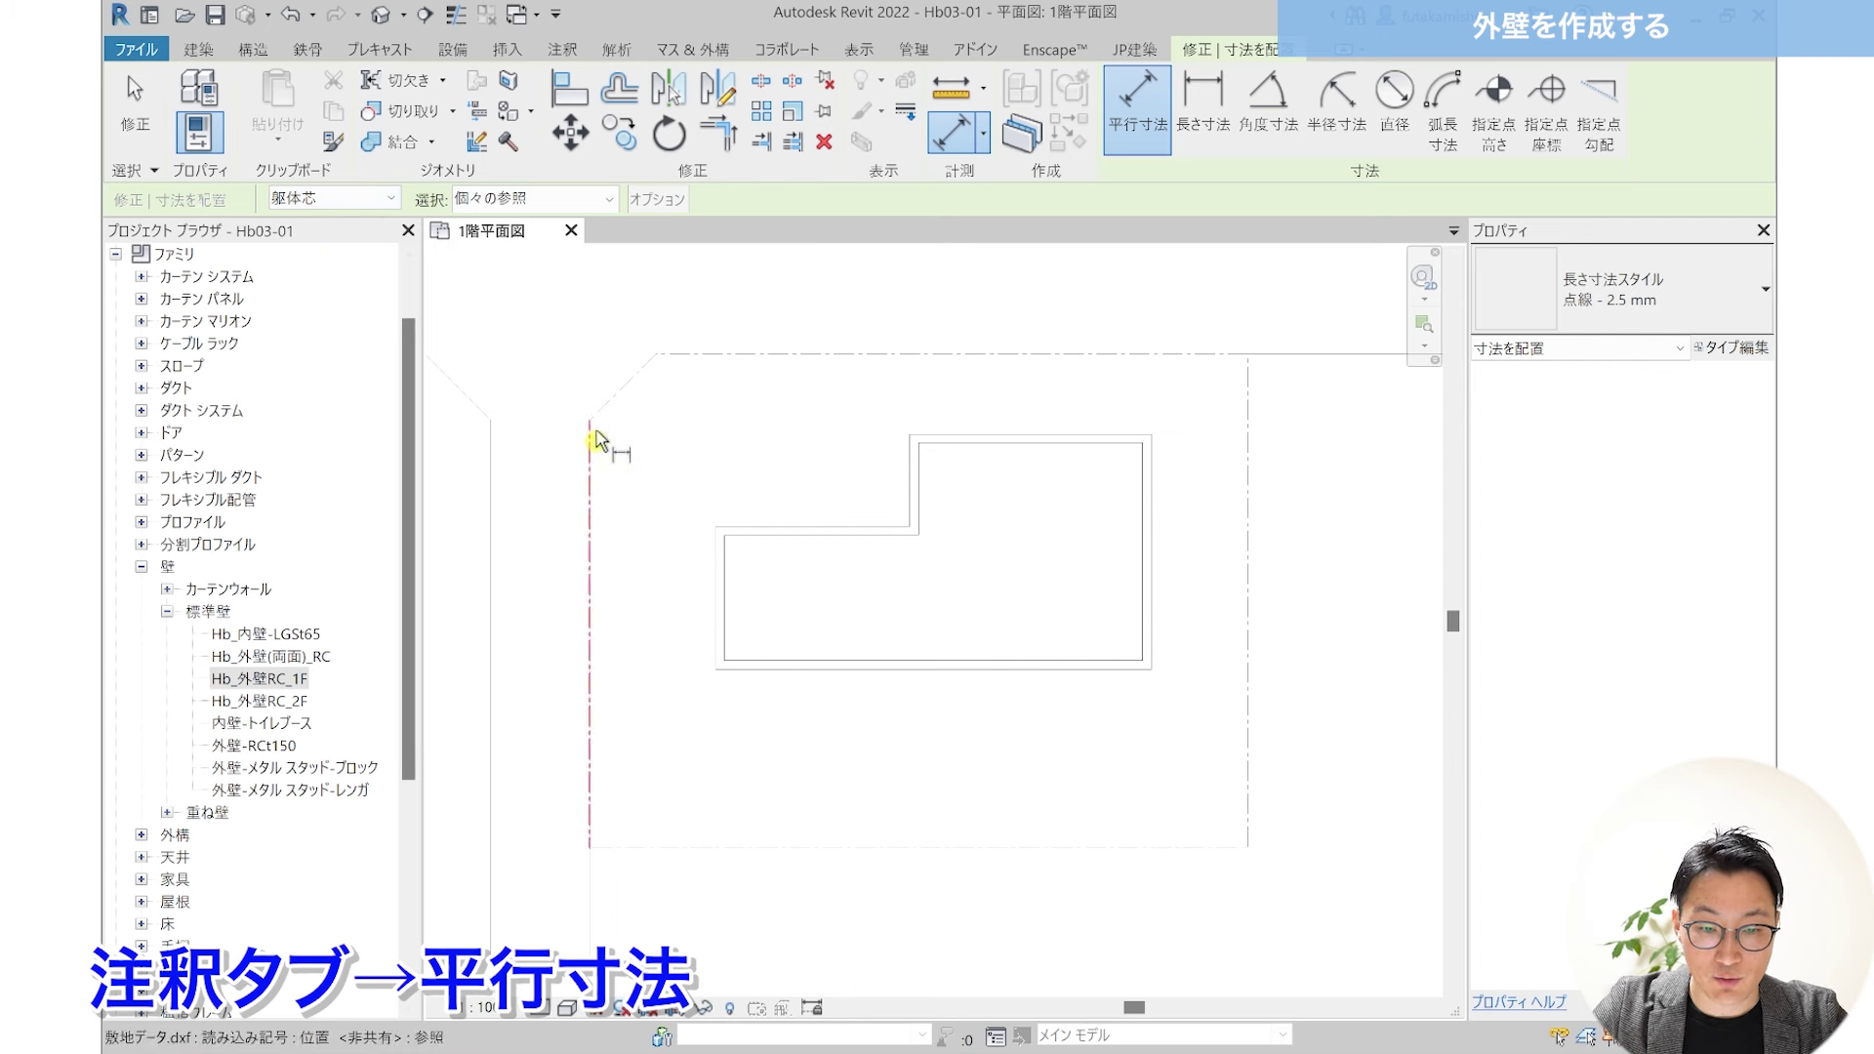
pyautogui.click(589, 510)
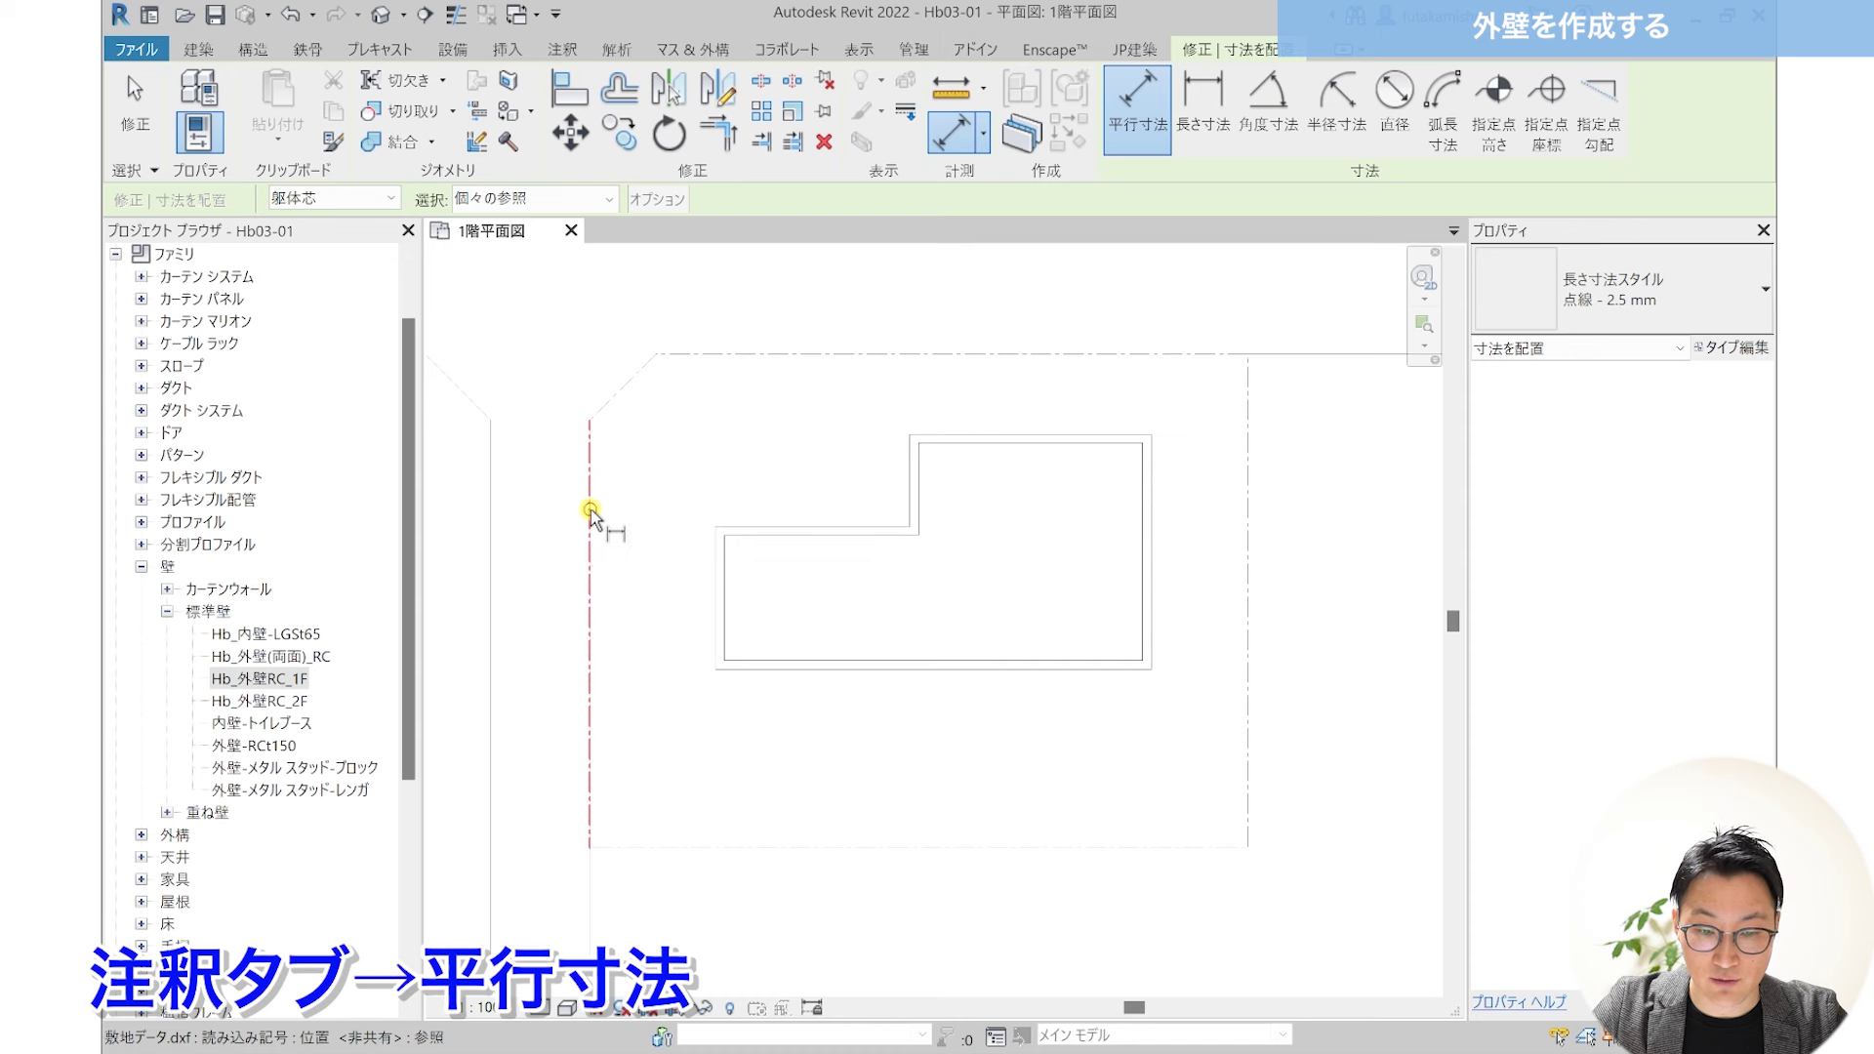
pyautogui.scroll(2, 705, 582)
pyautogui.click(723, 583)
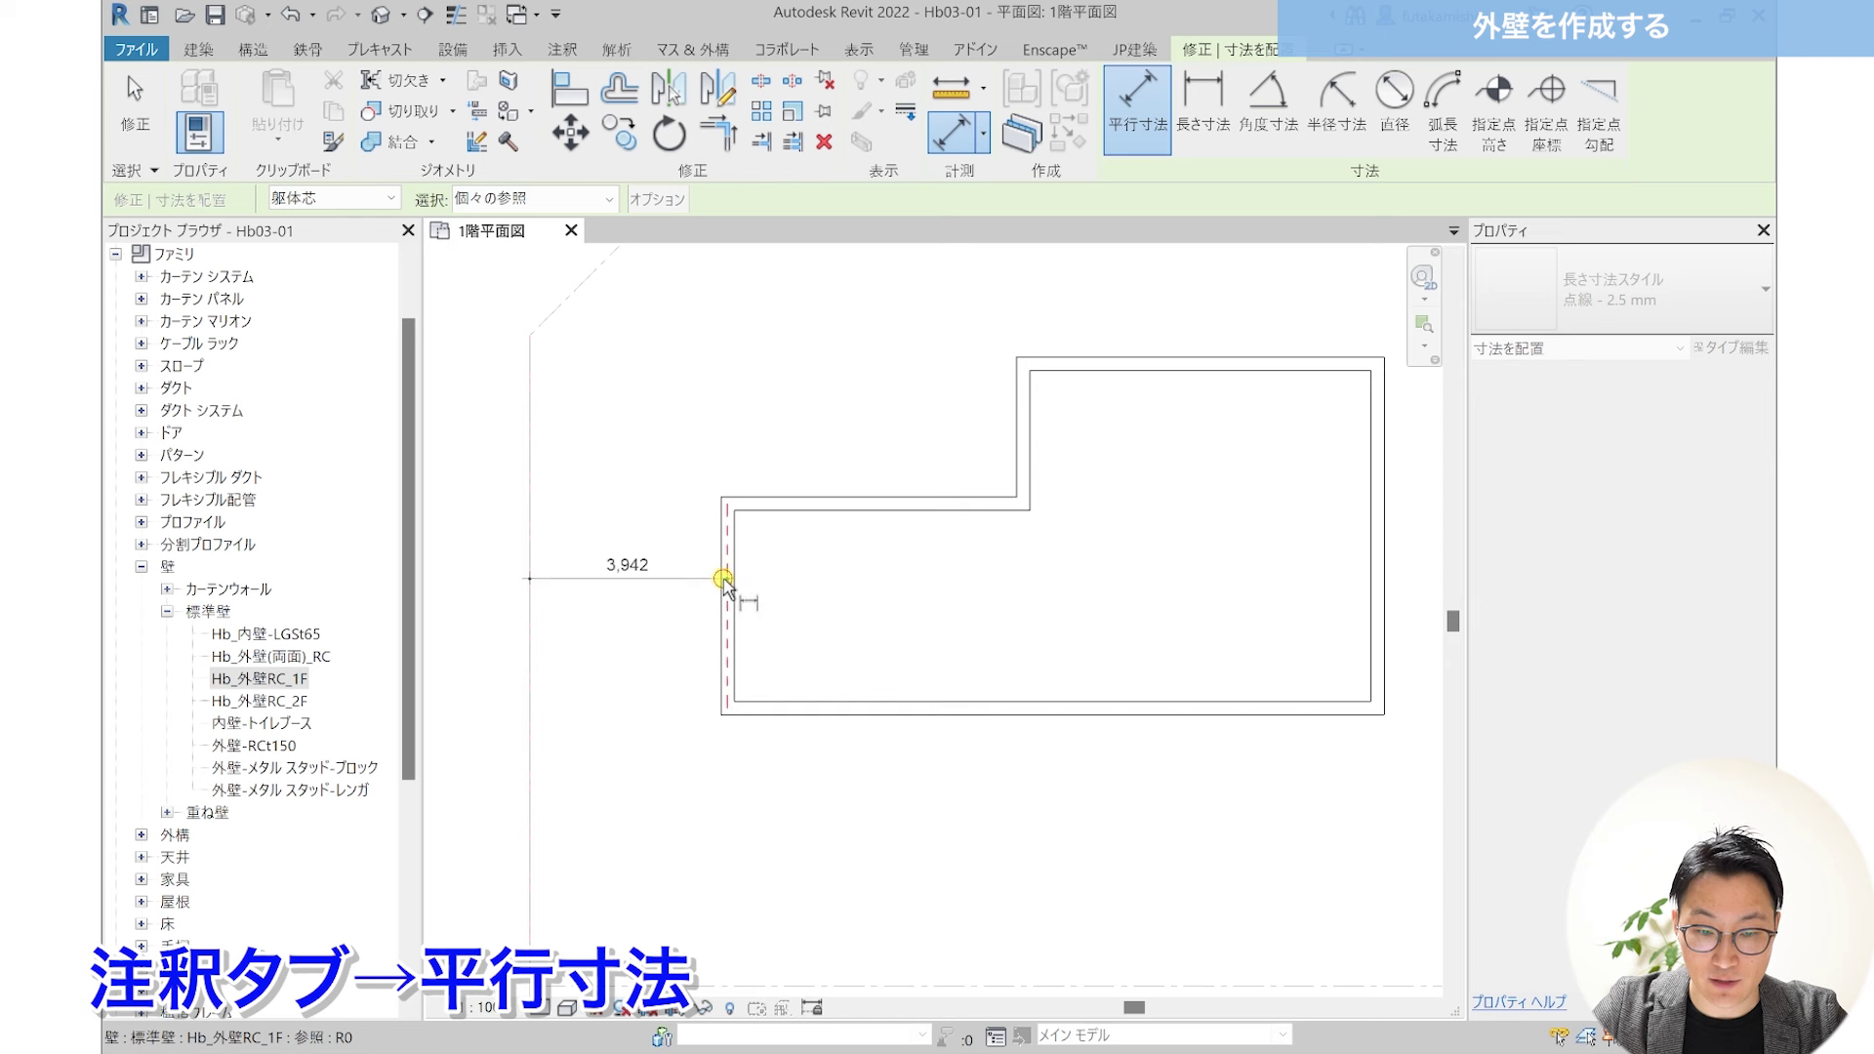
pyautogui.click(1021, 457)
pyautogui.click(1378, 466)
pyautogui.moveTo(1239, 504); pyautogui.dragTo(869, 523, button='middle')
pyautogui.scroll(-1, 1049, 515)
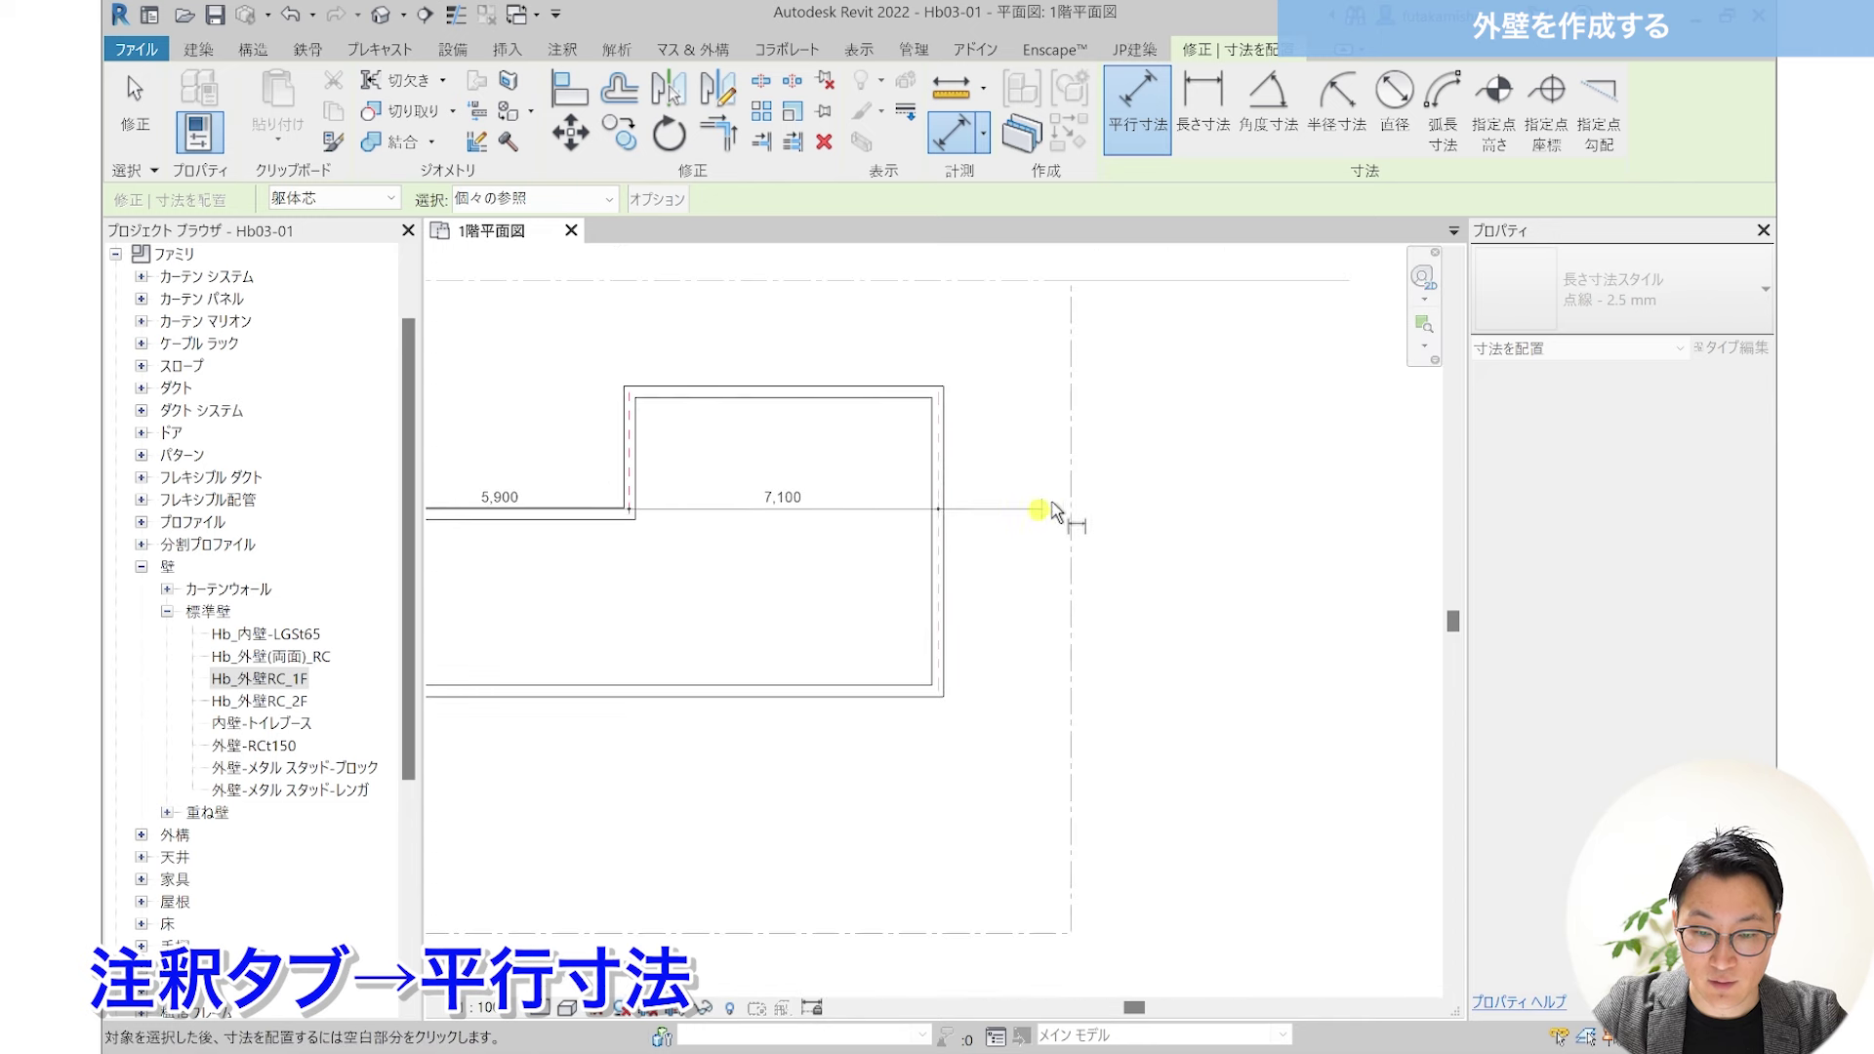
pyautogui.click(1052, 514)
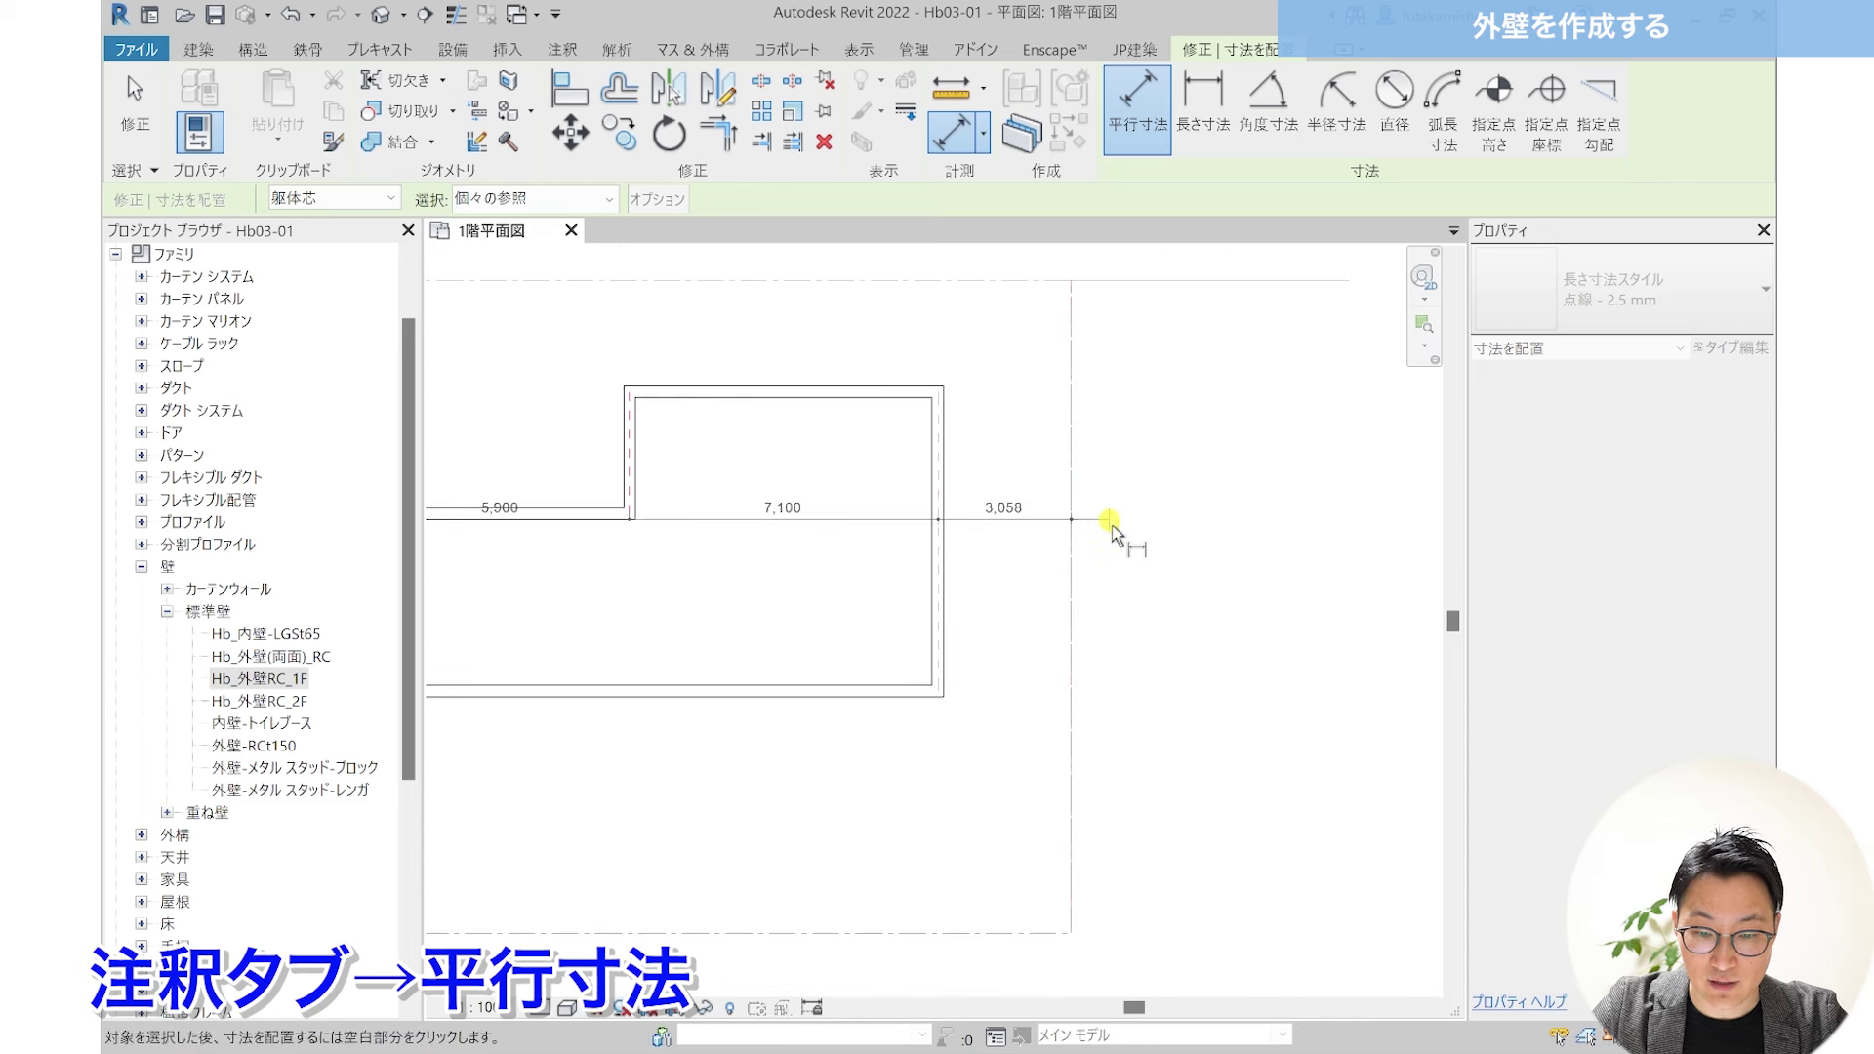
pyautogui.scroll(-1, 1109, 524)
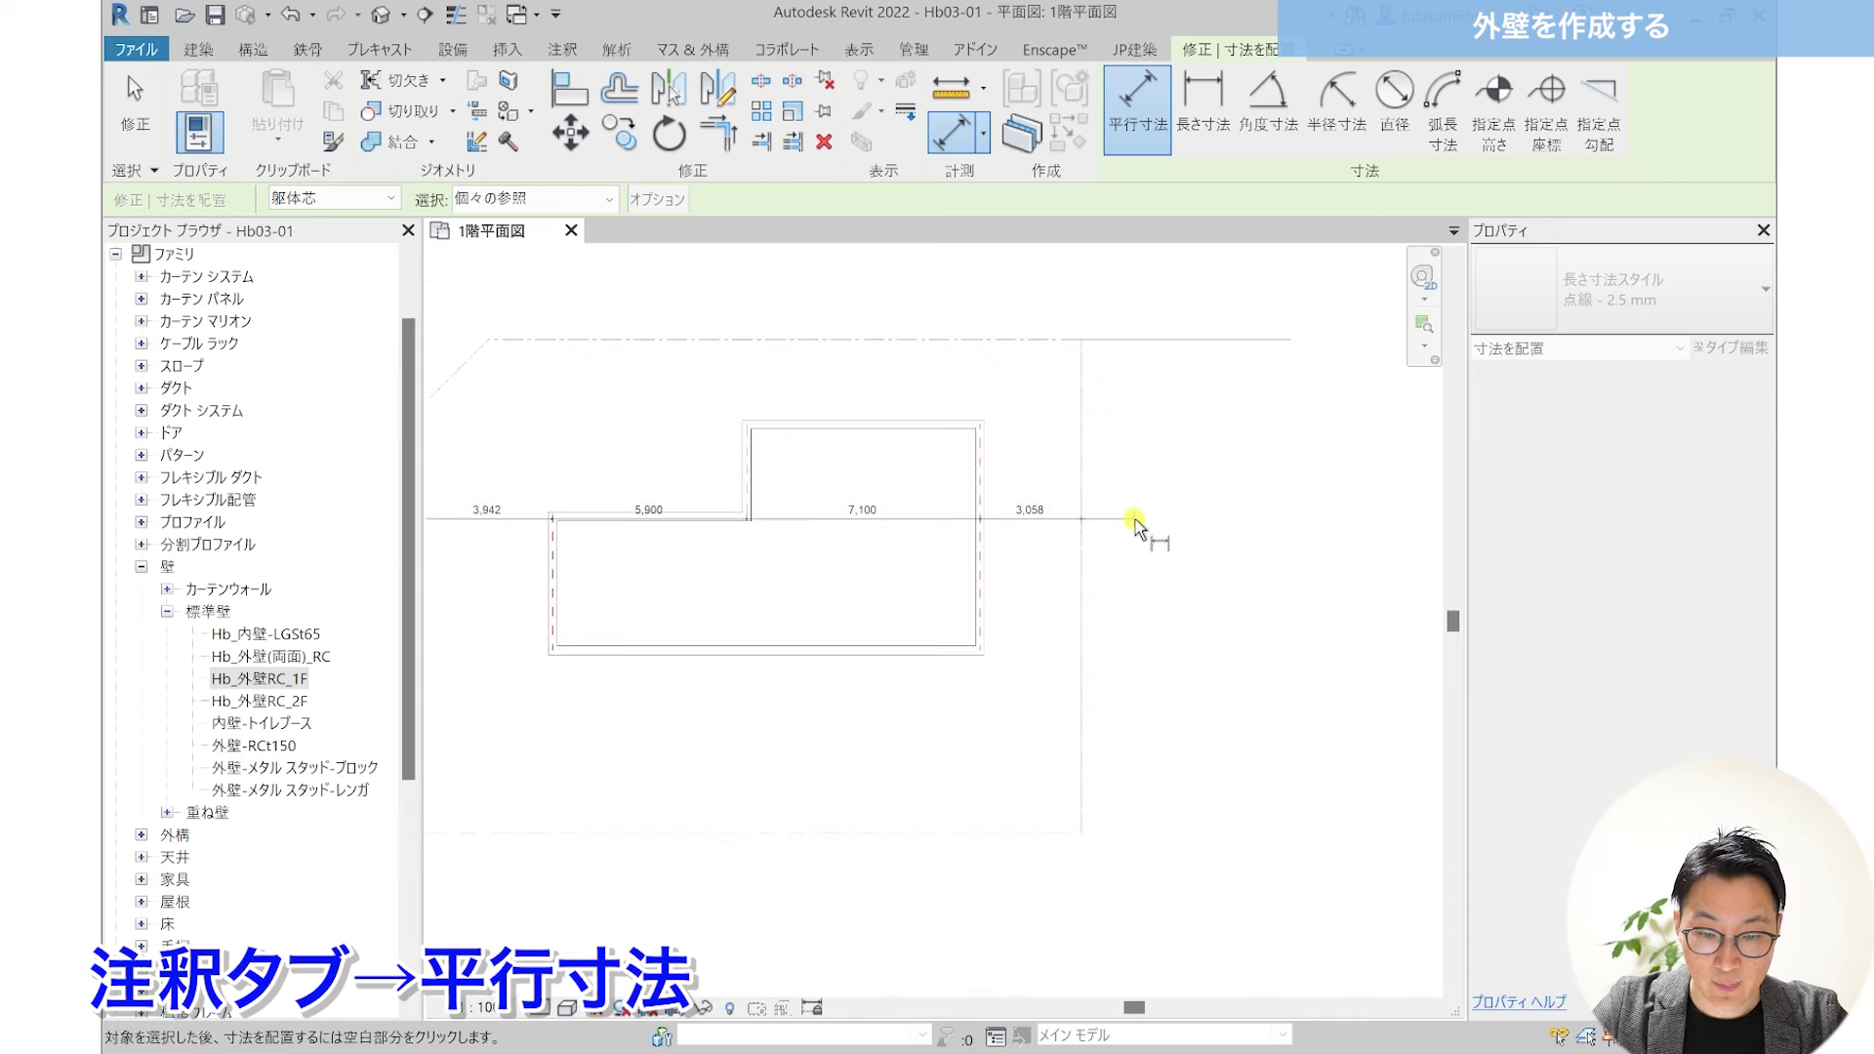
pyautogui.click(1201, 408)
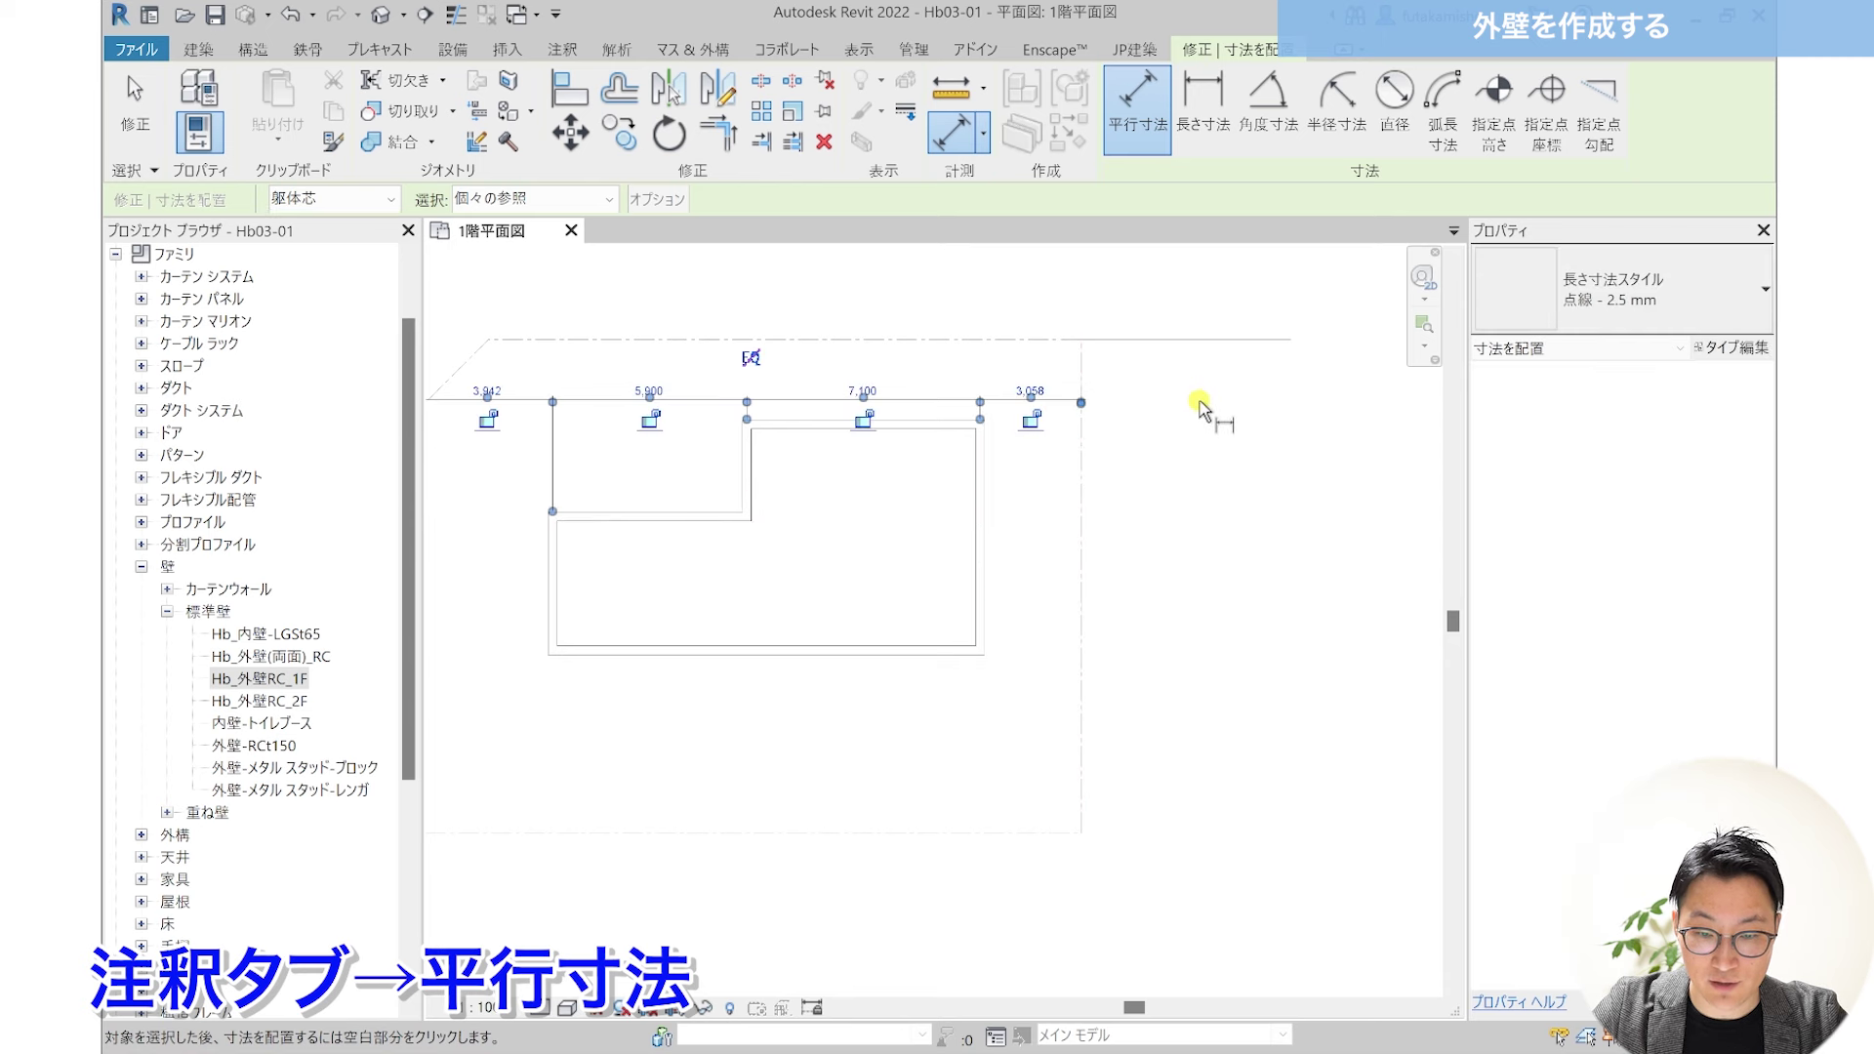
pyautogui.press('Escape')
pyautogui.press('Escape')
pyautogui.press('z')
pyautogui.press('f')
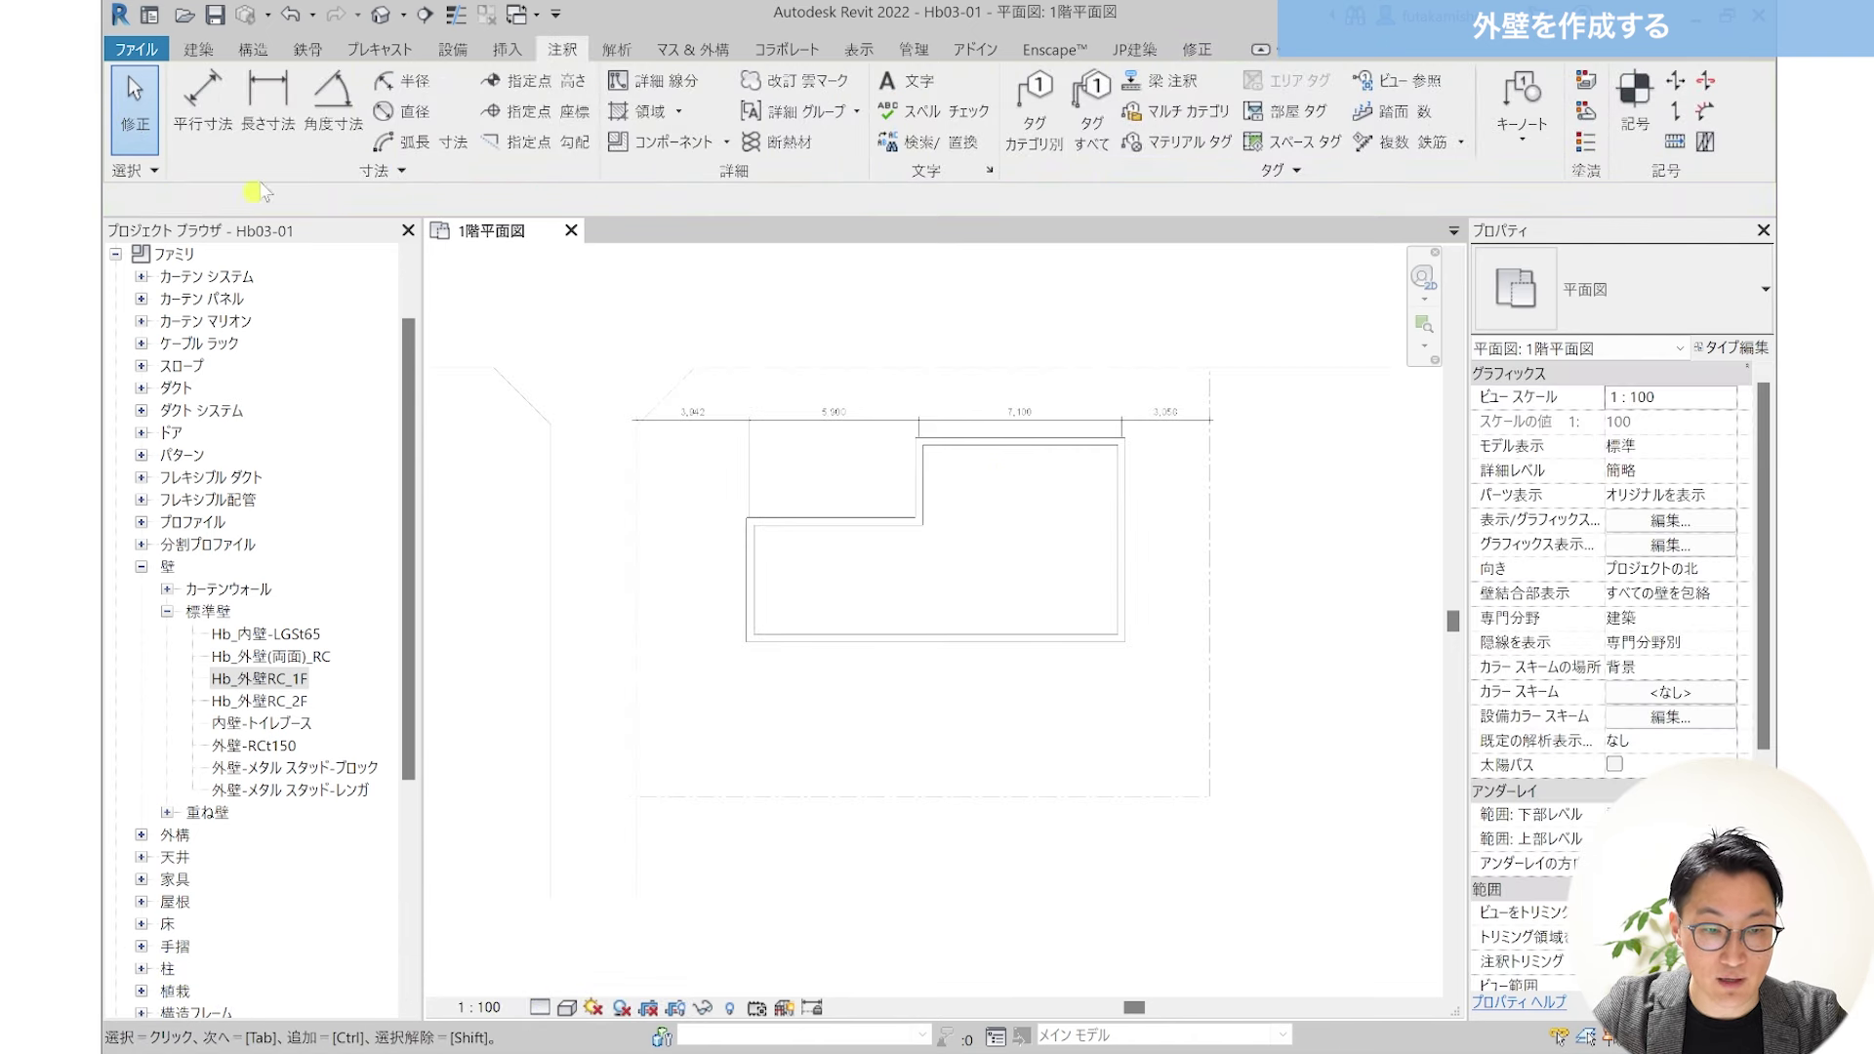
# Step: Place an aligned vertical dimension string beside the building, from the upper site boundary through the three horizontal walls' core centres (躯体芯) to the lower boundary
pyautogui.click(202, 102)
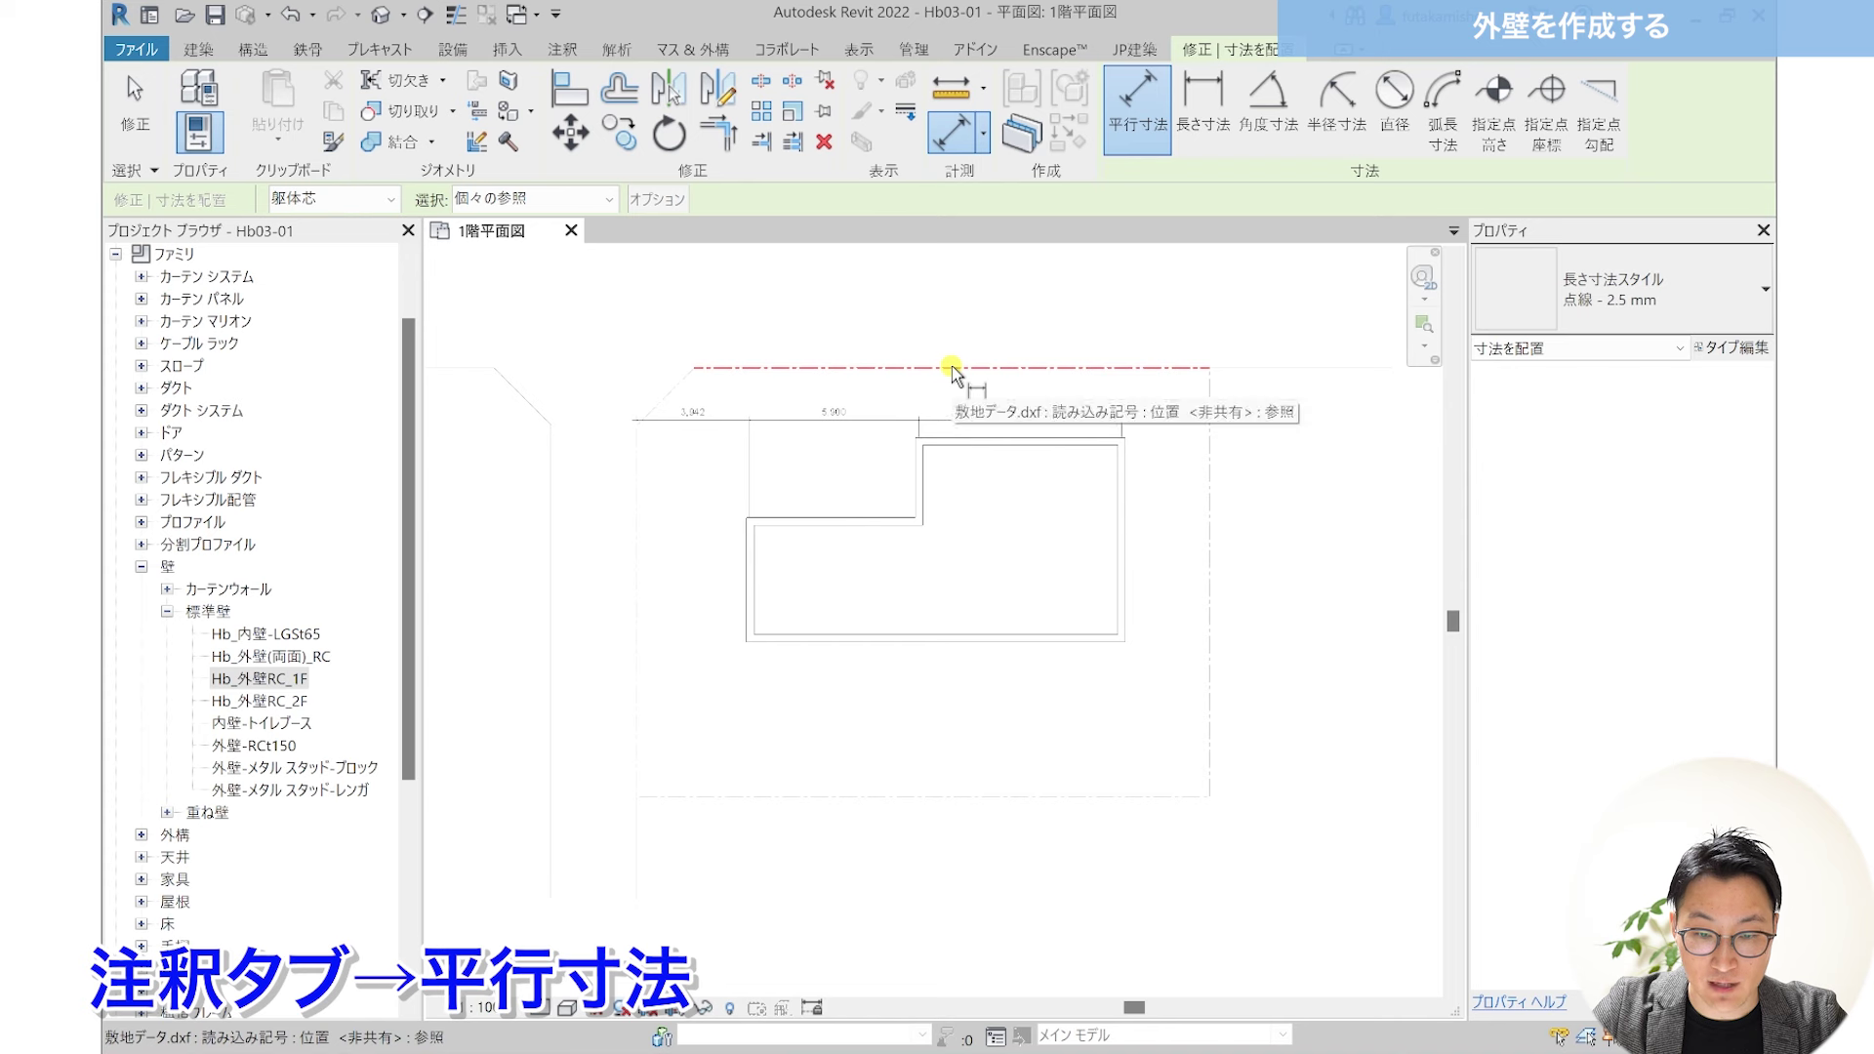
pyautogui.click(954, 370)
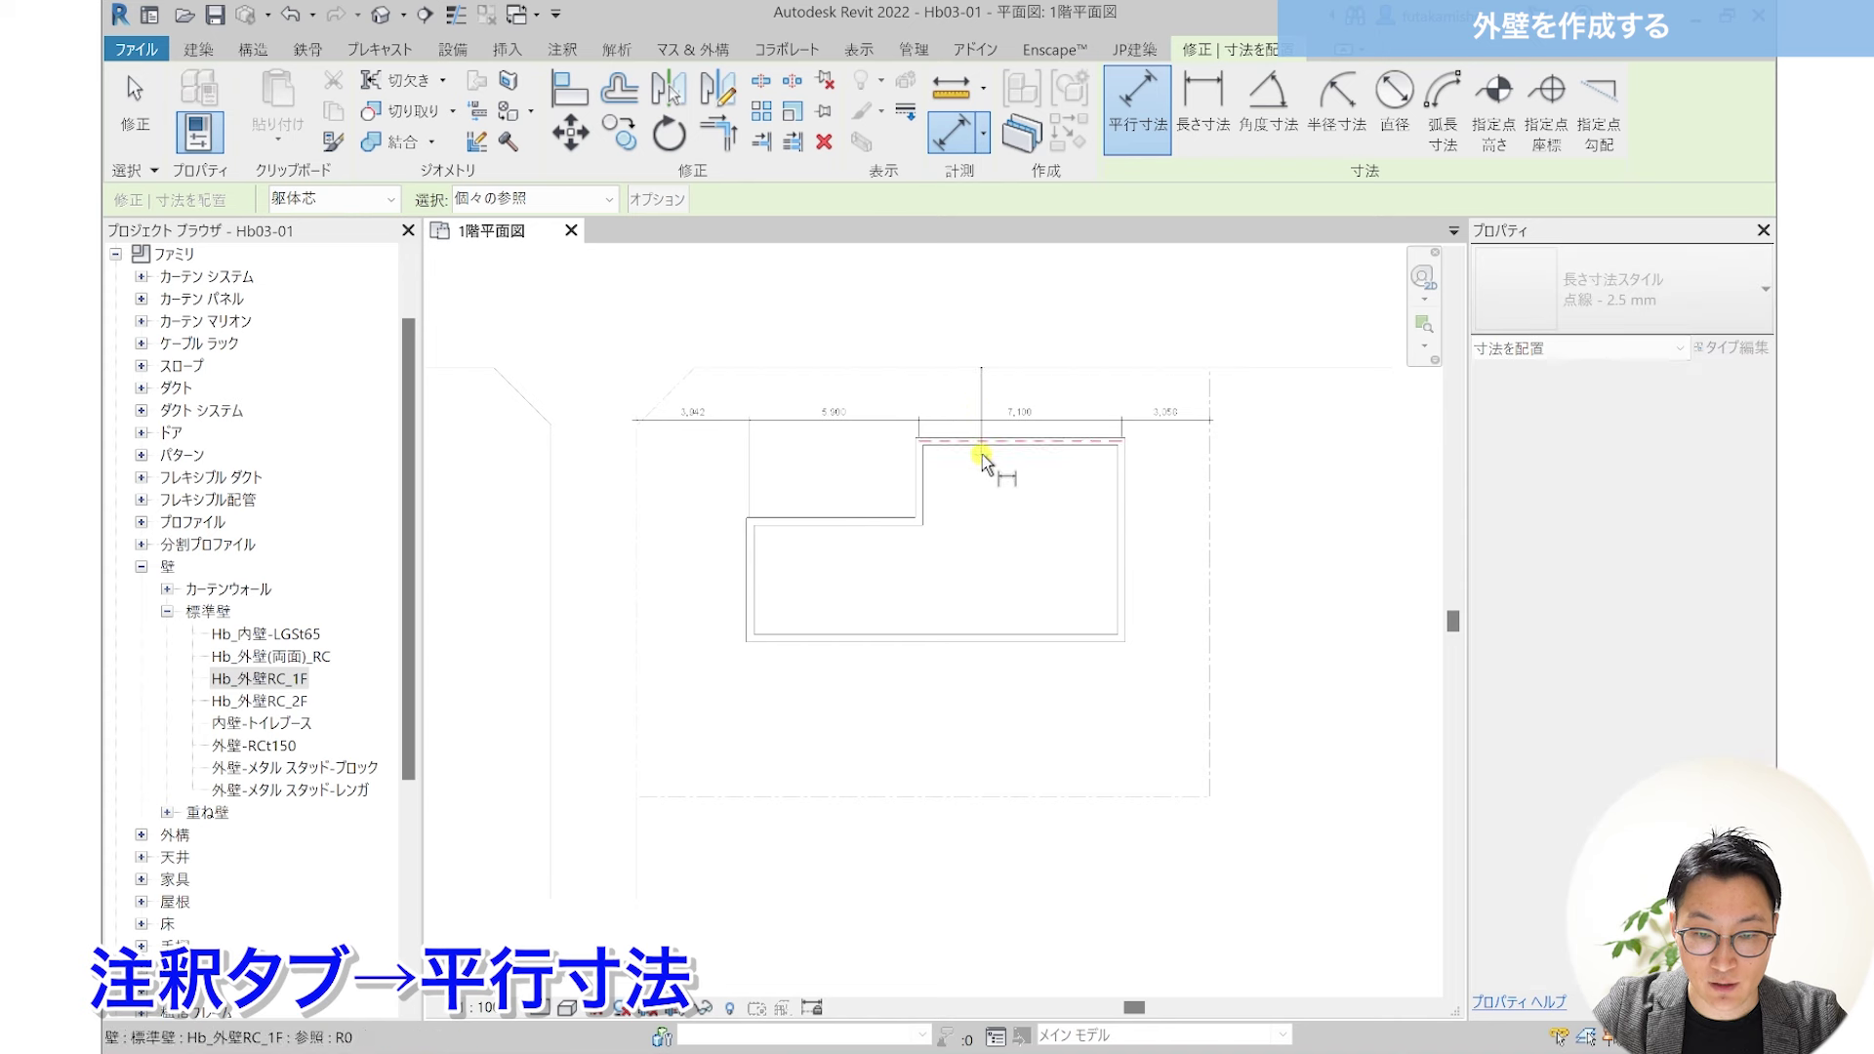
pyautogui.click(962, 483)
pyautogui.click(886, 523)
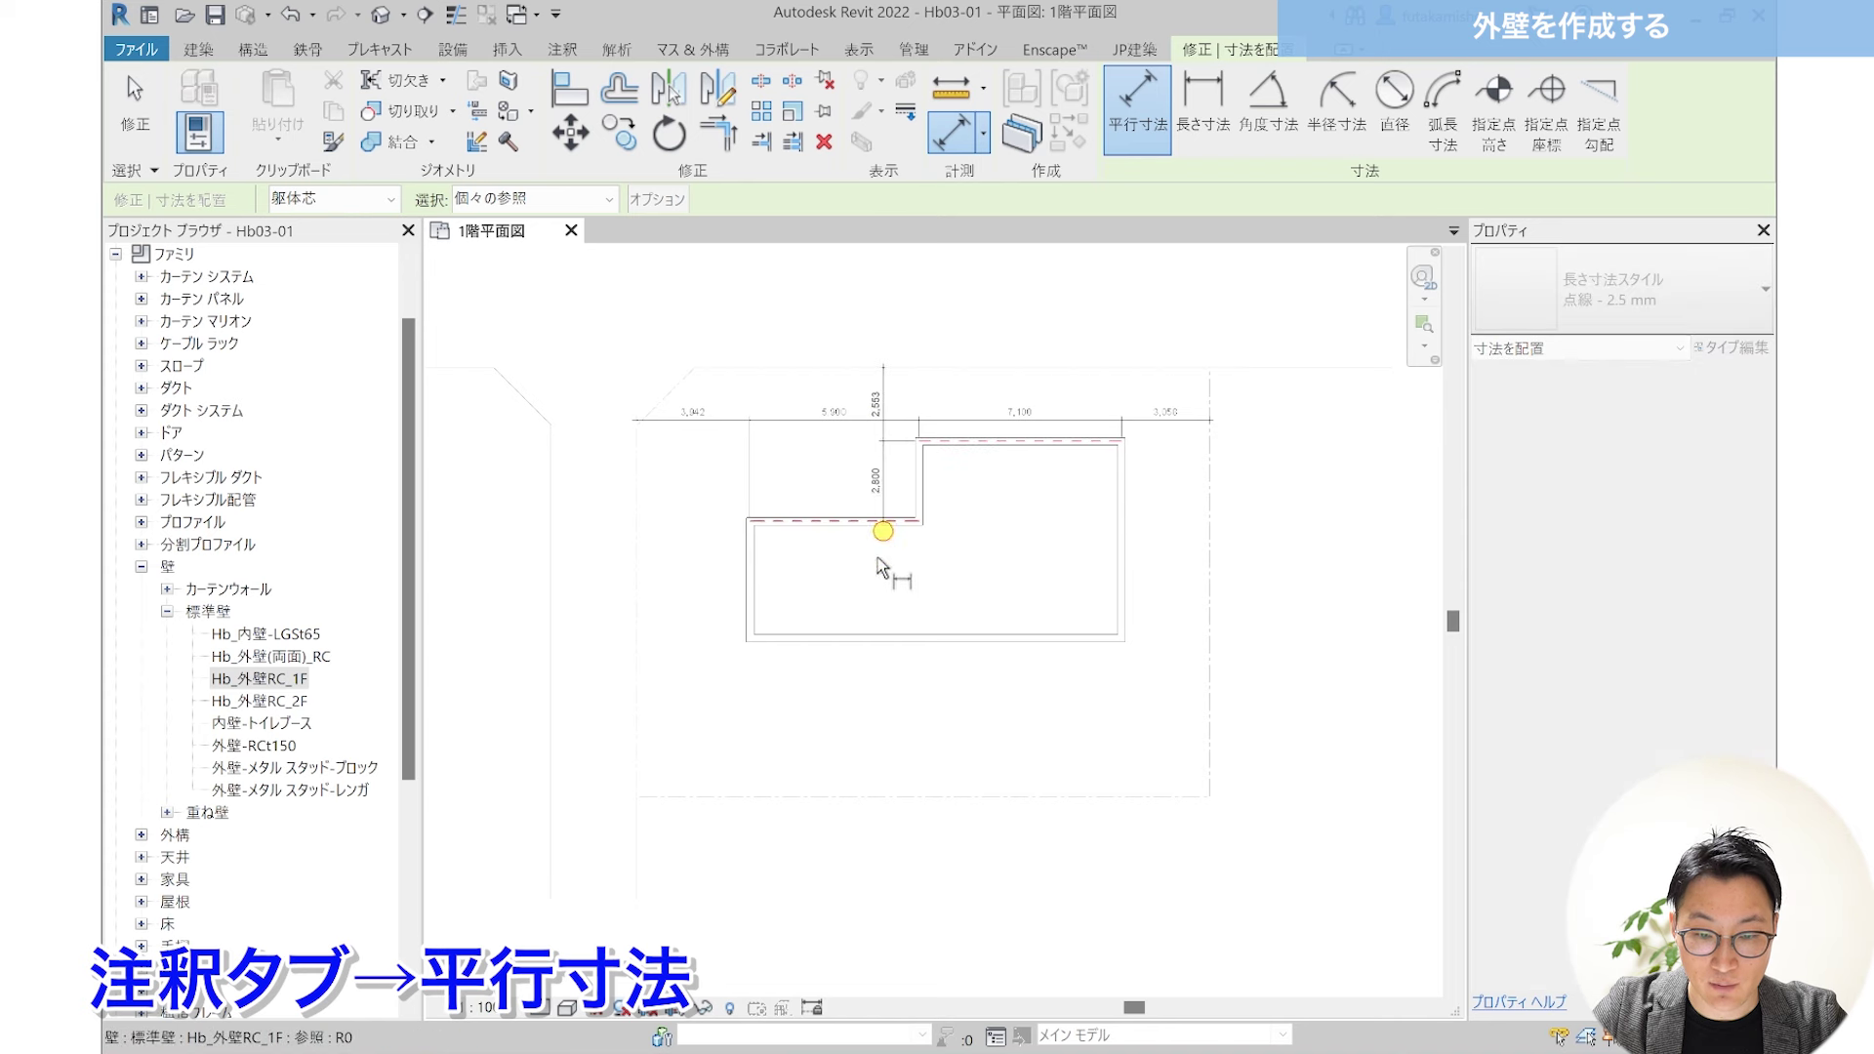
pyautogui.click(854, 639)
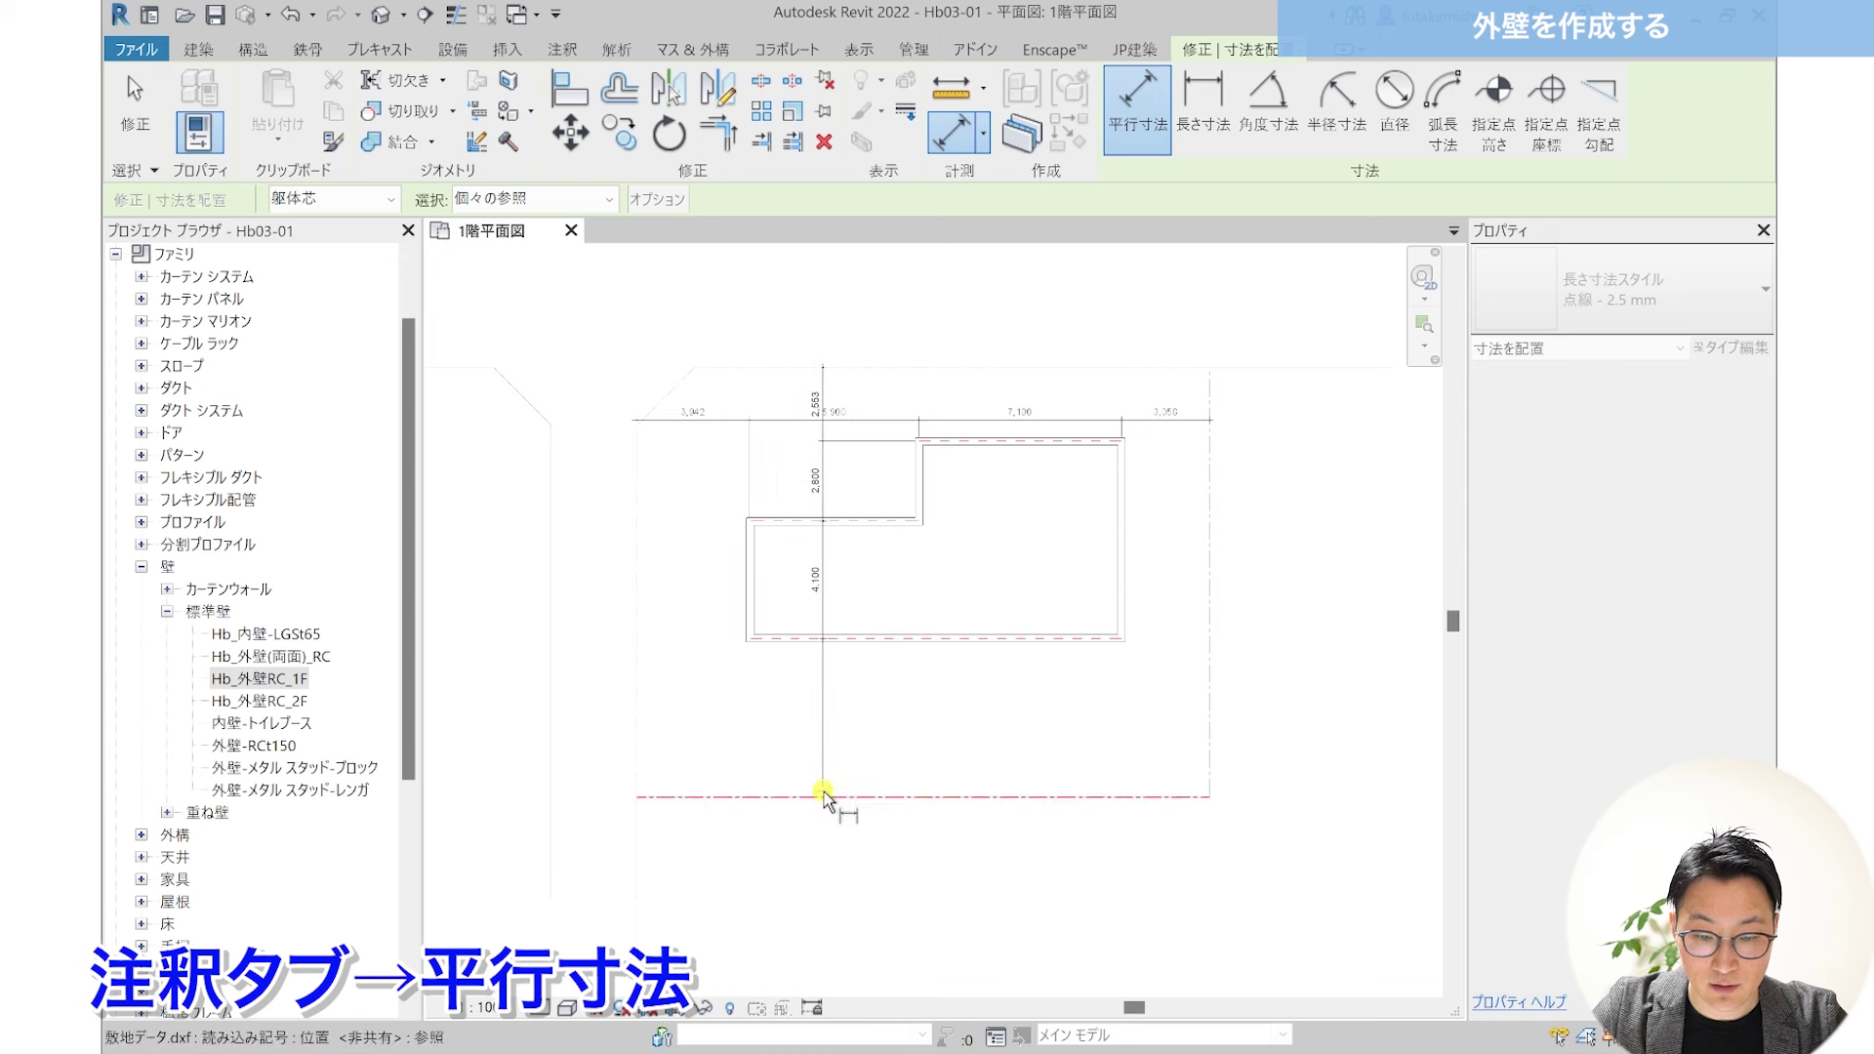
pyautogui.click(824, 793)
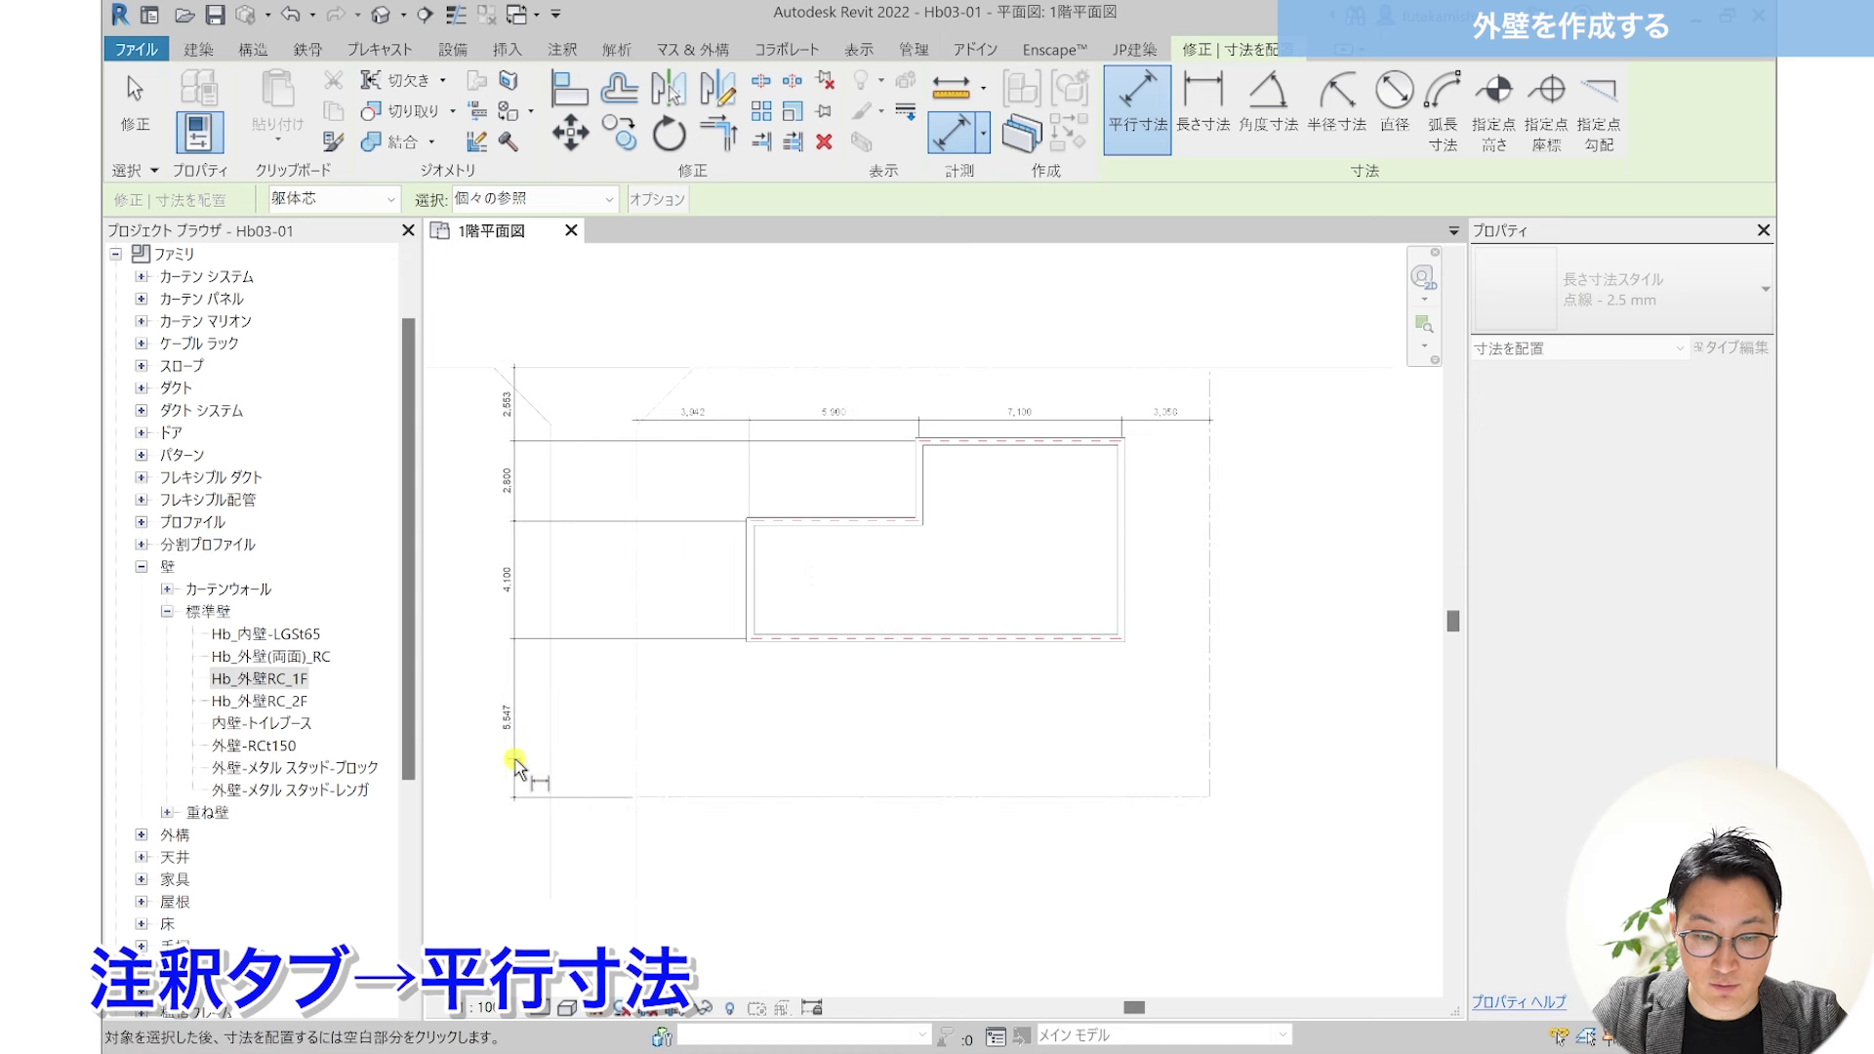
pyautogui.click(514, 761)
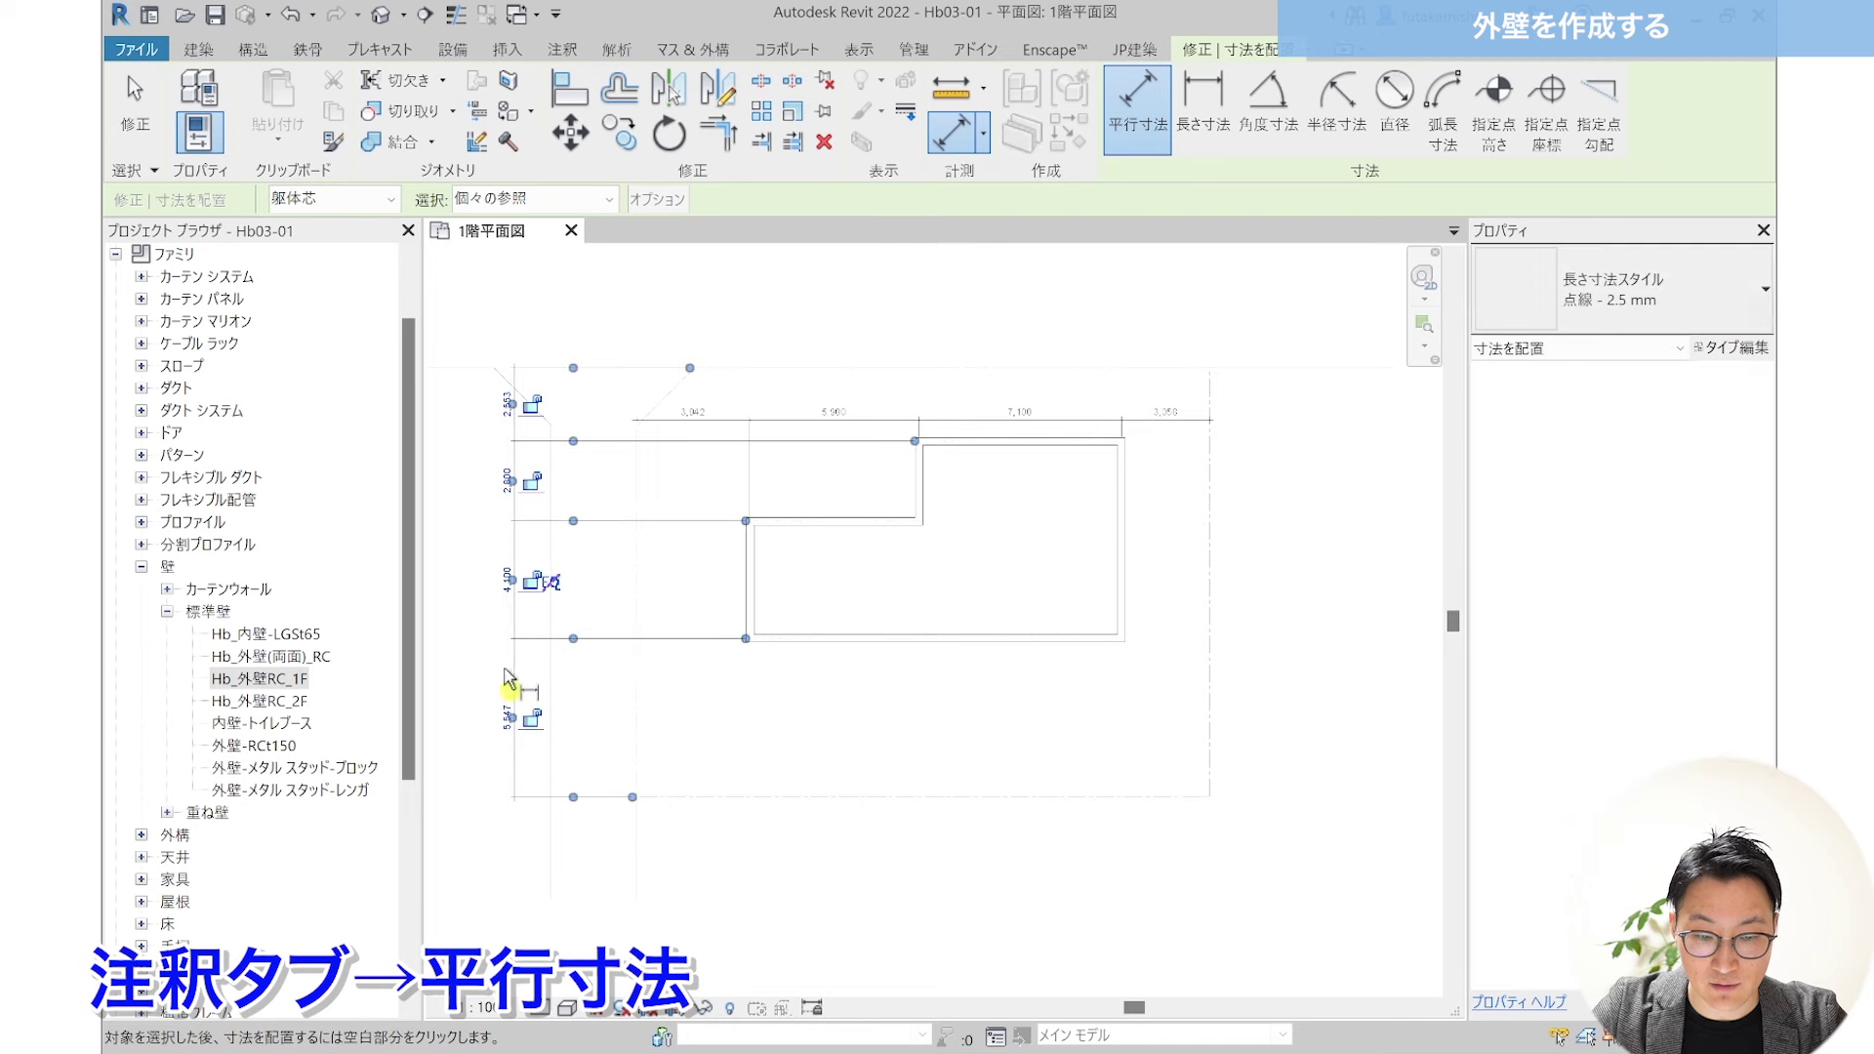
pyautogui.click(137, 125)
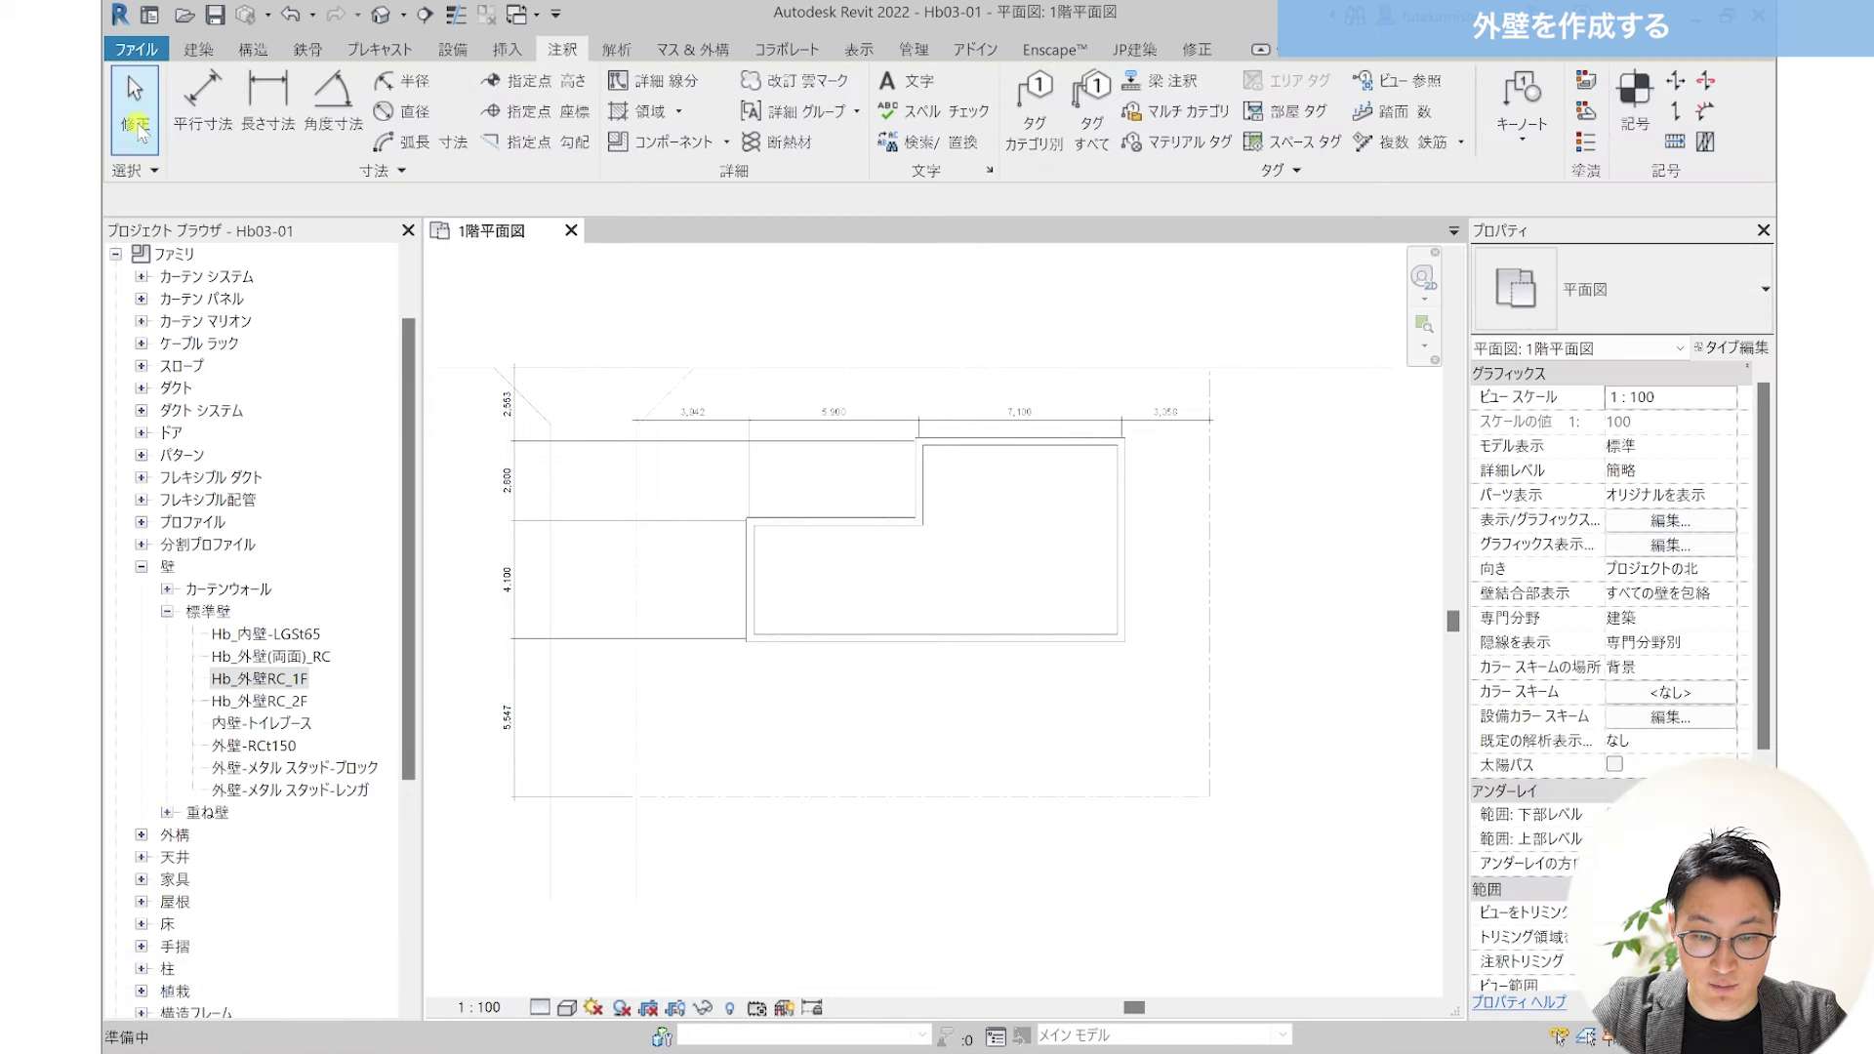
# Step: Move the leftmost vertical wall so its core centre is 4500 mm from the left site boundary
pyautogui.moveTo(647, 619); pyautogui.dragTo(703, 625, button='middle')
pyautogui.scroll(2, 701, 625)
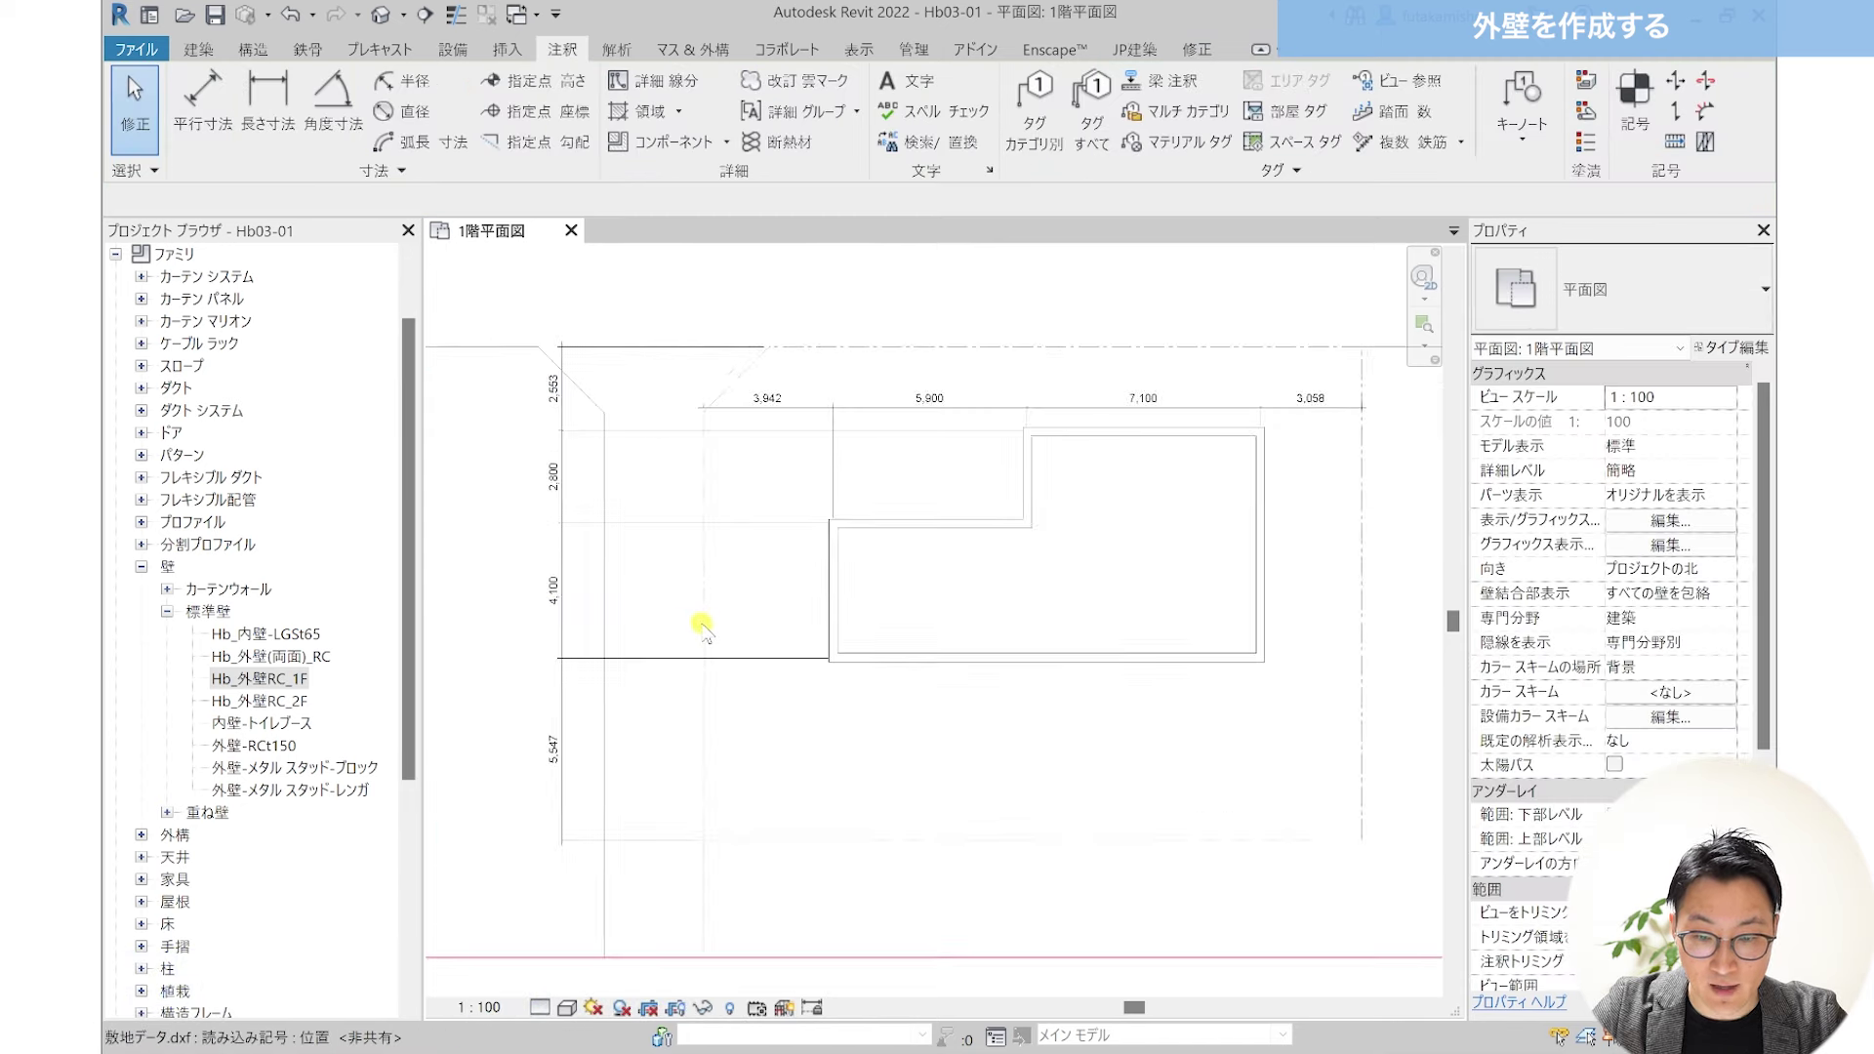
pyautogui.click(838, 593)
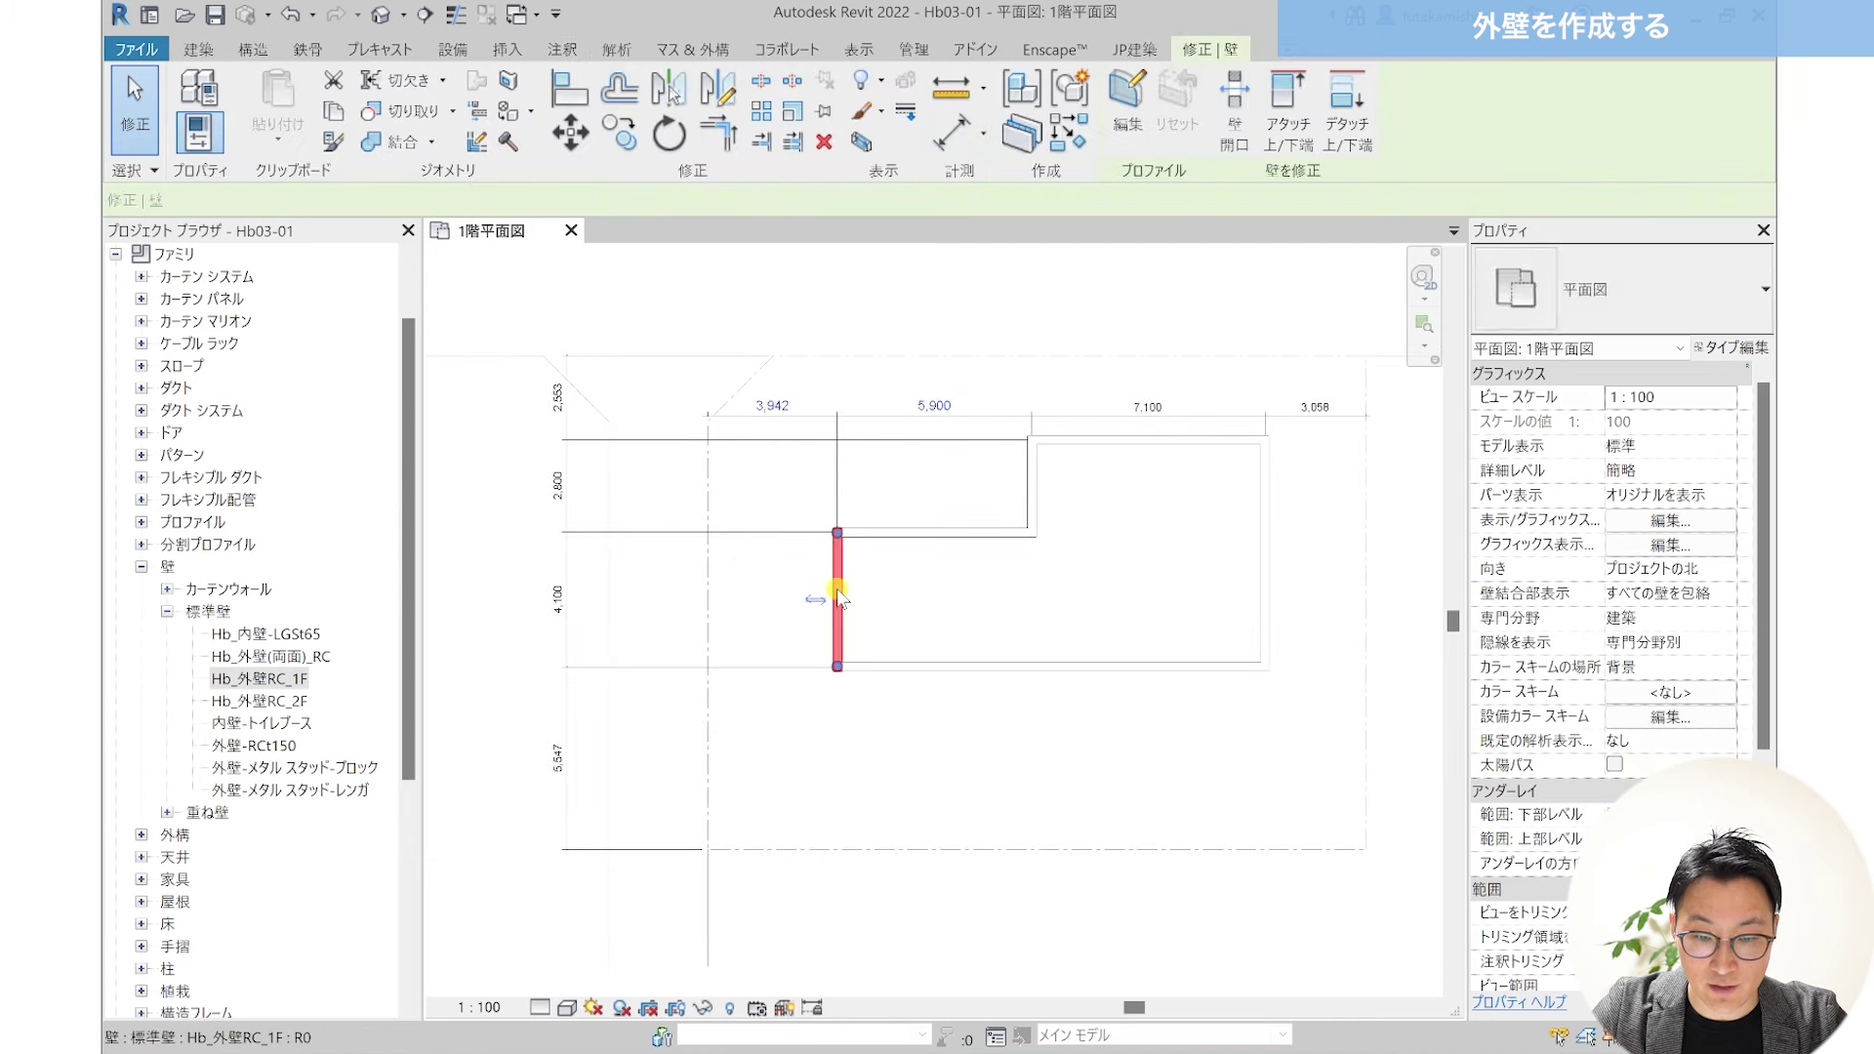
pyautogui.click(776, 408)
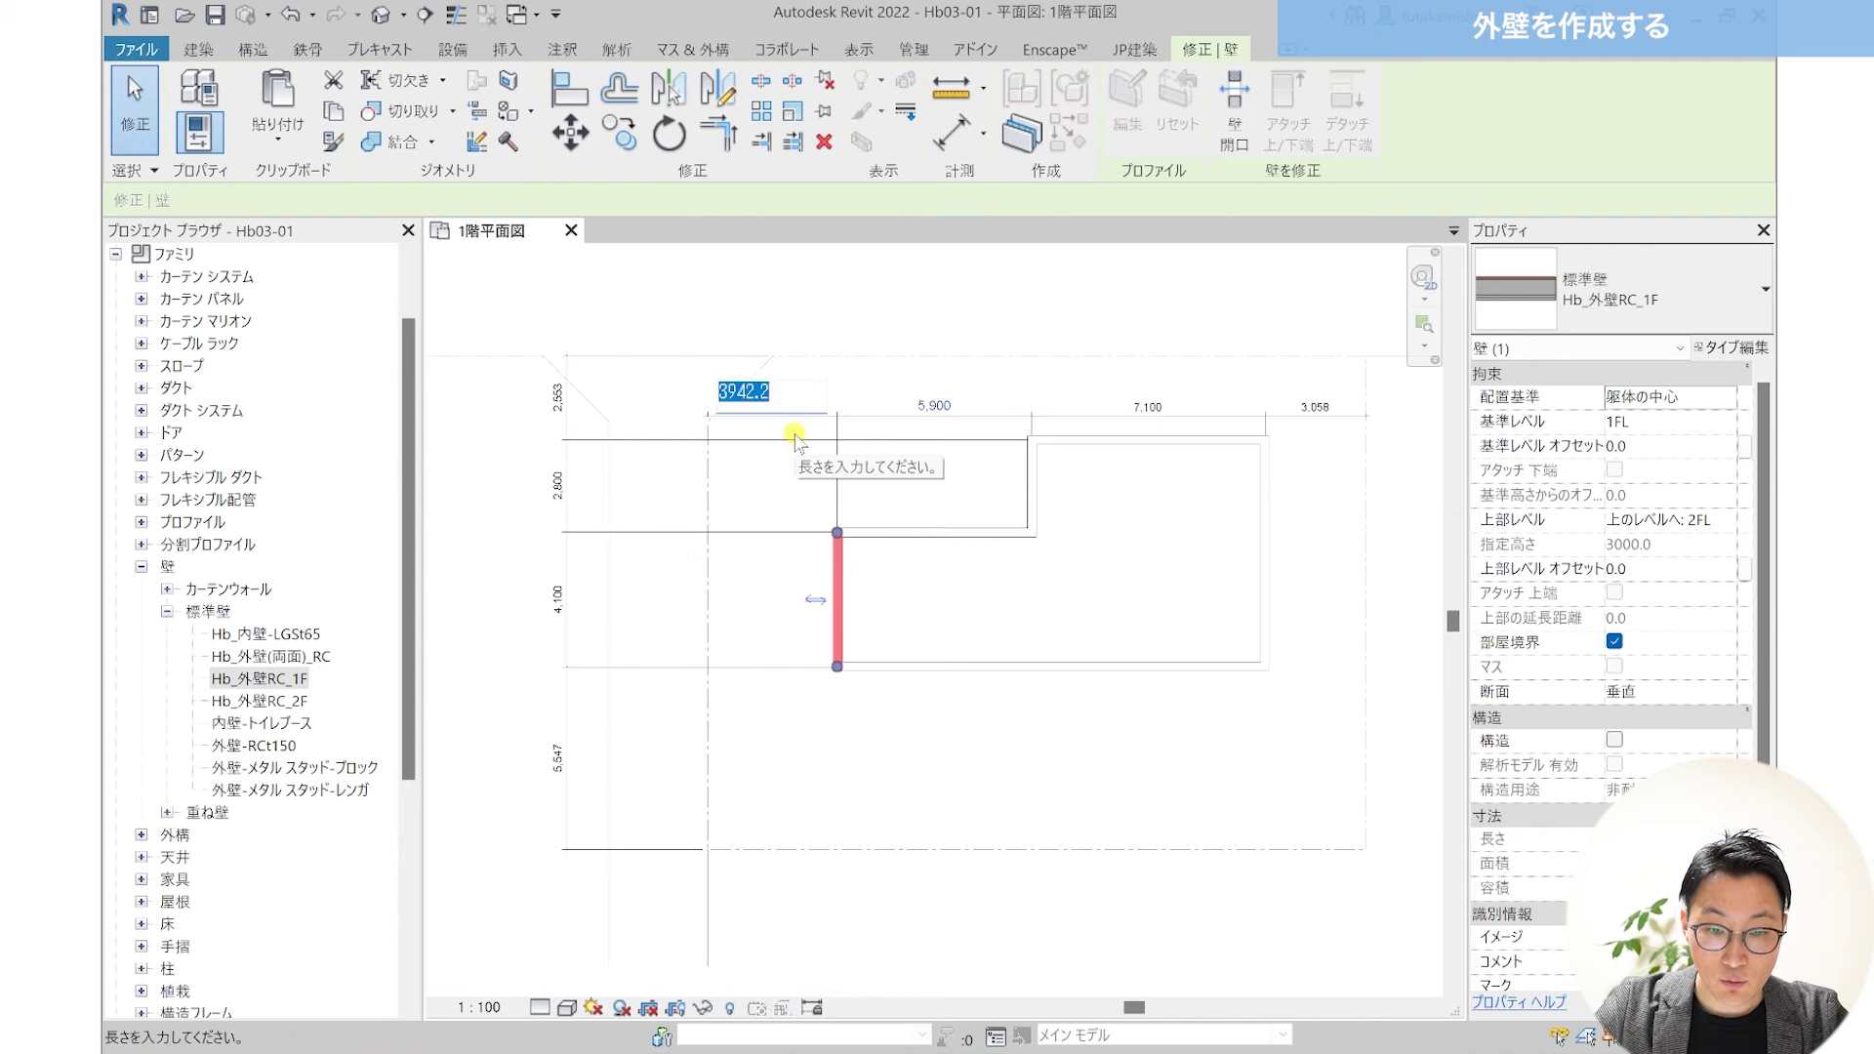
pyautogui.write('4500')
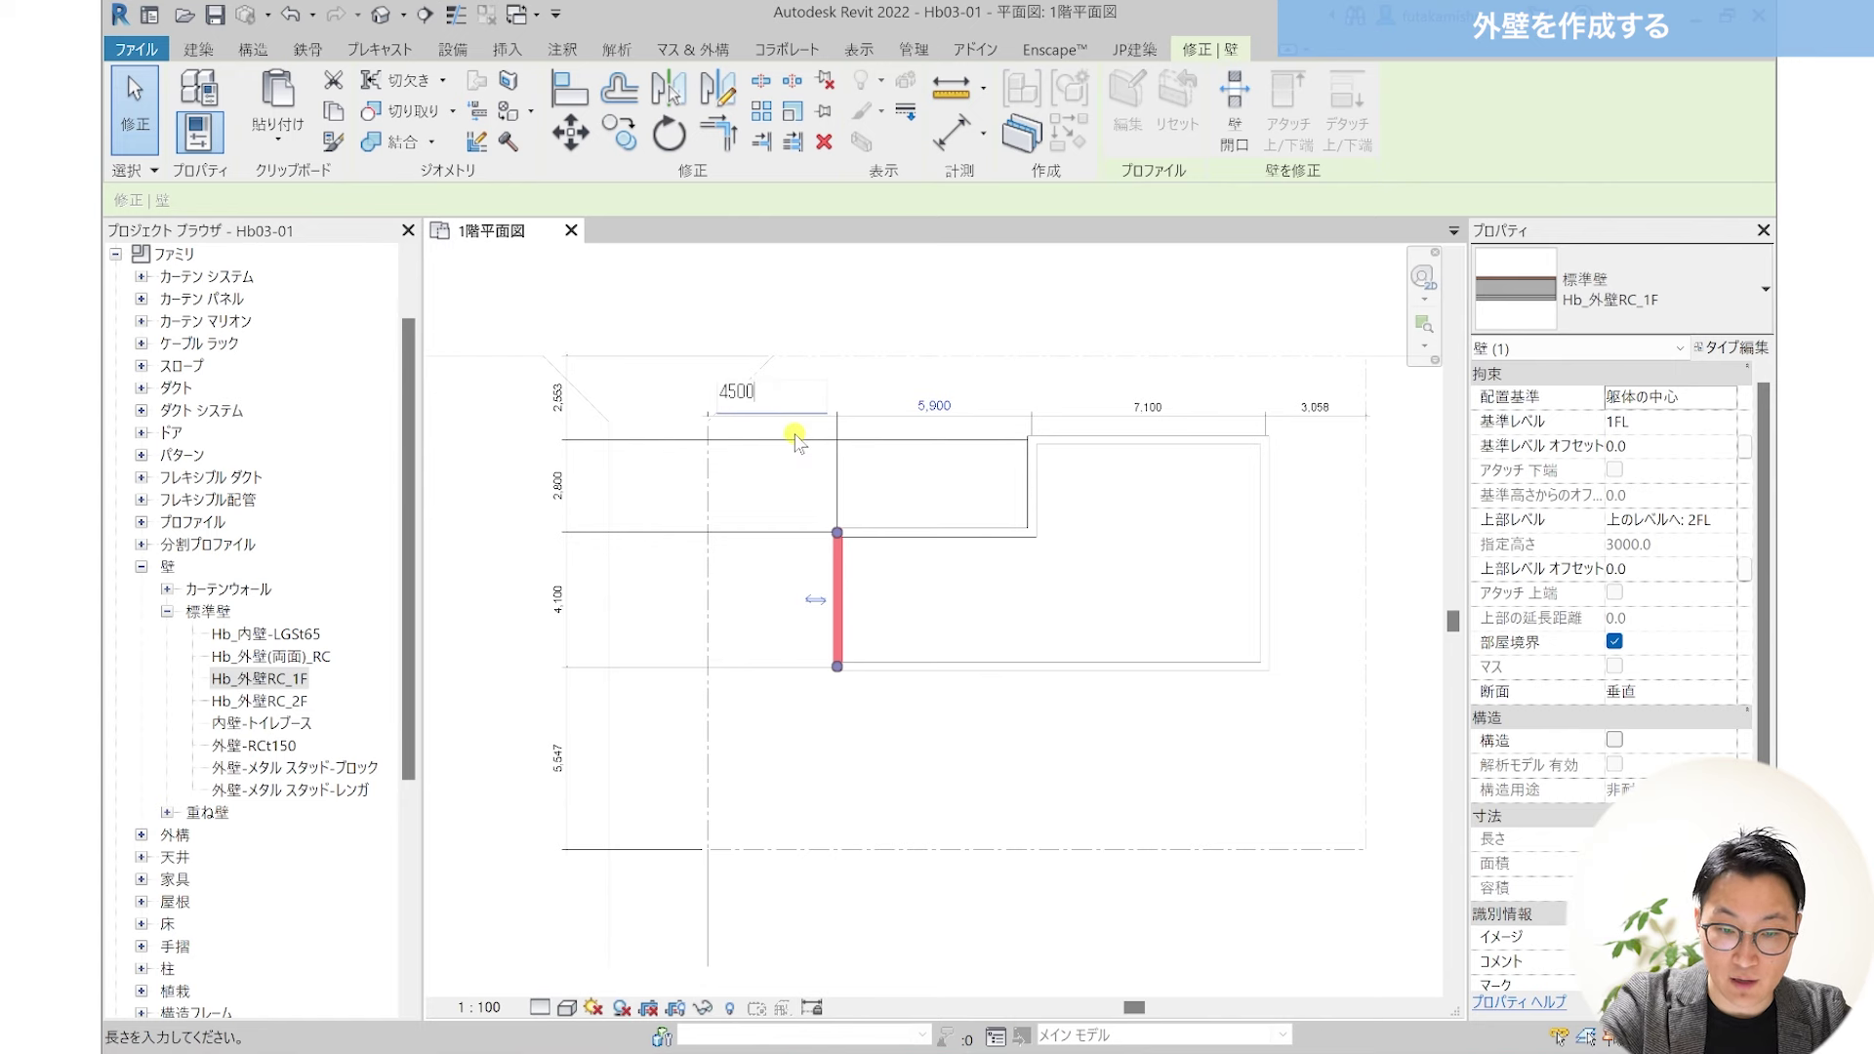
pyautogui.press('Return')
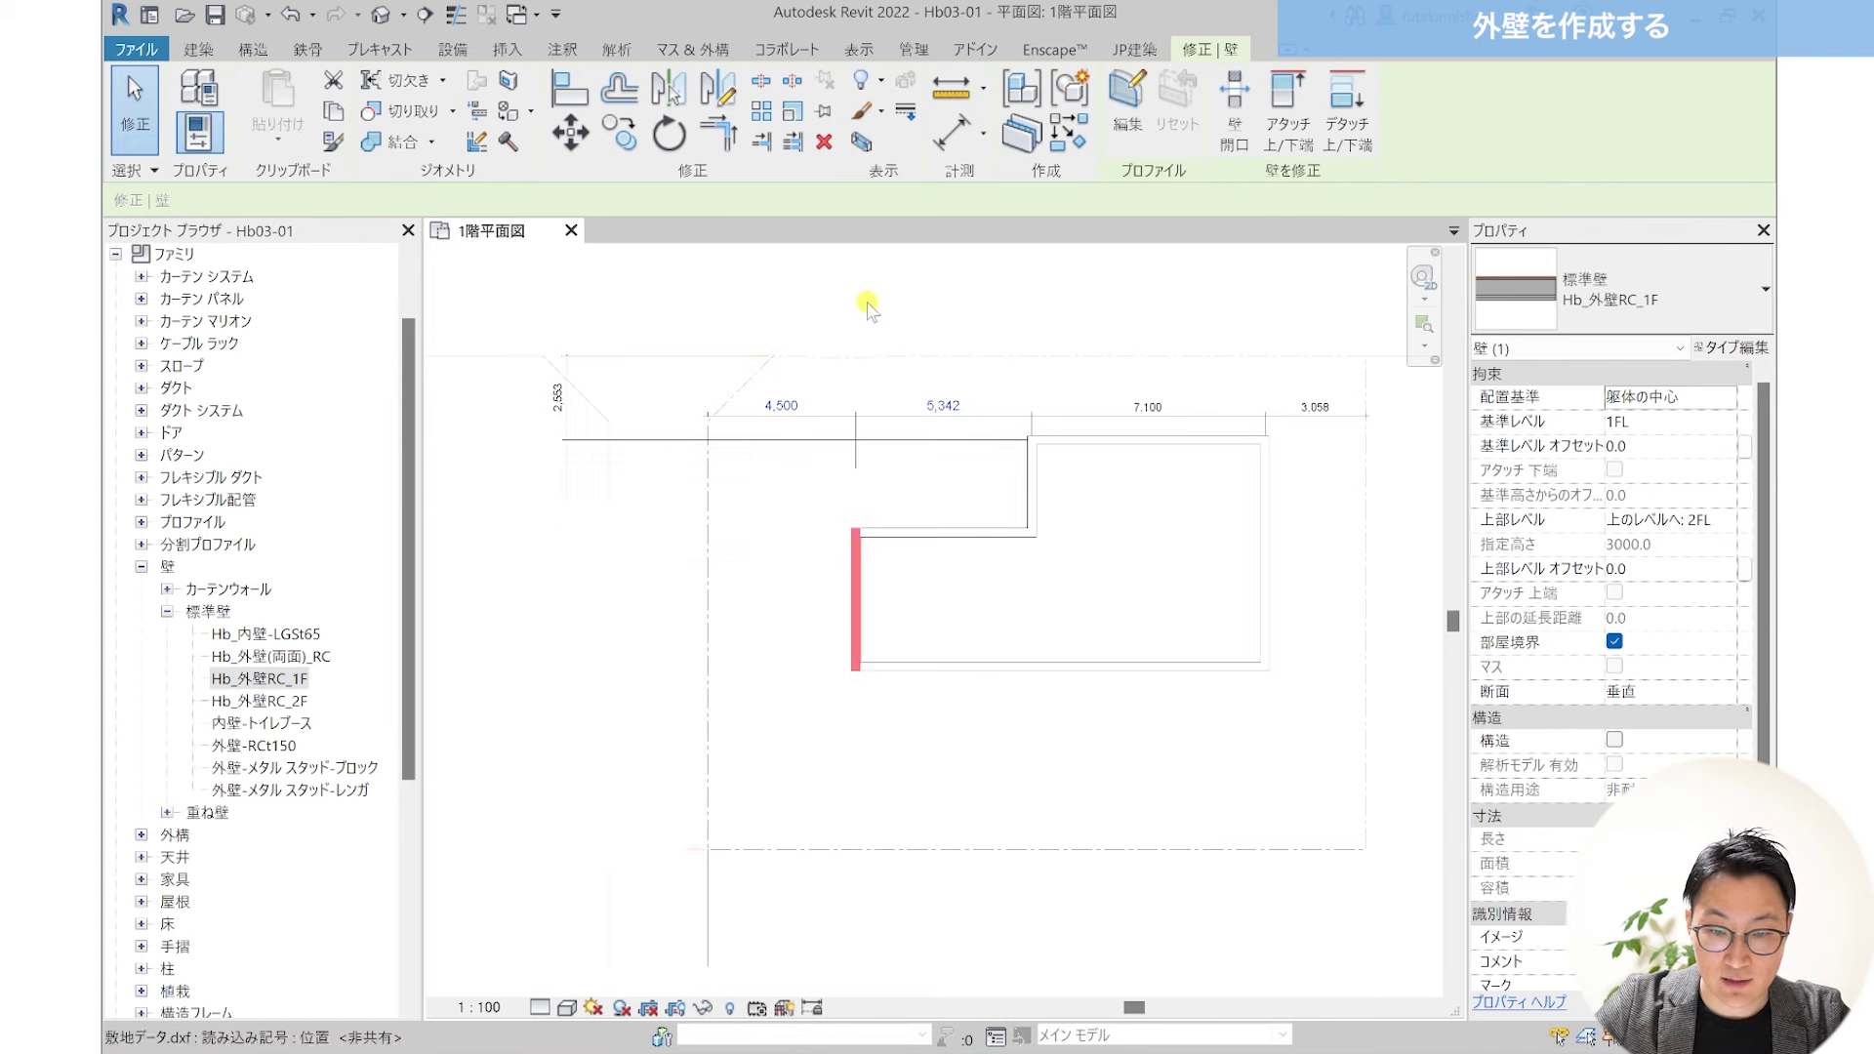
pyautogui.click(861, 298)
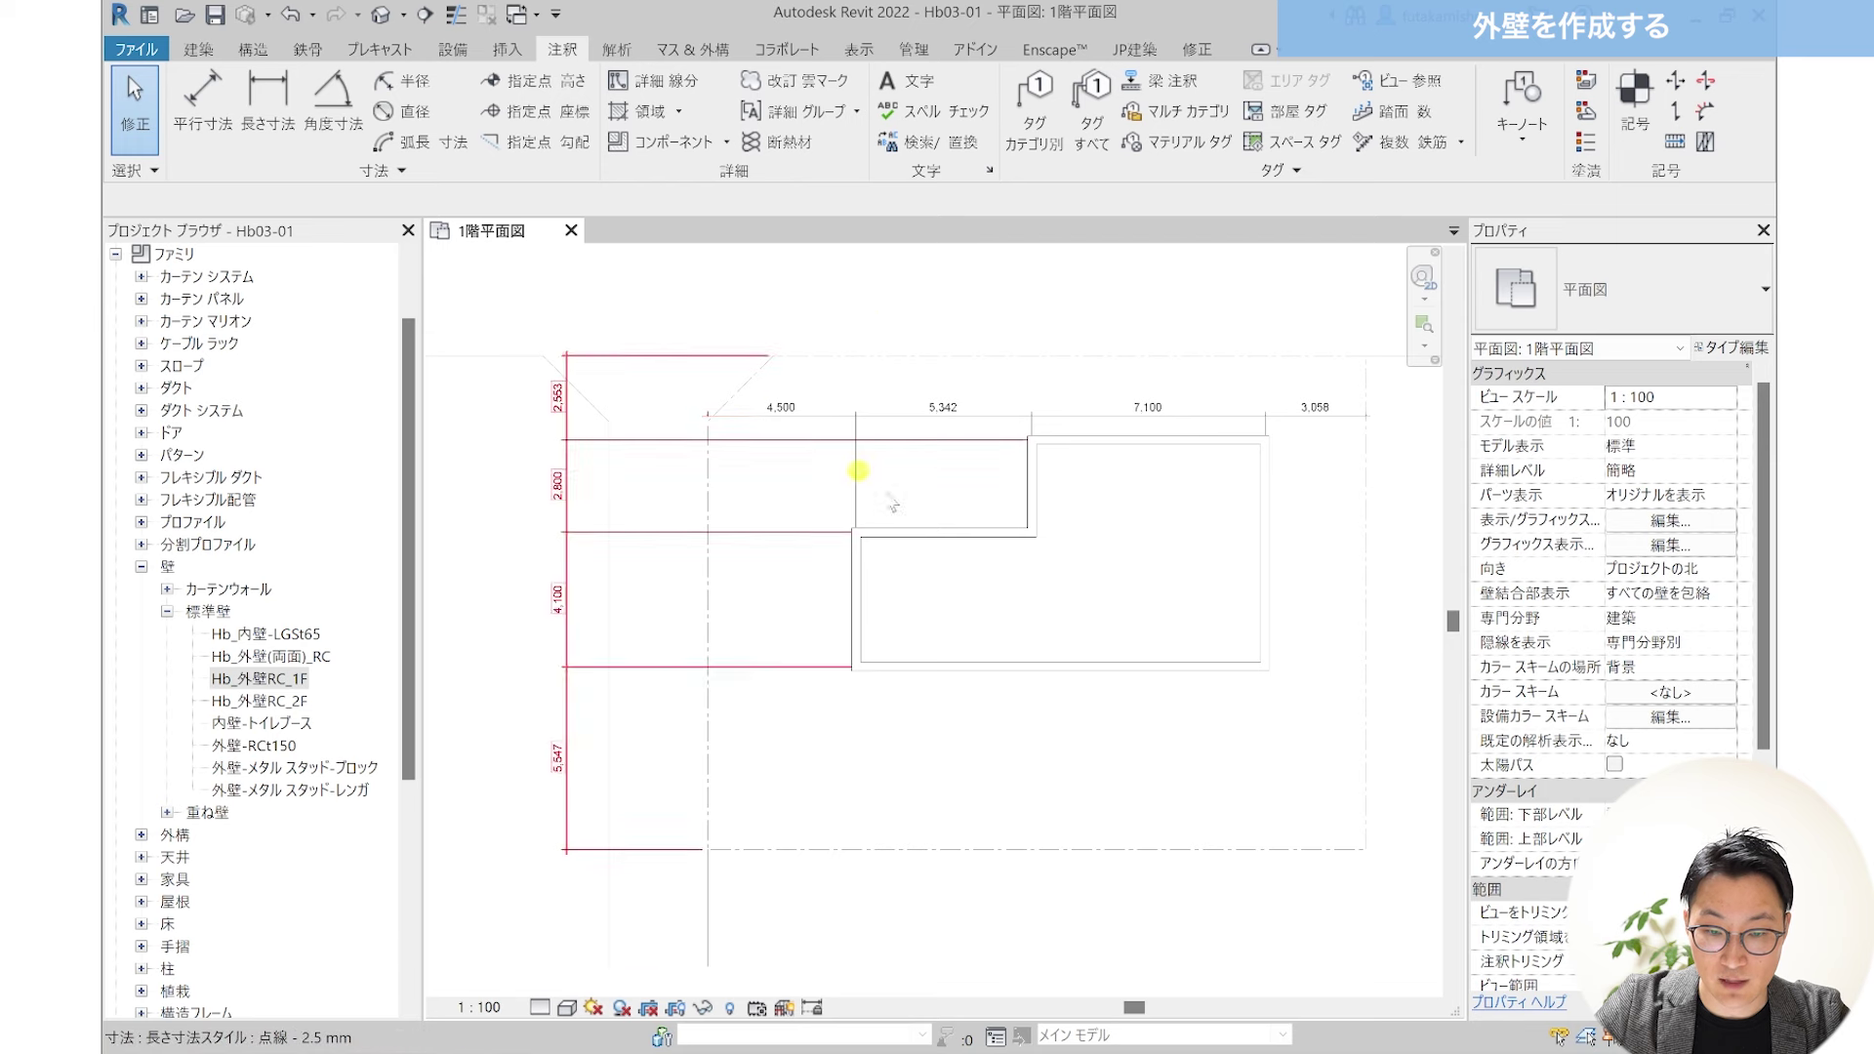
# Step: Move the middle vertical wall so its core centre is 7000 mm from the leftmost wall
pyautogui.click(1039, 485)
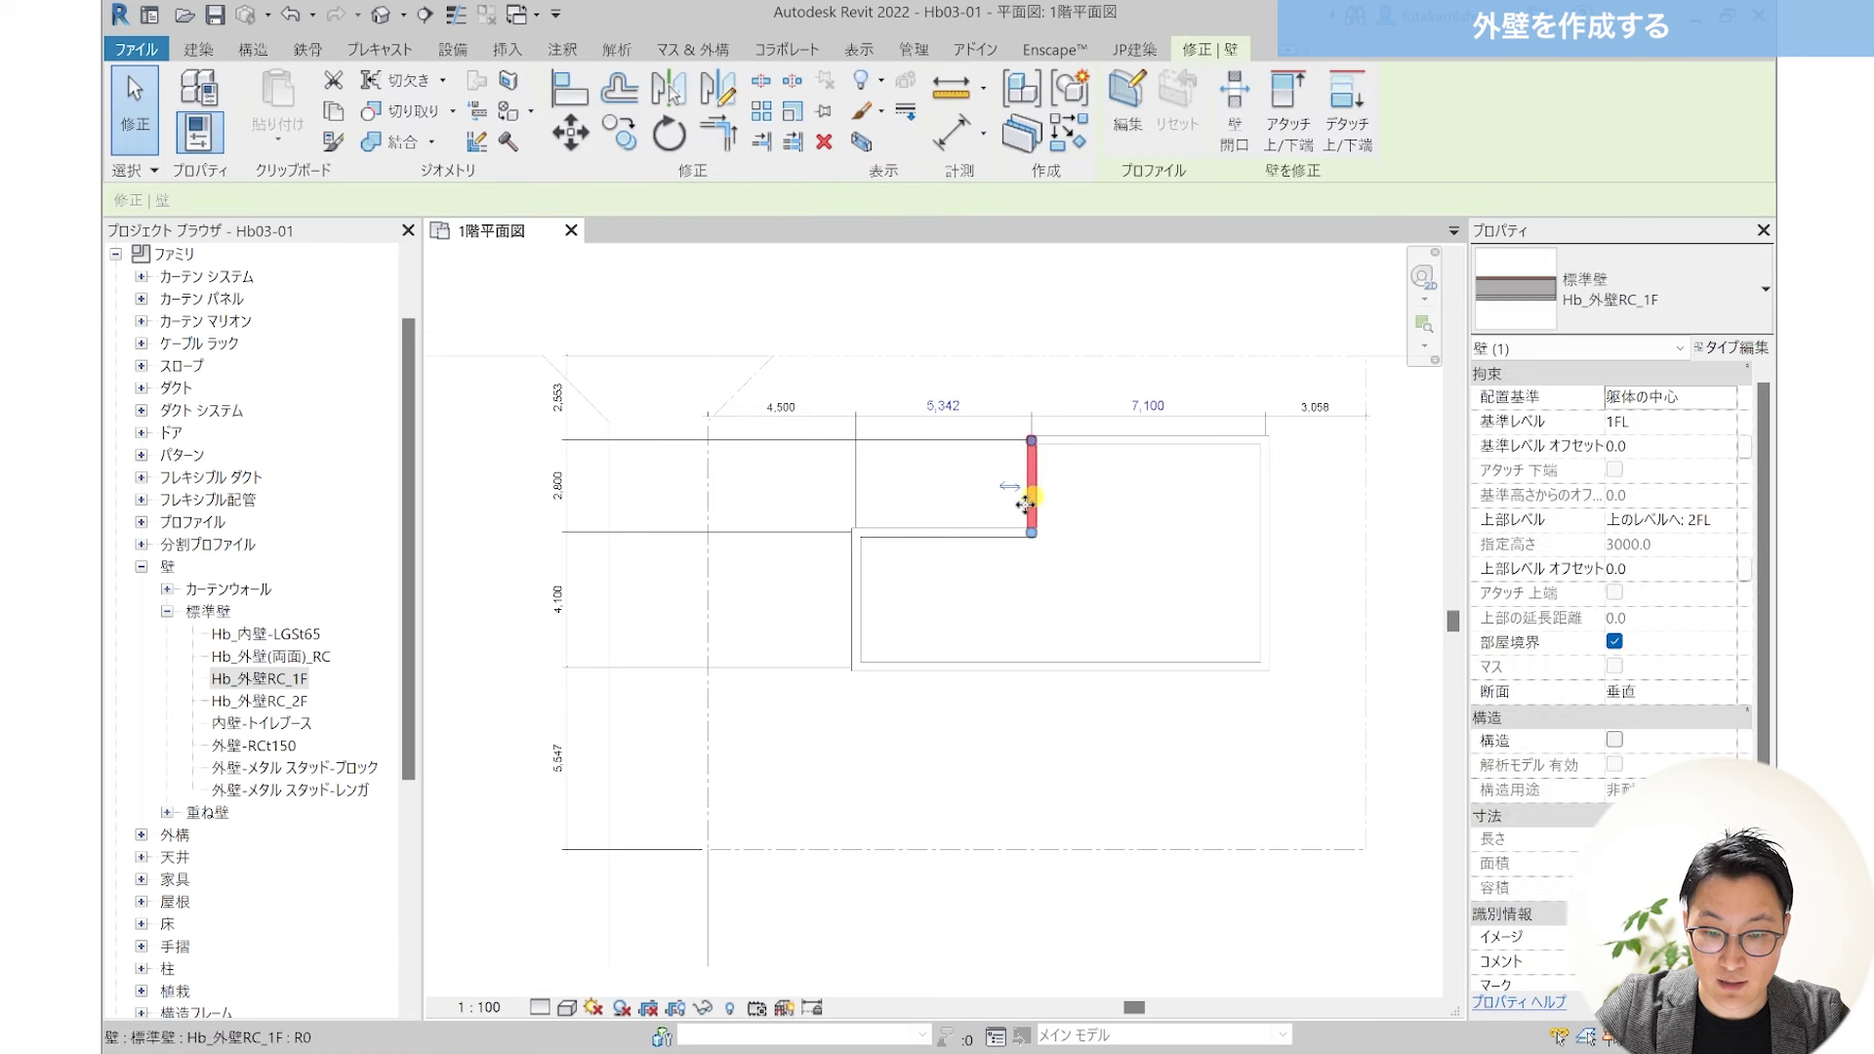
pyautogui.click(939, 408)
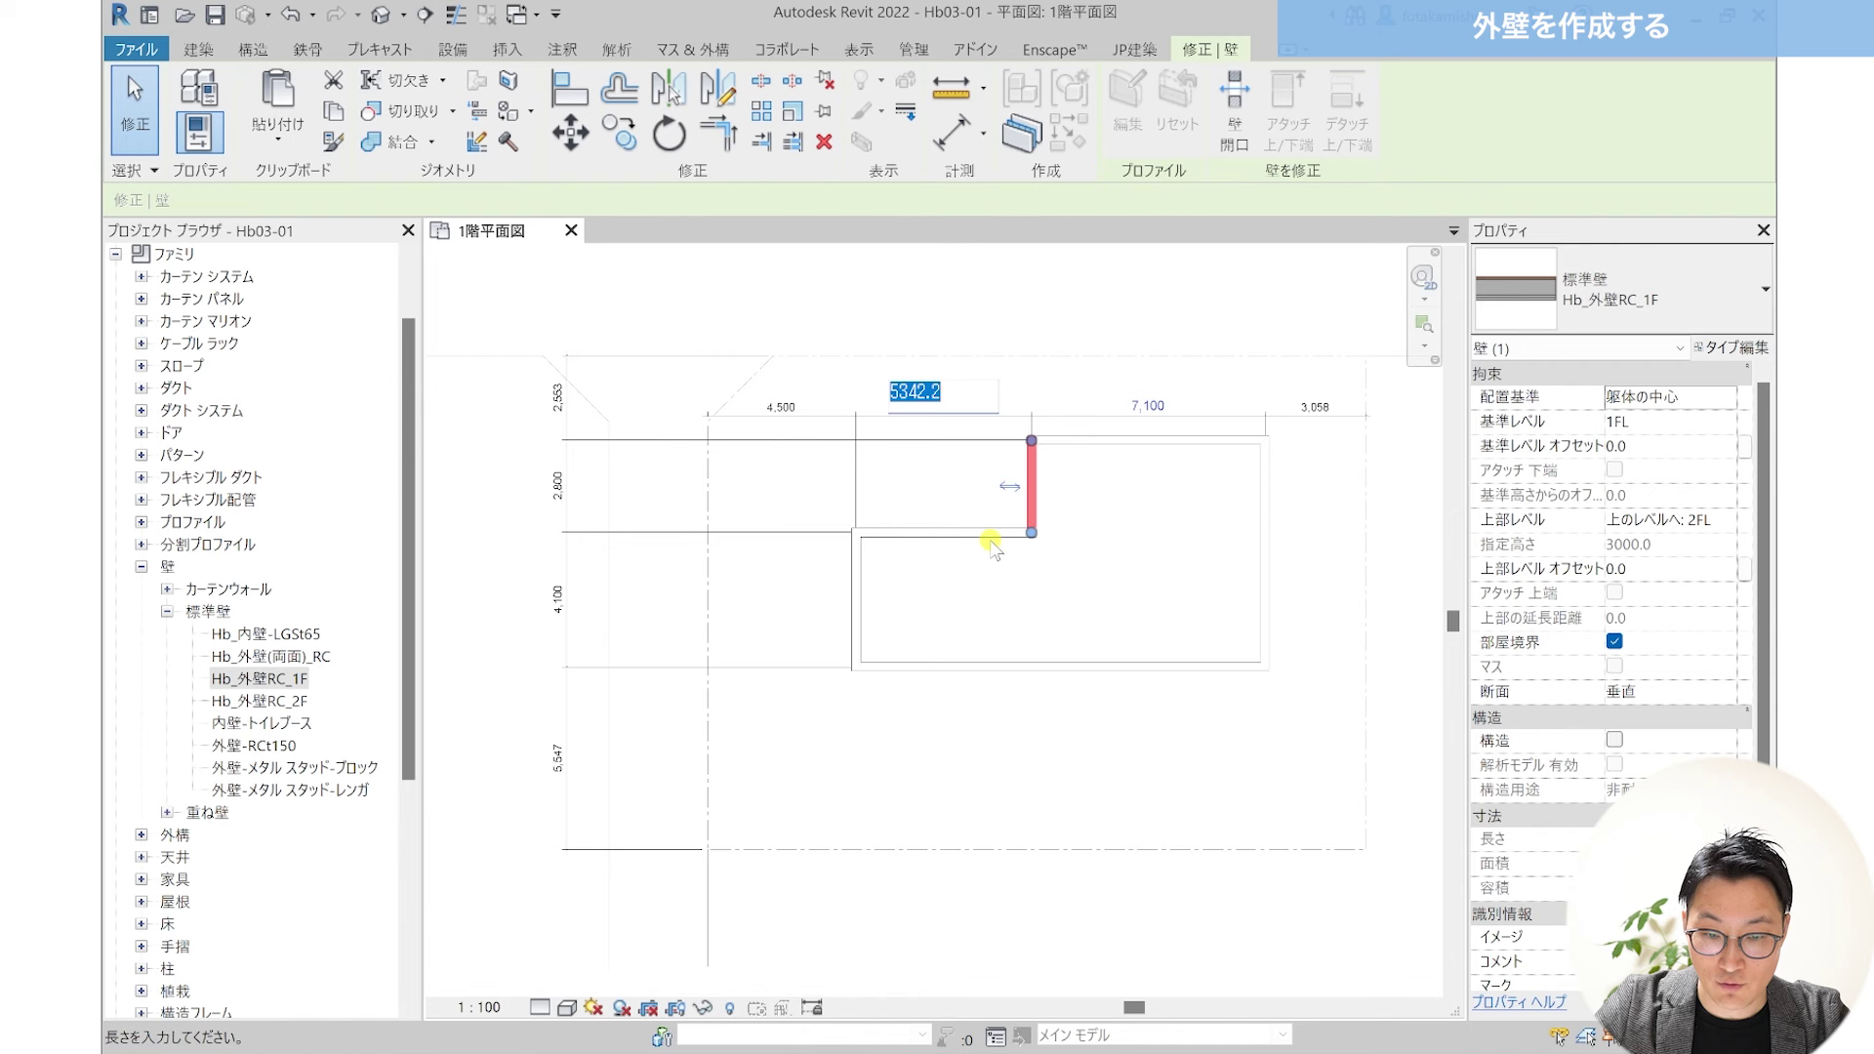
pyautogui.write('7000')
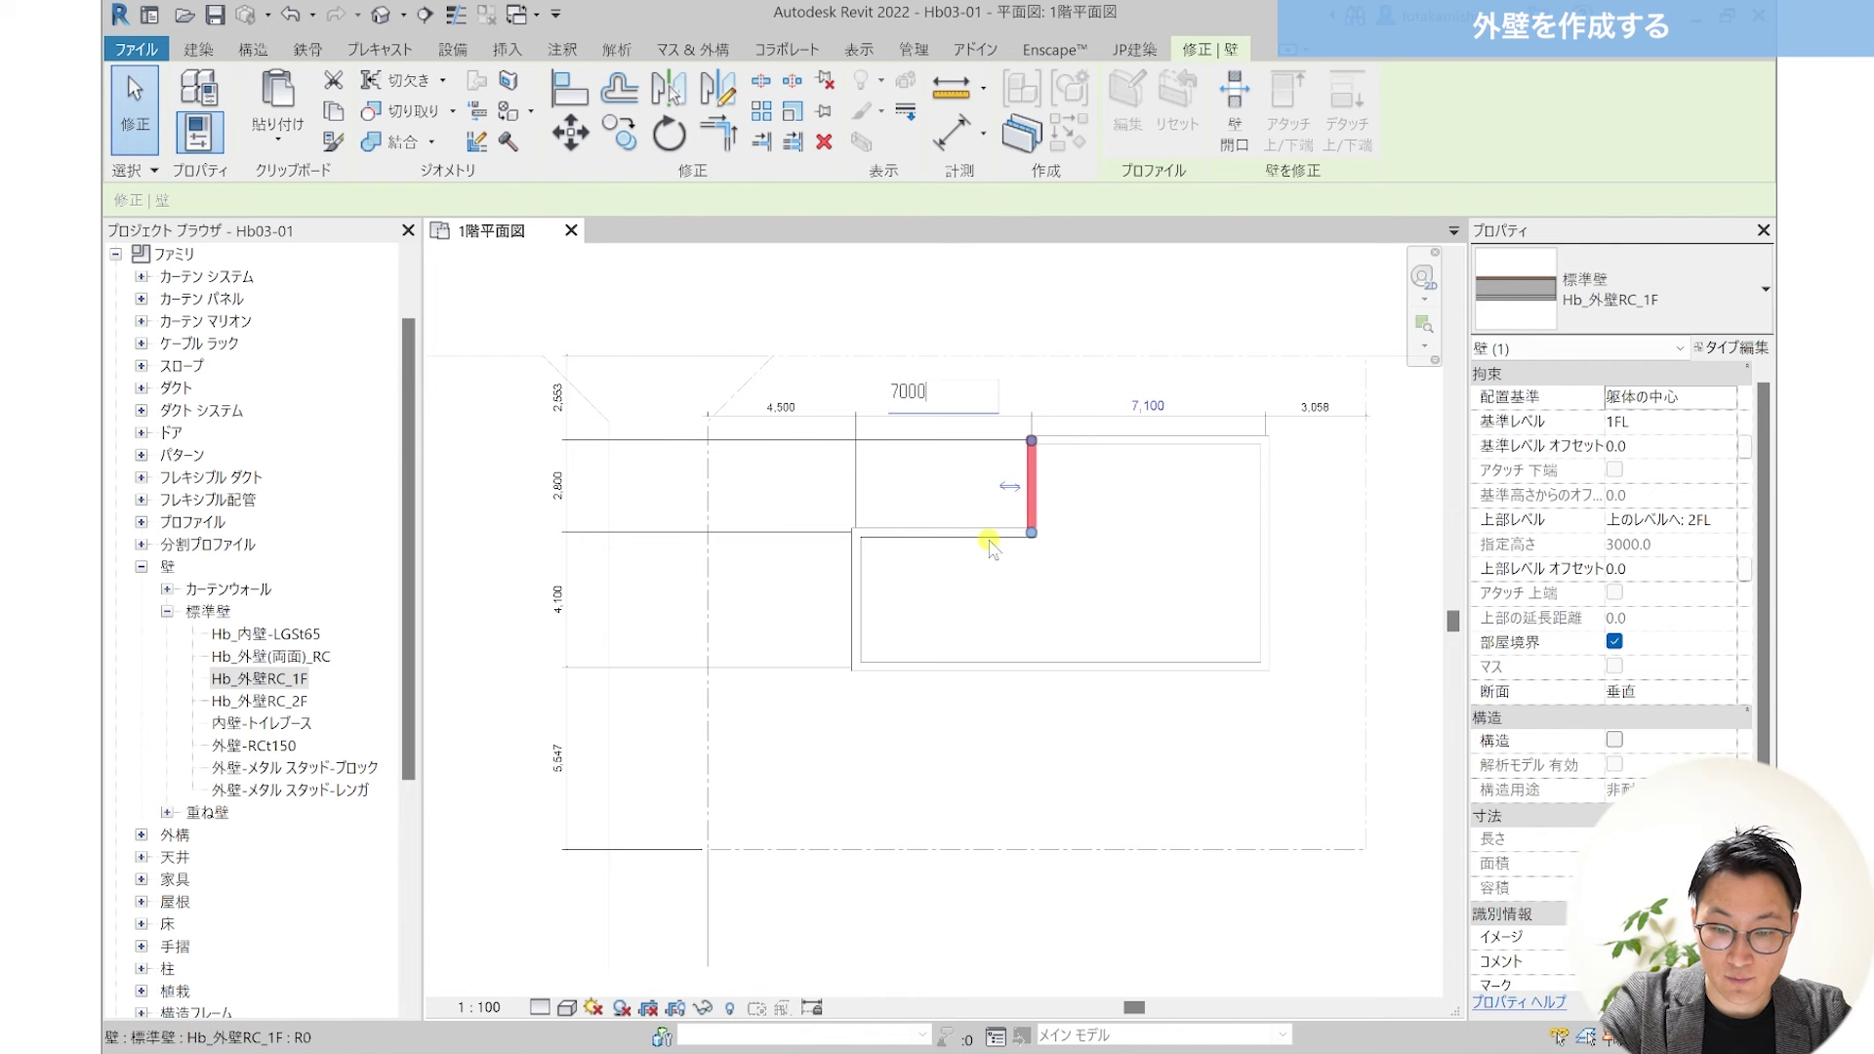
pyautogui.press('Return')
# Step: Move the rightmost vertical wall so its core centre is 7000 mm from the middle vertical wall
pyautogui.click(1259, 522)
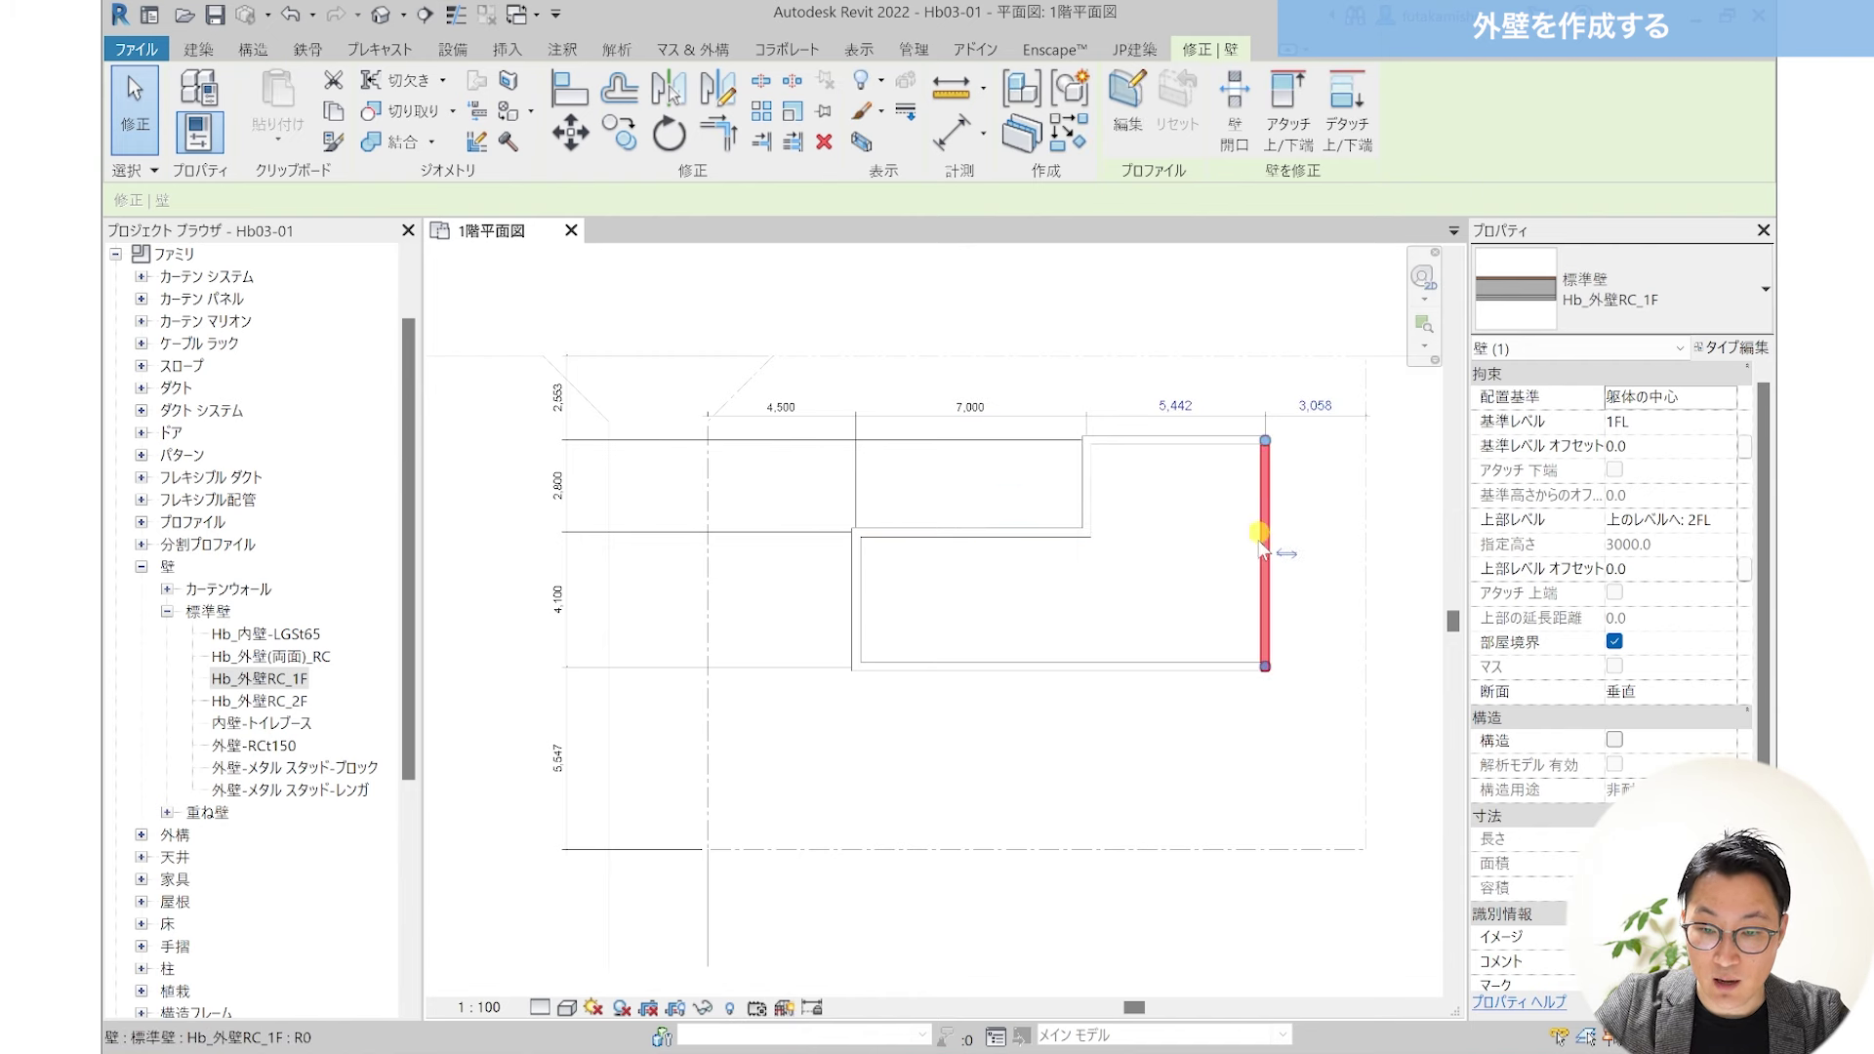
pyautogui.click(1174, 408)
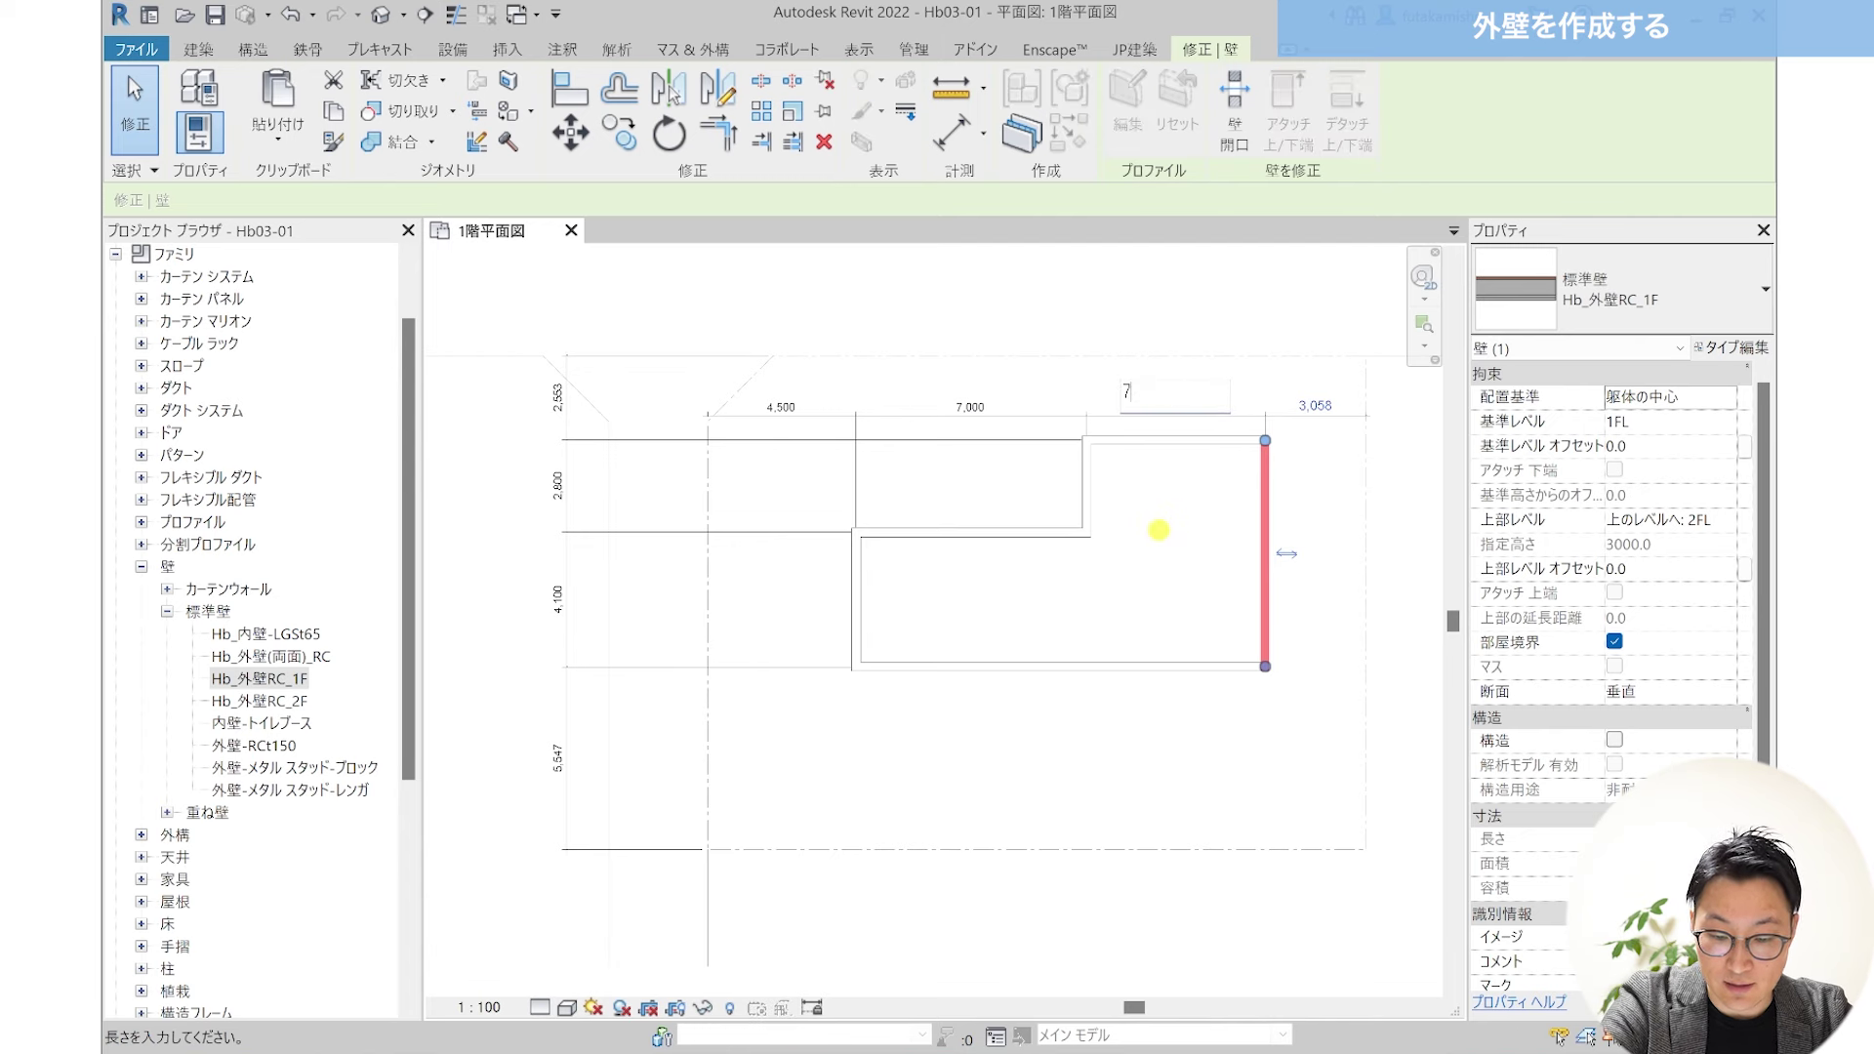
pyautogui.write('7000')
pyautogui.press('Return')
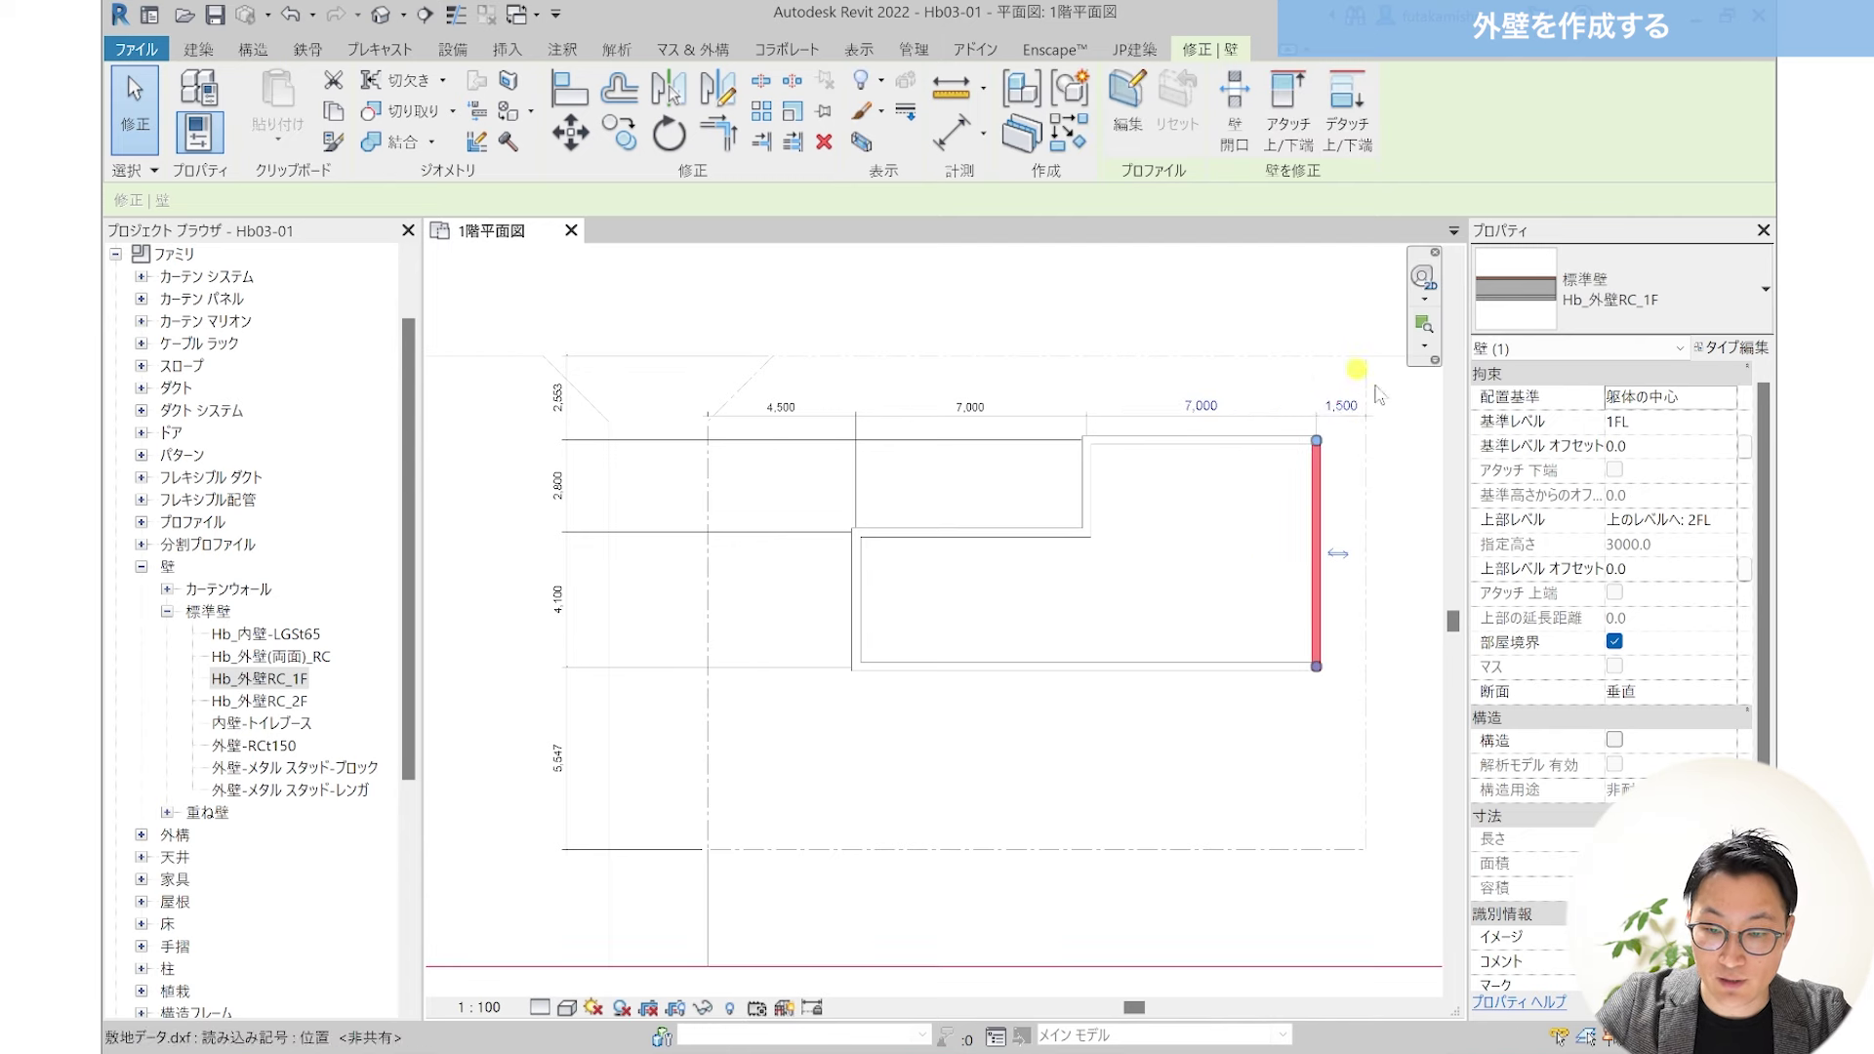
pyautogui.click(1086, 274)
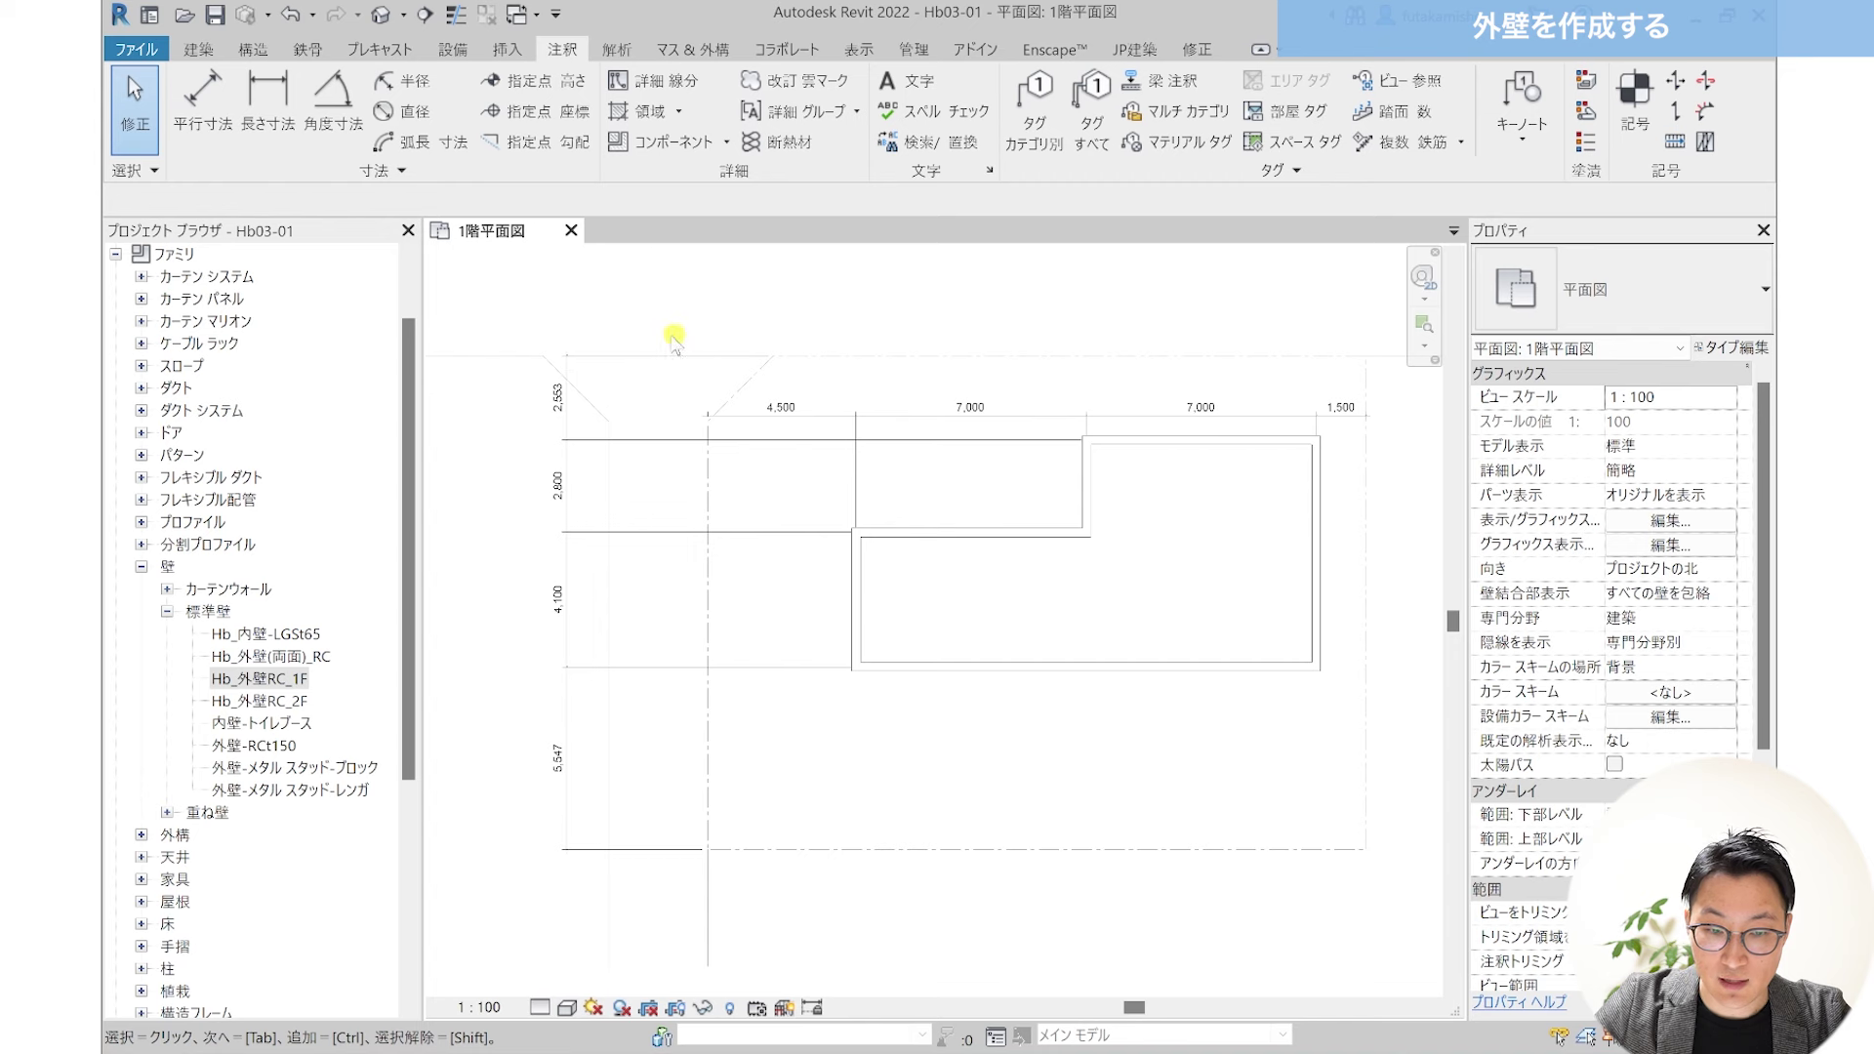
# Step: Move the lowest horizontal wall so its core centre is 1000 mm from the lower site boundary
pyautogui.click(998, 671)
pyautogui.click(557, 757)
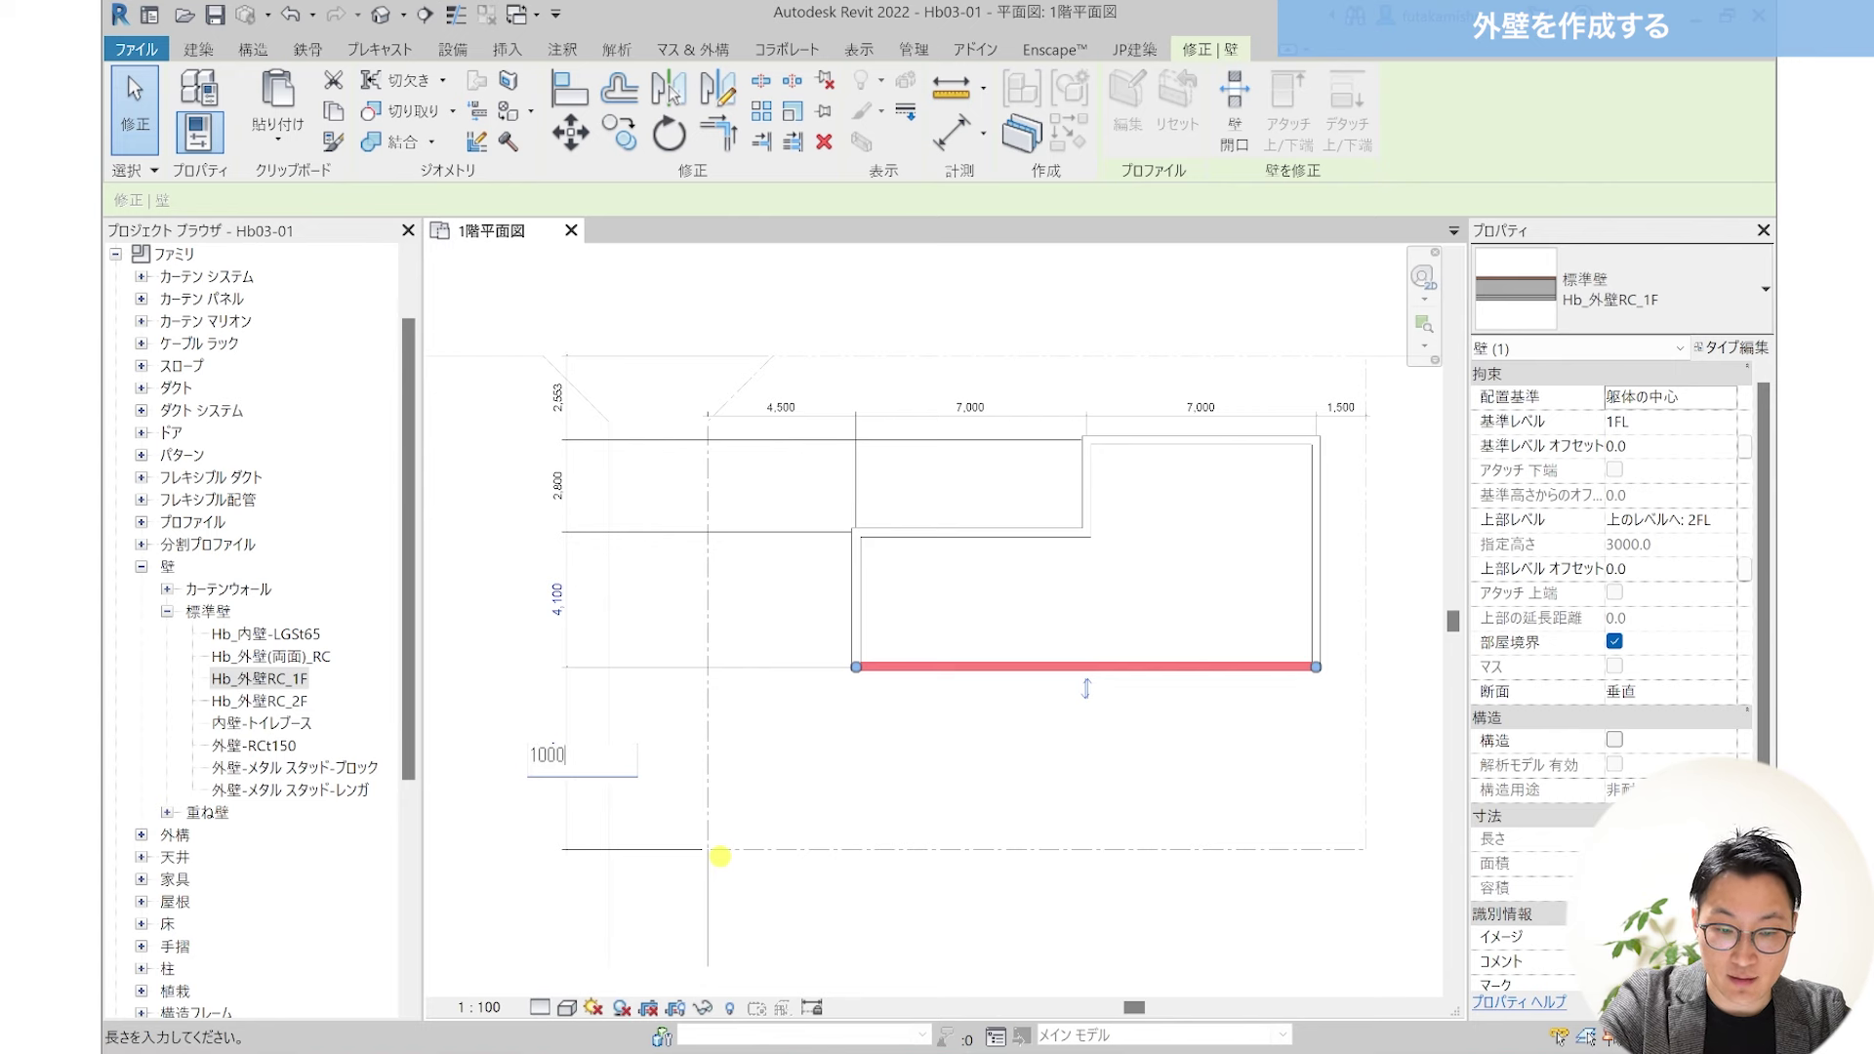
pyautogui.press('Return')
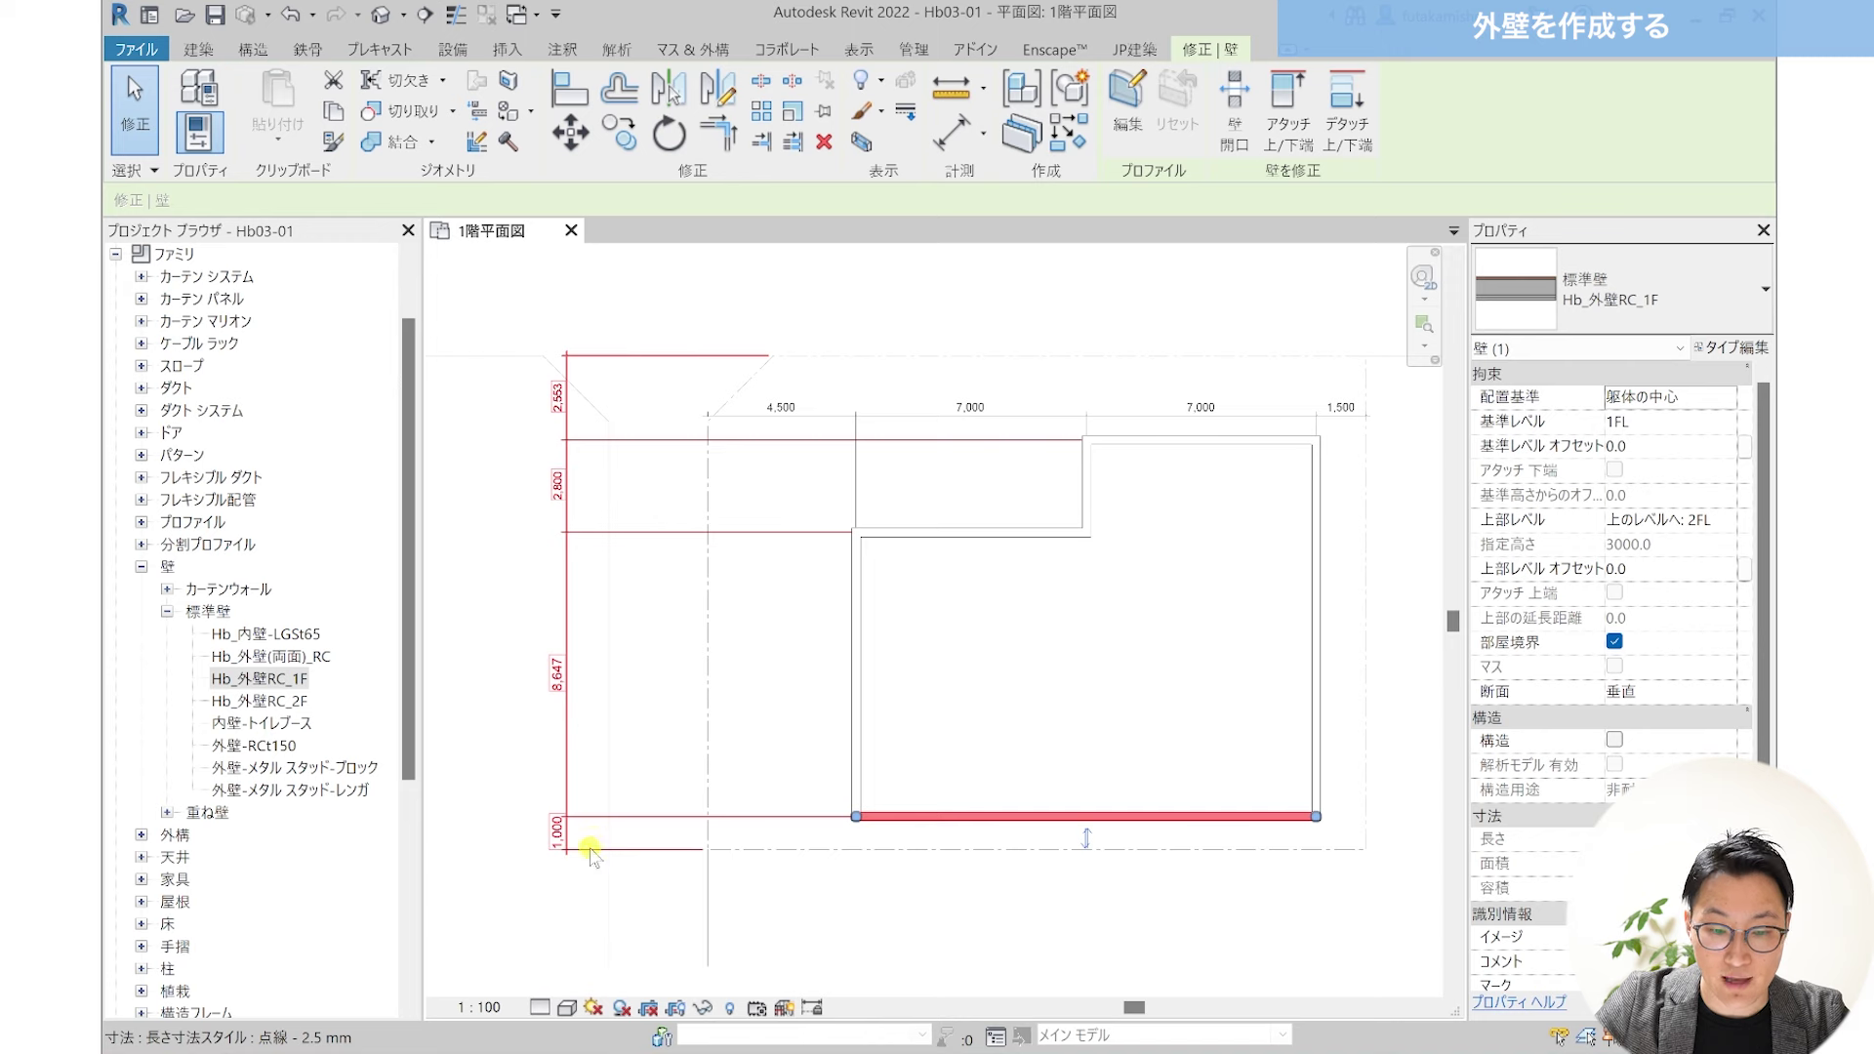
# Step: Move the left wing's upper horizontal wall so it is 5000 mm above the lowest wall
pyautogui.click(975, 532)
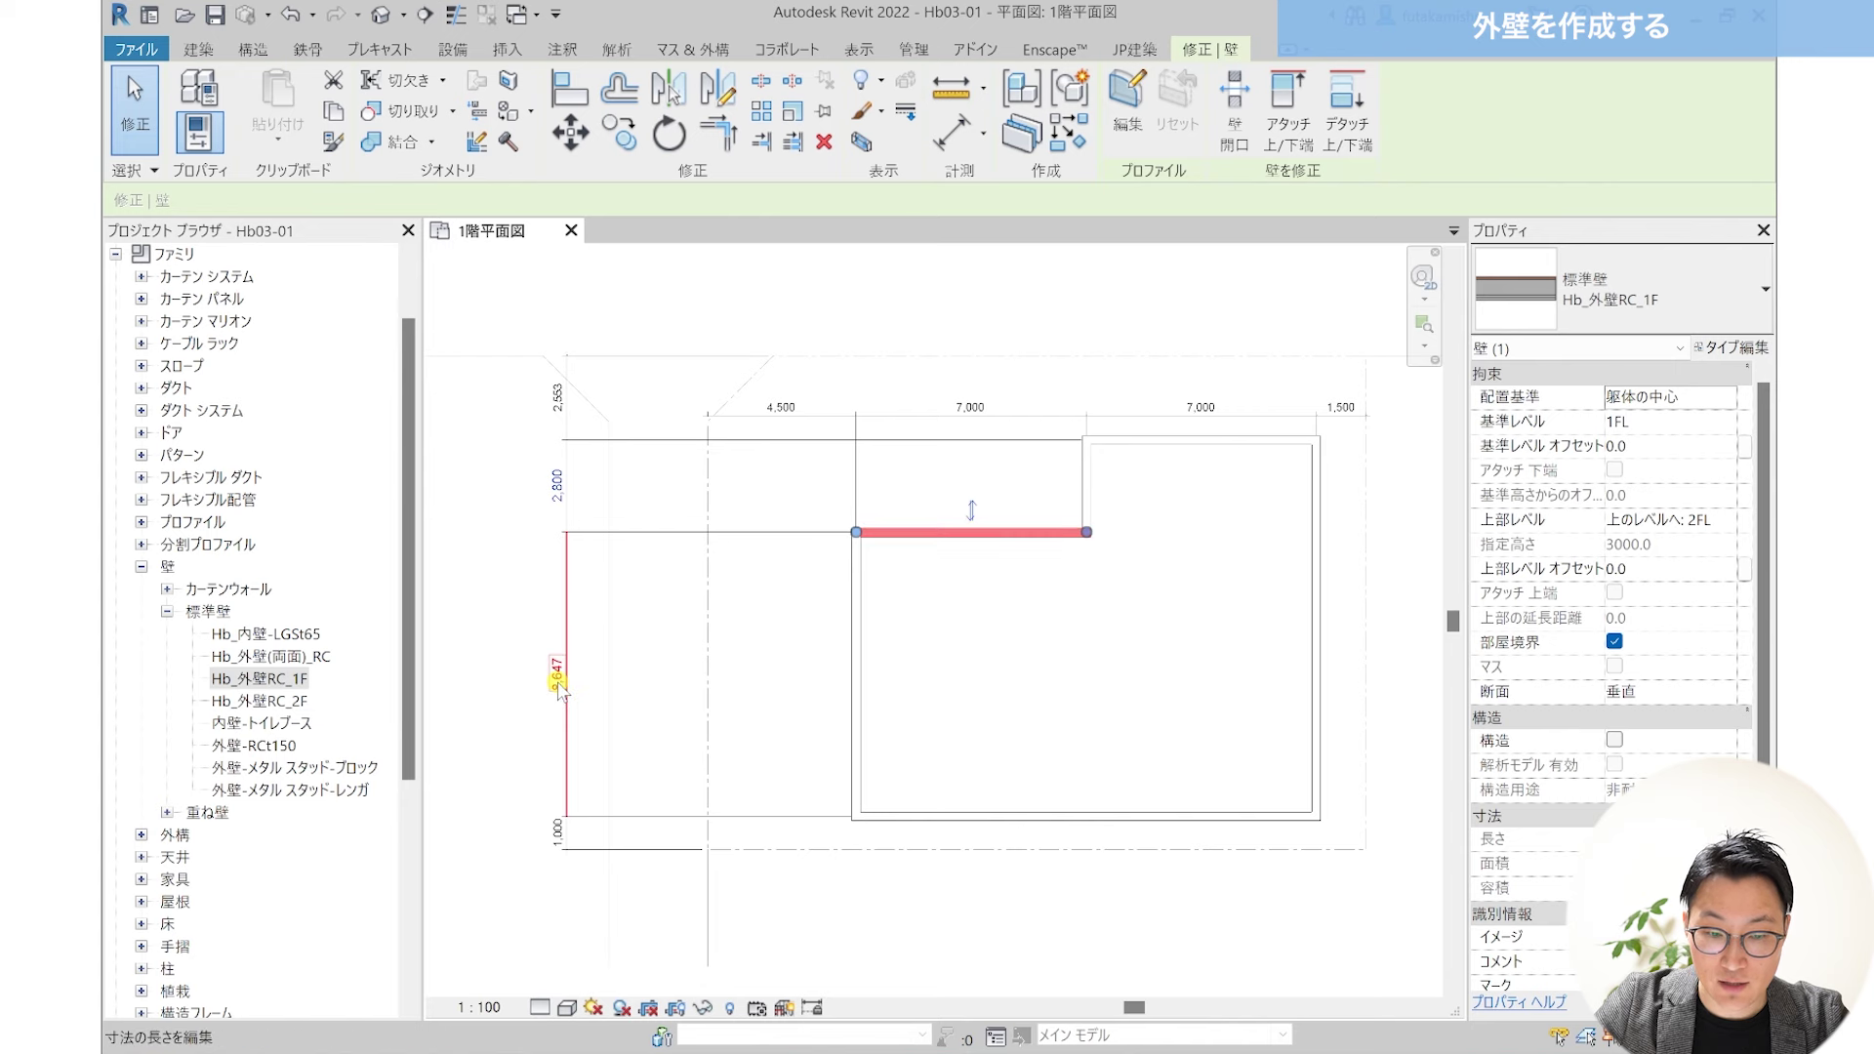
pyautogui.click(557, 676)
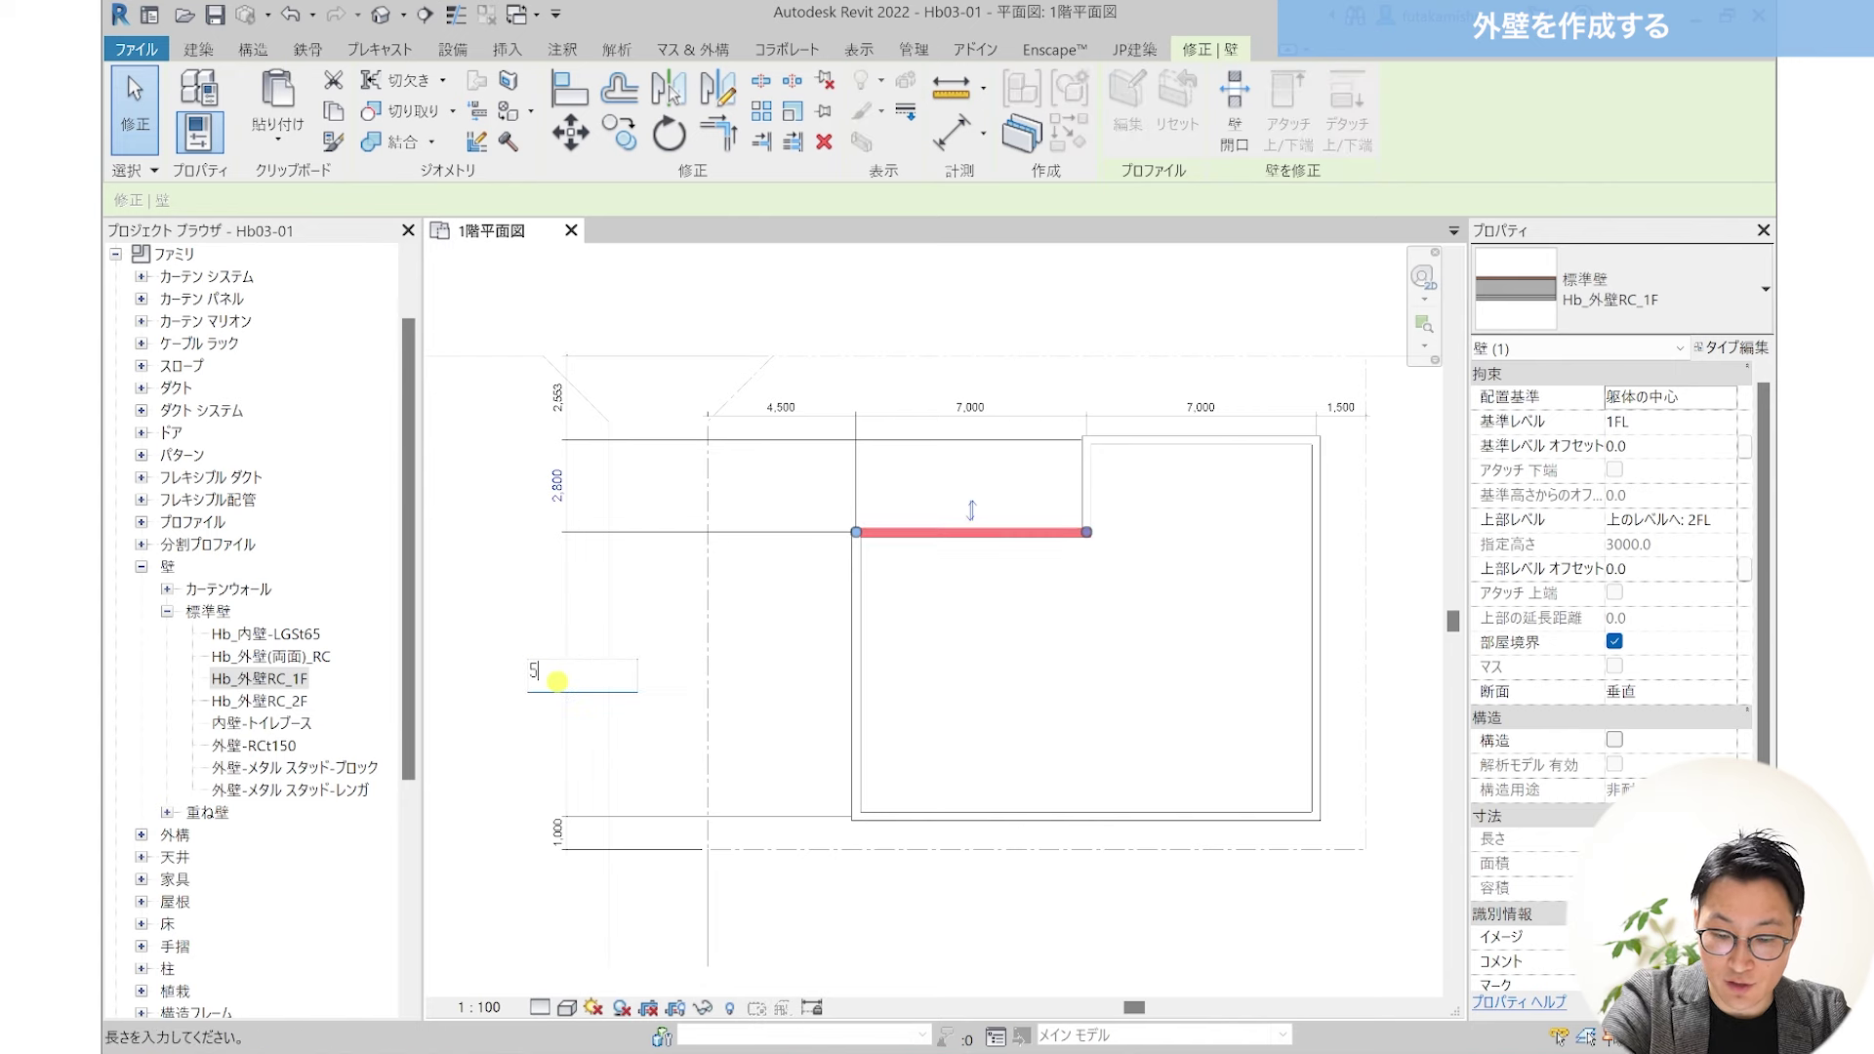
pyautogui.write('5000')
pyautogui.press('Return')
# Step: Move the topmost horizontal wall so it is 3000 mm above the left wing's upper wall, and clear the selection
pyautogui.click(1125, 441)
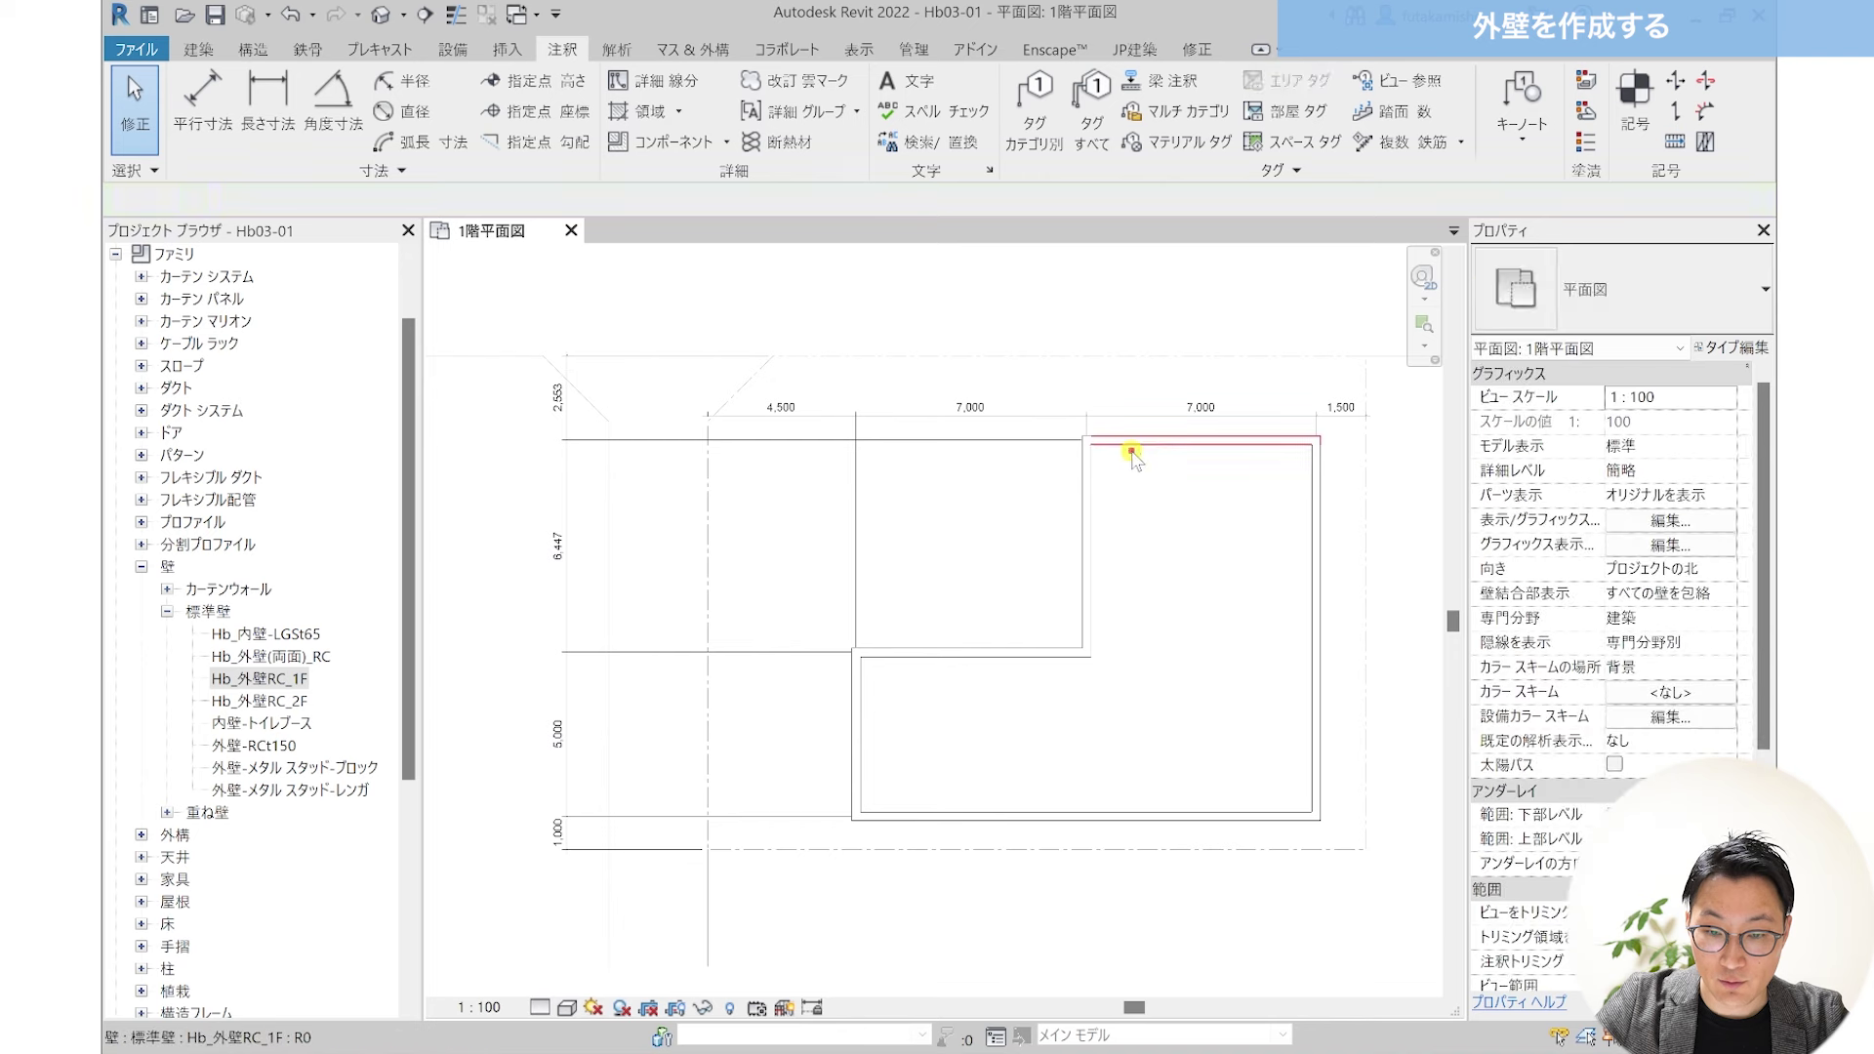
pyautogui.click(557, 543)
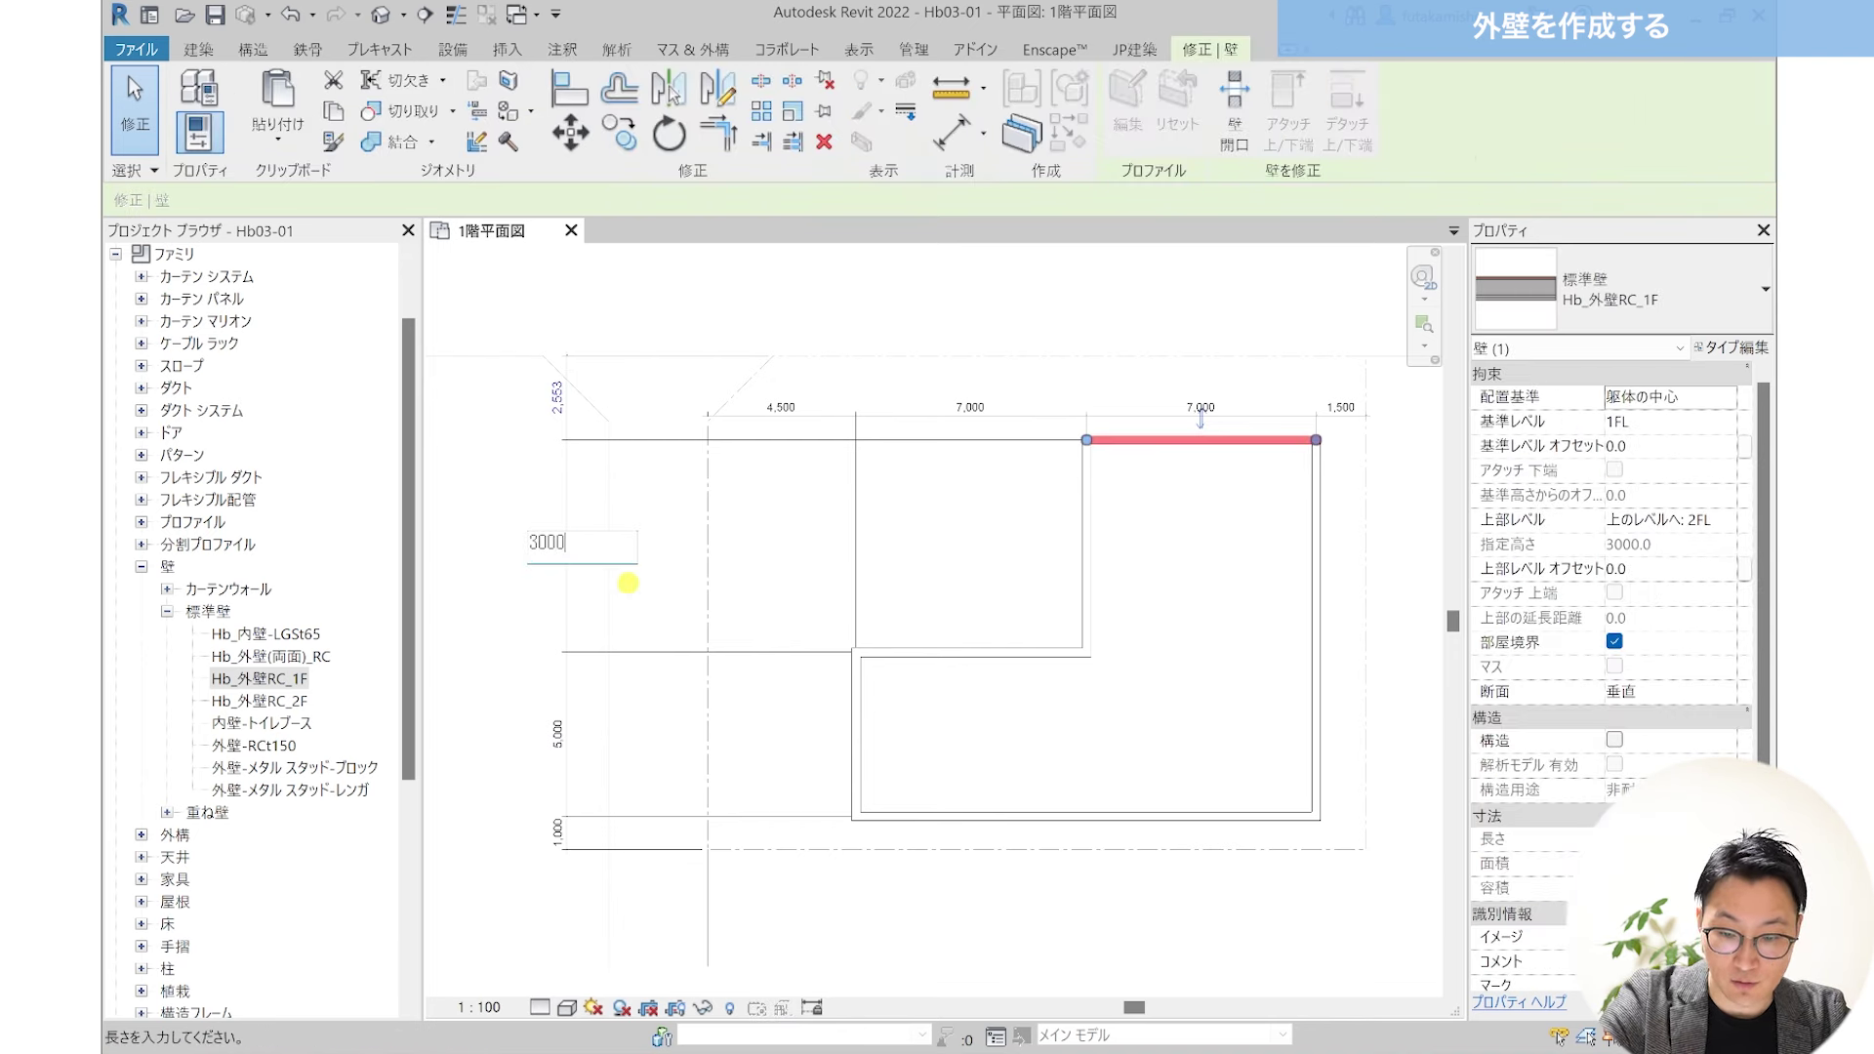
pyautogui.press('Return')
pyautogui.press('Escape')
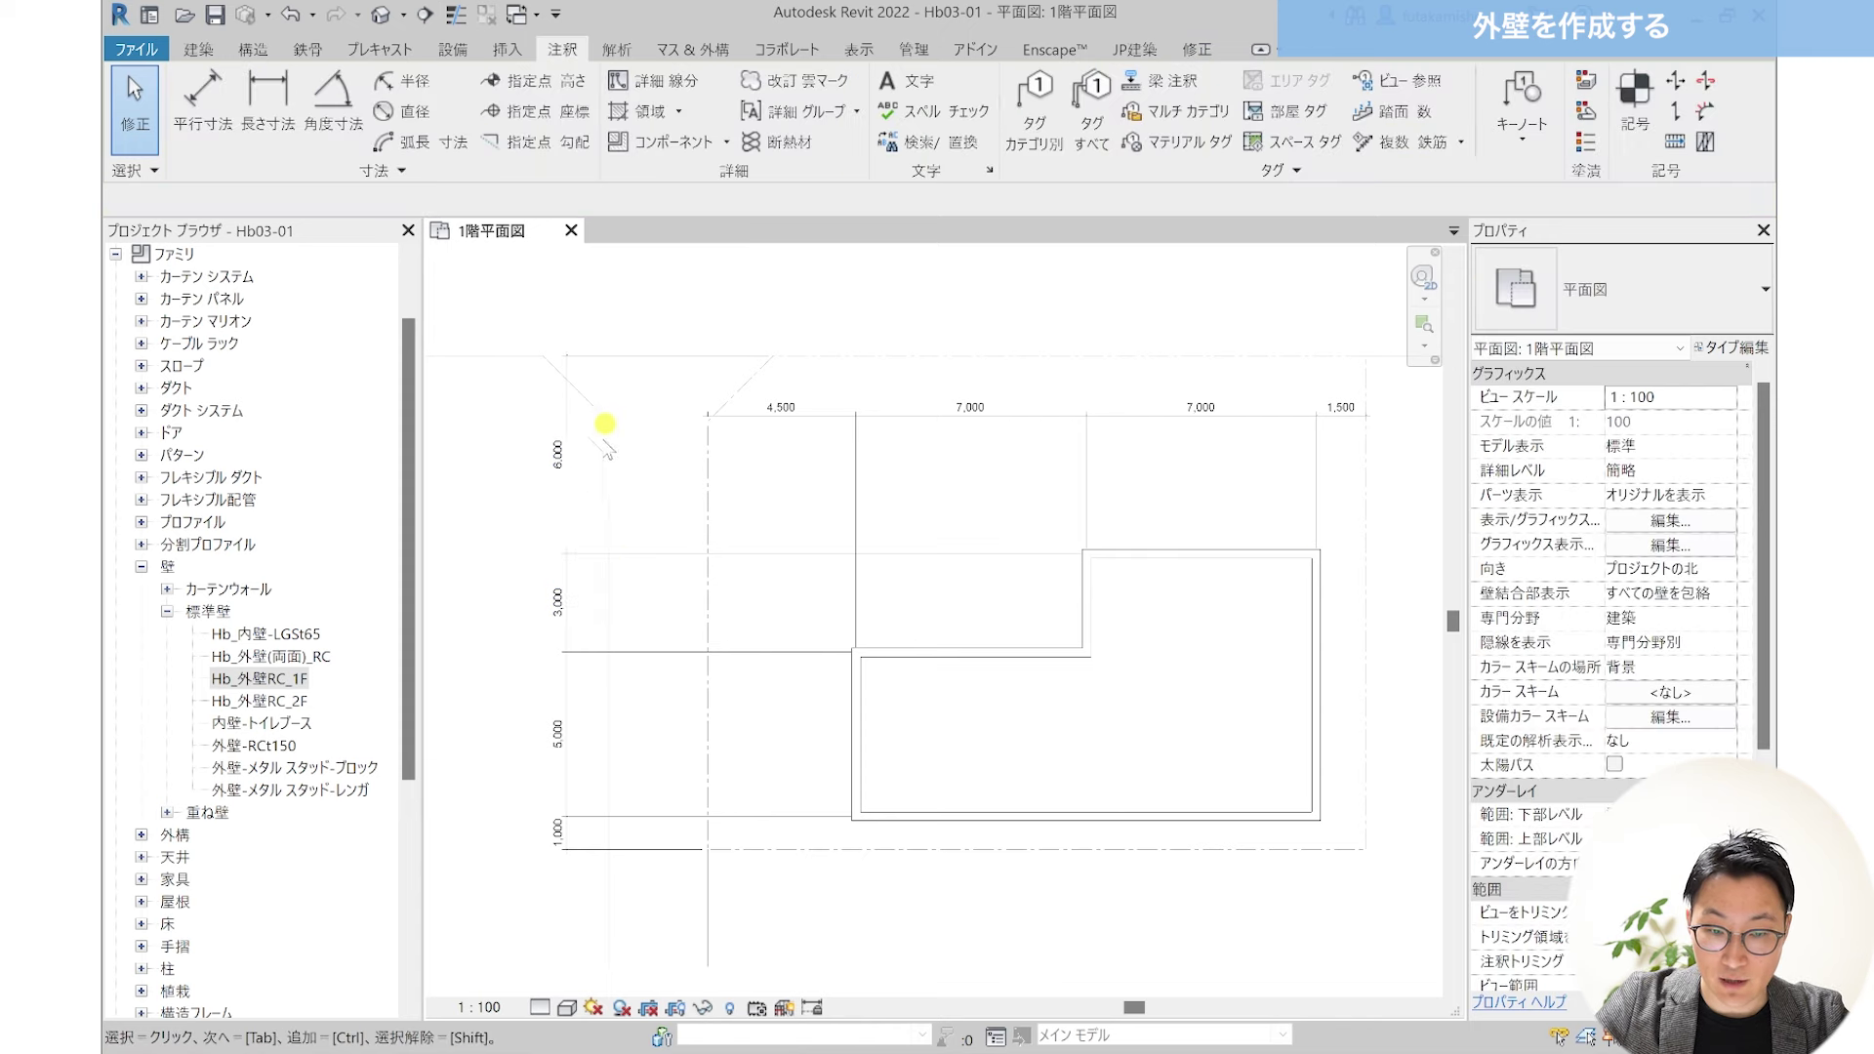
# Step: Delete the horizontal and vertical dimension strings around the building
pyautogui.scroll(-1, 790, 639)
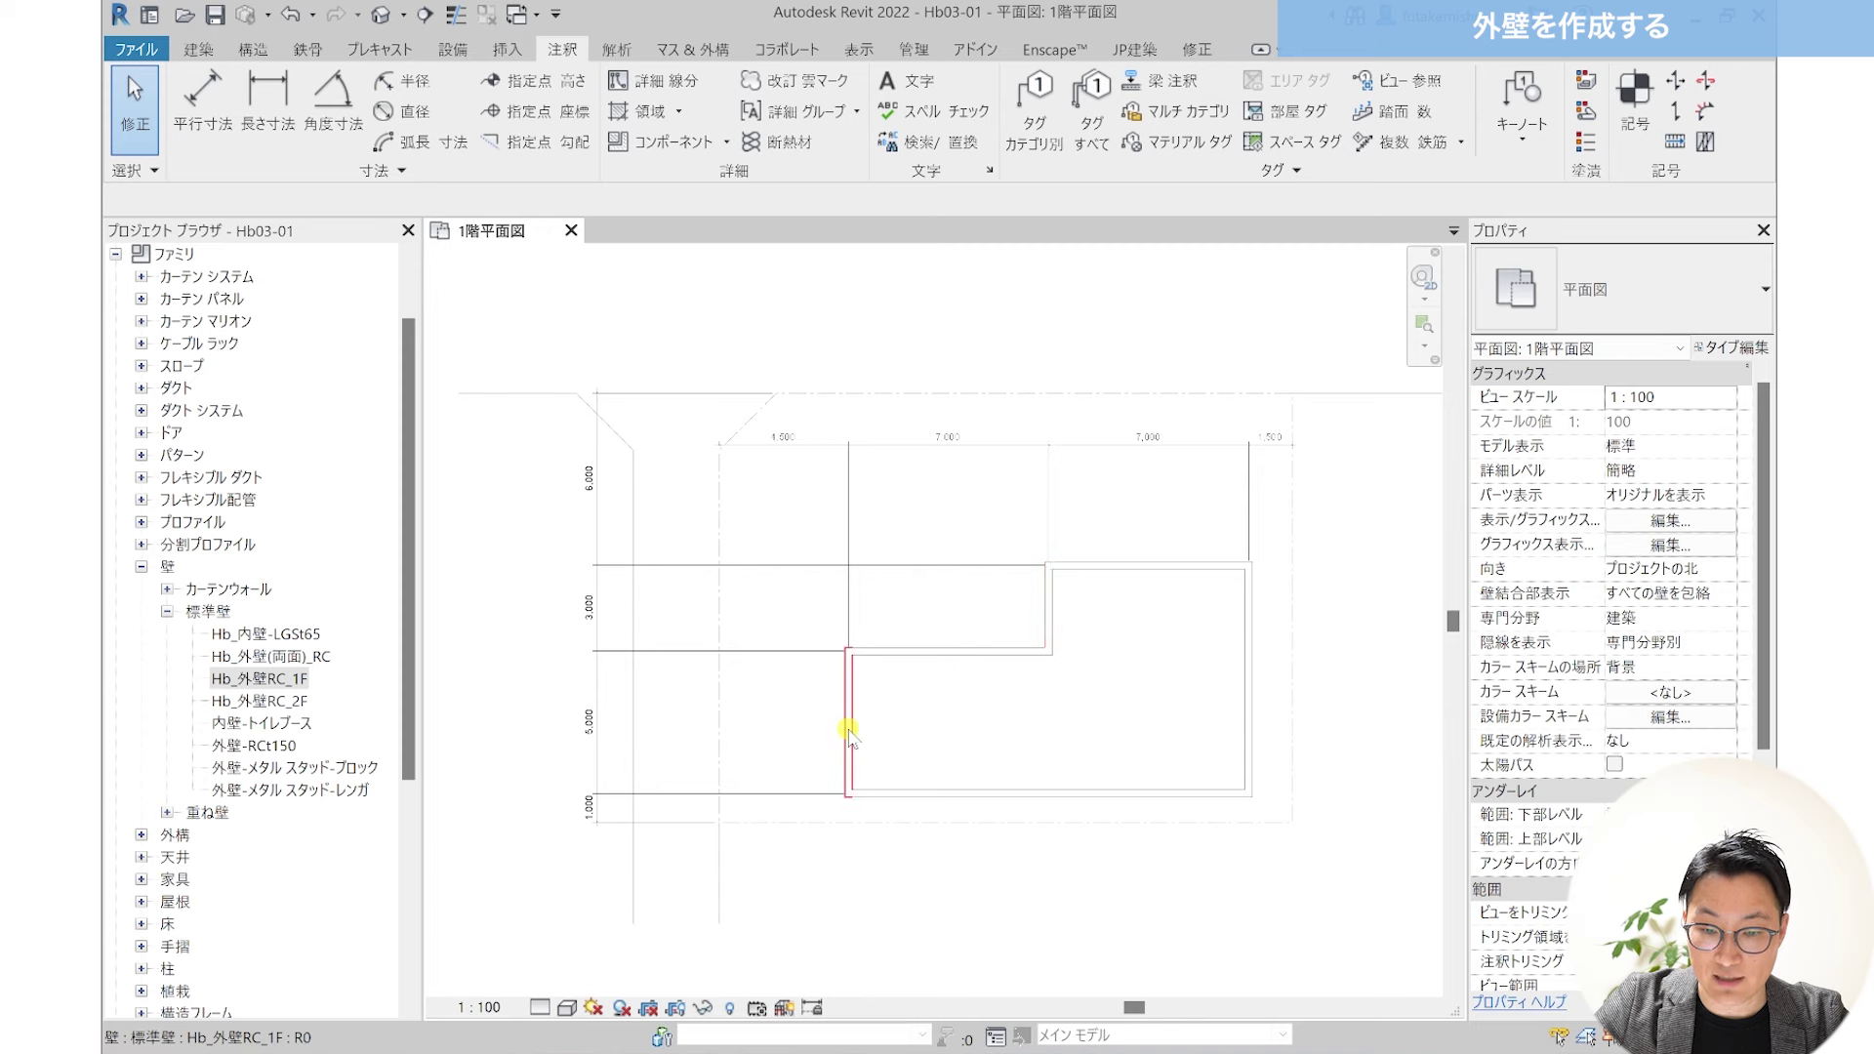
pyautogui.click(876, 449)
pyautogui.press('Delete')
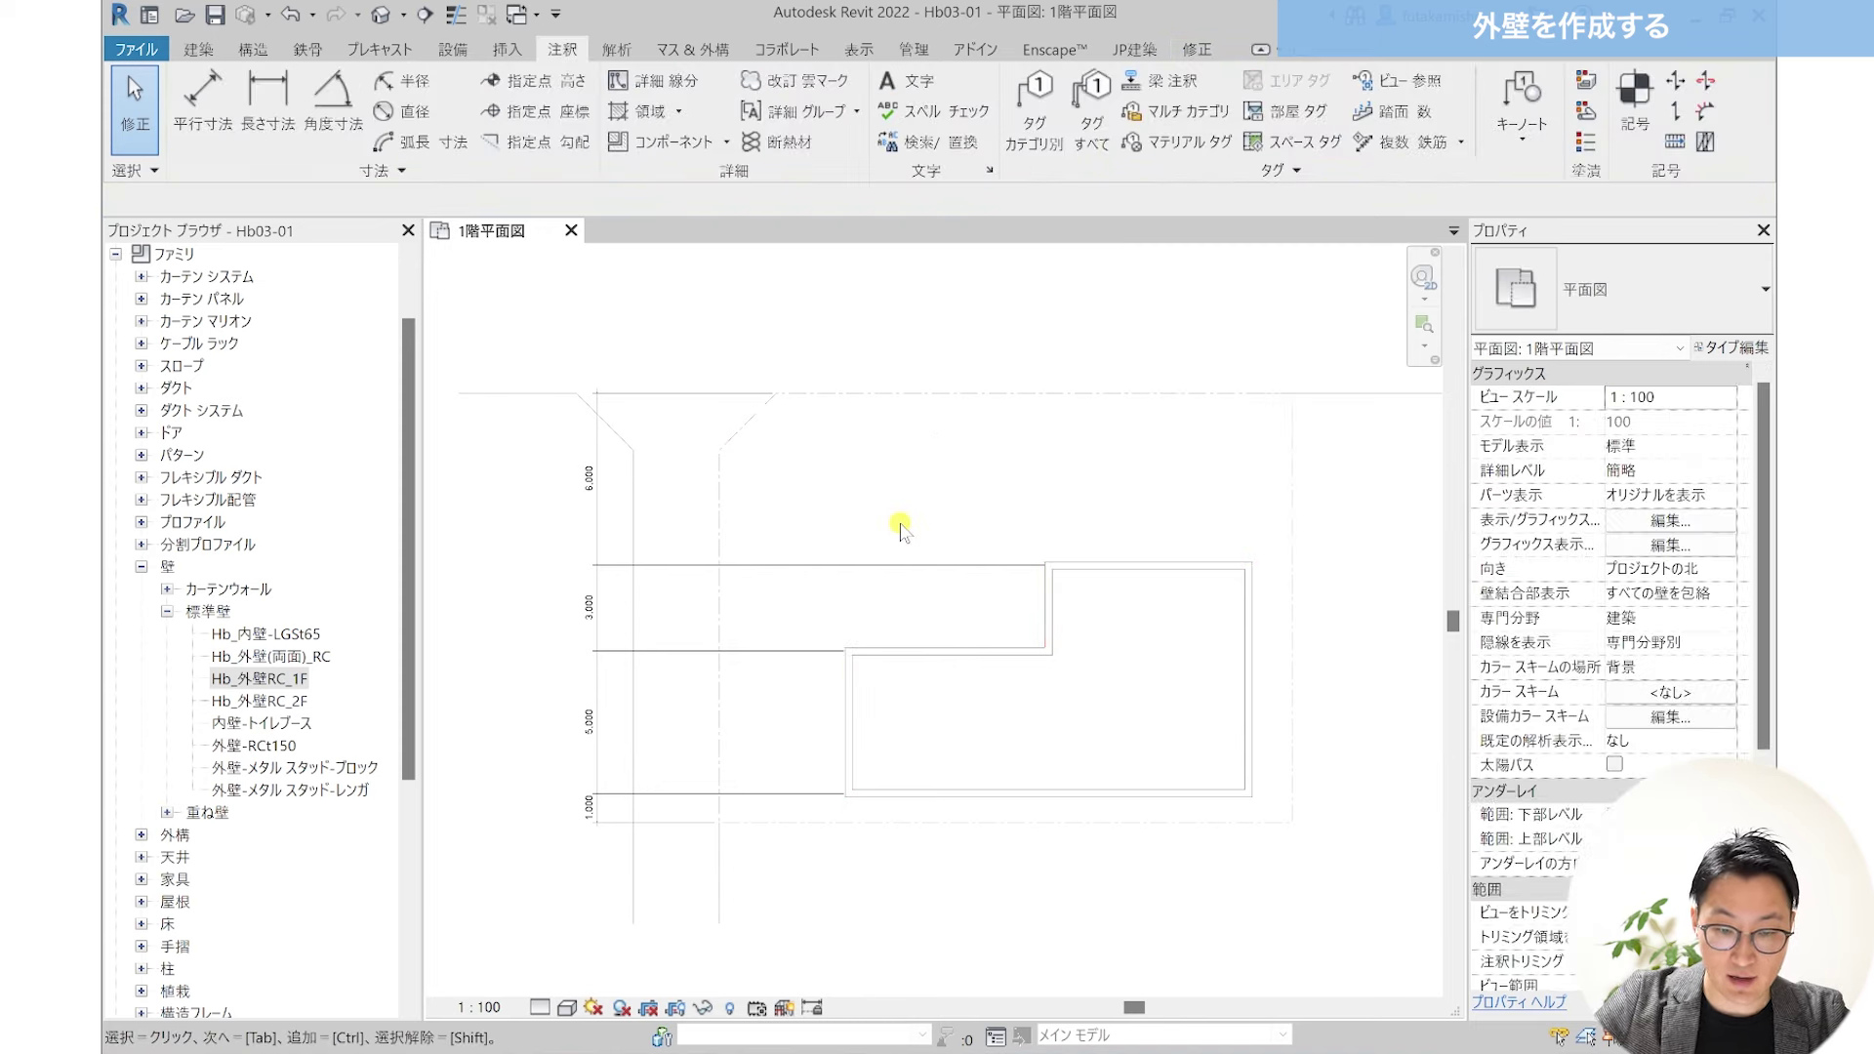
pyautogui.click(632, 553)
pyautogui.press('Delete')
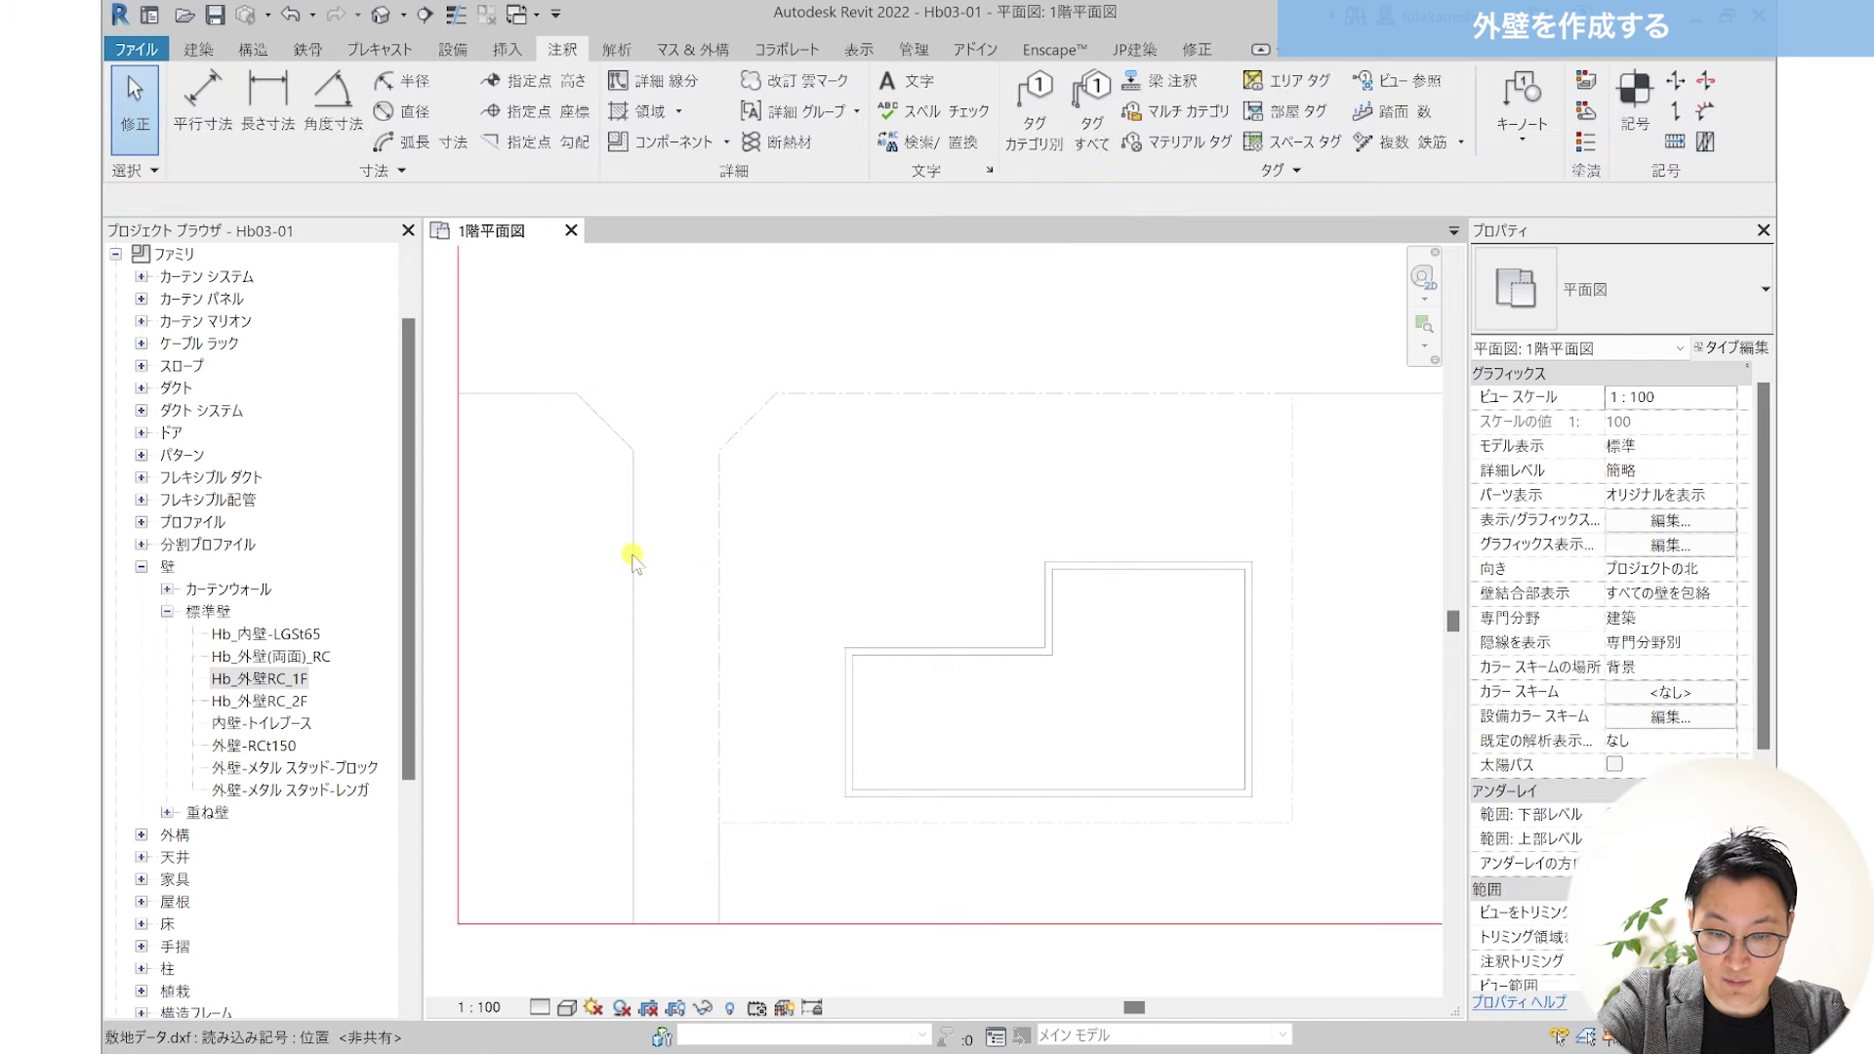
# Step: Hide the site boundary in the 1階平面図 by setting the underlay's lower level (範囲: 下部レベル) to なし and applying it
pyautogui.scroll(-1, 630, 574)
pyautogui.scroll(-1, 744, 649)
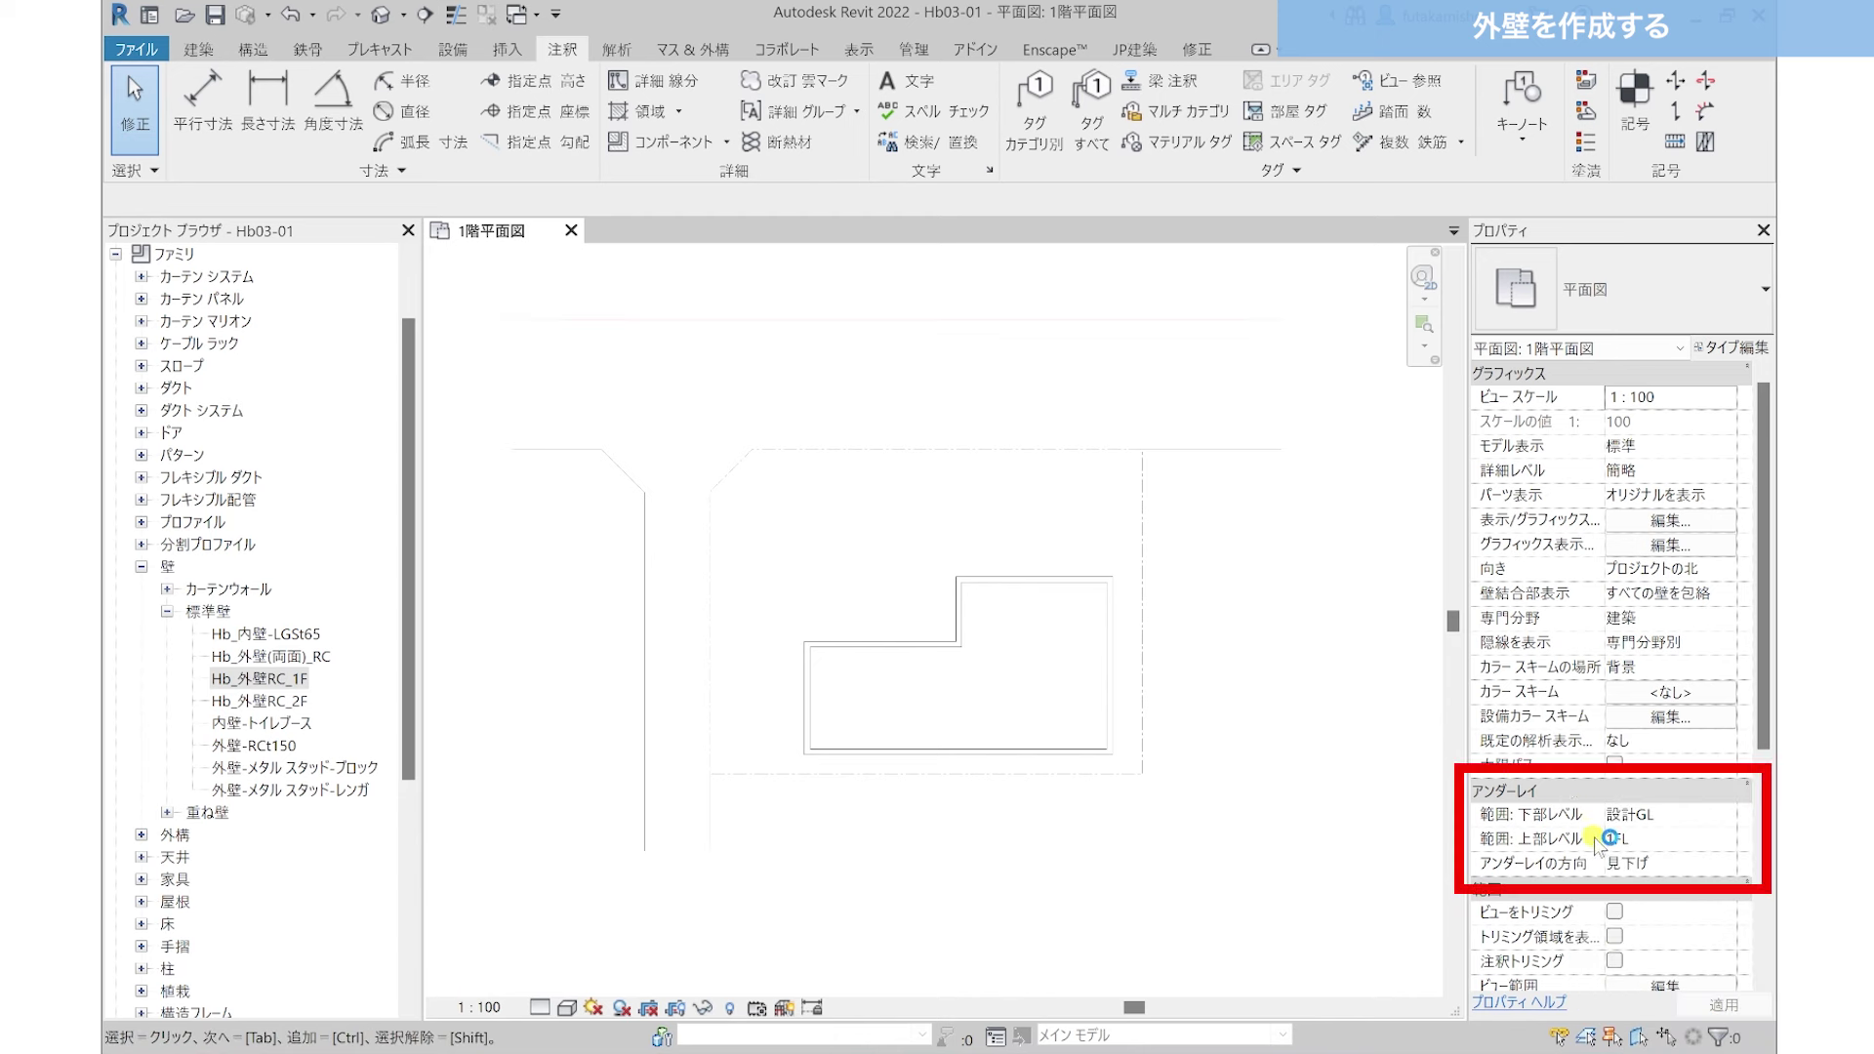
pyautogui.click(1665, 820)
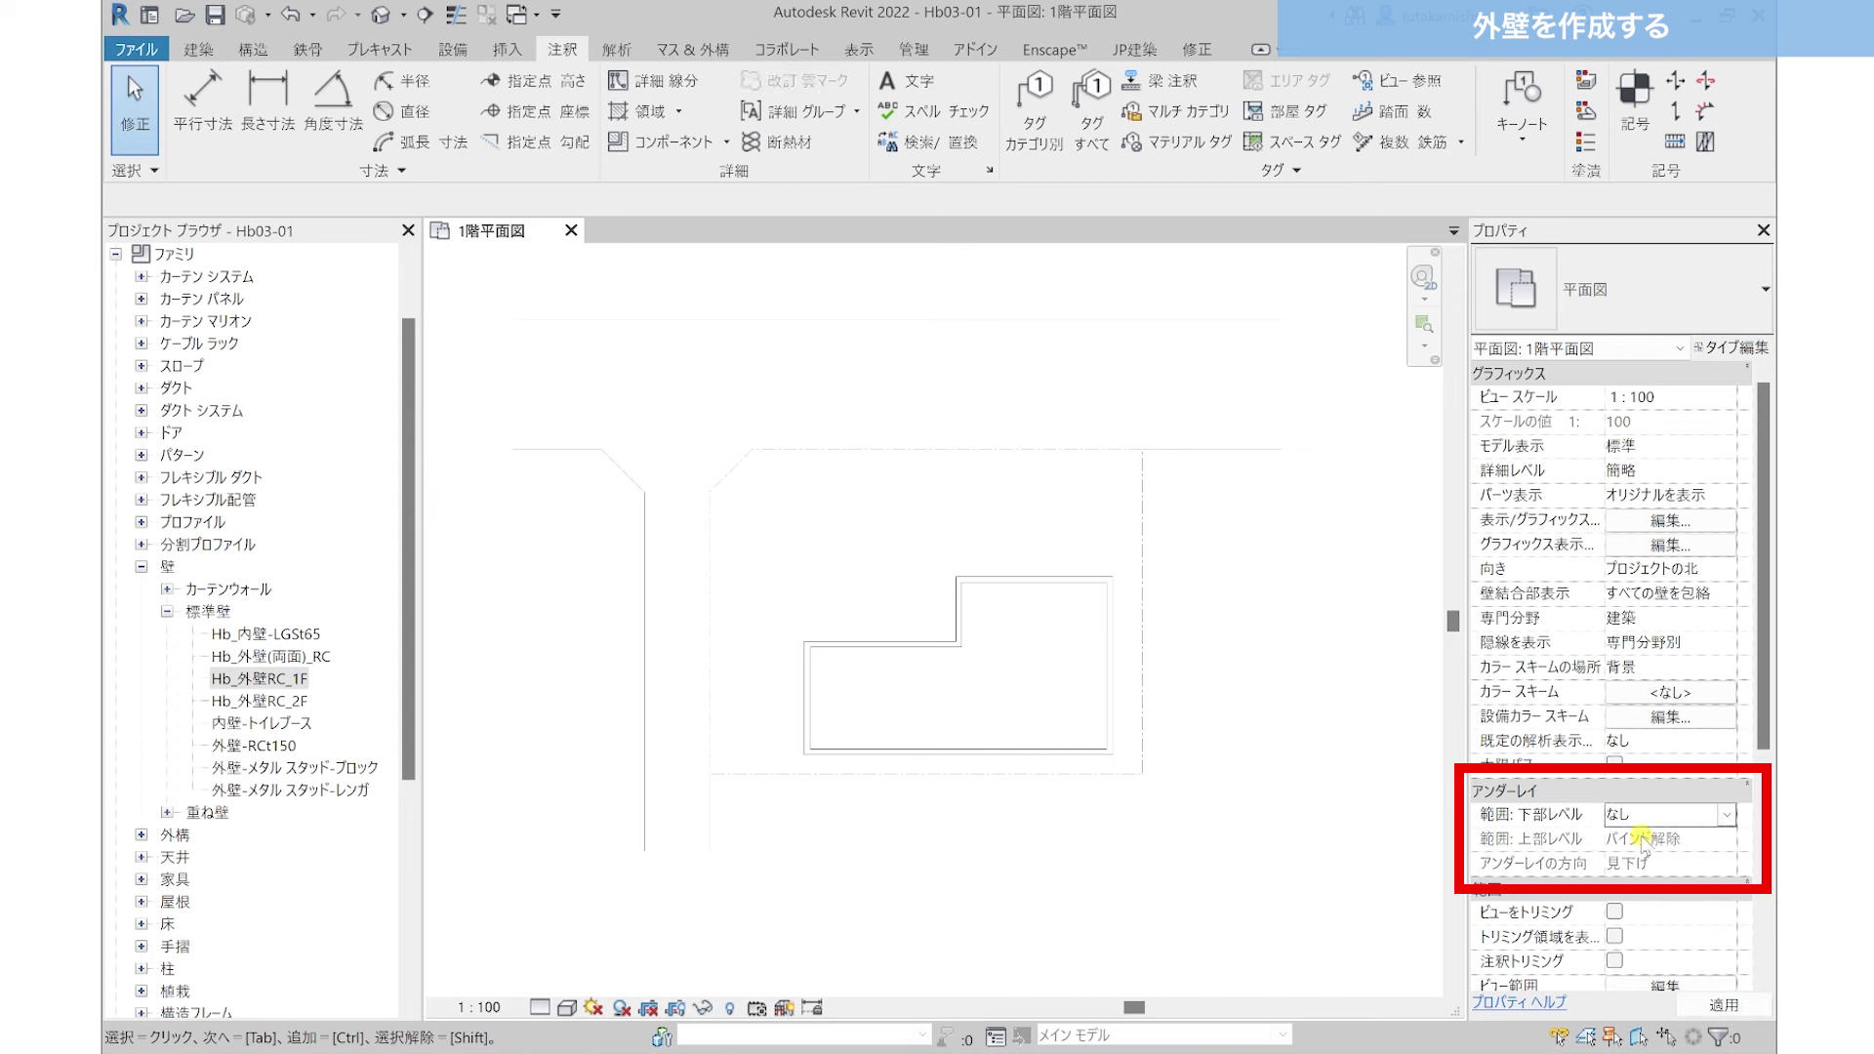
pyautogui.click(1724, 1003)
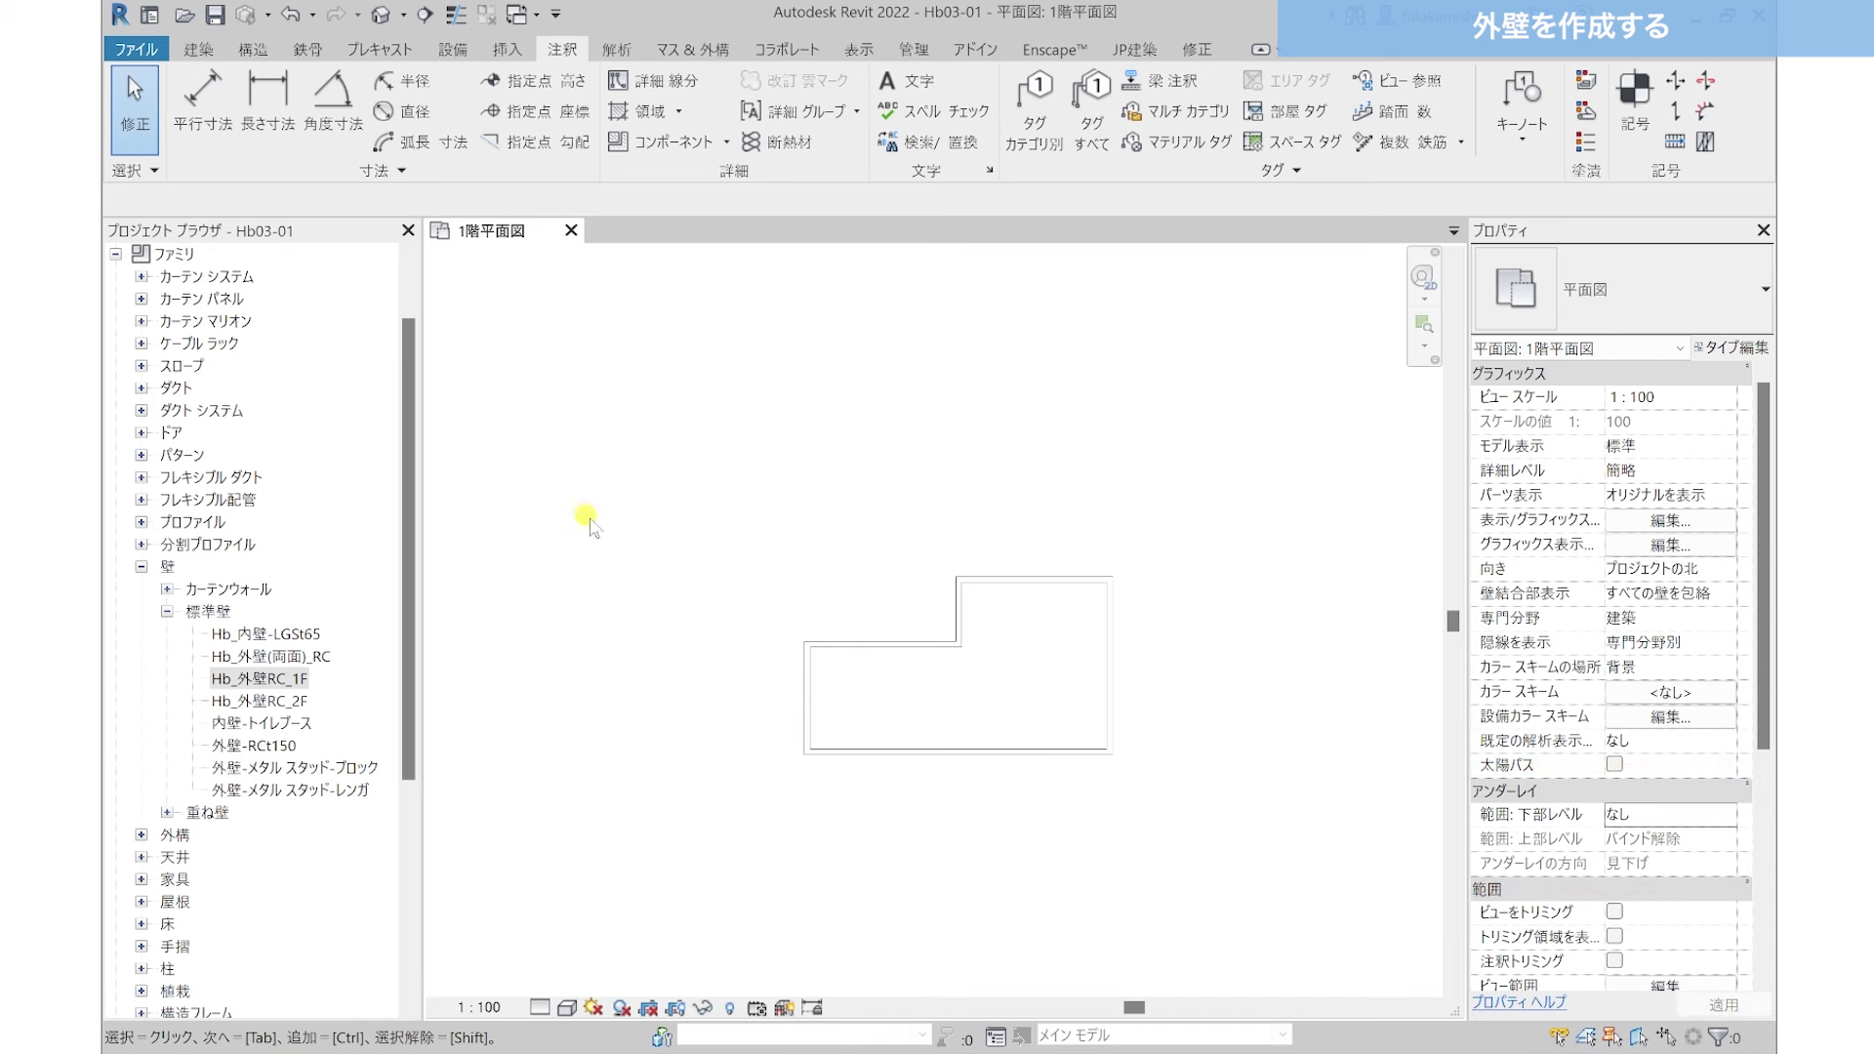
# Step: Draw a horizontal Hb_外壁RC_1F wall from left to right, about 5100 mm long, in line with the topmost wall above the left wing
pyautogui.scroll(1, 923, 682)
pyautogui.scroll(3, 922, 682)
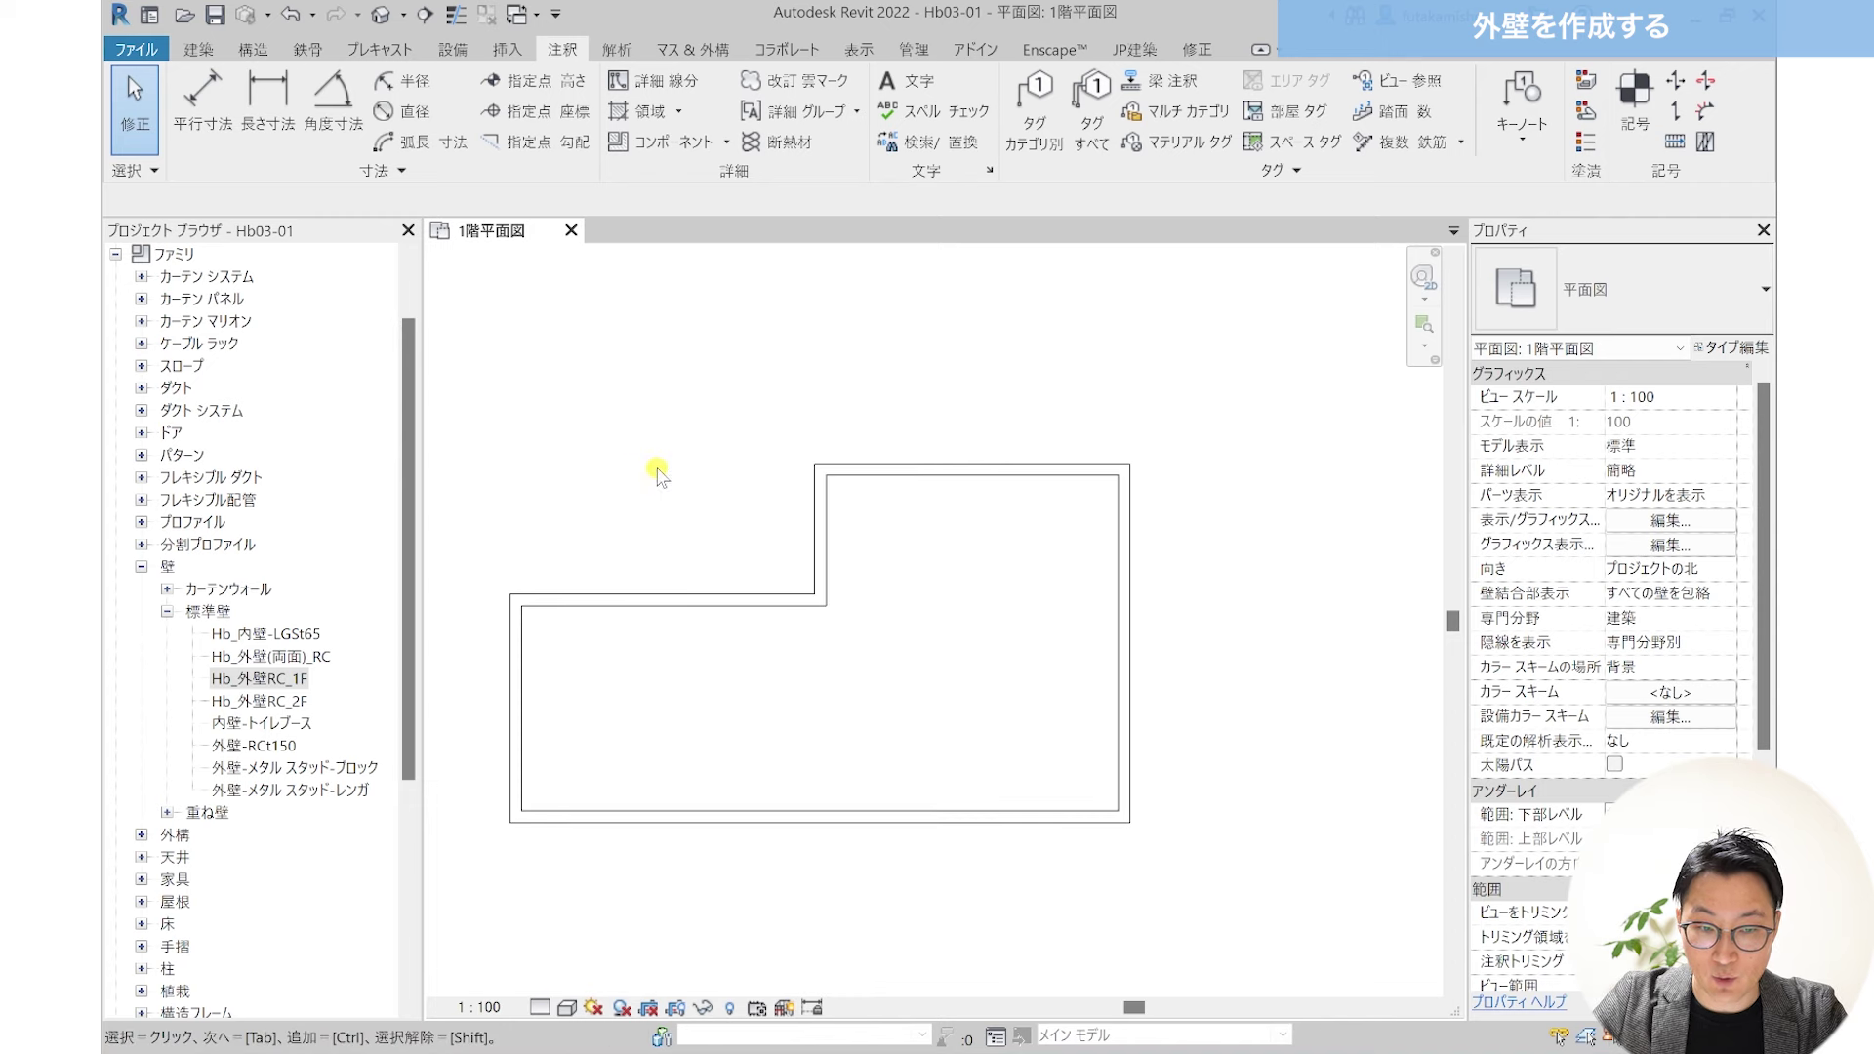
pyautogui.click(199, 49)
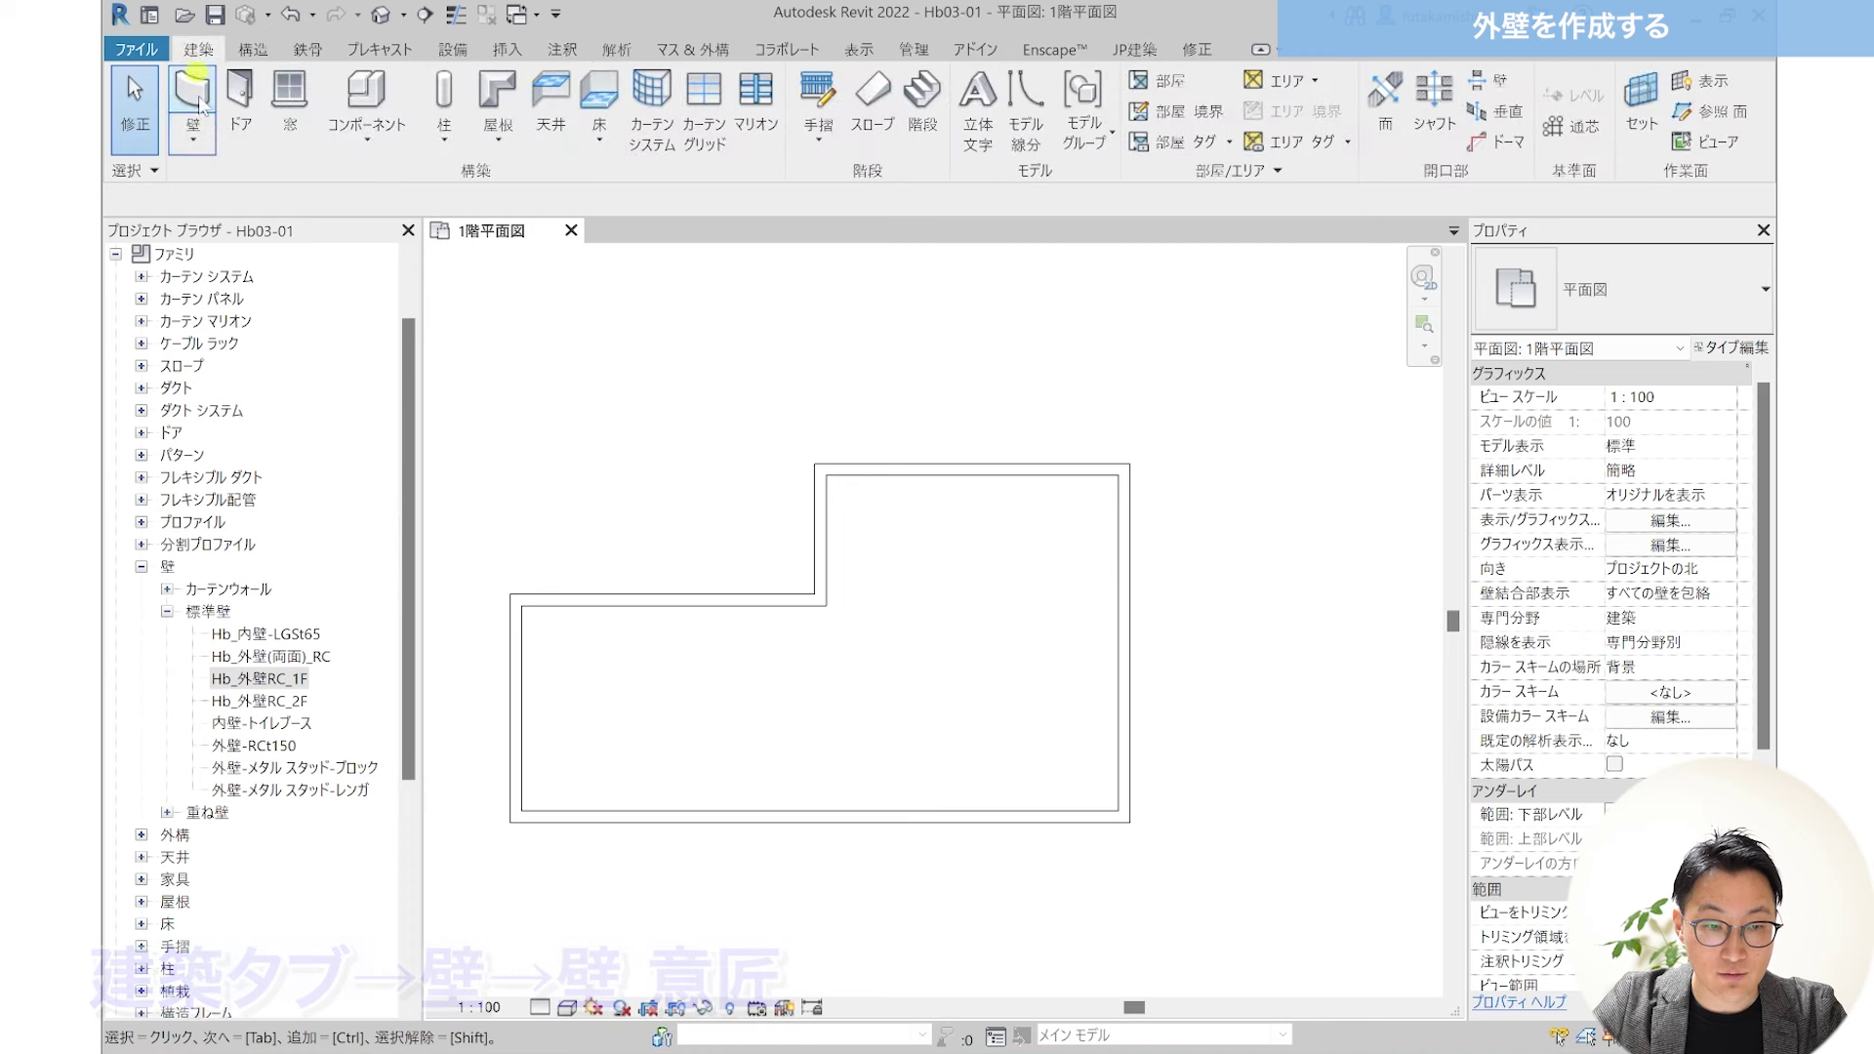
pyautogui.click(198, 140)
pyautogui.click(191, 192)
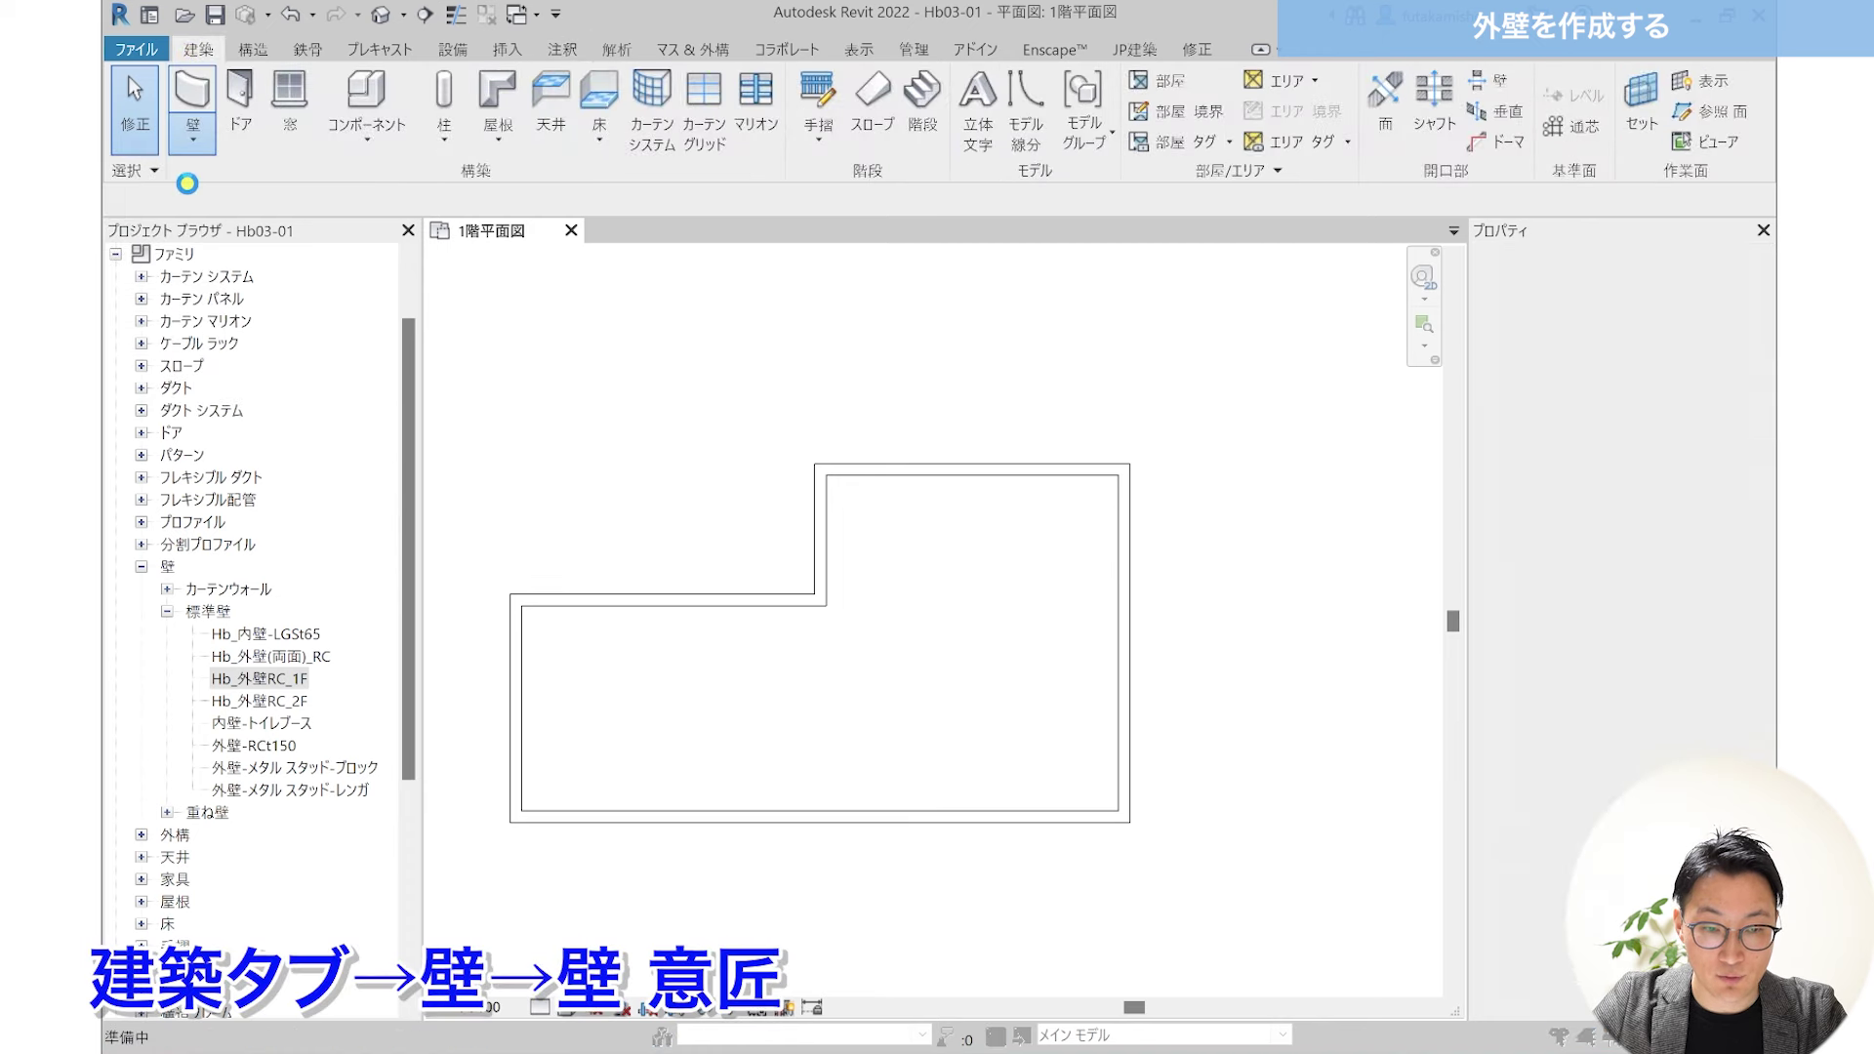
pyautogui.press('Escape')
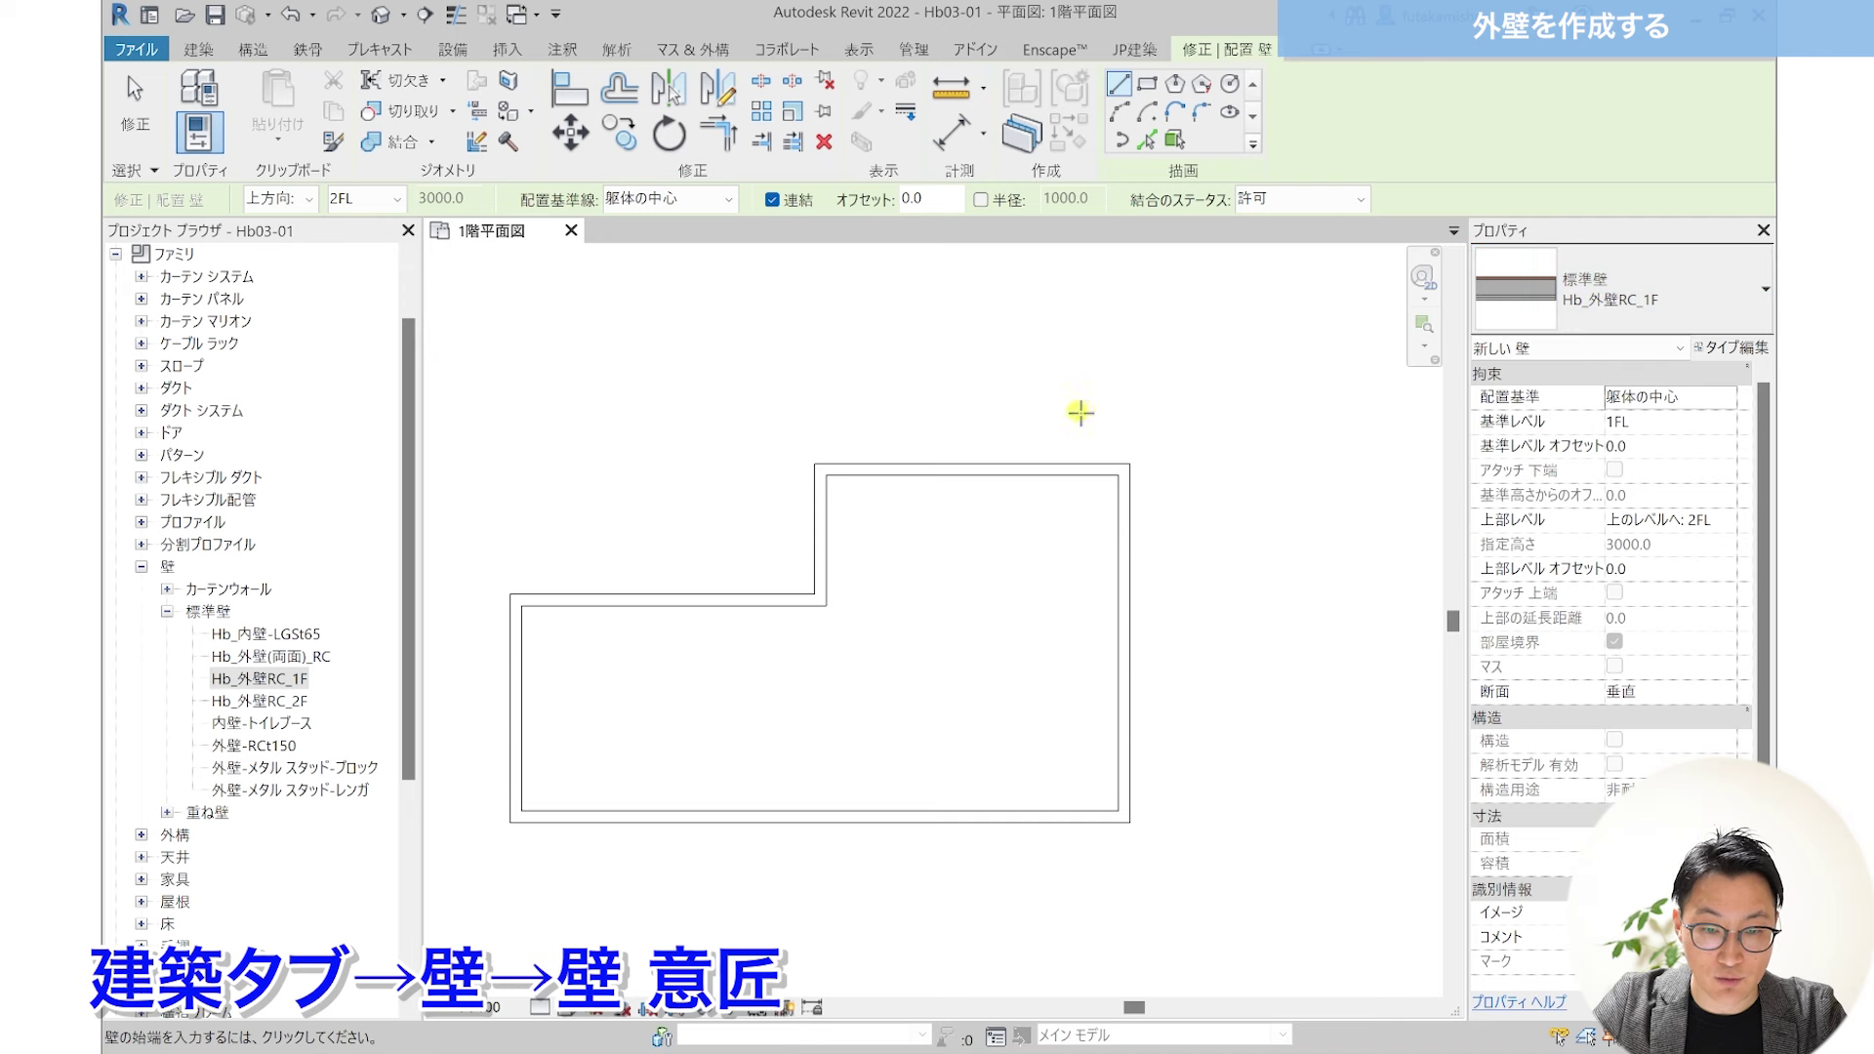
pyautogui.scroll(1, 937, 472)
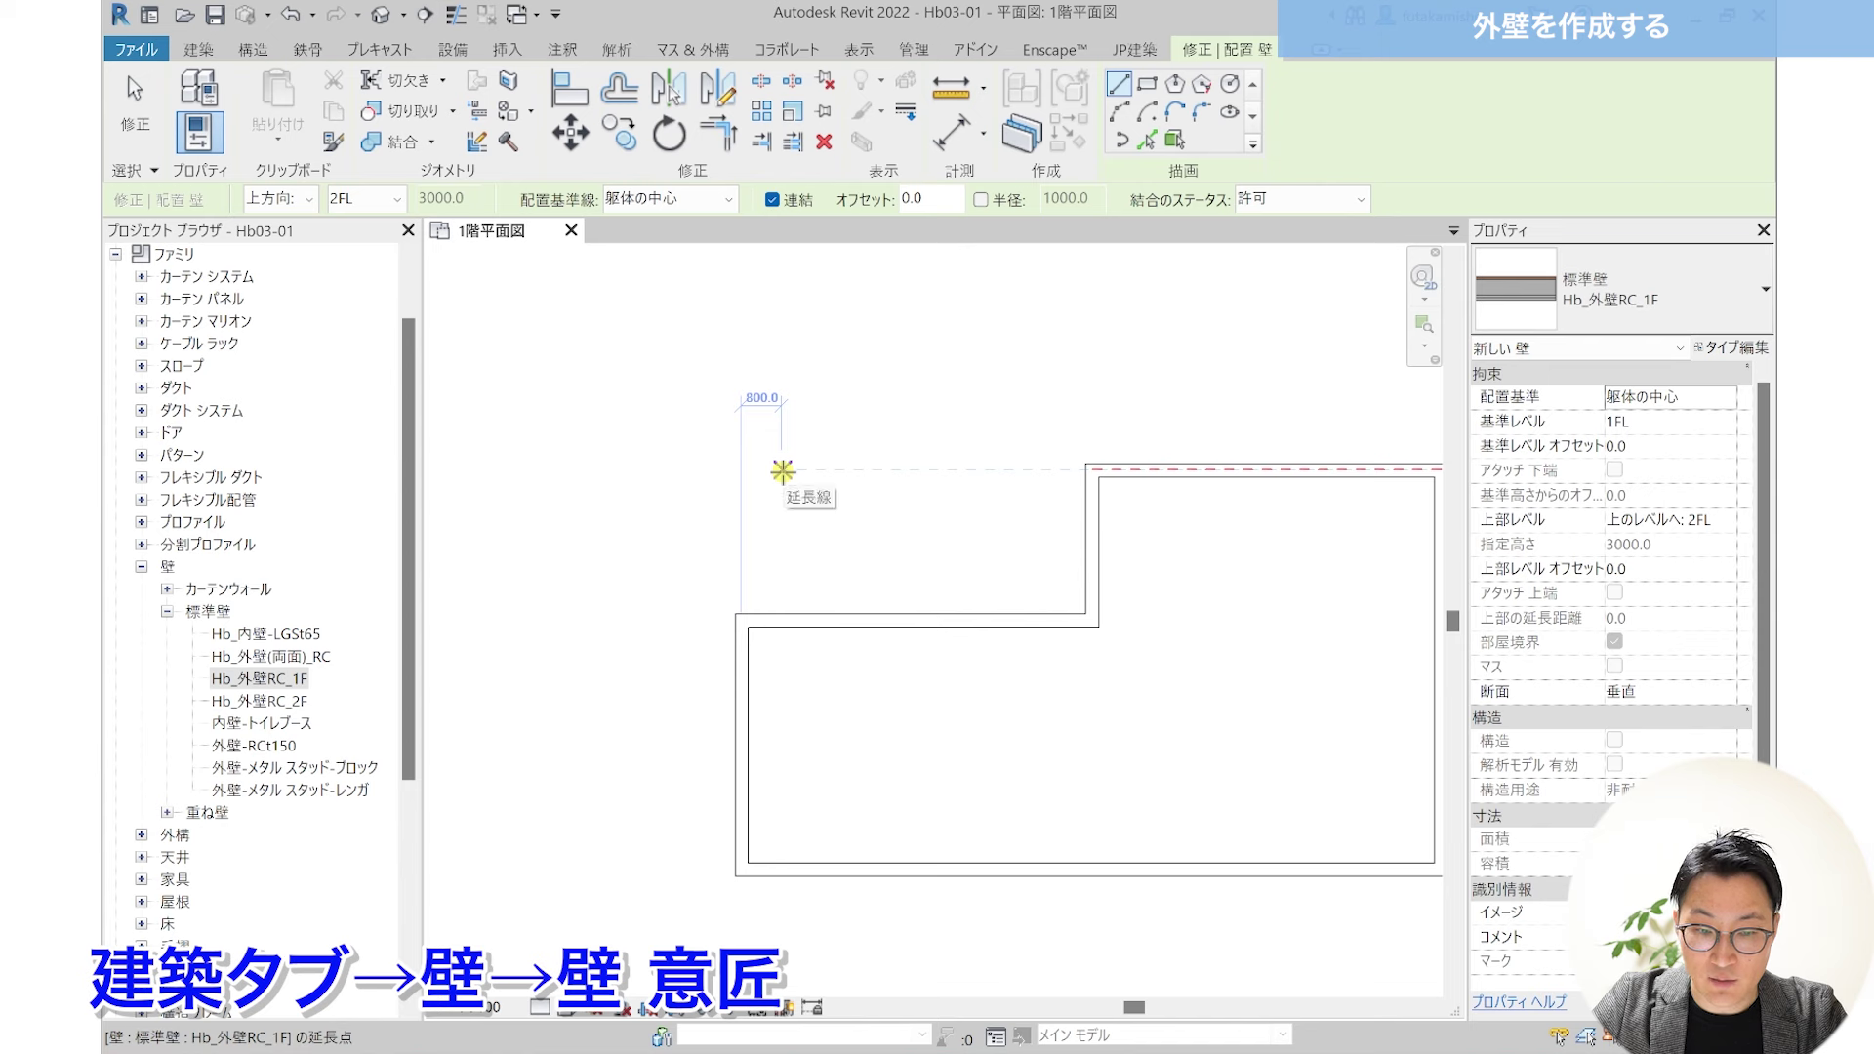
pyautogui.click(783, 471)
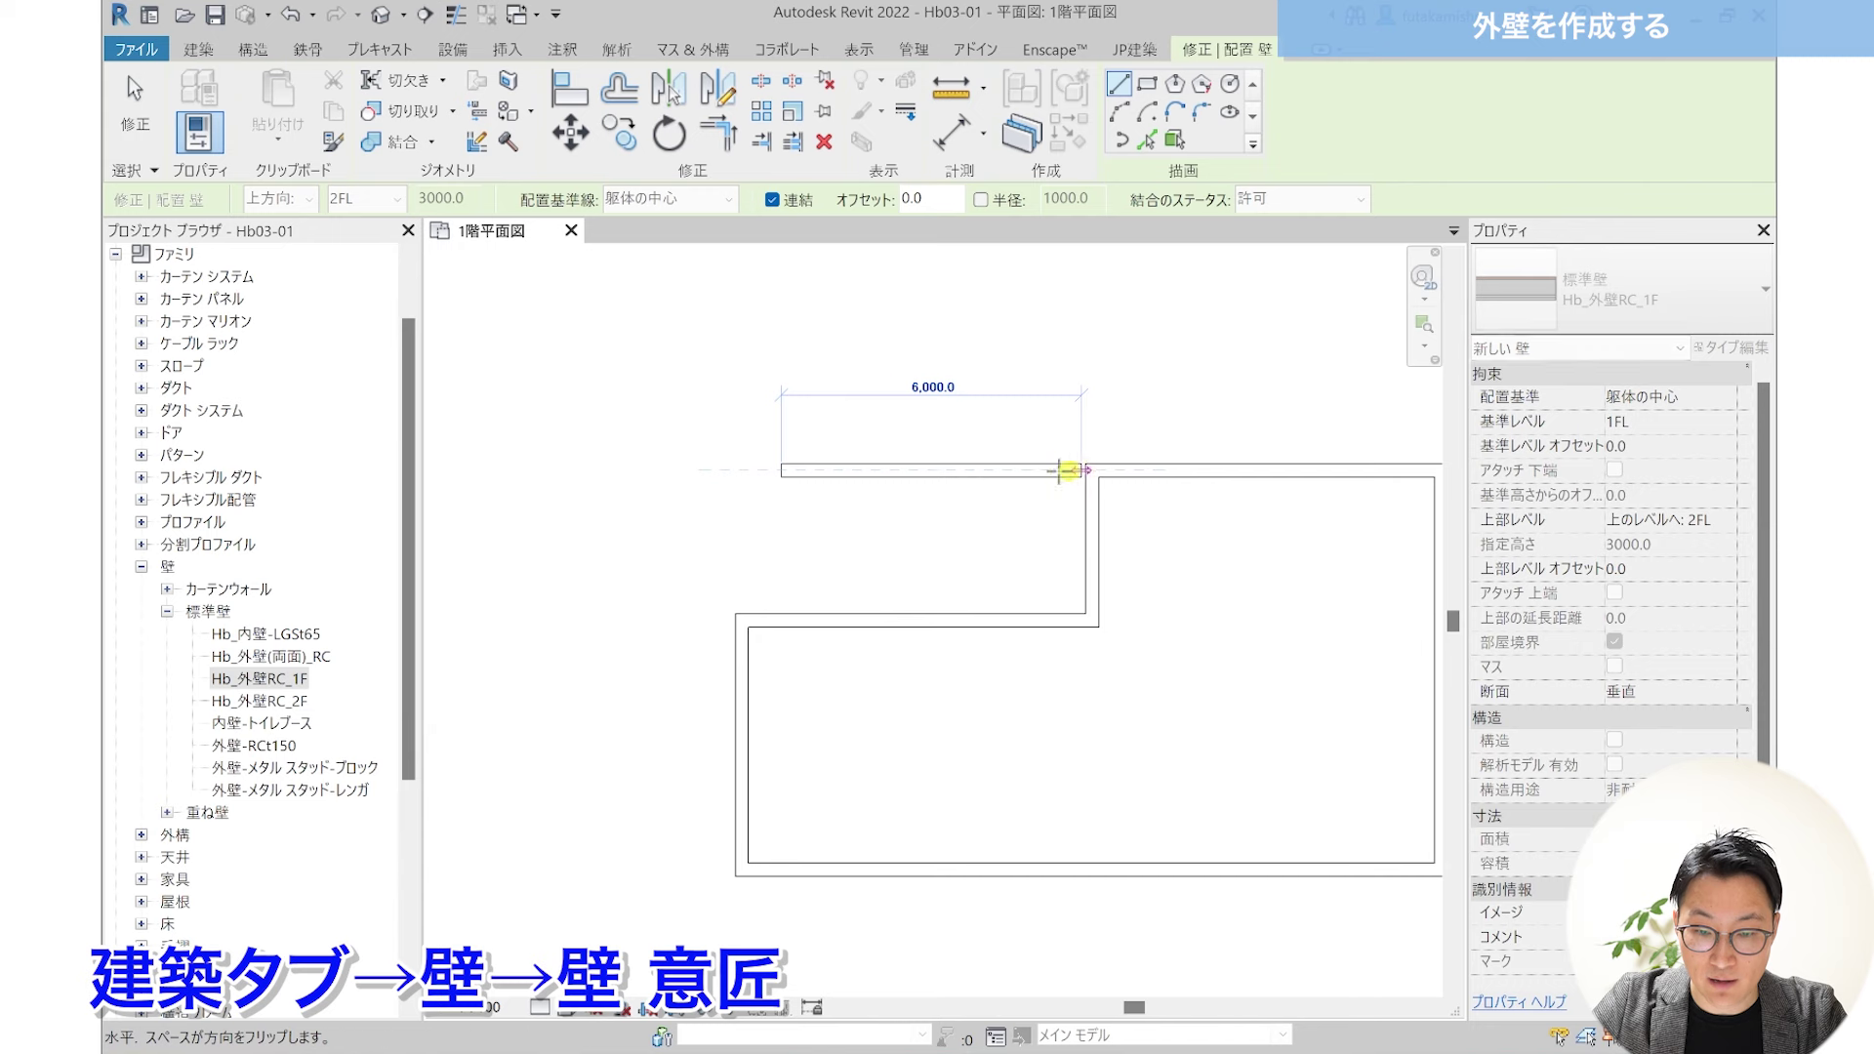
pyautogui.click(1037, 471)
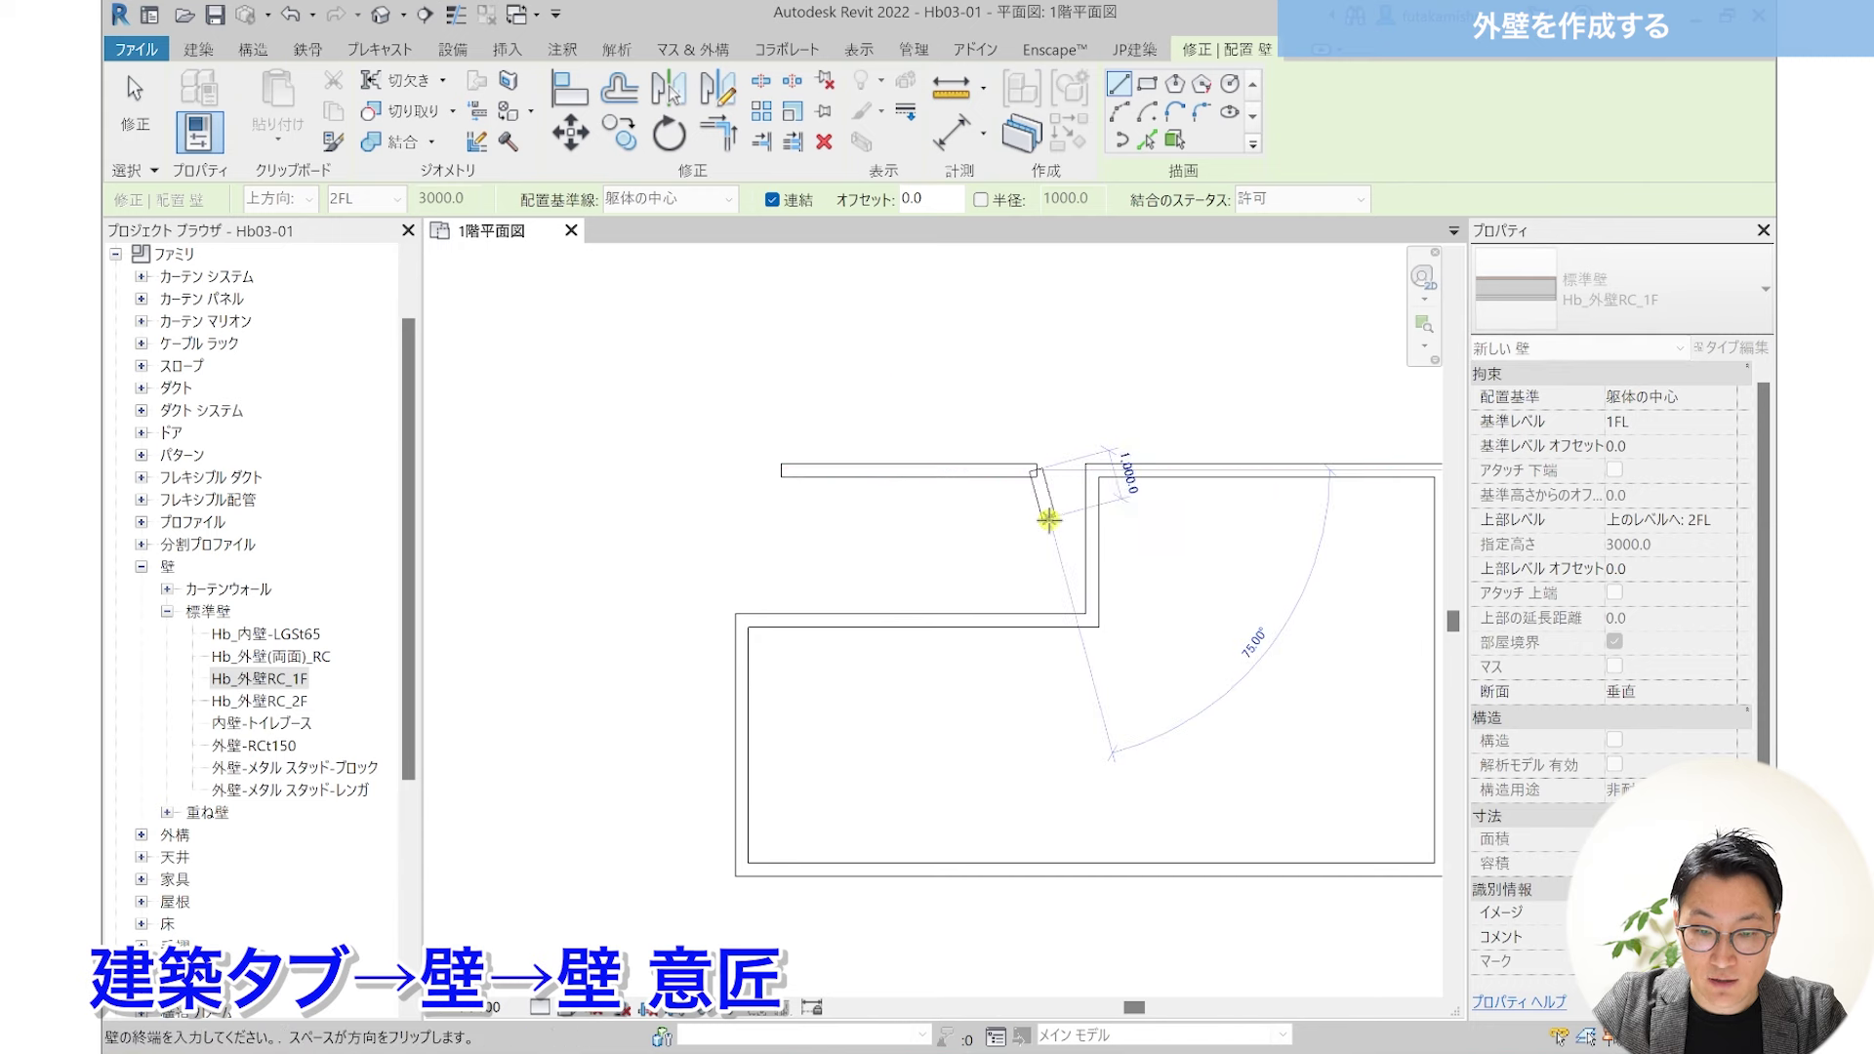
pyautogui.scroll(1, 1047, 502)
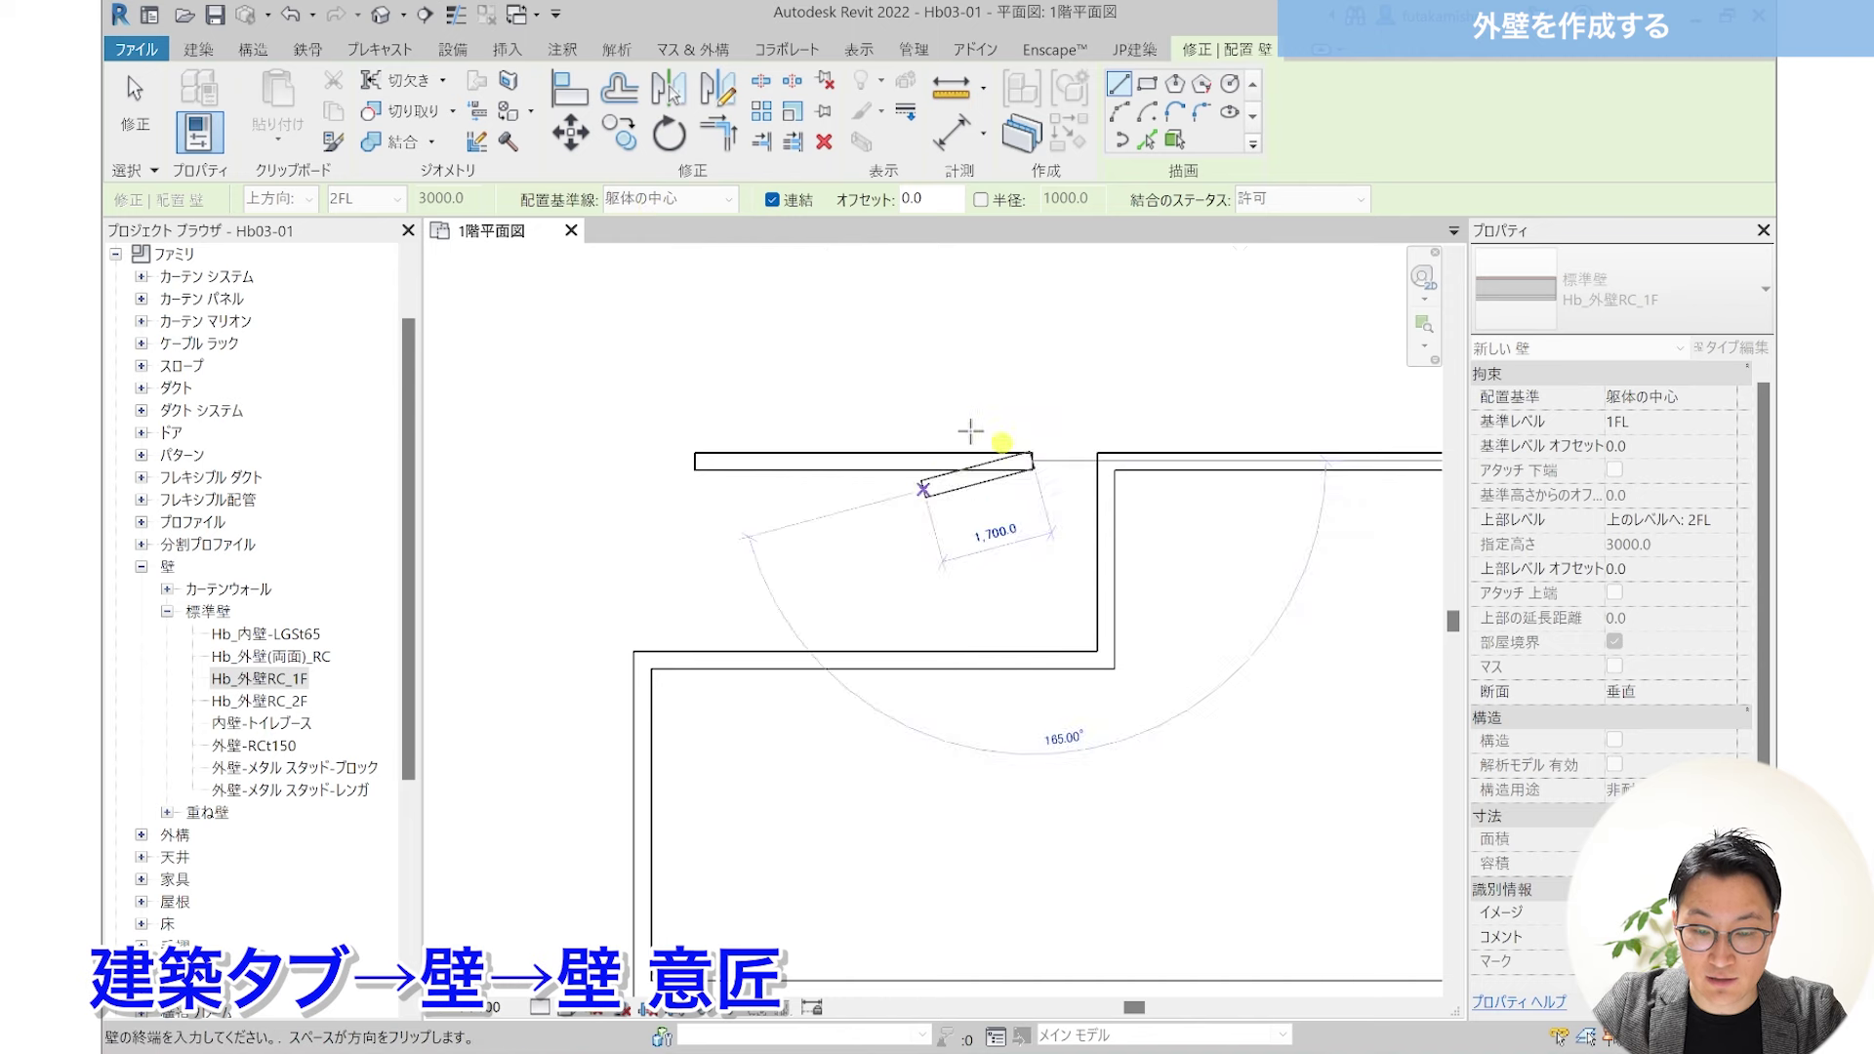
pyautogui.click(135, 108)
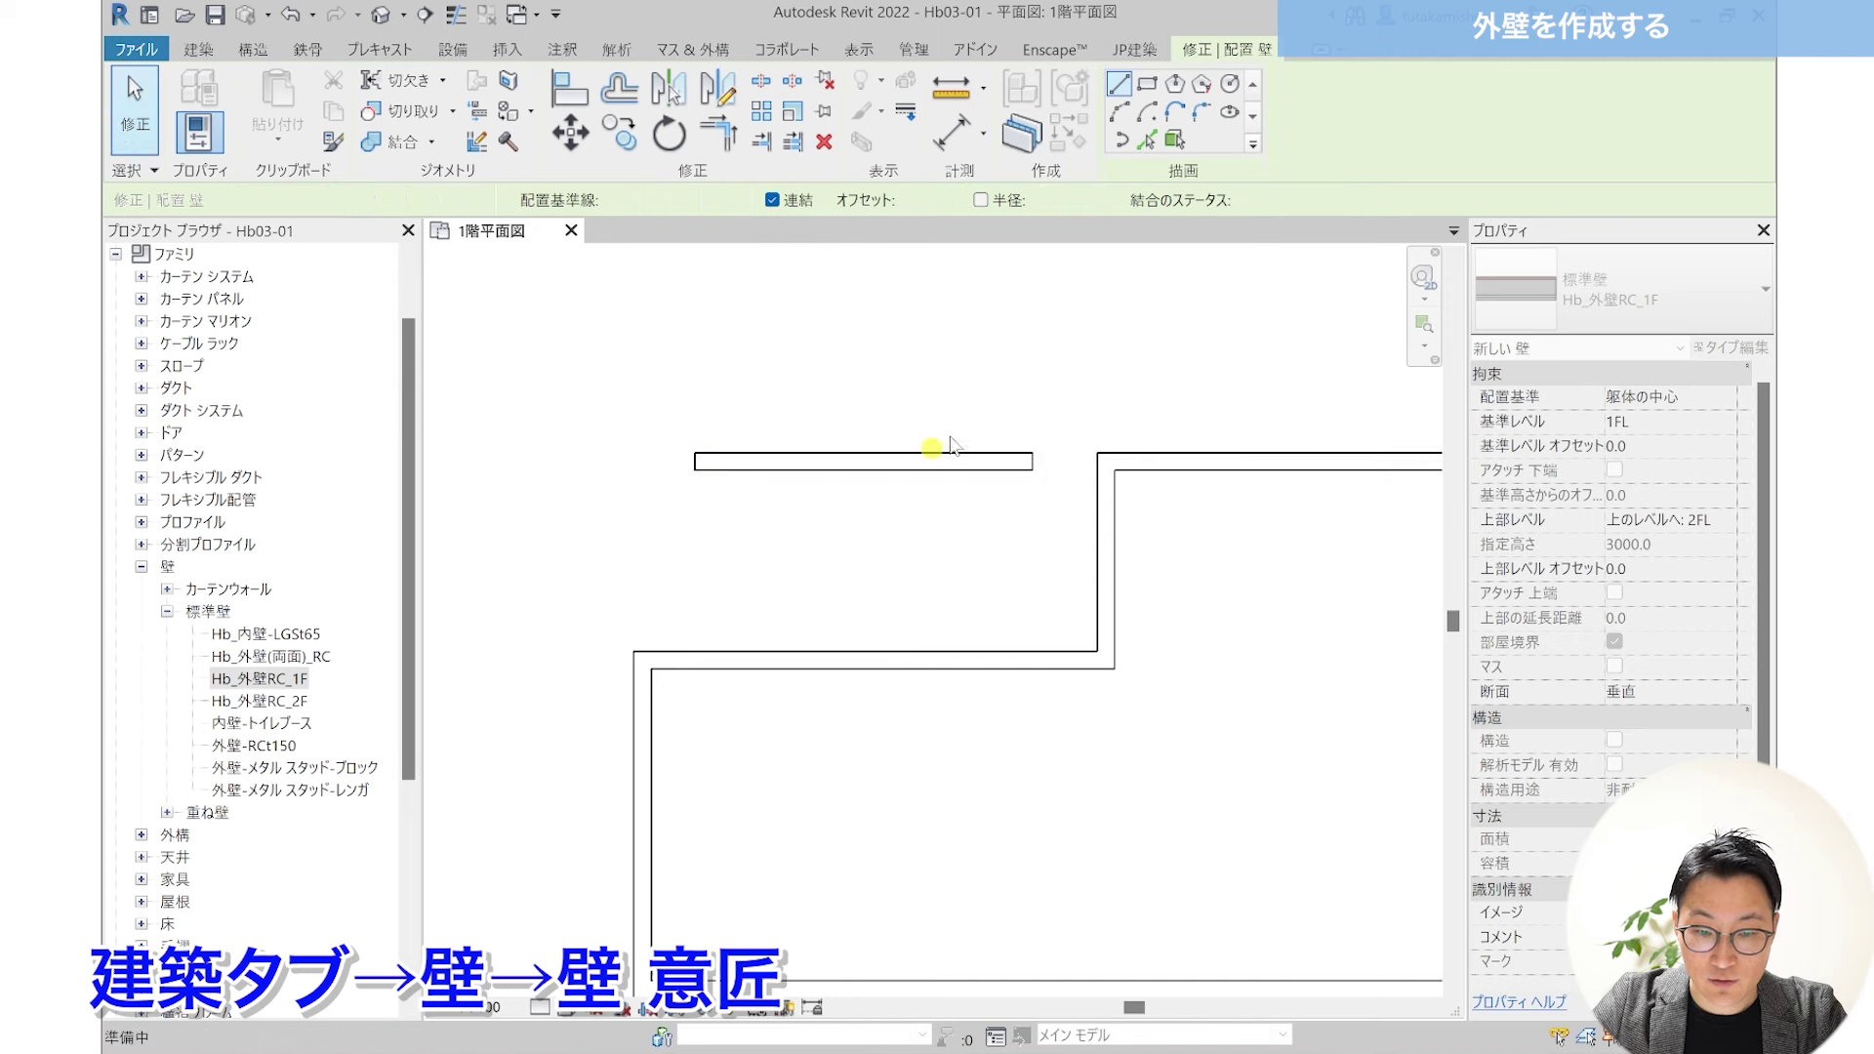
# Step: Delete the newly drawn freestanding wall above the left wing
pyautogui.click(910, 461)
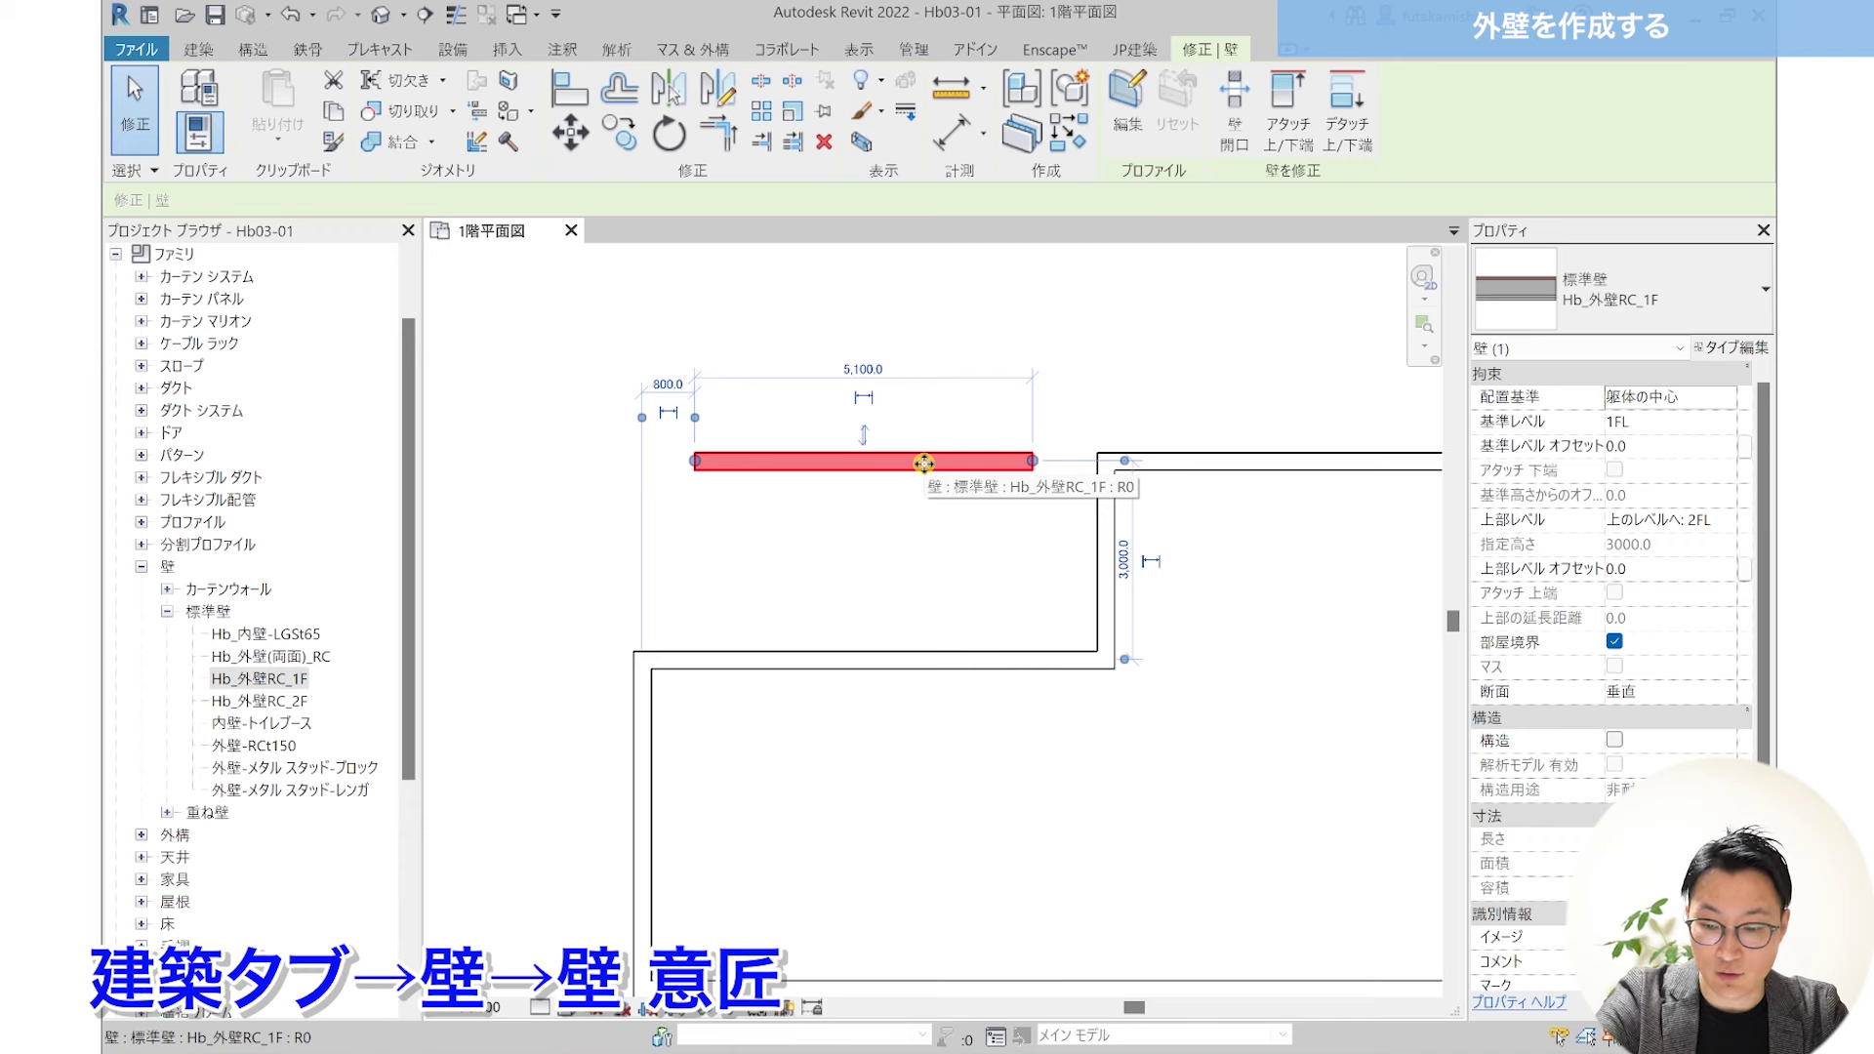
pyautogui.press('Delete')
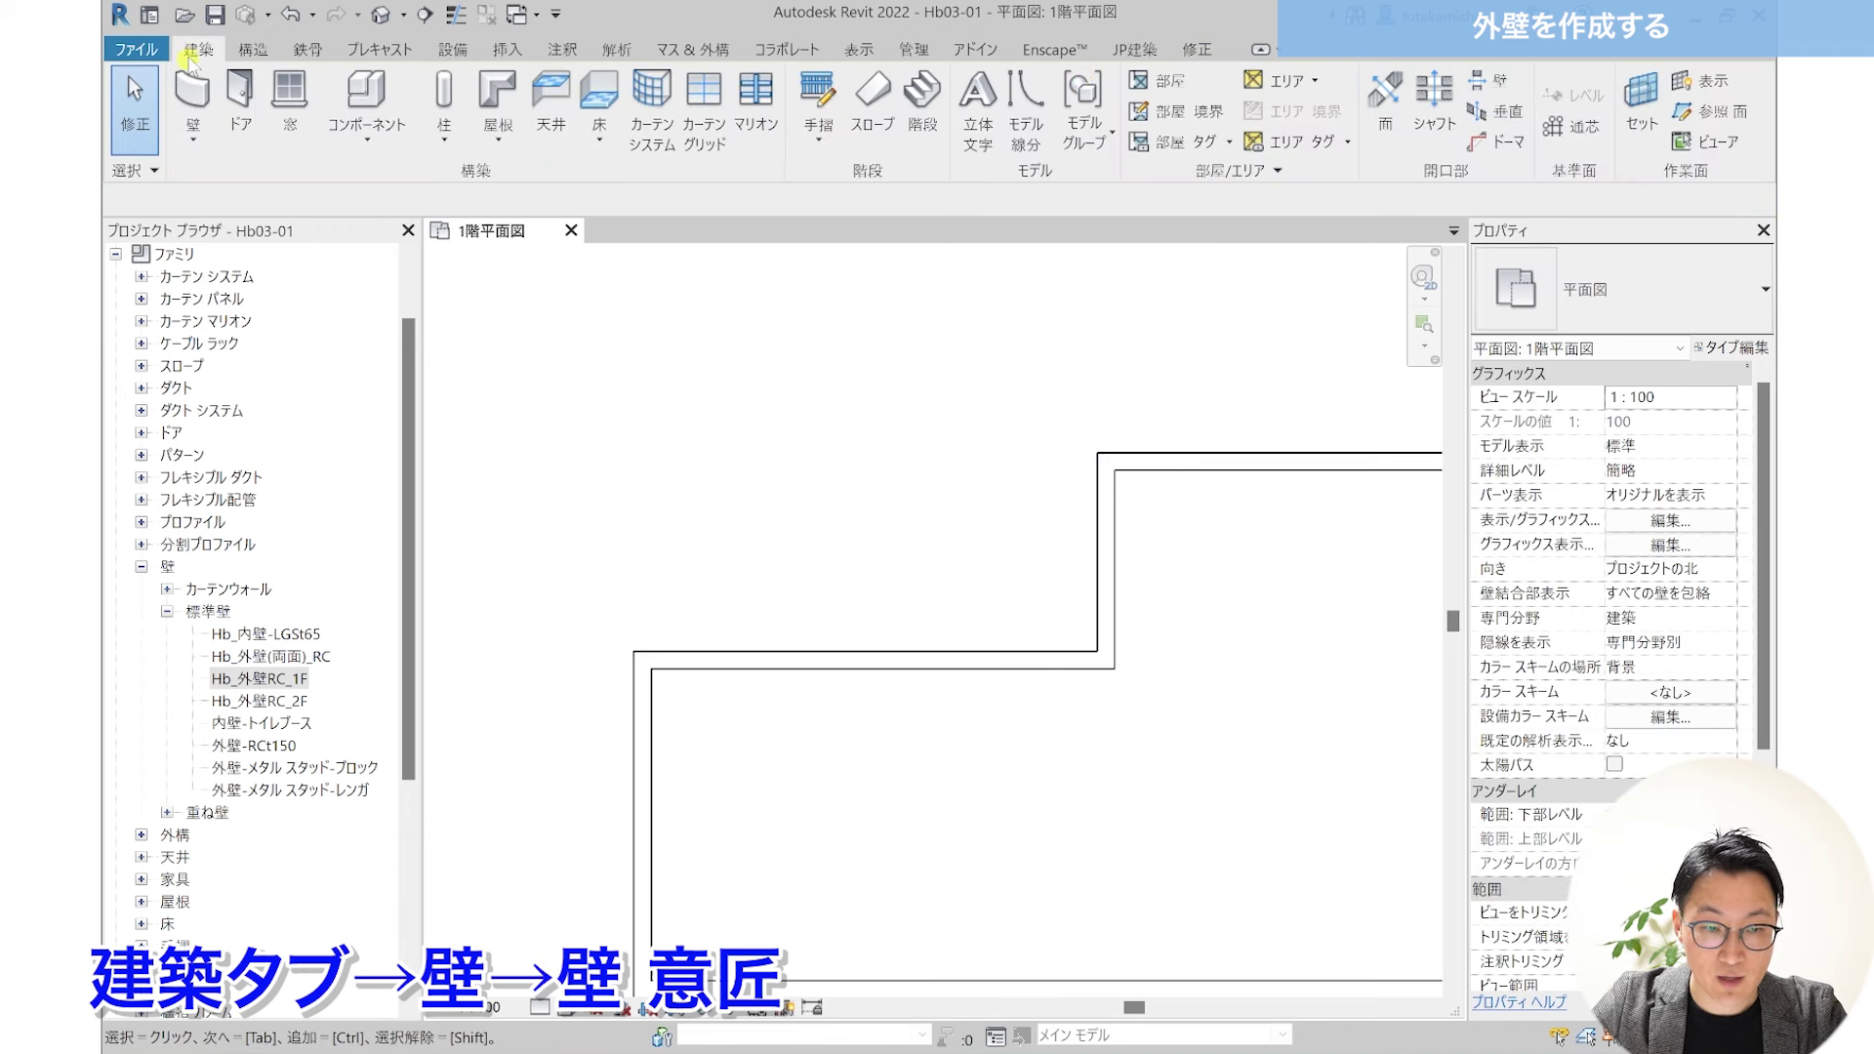
# Step: Draw an Hb_外壁RC_1F wall from right to left along the topmost wall's line, starting 600 mm from its left corner, about 5100 mm long
pyautogui.click(191, 142)
pyautogui.click(205, 187)
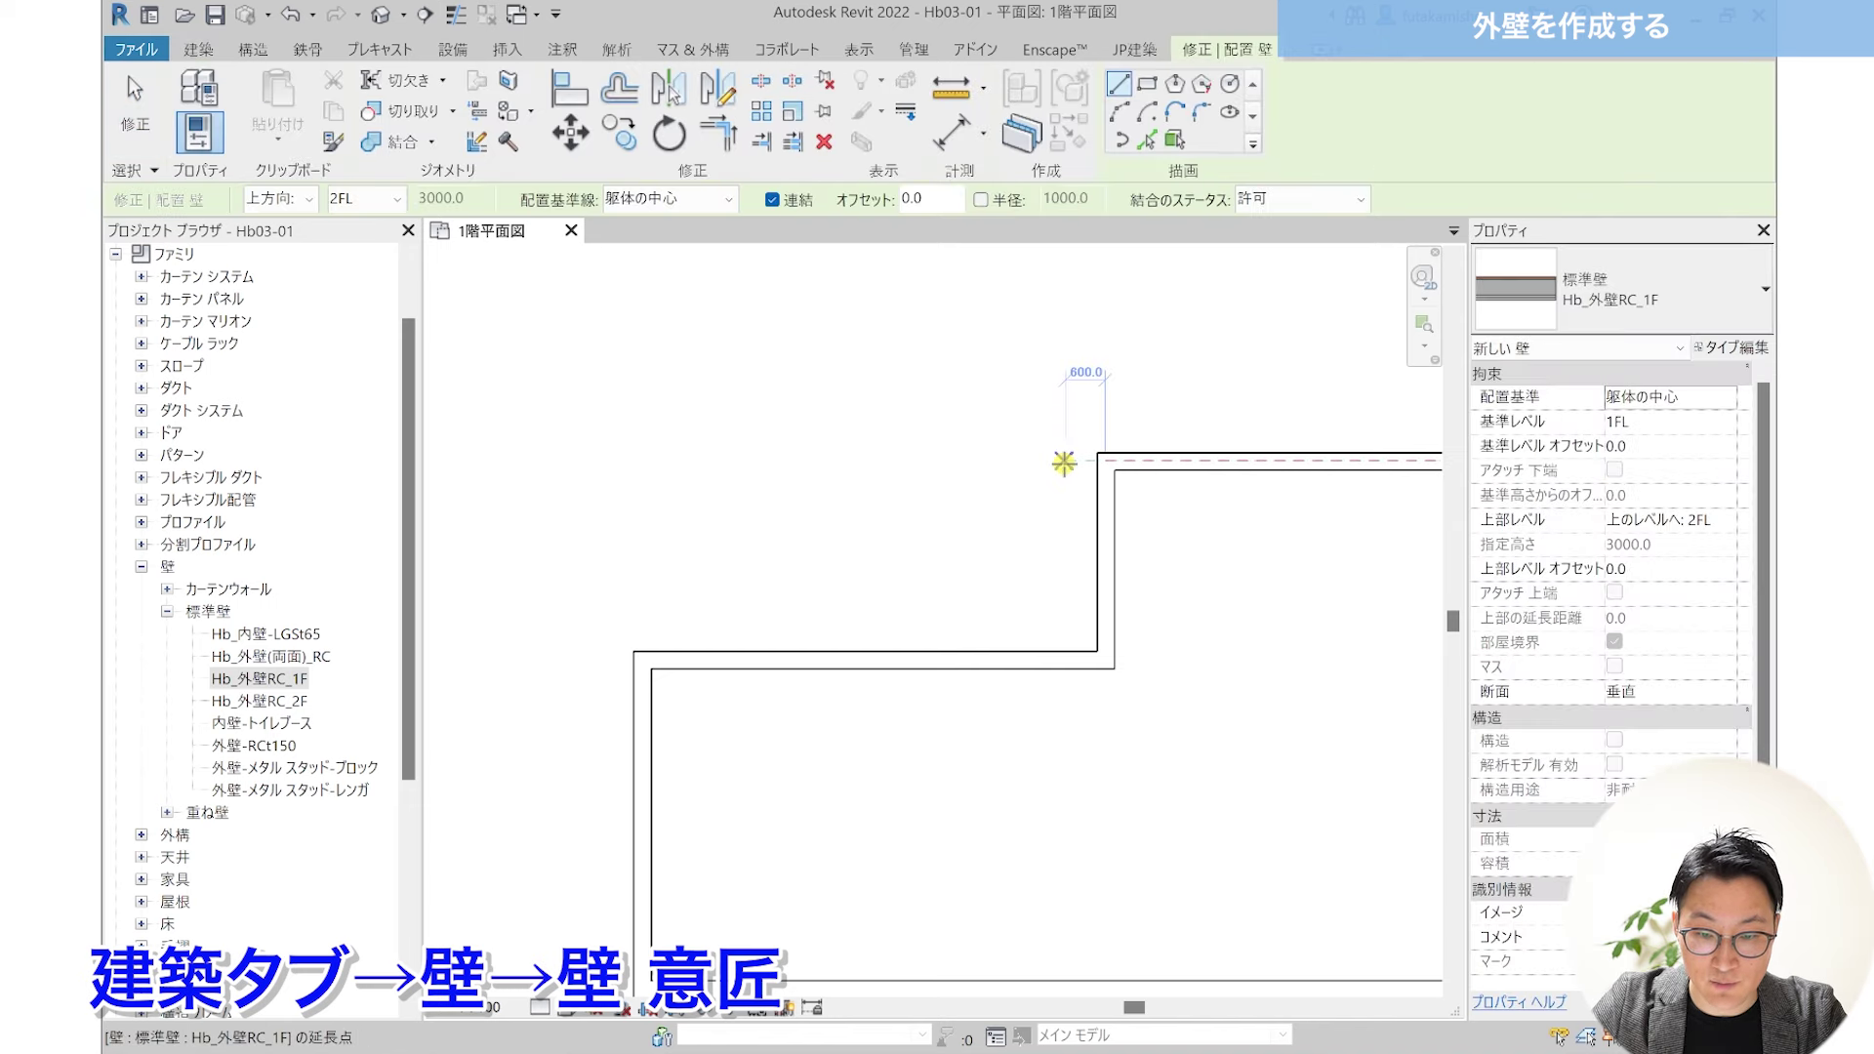
pyautogui.click(1065, 460)
pyautogui.click(727, 461)
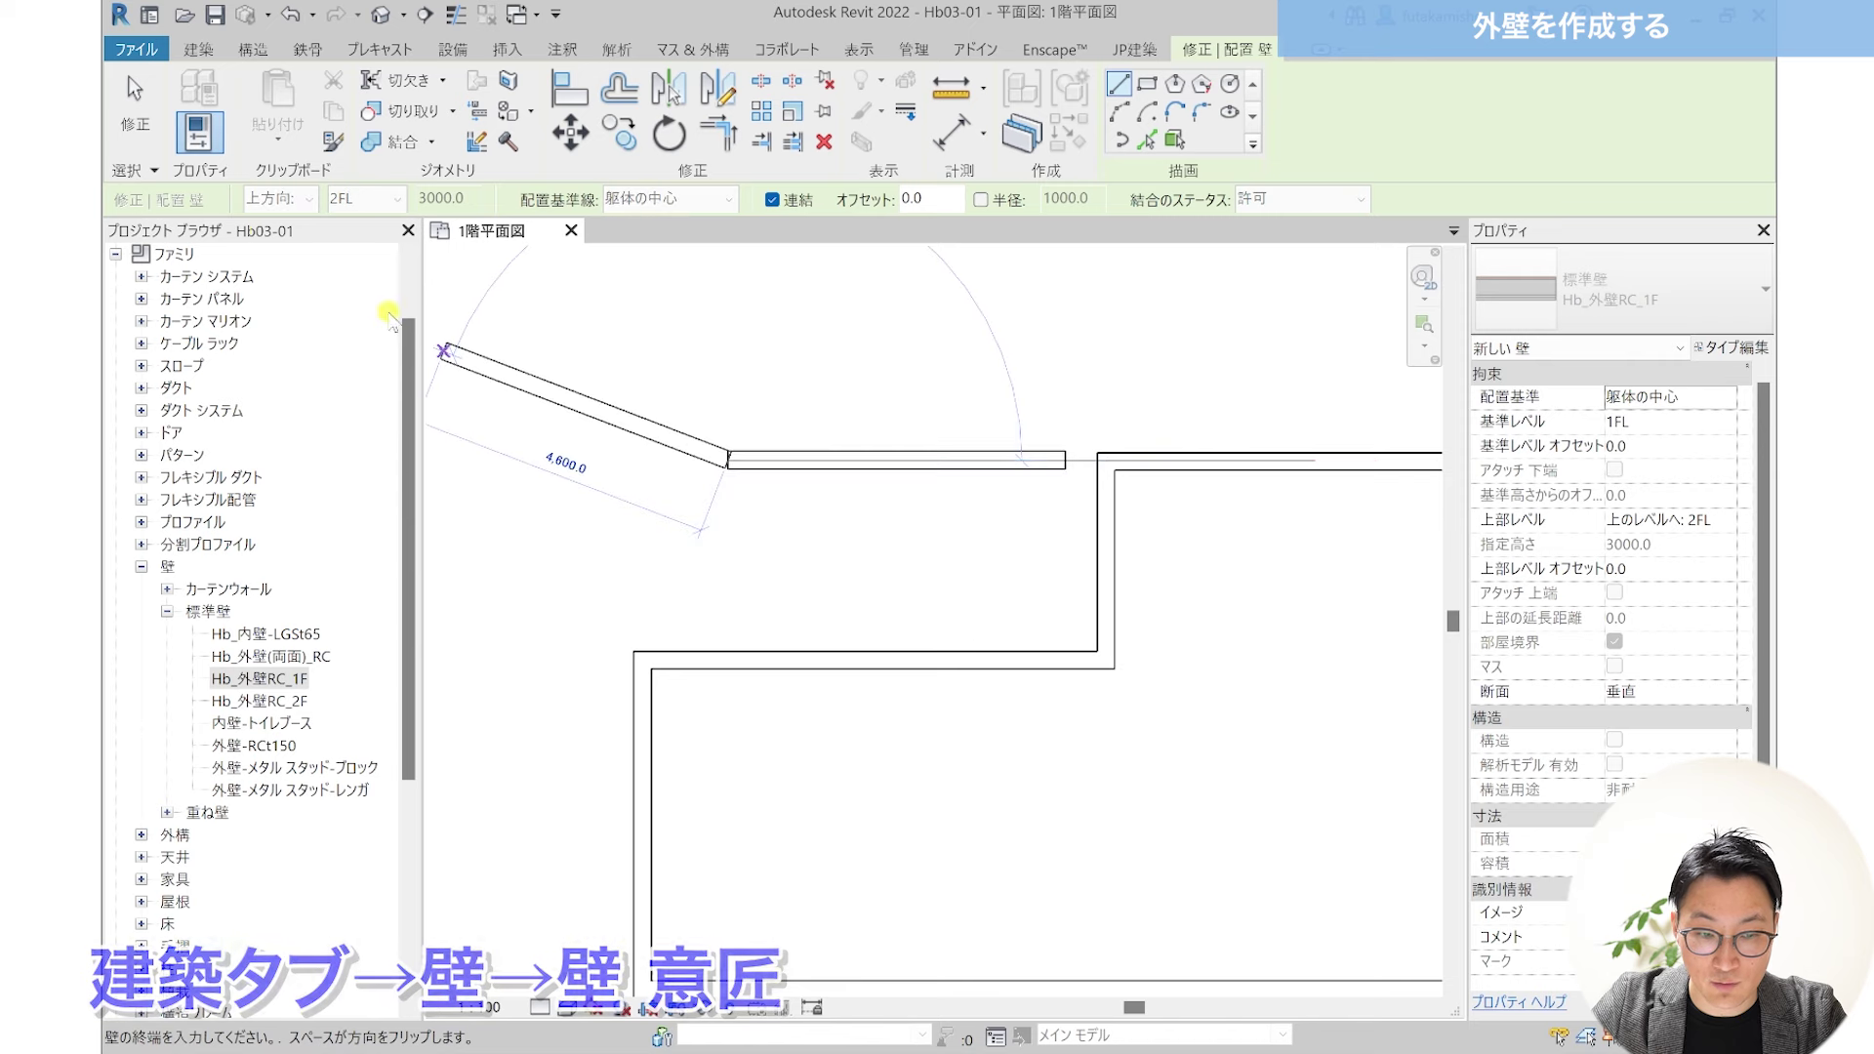
pyautogui.click(137, 121)
# Step: Extend the new wall's right end until it joins the topmost wall's left corner
pyautogui.scroll(4, 1113, 449)
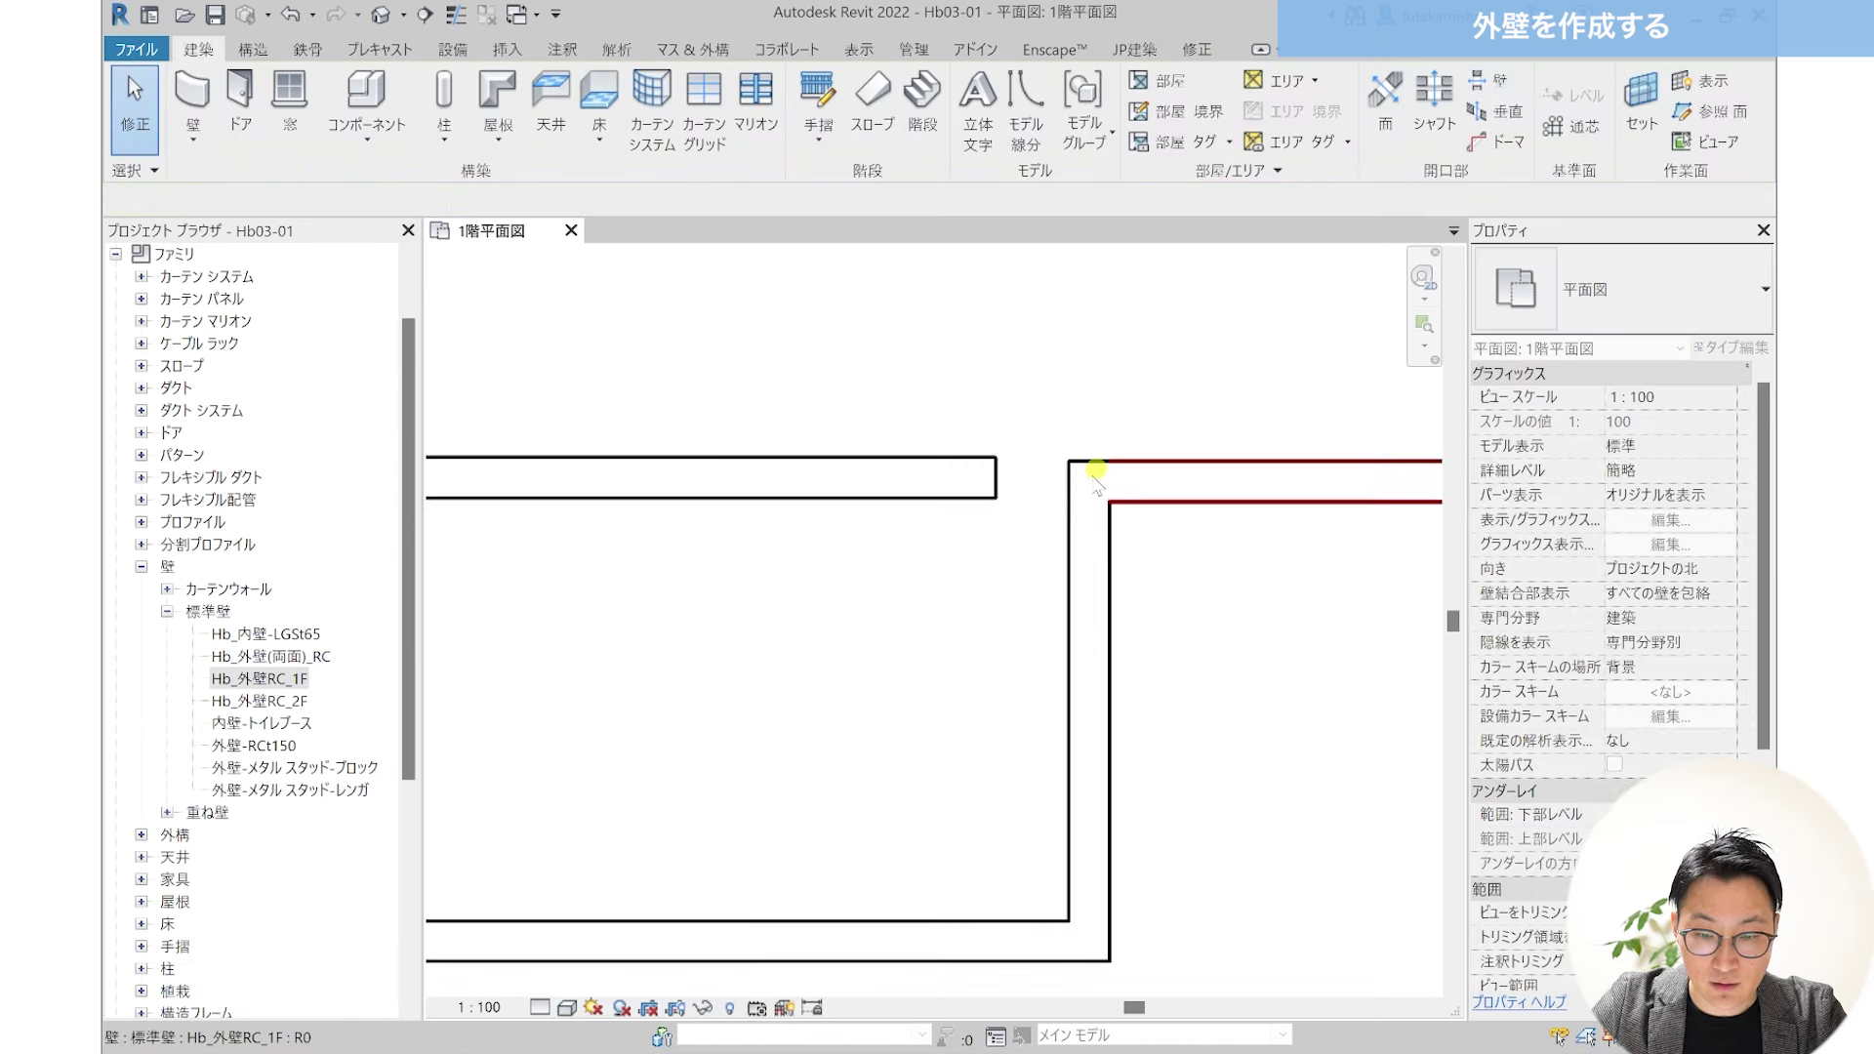
pyautogui.click(966, 488)
pyautogui.moveTo(965, 484); pyautogui.dragTo(1090, 481)
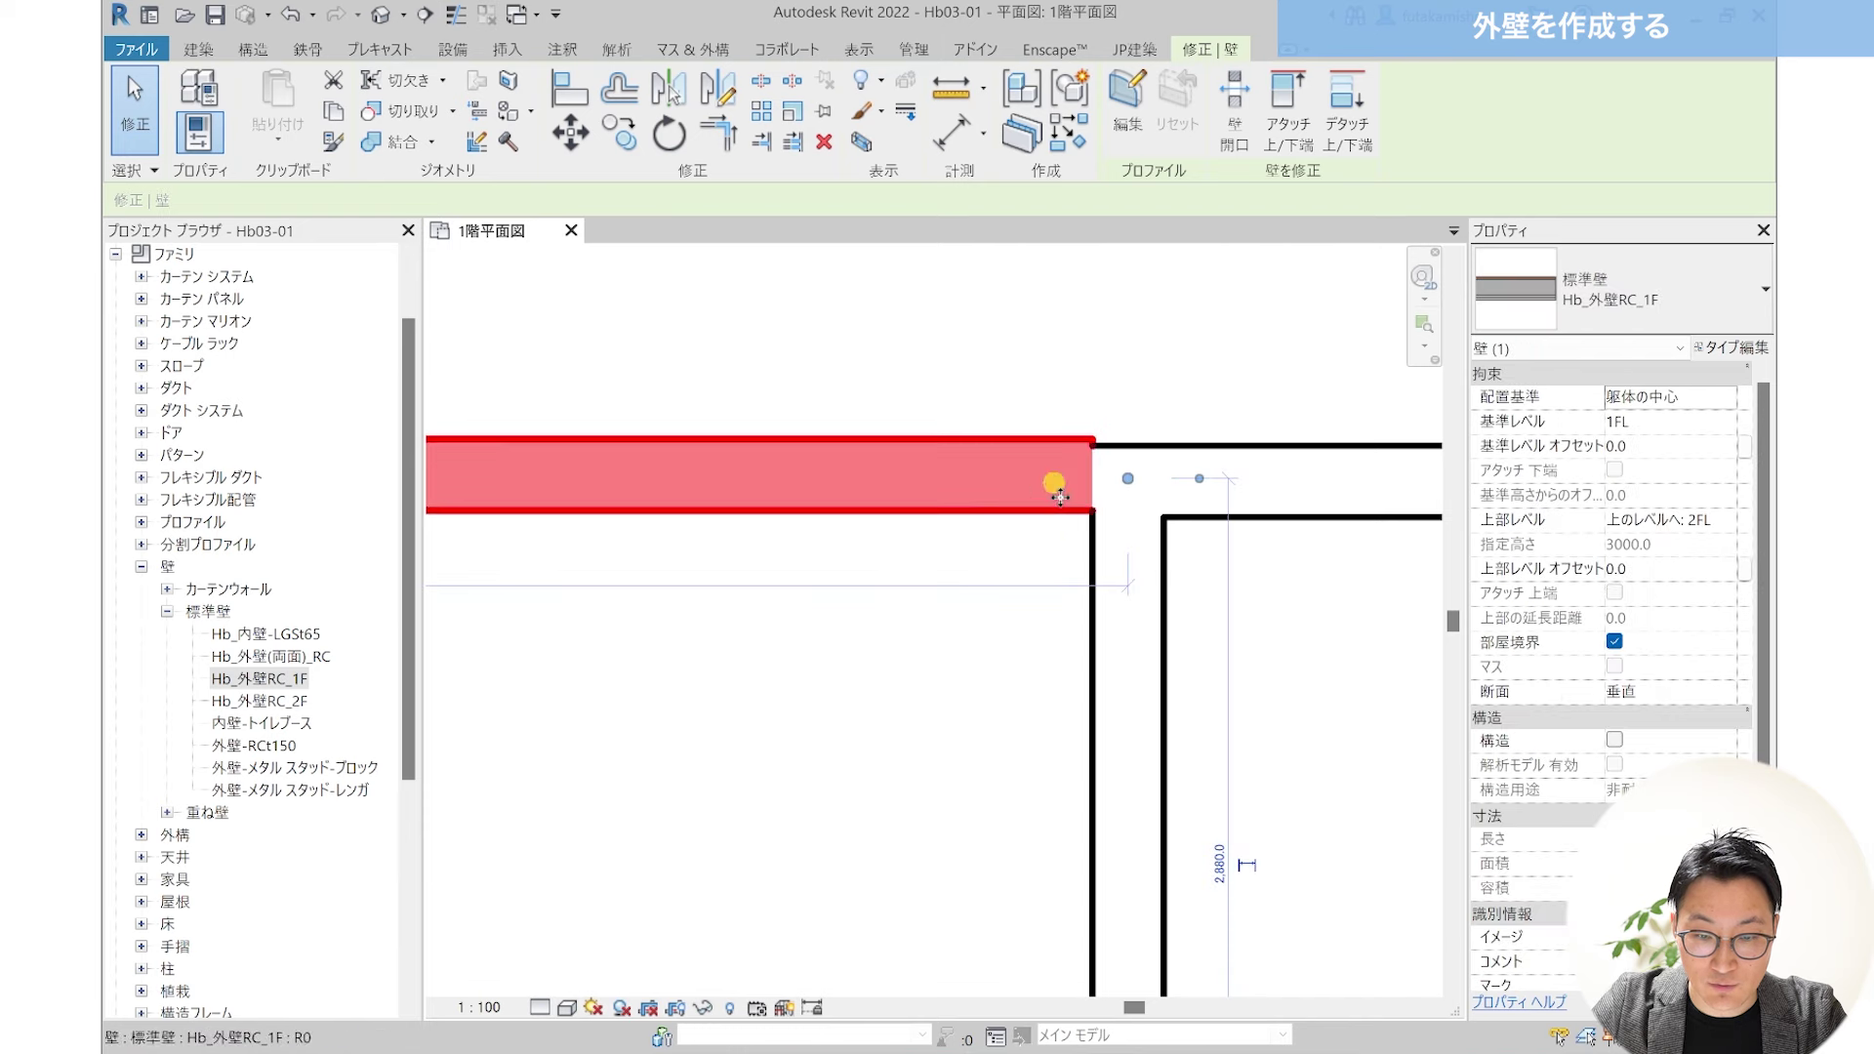
pyautogui.scroll(2, 1093, 508)
pyautogui.moveTo(1098, 537); pyautogui.dragTo(886, 556, button='middle')
pyautogui.scroll(1, 884, 537)
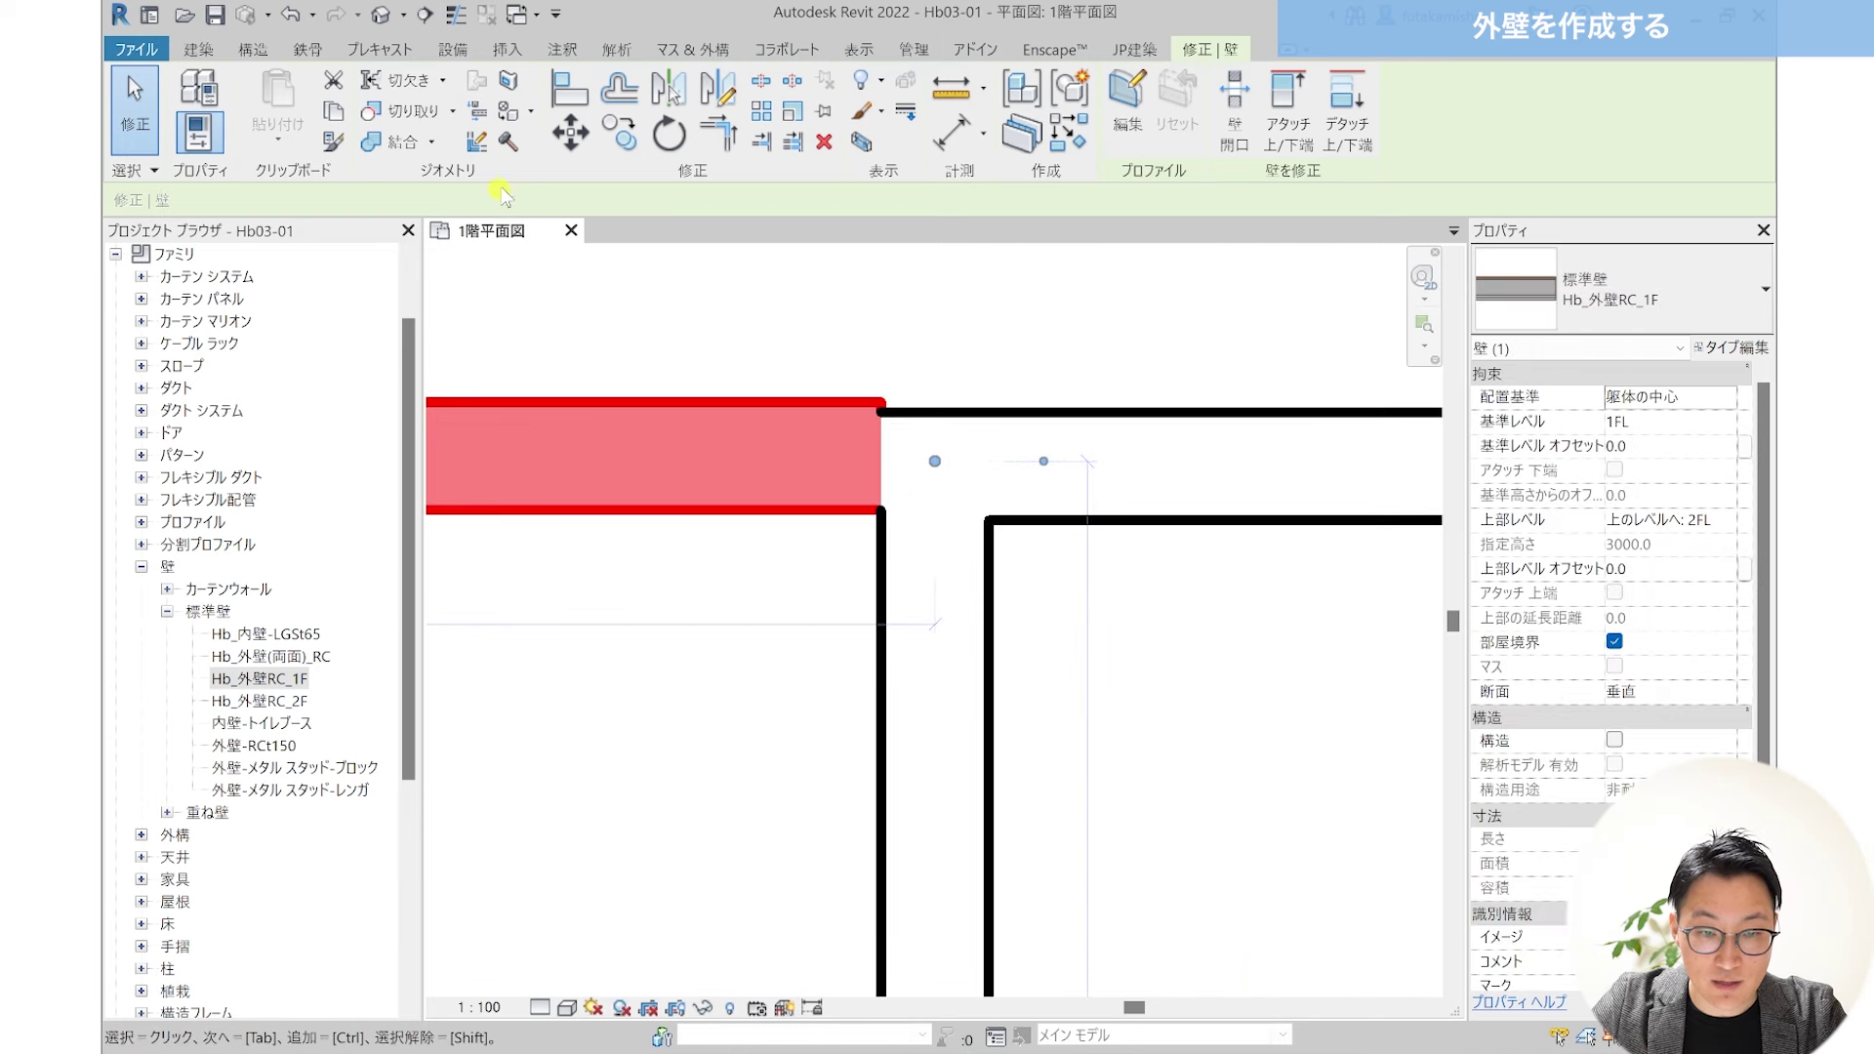
# Step: Turn on thin lines and compare the 配置基準 of the new wall and the topmost wall at their junction
pyautogui.click(454, 16)
pyautogui.press('Escape')
pyautogui.scroll(3, 912, 457)
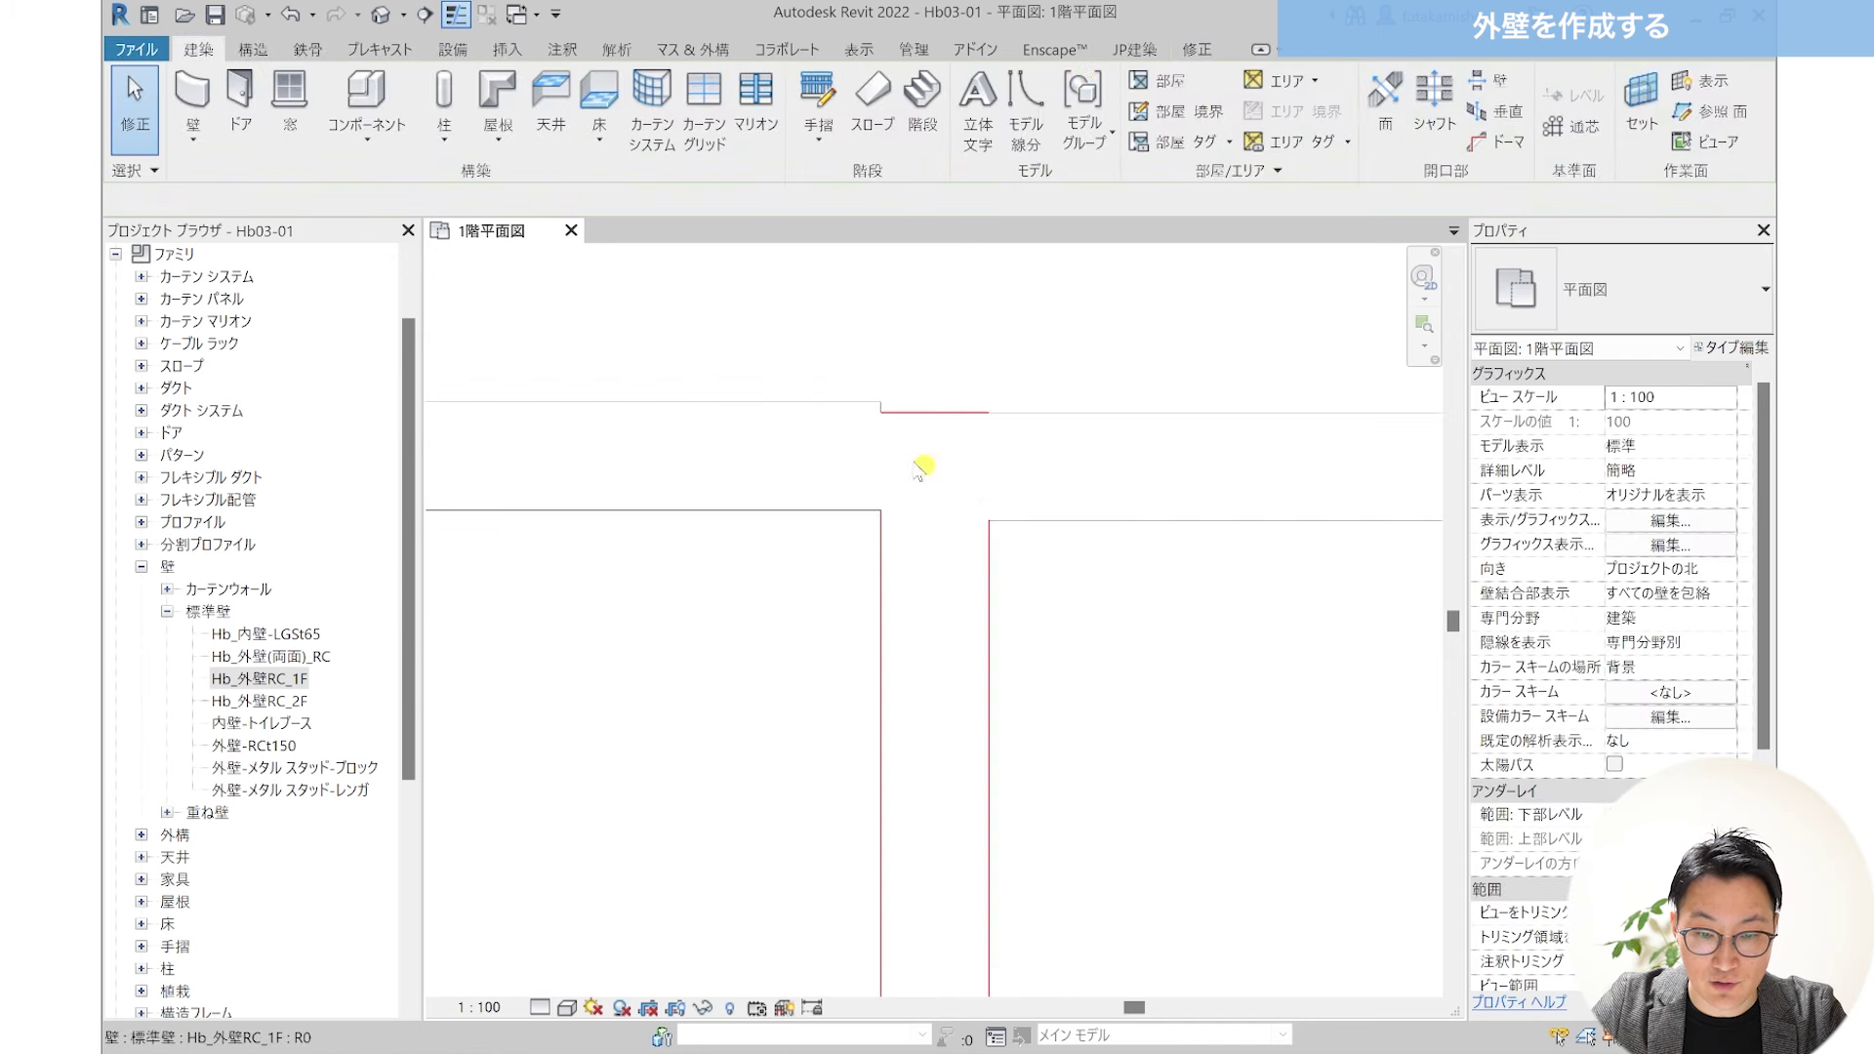
pyautogui.scroll(-1, 943, 473)
pyautogui.click(683, 523)
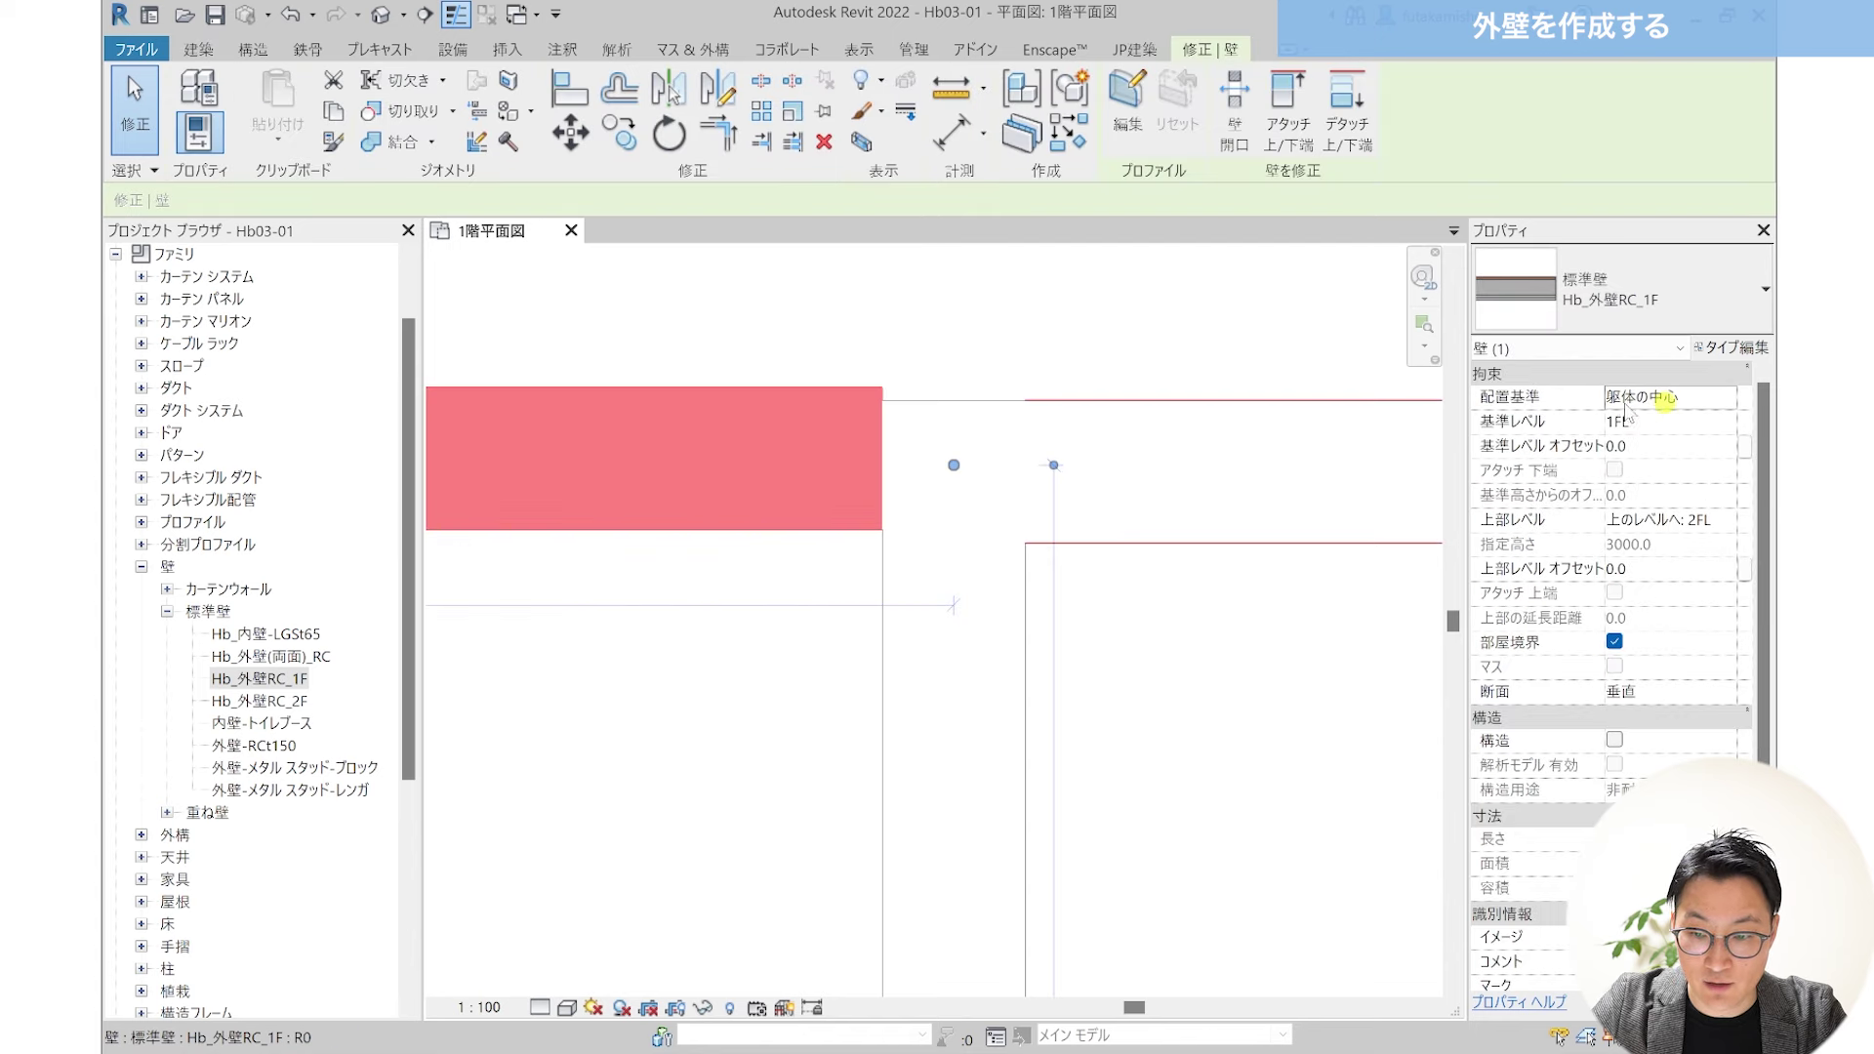
pyautogui.click(1100, 534)
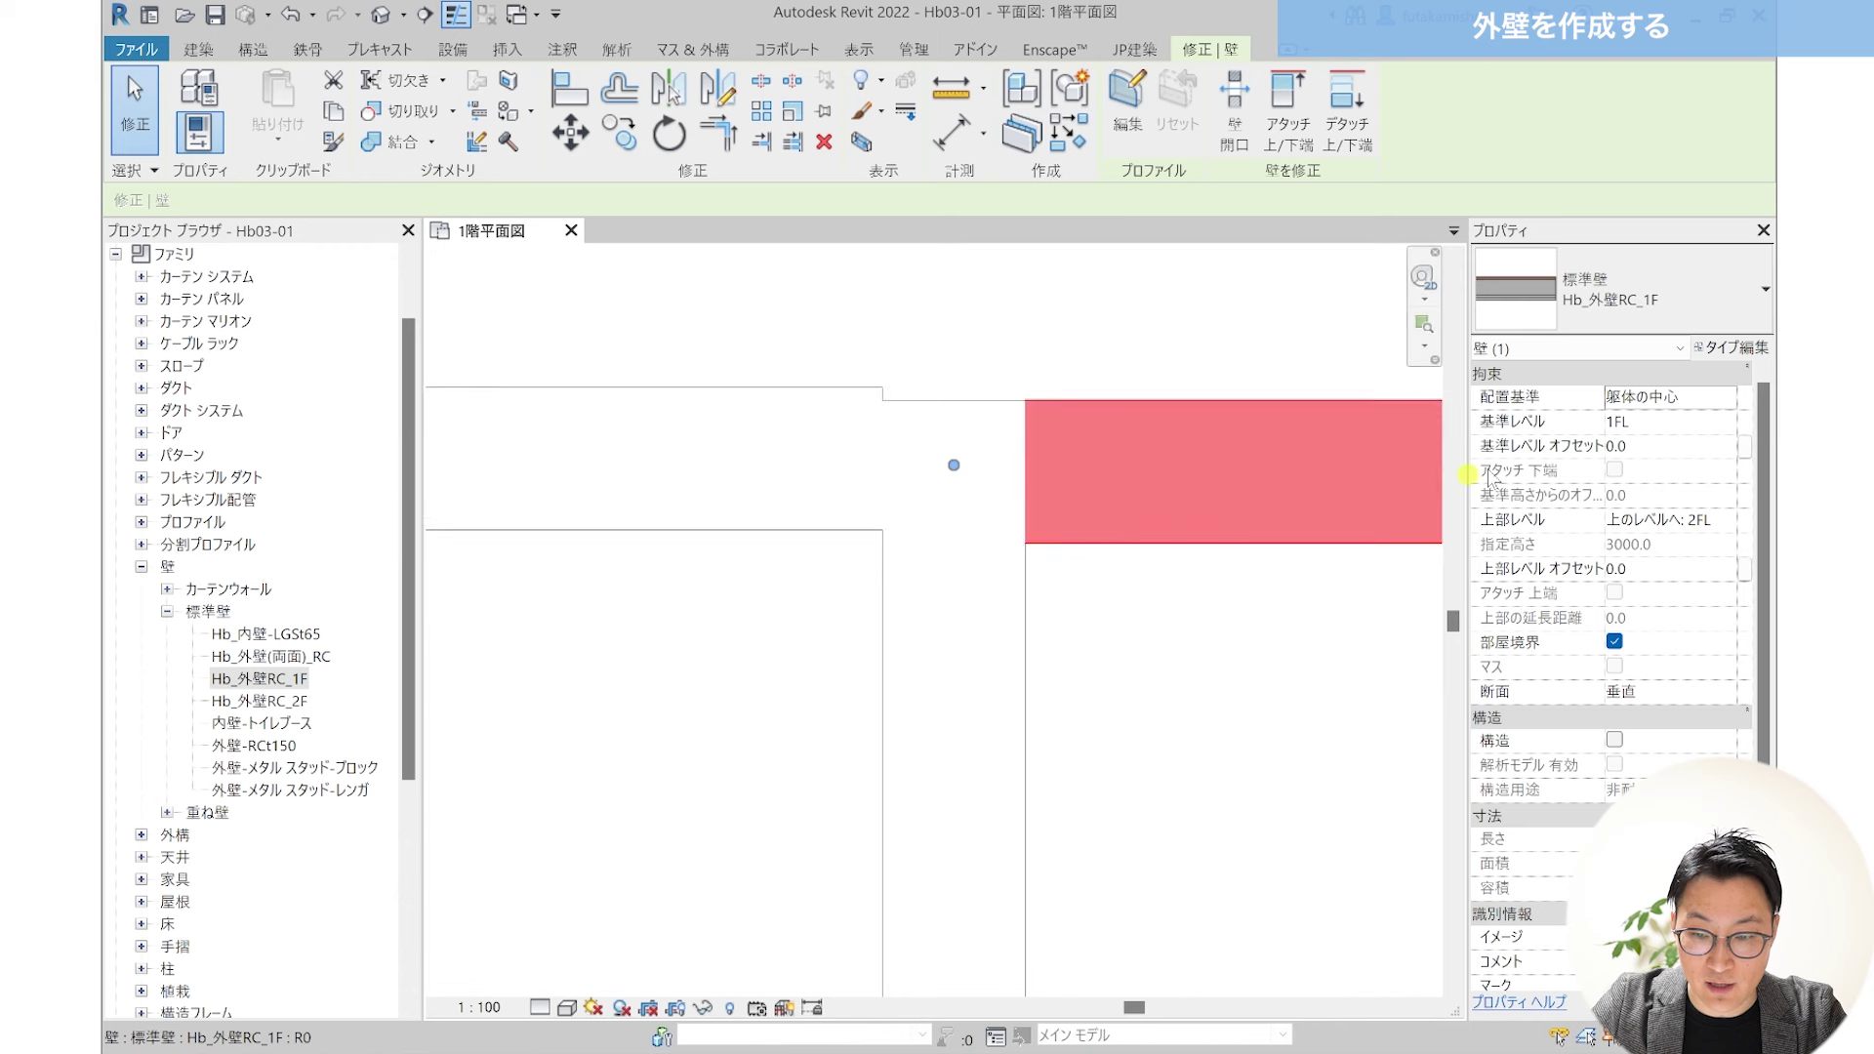
# Step: Flip the new wall's exterior face so its faces line up with the topmost wall, and clear the selection
pyautogui.click(859, 393)
pyautogui.scroll(-2, 1044, 566)
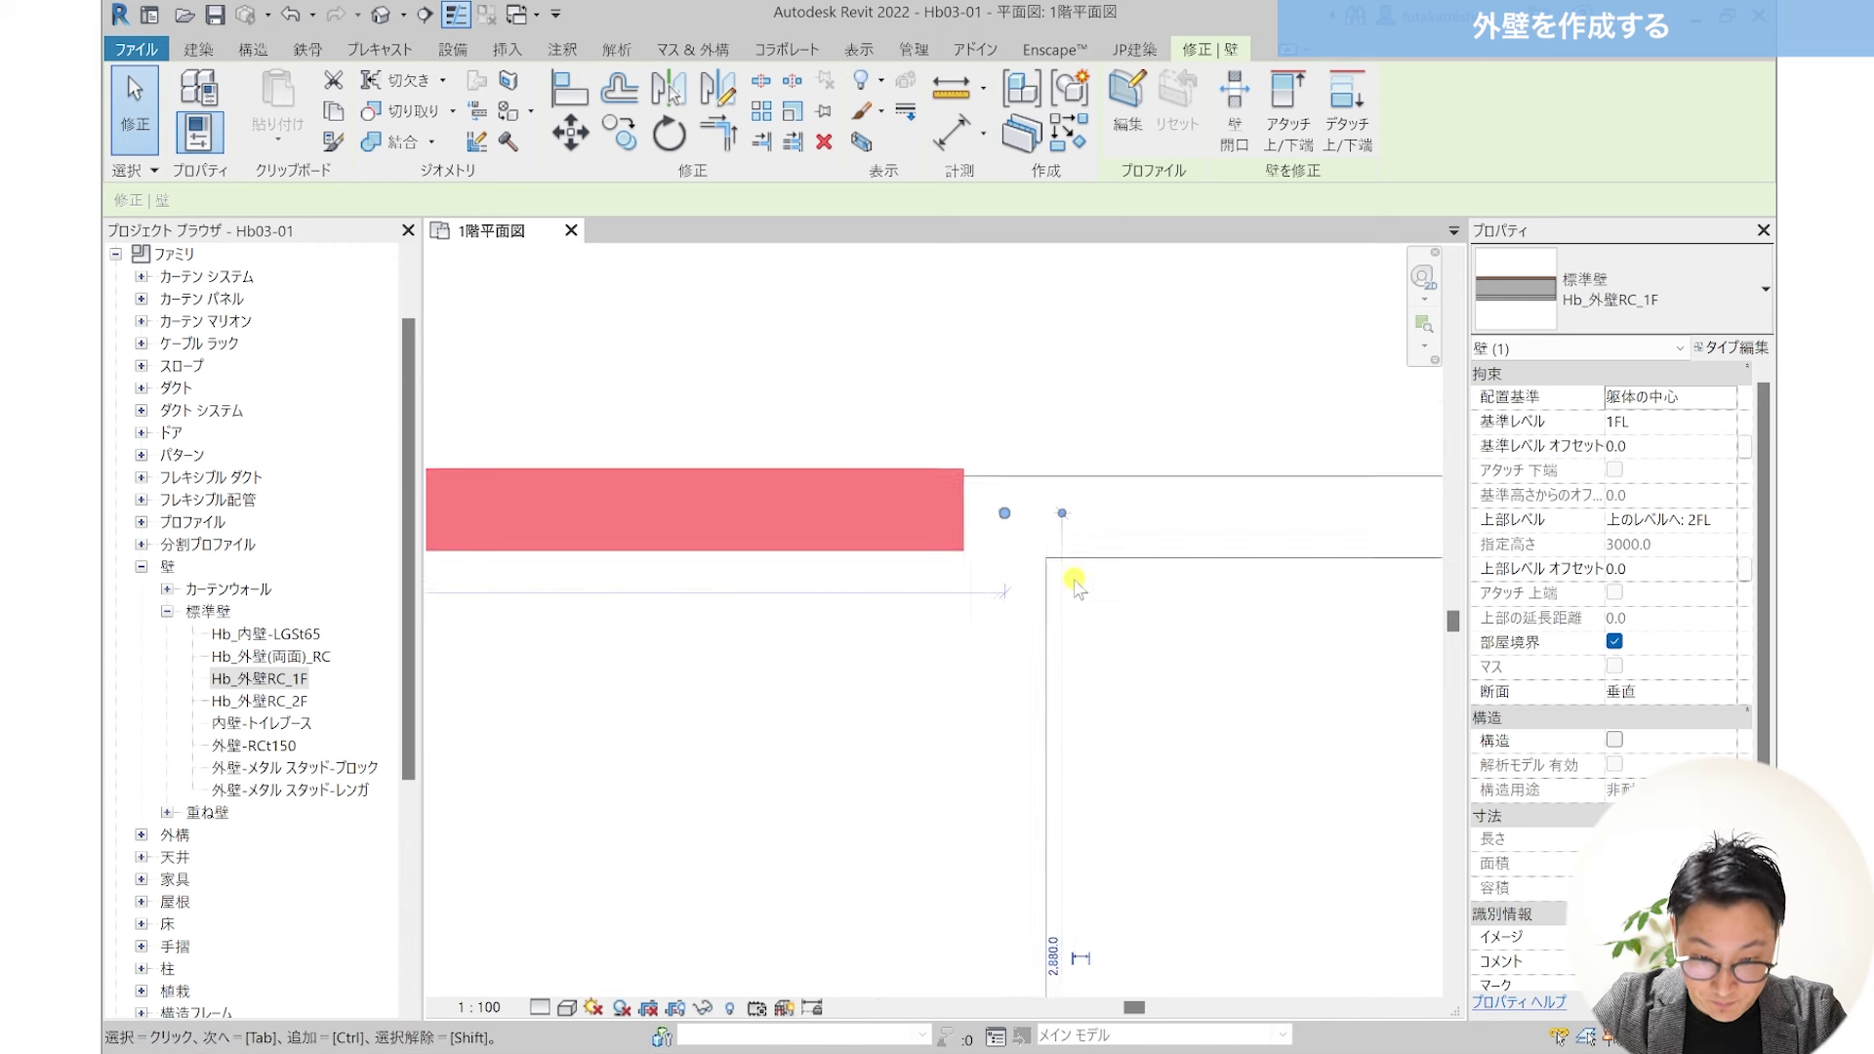
pyautogui.scroll(-2, 1073, 581)
pyautogui.moveTo(859, 573); pyautogui.dragTo(1079, 594, button='middle')
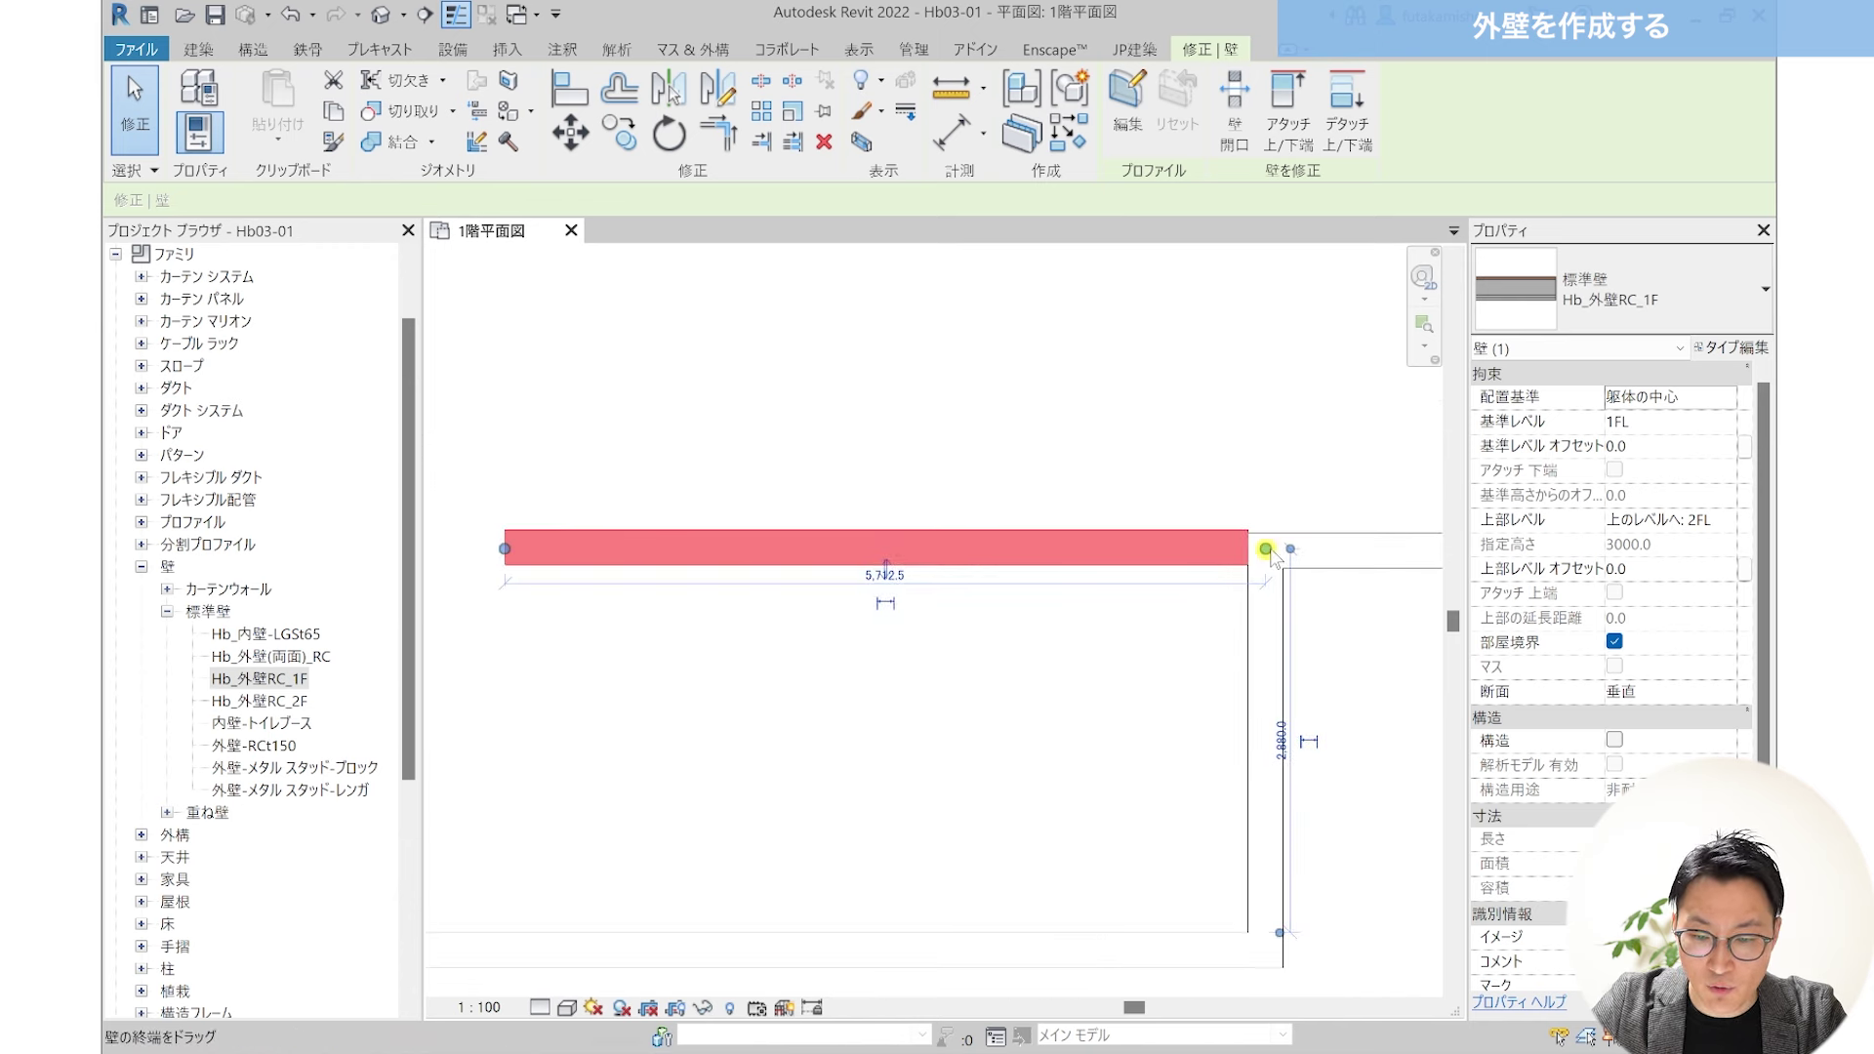
pyautogui.scroll(3, 1273, 554)
pyautogui.scroll(-3, 1088, 508)
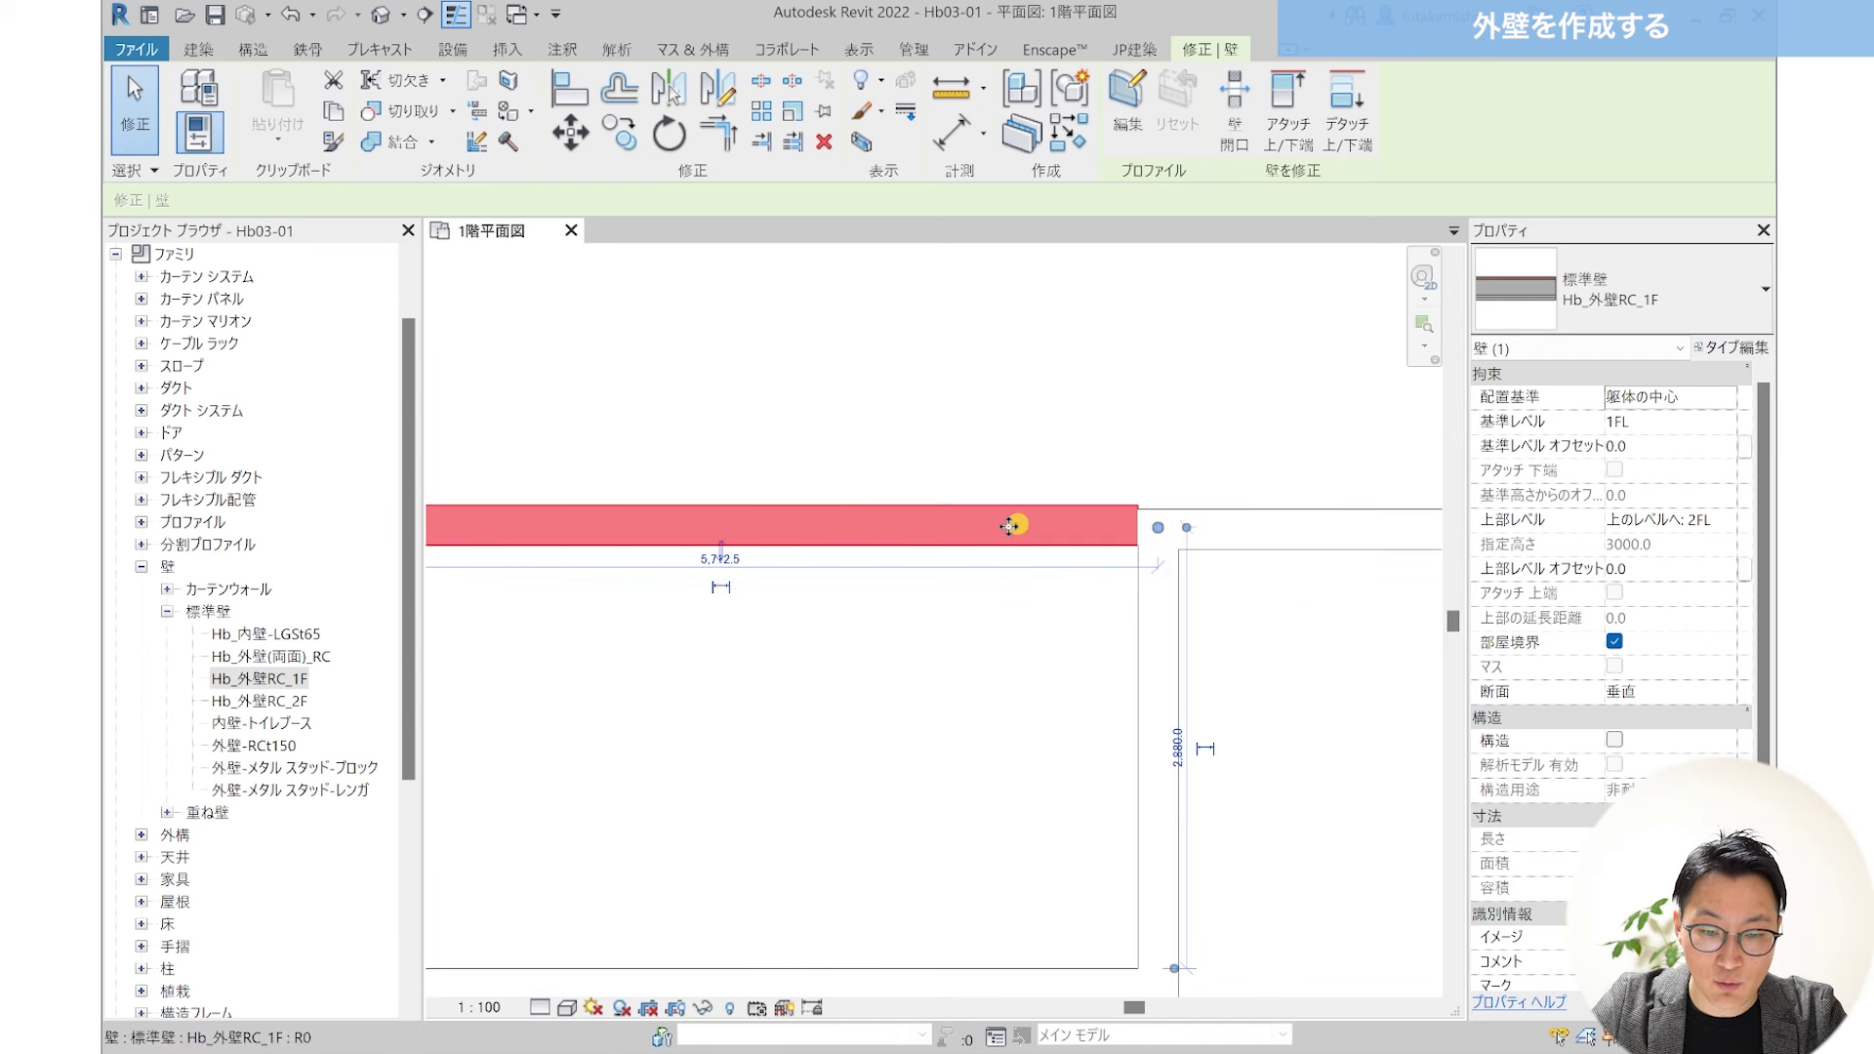
pyautogui.scroll(5, 1113, 527)
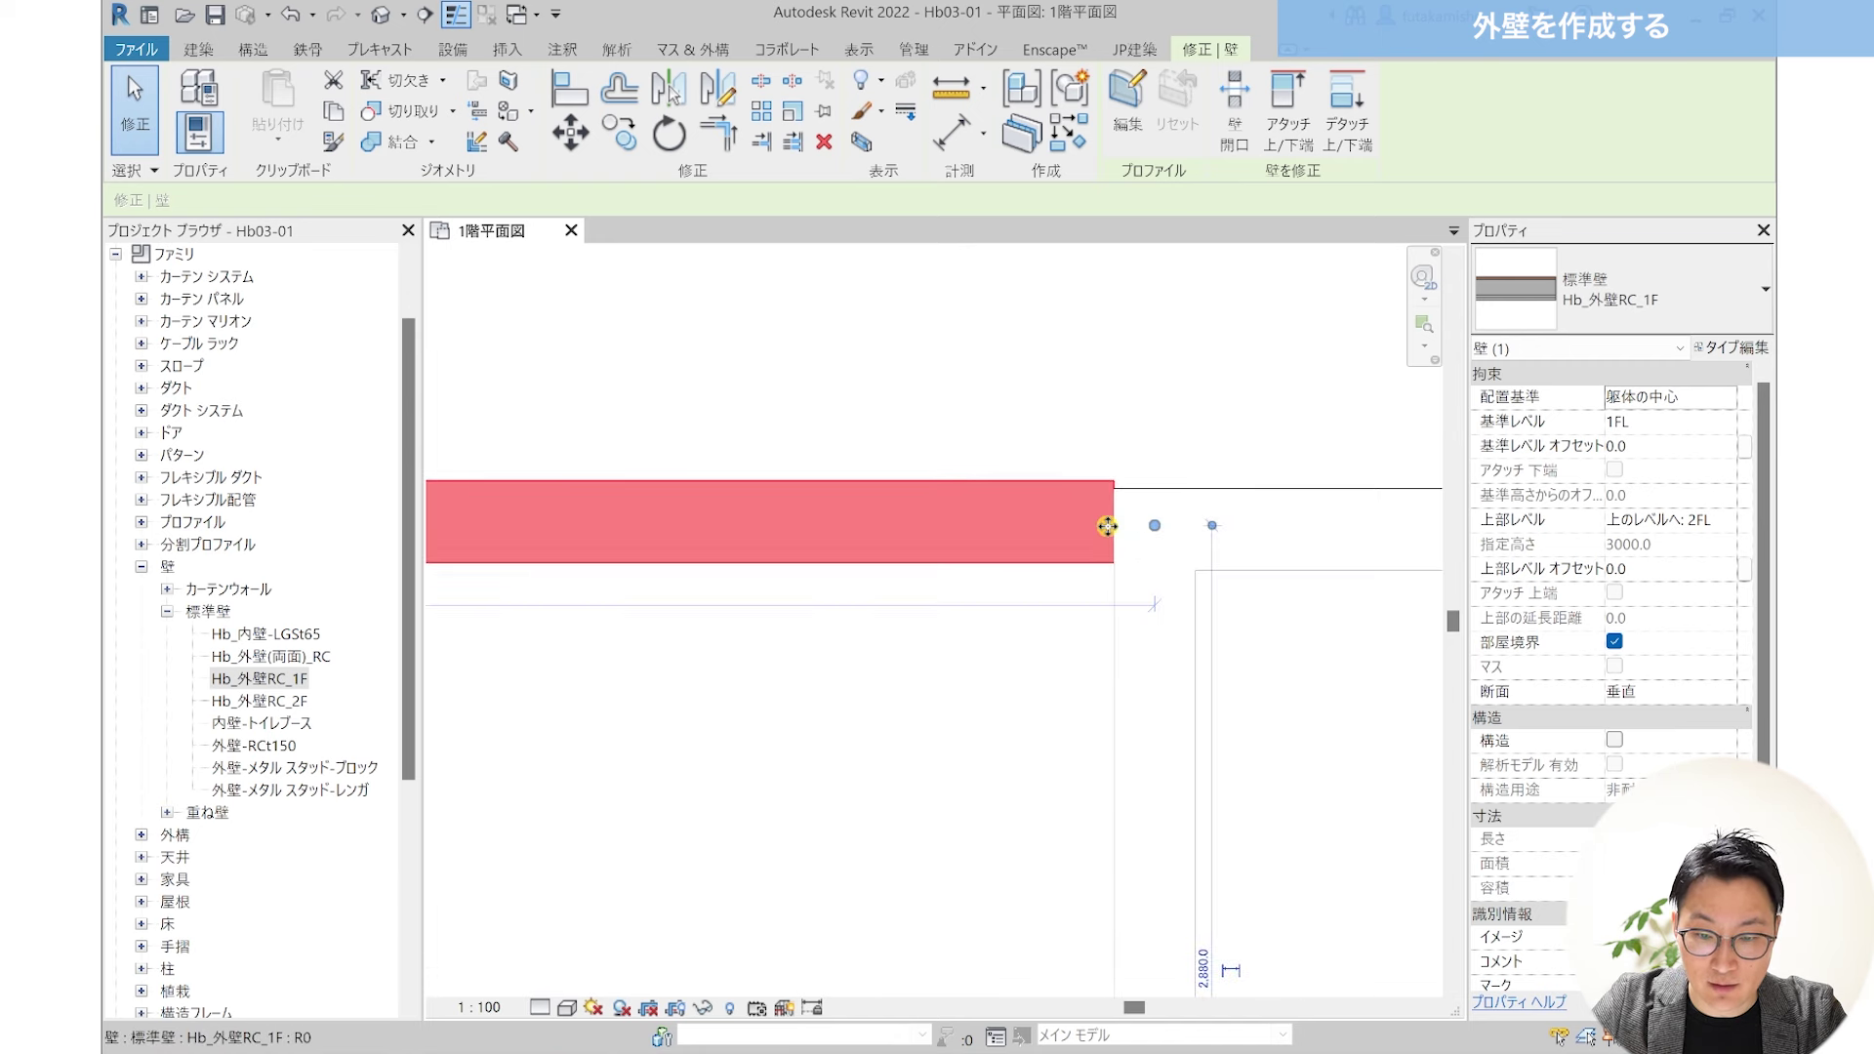
pyautogui.scroll(2, 723, 589)
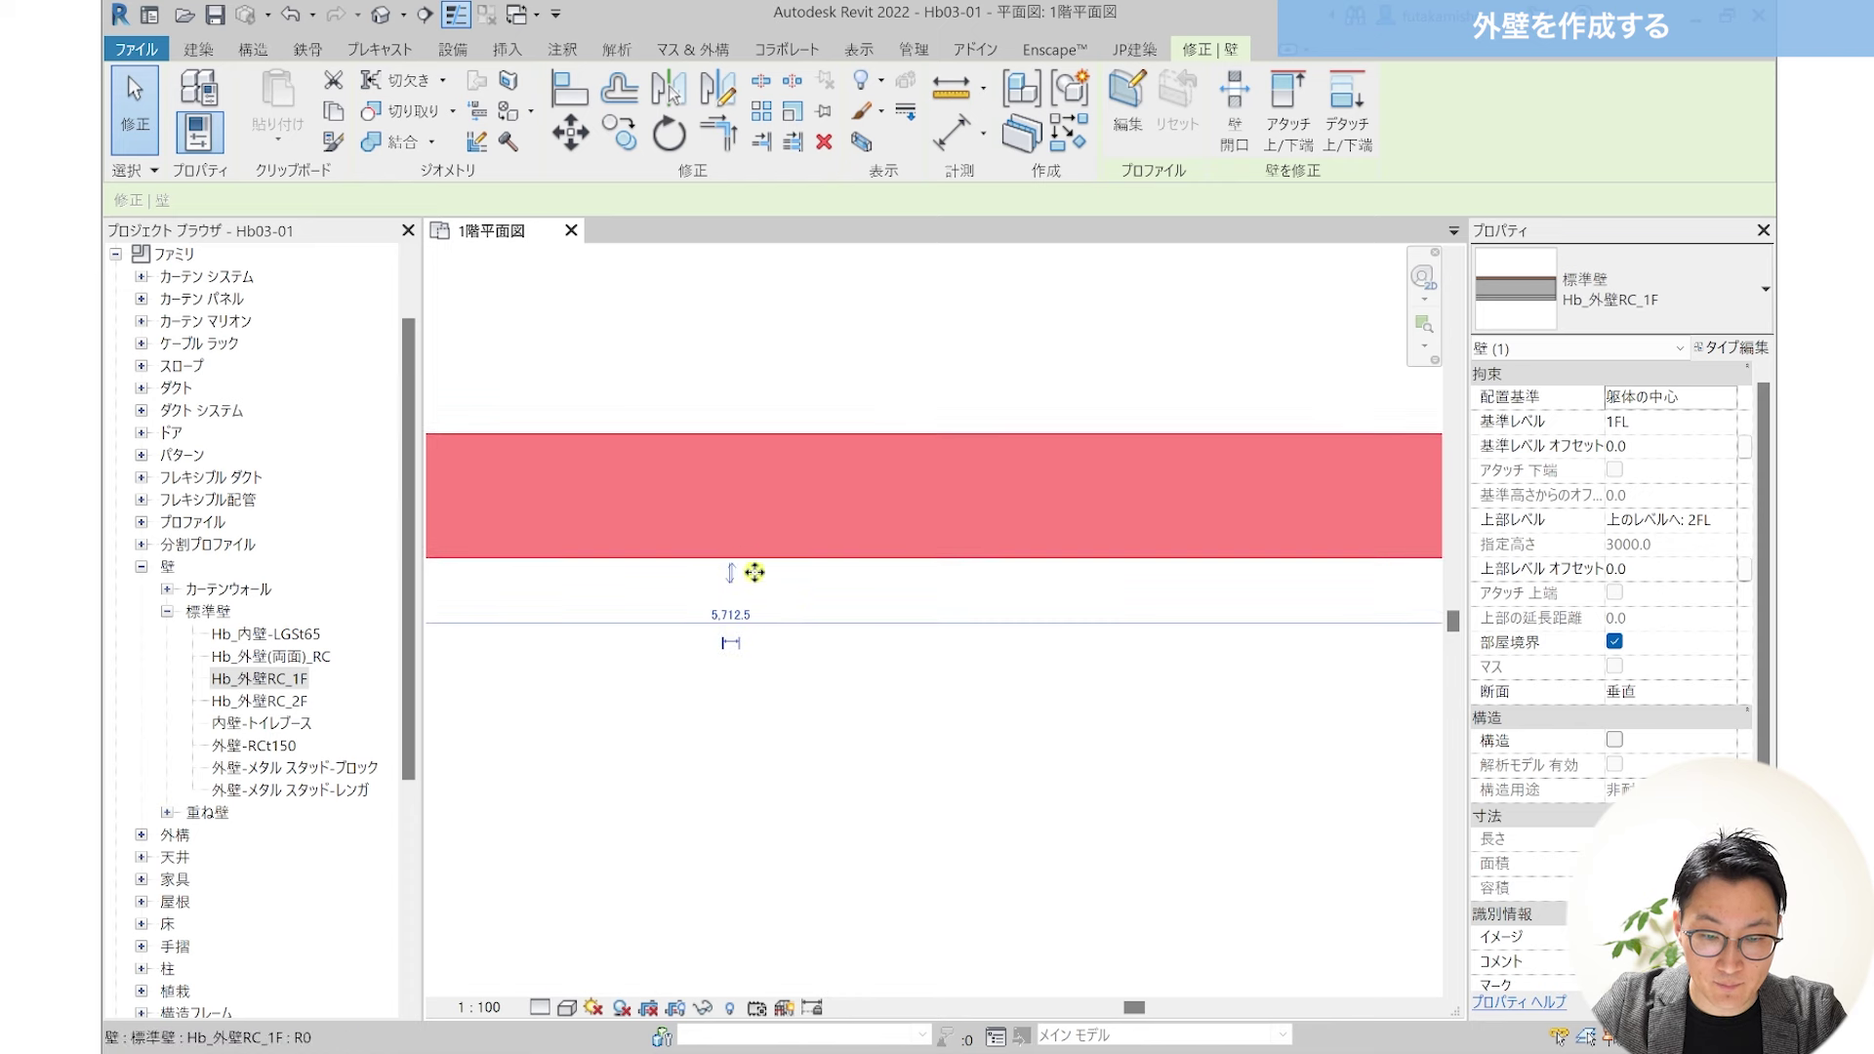
pyautogui.click(732, 574)
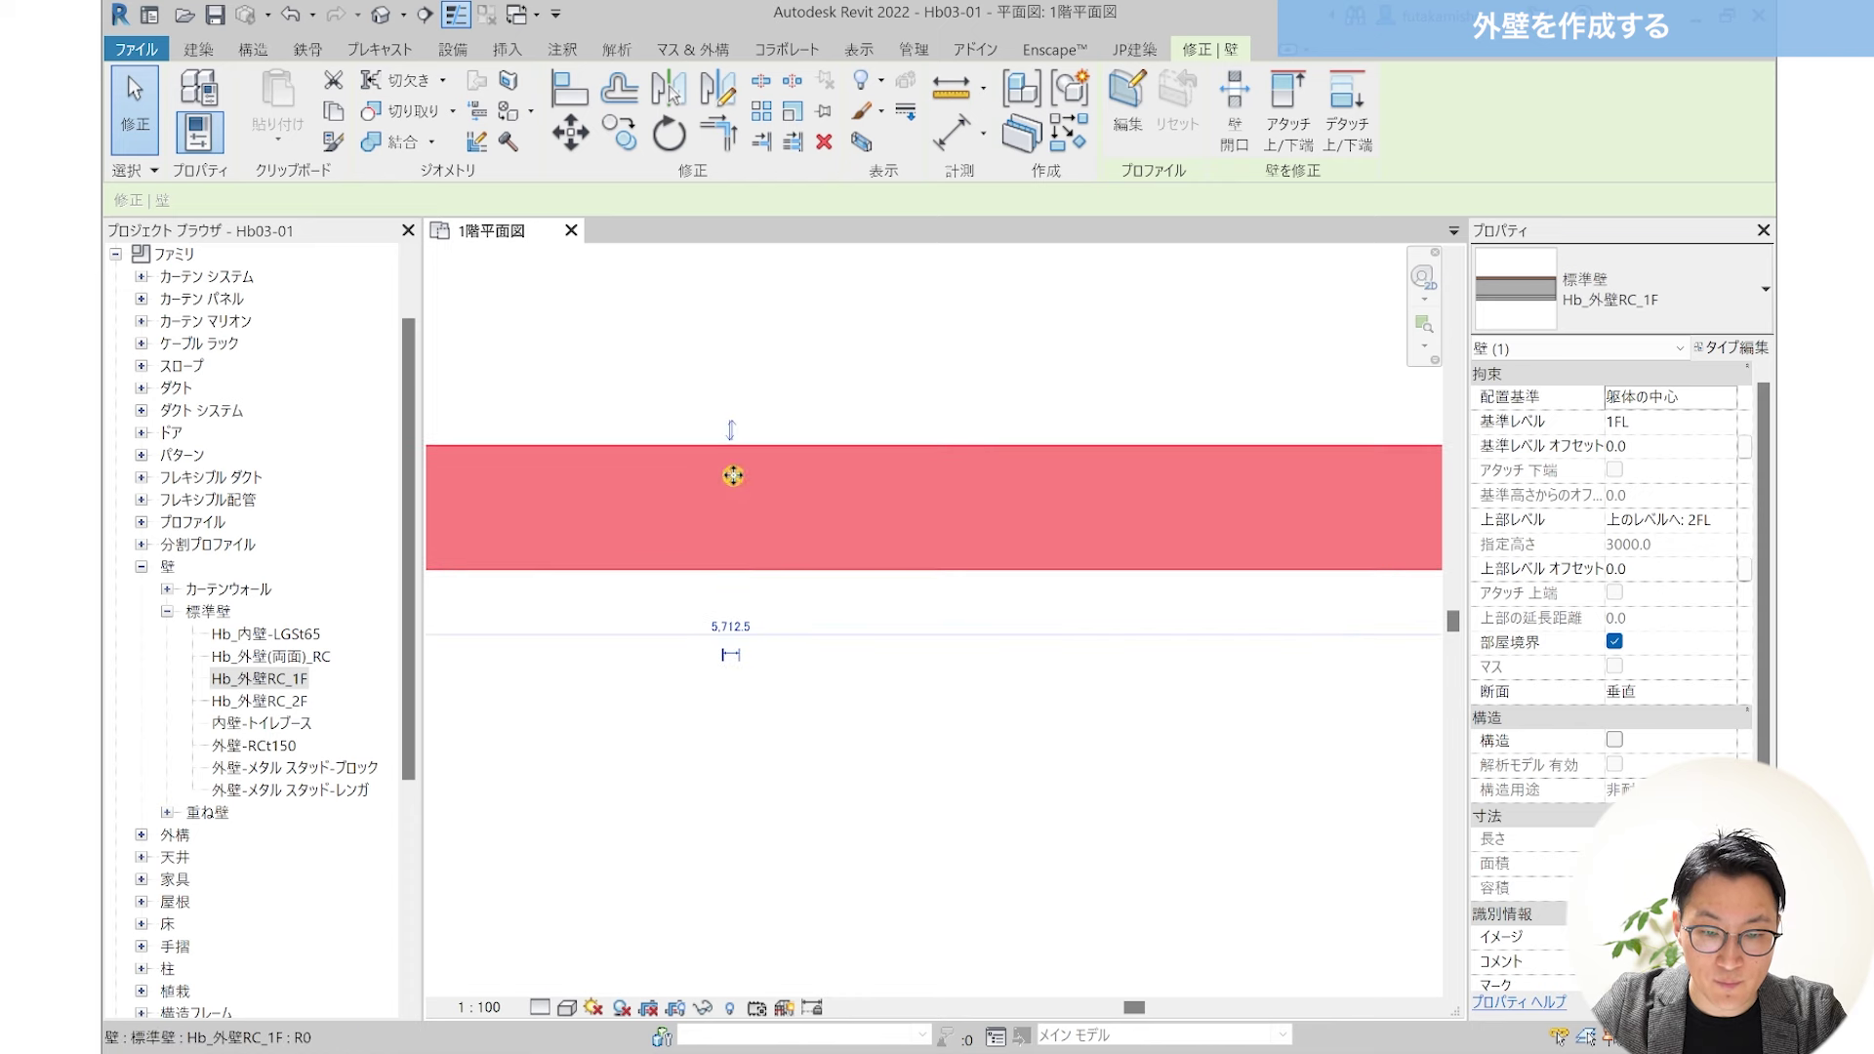
pyautogui.scroll(-2, 734, 518)
pyautogui.scroll(2, 1319, 474)
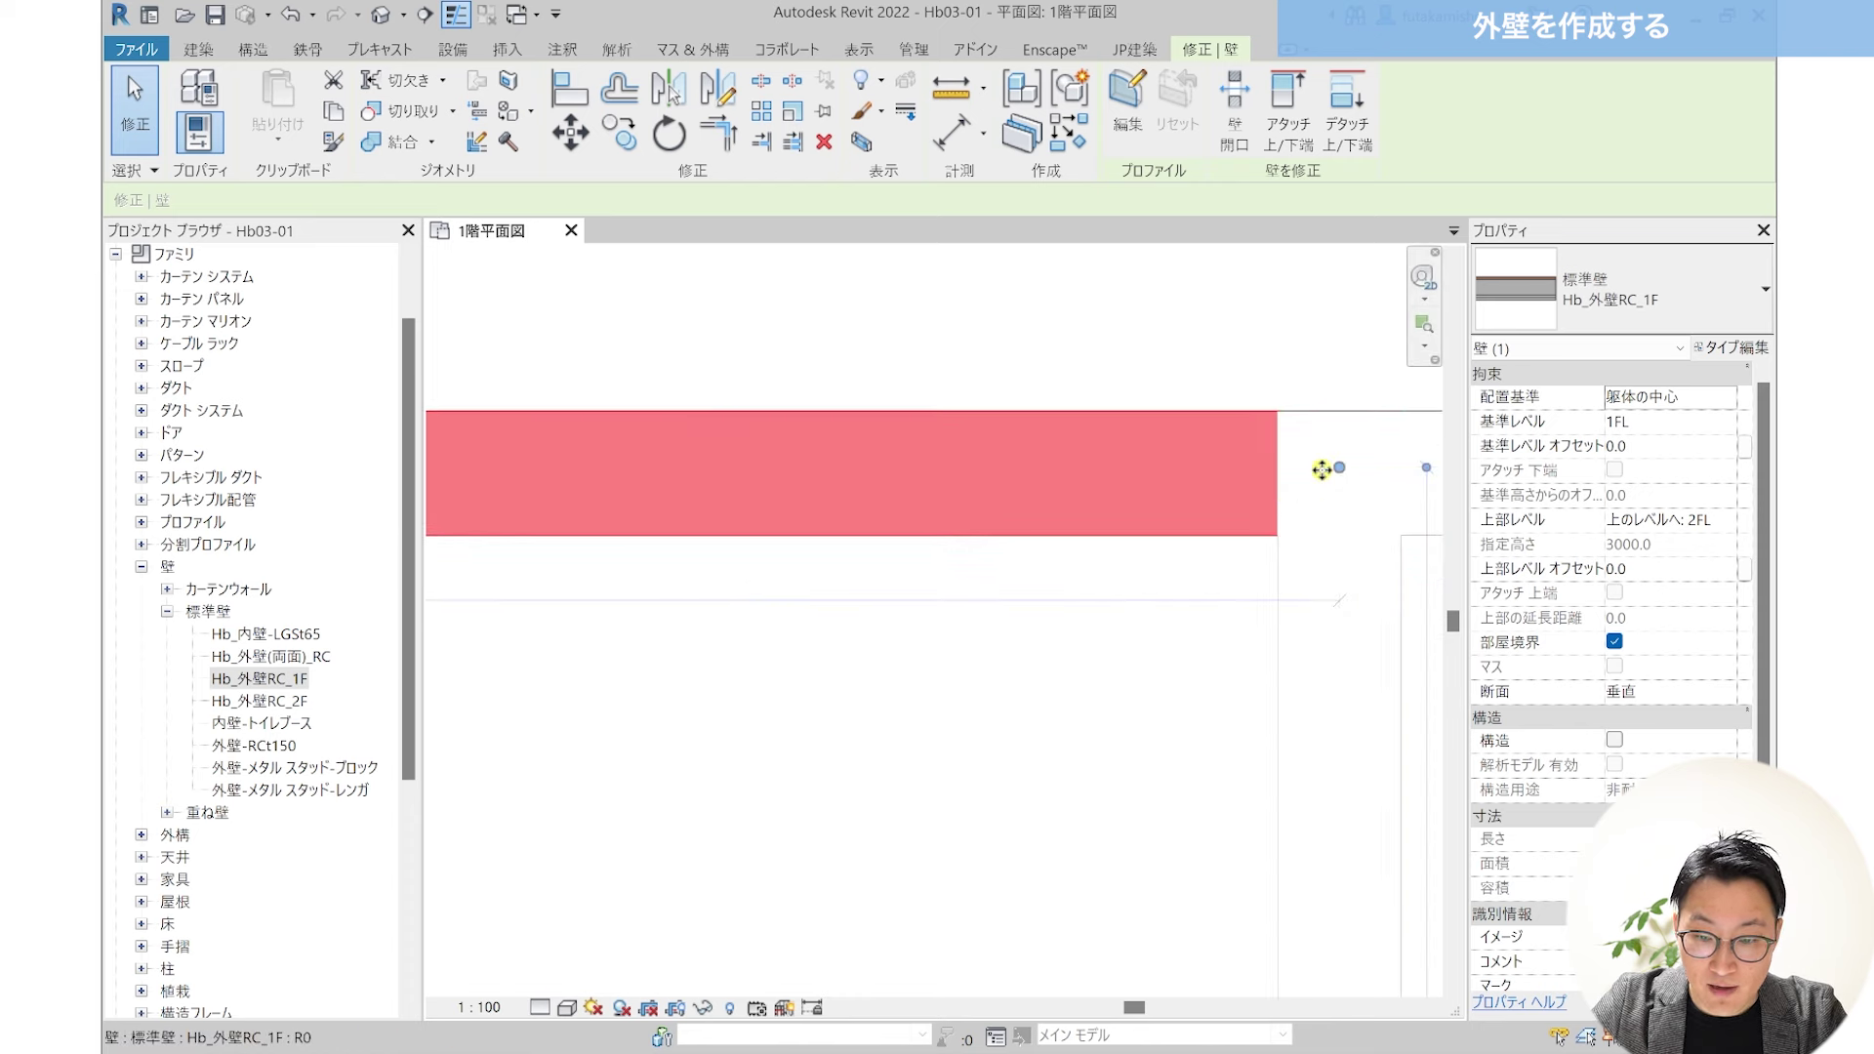
pyautogui.click(1236, 363)
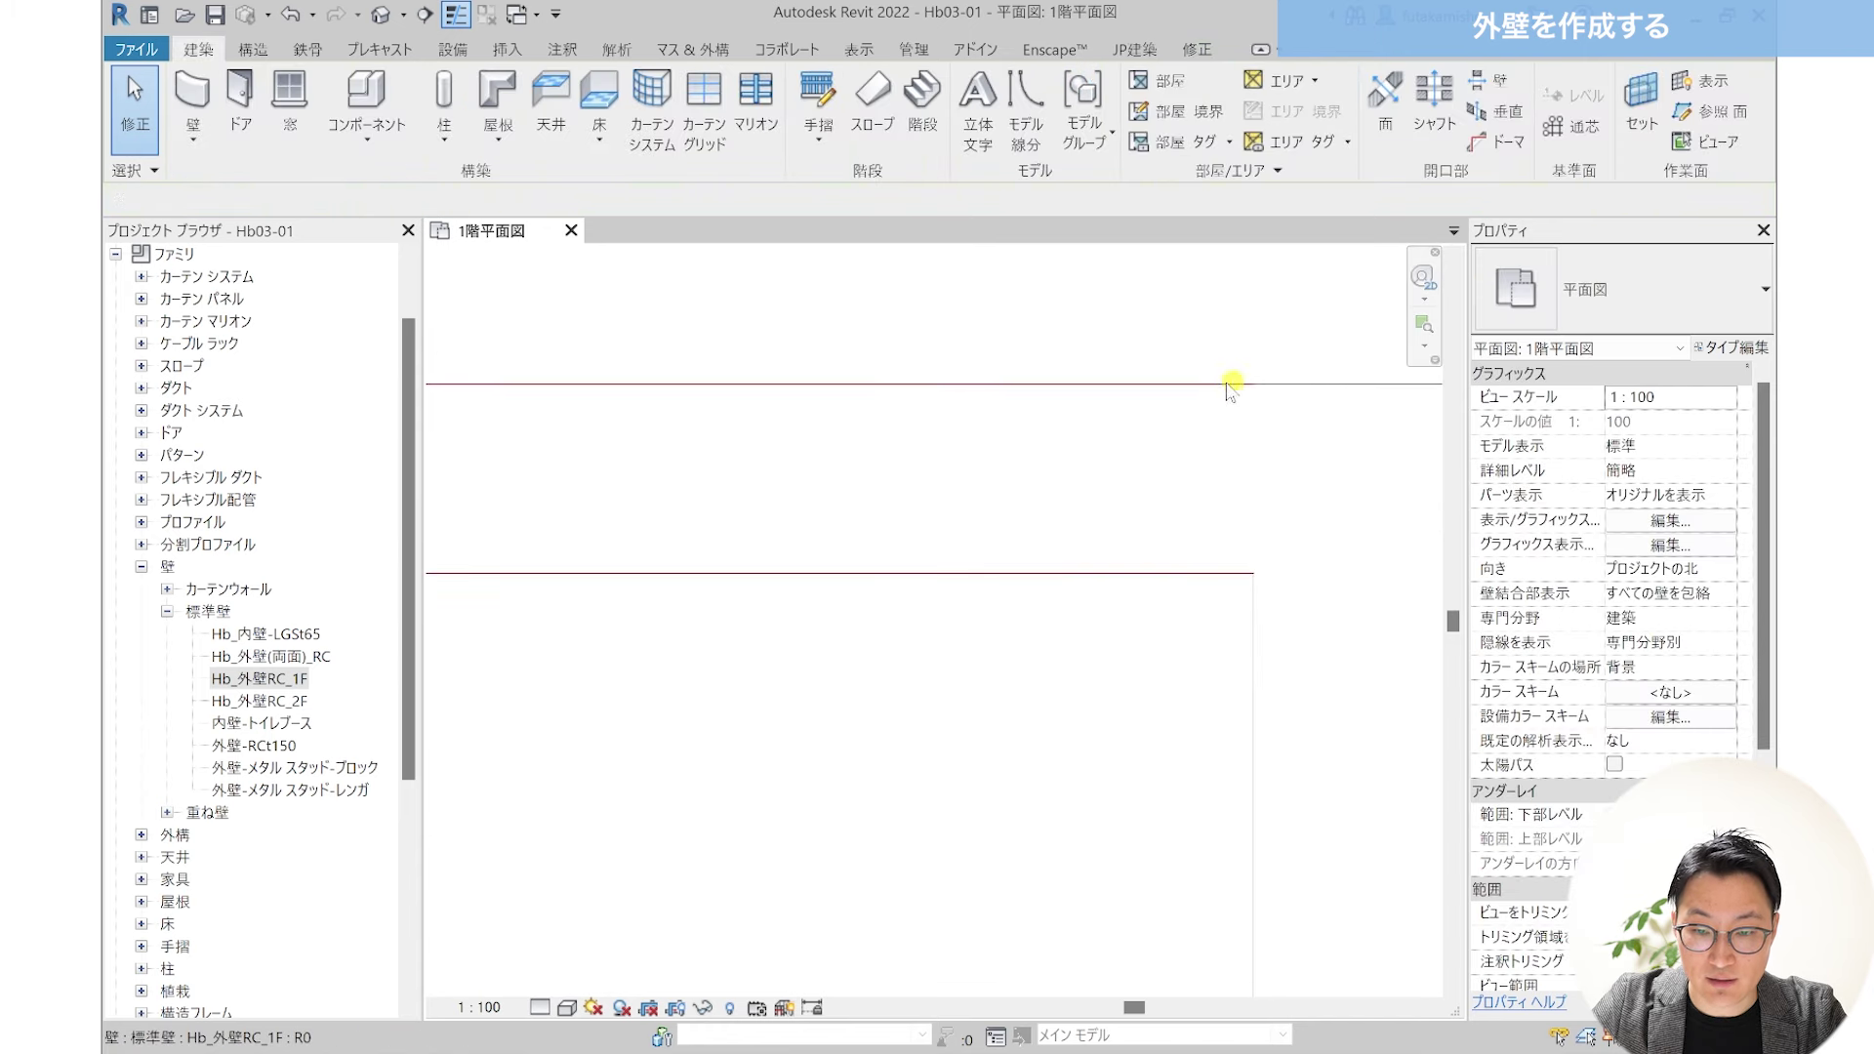
# Step: Check the flipped wall's orientation and its free left end, and turn thin lines off
pyautogui.scroll(-3, 1286, 507)
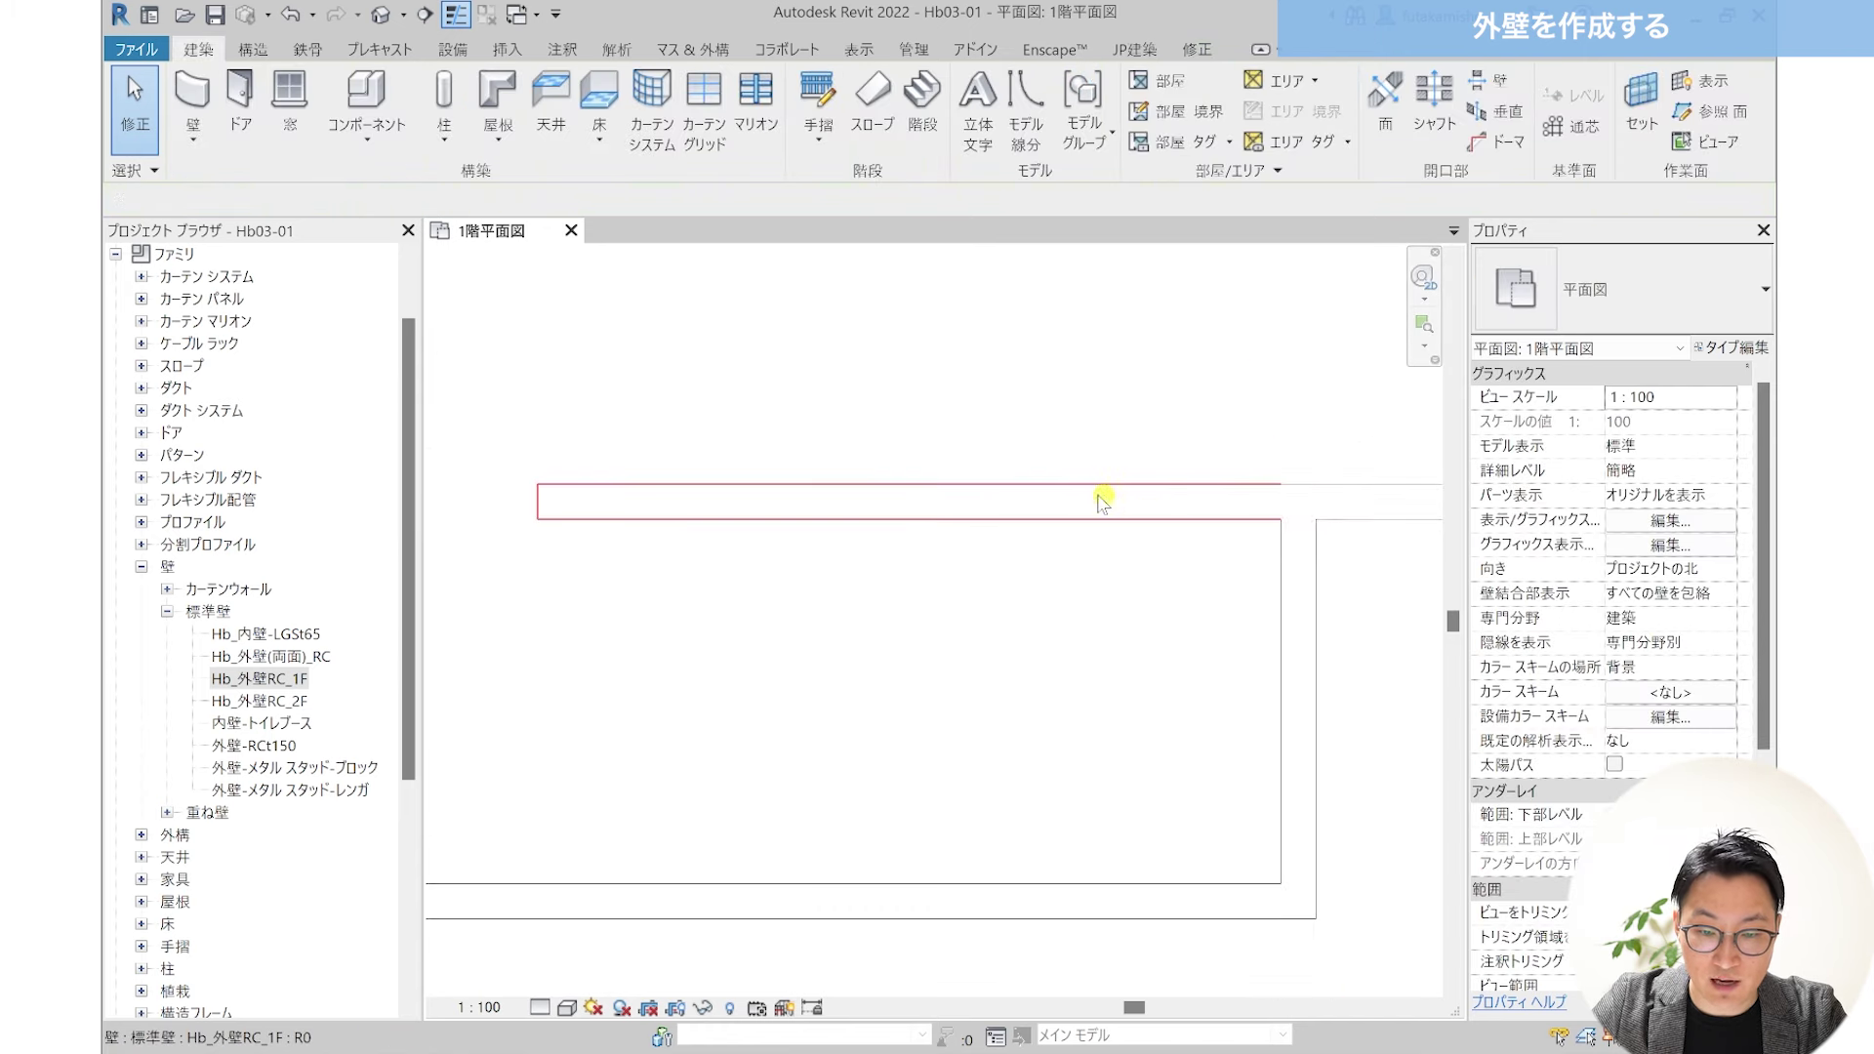
pyautogui.click(1091, 495)
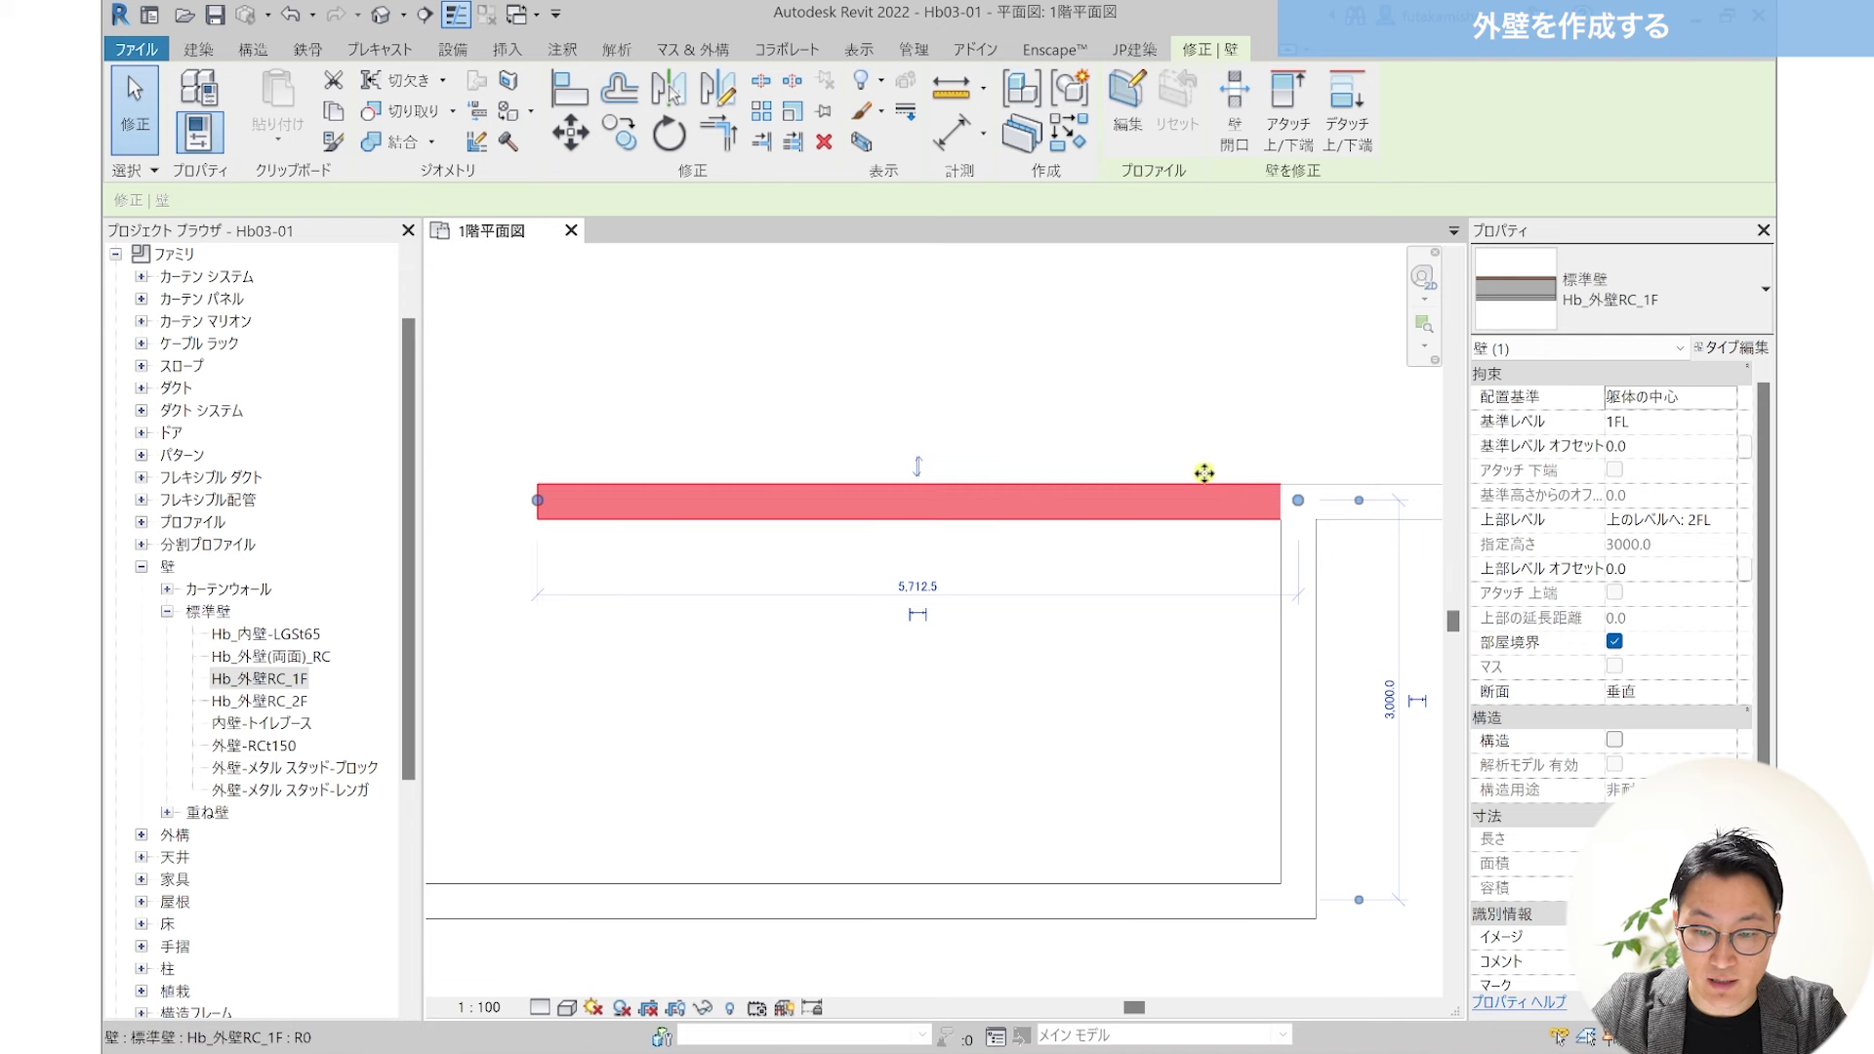
pyautogui.scroll(-1, 1151, 536)
pyautogui.moveTo(733, 556); pyautogui.dragTo(982, 565, button='middle')
pyautogui.scroll(2, 879, 576)
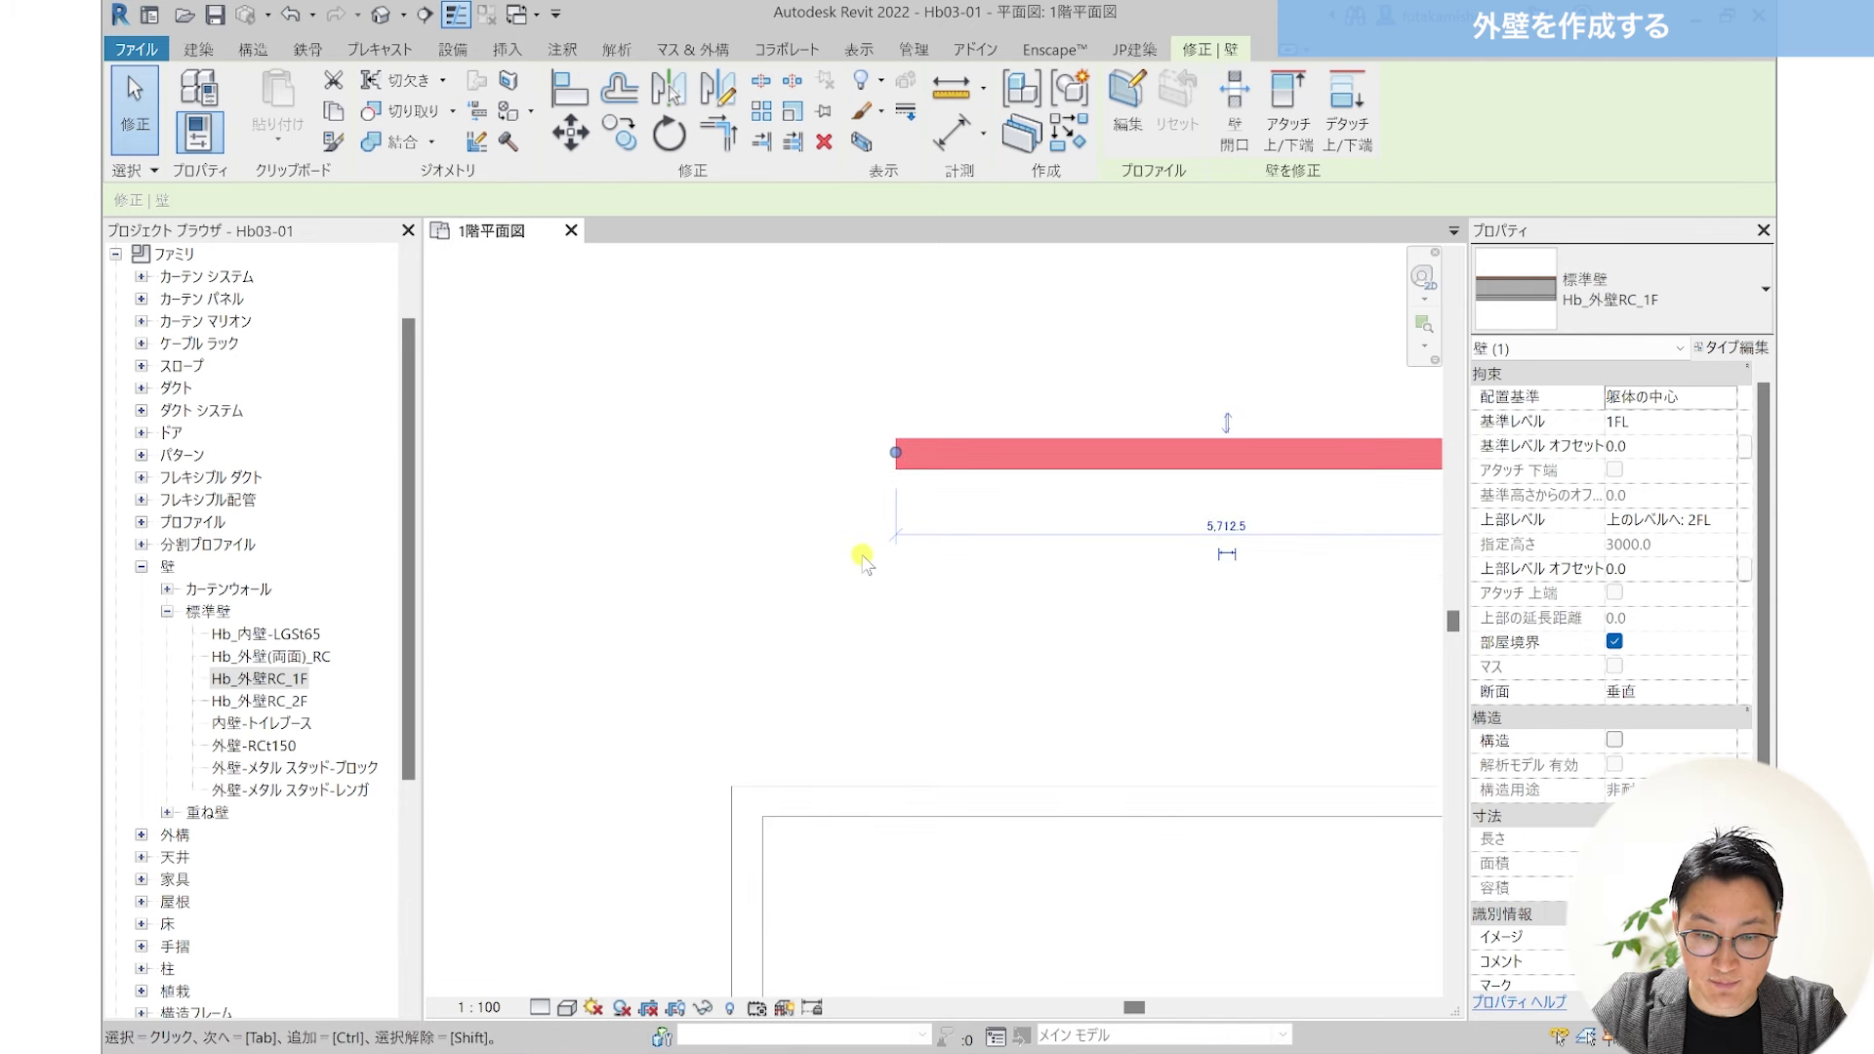
pyautogui.click(862, 558)
pyautogui.click(454, 15)
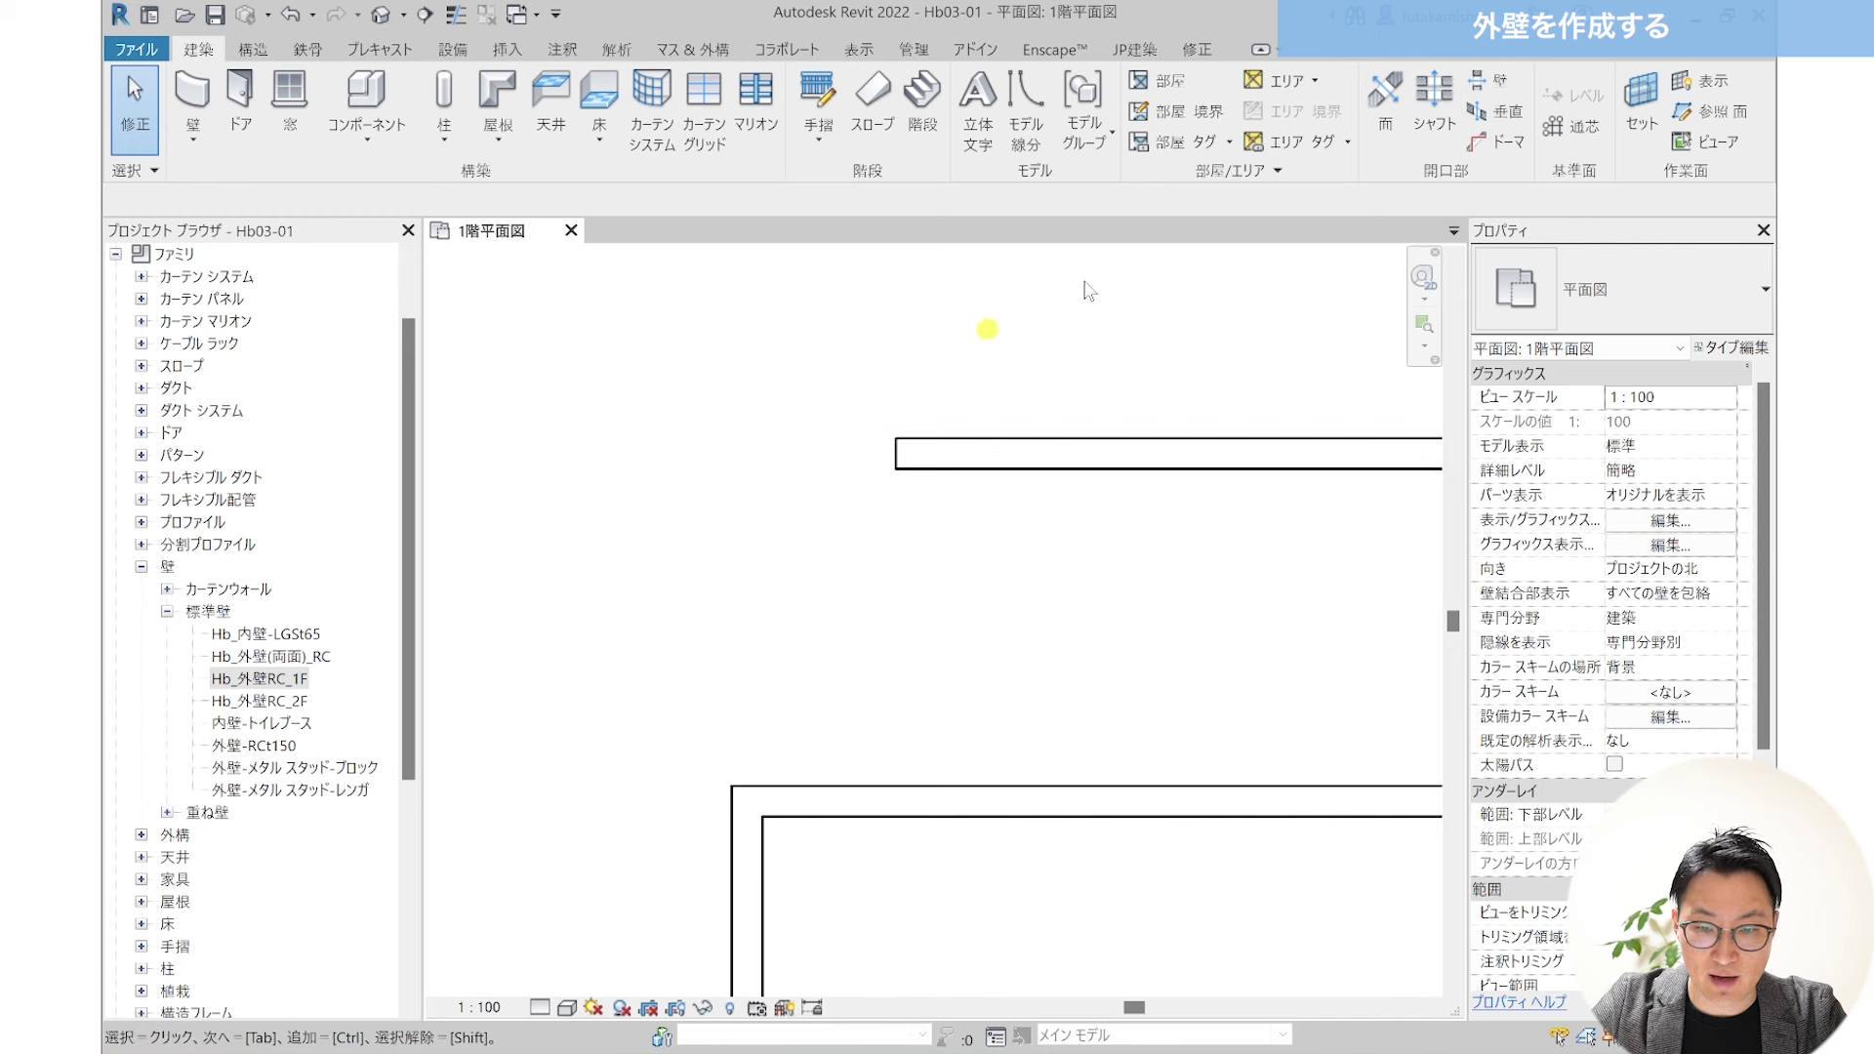
# Step: Align the new wall's left end with the outer face of the left wing's left wall
pyautogui.click(1196, 46)
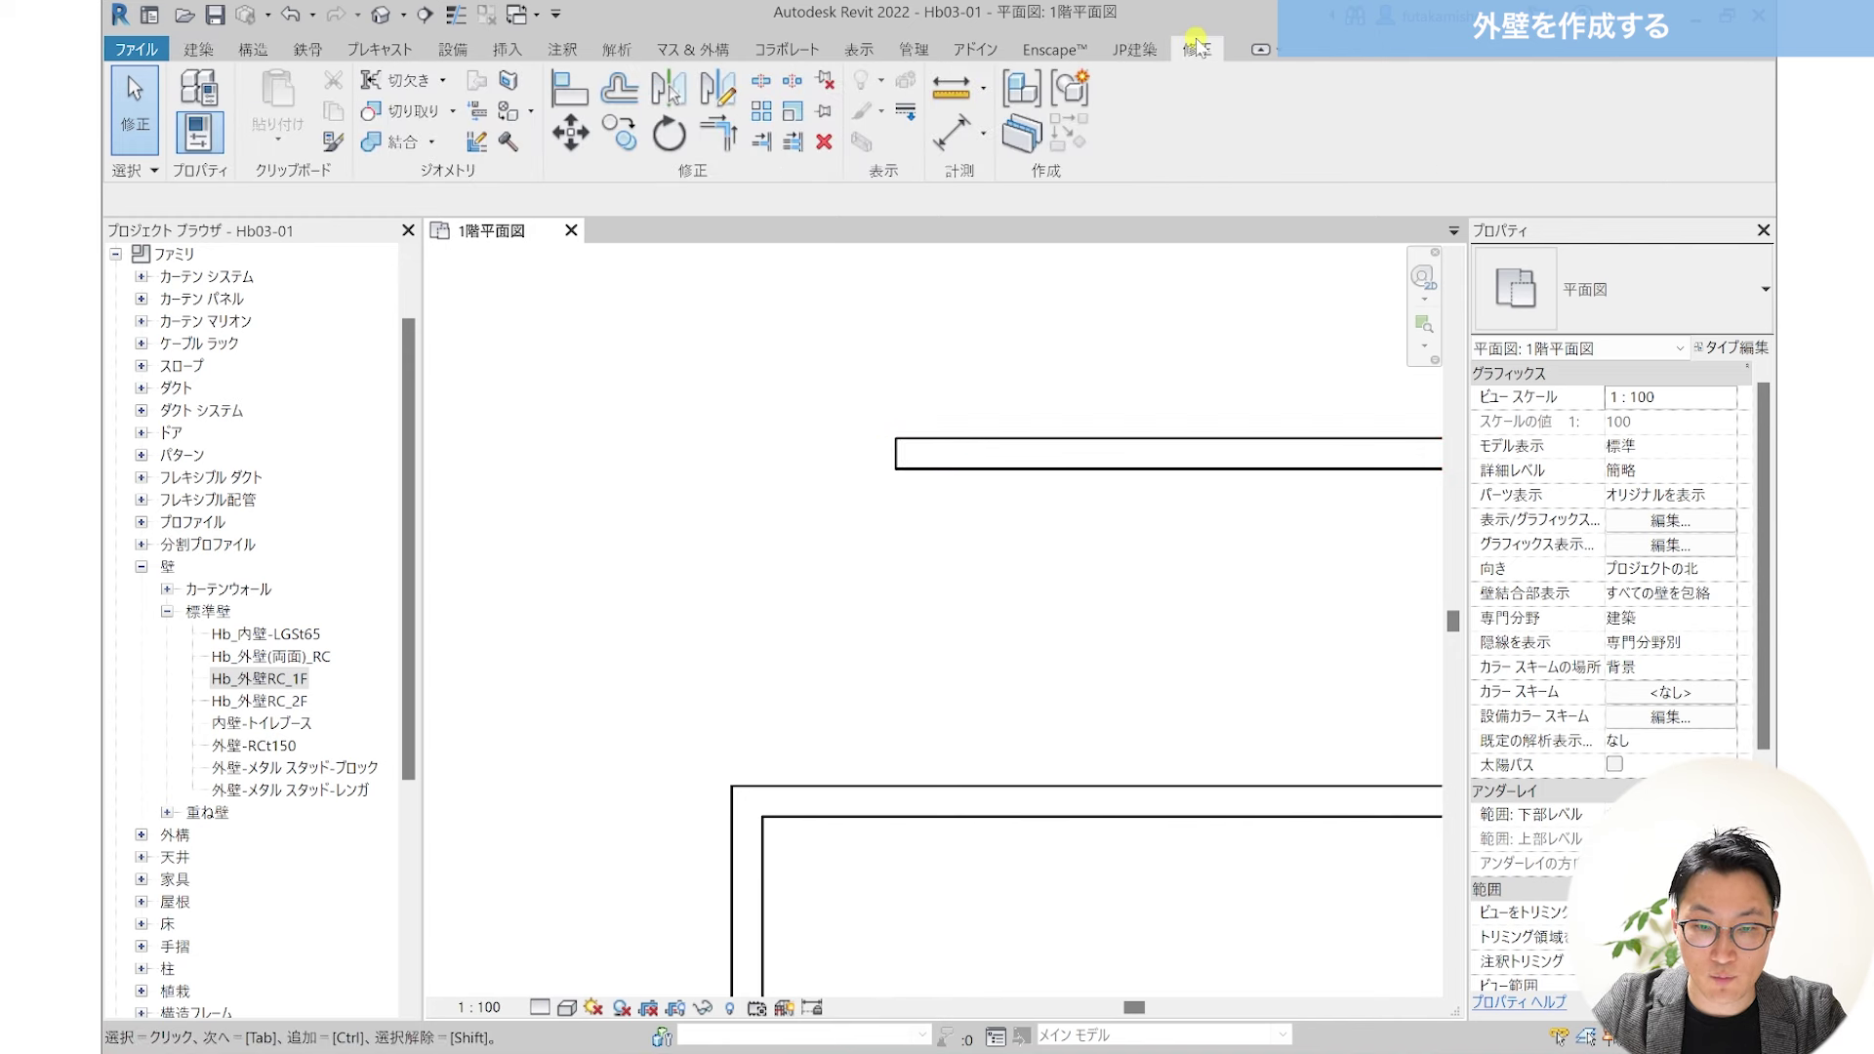
pyautogui.click(583, 95)
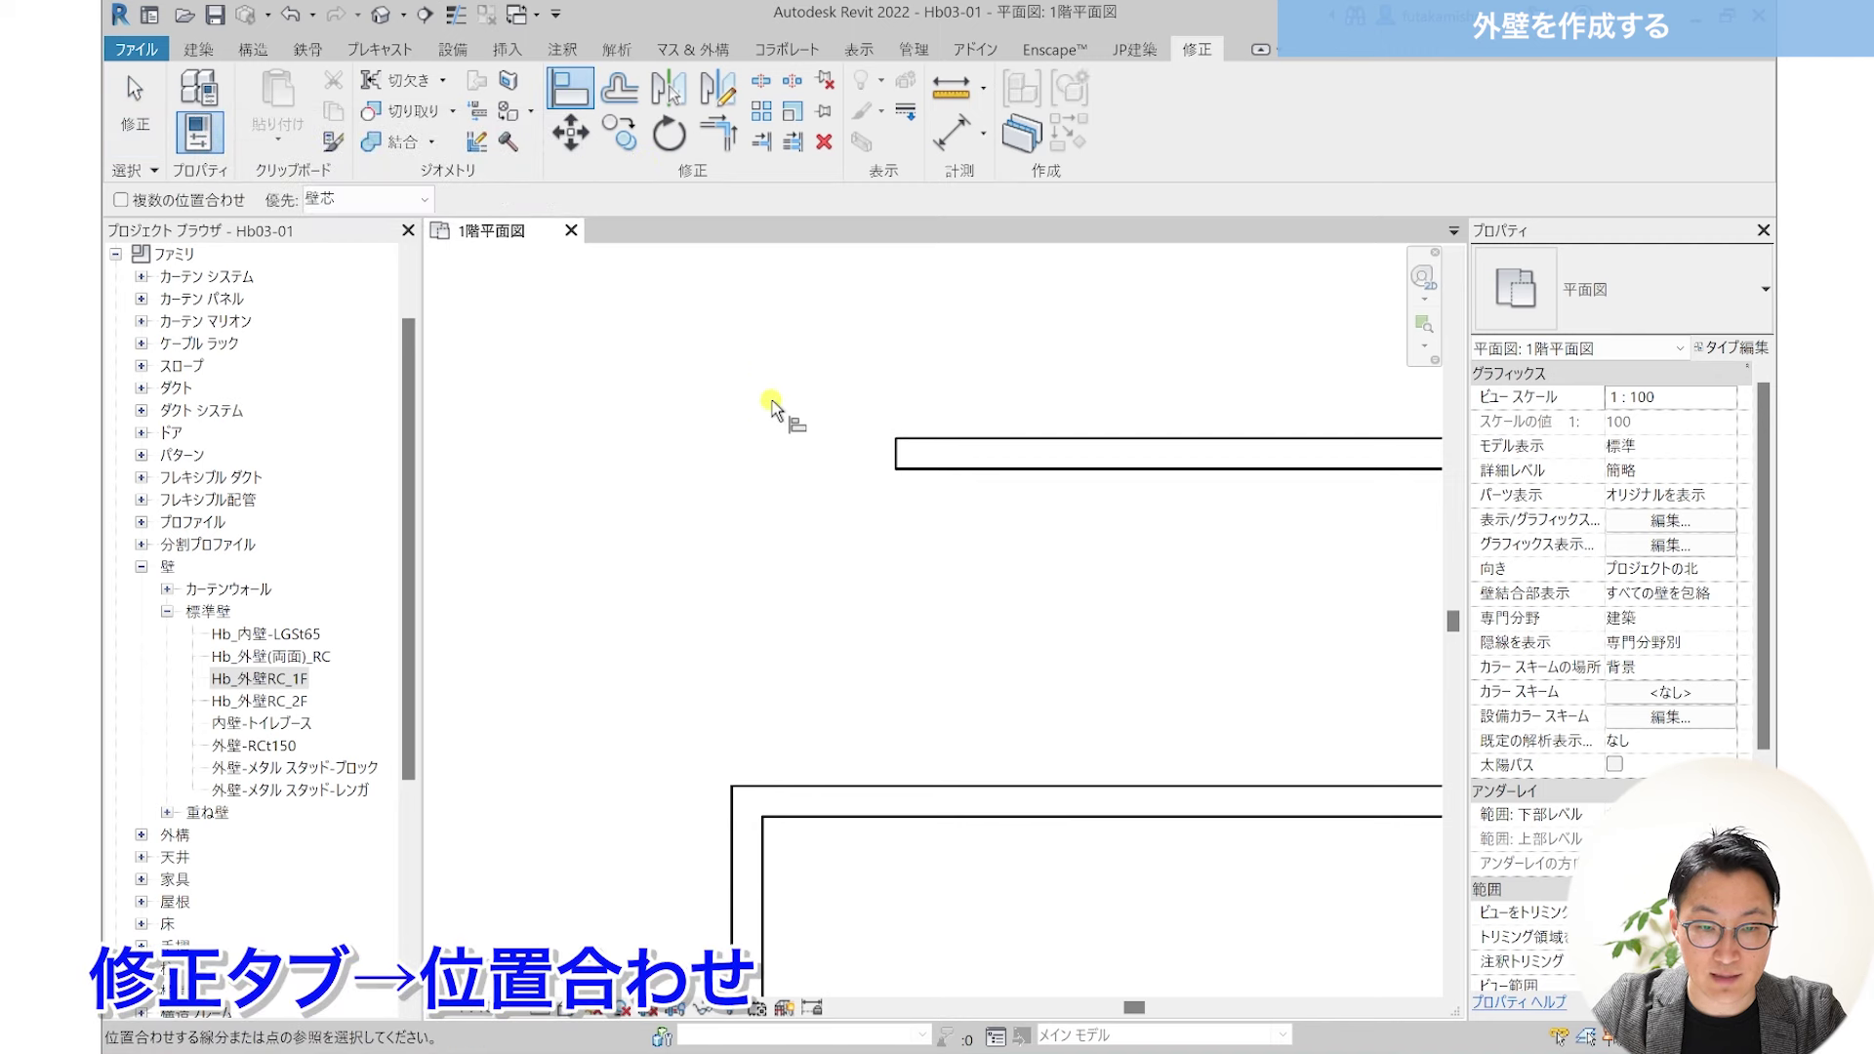
pyautogui.click(734, 855)
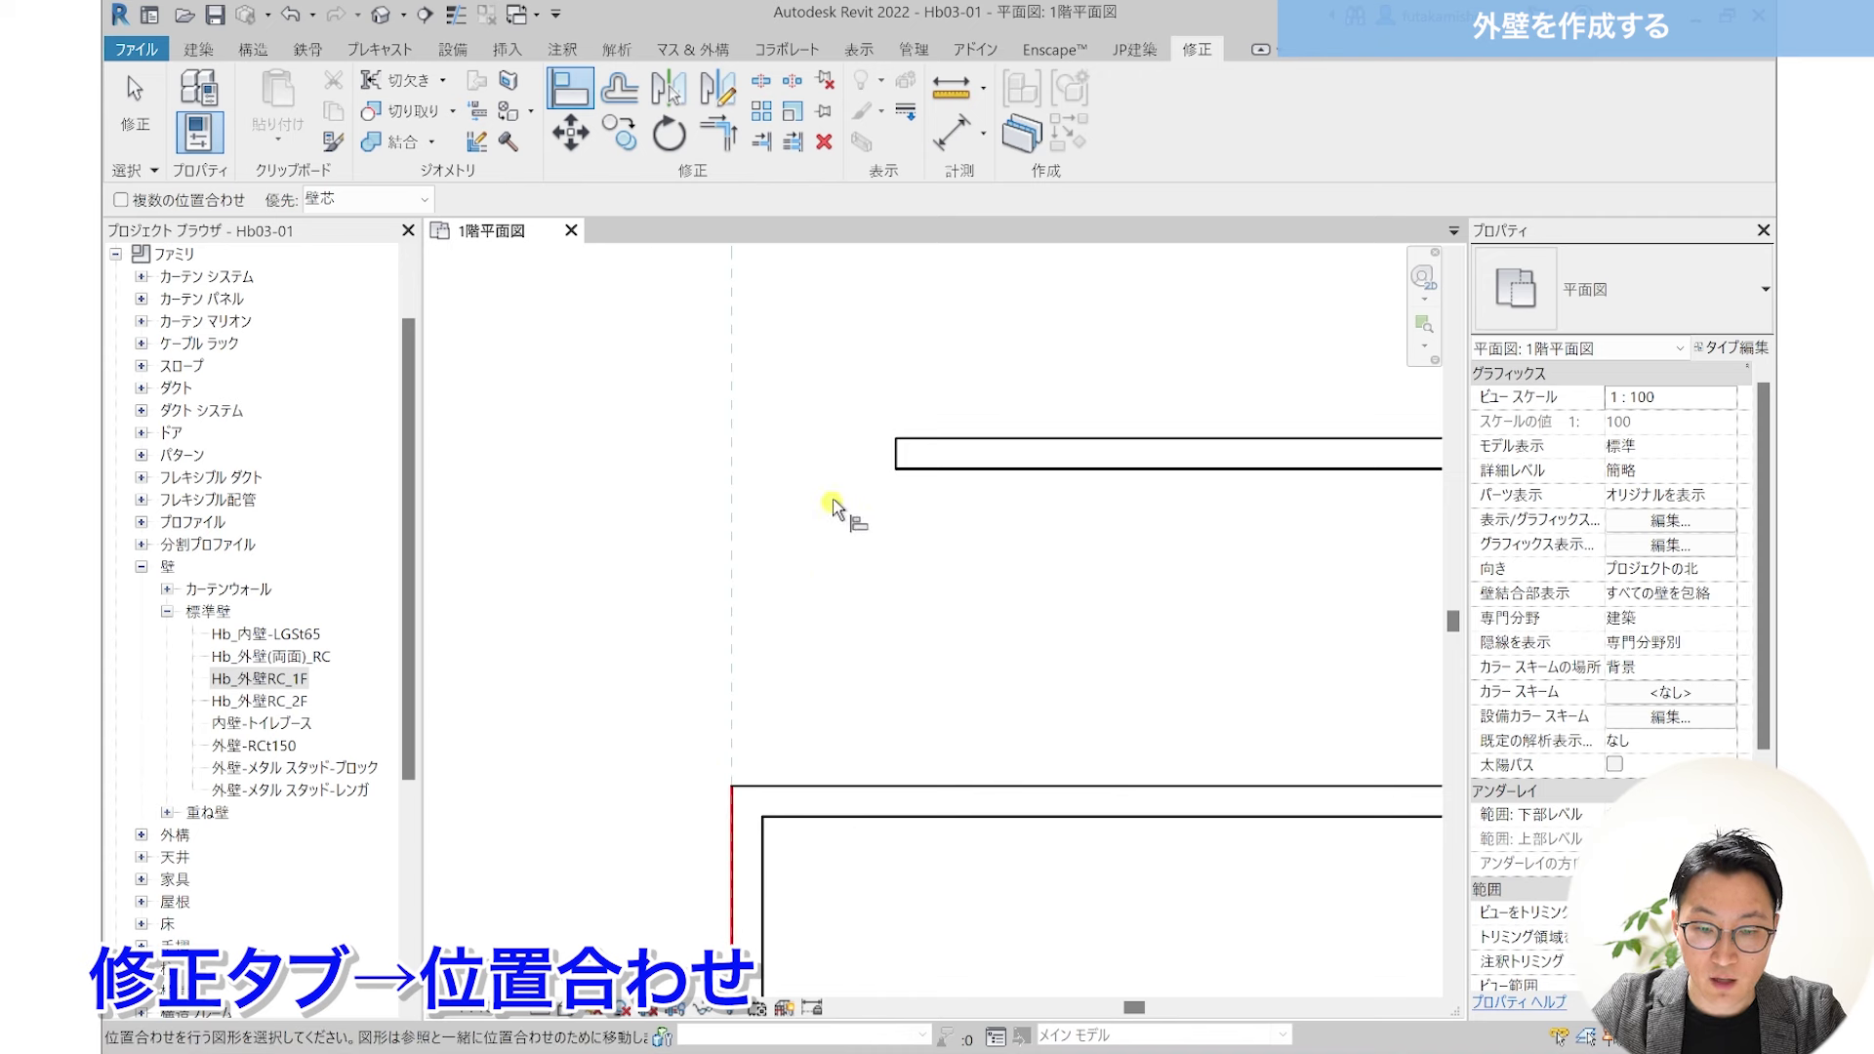
pyautogui.click(893, 453)
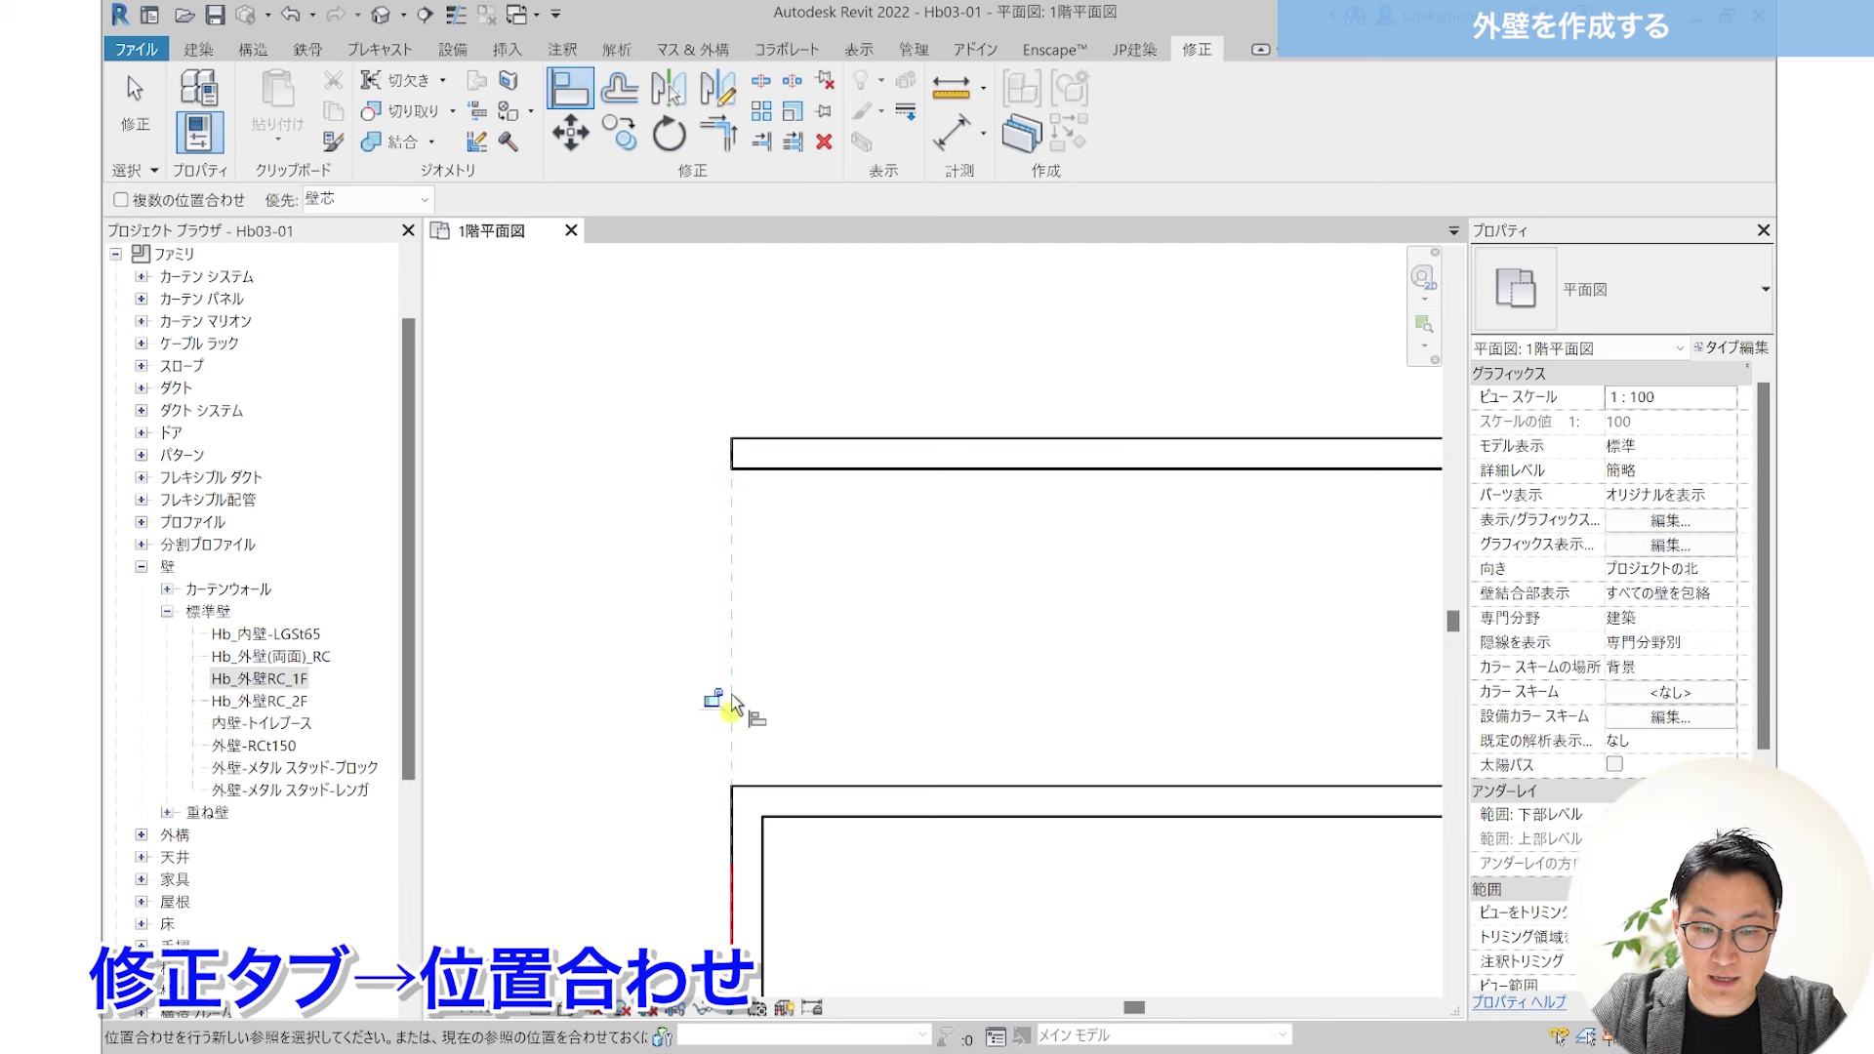
# Step: End the alignment and set the plan view's 詳細レベル to 詳細 for the lower-left wall corner
pyautogui.press('Escape')
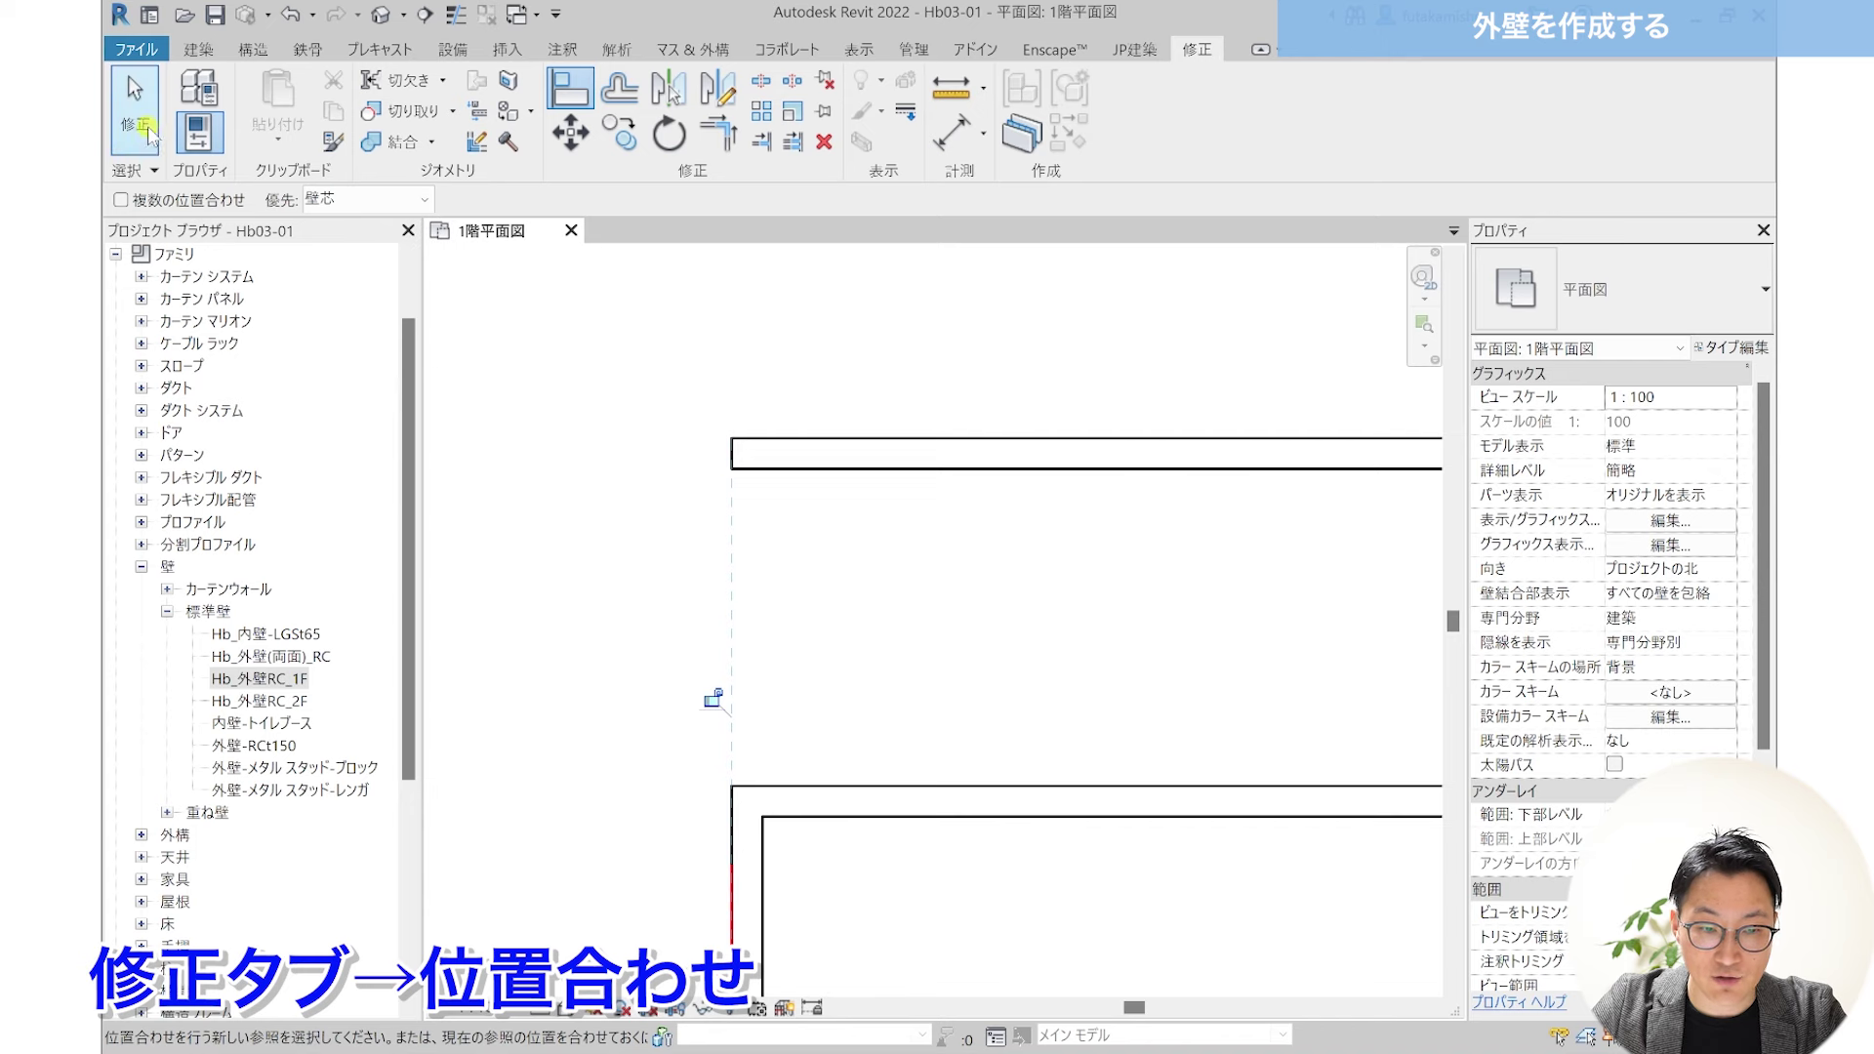
pyautogui.scroll(-2, 656, 468)
pyautogui.scroll(-2, 656, 469)
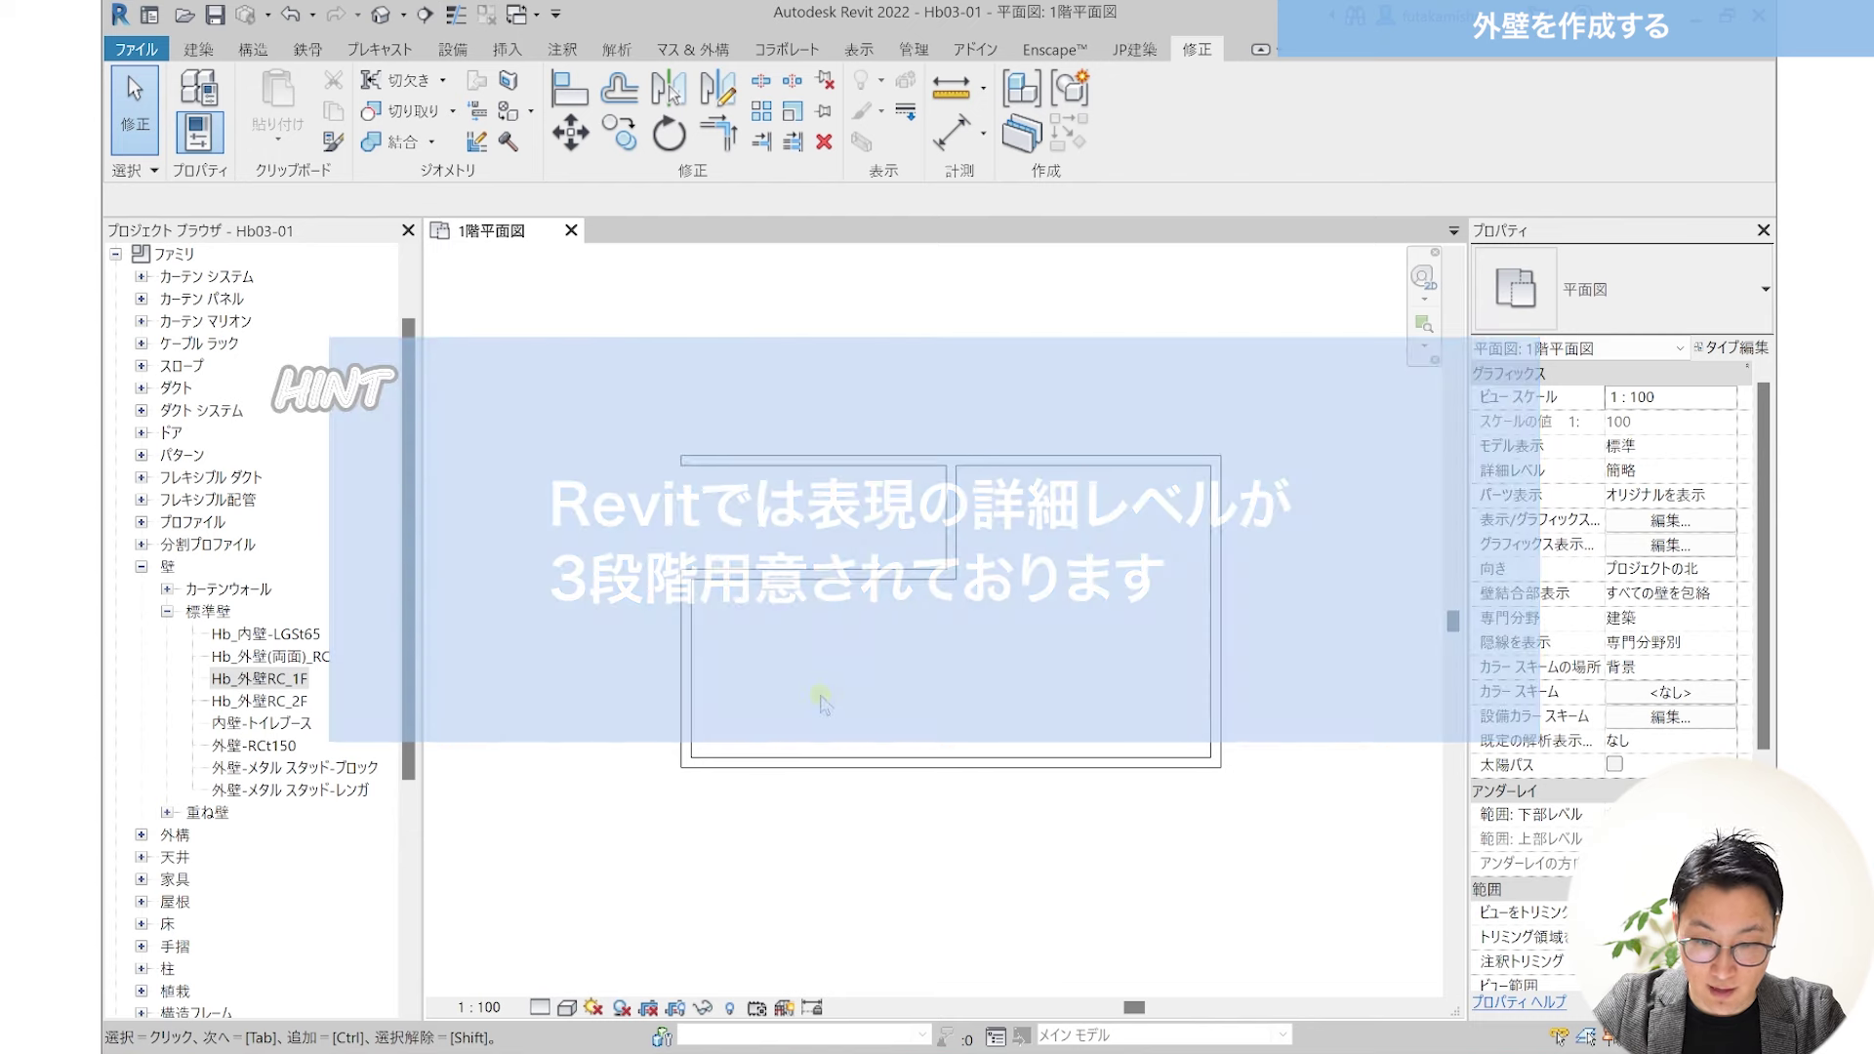
pyautogui.scroll(3, 689, 769)
pyautogui.scroll(2, 781, 849)
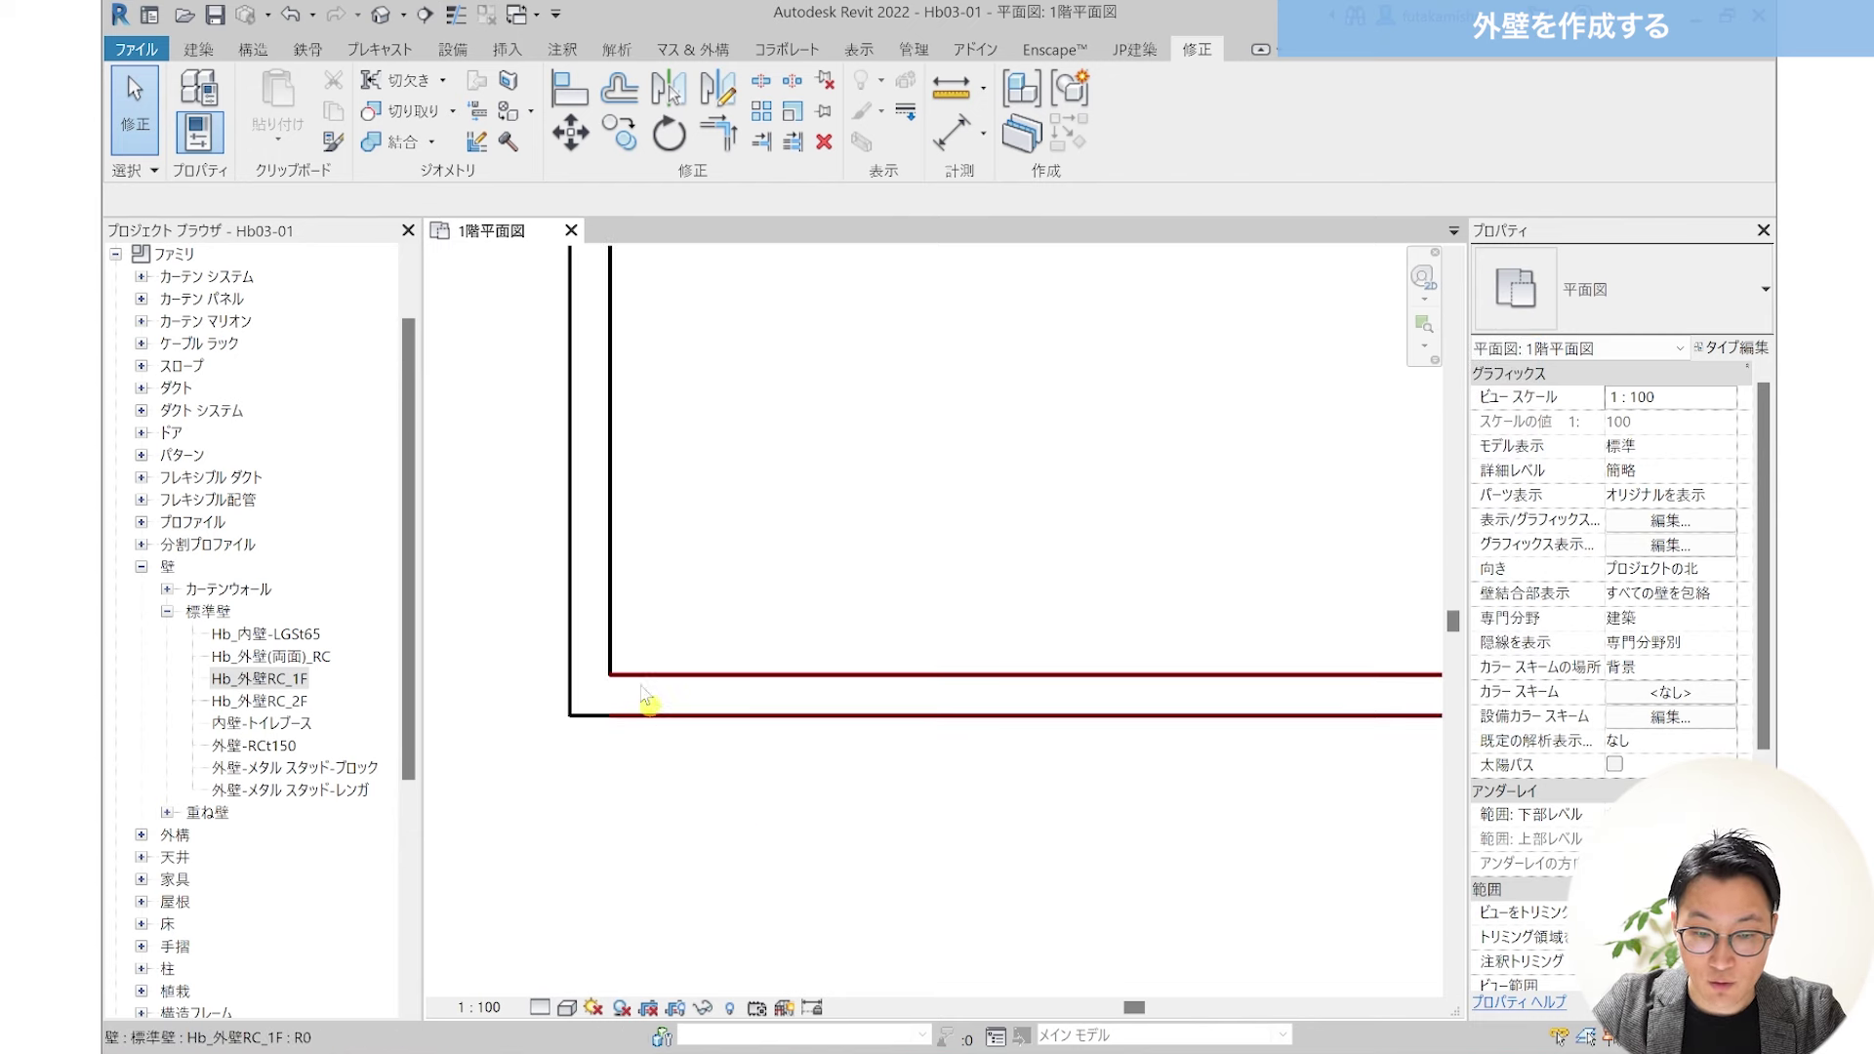
pyautogui.click(539, 1011)
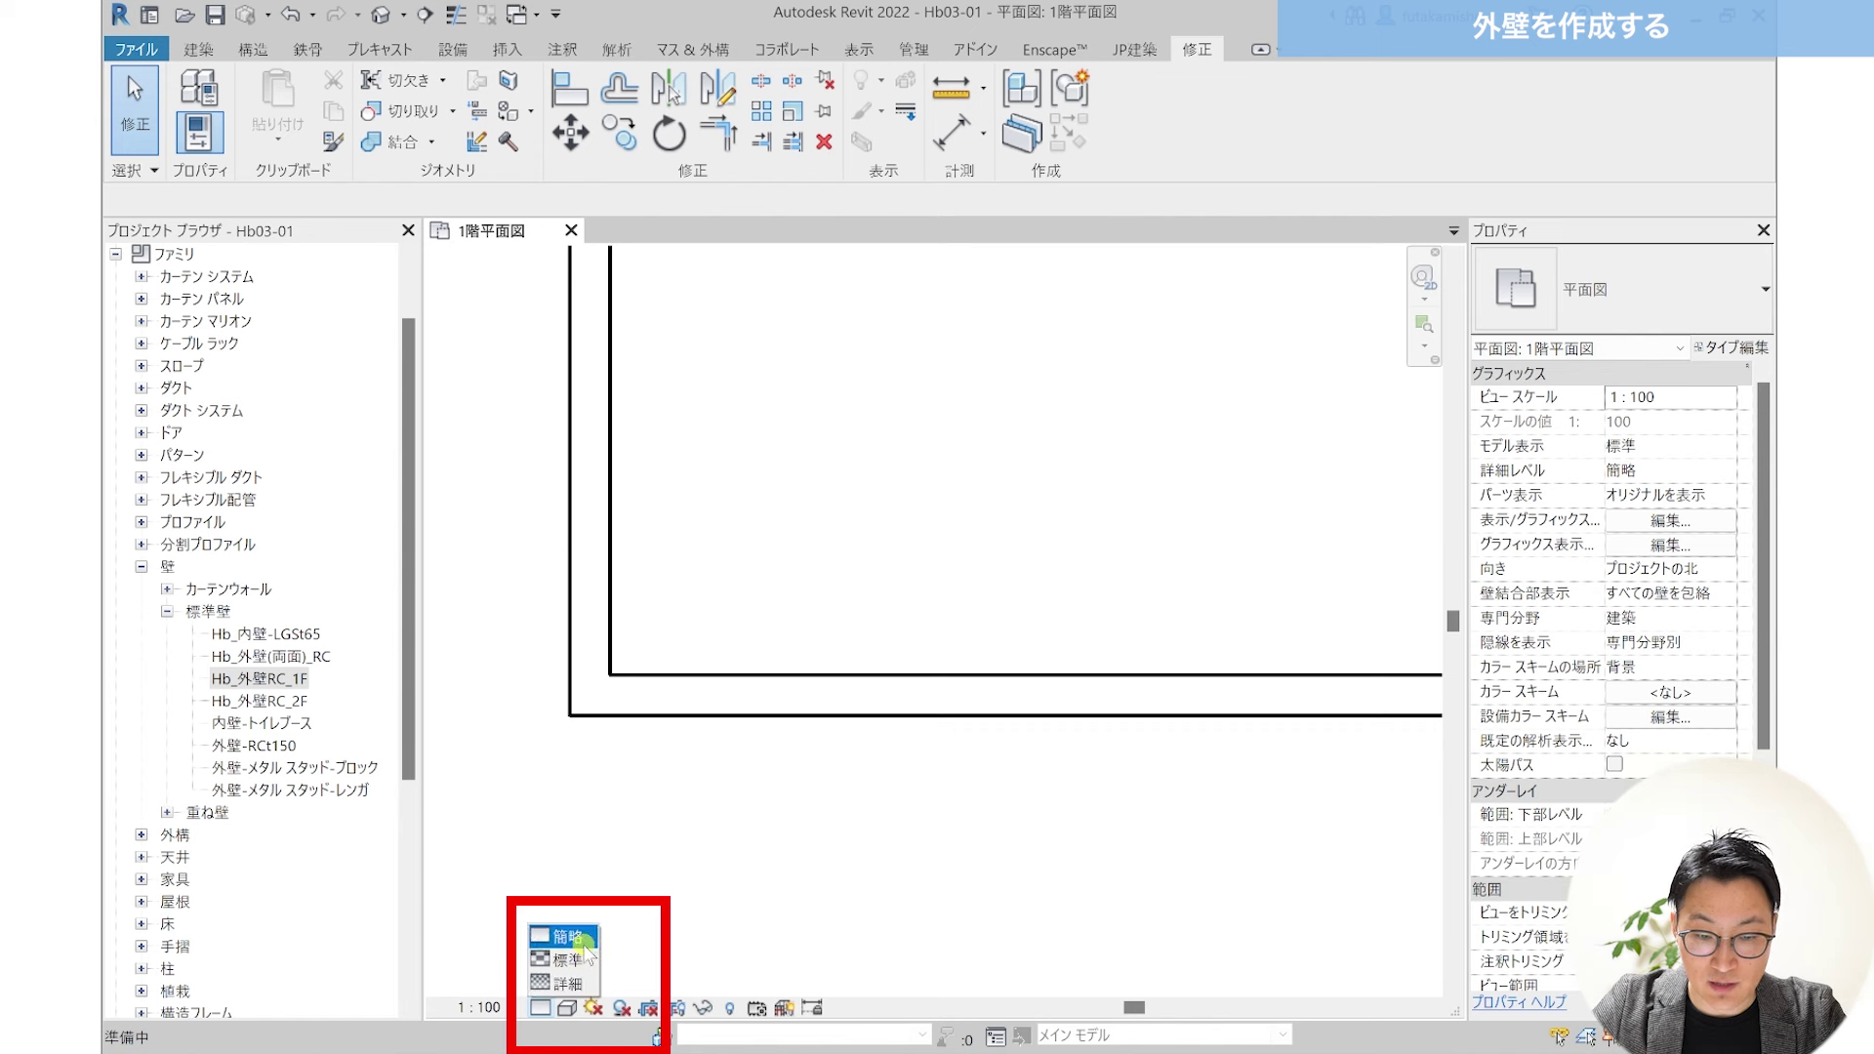
pyautogui.click(584, 981)
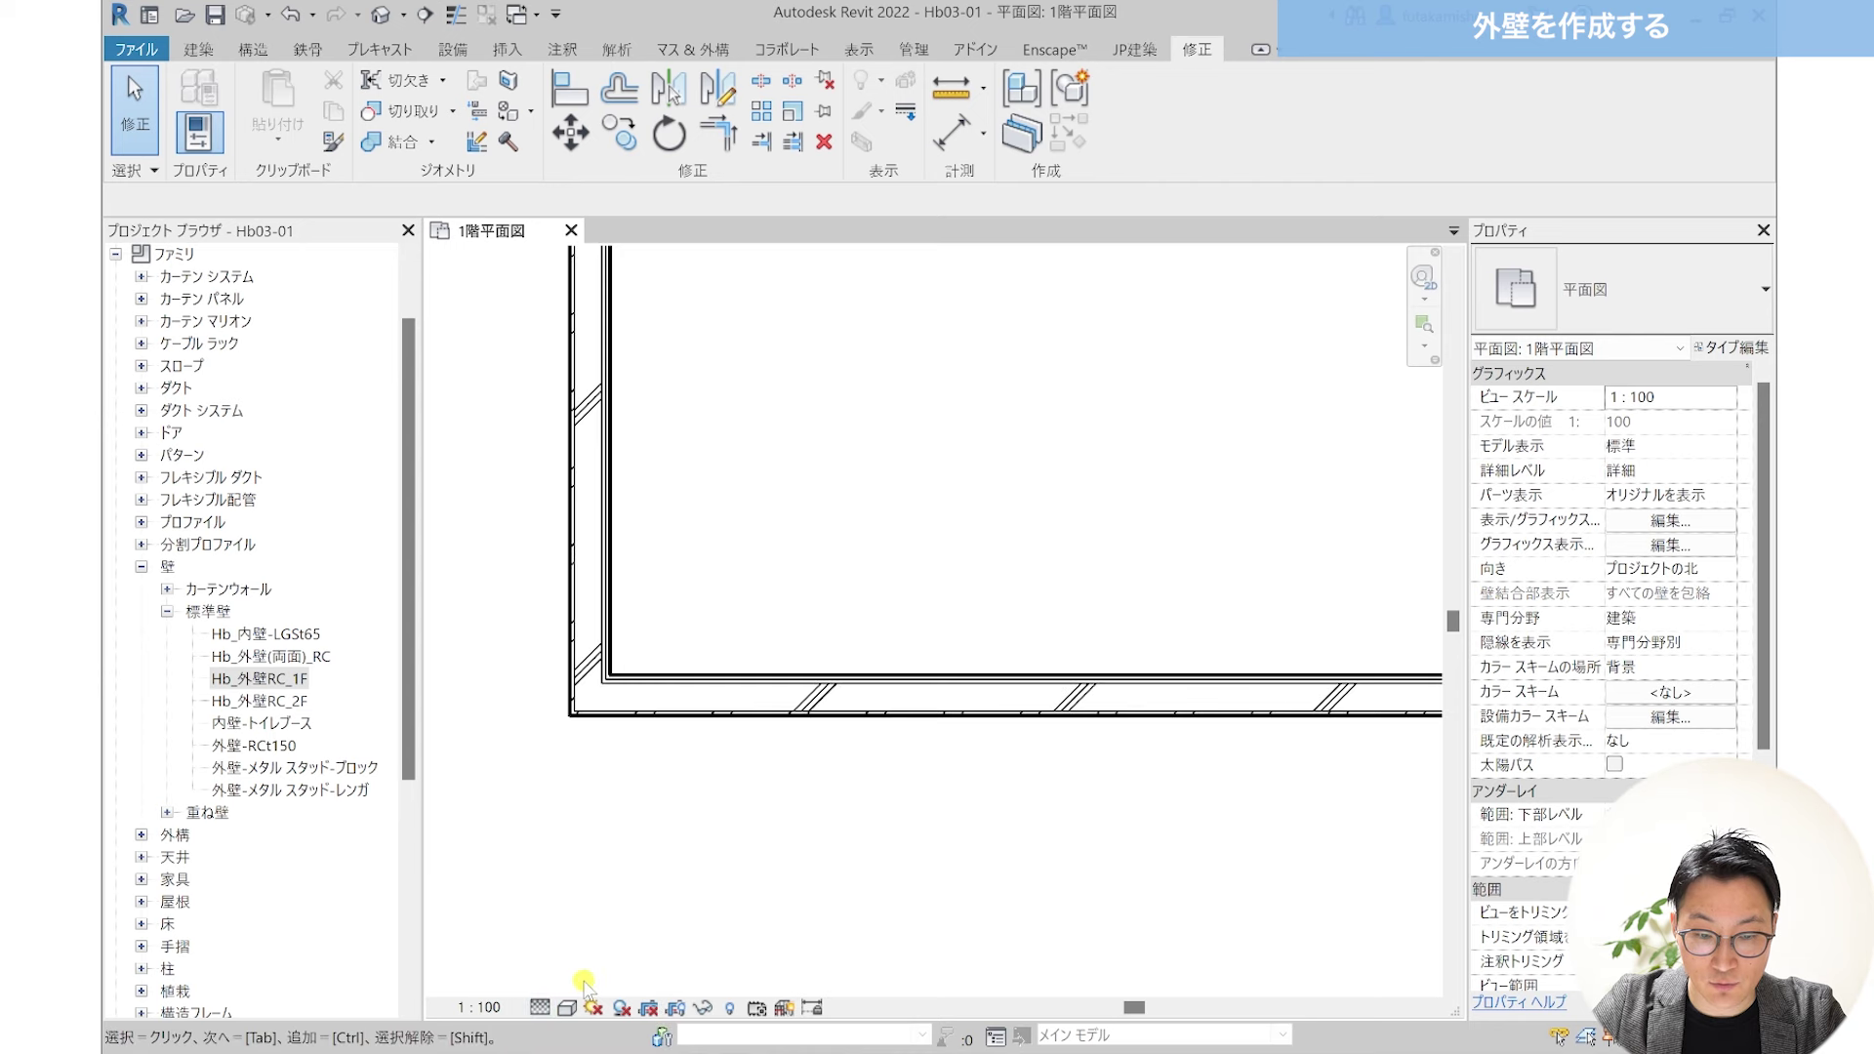
# Step: Turn on thin lines to distinguish the wall layers at the lower-left corner
pyautogui.scroll(2, 551, 721)
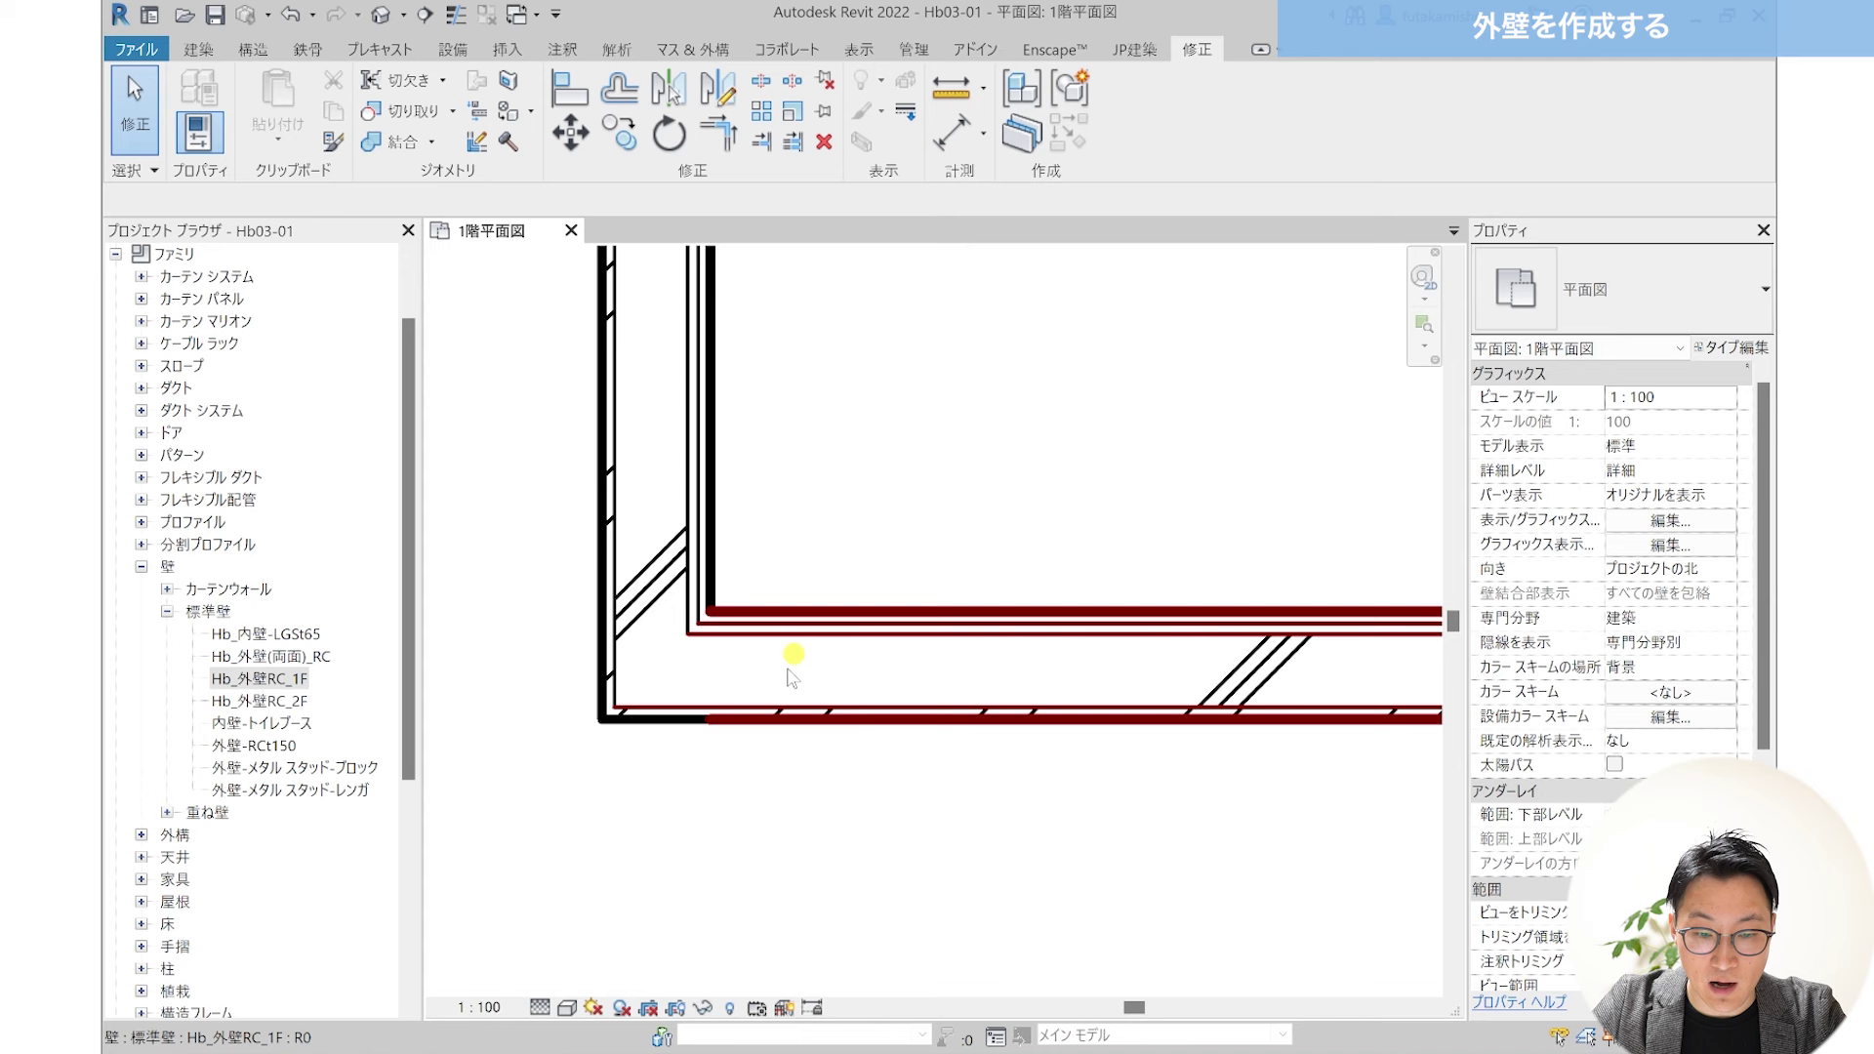
pyautogui.scroll(2, 618, 774)
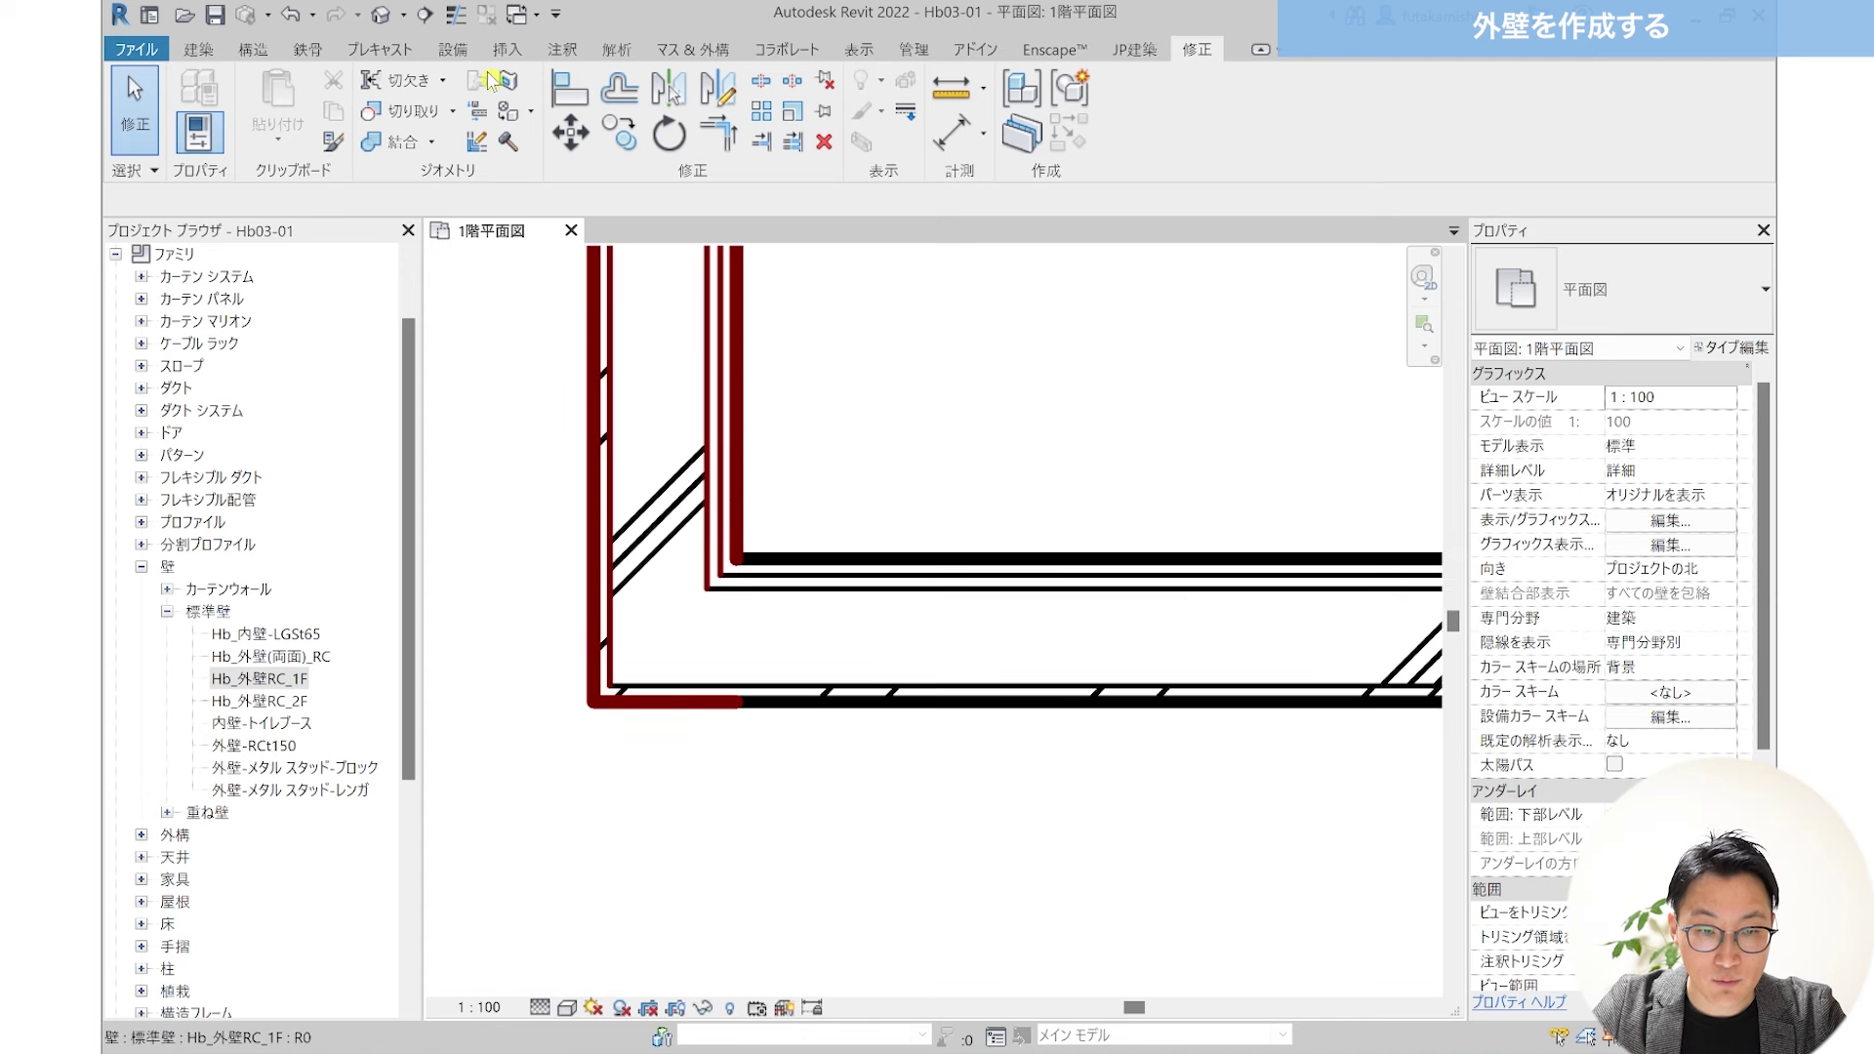
pyautogui.click(454, 15)
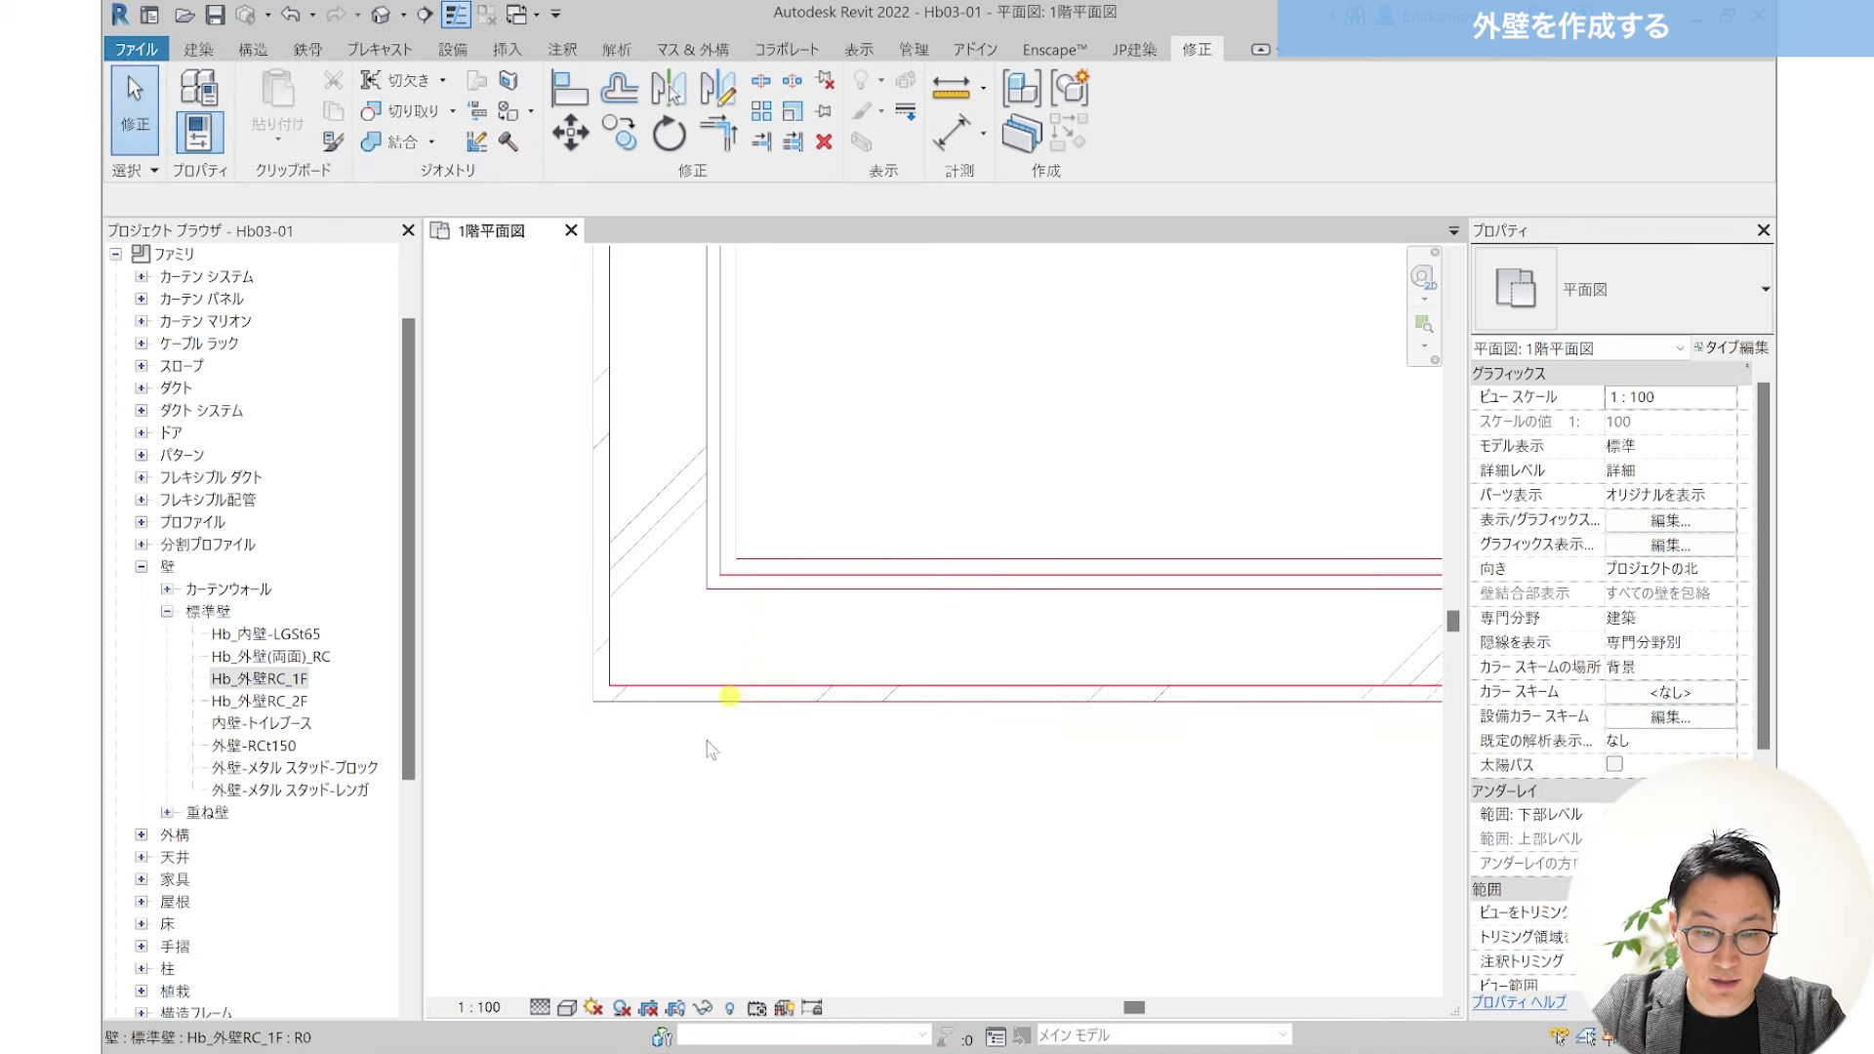
# Step: Flip the bottom wall's exterior face toward the interior and clear the selection to compare its layers at the corner
pyautogui.scroll(-2, 585, 659)
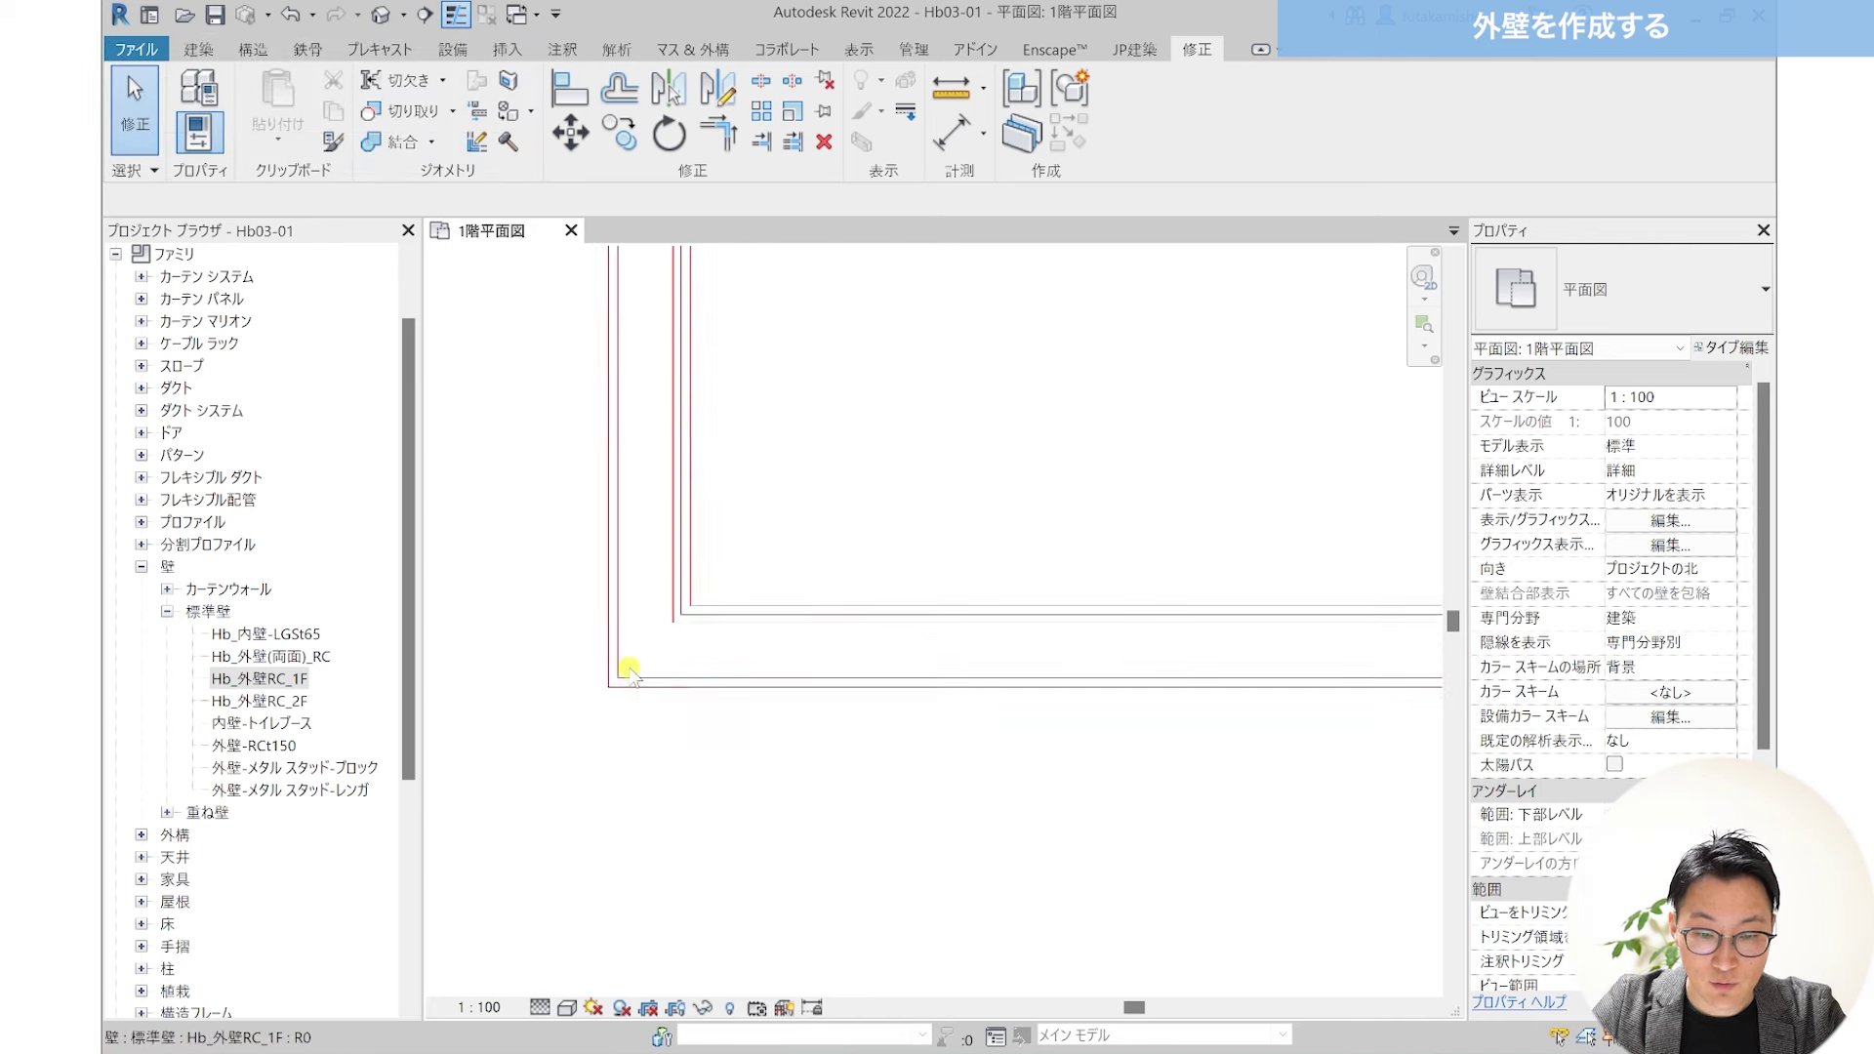
pyautogui.click(810, 652)
pyautogui.moveTo(1020, 717); pyautogui.dragTo(1025, 669, button='middle')
pyautogui.click(1013, 641)
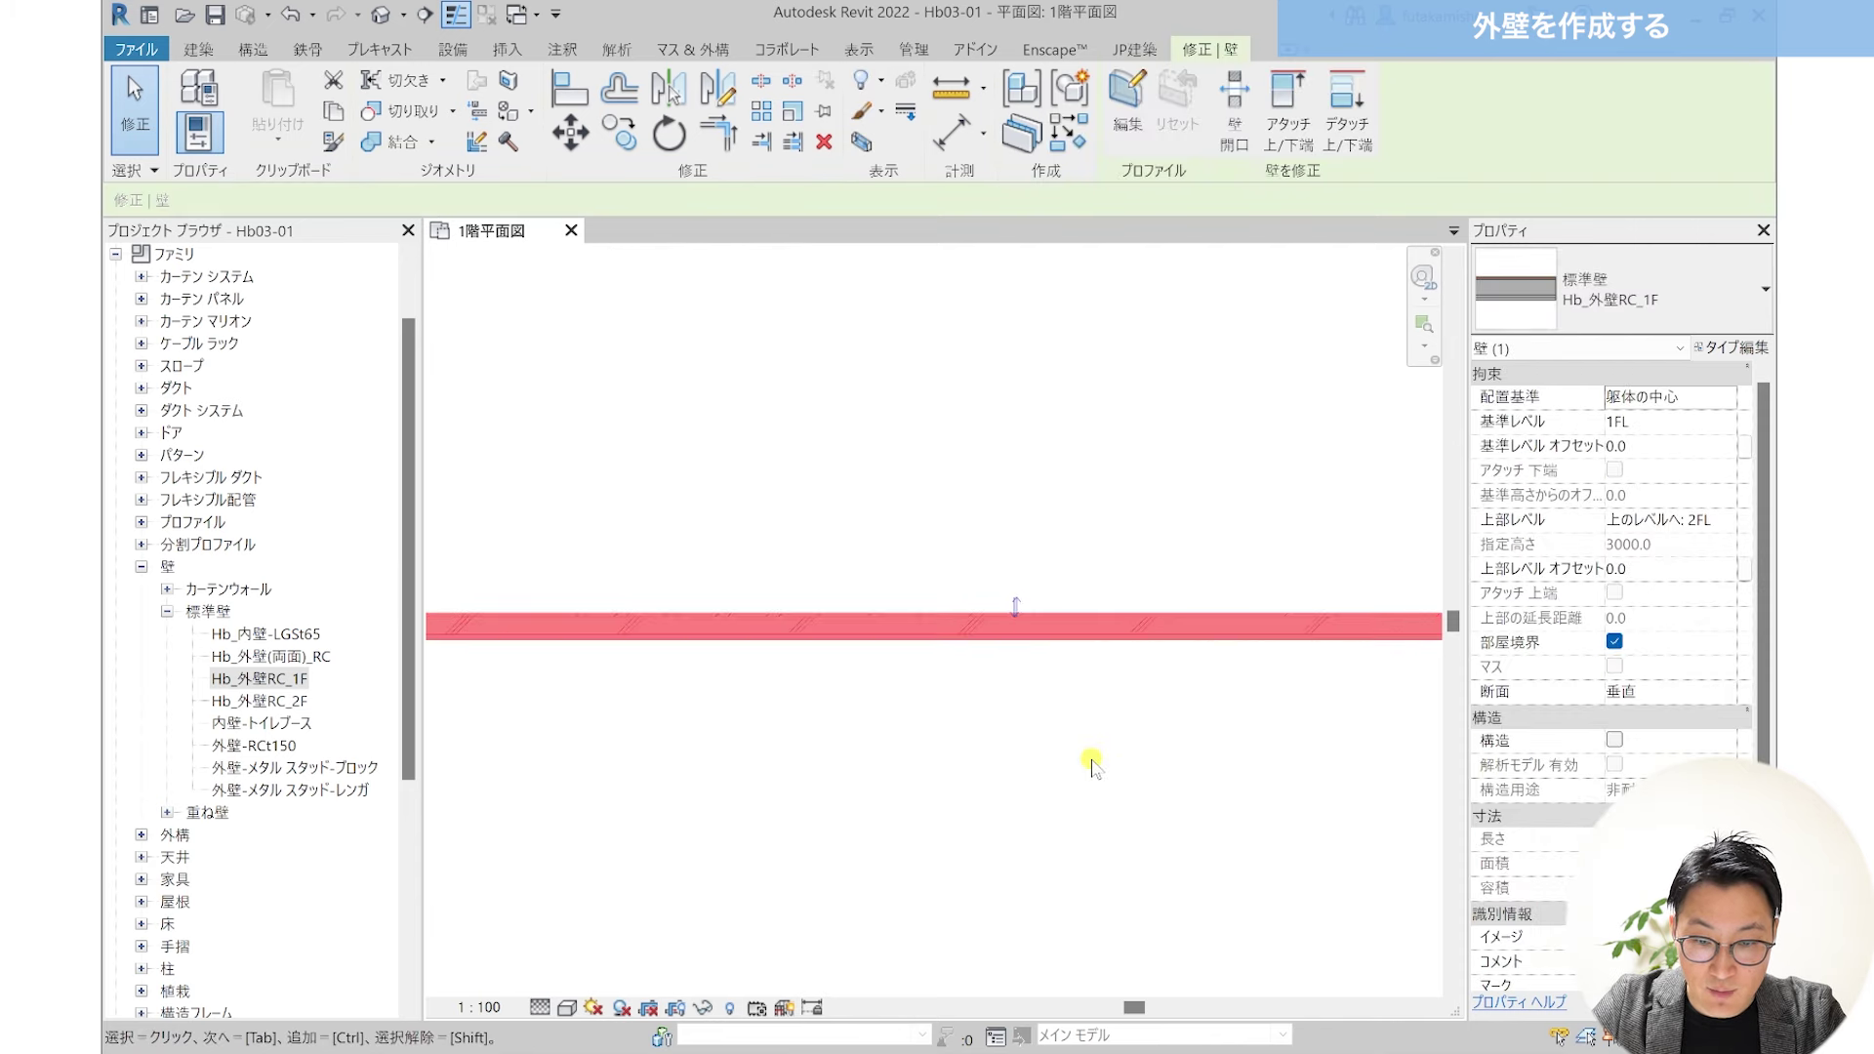
pyautogui.moveTo(1132, 691); pyautogui.dragTo(765, 683, button='middle')
pyautogui.press('Escape')
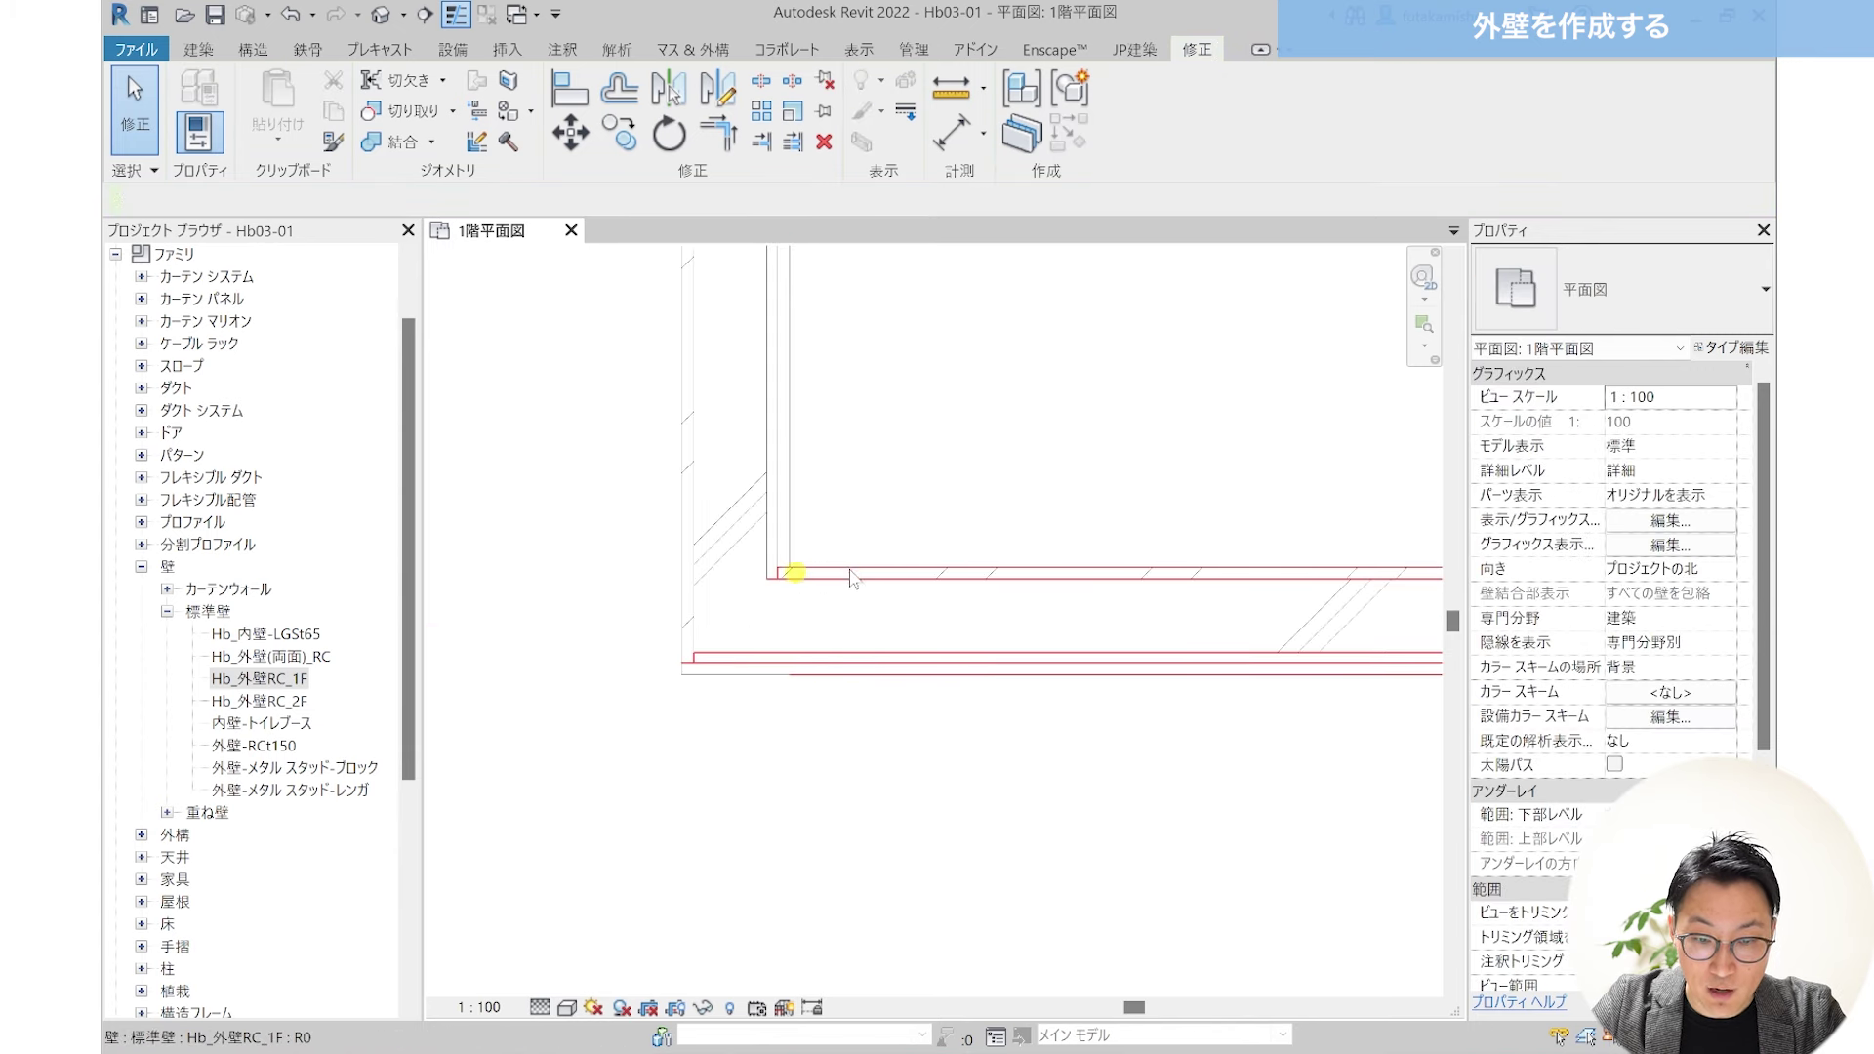
# Step: Flip the bottom wall again so its exterior face points outward
pyautogui.scroll(-5, 727, 605)
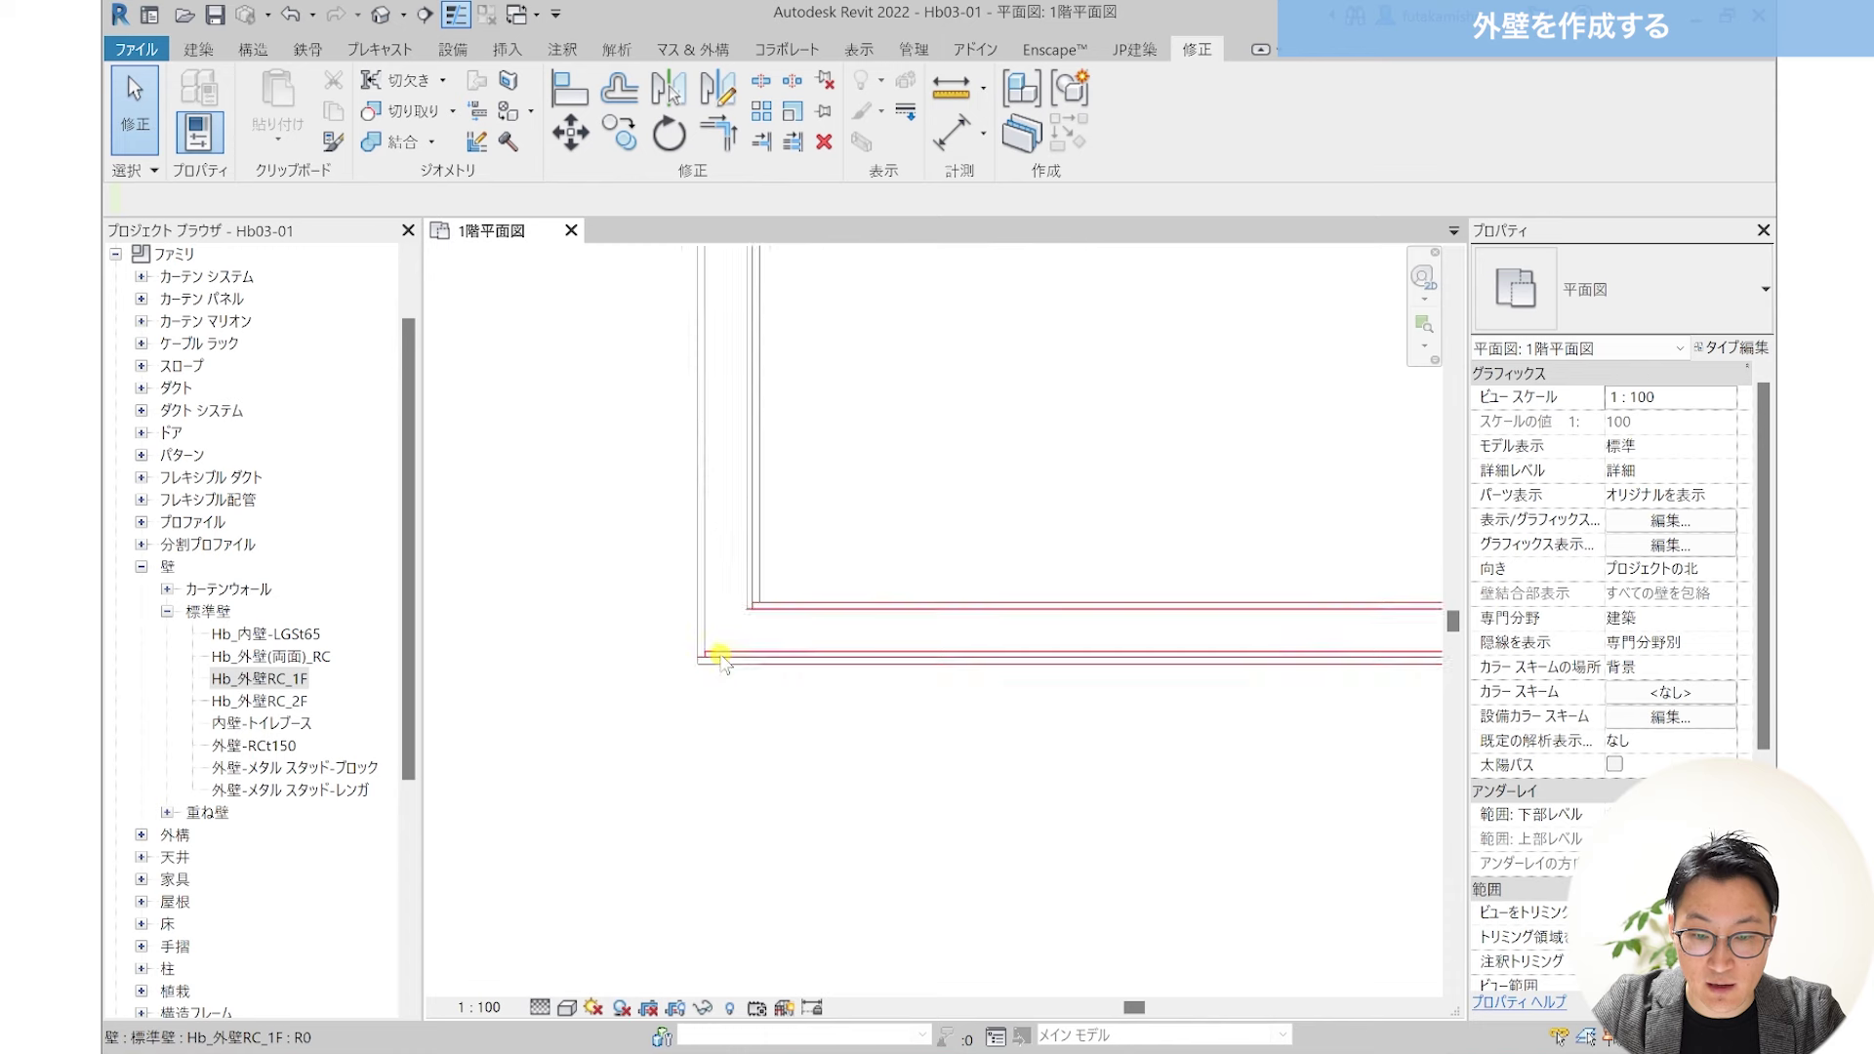
pyautogui.moveTo(790, 677); pyautogui.dragTo(912, 677, button='middle')
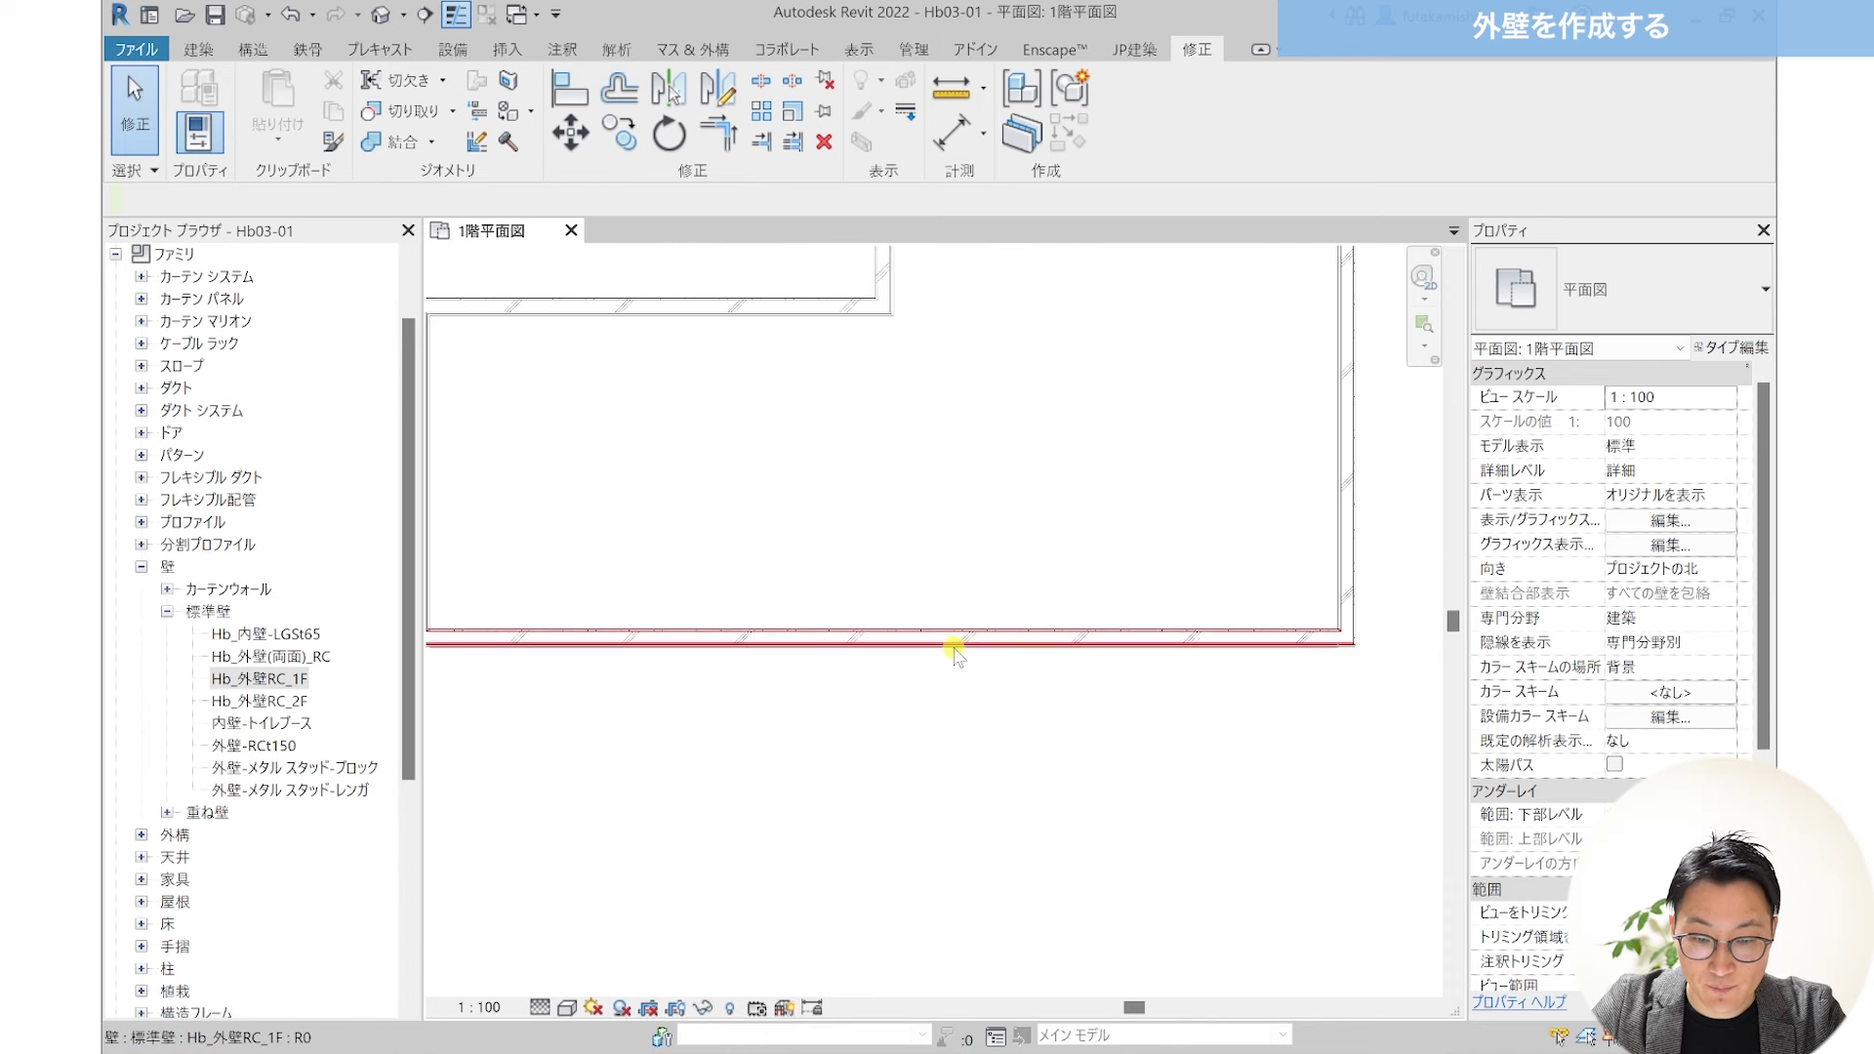
pyautogui.click(952, 646)
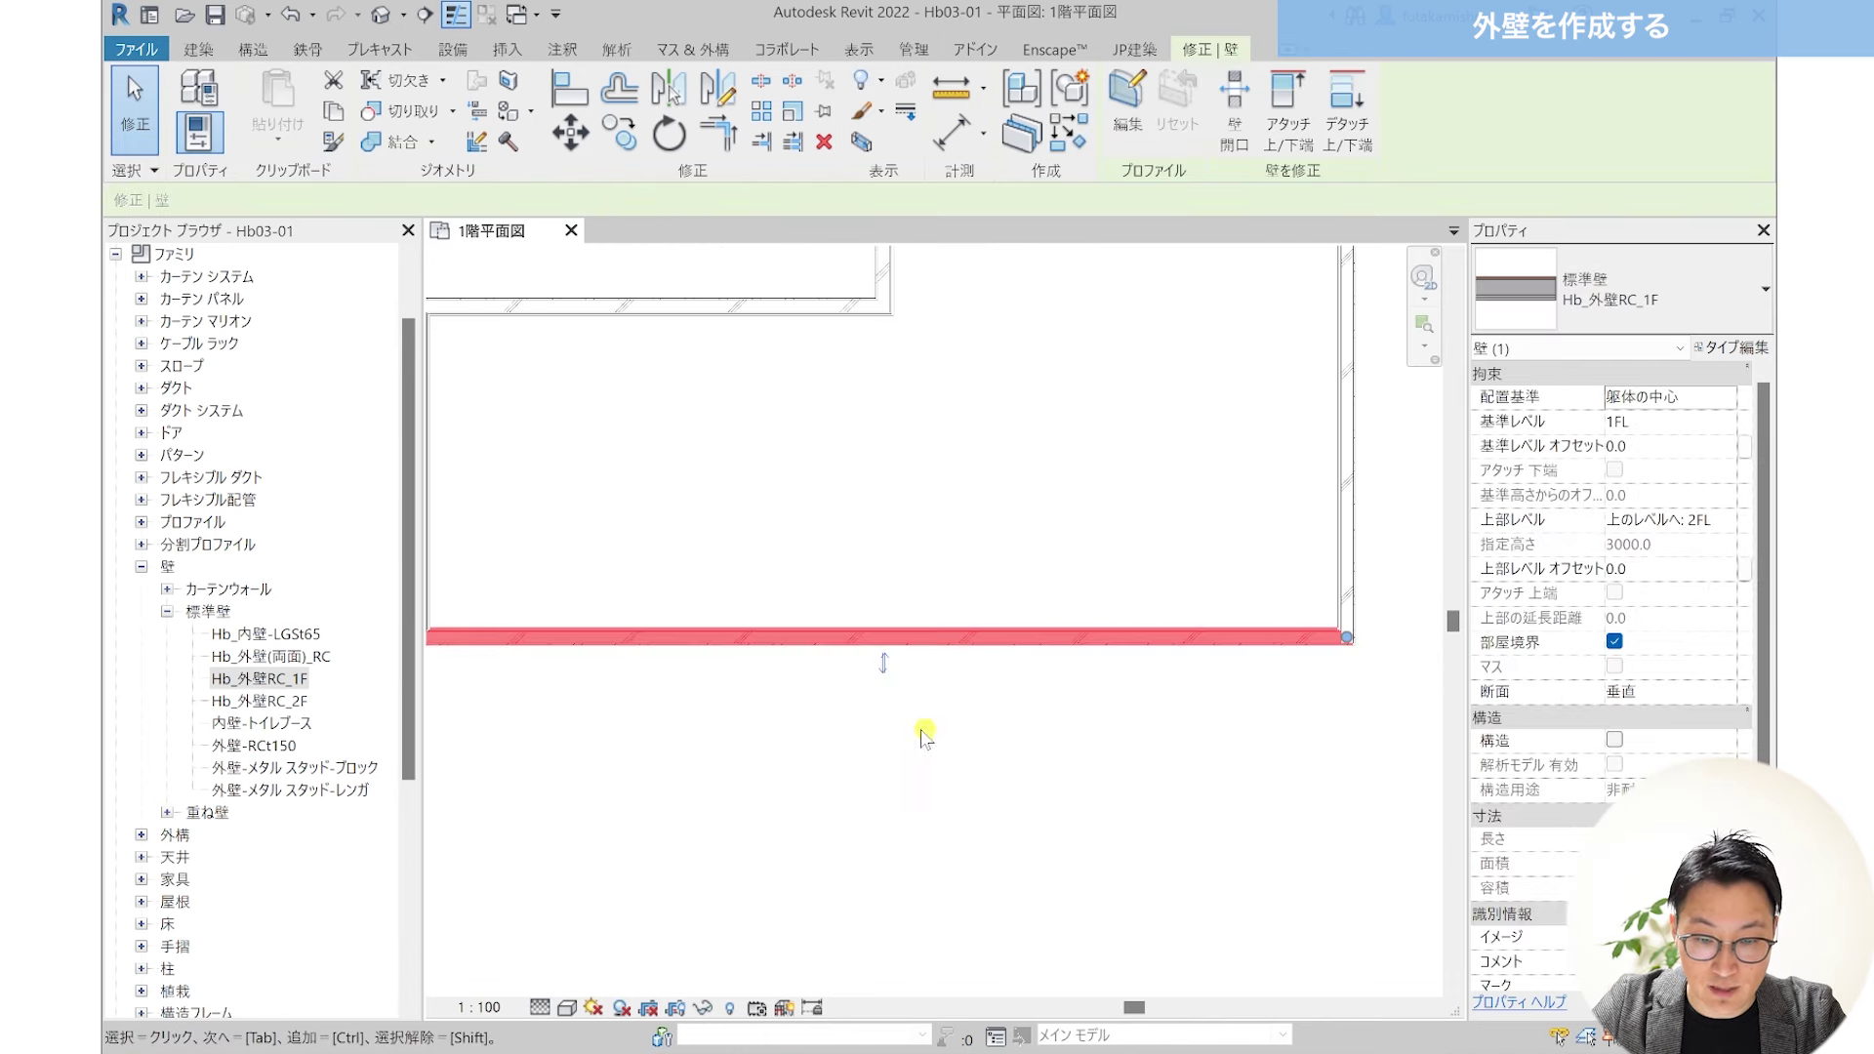
pyautogui.moveTo(724, 703); pyautogui.dragTo(952, 711, button='middle')
# Step: Set the view's 詳細レベル to 簡略 and clear the wall selection
pyautogui.click(540, 1007)
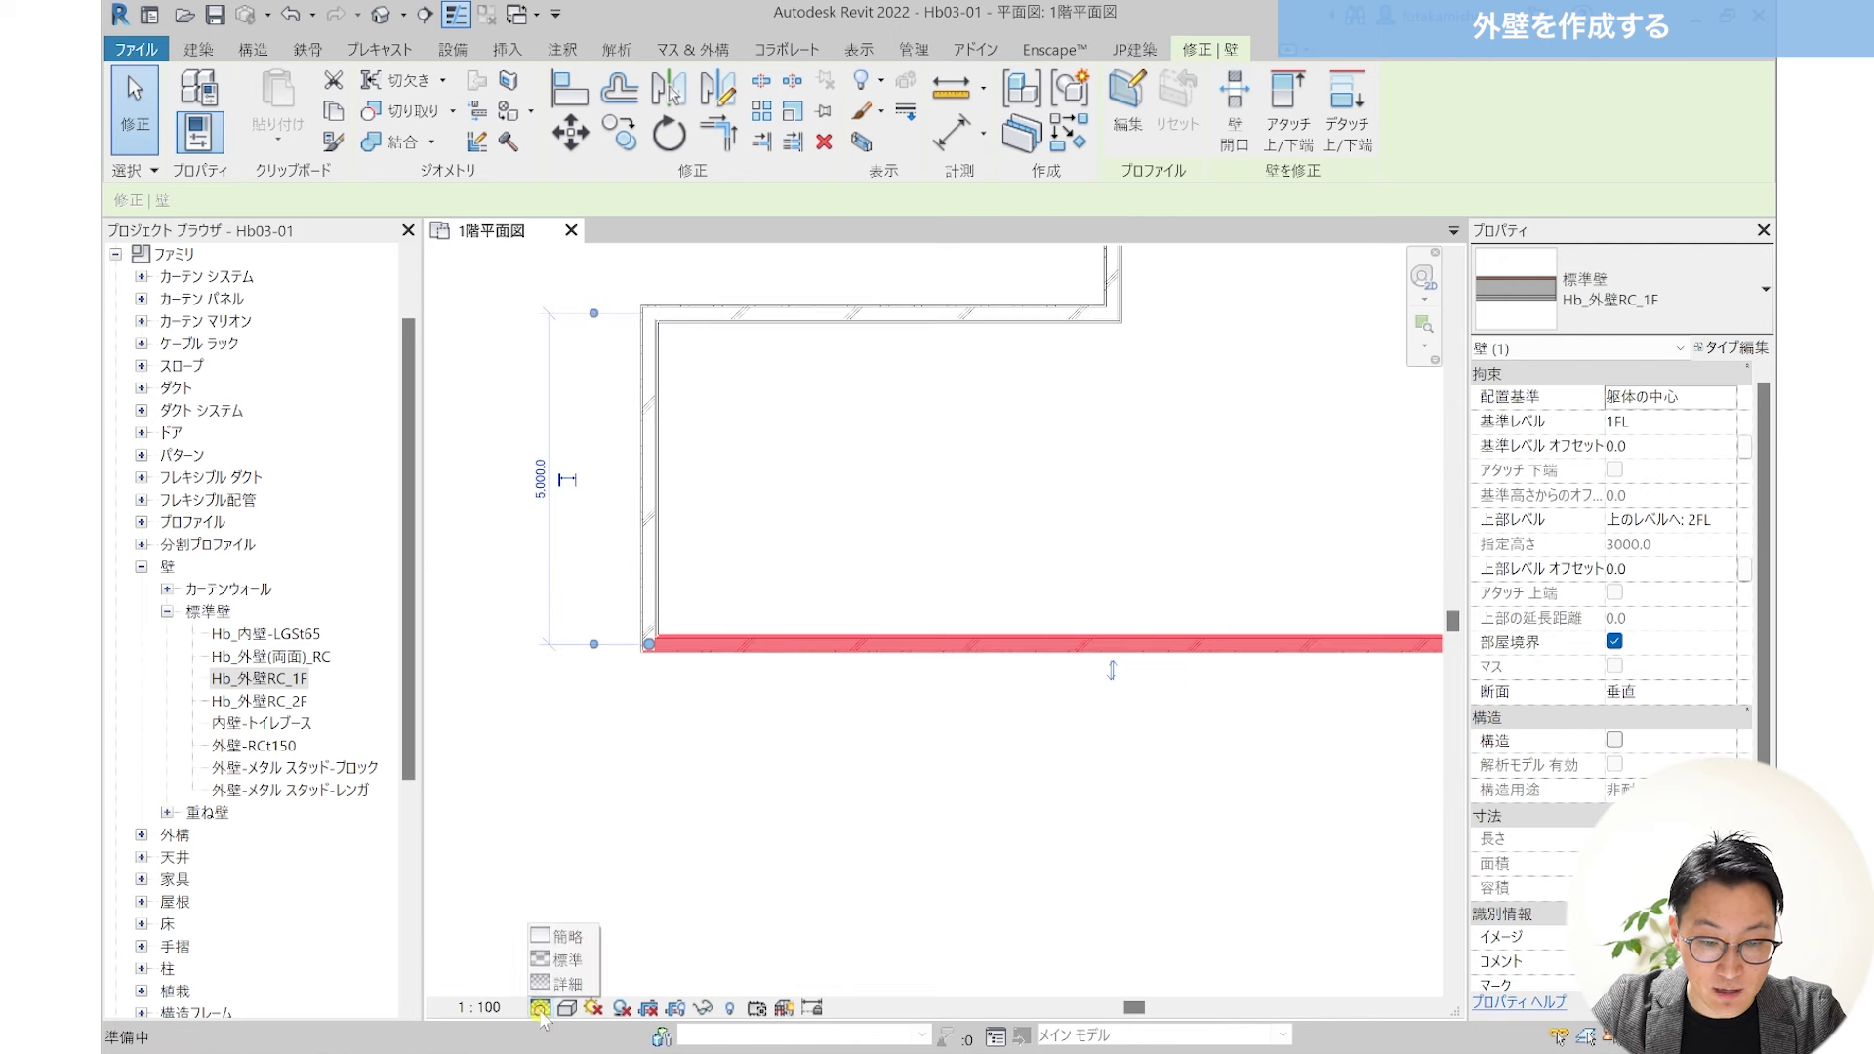
pyautogui.click(574, 939)
pyautogui.click(716, 732)
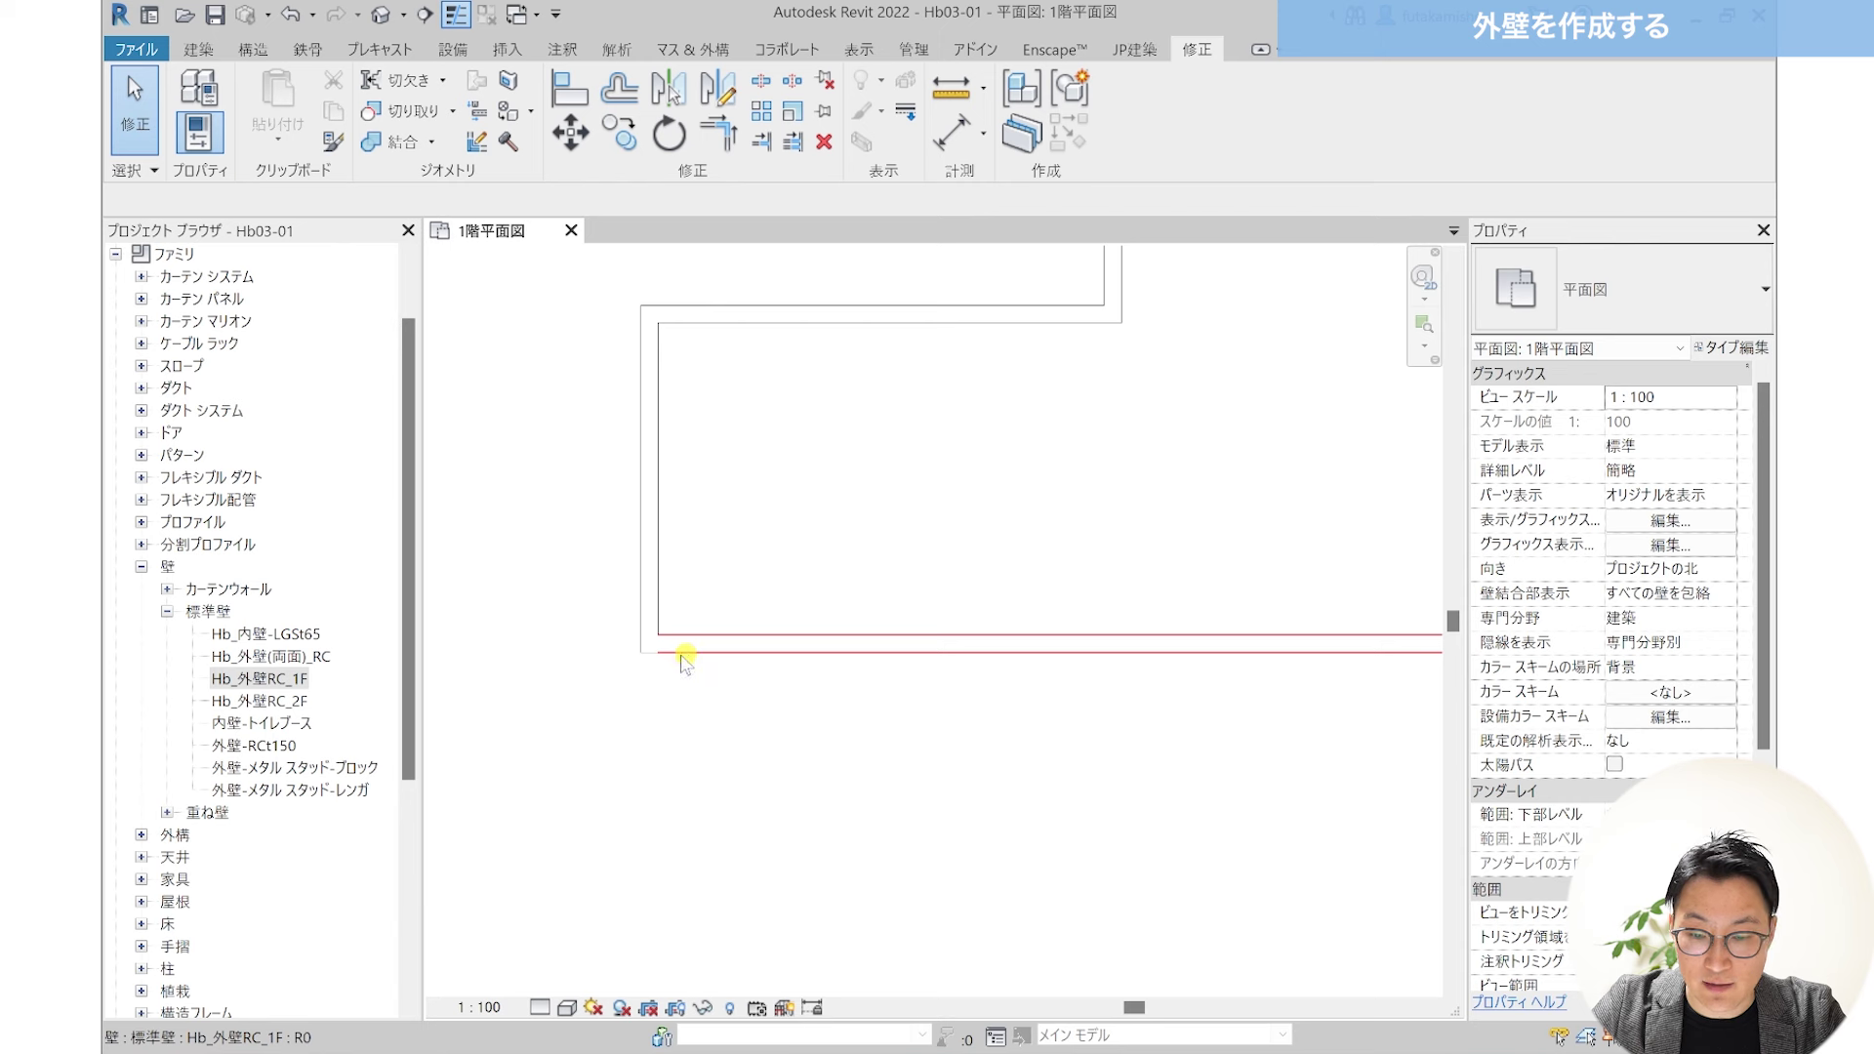
pyautogui.scroll(1, 674, 656)
pyautogui.click(542, 1009)
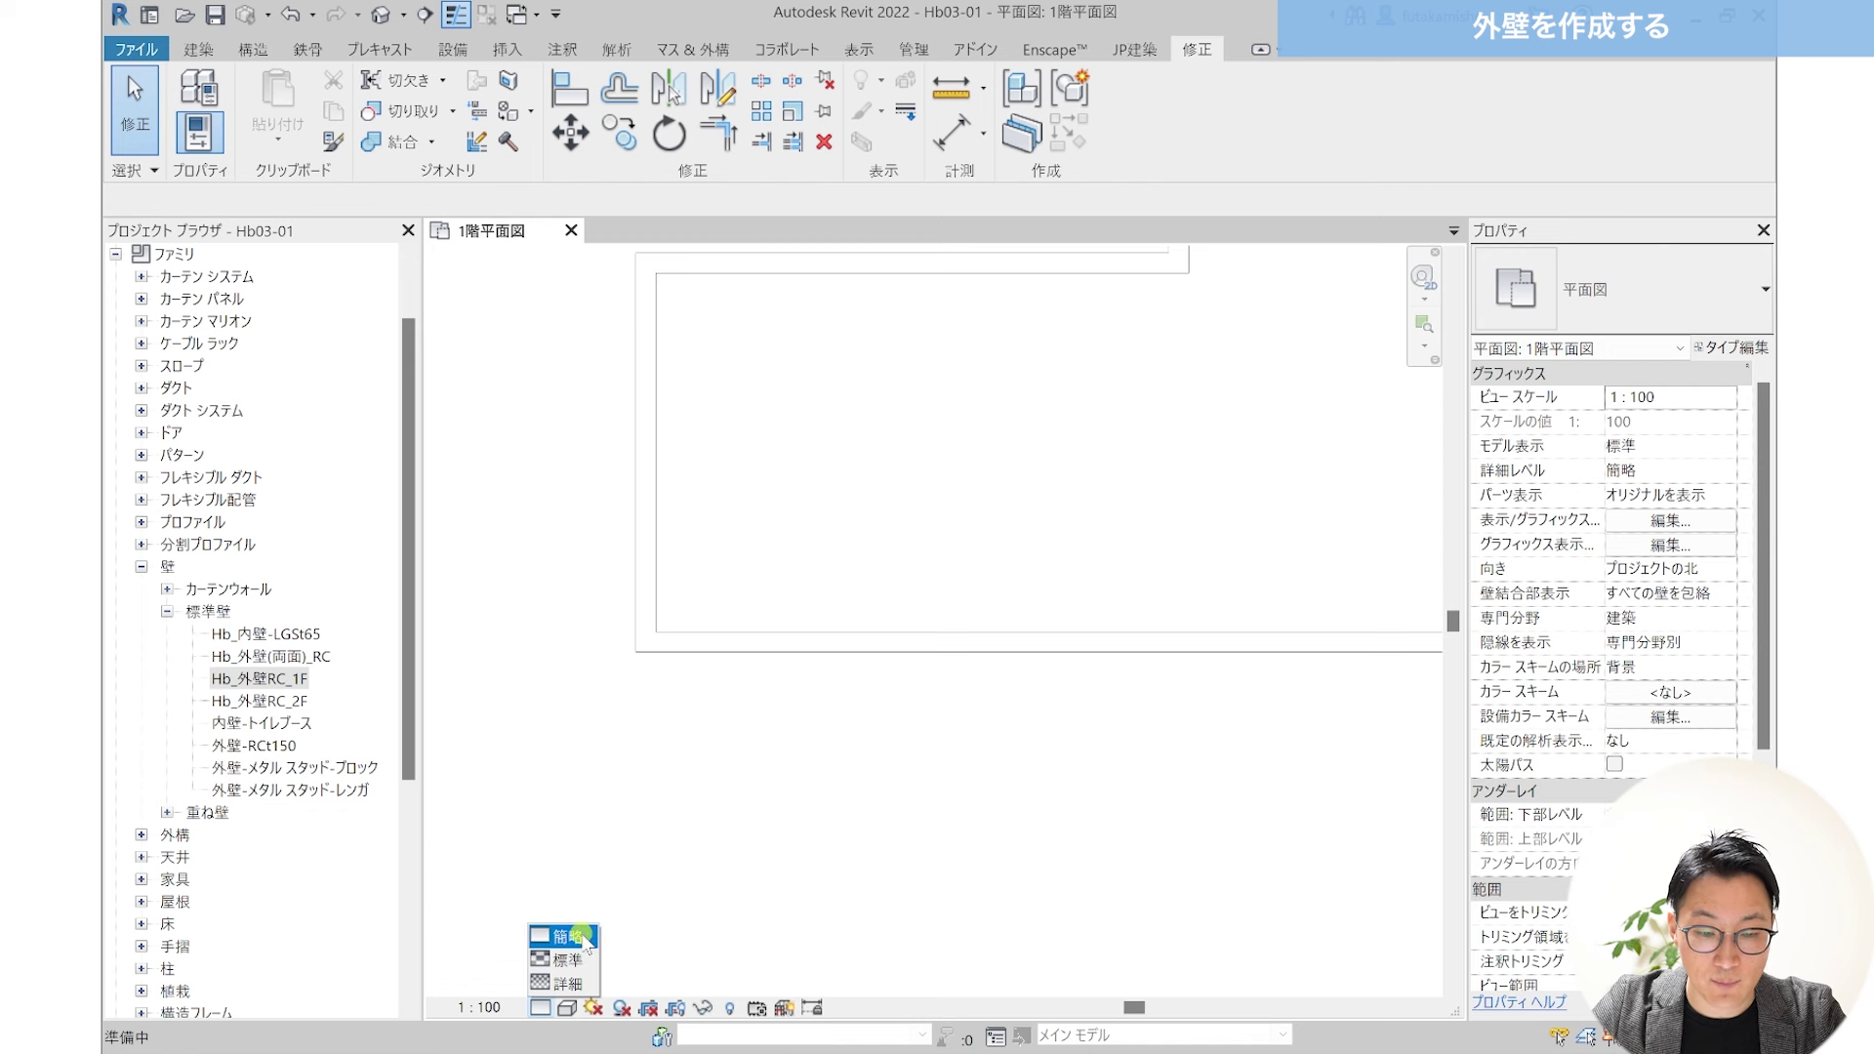
pyautogui.click(591, 939)
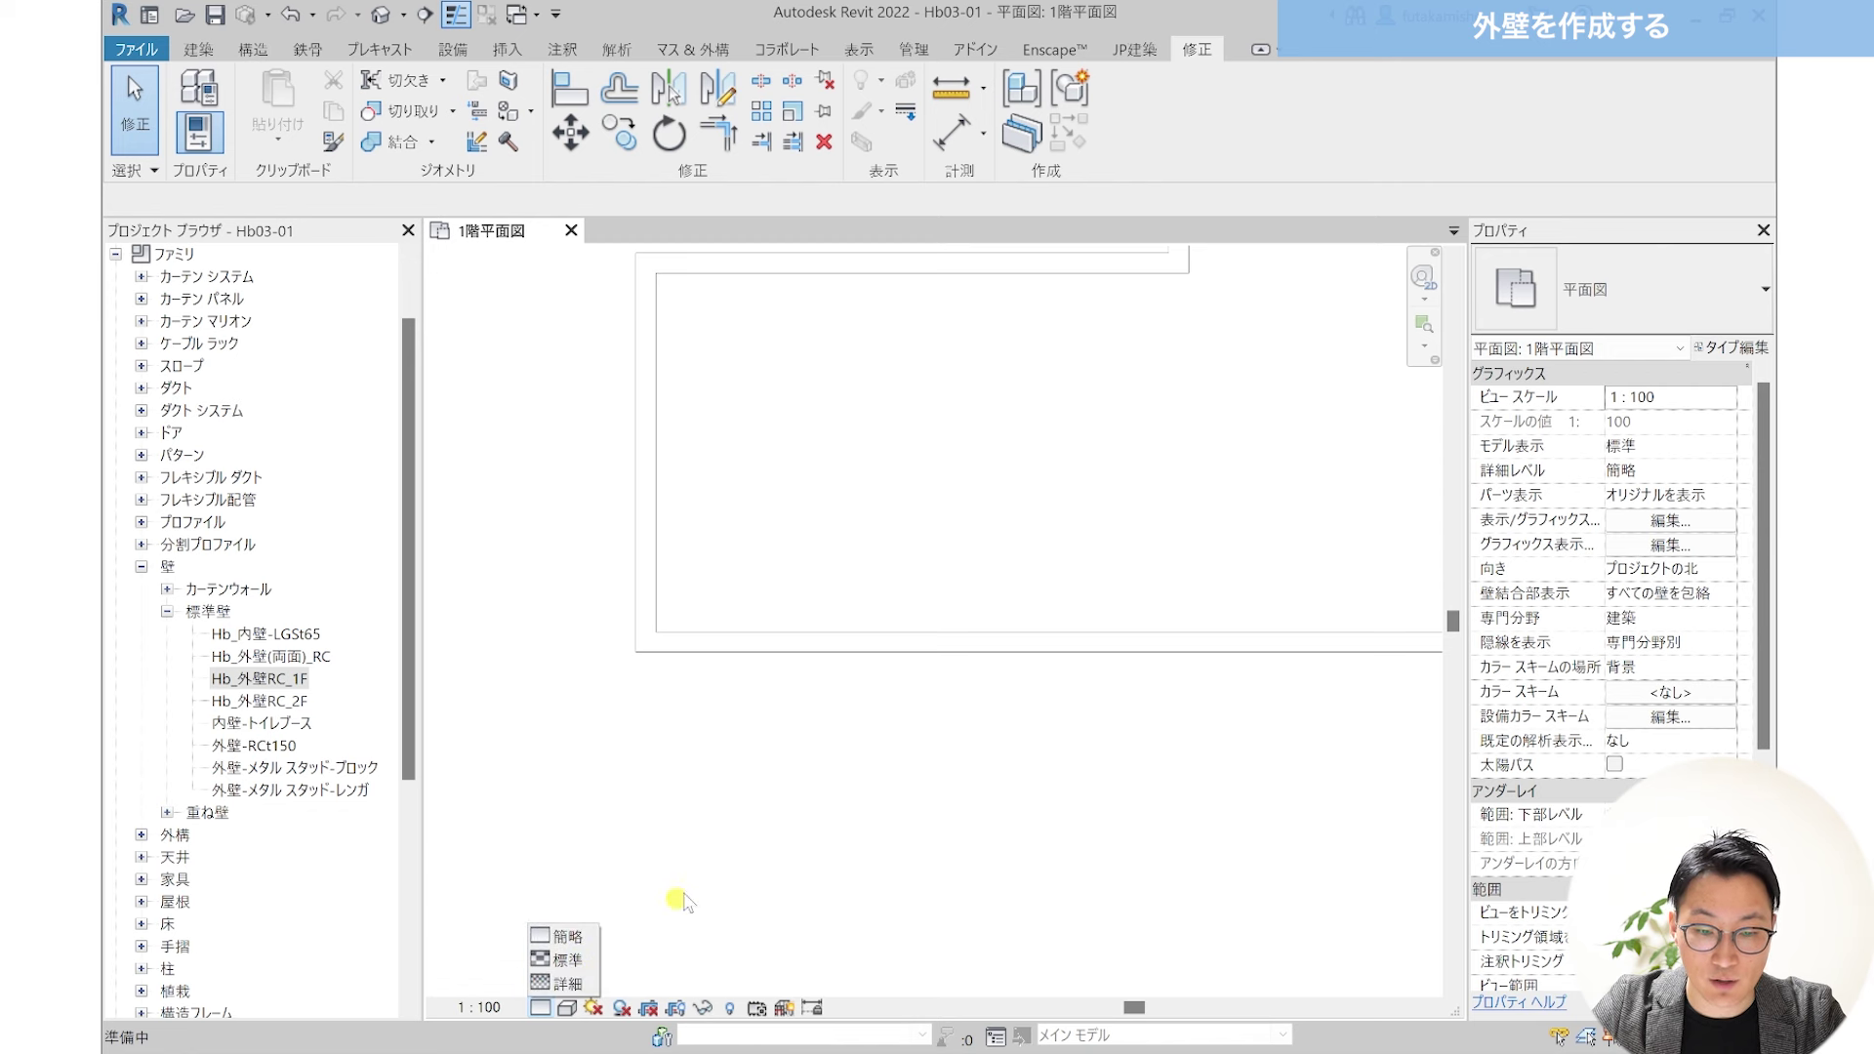
pyautogui.click(682, 891)
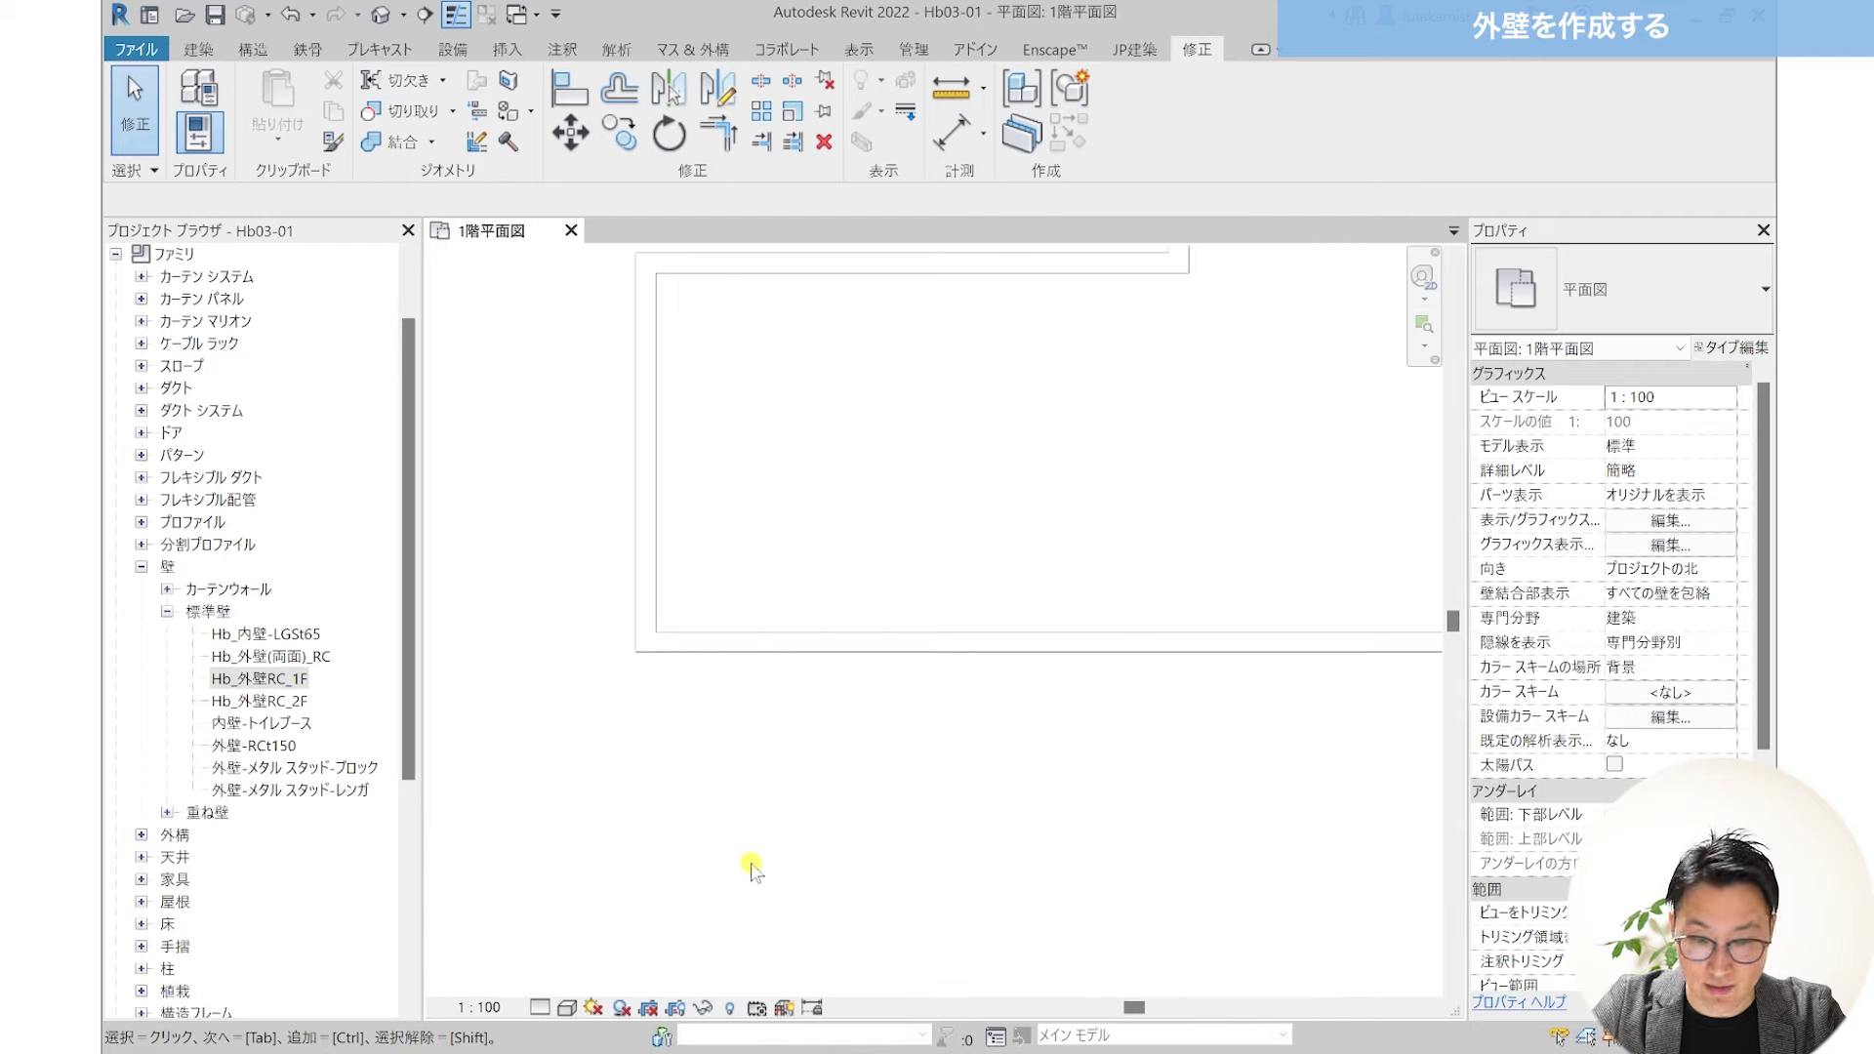